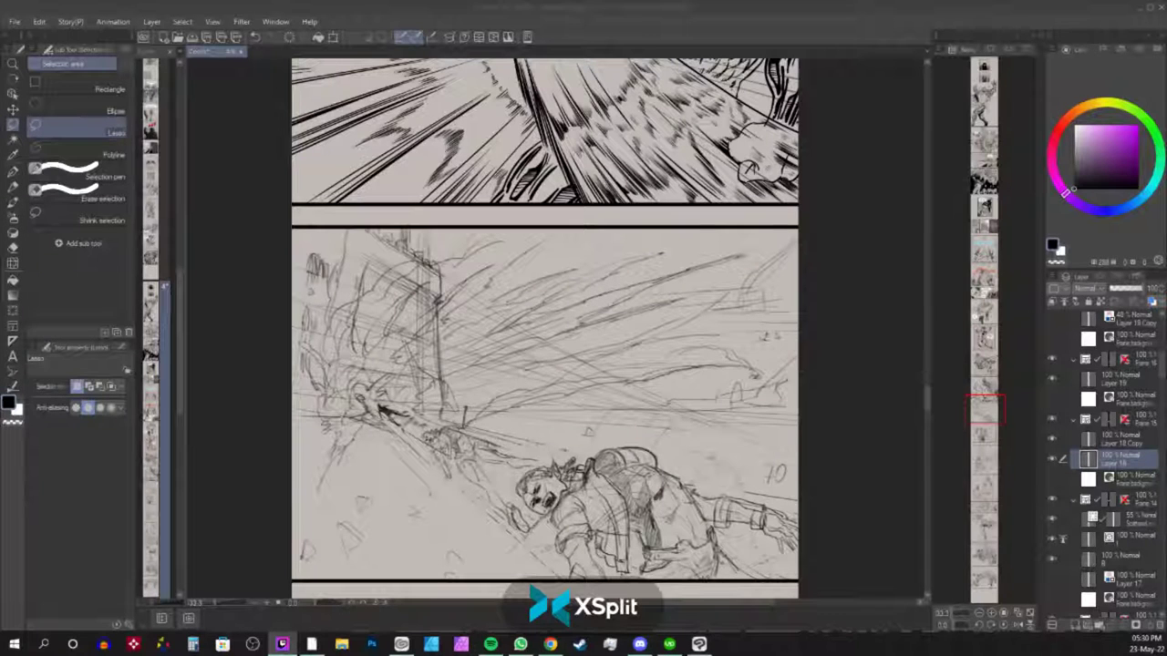
{"action": "left_click_drag", "start_coordinate": [989, 383], "coordinate": [987, 386]}
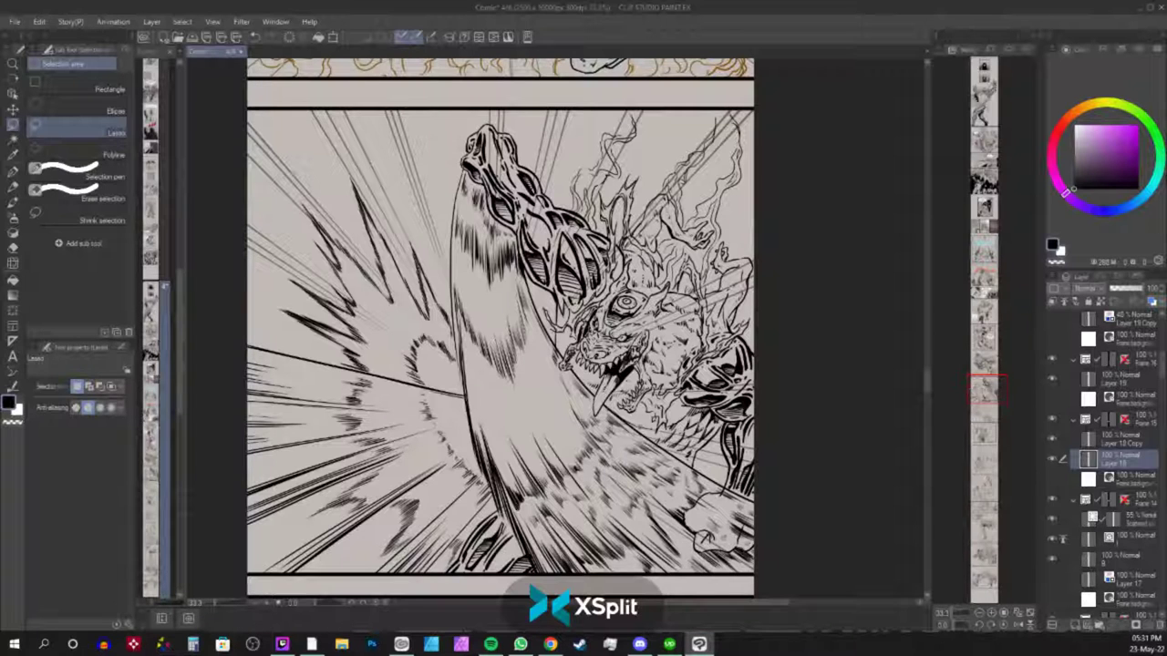
{"action": "mouse_move", "coordinate": [988, 390]}
{"action": "left_mouse_down"}
{"action": "mouse_move", "coordinate": [982, 414]}
{"action": "mouse_move", "coordinate": [973, 402]}
{"action": "left_mouse_up"}
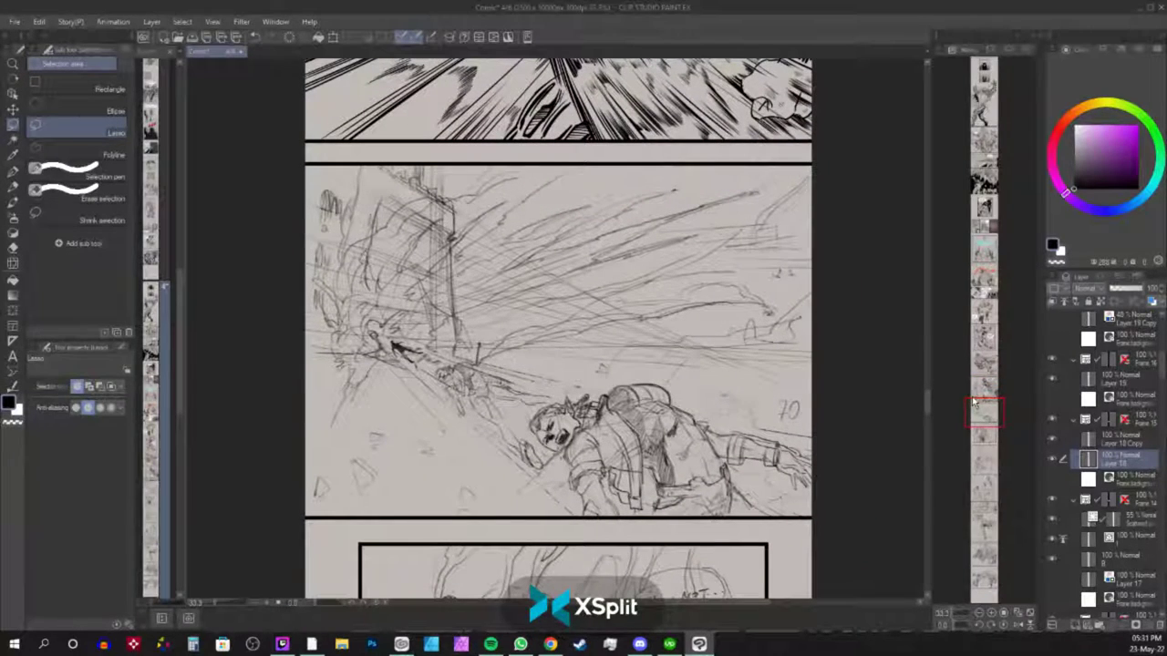
{"action": "mouse_move", "coordinate": [974, 402]}
{"action": "left_mouse_down"}
{"action": "mouse_move", "coordinate": [990, 417]}
{"action": "mouse_move", "coordinate": [987, 394]}
{"action": "mouse_move", "coordinate": [986, 415]}
{"action": "left_mouse_up"}
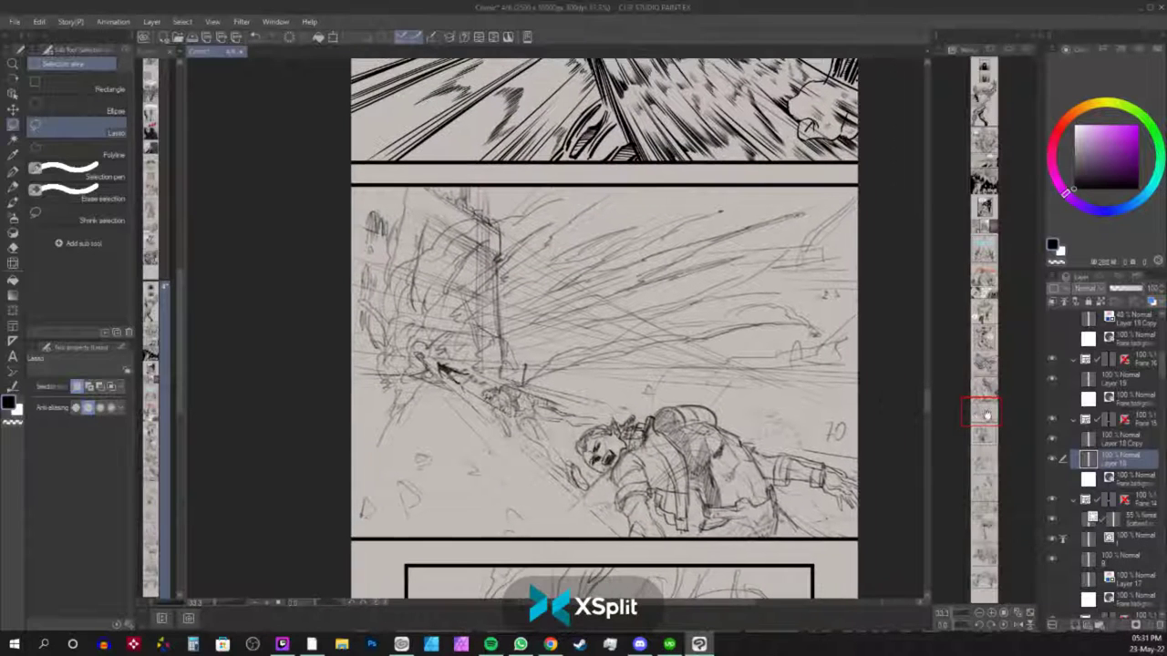
{"action": "left_click_drag", "start_coordinate": [867, 425], "coordinate": [787, 419]}
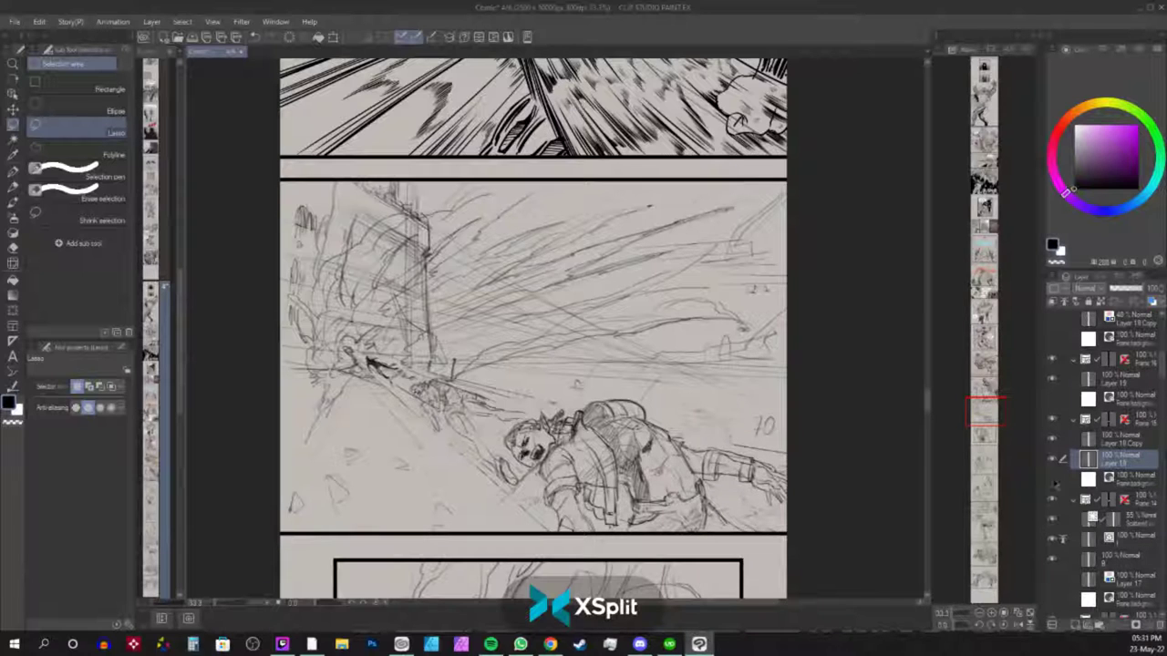
{"action": "left_click", "coordinate": [1053, 480]}
{"action": "left_click", "coordinate": [1053, 481]}
Turn off the layer colour of layer B in the punch panel so its red areas use black ink.
{"action": "mouse_move", "coordinate": [995, 415]}
{"action": "left_mouse_down"}
{"action": "mouse_move", "coordinate": [998, 335]}
{"action": "mouse_move", "coordinate": [1000, 353]}
{"action": "left_mouse_up"}
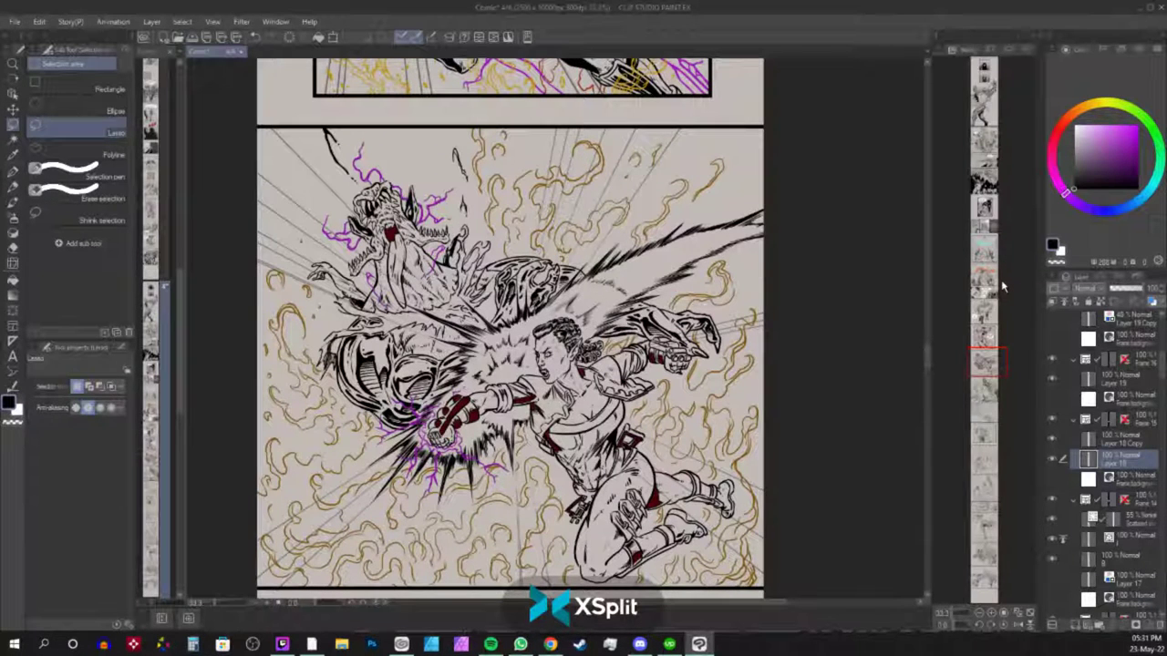
{"action": "left_click", "coordinate": [423, 472], "text": "ctrl+shift"}
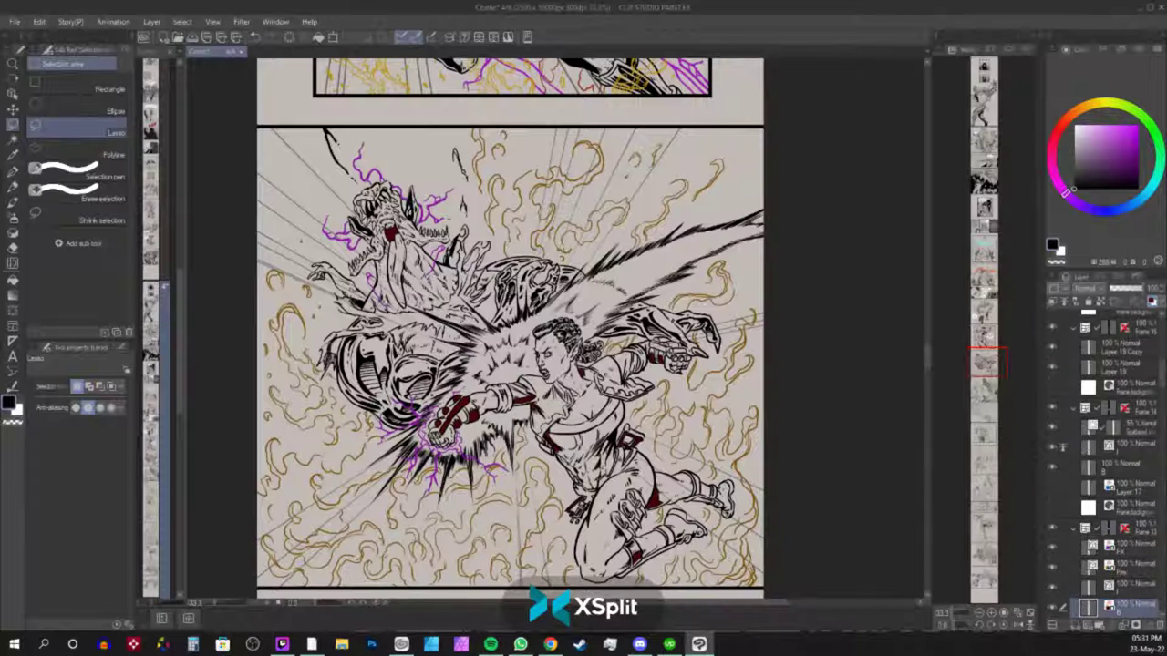
{"action": "left_click", "coordinate": [1151, 301]}
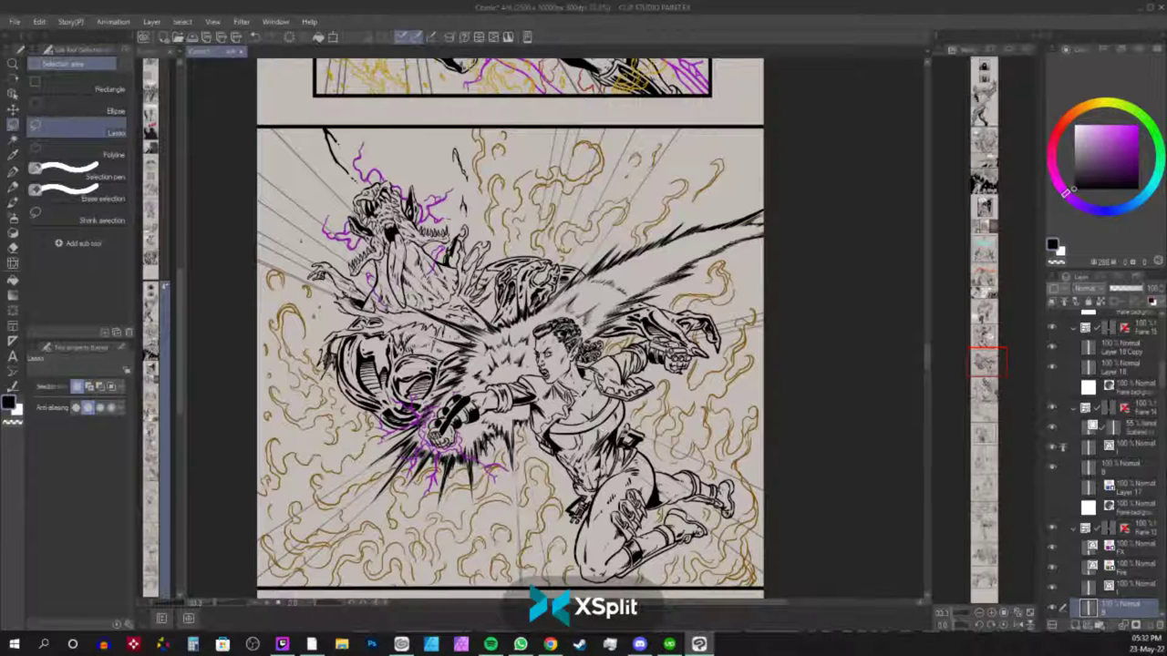
Duplicate Layer 18 of the sketched explosion panel and hide the original Layer 18.
{"action": "key", "text": "h"}
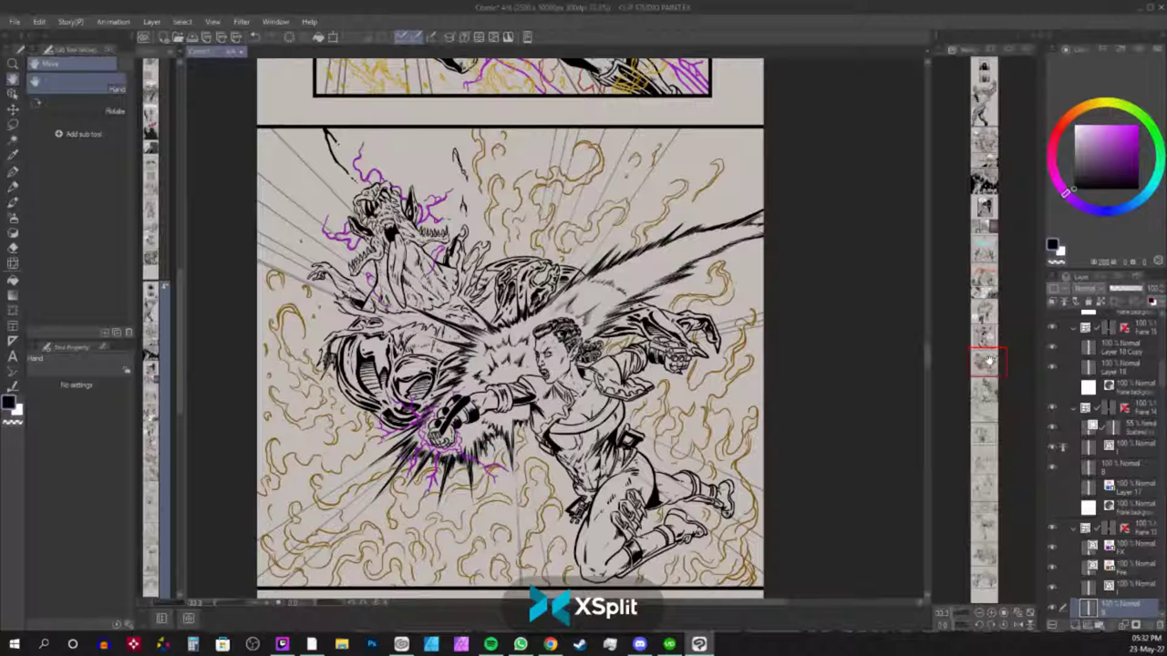
{"action": "left_click_drag", "start_coordinate": [987, 361], "coordinate": [985, 388]}
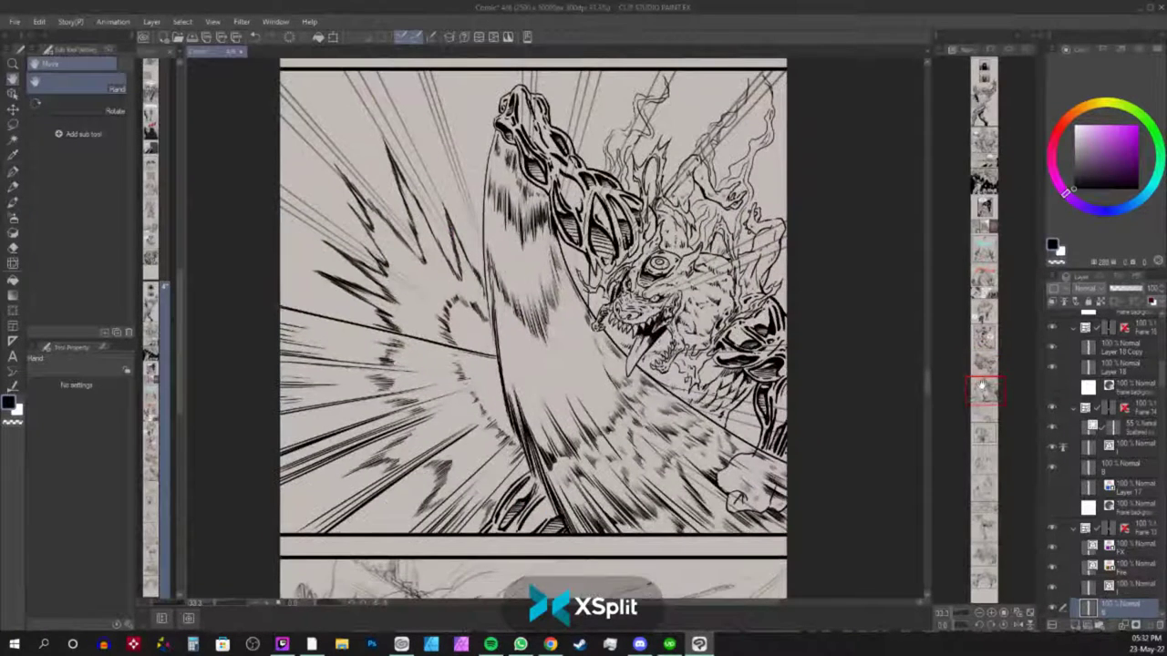
{"action": "left_click_drag", "start_coordinate": [985, 387], "coordinate": [983, 394]}
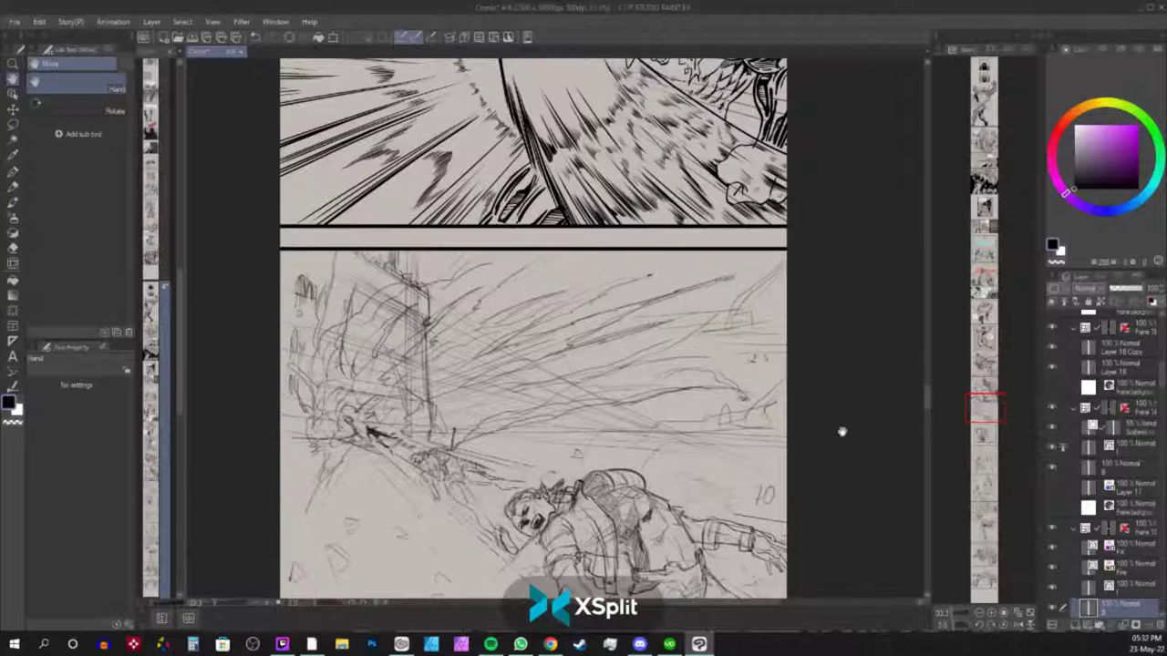
{"action": "left_click", "coordinate": [1108, 367]}
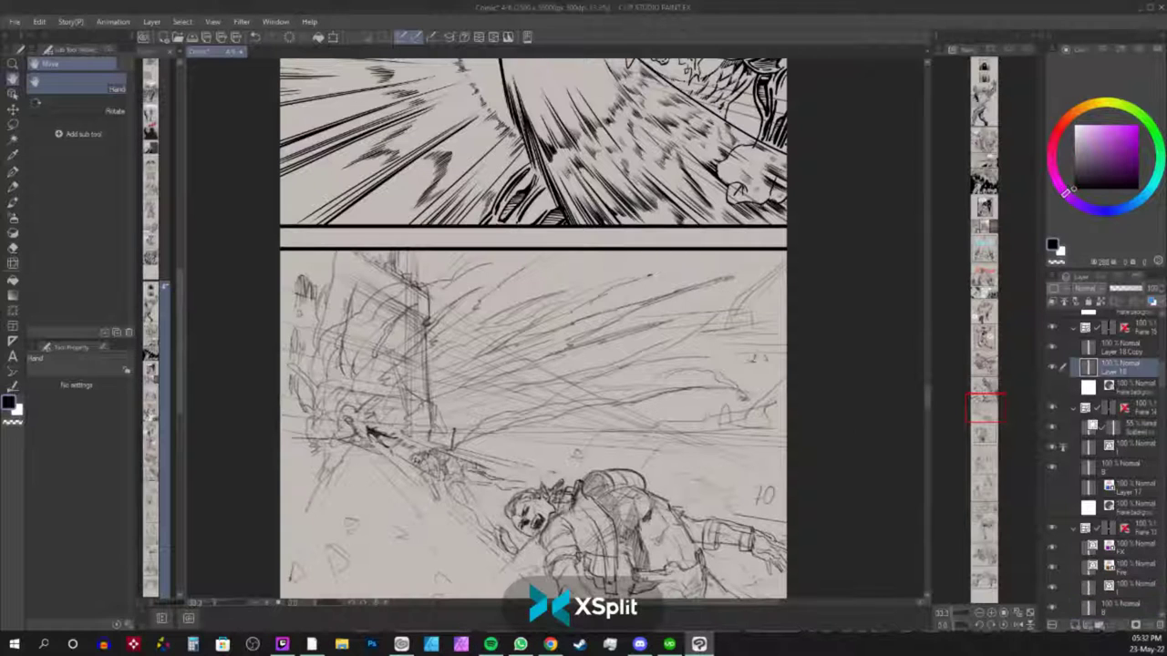
{"action": "left_click_drag", "start_coordinate": [1134, 401], "coordinate": [1077, 629]}
{"action": "left_click", "coordinate": [1074, 627]}
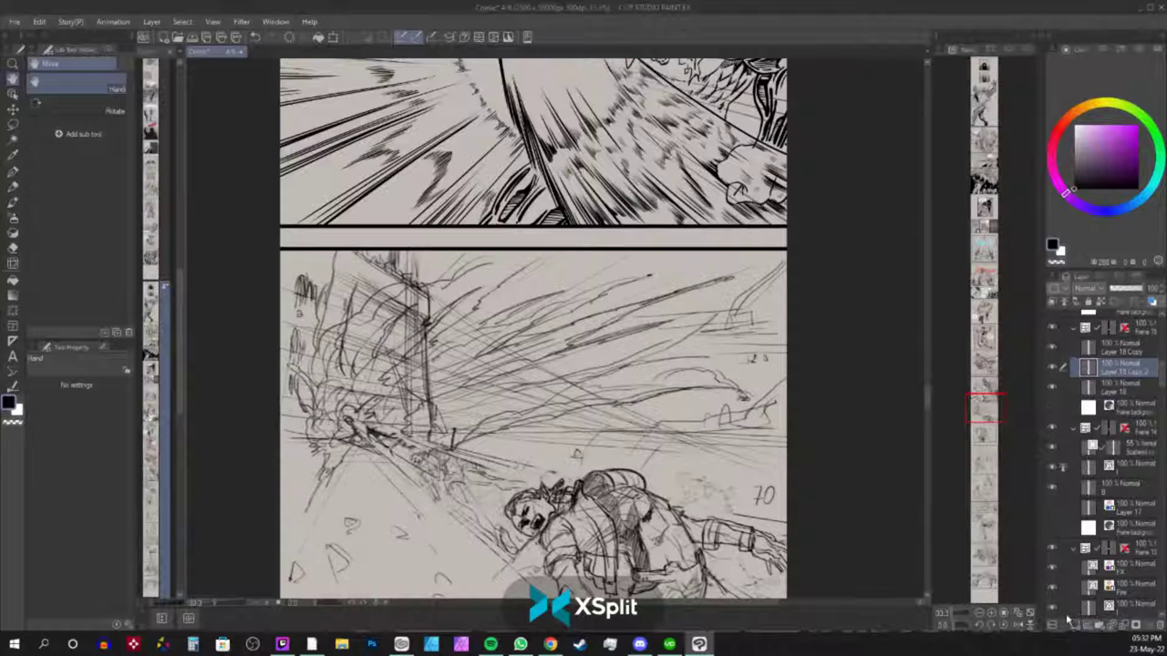
{"action": "left_click", "coordinate": [1053, 387]}
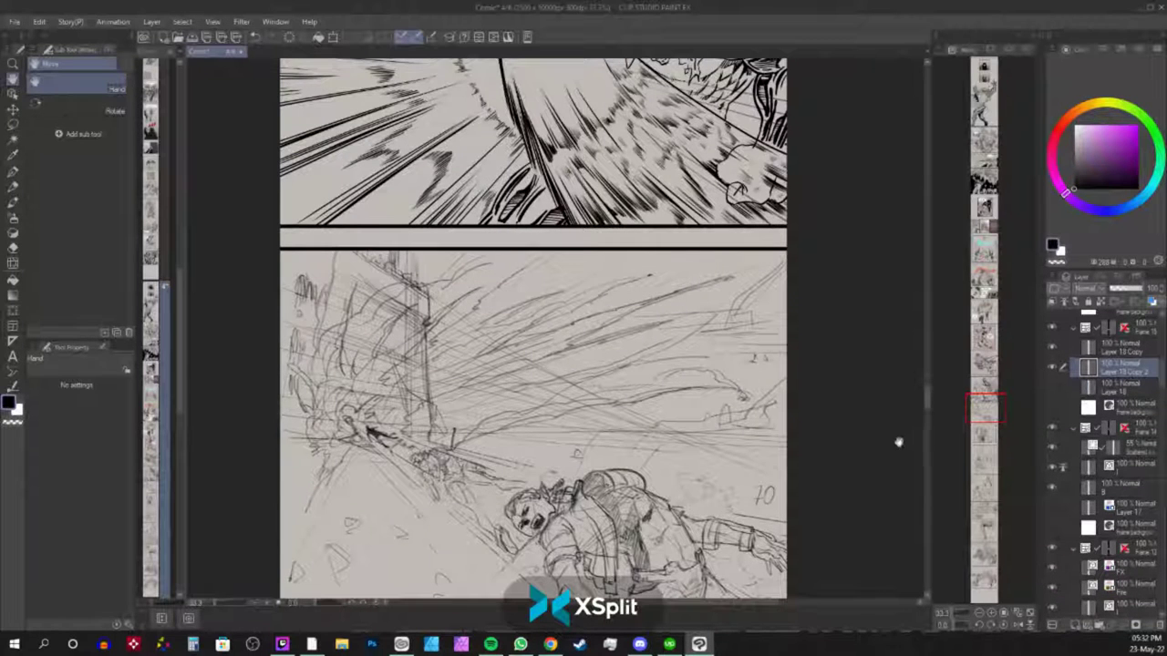
Switch to the Soft eraser at brush size 7 for the sketched explosion panel.
{"action": "left_click_drag", "start_coordinate": [872, 420], "coordinate": [781, 304]}
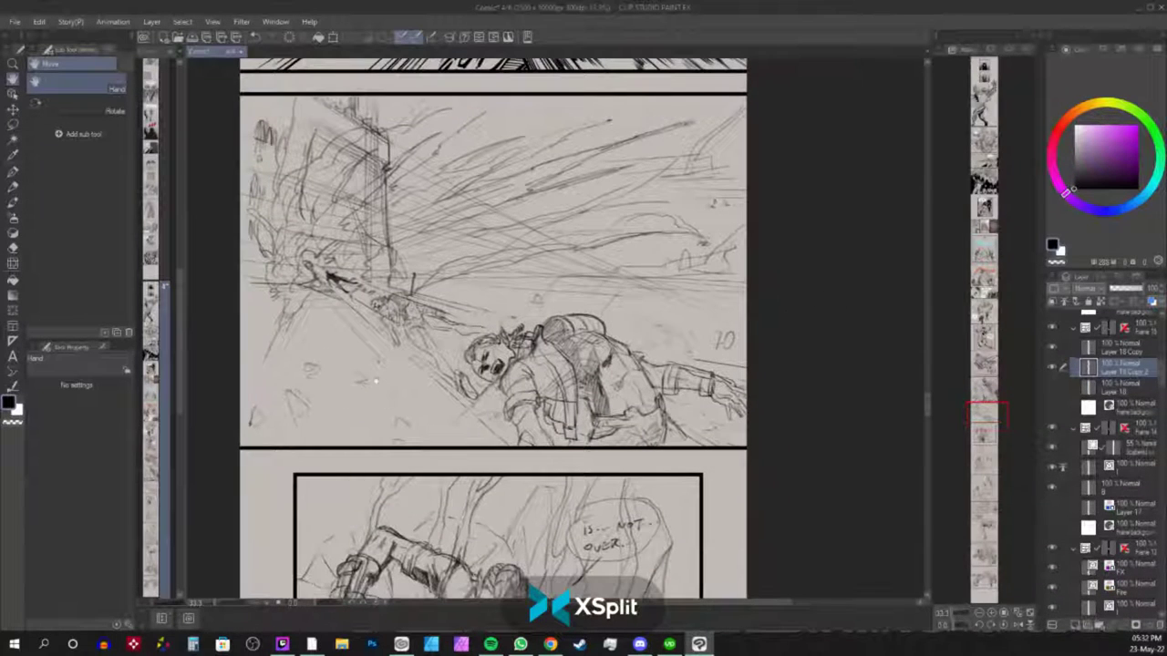
{"action": "key", "text": "e"}
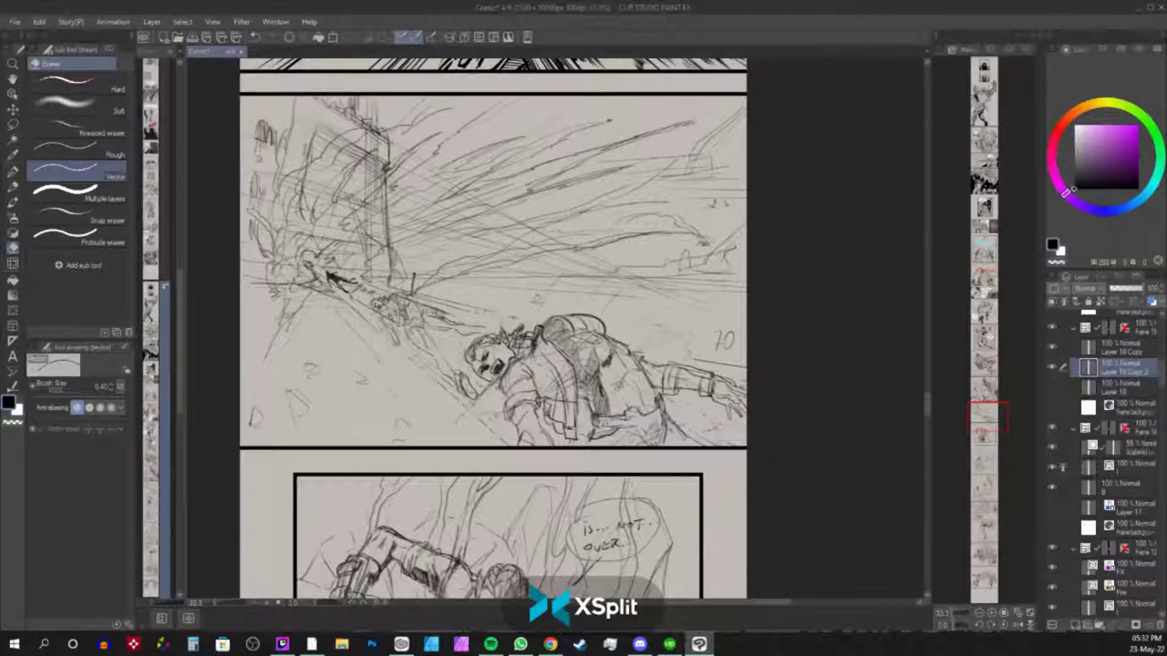
{"action": "left_click", "coordinate": [77, 104]}
{"action": "key", "text": "bracketright"}
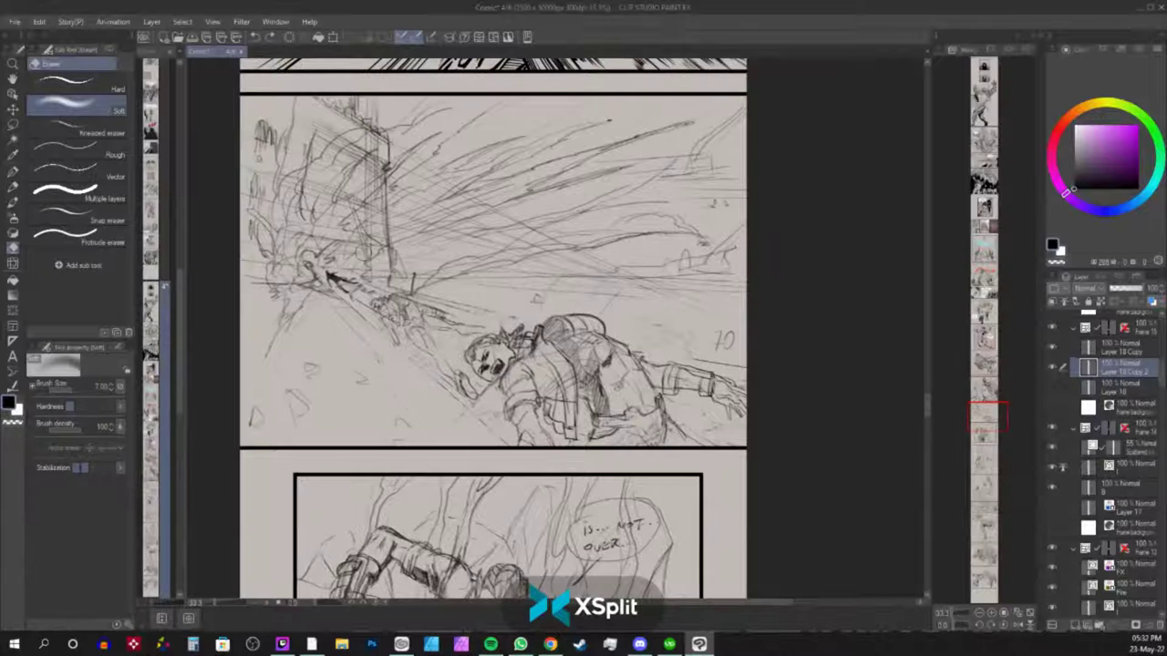
Move Layer 18 Copy beneath Layer 18 Copy 2 and hide it.
{"action": "left_click", "coordinate": [1054, 348]}
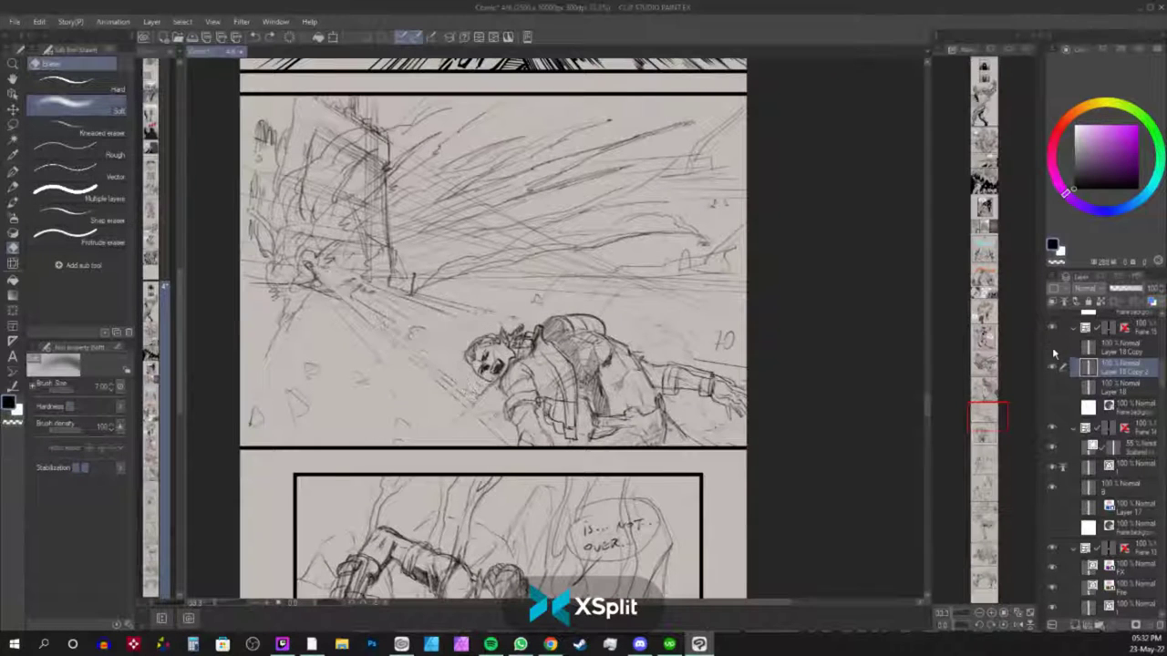
{"action": "left_click", "coordinate": [1054, 348]}
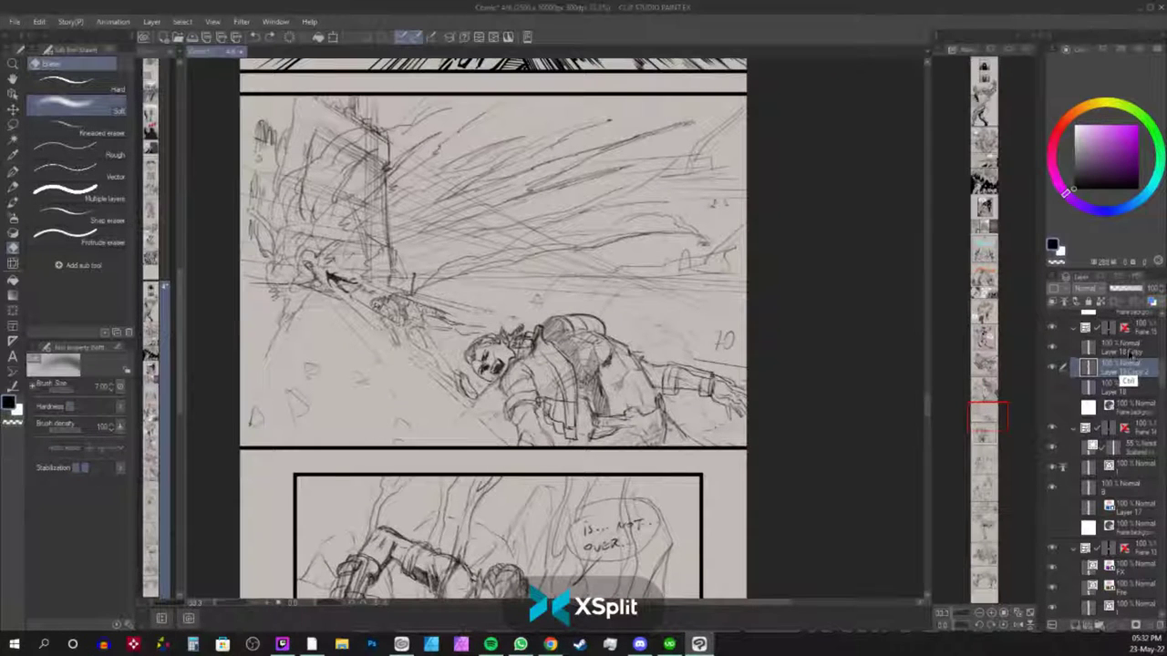
{"action": "left_click", "coordinate": [1131, 352], "text": "ctrl"}
{"action": "left_click", "coordinate": [1139, 356]}
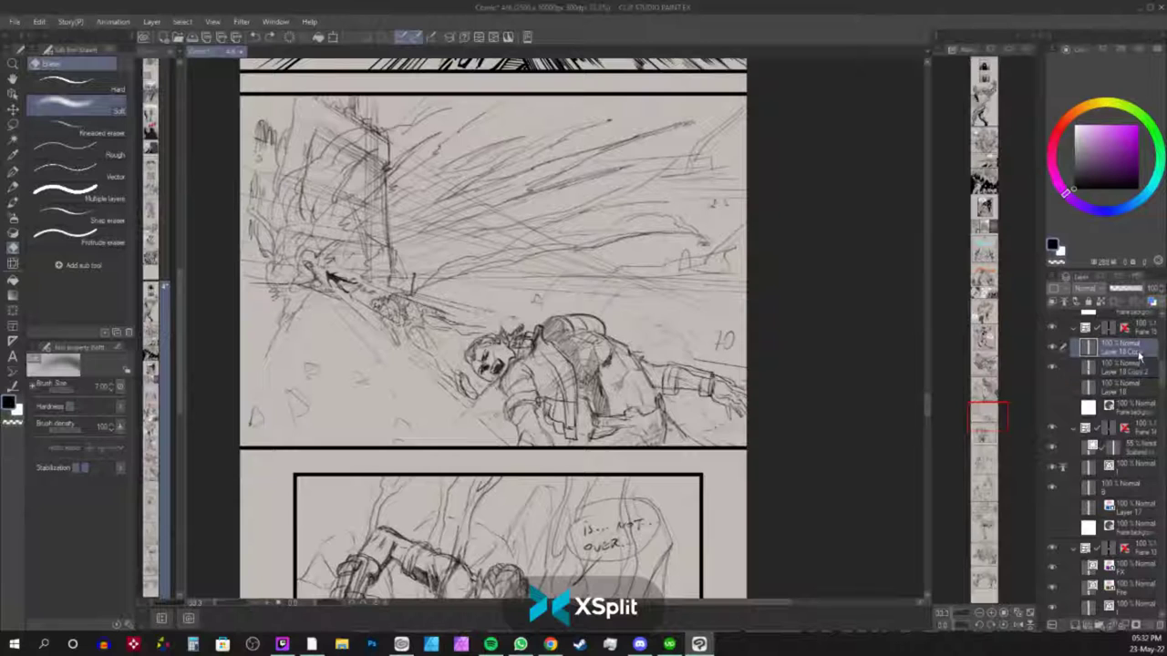
{"action": "left_click_drag", "start_coordinate": [1139, 355], "coordinate": [1086, 372]}
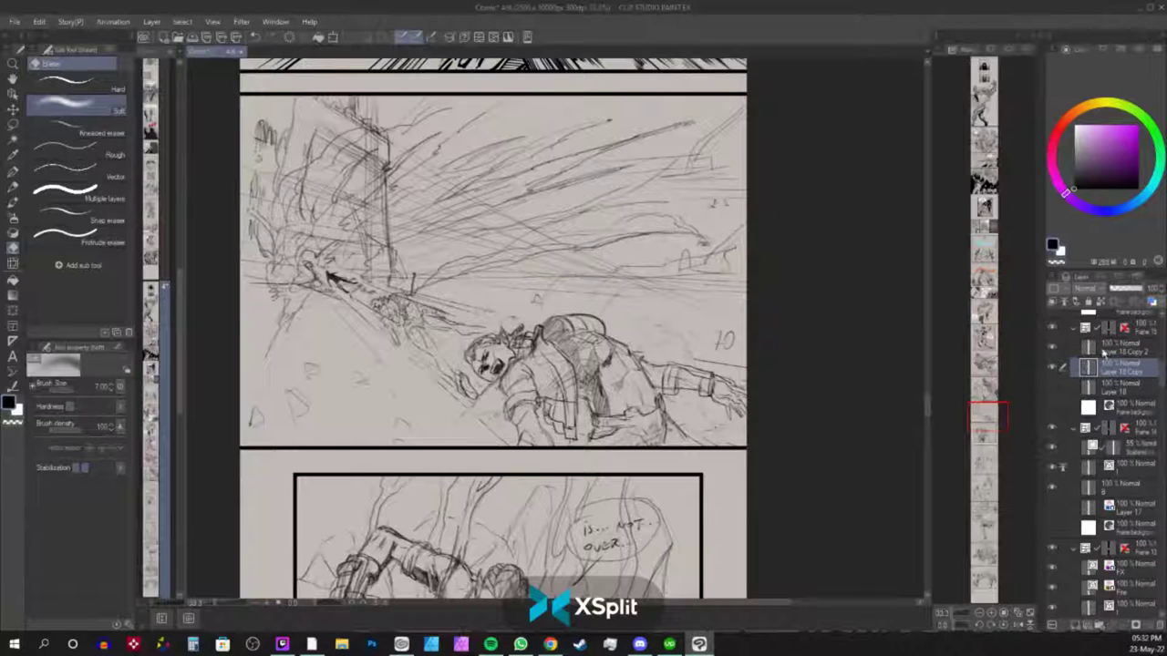
{"action": "left_click", "coordinate": [1055, 367]}
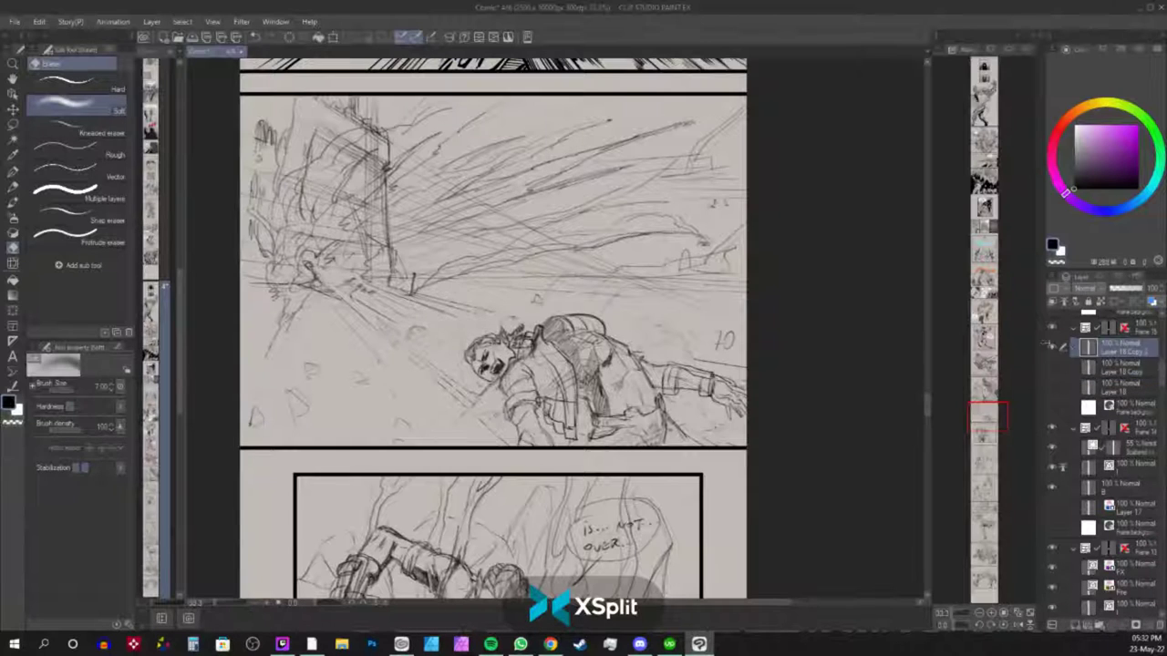
Erase the figures, ground lines and most foreground rubble from Layer 18 Copy 2, keeping the building and blast streaks.
{"action": "left_click", "coordinate": [1123, 348]}
{"action": "mouse_move", "coordinate": [474, 346]}
{"action": "left_mouse_down"}
{"action": "mouse_move", "coordinate": [502, 309]}
{"action": "mouse_move", "coordinate": [513, 338]}
{"action": "mouse_move", "coordinate": [537, 338]}
{"action": "mouse_move", "coordinate": [547, 359]}
{"action": "mouse_move", "coordinate": [561, 334]}
{"action": "mouse_move", "coordinate": [588, 338]}
{"action": "mouse_move", "coordinate": [622, 358]}
{"action": "mouse_move", "coordinate": [648, 421]}
{"action": "mouse_move", "coordinate": [705, 340]}
{"action": "mouse_move", "coordinate": [701, 418]}
{"action": "mouse_move", "coordinate": [720, 332]}
{"action": "mouse_move", "coordinate": [653, 398]}
{"action": "mouse_move", "coordinate": [599, 325]}
{"action": "mouse_move", "coordinate": [558, 350]}
{"action": "mouse_move", "coordinate": [499, 328]}
{"action": "mouse_move", "coordinate": [444, 360]}
{"action": "mouse_move", "coordinate": [334, 281]}
{"action": "mouse_move", "coordinate": [390, 333]}
{"action": "mouse_move", "coordinate": [416, 337]}
{"action": "mouse_move", "coordinate": [453, 367]}
{"action": "mouse_move", "coordinate": [425, 341]}
{"action": "mouse_move", "coordinate": [350, 298]}
{"action": "mouse_move", "coordinate": [500, 412]}
{"action": "mouse_move", "coordinate": [489, 352]}
{"action": "mouse_move", "coordinate": [392, 282]}
{"action": "mouse_move", "coordinate": [541, 338]}
{"action": "mouse_move", "coordinate": [479, 322]}
{"action": "mouse_move", "coordinate": [577, 330]}
{"action": "mouse_move", "coordinate": [506, 318]}
{"action": "mouse_move", "coordinate": [607, 312]}
{"action": "mouse_move", "coordinate": [577, 315]}
{"action": "mouse_move", "coordinate": [558, 335]}
{"action": "mouse_move", "coordinate": [554, 316]}
{"action": "mouse_move", "coordinate": [545, 373]}
{"action": "mouse_move", "coordinate": [564, 359]}
{"action": "mouse_move", "coordinate": [565, 450]}
{"action": "mouse_move", "coordinate": [583, 459]}
{"action": "mouse_move", "coordinate": [612, 372]}
{"action": "mouse_move", "coordinate": [633, 393]}
{"action": "mouse_move", "coordinate": [648, 450]}
{"action": "mouse_move", "coordinate": [669, 393]}
{"action": "mouse_move", "coordinate": [707, 466]}
{"action": "mouse_move", "coordinate": [665, 294]}
{"action": "mouse_move", "coordinate": [629, 341]}
{"action": "mouse_move", "coordinate": [562, 298]}
{"action": "mouse_move", "coordinate": [460, 301]}
{"action": "mouse_move", "coordinate": [307, 258]}
{"action": "mouse_move", "coordinate": [355, 249]}
{"action": "left_mouse_up"}
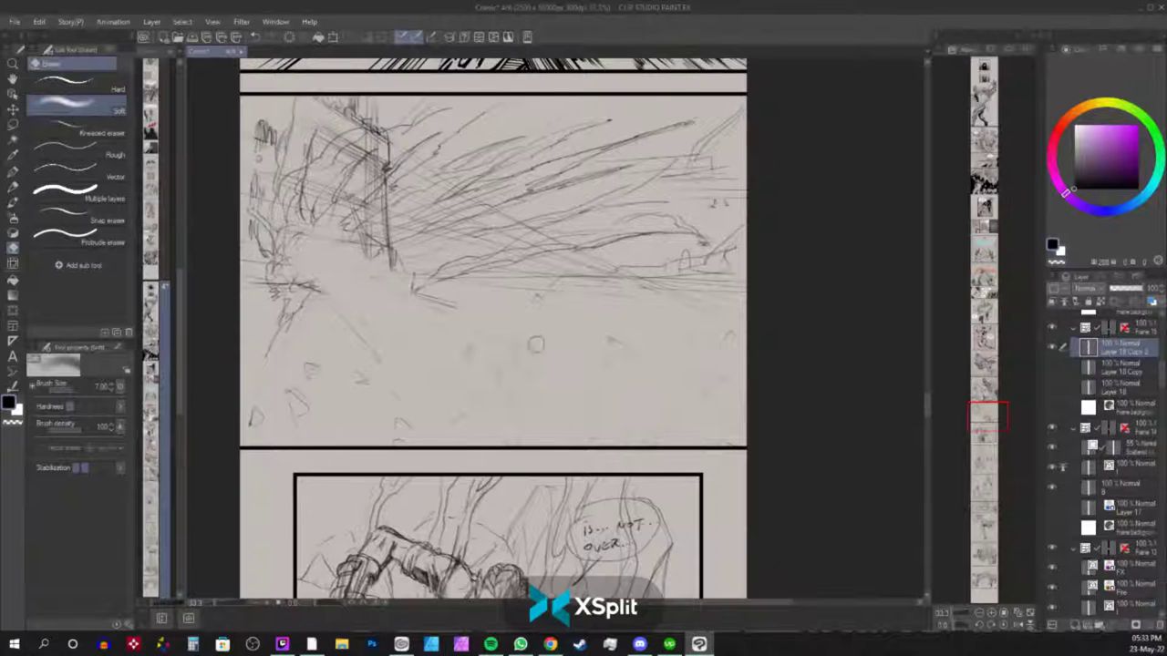
{"action": "mouse_move", "coordinate": [453, 317]}
{"action": "left_mouse_down"}
{"action": "mouse_move", "coordinate": [396, 296]}
{"action": "mouse_move", "coordinate": [364, 391]}
{"action": "mouse_move", "coordinate": [416, 411]}
{"action": "mouse_move", "coordinate": [490, 407]}
{"action": "mouse_move", "coordinate": [653, 364]}
{"action": "mouse_move", "coordinate": [689, 383]}
{"action": "mouse_move", "coordinate": [706, 353]}
{"action": "mouse_move", "coordinate": [651, 357]}
{"action": "mouse_move", "coordinate": [635, 327]}
{"action": "mouse_move", "coordinate": [579, 311]}
{"action": "mouse_move", "coordinate": [523, 338]}
{"action": "left_mouse_up"}
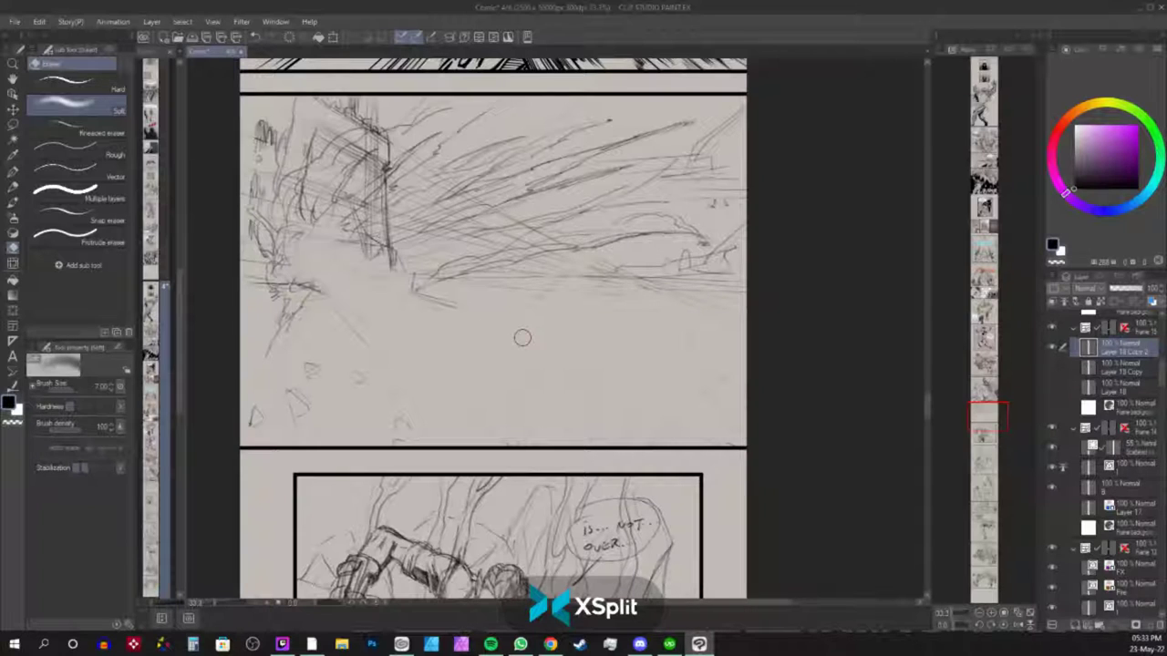
Sketch a jagged burst cloud at the base of the building with the Artemus Hard pencil.
{"action": "key", "text": "p"}
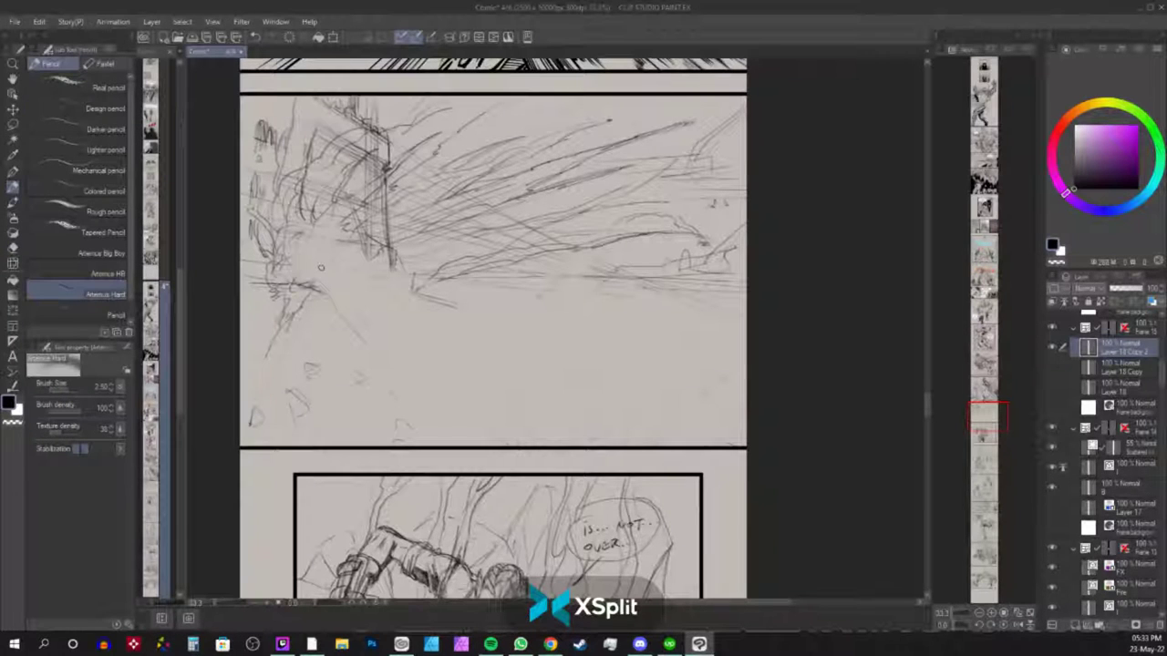
{"action": "mouse_move", "coordinate": [303, 259]}
{"action": "left_mouse_down"}
{"action": "mouse_move", "coordinate": [331, 246]}
{"action": "mouse_move", "coordinate": [358, 267]}
{"action": "mouse_move", "coordinate": [358, 253]}
{"action": "mouse_move", "coordinate": [331, 296]}
{"action": "mouse_move", "coordinate": [369, 274]}
{"action": "left_mouse_up"}
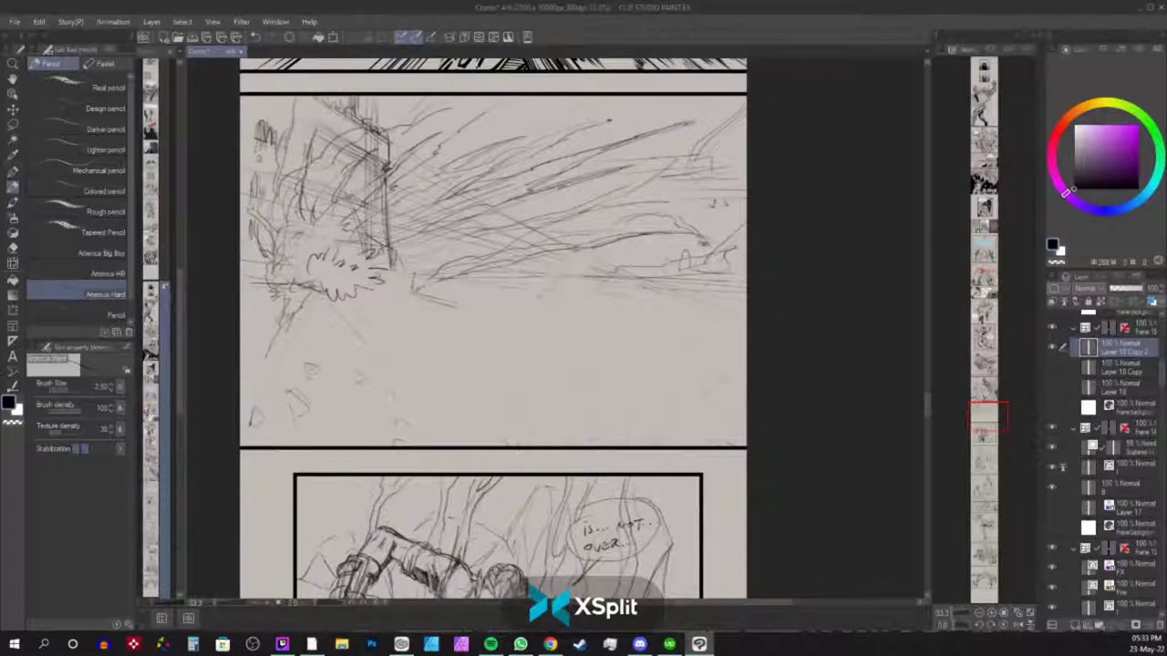
{"action": "mouse_move", "coordinate": [323, 242]}
{"action": "left_mouse_down"}
{"action": "mouse_move", "coordinate": [343, 219]}
{"action": "mouse_move", "coordinate": [370, 238]}
{"action": "mouse_move", "coordinate": [399, 193]}
{"action": "mouse_move", "coordinate": [415, 241]}
{"action": "mouse_move", "coordinate": [383, 292]}
{"action": "left_mouse_up"}
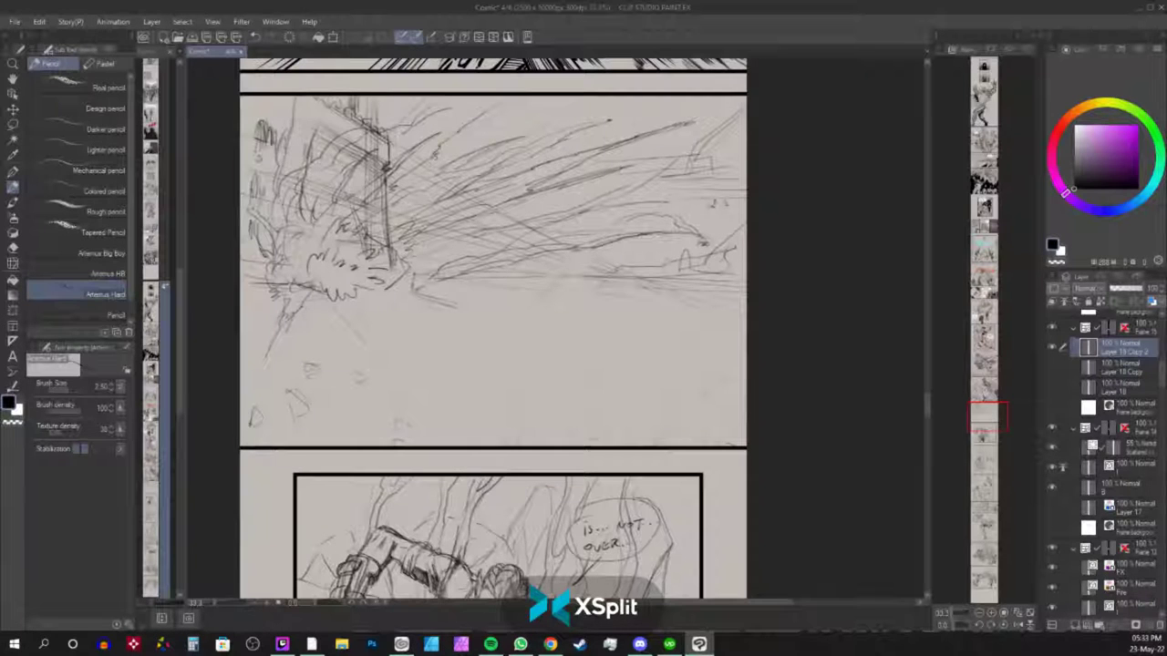
Sketch flying debris with curved trails around the burst, over the sky, the building and the ground.
{"action": "left_click_drag", "start_coordinate": [461, 124], "coordinate": [498, 110]}
{"action": "left_click_drag", "start_coordinate": [533, 133], "coordinate": [541, 134]}
{"action": "left_click_drag", "start_coordinate": [325, 133], "coordinate": [319, 118]}
{"action": "mouse_move", "coordinate": [343, 348]}
{"action": "left_mouse_down"}
{"action": "mouse_move", "coordinate": [380, 346]}
{"action": "mouse_move", "coordinate": [384, 380]}
{"action": "left_mouse_up"}
{"action": "left_click_drag", "start_coordinate": [328, 283], "coordinate": [396, 391]}
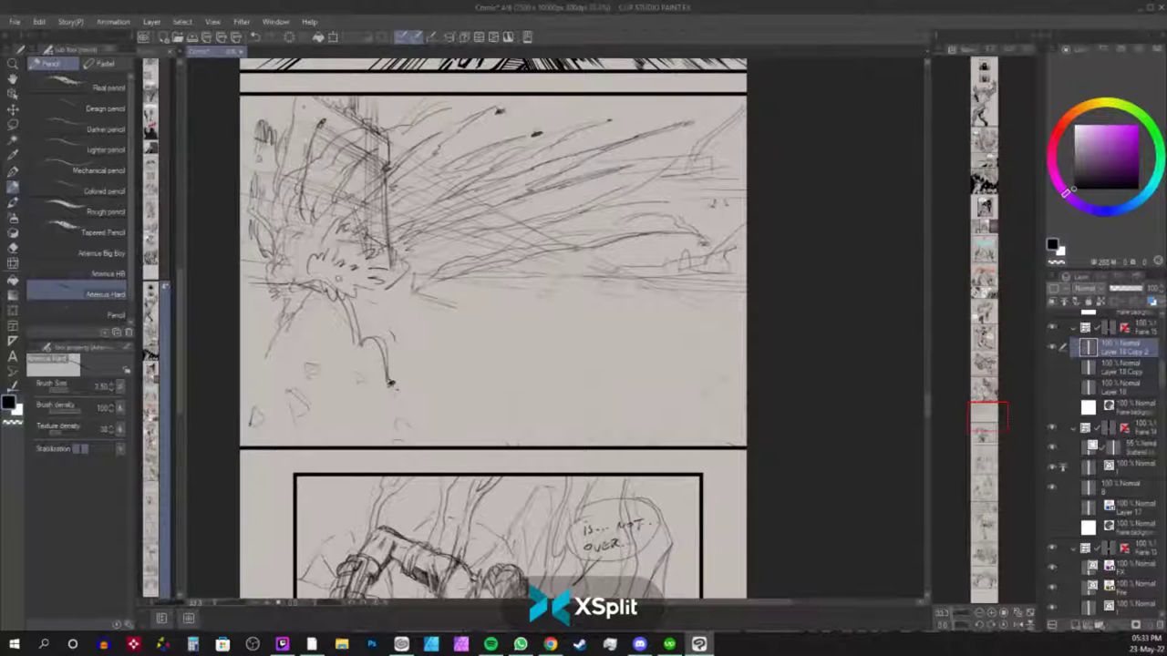
{"action": "left_click_drag", "start_coordinate": [323, 246], "coordinate": [327, 256]}
{"action": "left_click_drag", "start_coordinate": [316, 172], "coordinate": [314, 183]}
{"action": "mouse_move", "coordinate": [436, 283]}
{"action": "left_mouse_down"}
{"action": "mouse_move", "coordinate": [483, 294]}
{"action": "mouse_move", "coordinate": [428, 270]}
{"action": "mouse_move", "coordinate": [498, 293]}
{"action": "left_mouse_up"}
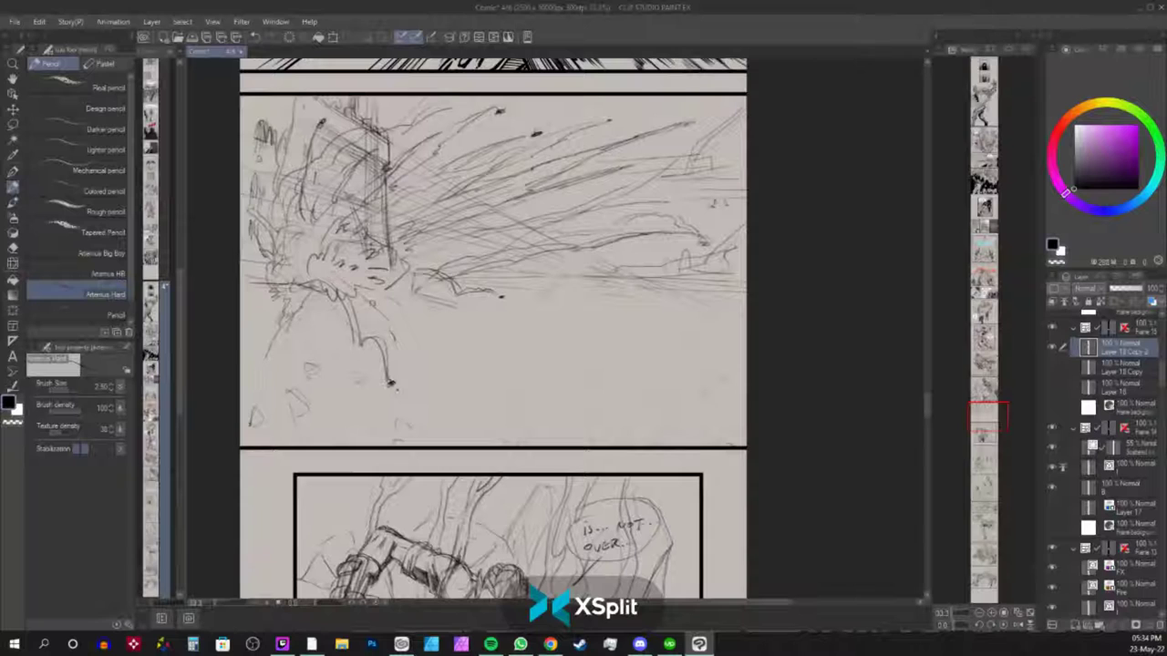
Draw long perspective lines fanning from the burst across the ground to the panel's lower right edges.
{"action": "left_click_drag", "start_coordinate": [375, 299], "coordinate": [453, 373]}
{"action": "left_click_drag", "start_coordinate": [366, 292], "coordinate": [608, 433]}
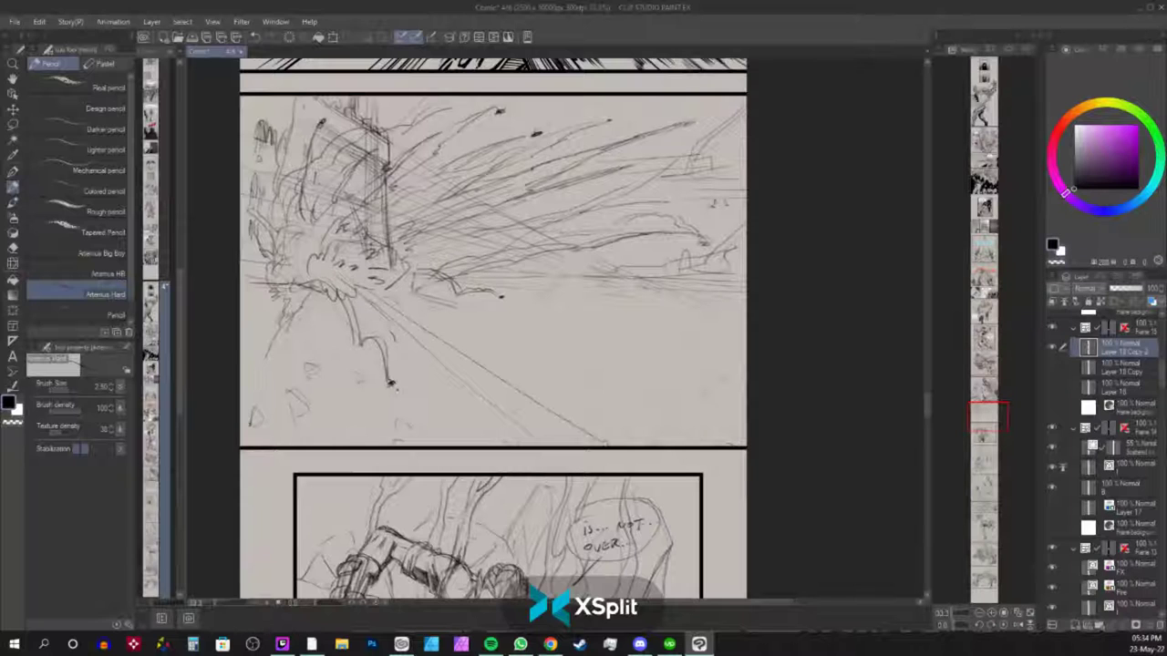
{"action": "left_click_drag", "start_coordinate": [365, 286], "coordinate": [695, 447]}
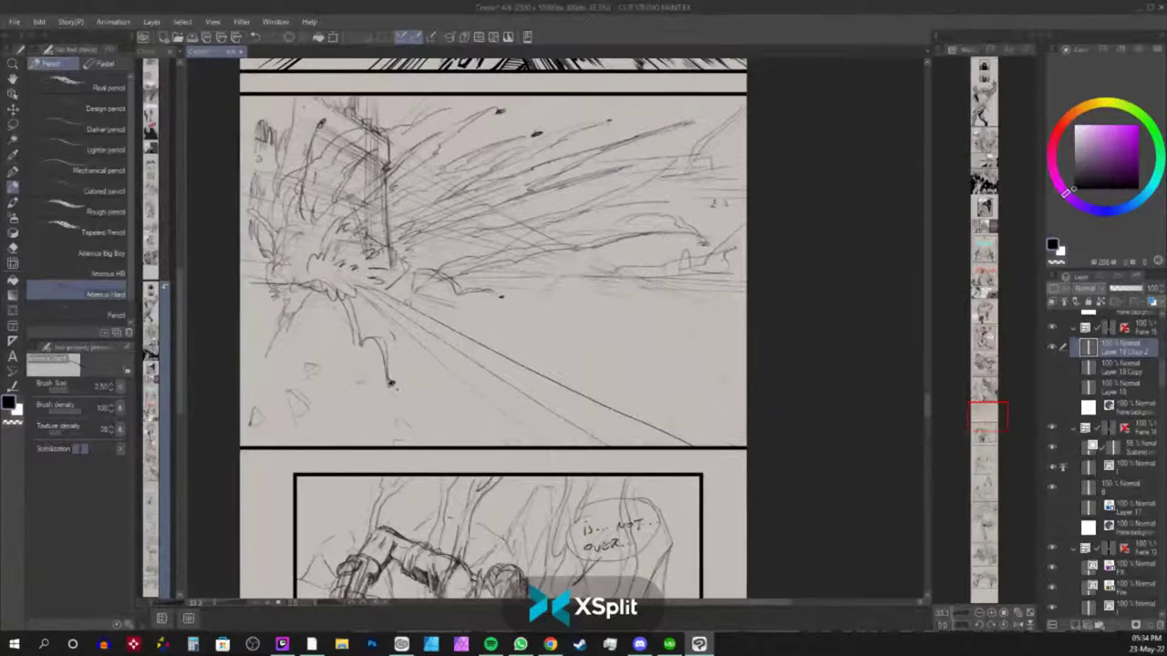
{"action": "left_click_drag", "start_coordinate": [372, 285], "coordinate": [746, 417]}
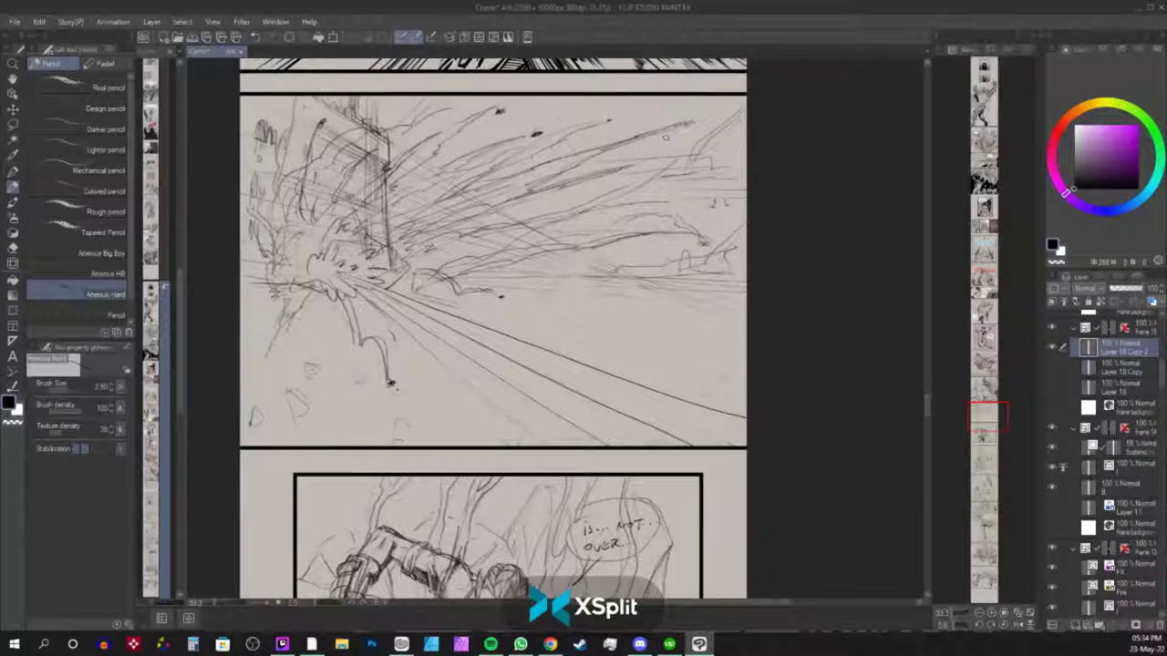
Darken the blast with bold zigzag streaks radiating up and right from the building's base.
{"action": "mouse_move", "coordinate": [495, 229]}
{"action": "left_mouse_down"}
{"action": "mouse_move", "coordinate": [636, 187]}
{"action": "mouse_move", "coordinate": [408, 271]}
{"action": "mouse_move", "coordinate": [482, 220]}
{"action": "left_mouse_up"}
{"action": "mouse_move", "coordinate": [421, 246]}
{"action": "left_mouse_down"}
{"action": "mouse_move", "coordinate": [556, 189]}
{"action": "mouse_move", "coordinate": [409, 223]}
{"action": "left_mouse_up"}
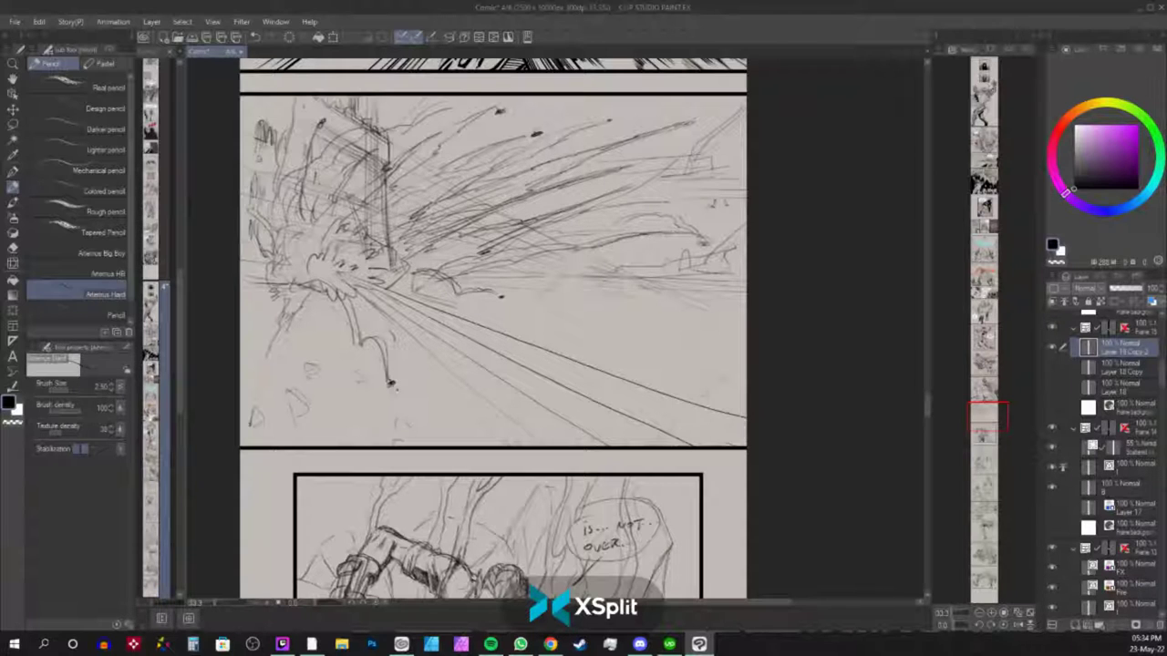
{"action": "mouse_move", "coordinate": [297, 231]}
{"action": "left_mouse_down"}
{"action": "mouse_move", "coordinate": [306, 204]}
{"action": "mouse_move", "coordinate": [355, 164]}
{"action": "left_mouse_up"}
{"action": "left_click_drag", "start_coordinate": [331, 214], "coordinate": [425, 148]}
{"action": "left_click_drag", "start_coordinate": [374, 214], "coordinate": [465, 158]}
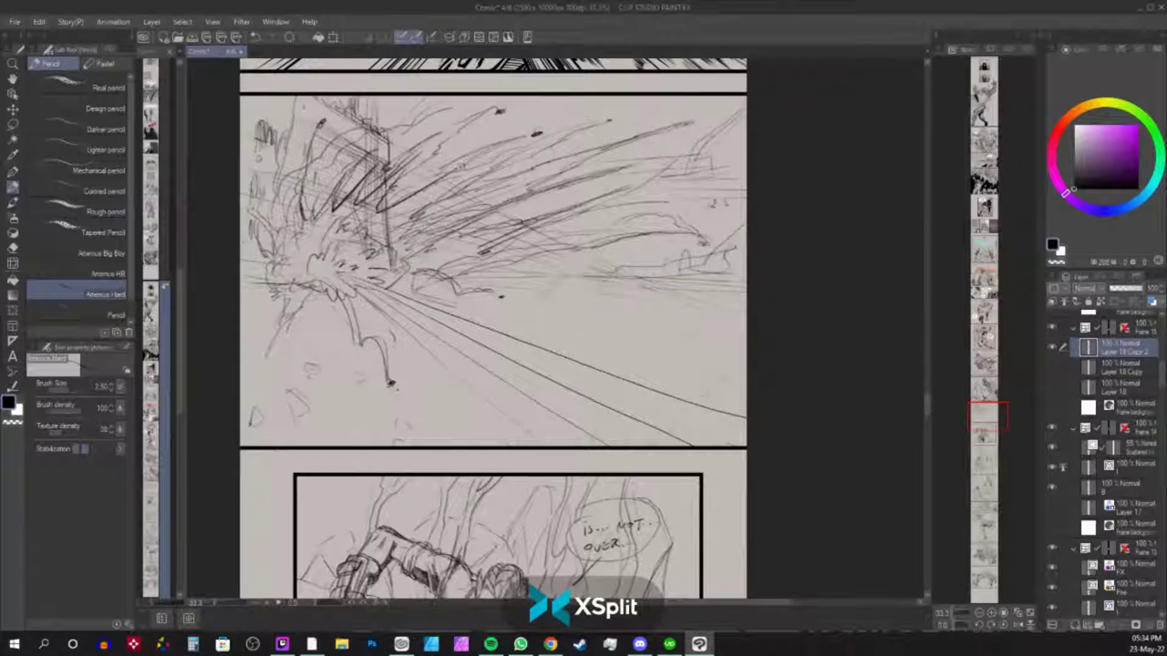
{"action": "mouse_move", "coordinate": [410, 213]}
{"action": "left_mouse_down"}
{"action": "mouse_move", "coordinate": [460, 169]}
{"action": "mouse_move", "coordinate": [512, 173]}
{"action": "mouse_move", "coordinate": [565, 144]}
{"action": "mouse_move", "coordinate": [514, 175]}
{"action": "left_mouse_up"}
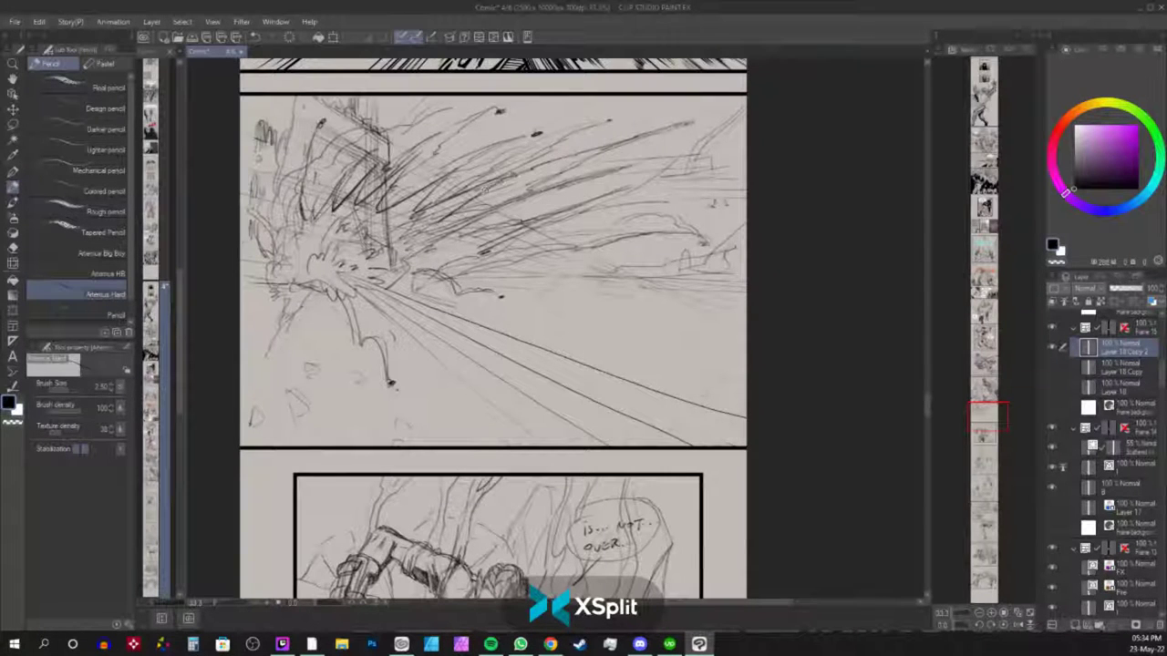
{"action": "mouse_move", "coordinate": [432, 230]}
{"action": "left_mouse_down"}
{"action": "mouse_move", "coordinate": [503, 180]}
{"action": "mouse_move", "coordinate": [524, 206]}
{"action": "left_mouse_up"}
{"action": "mouse_move", "coordinate": [446, 248]}
{"action": "left_mouse_down"}
{"action": "mouse_move", "coordinate": [530, 234]}
{"action": "mouse_move", "coordinate": [449, 264]}
{"action": "mouse_move", "coordinate": [463, 268]}
{"action": "mouse_move", "coordinate": [417, 288]}
{"action": "mouse_move", "coordinate": [448, 294]}
{"action": "mouse_move", "coordinate": [415, 299]}
{"action": "left_mouse_up"}
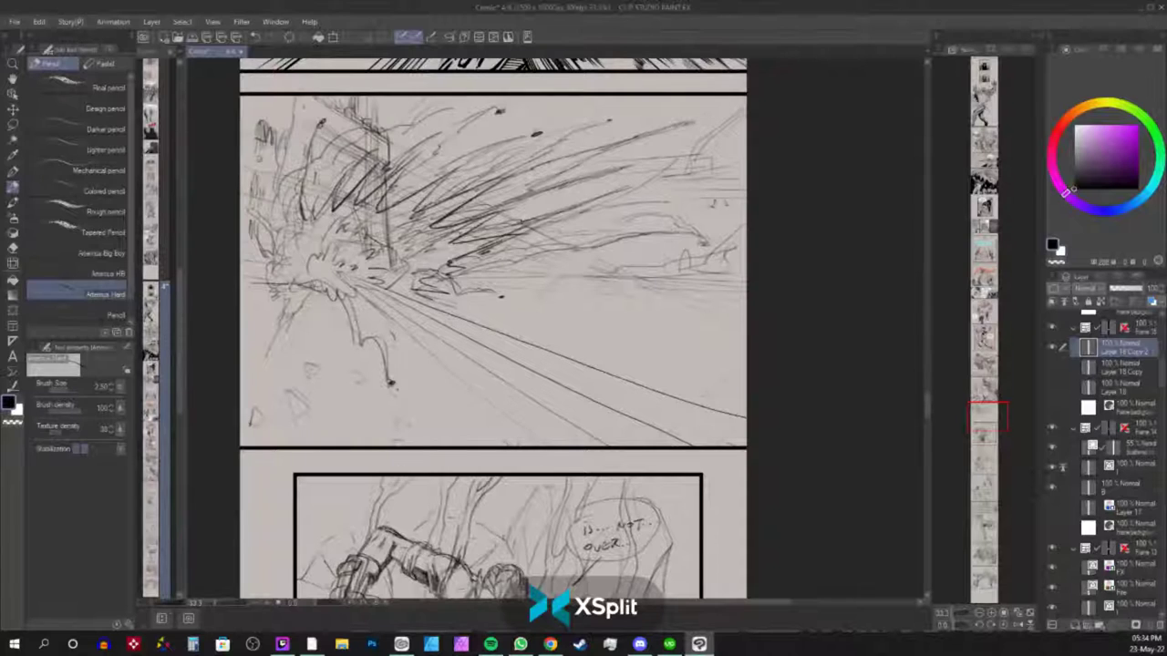
Sketch jagged spikes around the burst's outer edge and underside, and add short zigzag marks inside its core.
{"action": "mouse_move", "coordinate": [301, 217]}
{"action": "left_mouse_down"}
{"action": "mouse_move", "coordinate": [241, 243]}
{"action": "mouse_move", "coordinate": [261, 262]}
{"action": "mouse_move", "coordinate": [273, 315]}
{"action": "mouse_move", "coordinate": [260, 352]}
{"action": "left_mouse_up"}
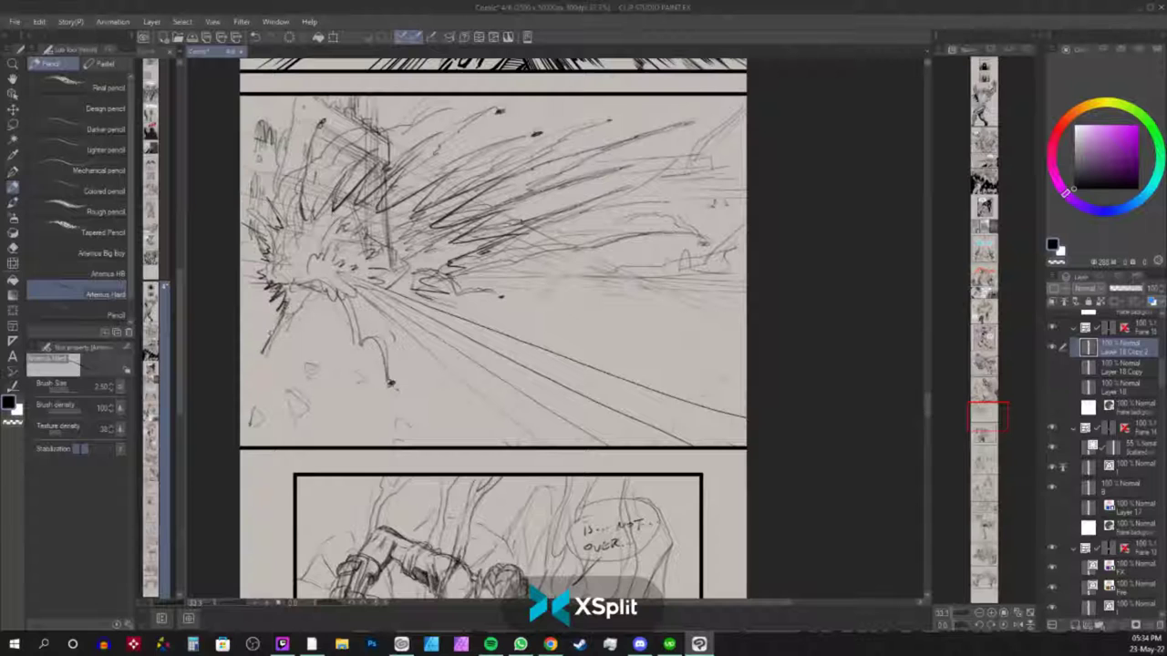
{"action": "mouse_move", "coordinate": [297, 302]}
{"action": "left_mouse_down"}
{"action": "mouse_move", "coordinate": [268, 343]}
{"action": "mouse_move", "coordinate": [294, 321]}
{"action": "left_mouse_up"}
{"action": "mouse_move", "coordinate": [321, 308]}
{"action": "left_mouse_down"}
{"action": "mouse_move", "coordinate": [307, 328]}
{"action": "mouse_move", "coordinate": [321, 306]}
{"action": "mouse_move", "coordinate": [363, 325]}
{"action": "left_mouse_up"}
{"action": "left_click_drag", "start_coordinate": [430, 298], "coordinate": [408, 306]}
{"action": "left_click_drag", "start_coordinate": [455, 299], "coordinate": [425, 306]}
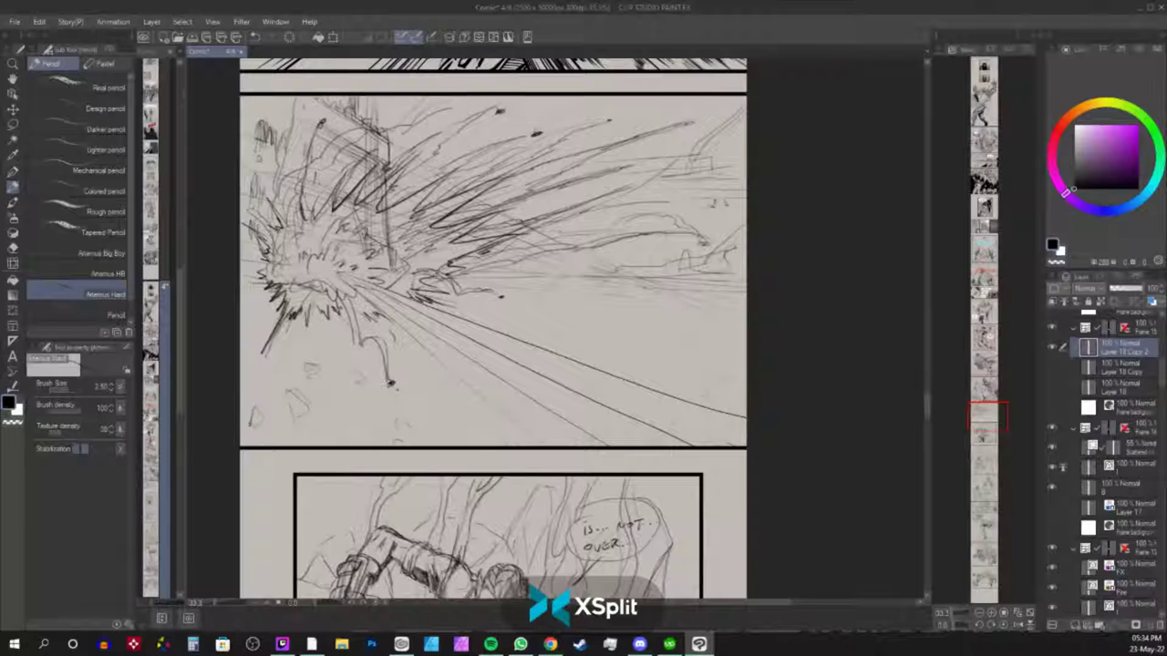
{"action": "mouse_move", "coordinate": [324, 244]}
{"action": "left_mouse_down"}
{"action": "mouse_move", "coordinate": [343, 215]}
{"action": "mouse_move", "coordinate": [359, 228]}
{"action": "mouse_move", "coordinate": [357, 253]}
{"action": "mouse_move", "coordinate": [311, 244]}
{"action": "mouse_move", "coordinate": [305, 272]}
{"action": "mouse_move", "coordinate": [316, 278]}
{"action": "mouse_move", "coordinate": [308, 257]}
{"action": "mouse_move", "coordinate": [344, 256]}
{"action": "left_mouse_up"}
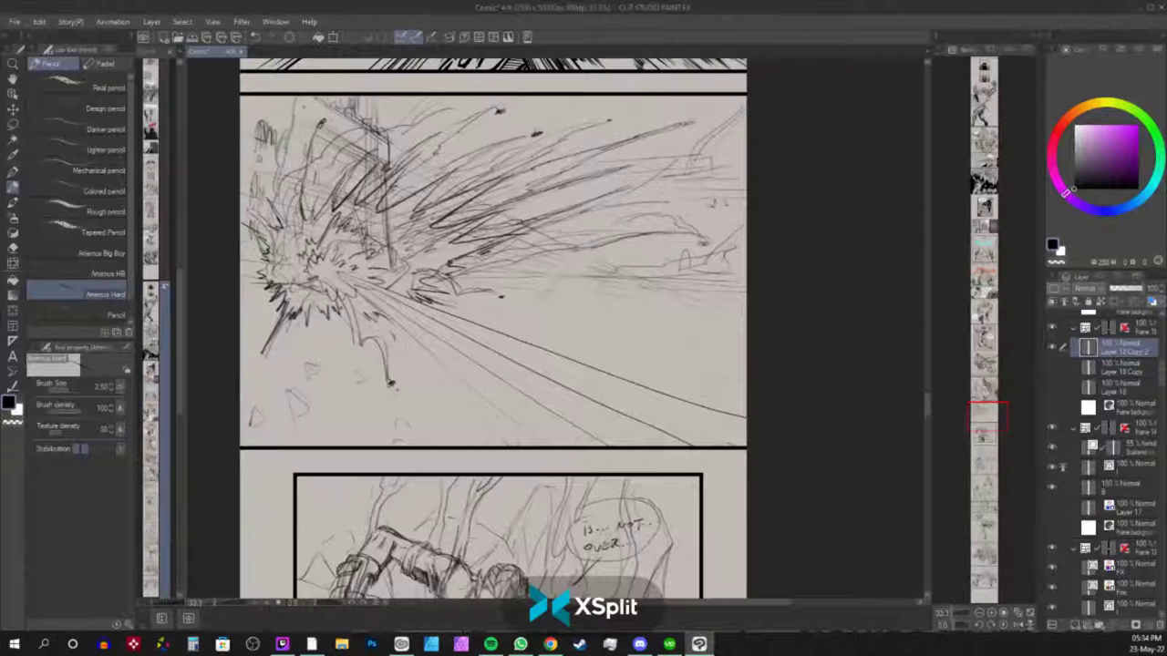
Draw long ground lines from the vanishing point on the horizon back past the burst to the panel's left edge.
{"action": "left_click_drag", "start_coordinate": [241, 317], "coordinate": [290, 307]}
{"action": "left_click_drag", "start_coordinate": [609, 277], "coordinate": [240, 317]}
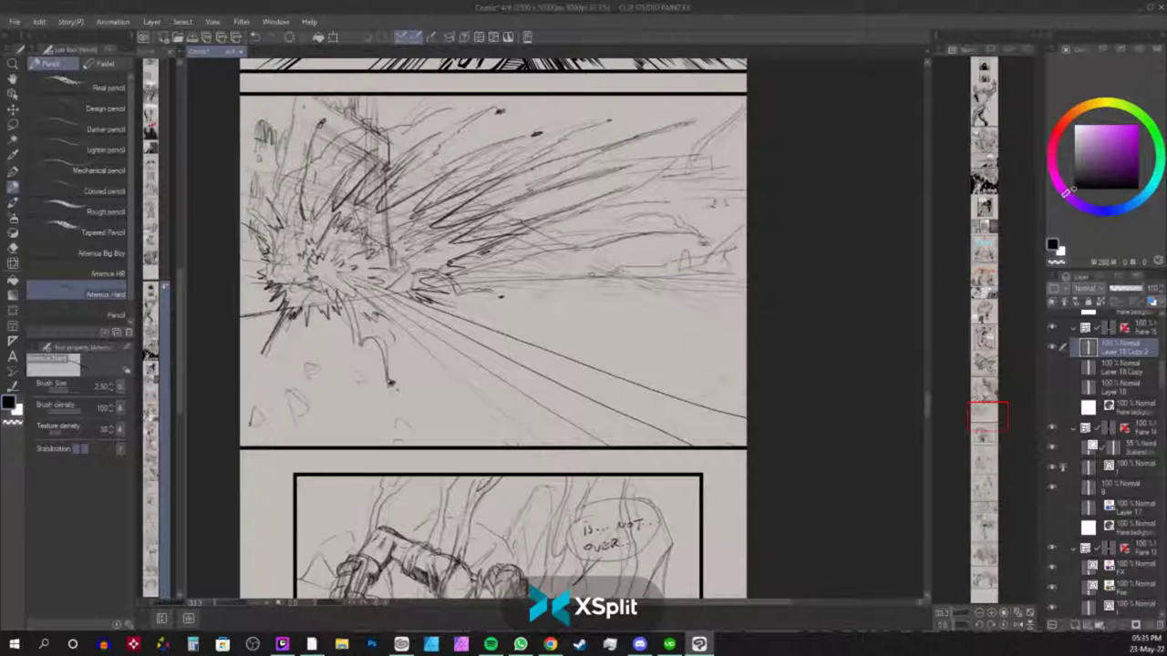
{"action": "left_click_drag", "start_coordinate": [607, 268], "coordinate": [276, 337]}
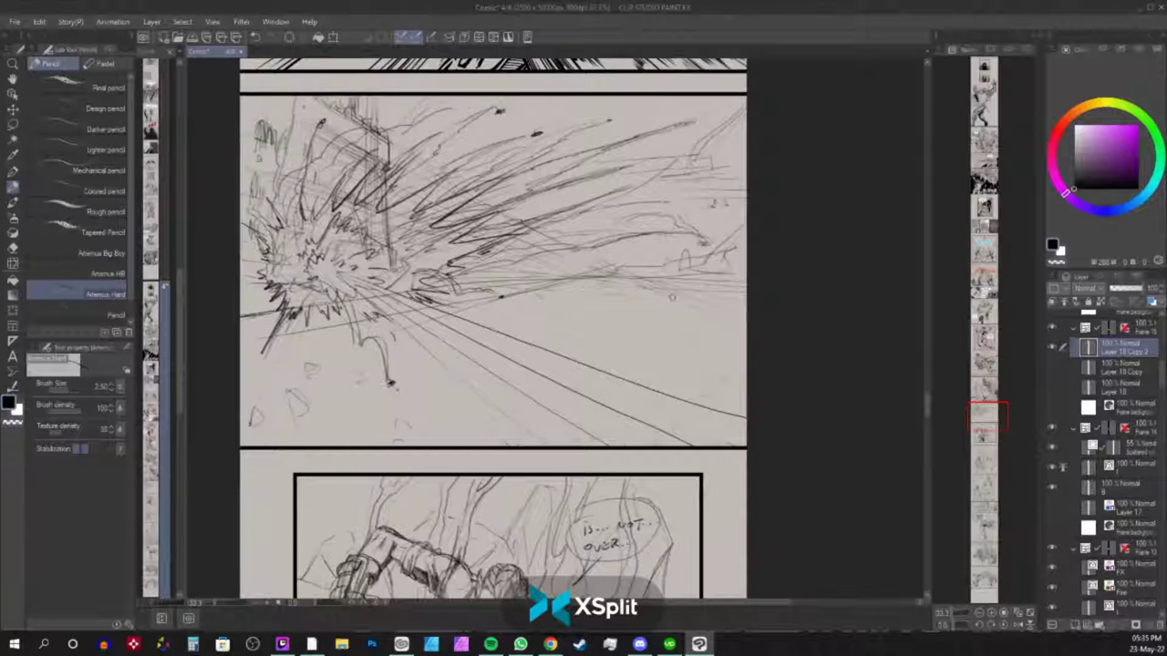
Rotate the canvas and fan straight perspective lines from the vanishing point across the ground to the panel's lower and right edges.
{"action": "key", "text": "shift+space"}
{"action": "left_click_drag", "start_coordinate": [666, 262], "coordinate": [601, 207]}
{"action": "left_click_drag", "start_coordinate": [488, 377], "coordinate": [429, 492]}
{"action": "left_click_drag", "start_coordinate": [500, 389], "coordinate": [446, 524]}
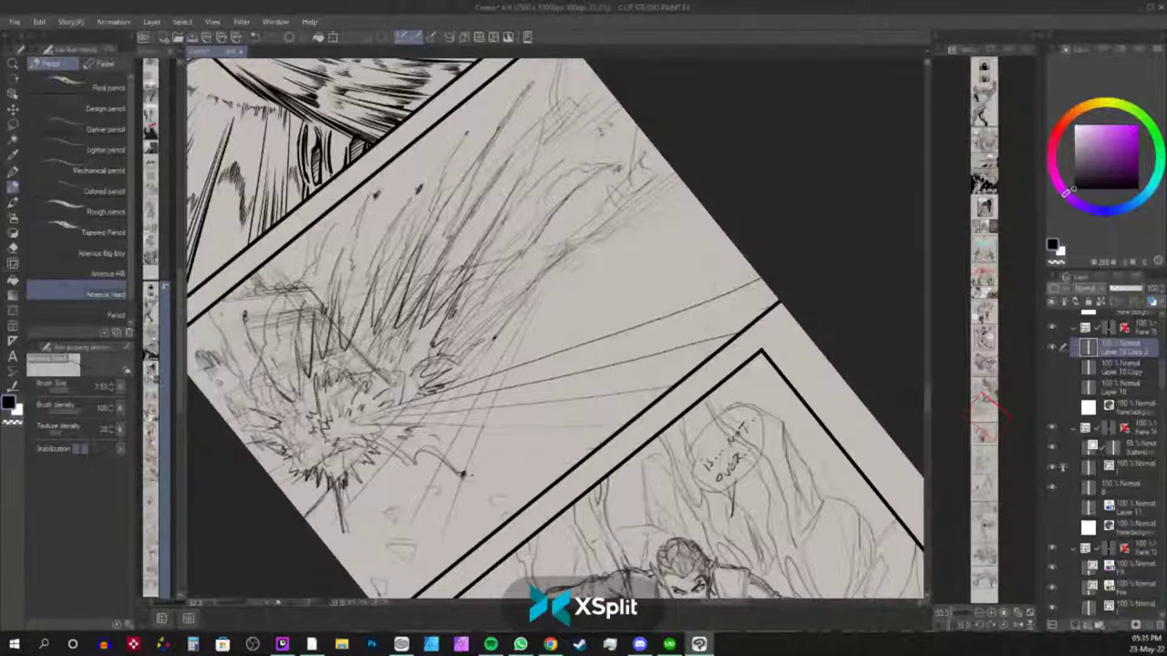
{"action": "left_click_drag", "start_coordinate": [556, 282], "coordinate": [497, 503]}
{"action": "mouse_move", "coordinate": [570, 253]}
{"action": "left_mouse_down"}
{"action": "mouse_move", "coordinate": [537, 497]}
{"action": "mouse_move", "coordinate": [578, 484]}
{"action": "left_mouse_up"}
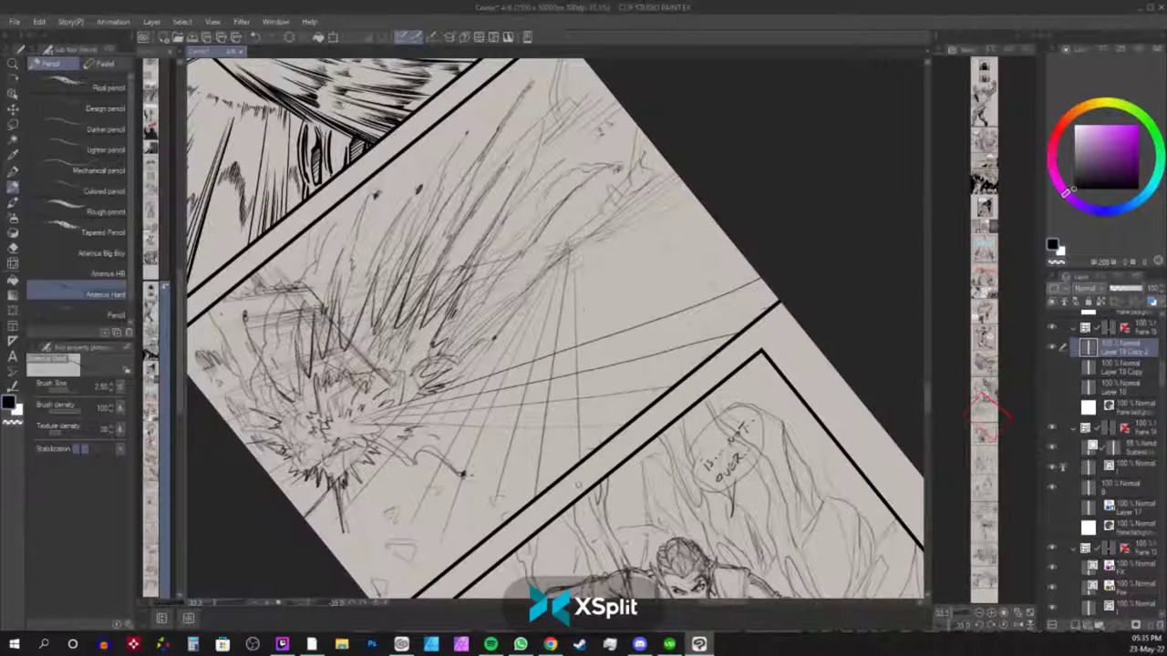
{"action": "mouse_move", "coordinate": [576, 260]}
{"action": "left_mouse_down"}
{"action": "mouse_move", "coordinate": [609, 436]}
{"action": "mouse_move", "coordinate": [608, 325]}
{"action": "mouse_move", "coordinate": [649, 407]}
{"action": "mouse_move", "coordinate": [689, 380]}
{"action": "left_mouse_up"}
{"action": "left_click_drag", "start_coordinate": [573, 246], "coordinate": [724, 346]}
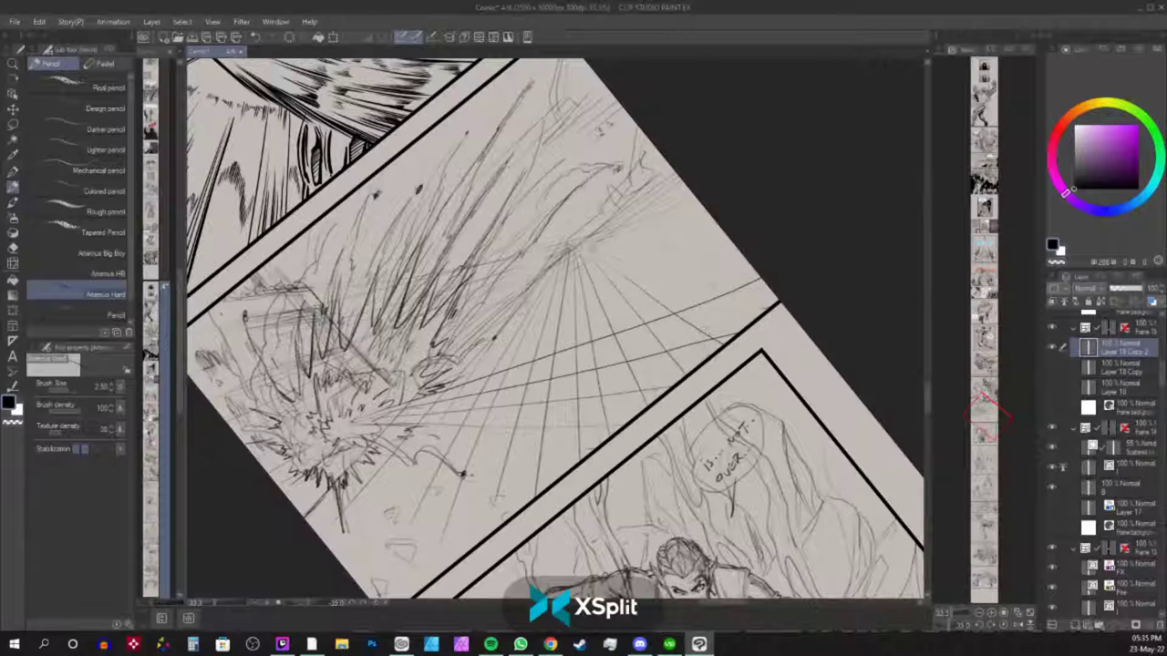
{"action": "left_click_drag", "start_coordinate": [576, 247], "coordinate": [762, 318]}
{"action": "mouse_move", "coordinate": [580, 245]}
{"action": "left_mouse_down"}
{"action": "mouse_move", "coordinate": [755, 270]}
{"action": "mouse_move", "coordinate": [721, 229]}
{"action": "left_mouse_up"}
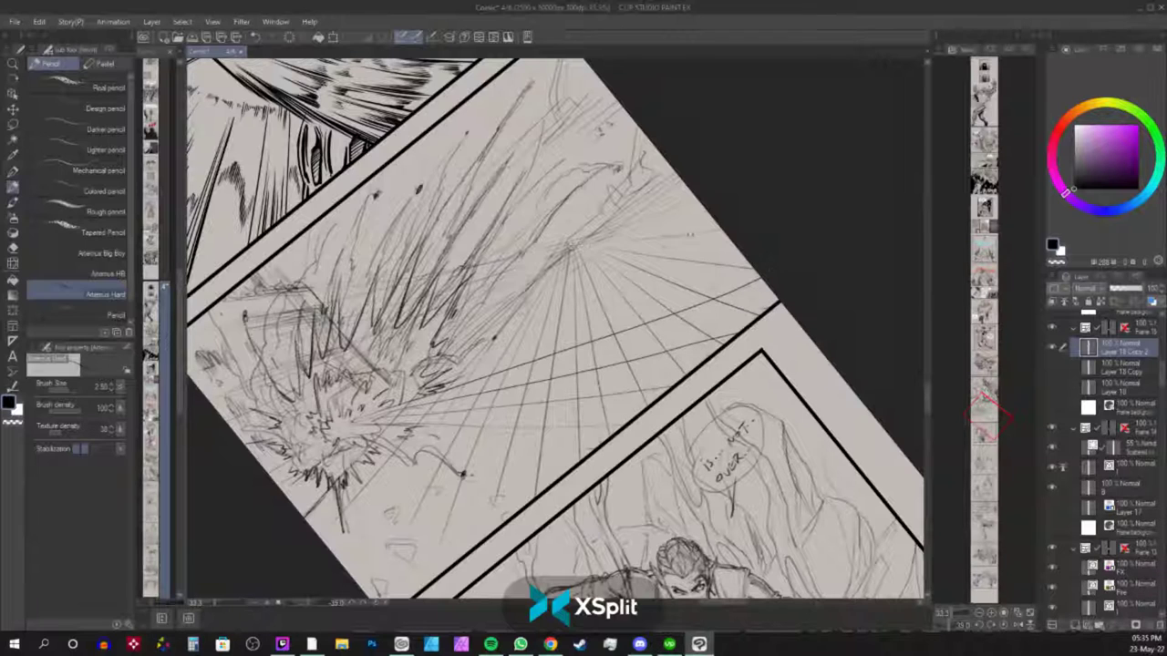
Extend the perspective lines from the vanishing point up through the sky and the blast streaks.
{"action": "mouse_move", "coordinate": [590, 240]}
{"action": "left_mouse_down"}
{"action": "mouse_move", "coordinate": [703, 210]}
{"action": "mouse_move", "coordinate": [680, 179]}
{"action": "mouse_move", "coordinate": [654, 180]}
{"action": "mouse_move", "coordinate": [643, 151]}
{"action": "left_mouse_up"}
{"action": "mouse_move", "coordinate": [604, 194]}
{"action": "left_mouse_down"}
{"action": "mouse_move", "coordinate": [636, 132]}
{"action": "mouse_move", "coordinate": [650, 284]}
{"action": "mouse_move", "coordinate": [627, 244]}
{"action": "mouse_move", "coordinate": [641, 197]}
{"action": "mouse_move", "coordinate": [606, 324]}
{"action": "left_mouse_up"}
{"action": "left_click_drag", "start_coordinate": [593, 120], "coordinate": [605, 313]}
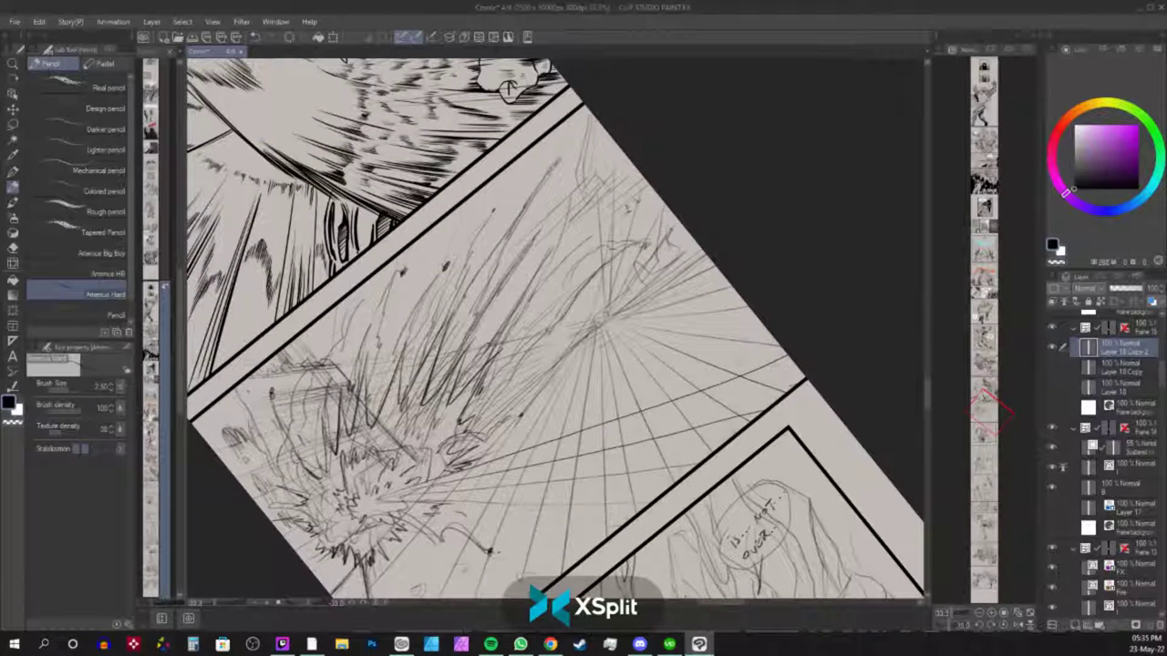
{"action": "mouse_move", "coordinate": [564, 145]}
{"action": "left_mouse_down"}
{"action": "mouse_move", "coordinate": [604, 317]}
{"action": "mouse_move", "coordinate": [374, 289]}
{"action": "left_mouse_up"}
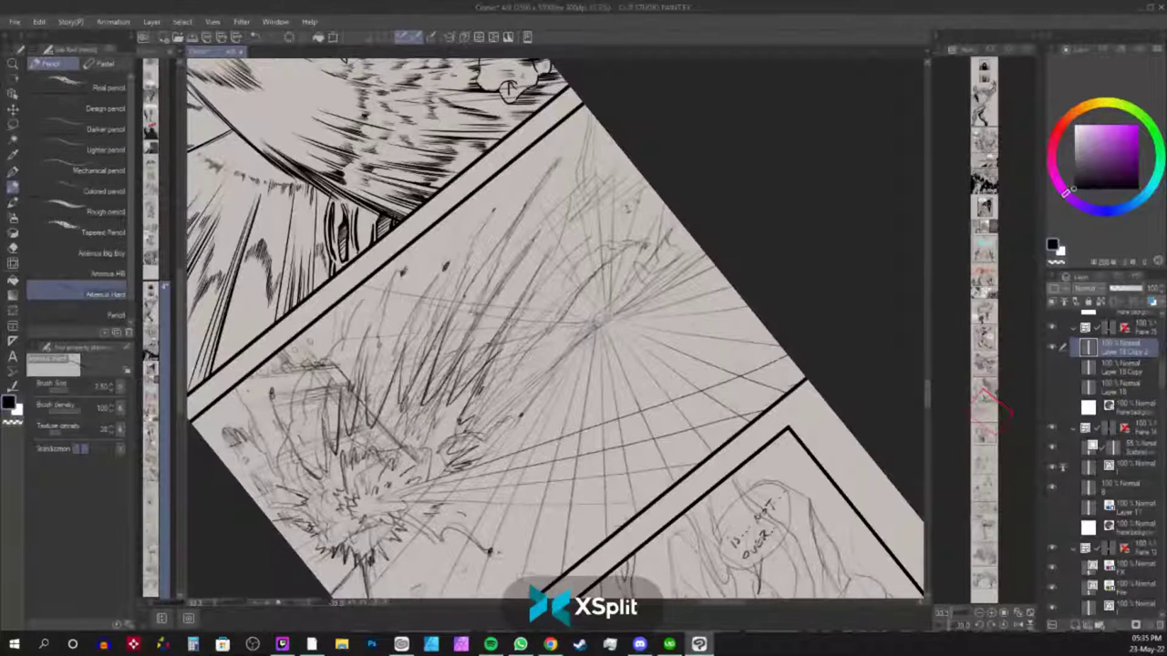
{"action": "mouse_move", "coordinate": [594, 321]}
{"action": "left_mouse_down"}
{"action": "mouse_move", "coordinate": [354, 345]}
{"action": "mouse_move", "coordinate": [341, 366]}
{"action": "mouse_move", "coordinate": [419, 291]}
{"action": "mouse_move", "coordinate": [516, 145]}
{"action": "left_mouse_up"}
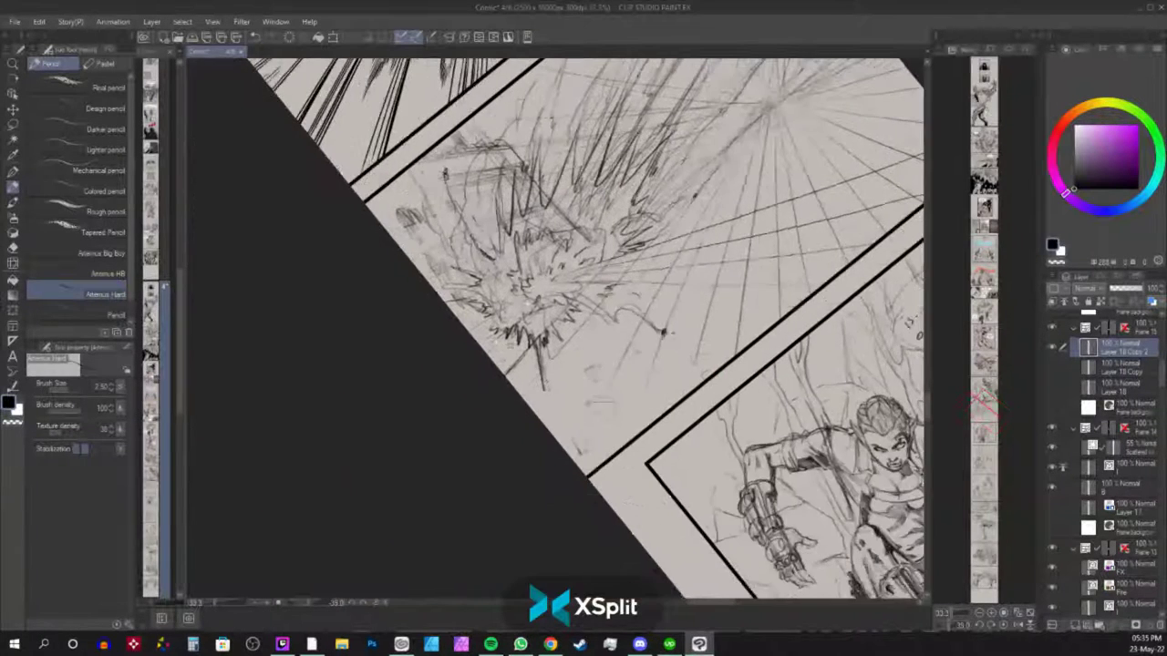
Draw converging perspective lines across the building facade, the burst and the ground at the panel's left side.
{"action": "left_click_drag", "start_coordinate": [565, 259], "coordinate": [463, 405]}
{"action": "left_click_drag", "start_coordinate": [507, 280], "coordinate": [481, 339]}
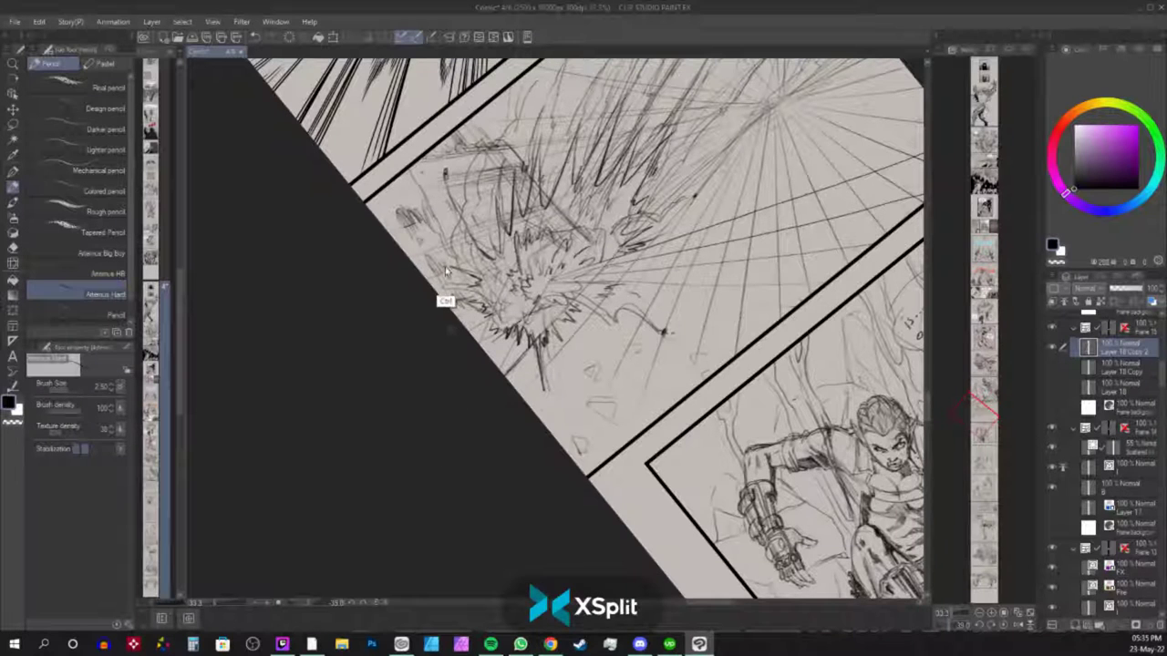
{"action": "mouse_move", "coordinate": [421, 105]}
{"action": "left_mouse_down"}
{"action": "mouse_move", "coordinate": [315, 371]}
{"action": "mouse_move", "coordinate": [508, 102]}
{"action": "left_mouse_up"}
{"action": "left_click_drag", "start_coordinate": [354, 328], "coordinate": [594, 119]}
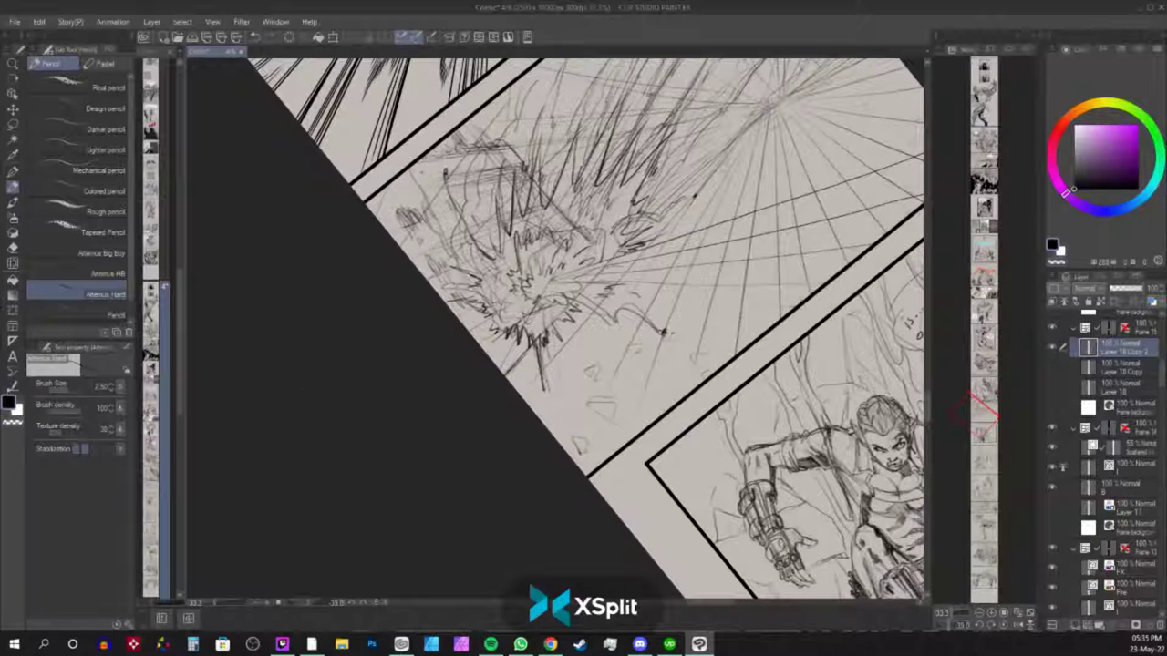
{"action": "left_click_drag", "start_coordinate": [419, 358], "coordinate": [598, 194]}
{"action": "left_click_drag", "start_coordinate": [457, 317], "coordinate": [593, 206]}
{"action": "left_click_drag", "start_coordinate": [501, 328], "coordinate": [680, 213]}
{"action": "left_click_drag", "start_coordinate": [496, 370], "coordinate": [871, 192]}
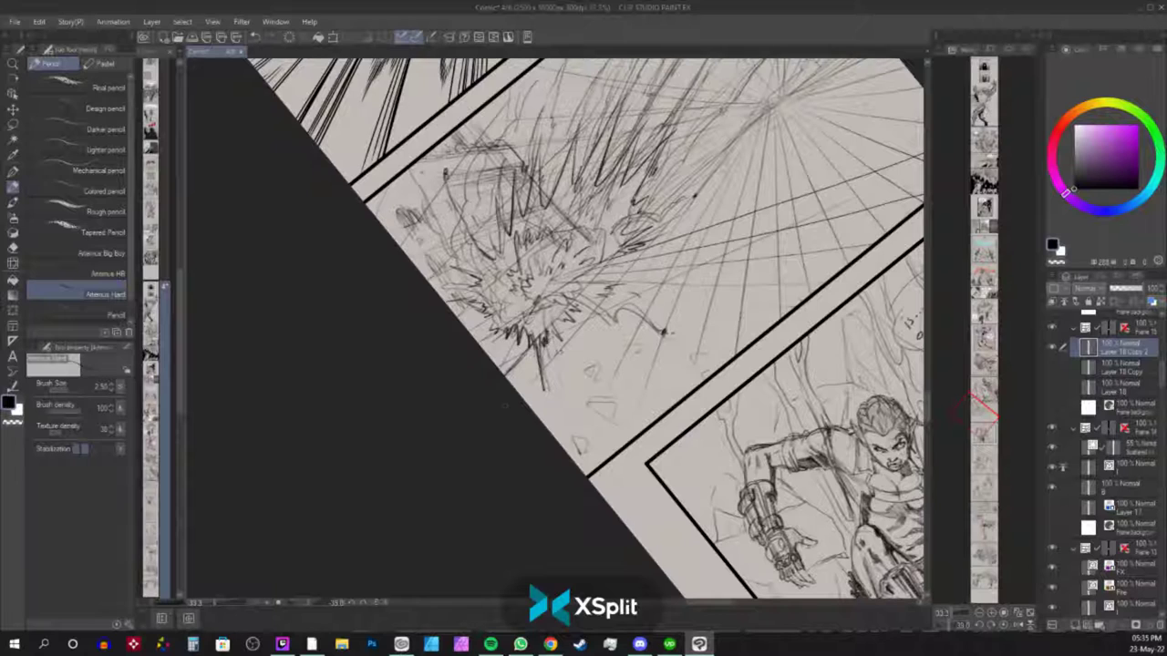
{"action": "mouse_move", "coordinate": [573, 377]}
{"action": "left_mouse_down"}
{"action": "mouse_move", "coordinate": [781, 277]}
{"action": "mouse_move", "coordinate": [524, 459]}
{"action": "left_mouse_up"}
{"action": "left_click_drag", "start_coordinate": [483, 386], "coordinate": [731, 212]}
{"action": "mouse_move", "coordinate": [551, 118]}
{"action": "left_mouse_down"}
{"action": "mouse_move", "coordinate": [444, 226]}
{"action": "mouse_move", "coordinate": [470, 214]}
{"action": "left_mouse_up"}
{"action": "key", "text": "ctrl+z"}
{"action": "left_click_drag", "start_coordinate": [501, 336], "coordinate": [455, 392]}
Sketch dark windows on the building facade and mark a row of details along its roof edge.
{"action": "mouse_move", "coordinate": [352, 265]}
{"action": "left_mouse_down"}
{"action": "mouse_move", "coordinate": [345, 278]}
{"action": "mouse_move", "coordinate": [363, 277]}
{"action": "mouse_move", "coordinate": [388, 345]}
{"action": "left_mouse_up"}
{"action": "left_click_drag", "start_coordinate": [386, 326], "coordinate": [378, 346]}
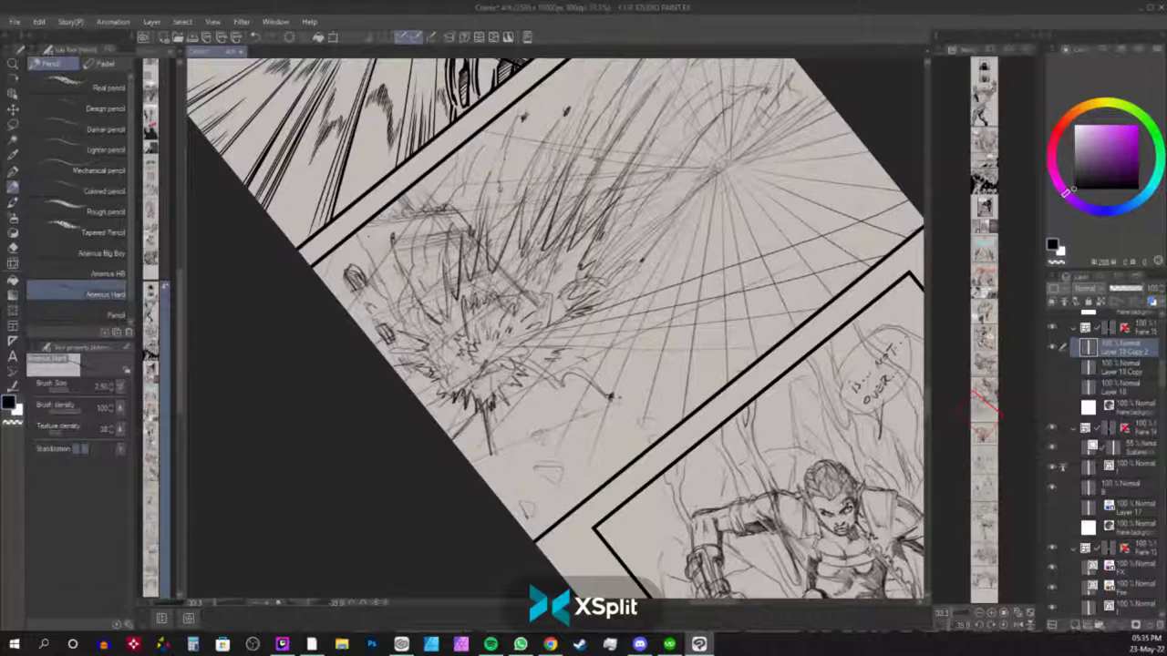
{"action": "mouse_move", "coordinate": [403, 208]}
{"action": "left_mouse_down"}
{"action": "mouse_move", "coordinate": [427, 221]}
{"action": "mouse_move", "coordinate": [381, 222]}
{"action": "mouse_move", "coordinate": [359, 280]}
{"action": "left_mouse_up"}
{"action": "mouse_move", "coordinate": [381, 235]}
{"action": "left_mouse_down"}
{"action": "mouse_move", "coordinate": [356, 271]}
{"action": "mouse_move", "coordinate": [355, 251]}
{"action": "left_mouse_up"}
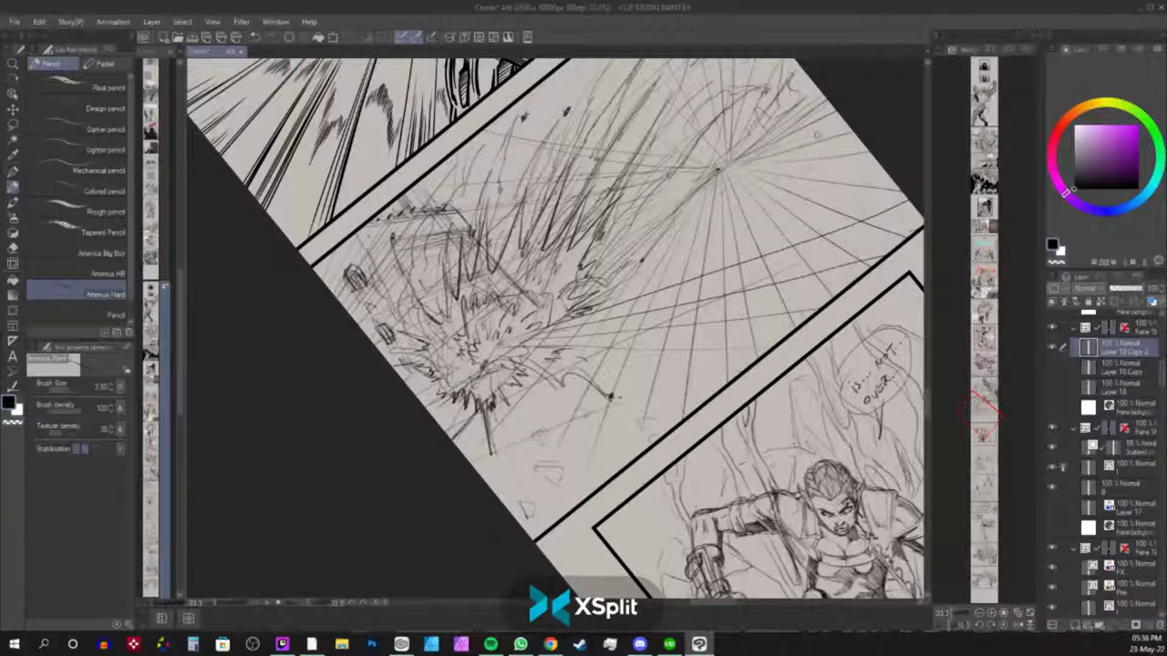
Darken the horizon line running from the burst through the vanishing point.
{"action": "left_click_drag", "start_coordinate": [742, 213], "coordinate": [496, 458]}
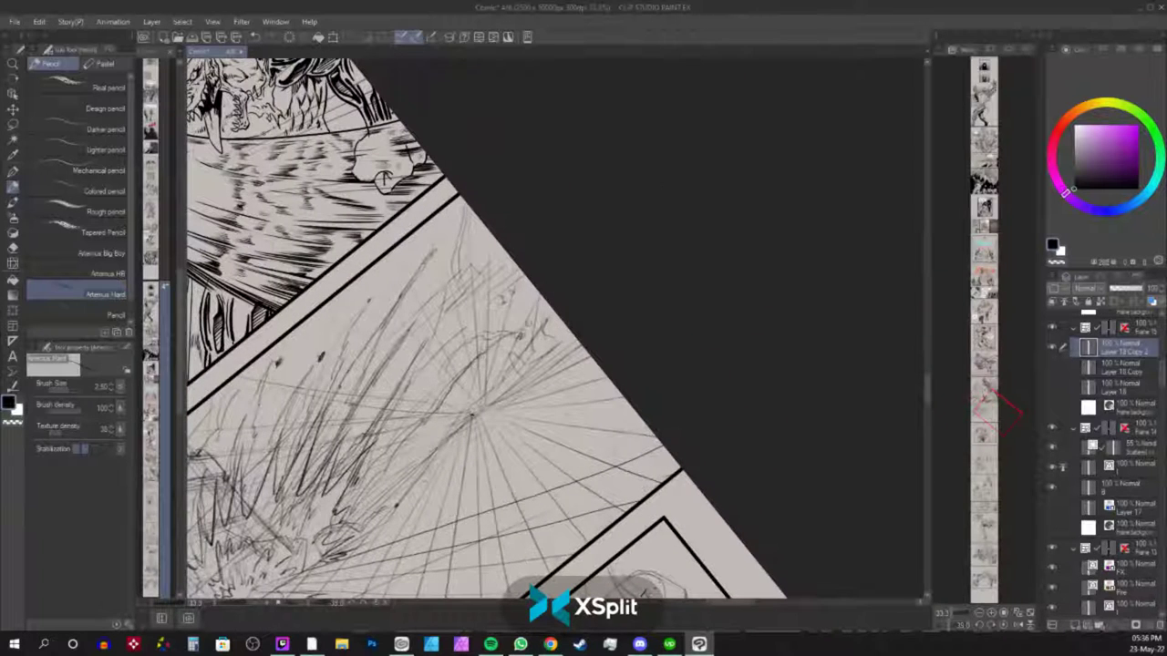
{"action": "scroll", "coordinate": [529, 325], "scroll_direction": "down", "scroll_amount": 4}
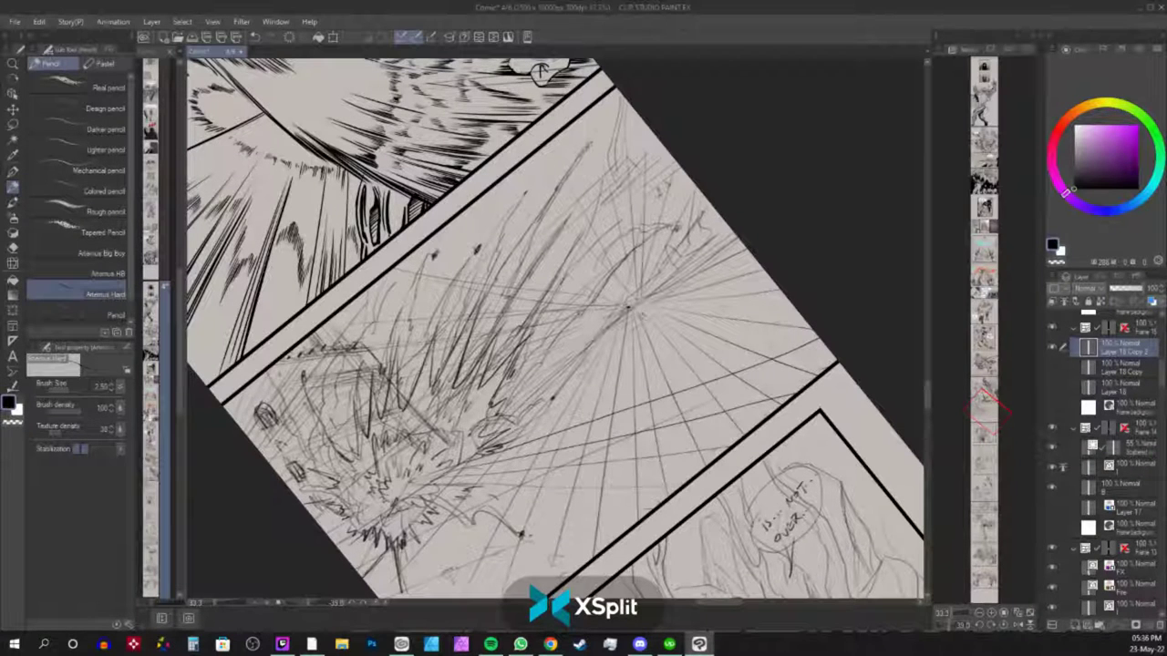
{"action": "left_click_drag", "start_coordinate": [493, 434], "coordinate": [642, 302]}
{"action": "left_click_drag", "start_coordinate": [581, 352], "coordinate": [486, 433]}
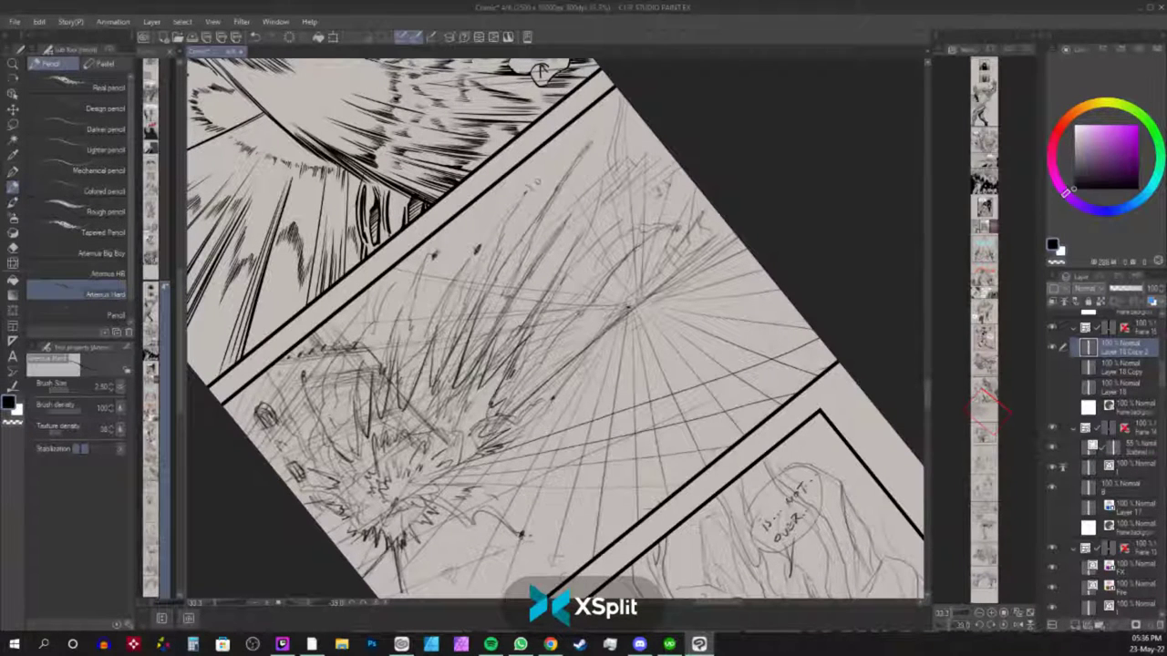
Sketch small airborne debris marks near the sky's upper edge and undo the last stray stroke.
{"action": "left_click_drag", "start_coordinate": [539, 177], "coordinate": [555, 160]}
{"action": "left_click_drag", "start_coordinate": [472, 243], "coordinate": [470, 246]}
{"action": "key", "text": "ctrl+z"}
Draw a second set of long perspective lines sweeping from the burst side across the ground to the panel's right edge.
{"action": "scroll", "coordinate": [709, 359], "scroll_direction": "down", "scroll_amount": 3}
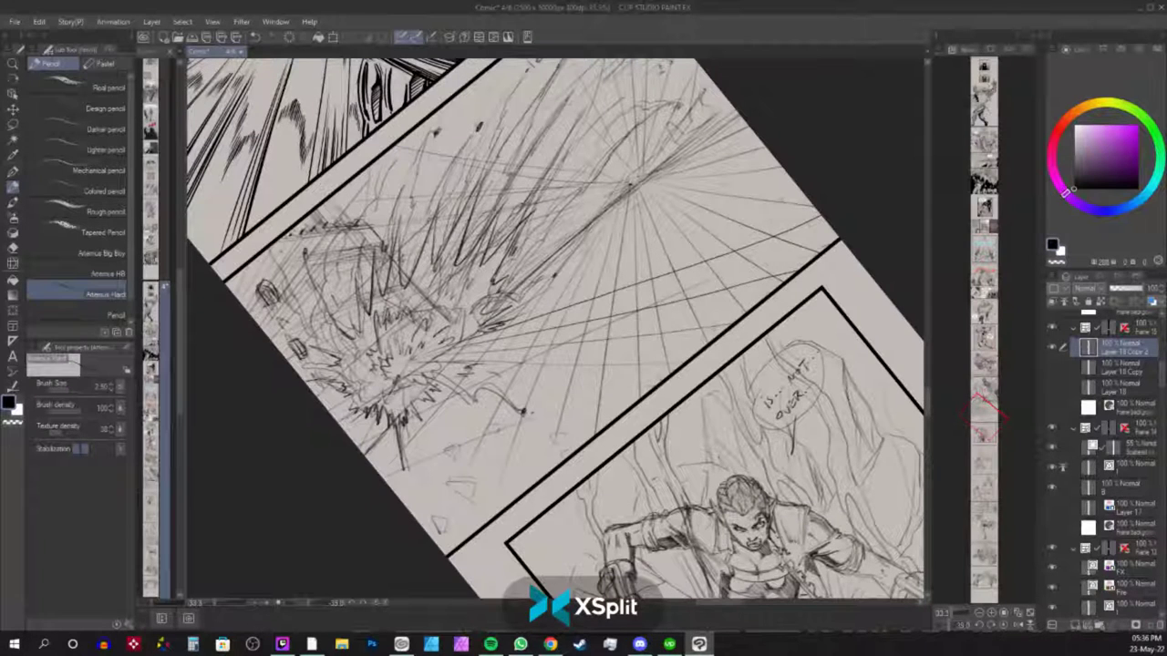
{"action": "left_click_drag", "start_coordinate": [607, 211], "coordinate": [734, 113]}
{"action": "left_click_drag", "start_coordinate": [560, 252], "coordinate": [739, 117]}
{"action": "left_click_drag", "start_coordinate": [567, 258], "coordinate": [755, 131]}
{"action": "left_click_drag", "start_coordinate": [507, 310], "coordinate": [770, 148]}
{"action": "left_click_drag", "start_coordinate": [507, 325], "coordinate": [780, 166]}
{"action": "left_click_drag", "start_coordinate": [492, 350], "coordinate": [801, 188]}
{"action": "left_click_drag", "start_coordinate": [505, 334], "coordinate": [861, 162]}
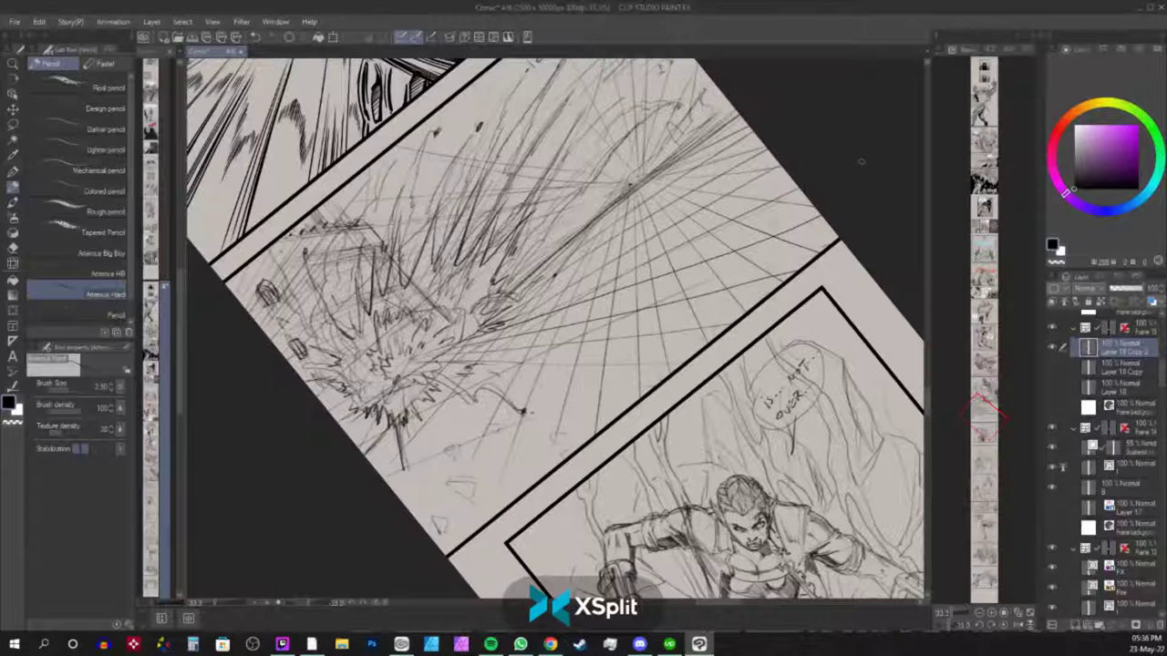
{"action": "left_click_drag", "start_coordinate": [470, 379], "coordinate": [797, 217]}
{"action": "left_click_drag", "start_coordinate": [580, 339], "coordinate": [829, 232]}
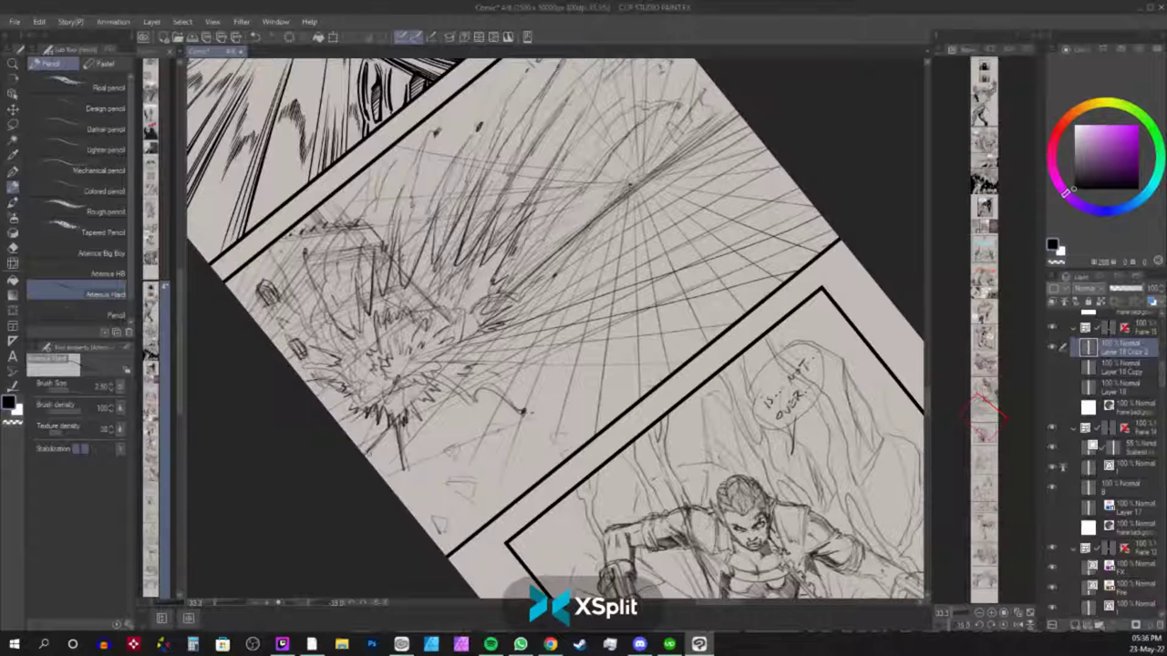
Continue the crossing perspective lines over the lower ground down to the panel's bottom left corner.
{"action": "left_click_drag", "start_coordinate": [705, 305], "coordinate": [401, 442]}
{"action": "left_click_drag", "start_coordinate": [789, 271], "coordinate": [704, 309]}
{"action": "left_click_drag", "start_coordinate": [660, 350], "coordinate": [478, 428]}
{"action": "left_click_drag", "start_coordinate": [741, 315], "coordinate": [445, 463]}
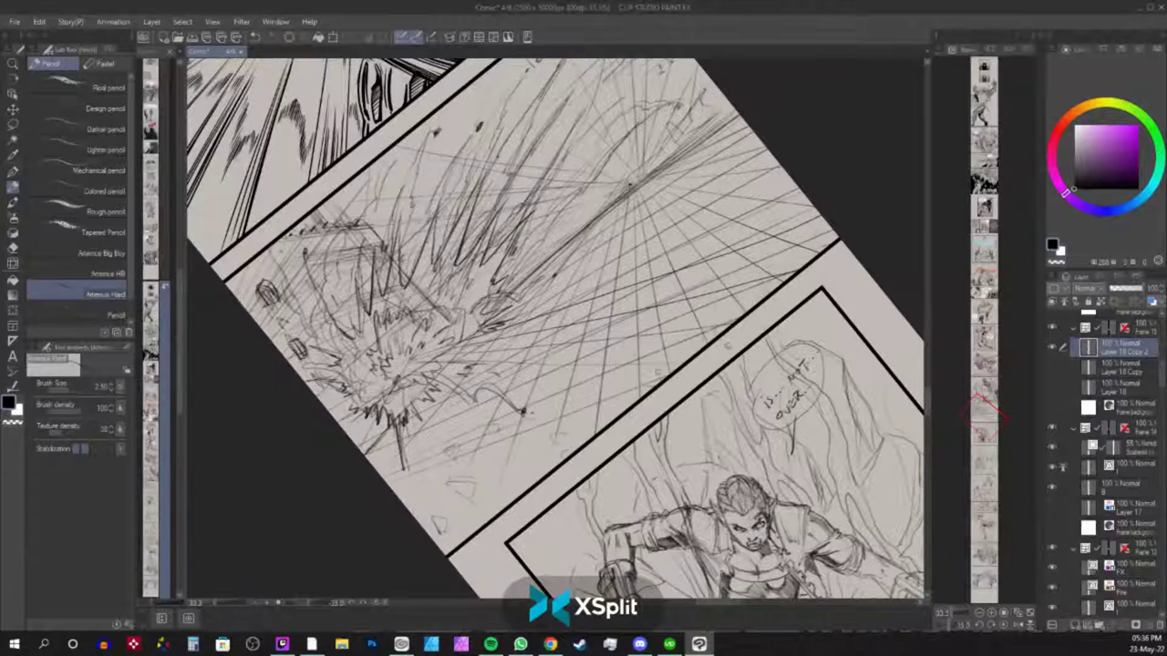
{"action": "mouse_move", "coordinate": [403, 498]}
{"action": "left_mouse_down"}
{"action": "mouse_move", "coordinate": [631, 412]}
{"action": "mouse_move", "coordinate": [640, 442]}
{"action": "left_mouse_up"}
{"action": "left_click_drag", "start_coordinate": [441, 533], "coordinate": [532, 507]}
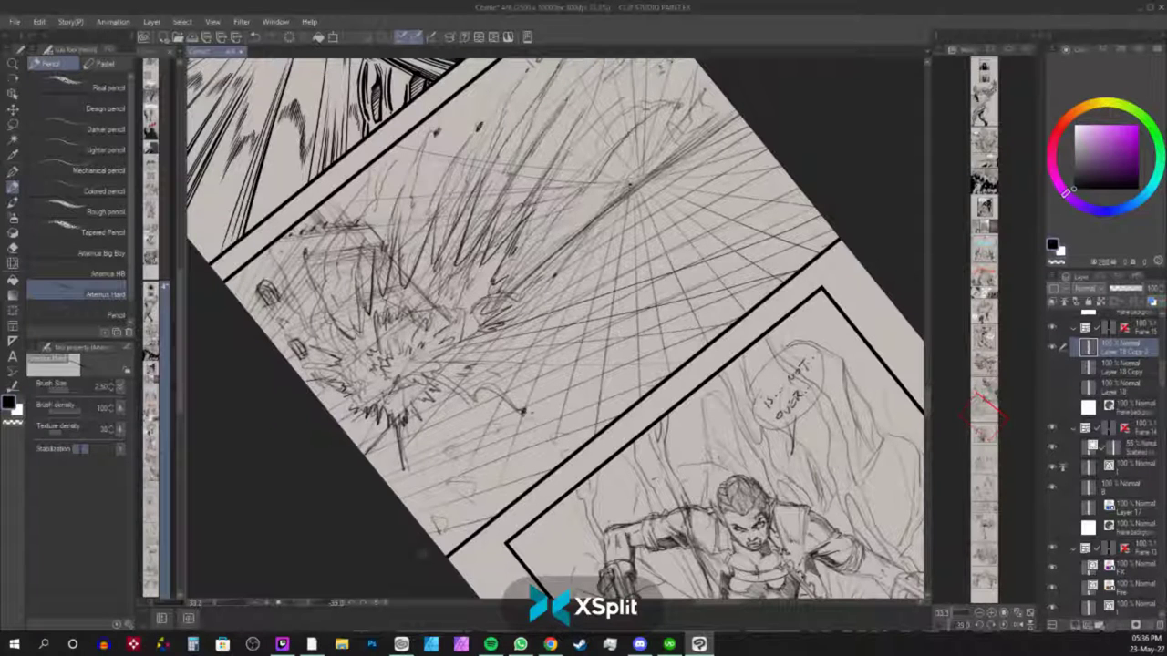
Sketch a small angular chunk of debris in the sky beside the building's roof and check the panel zoomed out.
{"action": "left_click_drag", "start_coordinate": [425, 138], "coordinate": [370, 181]}
{"action": "left_click_drag", "start_coordinate": [370, 181], "coordinate": [388, 175]}
{"action": "scroll", "coordinate": [551, 402], "scroll_direction": "down", "scroll_amount": 4}
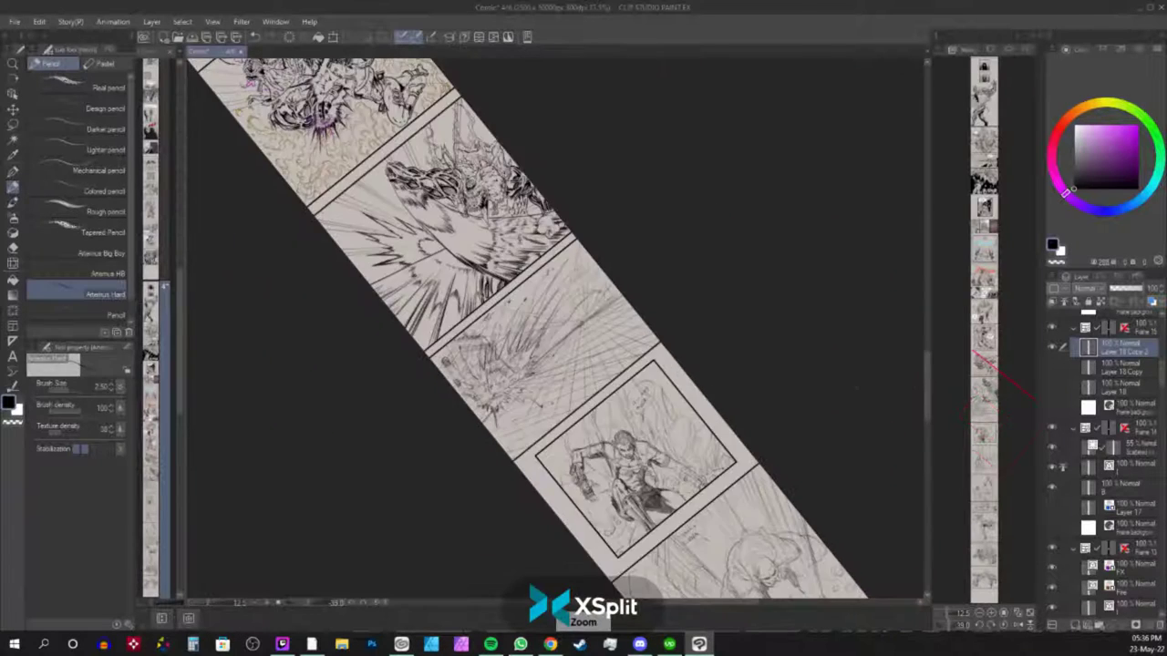
{"action": "scroll", "coordinate": [552, 402], "scroll_direction": "up", "scroll_amount": 4}
{"action": "left_click_drag", "start_coordinate": [553, 403], "coordinate": [488, 468]}
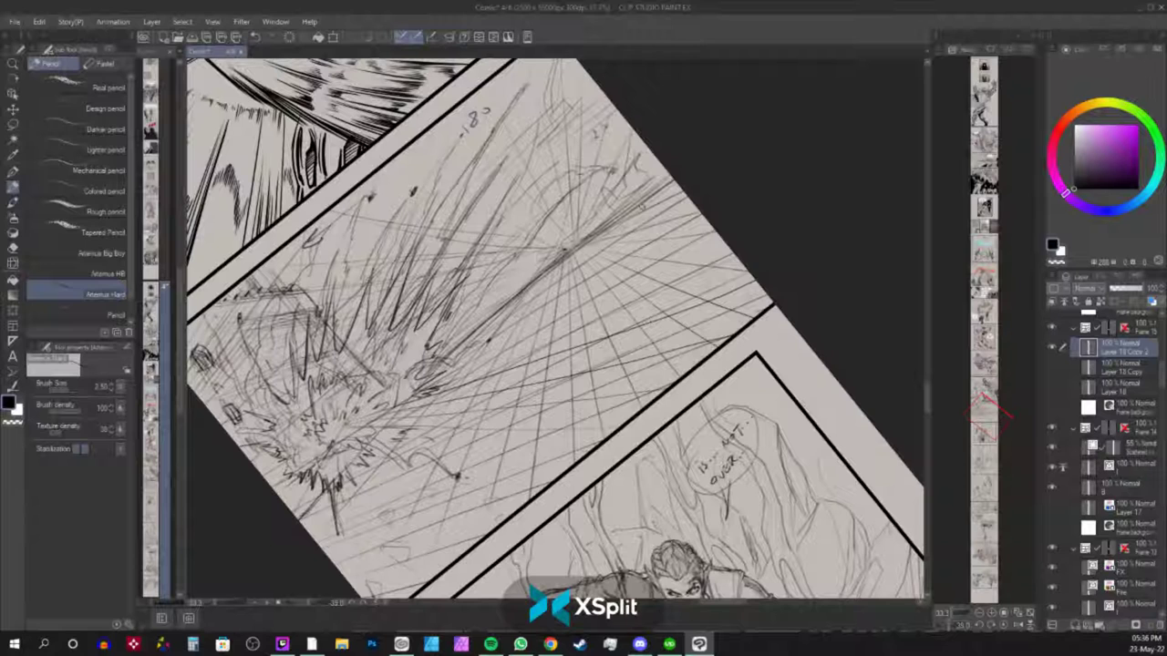
Set the canvas upright and draw perspective lines from the vanishing point through the sky to the panel's upper right edges.
{"action": "key", "text": "shift+space"}
{"action": "mouse_move", "coordinate": [844, 235]}
{"action": "left_mouse_down"}
{"action": "mouse_move", "coordinate": [857, 282]}
{"action": "mouse_move", "coordinate": [822, 406]}
{"action": "left_mouse_up"}
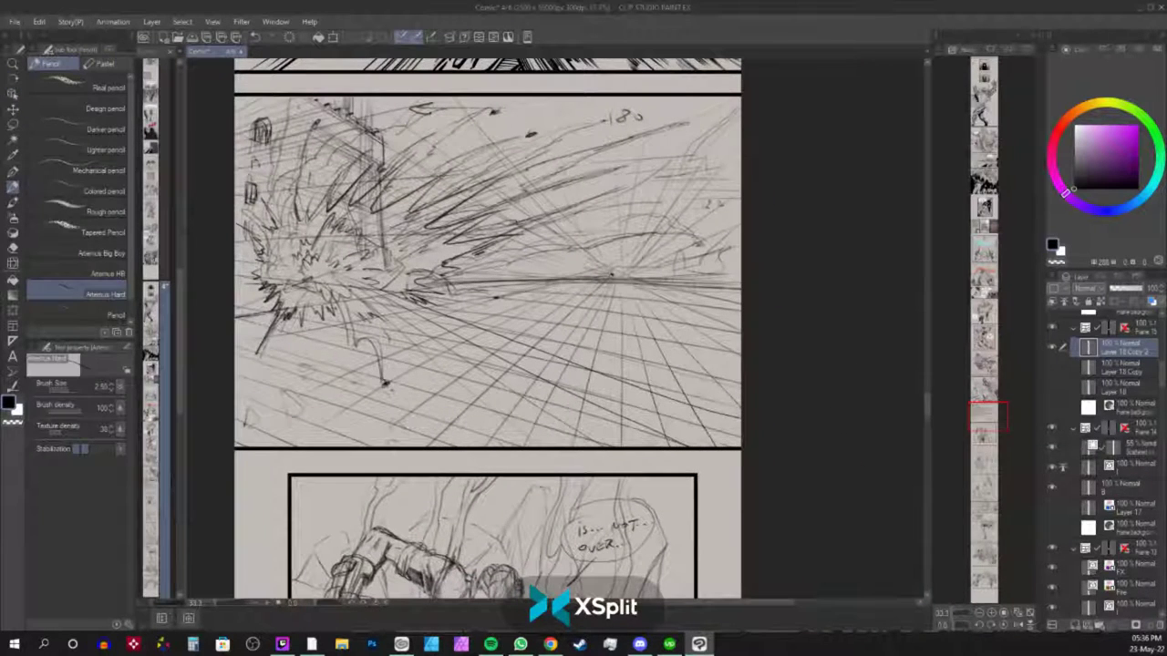
{"action": "mouse_move", "coordinate": [567, 180]}
{"action": "left_mouse_down"}
{"action": "mouse_move", "coordinate": [609, 274]}
{"action": "mouse_move", "coordinate": [650, 113]}
{"action": "left_mouse_up"}
{"action": "mouse_move", "coordinate": [612, 273]}
{"action": "left_mouse_down"}
{"action": "mouse_move", "coordinate": [724, 102]}
{"action": "mouse_move", "coordinate": [771, 109]}
{"action": "left_mouse_up"}
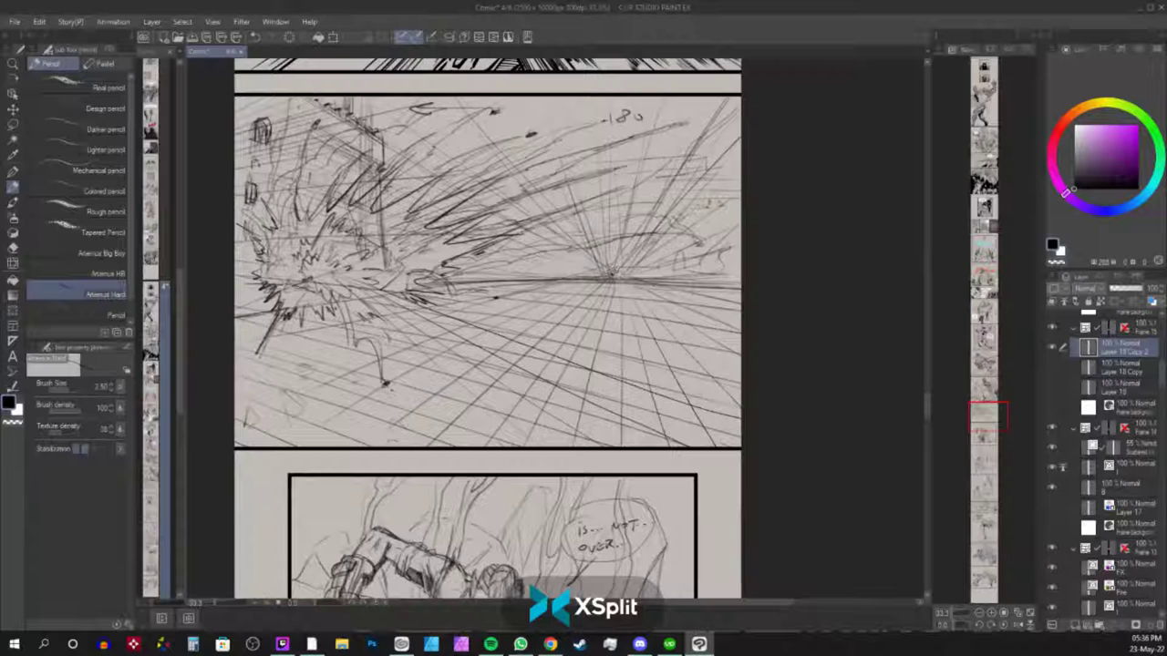
{"action": "left_click_drag", "start_coordinate": [613, 274], "coordinate": [740, 193]}
{"action": "mouse_move", "coordinate": [623, 274]}
{"action": "left_mouse_down"}
{"action": "mouse_move", "coordinate": [739, 228]}
{"action": "mouse_move", "coordinate": [738, 268]}
{"action": "left_mouse_up"}
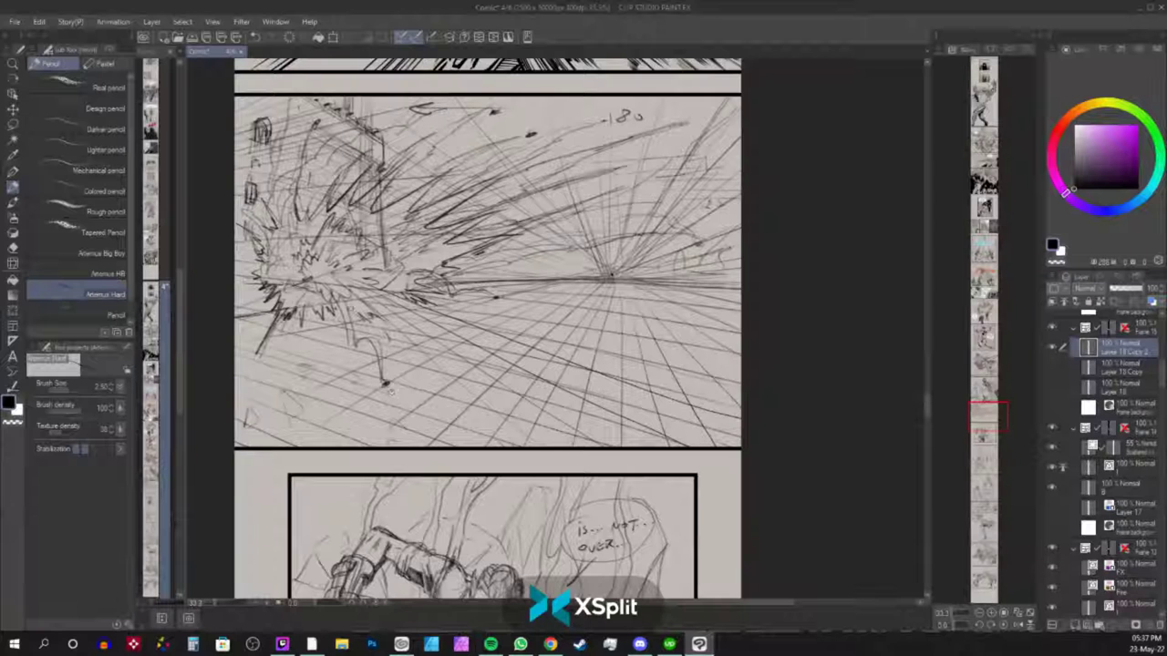
Thicken the curved debris trail below the burst and reinforce the horizon line up to the vanishing point.
{"action": "mouse_move", "coordinate": [351, 304]}
{"action": "left_mouse_down"}
{"action": "mouse_move", "coordinate": [352, 348]}
{"action": "mouse_move", "coordinate": [382, 361]}
{"action": "left_mouse_up"}
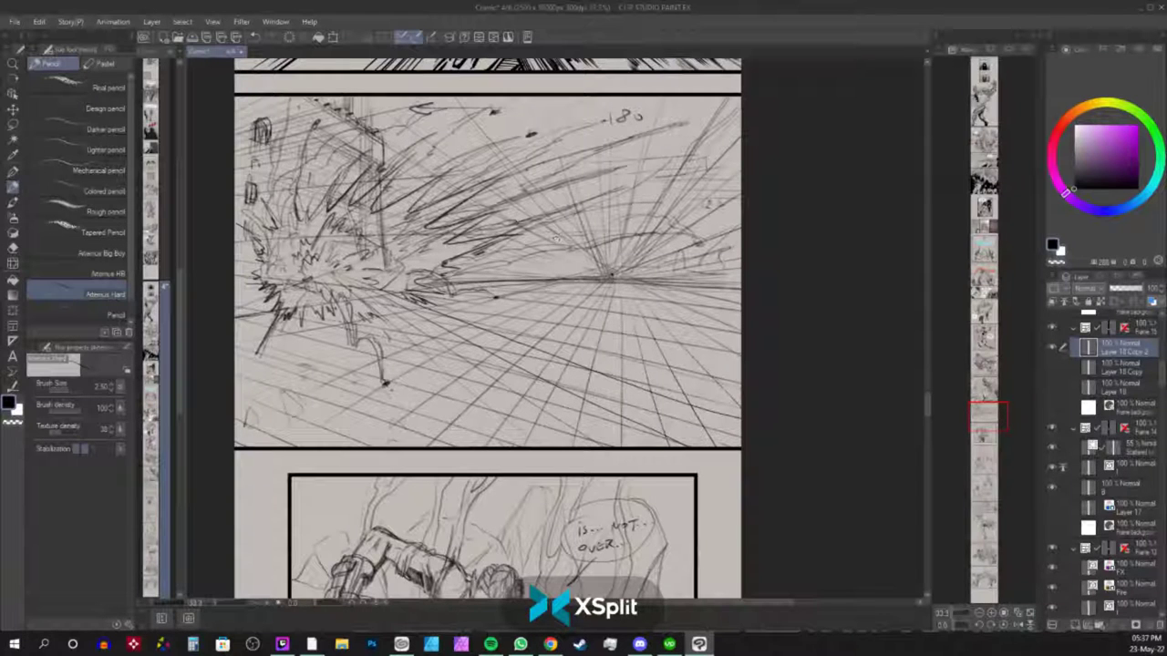
{"action": "left_click_drag", "start_coordinate": [449, 278], "coordinate": [620, 273]}
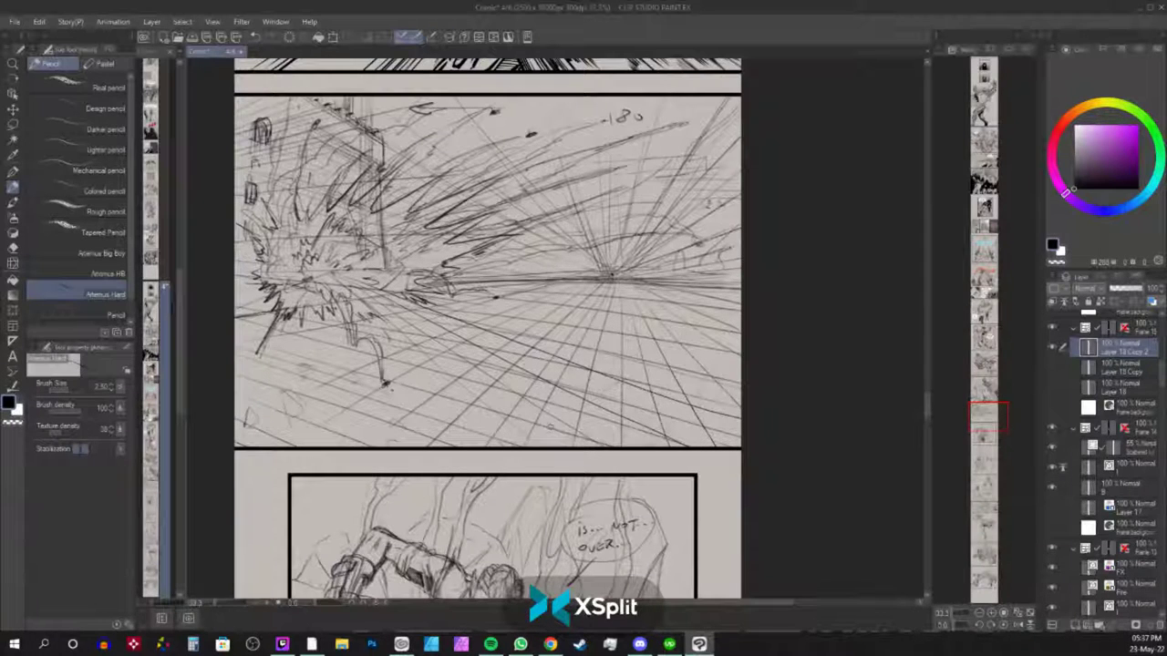
Sketch the raised limb of a foreground figure over the perspective lines in the panel's lower right ground.
{"action": "scroll", "coordinate": [551, 426], "scroll_direction": "up", "scroll_amount": 10}
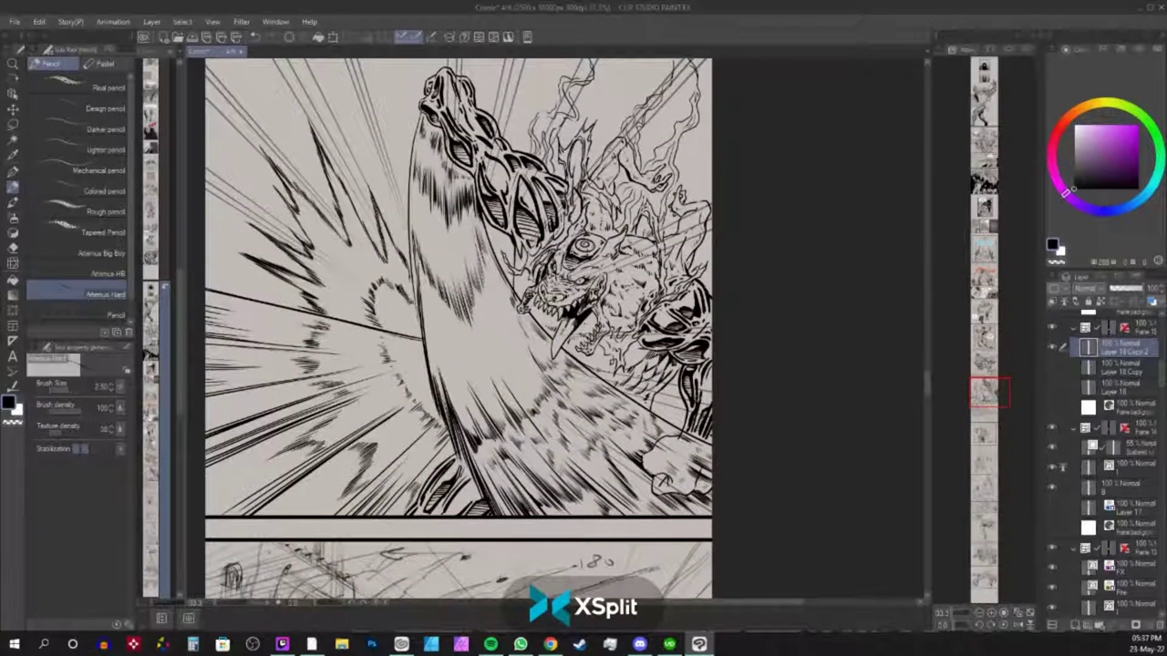
{"action": "scroll", "coordinate": [697, 398], "scroll_direction": "down", "scroll_amount": 5}
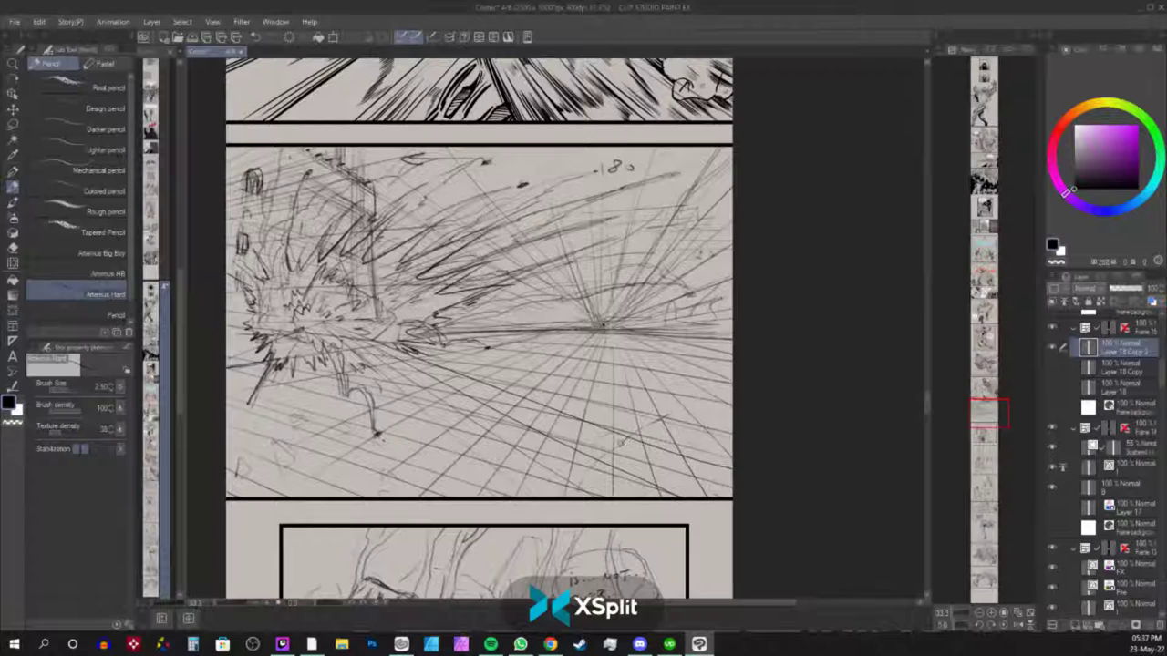
{"action": "mouse_move", "coordinate": [621, 442]}
{"action": "left_mouse_down"}
{"action": "mouse_move", "coordinate": [697, 389]}
{"action": "mouse_move", "coordinate": [698, 406]}
{"action": "mouse_move", "coordinate": [658, 439]}
{"action": "mouse_move", "coordinate": [591, 468]}
{"action": "left_mouse_up"}
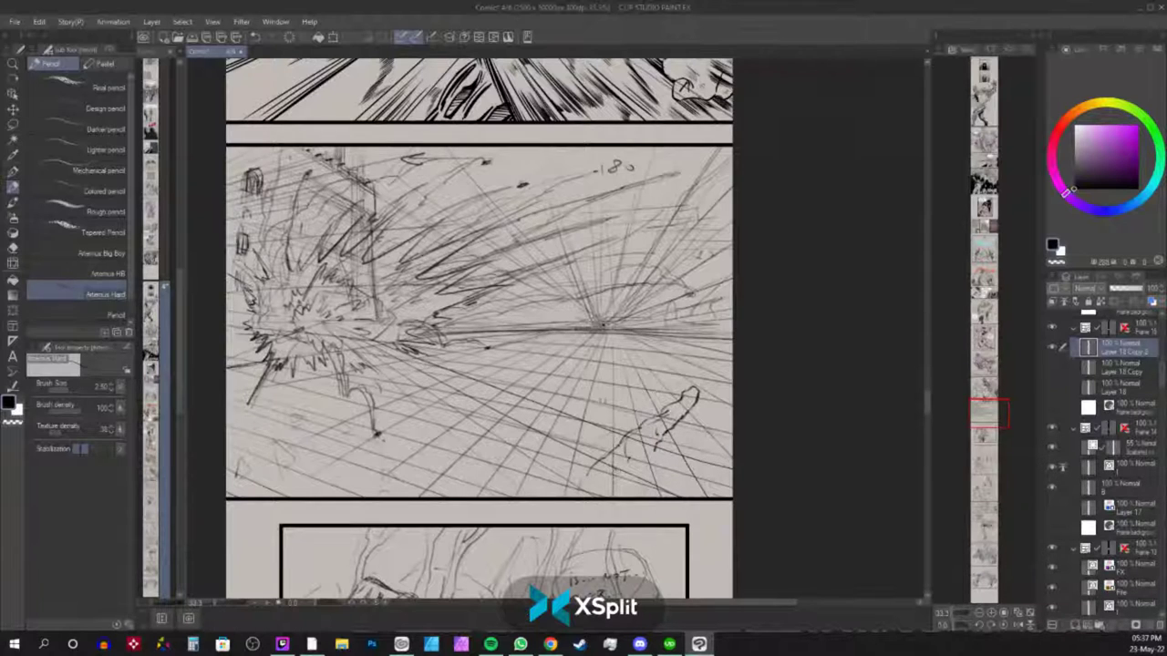
Letter the note "180° Rule" in the sky above the debris streaks, undoing the stray strokes.
{"action": "mouse_move", "coordinate": [603, 155]}
{"action": "left_mouse_down"}
{"action": "mouse_move", "coordinate": [594, 182]}
{"action": "mouse_move", "coordinate": [634, 157]}
{"action": "mouse_move", "coordinate": [642, 169]}
{"action": "mouse_move", "coordinate": [603, 175]}
{"action": "mouse_move", "coordinate": [644, 166]}
{"action": "mouse_move", "coordinate": [621, 188]}
{"action": "mouse_move", "coordinate": [647, 184]}
{"action": "left_mouse_up"}
{"action": "key", "text": "ctrl+z"}
{"action": "key", "text": "ctrl+z"}
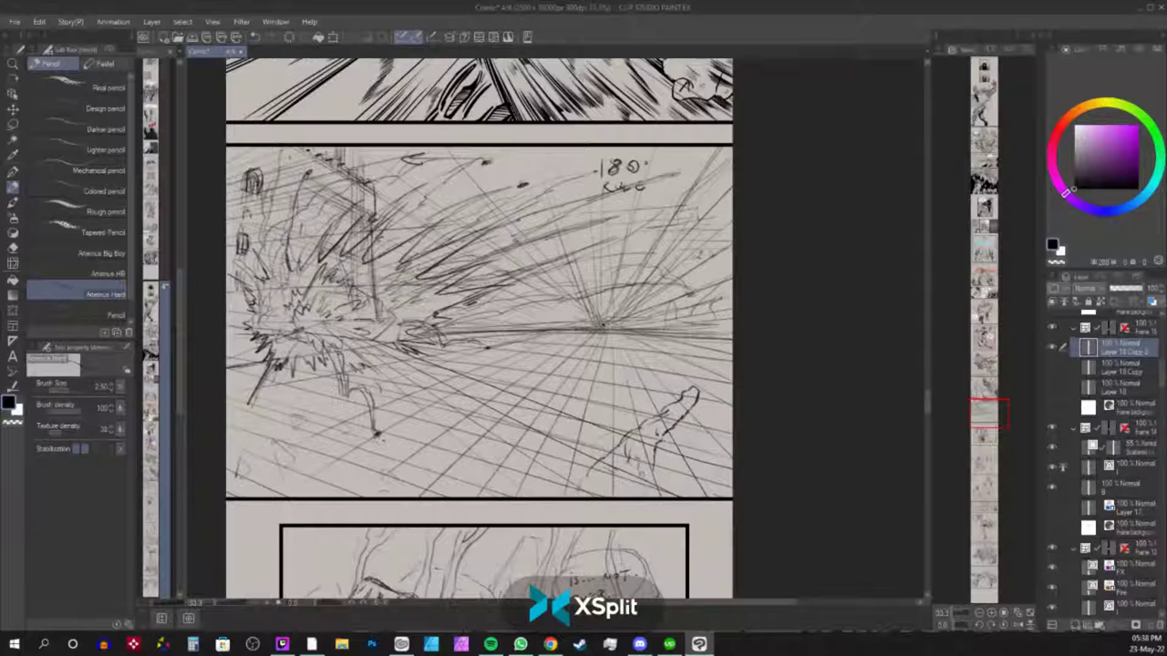
Extend the foreground figure with a rough body and lower limbs down to the panel's bottom edge.
{"action": "mouse_move", "coordinate": [602, 448]}
{"action": "left_mouse_down"}
{"action": "mouse_move", "coordinate": [617, 438]}
{"action": "mouse_move", "coordinate": [596, 451]}
{"action": "left_mouse_up"}
{"action": "mouse_move", "coordinate": [593, 465]}
{"action": "left_mouse_down"}
{"action": "mouse_move", "coordinate": [568, 493]}
{"action": "mouse_move", "coordinate": [600, 484]}
{"action": "mouse_move", "coordinate": [592, 476]}
{"action": "mouse_move", "coordinate": [589, 490]}
{"action": "mouse_move", "coordinate": [588, 475]}
{"action": "mouse_move", "coordinate": [561, 483]}
{"action": "left_mouse_up"}
{"action": "mouse_move", "coordinate": [636, 451]}
{"action": "left_mouse_down"}
{"action": "mouse_move", "coordinate": [649, 425]}
{"action": "mouse_move", "coordinate": [657, 487]}
{"action": "mouse_move", "coordinate": [633, 493]}
{"action": "mouse_move", "coordinate": [629, 443]}
{"action": "mouse_move", "coordinate": [584, 472]}
{"action": "mouse_move", "coordinate": [600, 467]}
{"action": "left_mouse_up"}
{"action": "left_click_drag", "start_coordinate": [660, 471], "coordinate": [656, 484]}
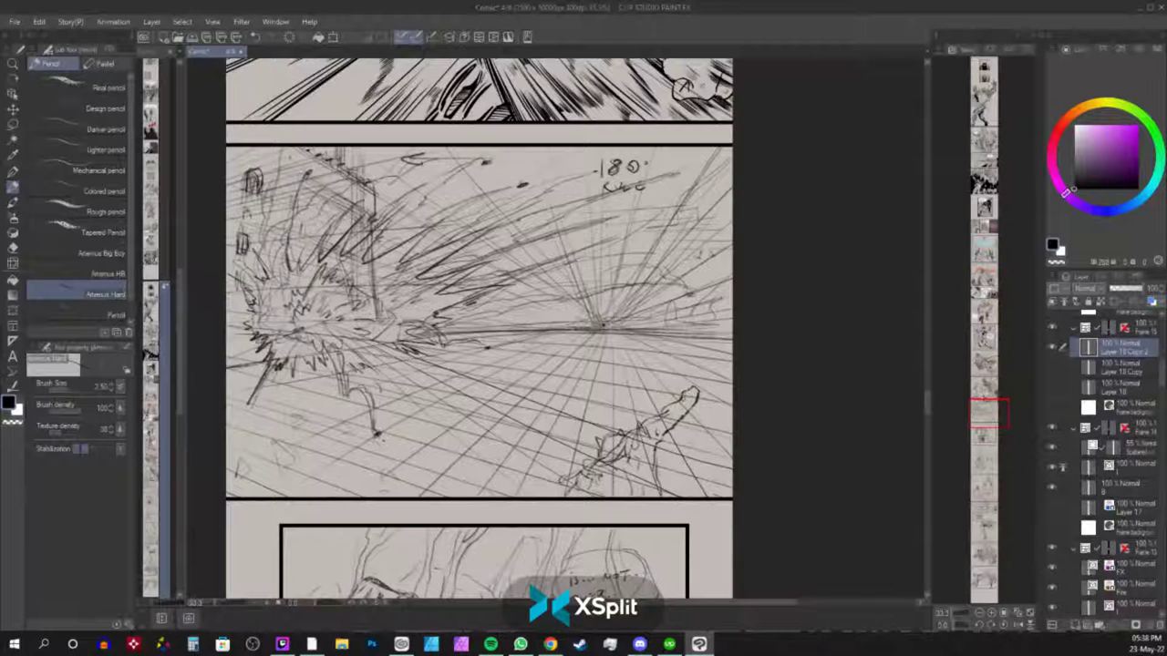
Redraw the rounded tip of the figure's raised limb, erasing the old end, and add rough strokes to the lower body.
{"action": "mouse_move", "coordinate": [689, 388]}
{"action": "left_mouse_down"}
{"action": "mouse_move", "coordinate": [706, 398]}
{"action": "mouse_move", "coordinate": [701, 412]}
{"action": "mouse_move", "coordinate": [702, 394]}
{"action": "left_mouse_up"}
{"action": "key", "text": "e"}
{"action": "left_click_drag", "start_coordinate": [675, 394], "coordinate": [695, 401]}
{"action": "key", "text": "p"}
{"action": "mouse_move", "coordinate": [702, 405]}
{"action": "left_mouse_down"}
{"action": "mouse_move", "coordinate": [700, 392]}
{"action": "mouse_move", "coordinate": [648, 421]}
{"action": "left_mouse_up"}
{"action": "mouse_move", "coordinate": [611, 489]}
{"action": "left_mouse_down"}
{"action": "mouse_move", "coordinate": [649, 445]}
{"action": "mouse_move", "coordinate": [656, 471]}
{"action": "left_mouse_up"}
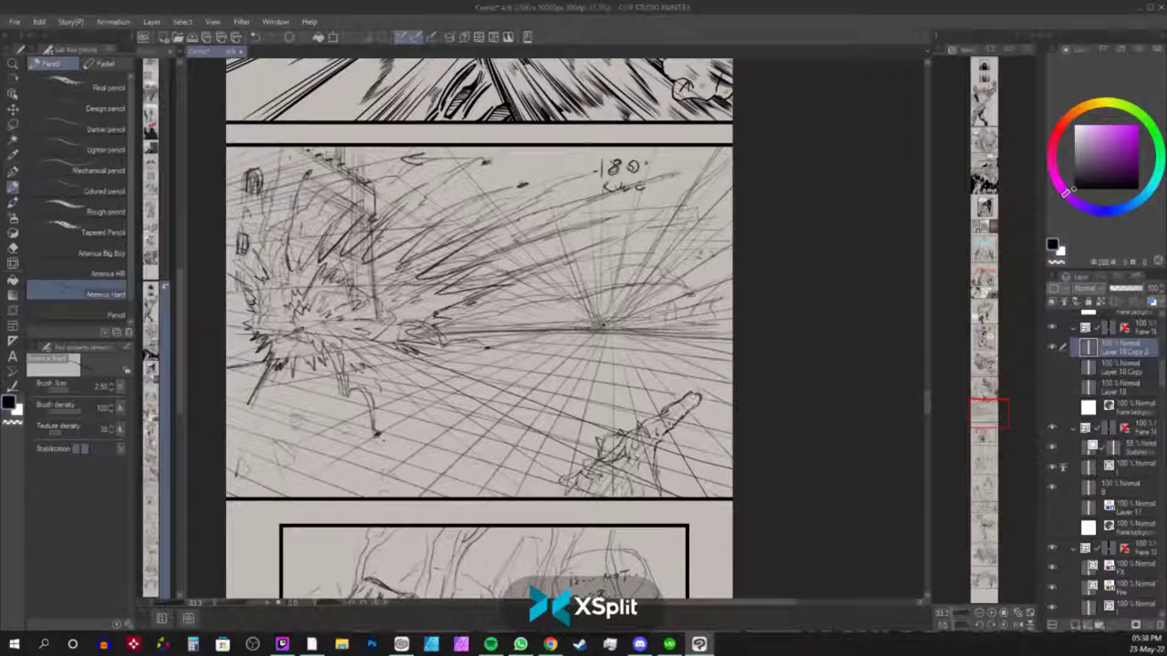
{"action": "scroll", "coordinate": [735, 386], "scroll_direction": "up", "scroll_amount": 10}
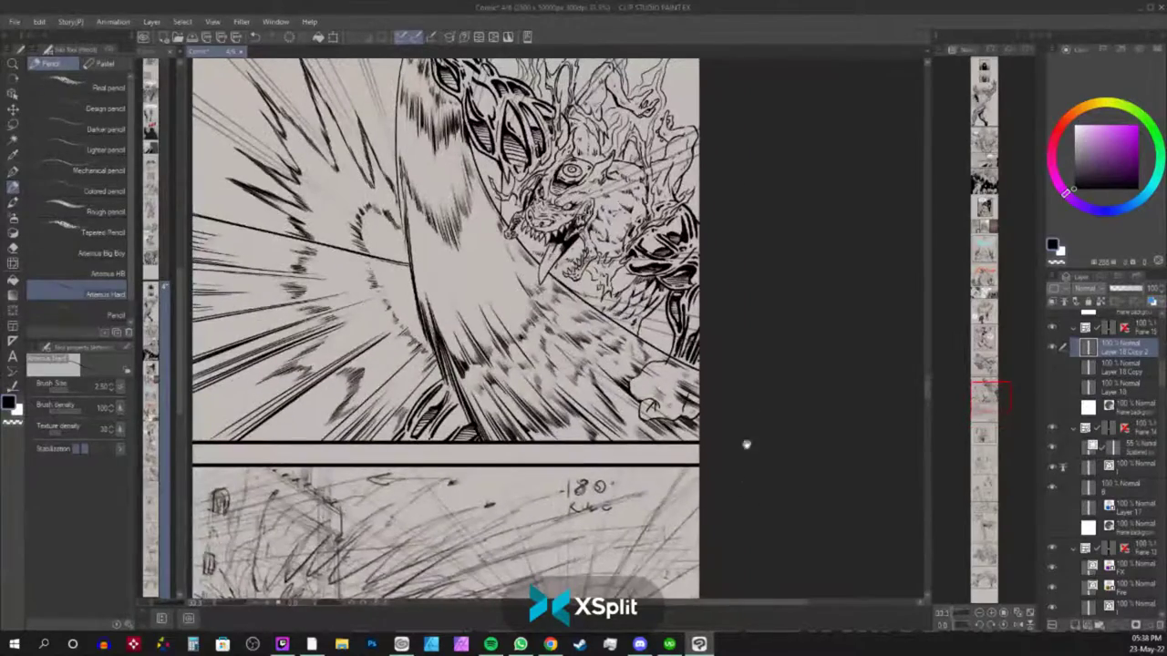
{"action": "left_click_drag", "start_coordinate": [994, 396], "coordinate": [996, 279]}
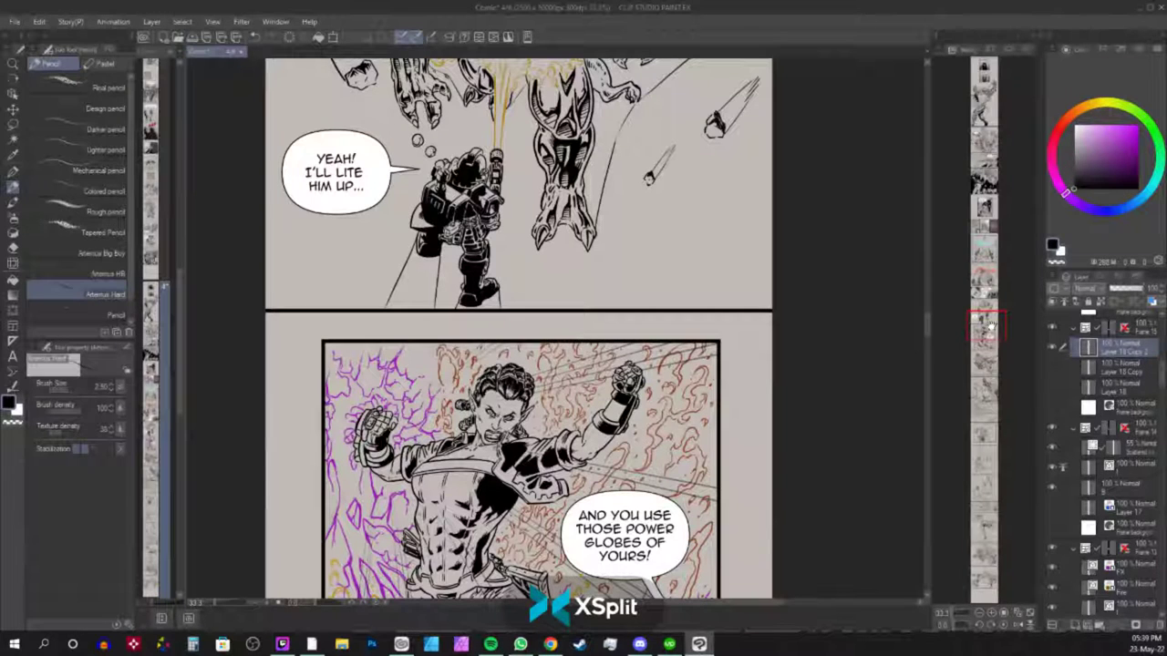
{"action": "left_click_drag", "start_coordinate": [987, 328], "coordinate": [983, 340]}
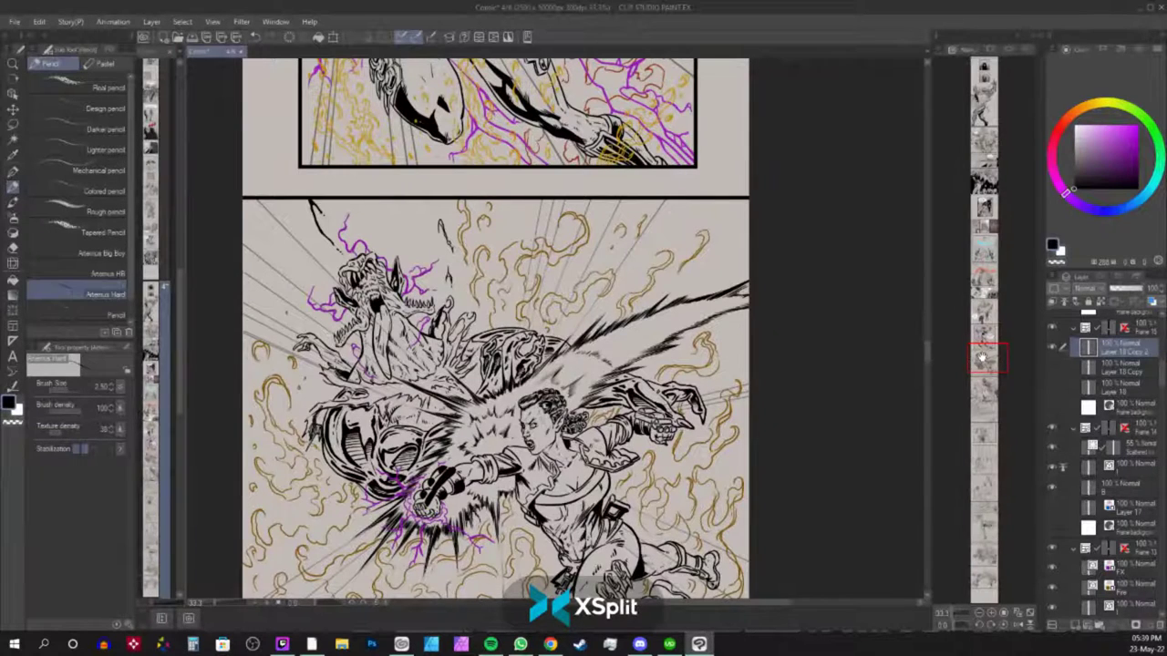
{"action": "mouse_move", "coordinate": [982, 357]}
{"action": "left_mouse_down"}
{"action": "mouse_move", "coordinate": [969, 372]}
{"action": "mouse_move", "coordinate": [975, 362]}
{"action": "mouse_move", "coordinate": [974, 407]}
{"action": "left_mouse_up"}
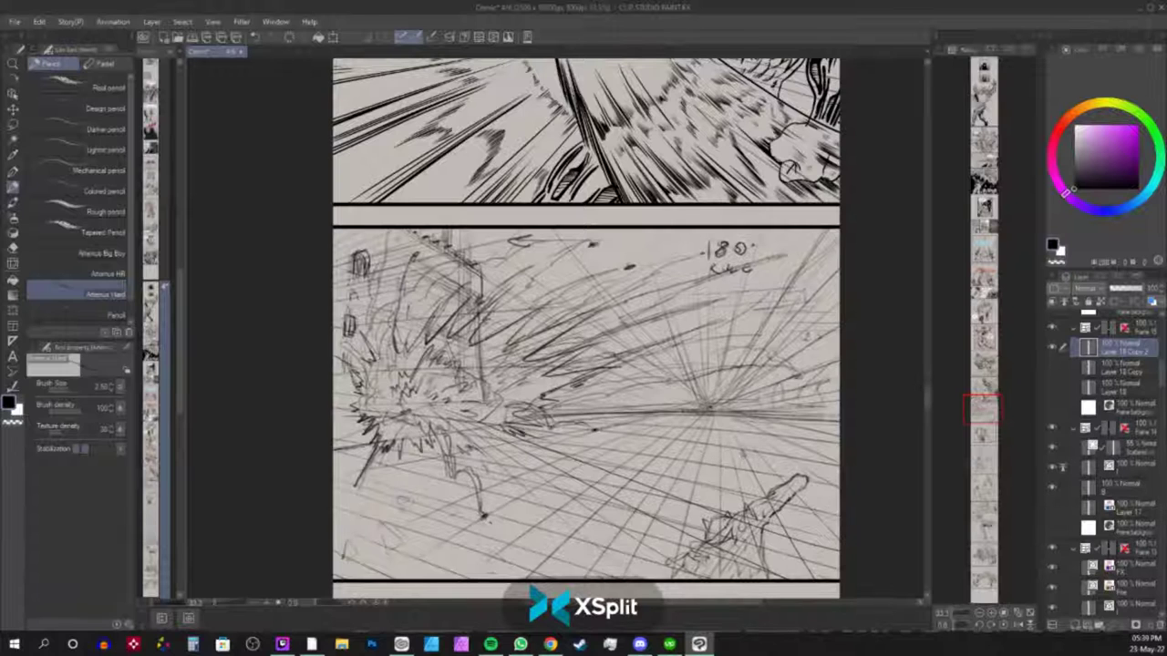
{"action": "mouse_move", "coordinate": [739, 428]}
{"action": "left_mouse_down"}
{"action": "mouse_move", "coordinate": [702, 410]}
{"action": "mouse_move", "coordinate": [679, 414]}
{"action": "mouse_move", "coordinate": [642, 456]}
{"action": "mouse_move", "coordinate": [745, 463]}
{"action": "left_mouse_up"}
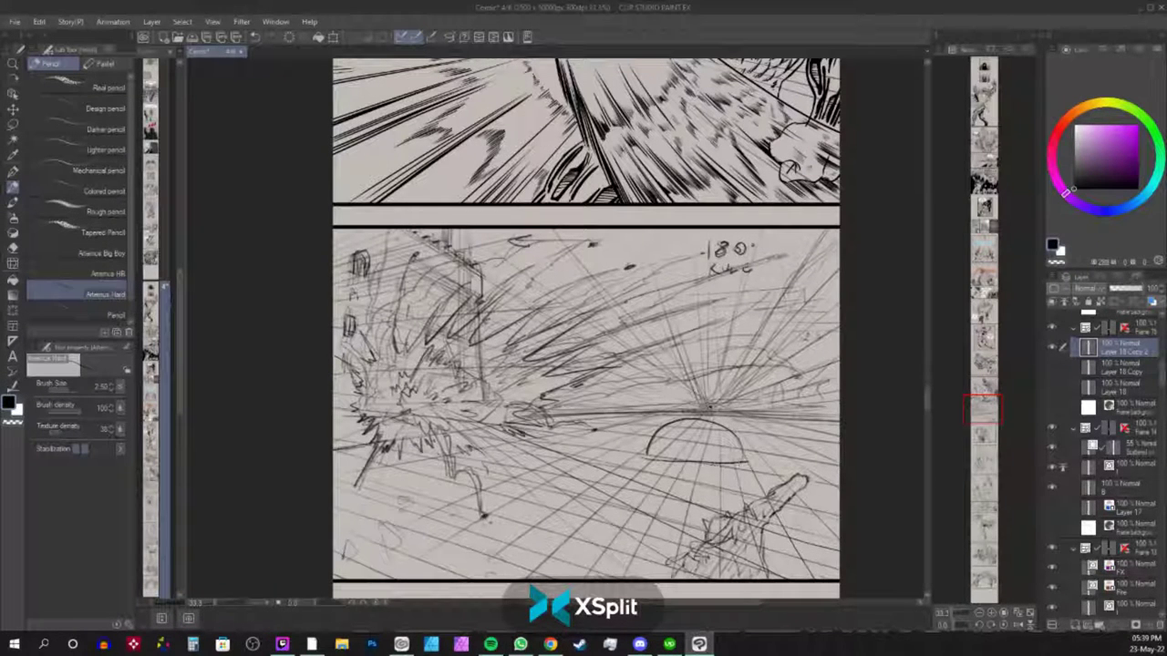
{"action": "mouse_move", "coordinate": [649, 444]}
{"action": "left_mouse_down"}
{"action": "mouse_move", "coordinate": [650, 495]}
{"action": "mouse_move", "coordinate": [697, 523]}
{"action": "left_mouse_up"}
{"action": "key", "text": "ctrl+z"}
{"action": "key", "text": "ctrl+z"}
{"action": "key", "text": "ctrl+z"}
{"action": "key", "text": "ctrl+z"}
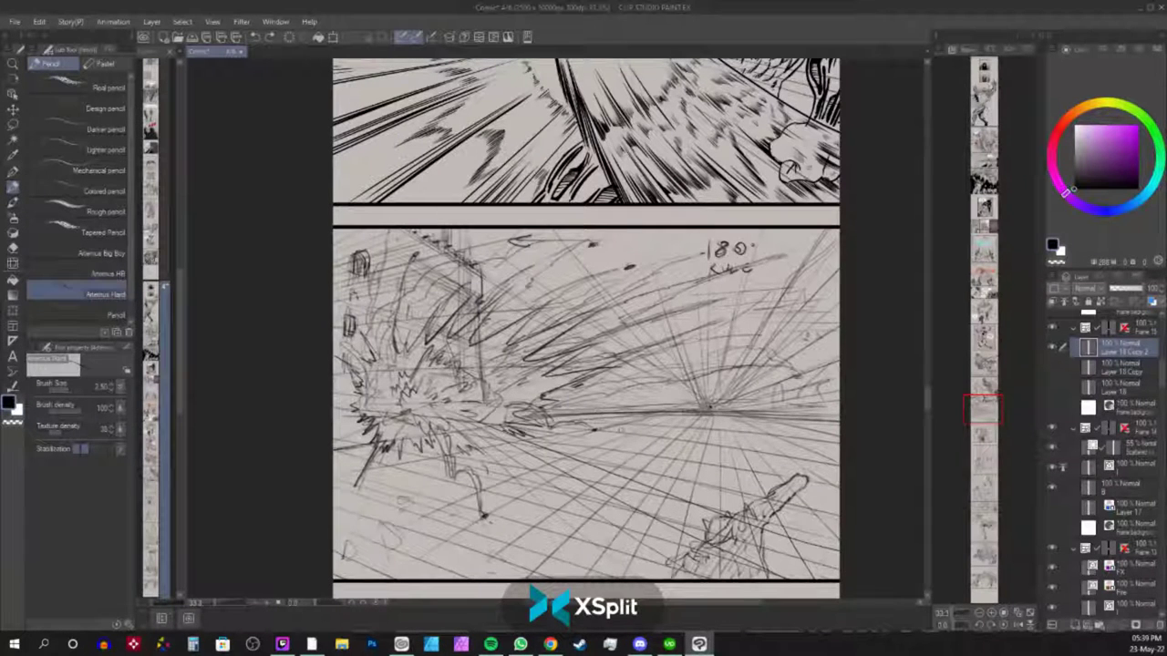
Draw a wide curve over the lower ground around the foreground figure, below the vanishing point.
{"action": "mouse_move", "coordinate": [633, 447]}
{"action": "left_mouse_down"}
{"action": "mouse_move", "coordinate": [543, 497]}
{"action": "mouse_move", "coordinate": [607, 574]}
{"action": "mouse_move", "coordinate": [625, 441]}
{"action": "left_mouse_up"}
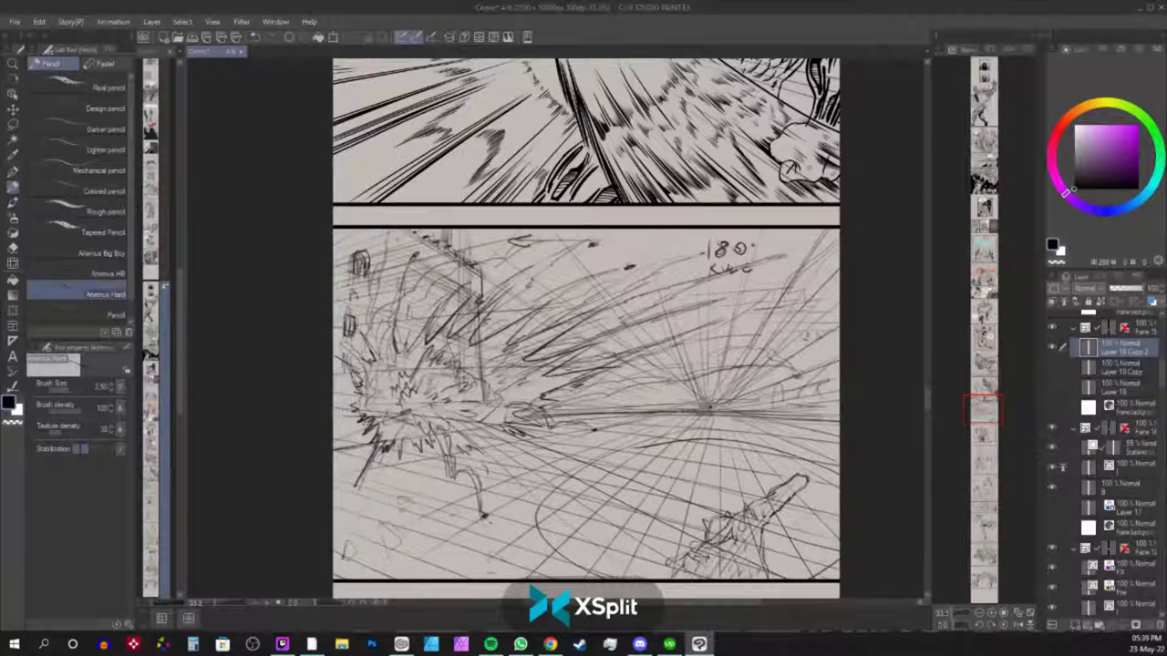
{"action": "mouse_move", "coordinate": [585, 468]}
{"action": "left_mouse_down"}
{"action": "mouse_move", "coordinate": [616, 490]}
{"action": "mouse_move", "coordinate": [627, 483]}
{"action": "left_mouse_up"}
{"action": "left_click_drag", "start_coordinate": [837, 347], "coordinate": [759, 452]}
{"action": "left_click_drag", "start_coordinate": [798, 280], "coordinate": [766, 435]}
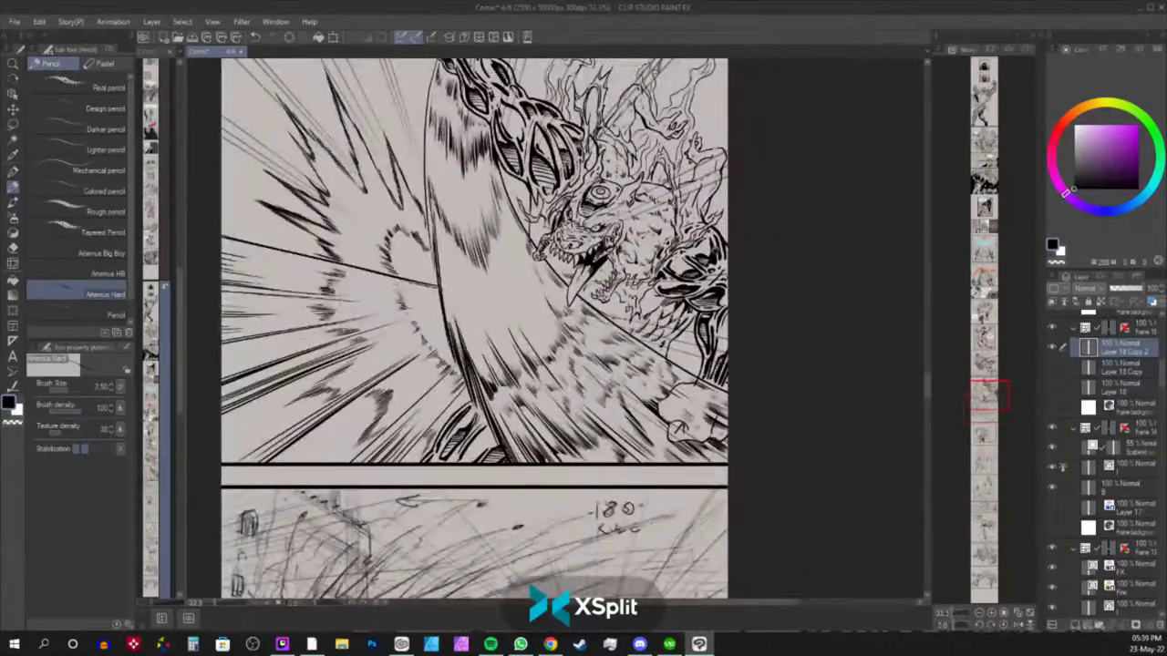
Examine the inked panels above the explosion panel to compare their viewing directions with the new sketch.
{"action": "left_click_drag", "start_coordinate": [714, 251], "coordinate": [750, 478]}
{"action": "scroll", "coordinate": [713, 308], "scroll_direction": "up", "scroll_amount": 15}
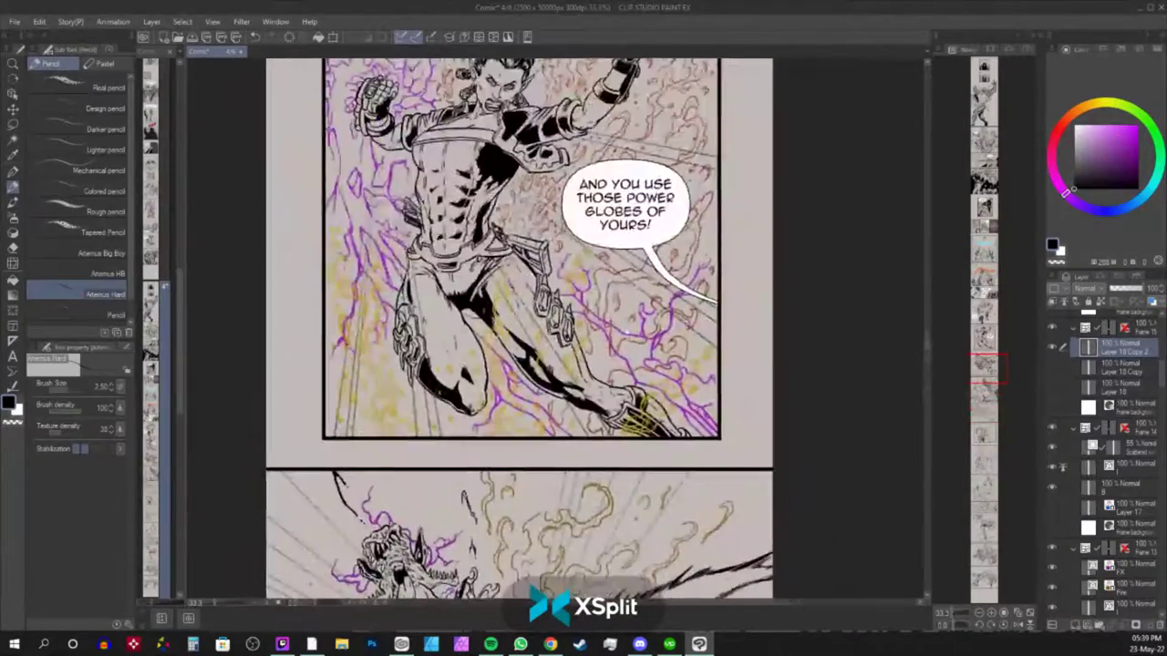
{"action": "scroll", "coordinate": [656, 269], "scroll_direction": "up", "scroll_amount": 7}
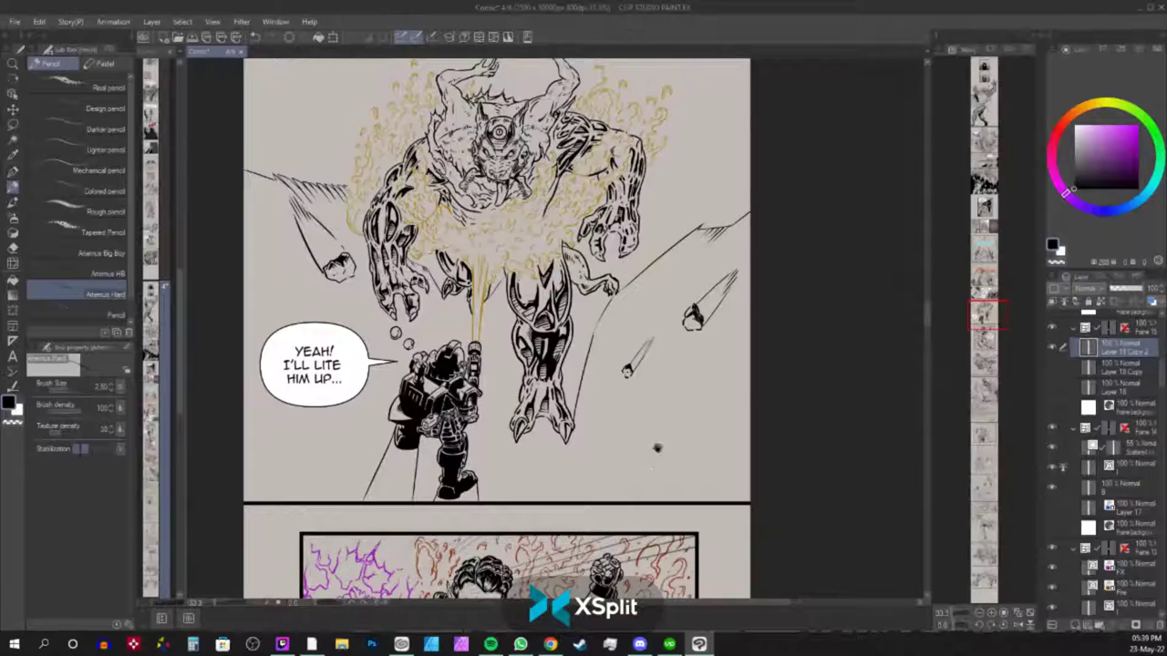
{"action": "left_click_drag", "start_coordinate": [658, 448], "coordinate": [664, 265]}
{"action": "left_click_drag", "start_coordinate": [665, 474], "coordinate": [672, 245]}
{"action": "left_click_drag", "start_coordinate": [676, 474], "coordinate": [687, 390]}
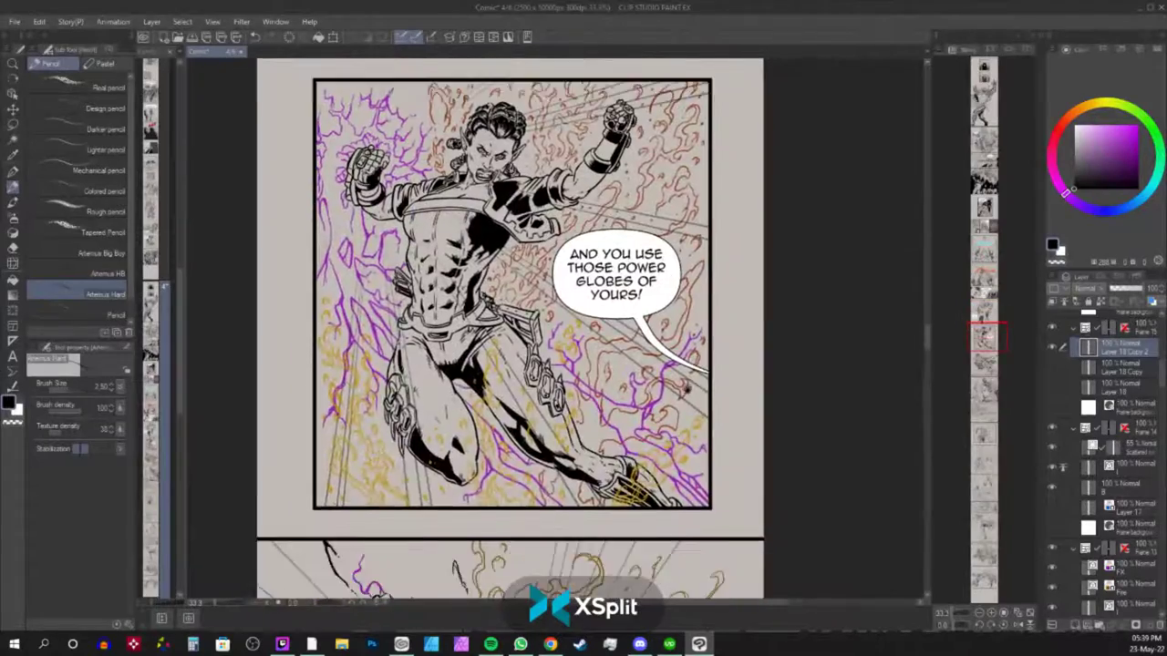
{"action": "scroll", "coordinate": [686, 388], "scroll_direction": "down", "scroll_amount": 15}
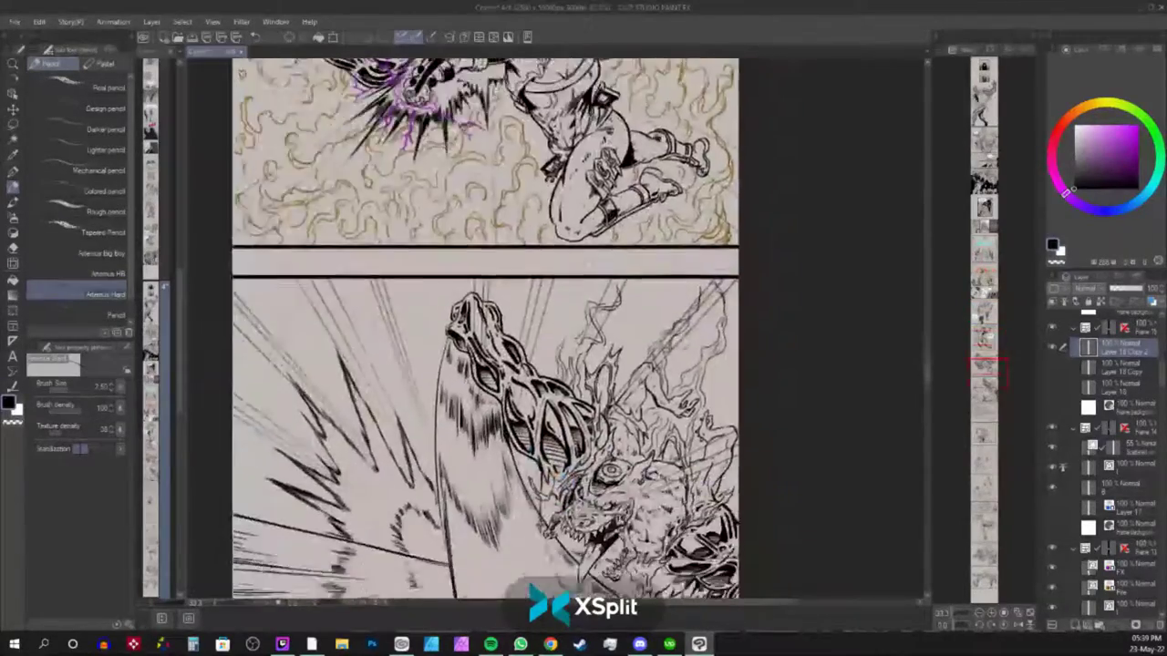
{"action": "scroll", "coordinate": [493, 328], "scroll_direction": "down", "scroll_amount": 12}
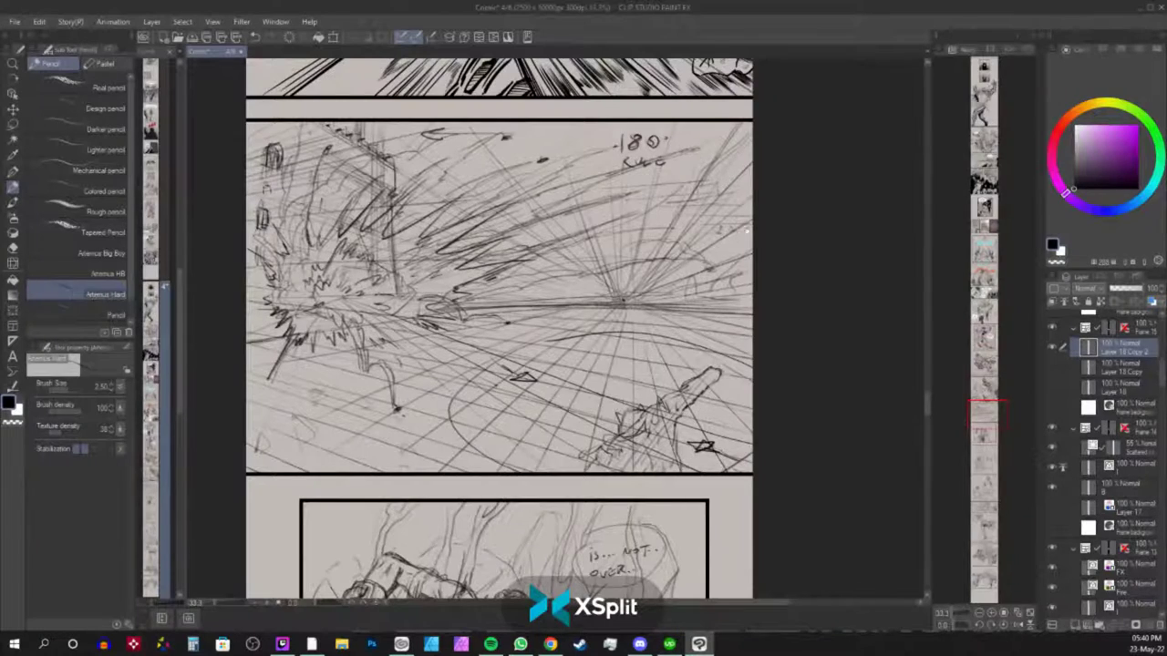
{"action": "scroll", "coordinate": [500, 328], "scroll_direction": "up", "scroll_amount": 10}
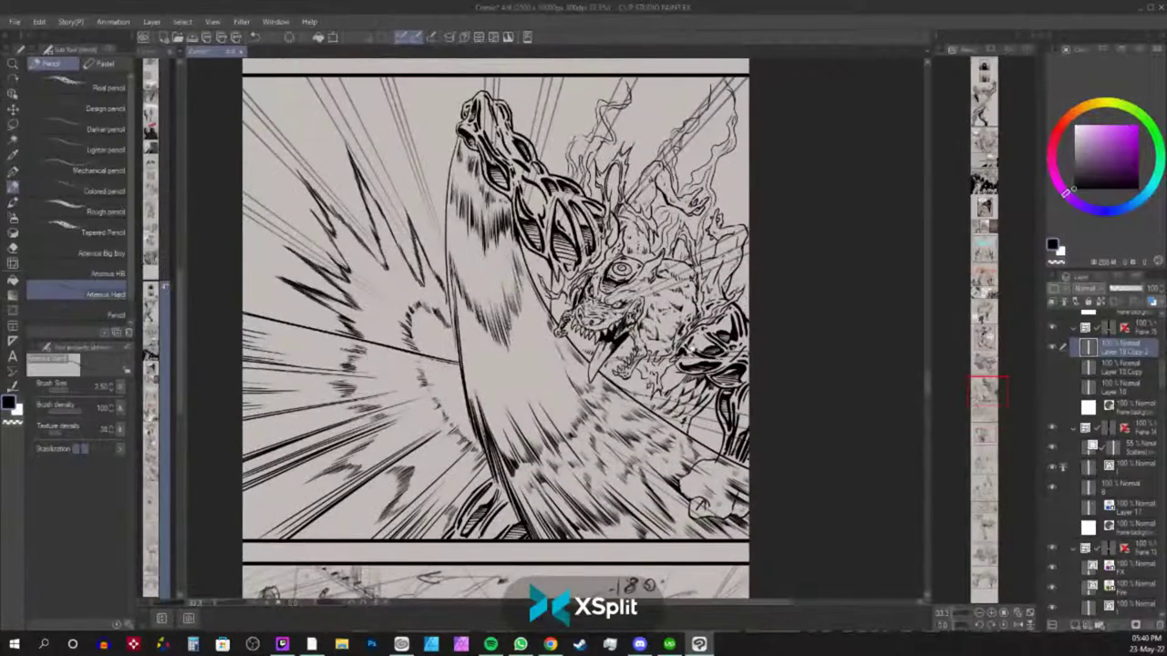
{"action": "scroll", "coordinate": [499, 328], "scroll_direction": "down", "scroll_amount": 10}
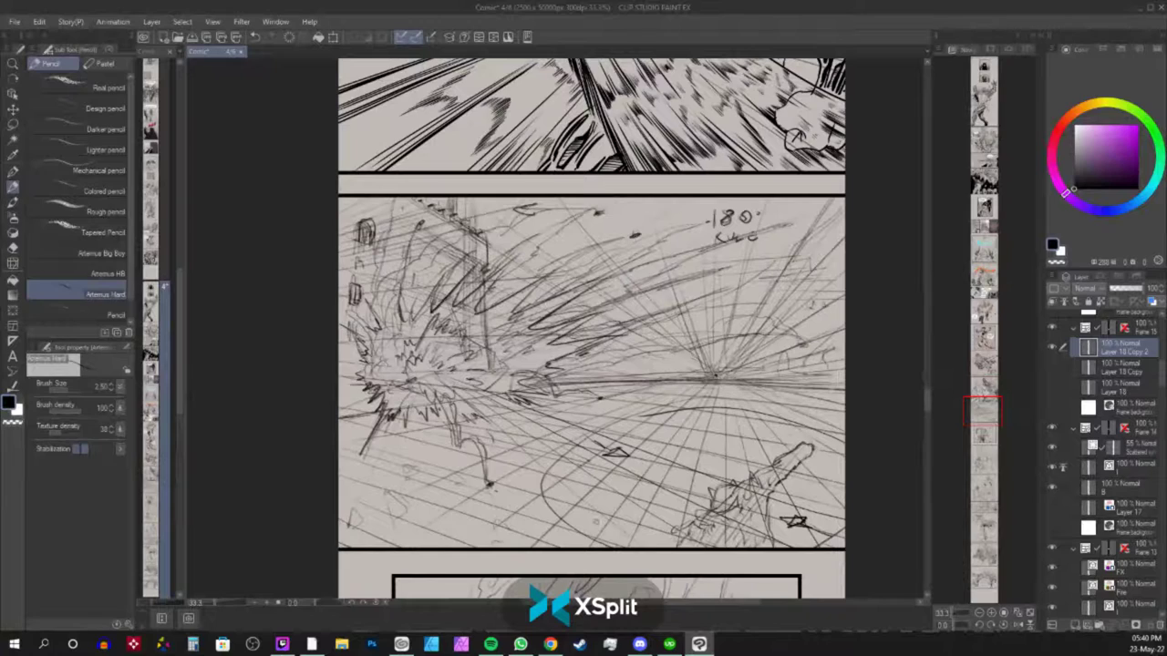
Mark camera triangles along the curve on the ground and number the positions 1 to 5.
{"action": "left_click_drag", "start_coordinate": [538, 505], "coordinate": [591, 504]}
{"action": "scroll", "coordinate": [583, 328], "scroll_direction": "up", "scroll_amount": 10}
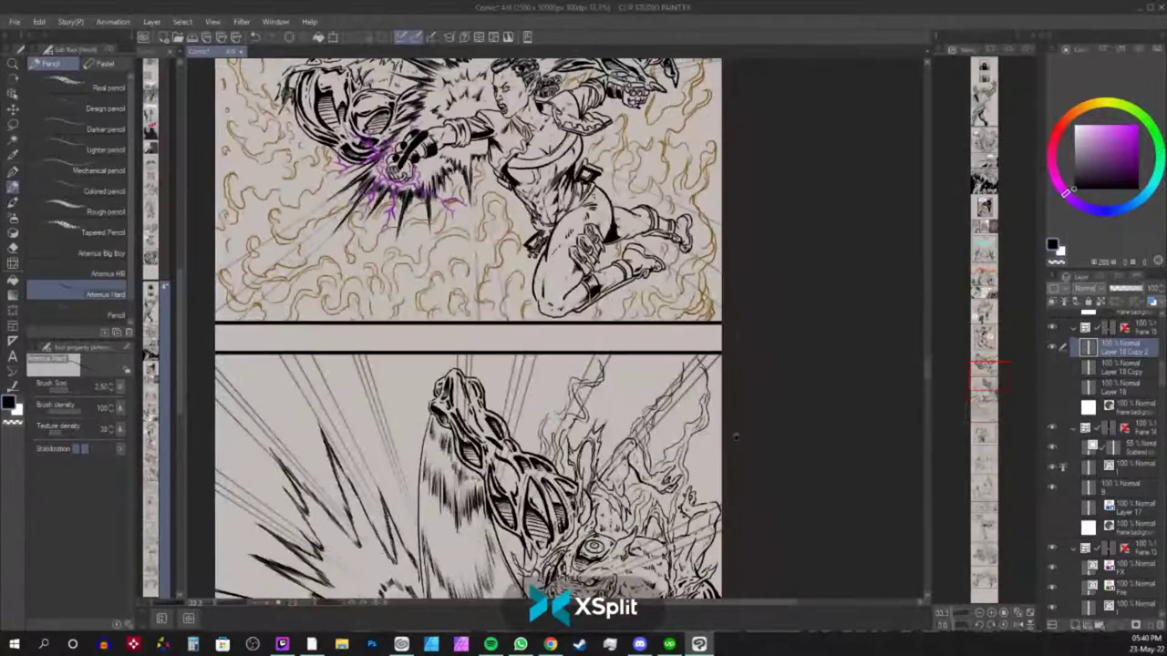
{"action": "scroll", "coordinate": [480, 329], "scroll_direction": "up", "scroll_amount": 4}
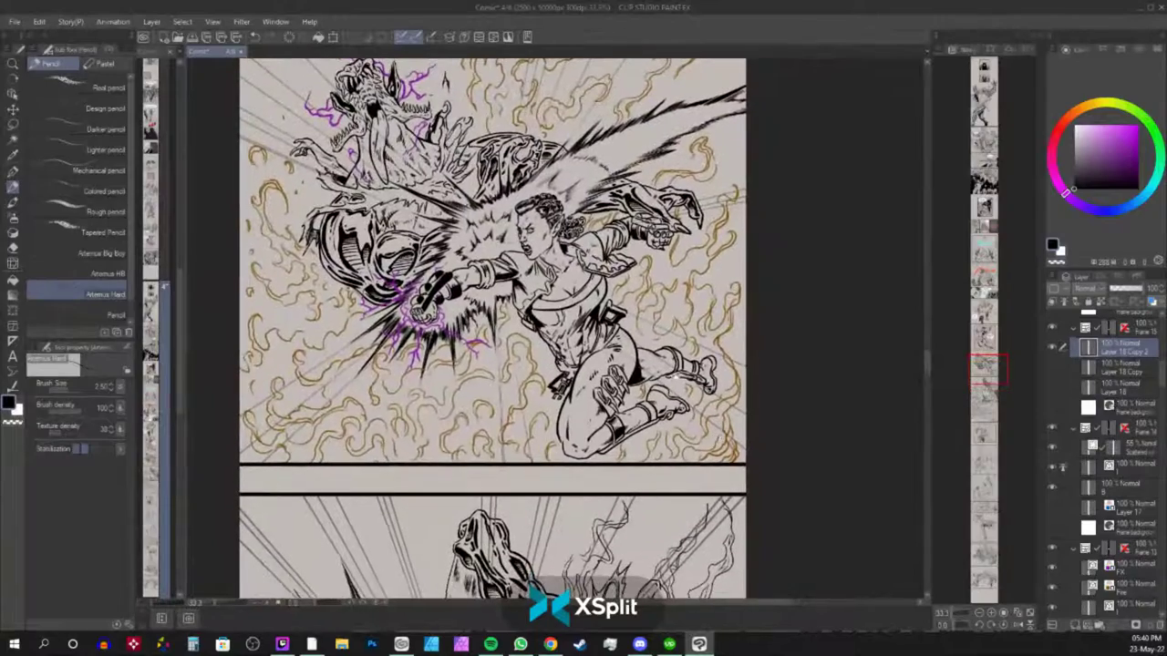
{"action": "scroll", "coordinate": [538, 328], "scroll_direction": "down", "scroll_amount": 12}
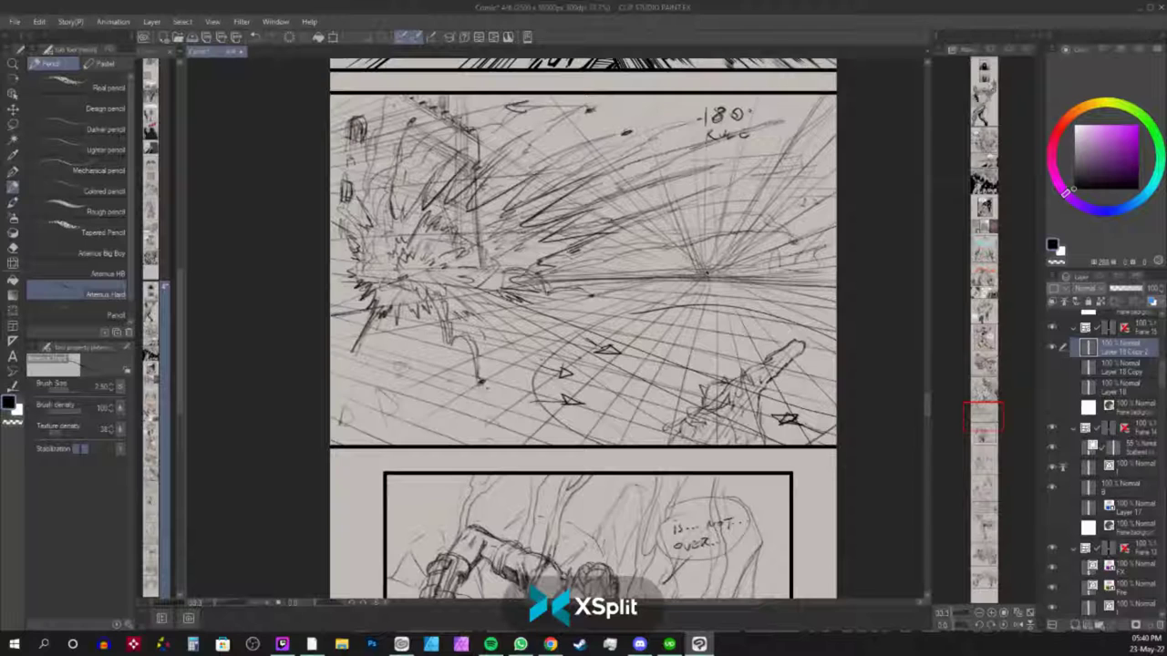
{"action": "left_click_drag", "start_coordinate": [566, 319], "coordinate": [566, 330]}
{"action": "left_click_drag", "start_coordinate": [800, 407], "coordinate": [815, 418]}
{"action": "mouse_move", "coordinate": [535, 339]}
{"action": "left_mouse_down"}
{"action": "mouse_move", "coordinate": [545, 346]}
{"action": "mouse_move", "coordinate": [527, 399]}
{"action": "left_mouse_up"}
{"action": "mouse_move", "coordinate": [671, 447]}
{"action": "left_mouse_down"}
{"action": "mouse_move", "coordinate": [676, 421]}
{"action": "mouse_move", "coordinate": [667, 436]}
{"action": "mouse_move", "coordinate": [666, 421]}
{"action": "left_mouse_up"}
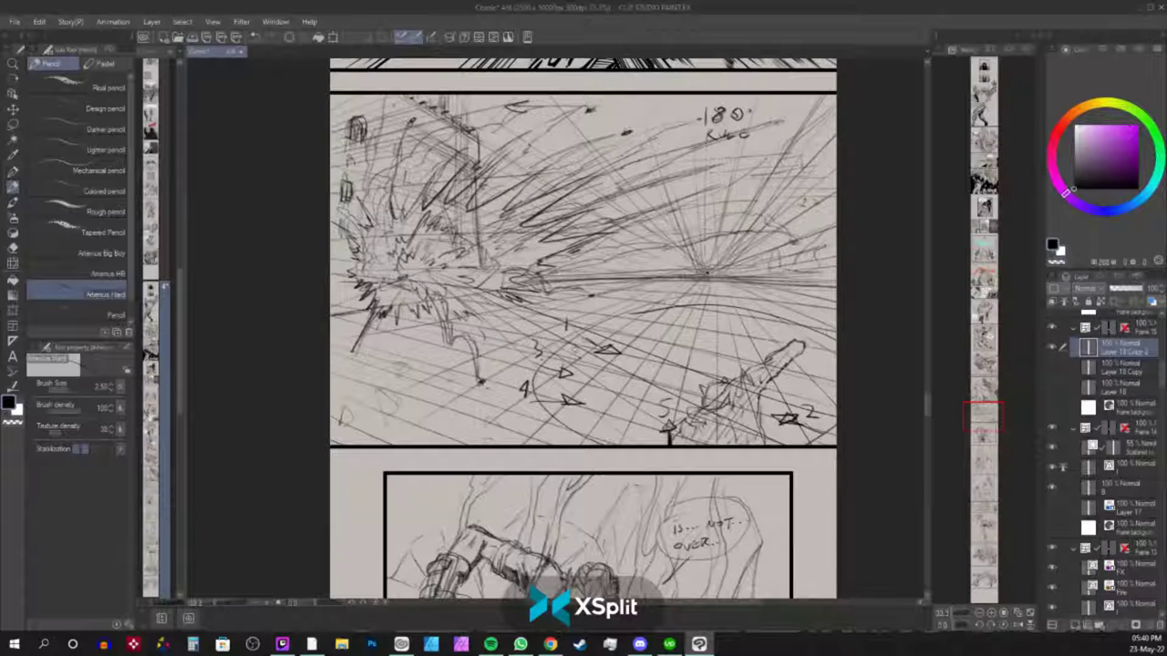
Draw a bold line from position 1 to the panel's right edge and hatch the ground below it.
{"action": "left_click_drag", "start_coordinate": [589, 339], "coordinate": [835, 405]}
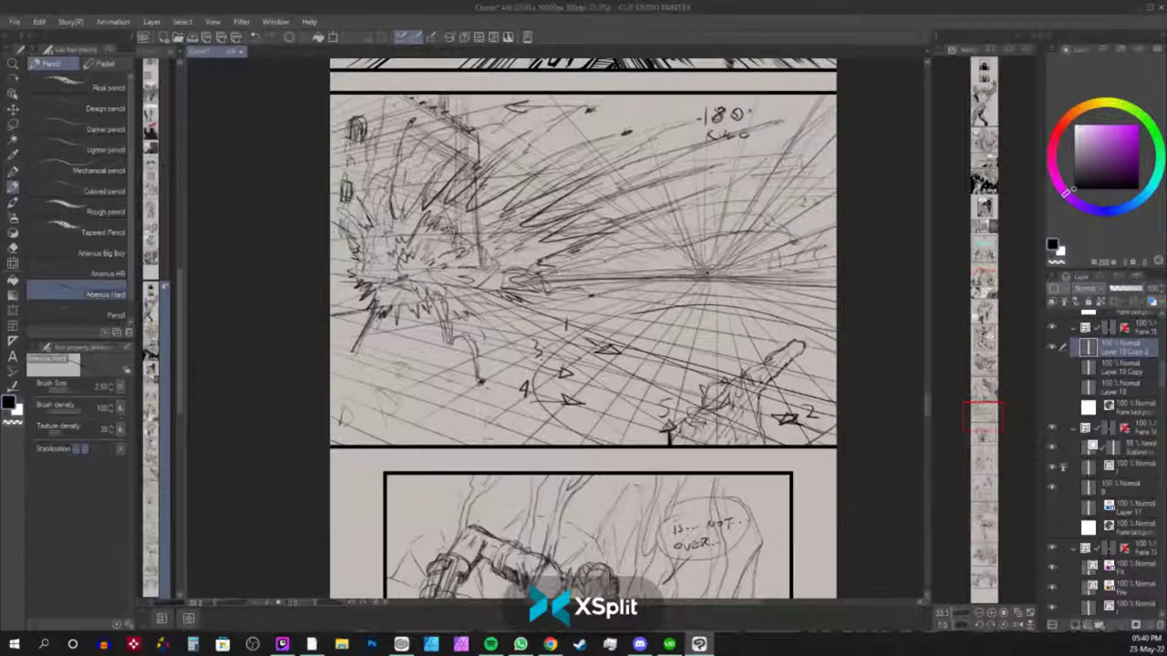
{"action": "left_click_drag", "start_coordinate": [586, 328], "coordinate": [834, 401]}
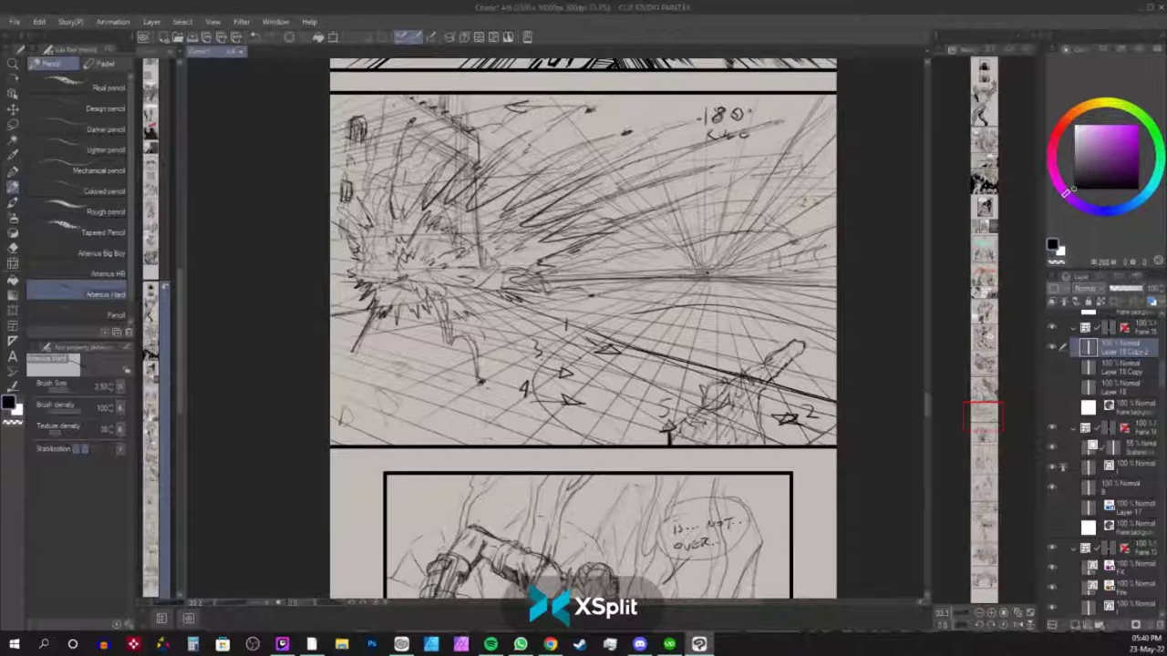
{"action": "left_click_drag", "start_coordinate": [591, 352], "coordinate": [542, 397]}
{"action": "mouse_move", "coordinate": [597, 363]}
{"action": "left_mouse_down"}
{"action": "mouse_move", "coordinate": [551, 409]}
{"action": "mouse_move", "coordinate": [559, 420]}
{"action": "left_mouse_up"}
{"action": "mouse_move", "coordinate": [638, 355]}
{"action": "left_mouse_down"}
{"action": "mouse_move", "coordinate": [576, 425]}
{"action": "mouse_move", "coordinate": [592, 434]}
{"action": "left_mouse_up"}
{"action": "mouse_move", "coordinate": [676, 370]}
{"action": "left_mouse_down"}
{"action": "mouse_move", "coordinate": [613, 443]}
{"action": "mouse_move", "coordinate": [643, 445]}
{"action": "left_mouse_up"}
{"action": "left_click_drag", "start_coordinate": [747, 377], "coordinate": [686, 445]}
{"action": "left_click_drag", "start_coordinate": [791, 385], "coordinate": [724, 430]}
{"action": "left_click_drag", "start_coordinate": [808, 391], "coordinate": [737, 445]}
{"action": "left_click_drag", "start_coordinate": [835, 404], "coordinate": [764, 447]}
{"action": "left_click_drag", "start_coordinate": [837, 413], "coordinate": [819, 429]}
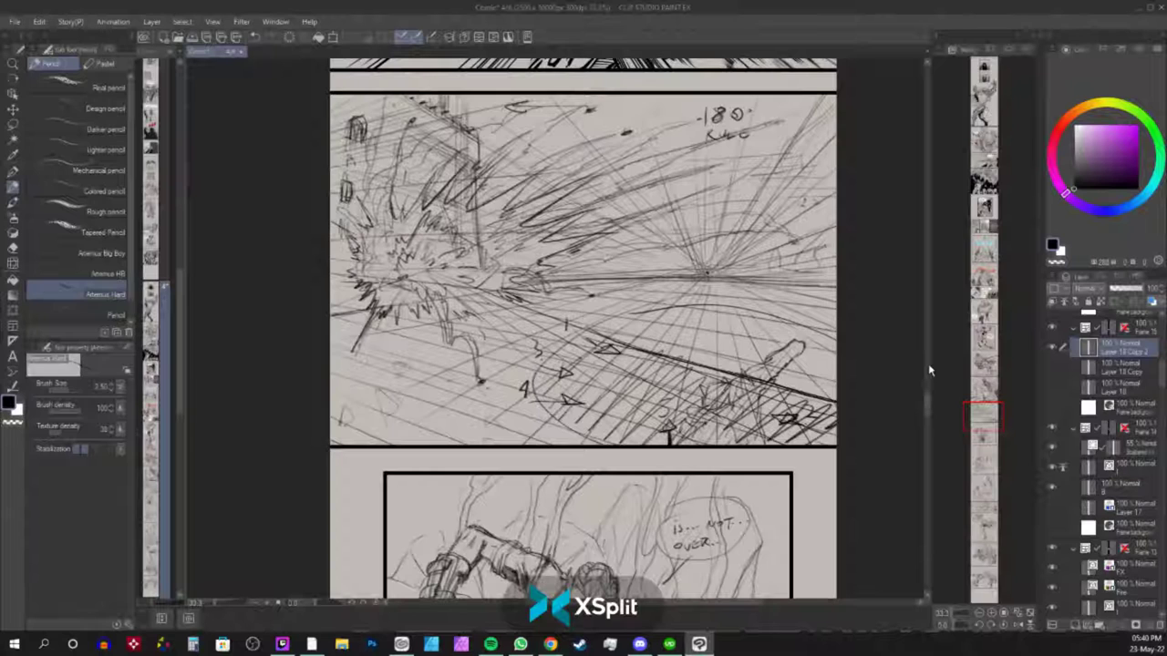
Undo the hatching, bold line, numbers, camera triangles and curve over the lower ground.
{"action": "key", "text": "ctrl+z"}
{"action": "key", "text": "ctrl+z"}
{"action": "key", "text": "ctrl+z"}
{"action": "key", "text": "ctrl+z"}
{"action": "key", "text": "ctrl+z"}
{"action": "key", "text": "ctrl+z"}
{"action": "key", "text": "ctrl+z"}
{"action": "key", "text": "ctrl+z"}
{"action": "key", "text": "ctrl+z"}
{"action": "key", "text": "ctrl+z"}
{"action": "key", "text": "ctrl+z"}
{"action": "key", "text": "ctrl+z"}
{"action": "key", "text": "ctrl+z"}
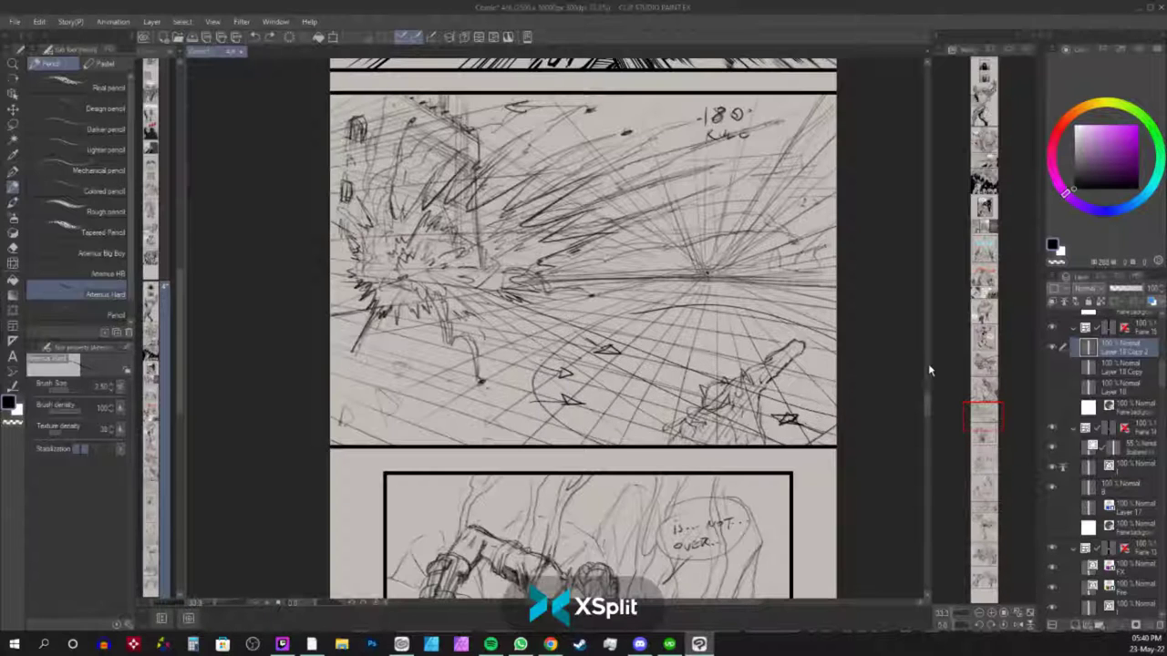
{"action": "key", "text": "ctrl+z"}
{"action": "key", "text": "ctrl+z"}
{"action": "key", "text": "ctrl+z"}
{"action": "key", "text": "ctrl+z"}
{"action": "key", "text": "ctrl+z"}
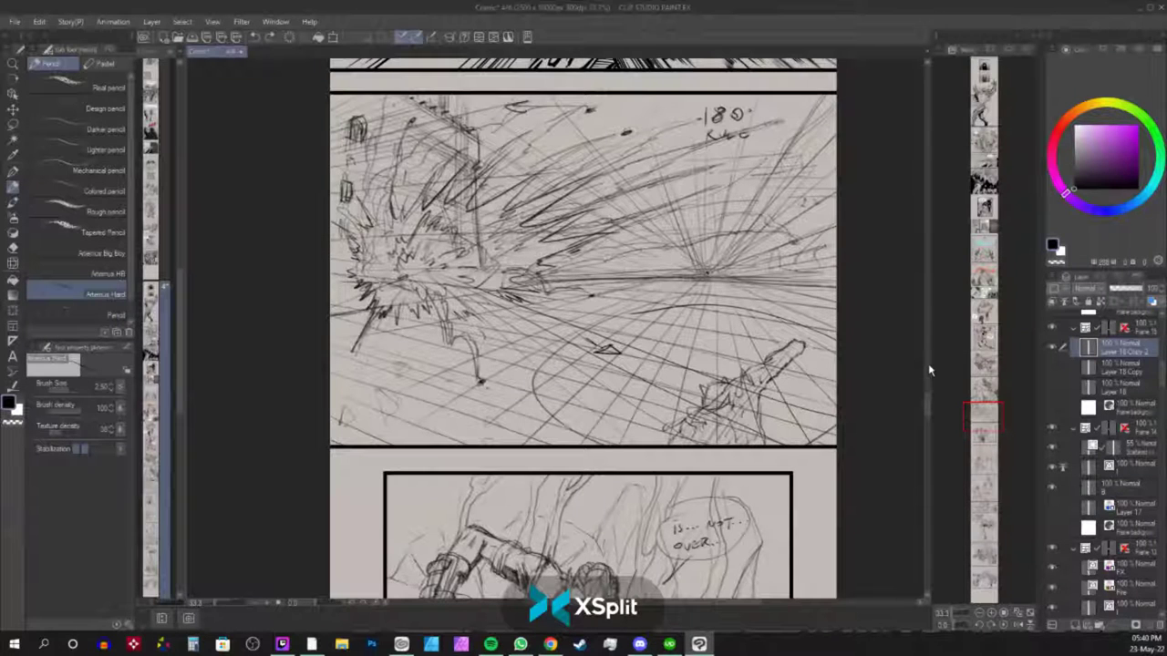
{"action": "key", "text": "ctrl+z"}
{"action": "key", "text": "ctrl+z"}
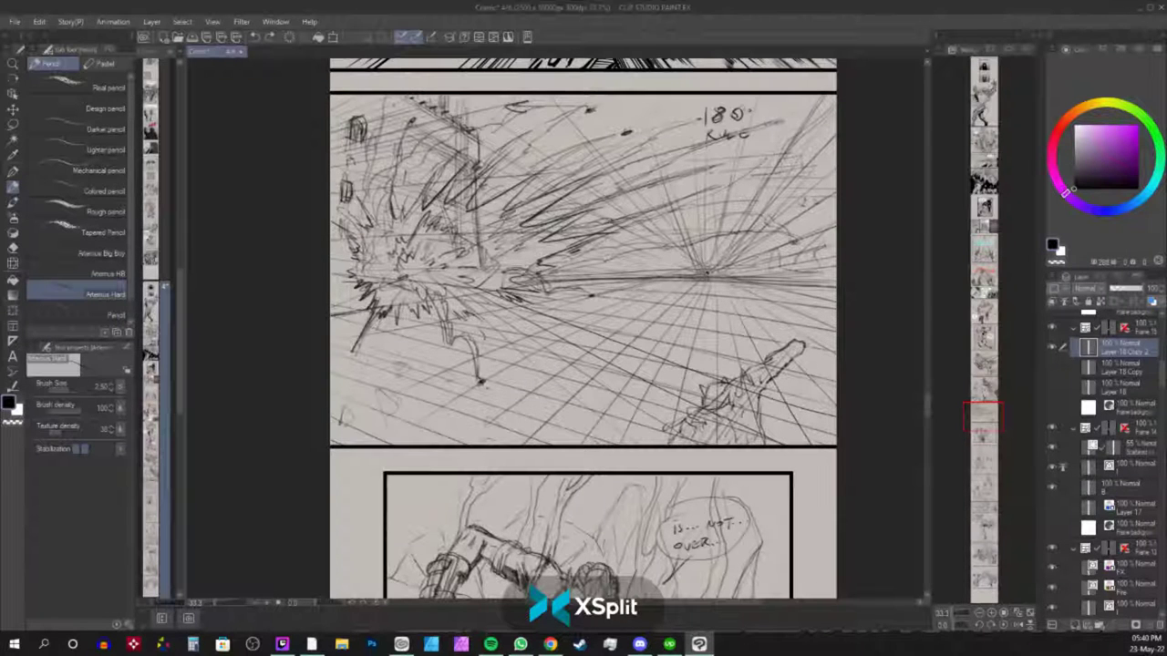
Circle the "180° Rule" note in the sky, then erase the note and its circle with the soft eraser.
{"action": "mouse_move", "coordinate": [716, 97]}
{"action": "left_mouse_down"}
{"action": "mouse_move", "coordinate": [742, 99]}
{"action": "mouse_move", "coordinate": [700, 108]}
{"action": "left_mouse_up"}
{"action": "left_click_drag", "start_coordinate": [803, 202], "coordinate": [720, 387]}
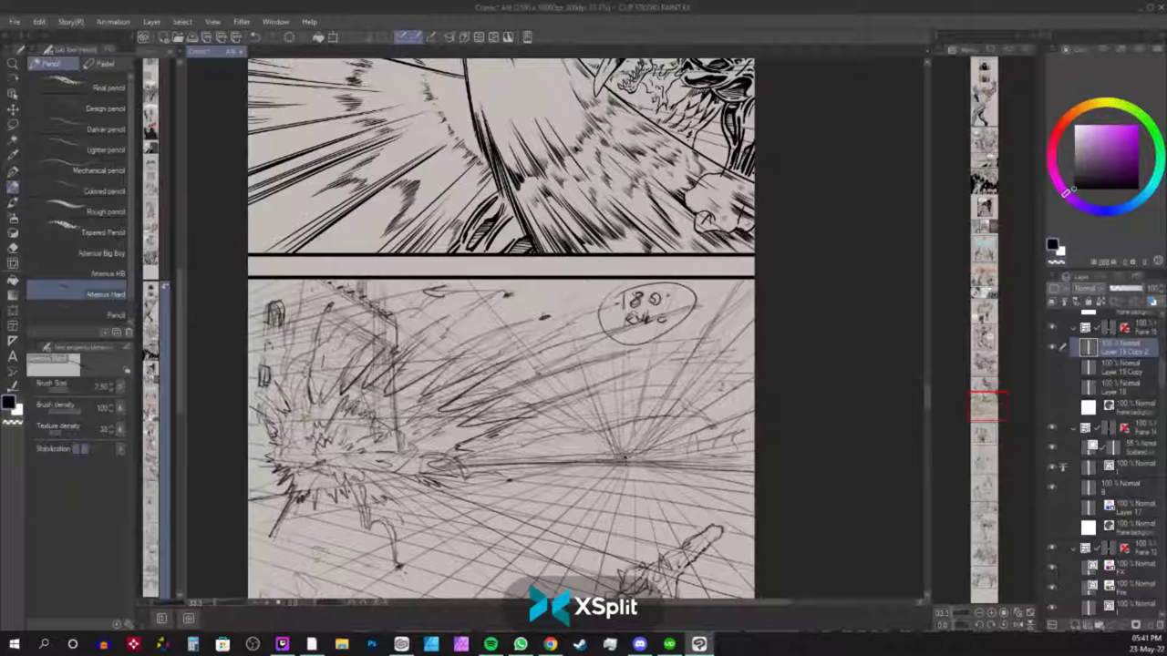
{"action": "left_click_drag", "start_coordinate": [648, 310], "coordinate": [657, 321]}
{"action": "key", "text": "e"}
{"action": "mouse_move", "coordinate": [638, 293]}
{"action": "left_mouse_down"}
{"action": "mouse_move", "coordinate": [619, 311]}
{"action": "mouse_move", "coordinate": [638, 321]}
{"action": "mouse_move", "coordinate": [628, 330]}
{"action": "mouse_move", "coordinate": [656, 330]}
{"action": "mouse_move", "coordinate": [626, 340]}
{"action": "mouse_move", "coordinate": [612, 304]}
{"action": "mouse_move", "coordinate": [686, 287]}
{"action": "mouse_move", "coordinate": [689, 299]}
{"action": "mouse_move", "coordinate": [670, 324]}
{"action": "mouse_move", "coordinate": [643, 328]}
{"action": "left_mouse_up"}
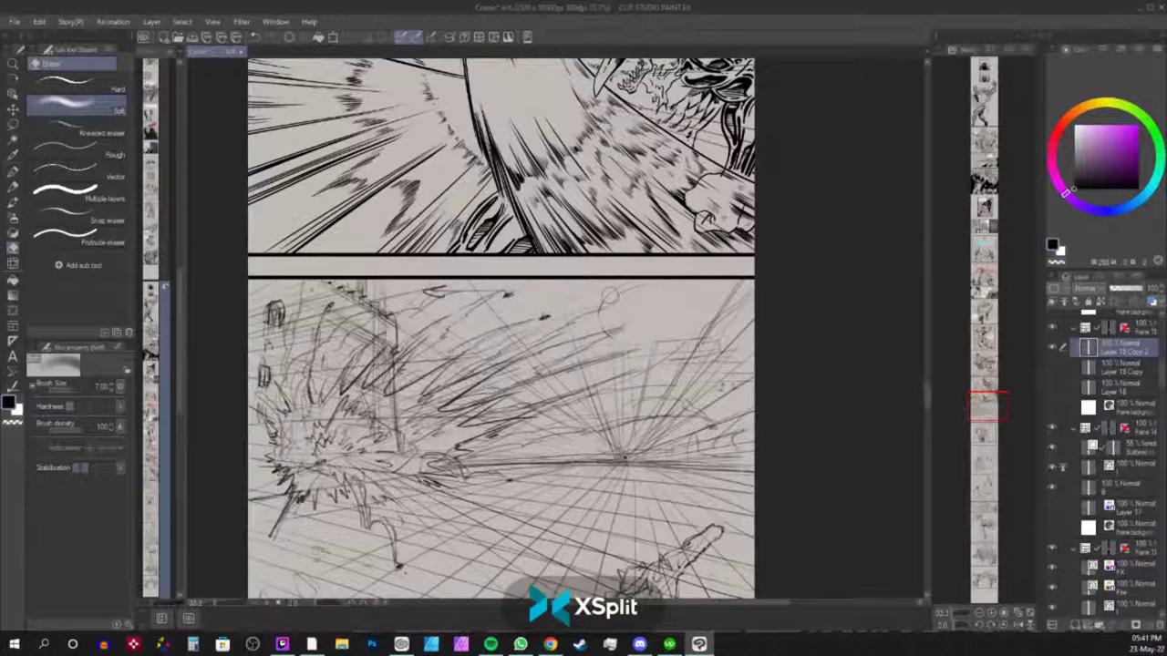
Redraw the erased debris streaks in the sky with the hard pencil, ending them in small dark chunks.
{"action": "key", "text": "p"}
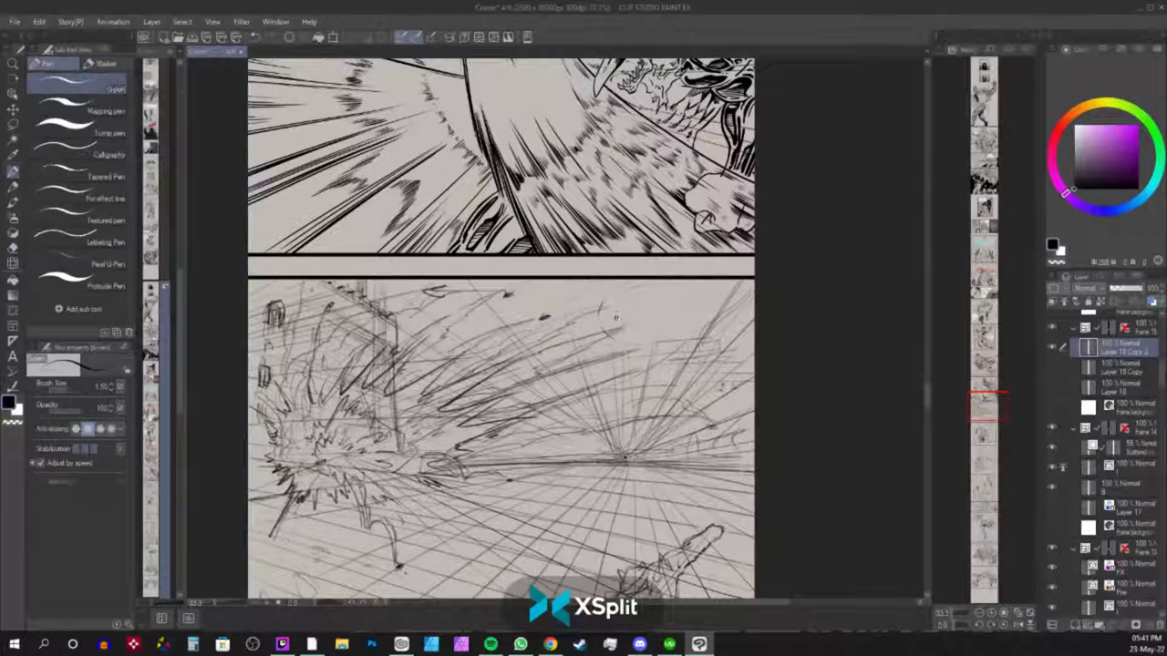
{"action": "left_click_drag", "start_coordinate": [593, 310], "coordinate": [618, 303]}
{"action": "key", "text": "ctrl+z"}
{"action": "key", "text": "p"}
{"action": "mouse_move", "coordinate": [591, 309]}
{"action": "left_mouse_down"}
{"action": "mouse_move", "coordinate": [624, 303]}
{"action": "mouse_move", "coordinate": [607, 334]}
{"action": "left_mouse_up"}
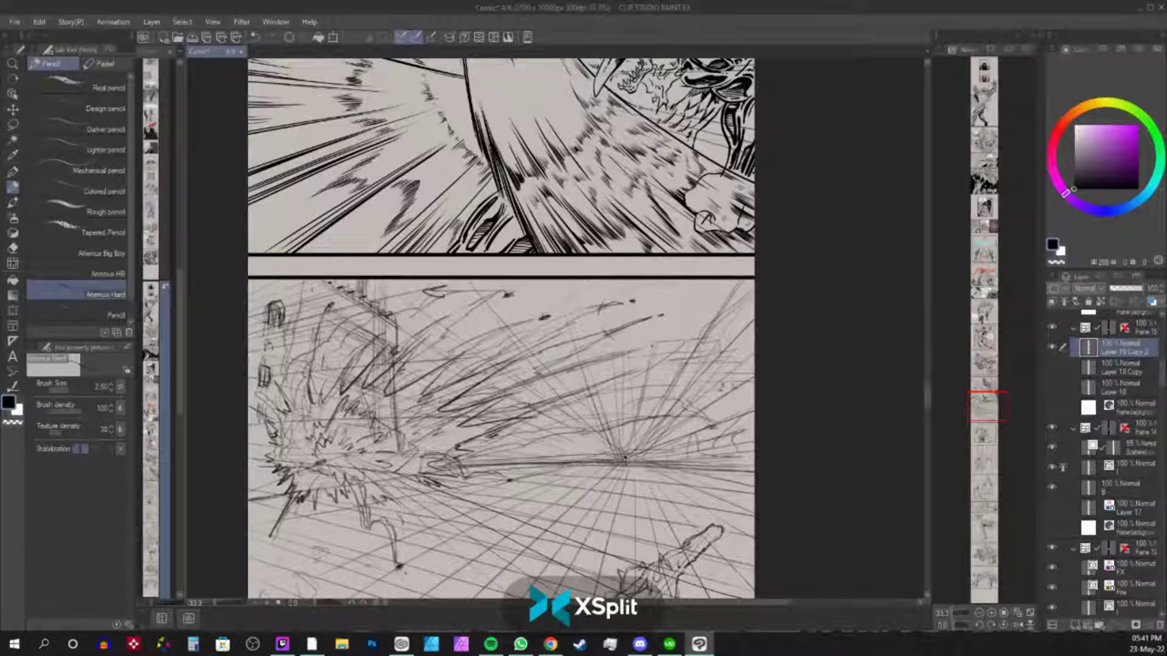
Hatch the ground on both sides of the foreground figure with short hard-pencil strokes.
{"action": "mouse_move", "coordinate": [387, 285]}
{"action": "left_mouse_down"}
{"action": "mouse_move", "coordinate": [387, 315]}
{"action": "mouse_move", "coordinate": [359, 294]}
{"action": "mouse_move", "coordinate": [379, 306]}
{"action": "mouse_move", "coordinate": [381, 294]}
{"action": "left_mouse_up"}
{"action": "left_click_drag", "start_coordinate": [744, 449], "coordinate": [740, 338]}
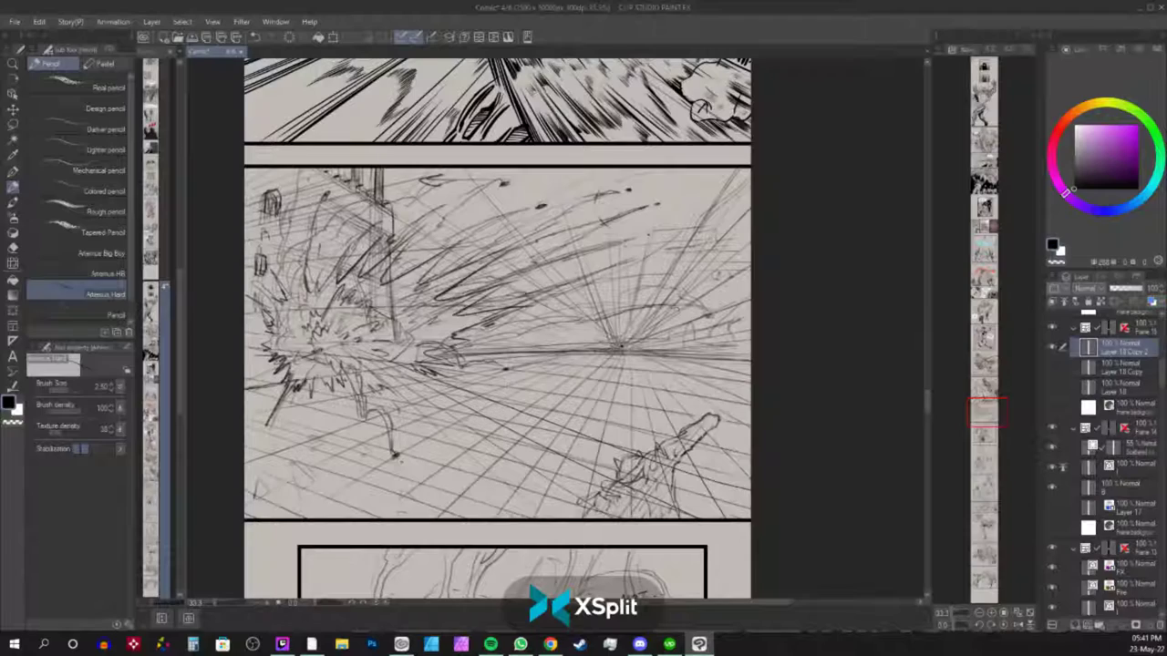
{"action": "mouse_move", "coordinate": [982, 403]}
{"action": "left_mouse_down"}
{"action": "mouse_move", "coordinate": [984, 255]}
{"action": "mouse_move", "coordinate": [1000, 319]}
{"action": "mouse_move", "coordinate": [994, 428]}
{"action": "left_mouse_up"}
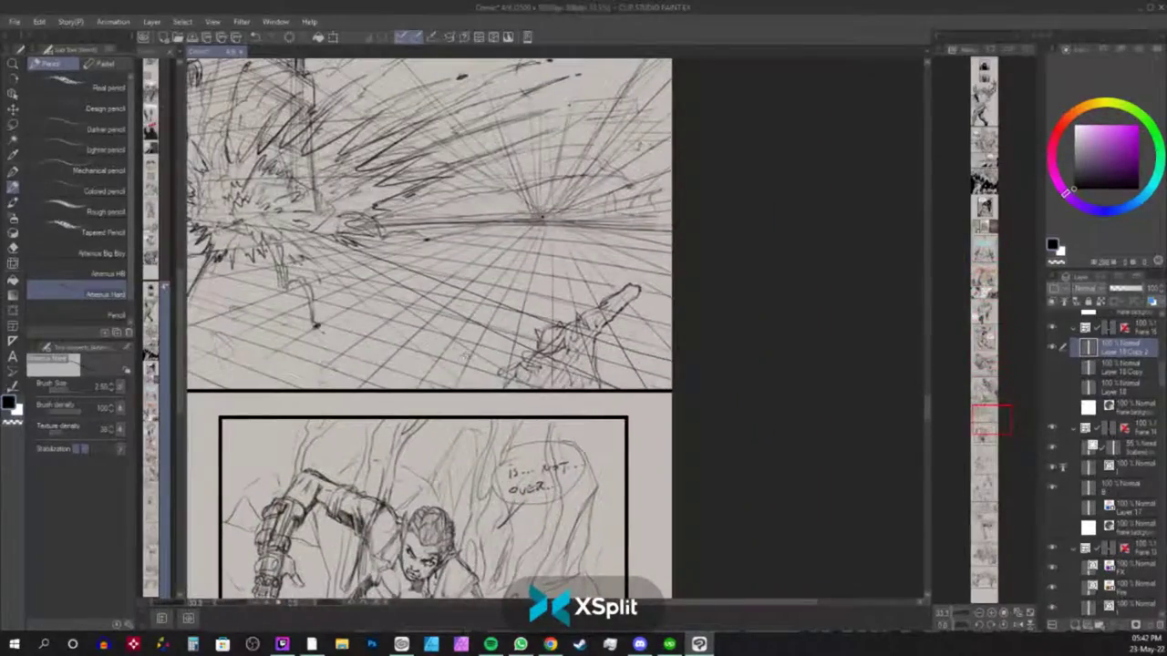
{"action": "left_click_drag", "start_coordinate": [483, 352], "coordinate": [504, 345]}
{"action": "mouse_move", "coordinate": [603, 352]}
{"action": "left_mouse_down"}
{"action": "mouse_move", "coordinate": [638, 352]}
{"action": "mouse_move", "coordinate": [629, 384]}
{"action": "left_mouse_up"}
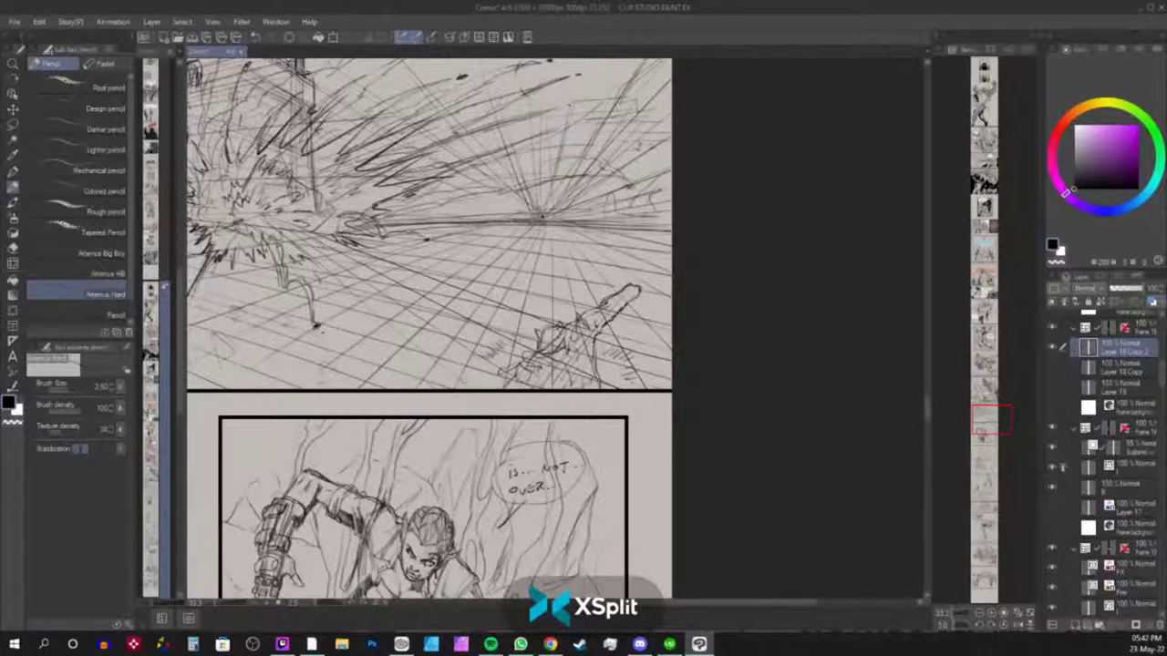
Sketch small rubble chunks and rounded rock outlines across the ground grid between the blast and the foreground figure.
{"action": "left_click_drag", "start_coordinate": [356, 332], "coordinate": [395, 341]}
{"action": "mouse_move", "coordinate": [543, 272]}
{"action": "left_mouse_down"}
{"action": "mouse_move", "coordinate": [507, 273]}
{"action": "mouse_move", "coordinate": [547, 270]}
{"action": "left_mouse_up"}
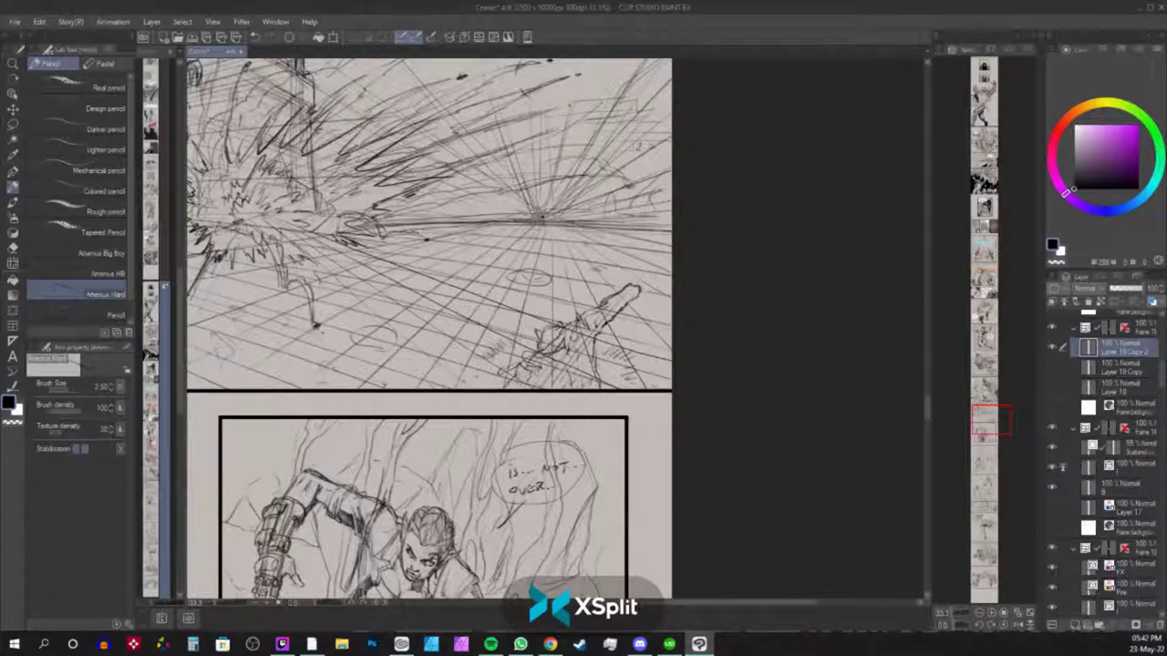
{"action": "mouse_move", "coordinate": [463, 277]}
{"action": "left_mouse_down"}
{"action": "mouse_move", "coordinate": [470, 252]}
{"action": "mouse_move", "coordinate": [476, 279]}
{"action": "mouse_move", "coordinate": [493, 275]}
{"action": "mouse_move", "coordinate": [472, 252]}
{"action": "mouse_move", "coordinate": [493, 252]}
{"action": "mouse_move", "coordinate": [494, 273]}
{"action": "left_mouse_up"}
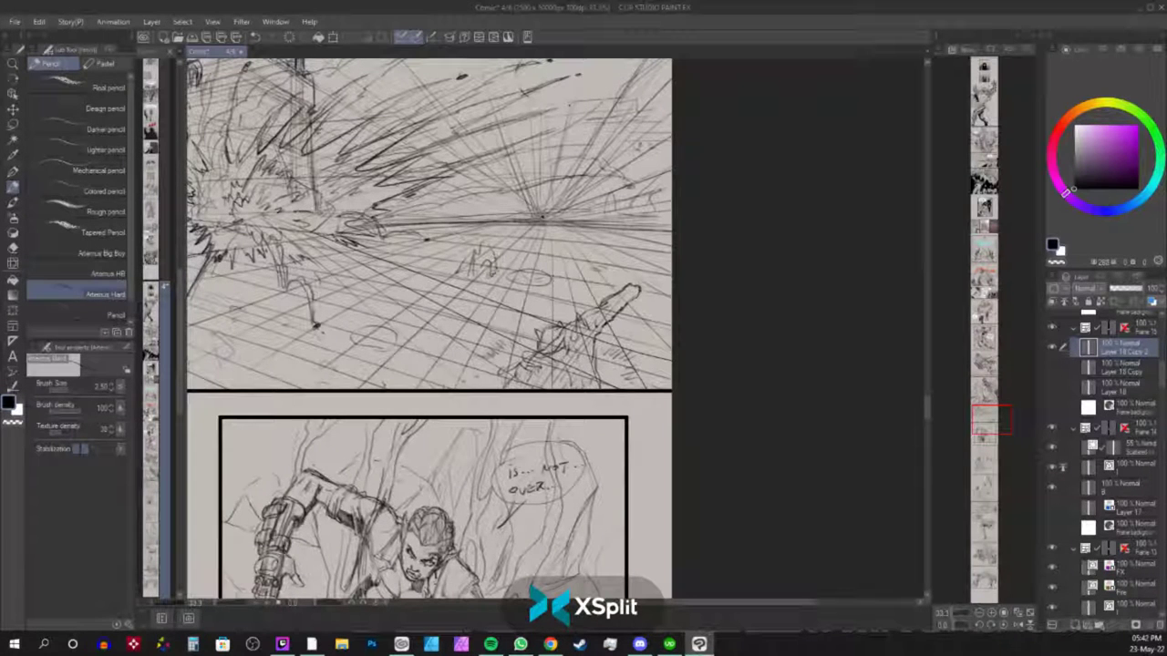
{"action": "left_click_drag", "start_coordinate": [569, 279], "coordinate": [627, 257]}
{"action": "mouse_move", "coordinate": [529, 238]}
{"action": "left_mouse_down"}
{"action": "mouse_move", "coordinate": [542, 250]}
{"action": "mouse_move", "coordinate": [602, 235]}
{"action": "mouse_move", "coordinate": [605, 255]}
{"action": "left_mouse_up"}
{"action": "mouse_move", "coordinate": [674, 288]}
{"action": "left_mouse_down"}
{"action": "mouse_move", "coordinate": [638, 315]}
{"action": "mouse_move", "coordinate": [658, 334]}
{"action": "mouse_move", "coordinate": [669, 324]}
{"action": "mouse_move", "coordinate": [647, 317]}
{"action": "mouse_move", "coordinate": [671, 293]}
{"action": "mouse_move", "coordinate": [657, 263]}
{"action": "left_mouse_up"}
Block in the background buildings around the vanishing point with vertical edges and a straight roofline.
{"action": "left_click_drag", "start_coordinate": [465, 198], "coordinate": [552, 346]}
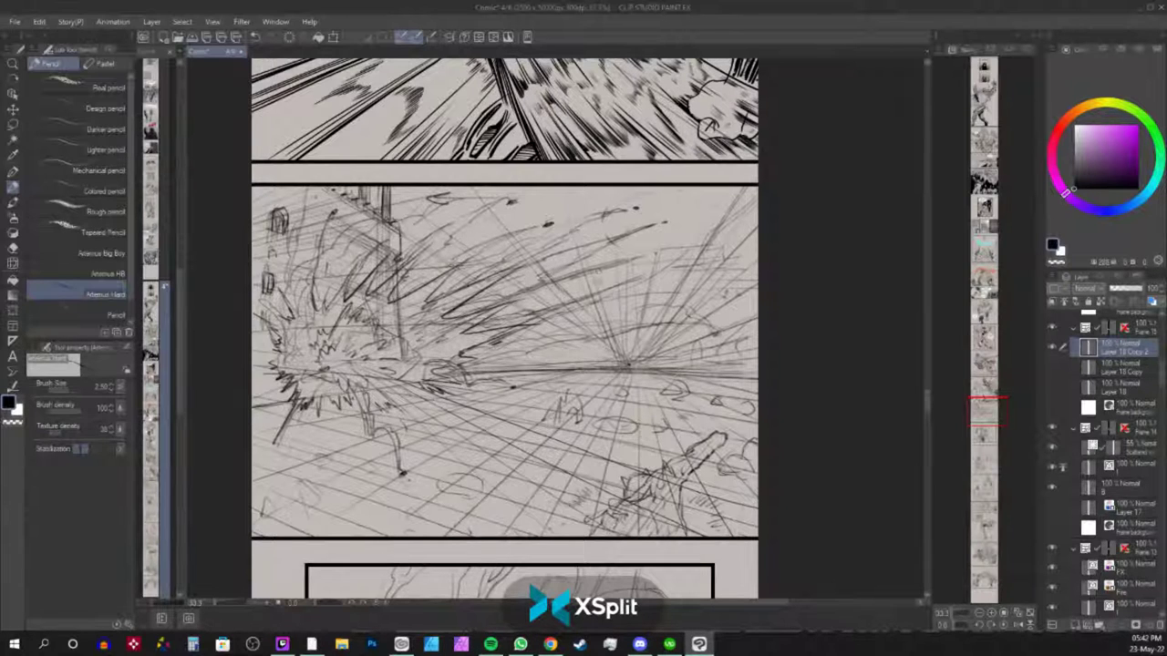
{"action": "mouse_move", "coordinate": [618, 256]}
{"action": "left_mouse_down"}
{"action": "mouse_move", "coordinate": [707, 262]}
{"action": "mouse_move", "coordinate": [701, 338]}
{"action": "left_mouse_up"}
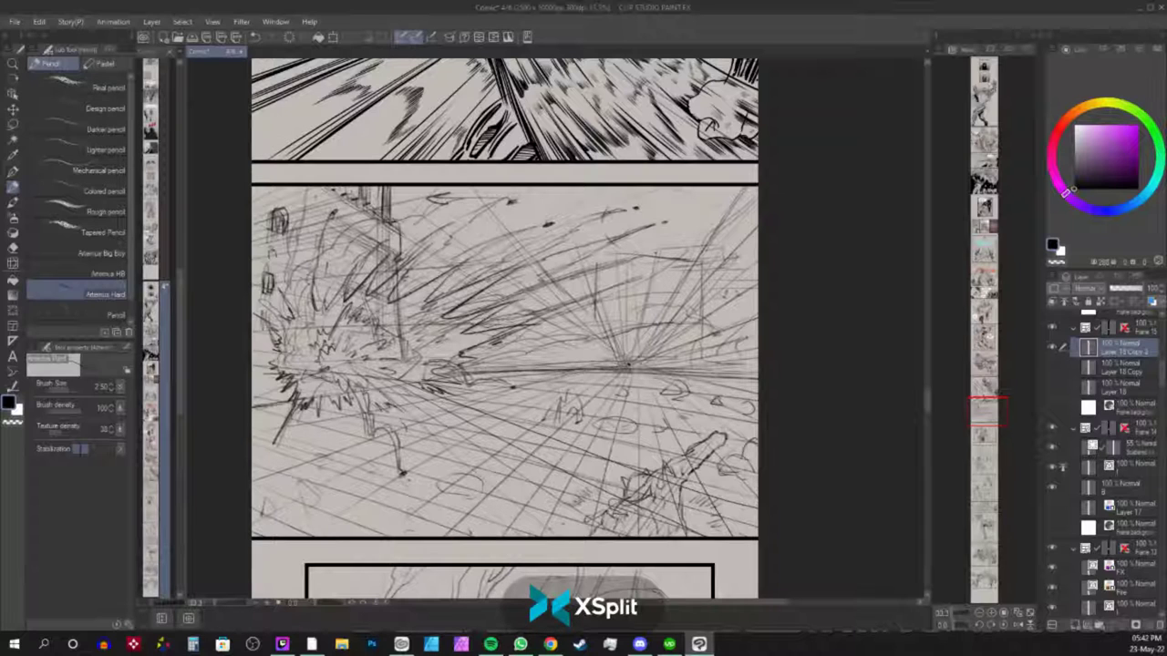
{"action": "mouse_move", "coordinate": [733, 260]}
{"action": "left_mouse_down"}
{"action": "mouse_move", "coordinate": [730, 358]}
{"action": "mouse_move", "coordinate": [733, 239]}
{"action": "mouse_move", "coordinate": [753, 237]}
{"action": "mouse_move", "coordinate": [713, 273]}
{"action": "mouse_move", "coordinate": [720, 257]}
{"action": "left_mouse_up"}
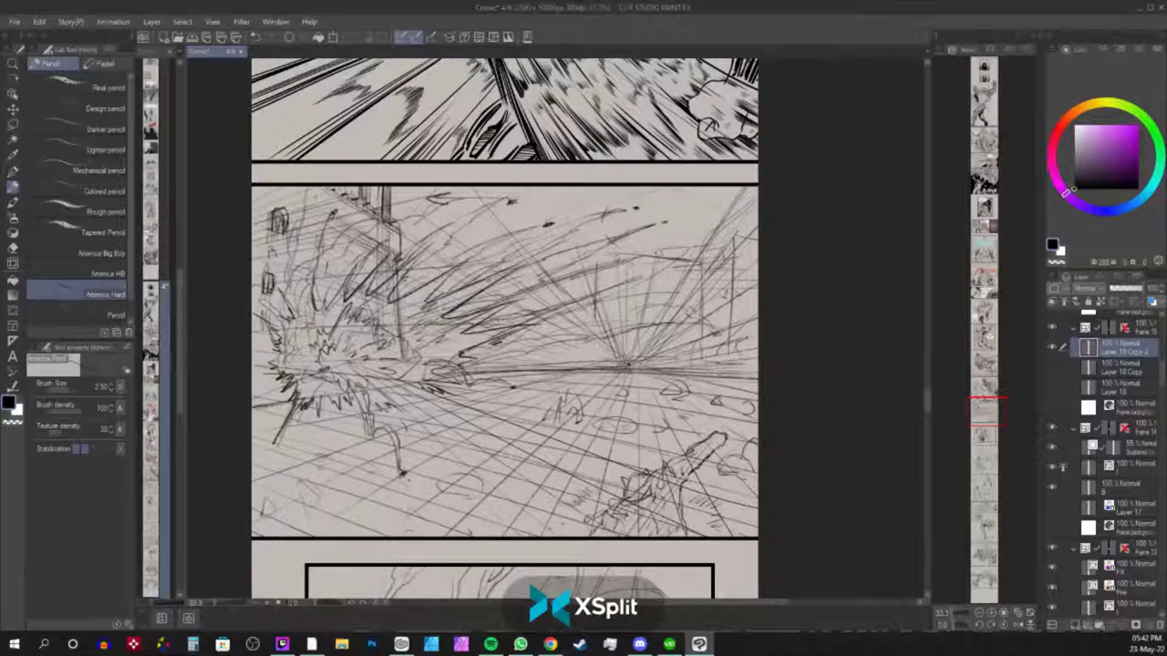
{"action": "mouse_move", "coordinate": [634, 259]}
{"action": "left_mouse_down"}
{"action": "mouse_move", "coordinate": [689, 259]}
{"action": "mouse_move", "coordinate": [663, 257]}
{"action": "left_mouse_up"}
{"action": "mouse_move", "coordinate": [595, 233]}
{"action": "left_mouse_down"}
{"action": "mouse_move", "coordinate": [706, 238]}
{"action": "mouse_move", "coordinate": [704, 273]}
{"action": "left_mouse_up"}
{"action": "left_click_drag", "start_coordinate": [537, 256], "coordinate": [532, 350]}
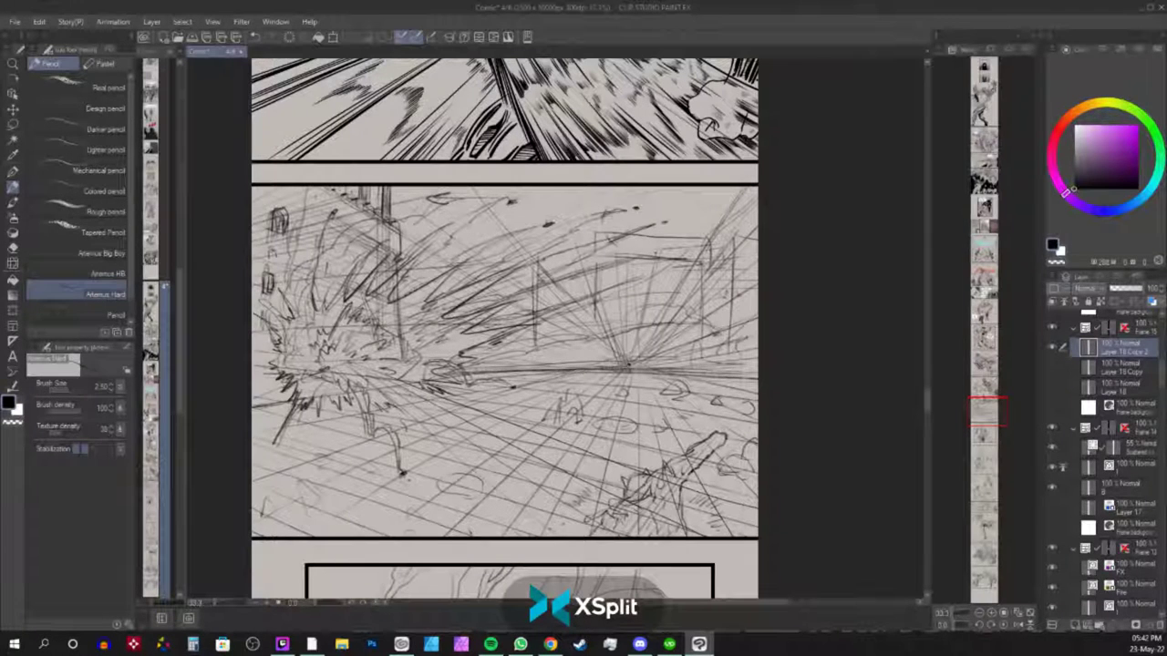
Add vertical pillars and a sloping edge to the building left of the vanishing point, and extend its roofline back to the blast.
{"action": "left_click_drag", "start_coordinate": [595, 310], "coordinate": [592, 361]}
{"action": "left_click_drag", "start_coordinate": [557, 289], "coordinate": [568, 369]}
{"action": "left_click_drag", "start_coordinate": [589, 311], "coordinate": [589, 361]}
{"action": "left_click_drag", "start_coordinate": [589, 317], "coordinate": [589, 366]}
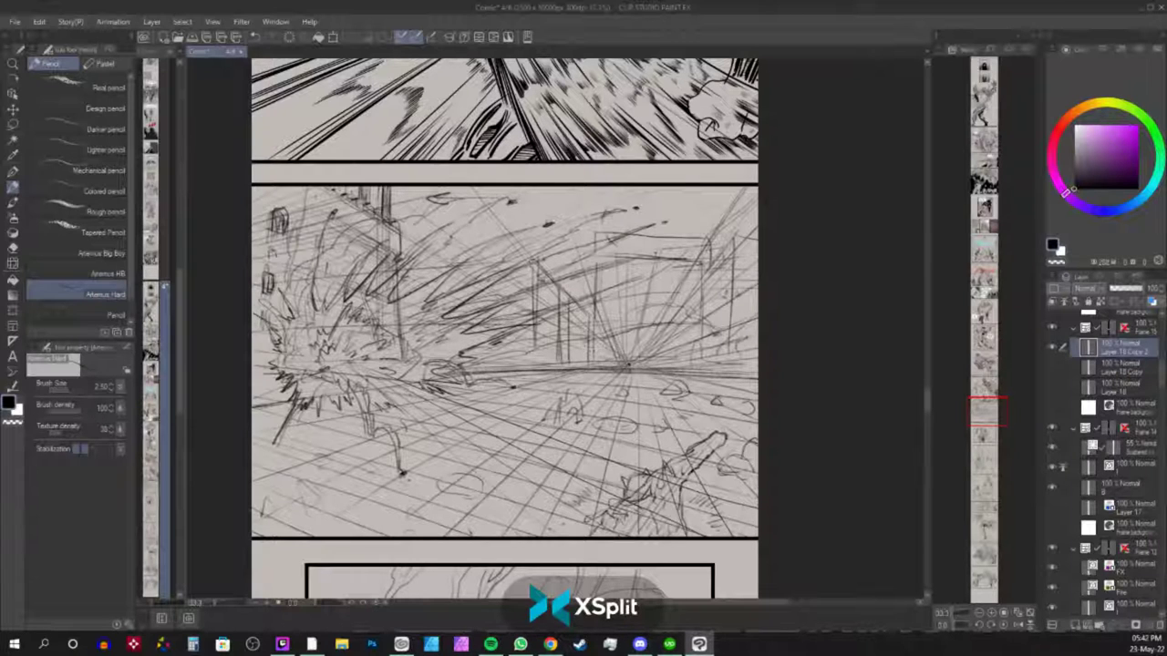
{"action": "left_click_drag", "start_coordinate": [538, 261], "coordinate": [589, 316]}
{"action": "left_click_drag", "start_coordinate": [534, 267], "coordinate": [397, 270]}
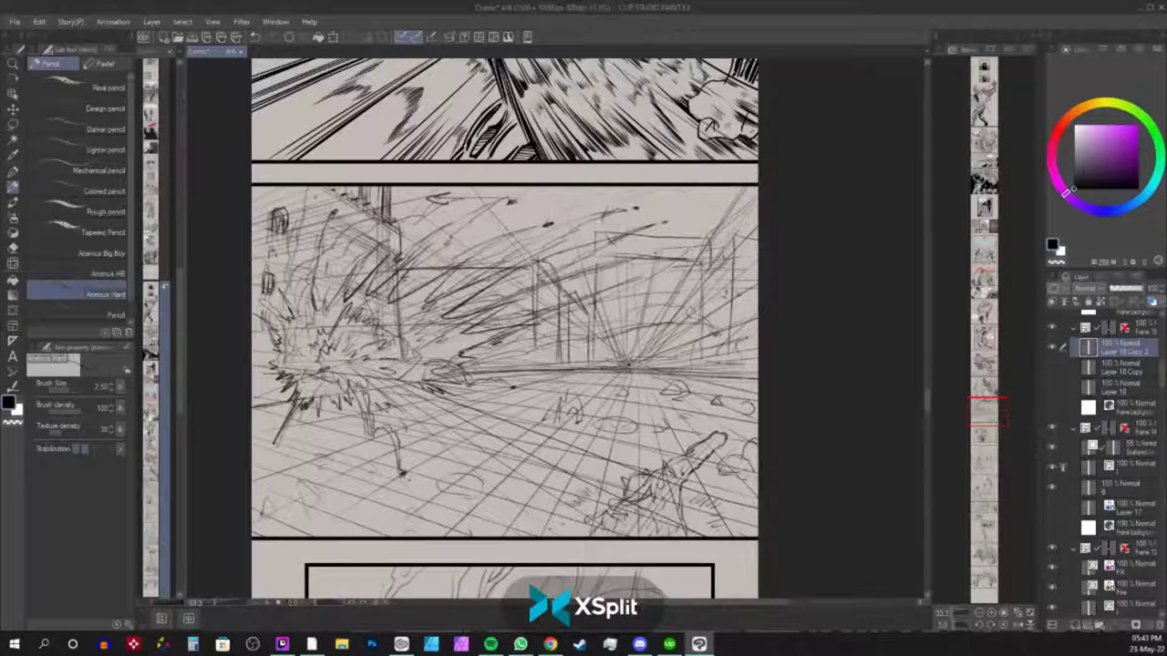
Mark debris at the foot of the left building and darken the vertical edges of the building near the panel's right edge.
{"action": "mouse_move", "coordinate": [565, 366]}
{"action": "left_mouse_down"}
{"action": "mouse_move", "coordinate": [578, 354]}
{"action": "mouse_move", "coordinate": [558, 356]}
{"action": "left_mouse_up"}
{"action": "left_click_drag", "start_coordinate": [697, 363], "coordinate": [711, 352]}
{"action": "mouse_move", "coordinate": [715, 270]}
{"action": "left_mouse_down"}
{"action": "mouse_move", "coordinate": [733, 234]}
{"action": "mouse_move", "coordinate": [715, 348]}
{"action": "left_mouse_up"}
{"action": "mouse_move", "coordinate": [708, 279]}
{"action": "left_mouse_down"}
{"action": "mouse_move", "coordinate": [728, 265]}
{"action": "mouse_move", "coordinate": [711, 345]}
{"action": "left_mouse_up"}
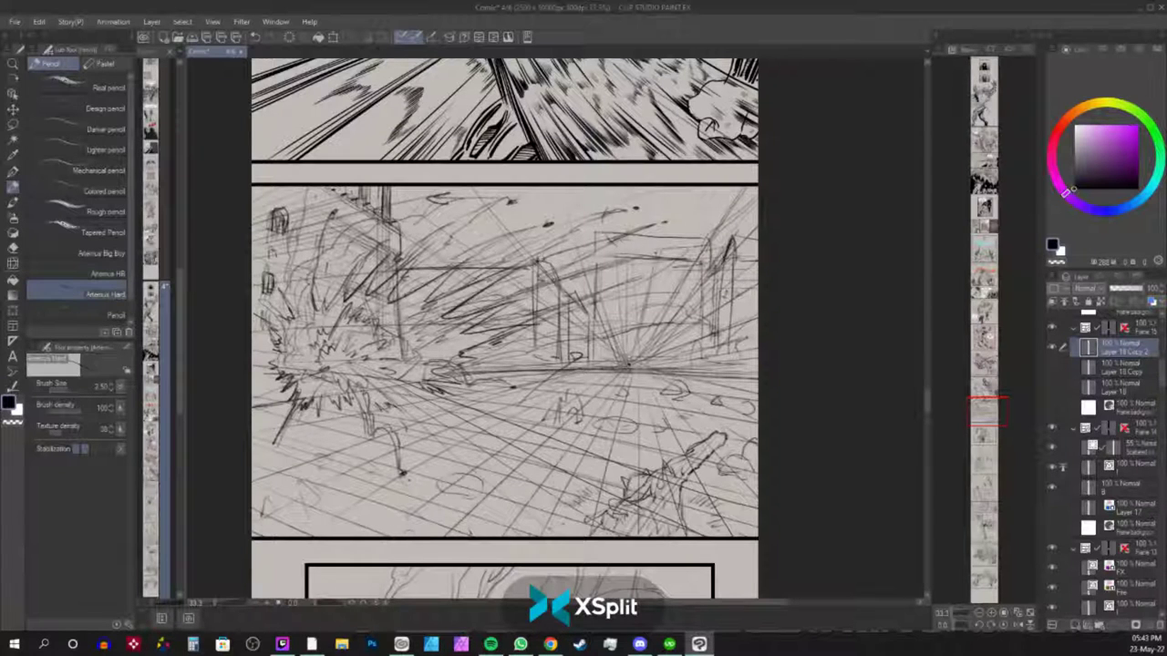
Draw horizontal bands below the central building's roofline and a row of arches across its facade.
{"action": "mouse_move", "coordinate": [597, 259]}
{"action": "left_mouse_down"}
{"action": "mouse_move", "coordinate": [693, 268]}
{"action": "mouse_move", "coordinate": [669, 256]}
{"action": "mouse_move", "coordinate": [708, 257]}
{"action": "left_mouse_up"}
{"action": "left_click_drag", "start_coordinate": [631, 259], "coordinate": [698, 265]}
{"action": "left_click_drag", "start_coordinate": [605, 294], "coordinate": [695, 290]}
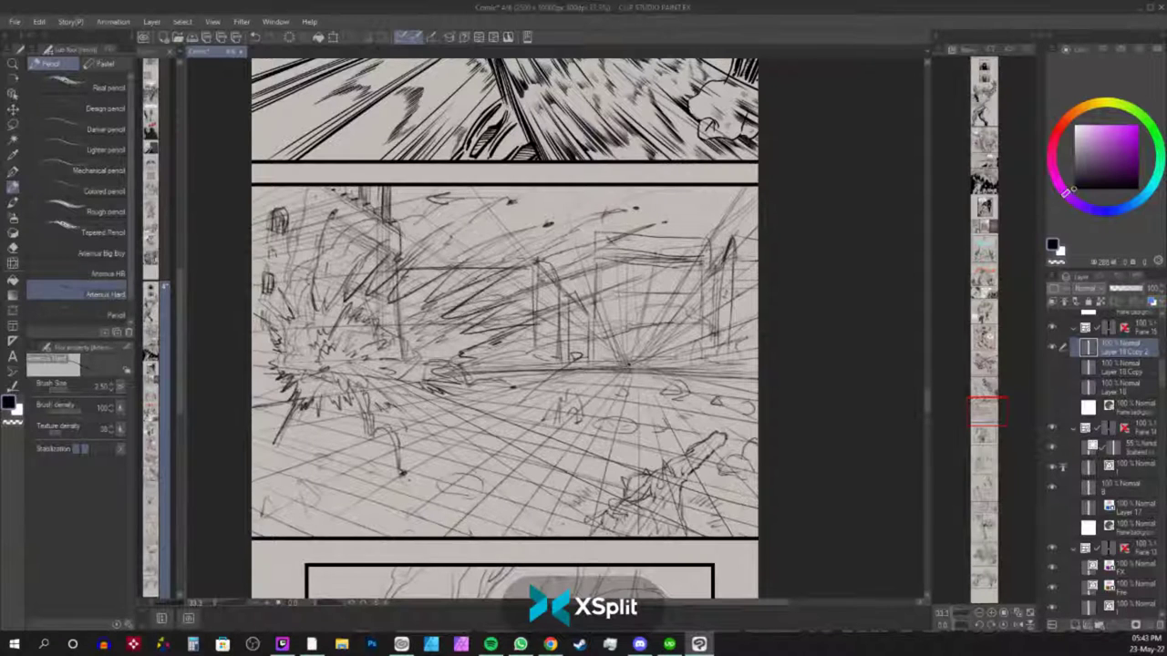
{"action": "left_click_drag", "start_coordinate": [651, 328], "coordinate": [711, 323]}
{"action": "mouse_move", "coordinate": [616, 290]}
{"action": "left_mouse_down"}
{"action": "mouse_move", "coordinate": [620, 326]}
{"action": "mouse_move", "coordinate": [661, 310]}
{"action": "mouse_move", "coordinate": [700, 324]}
{"action": "left_mouse_up"}
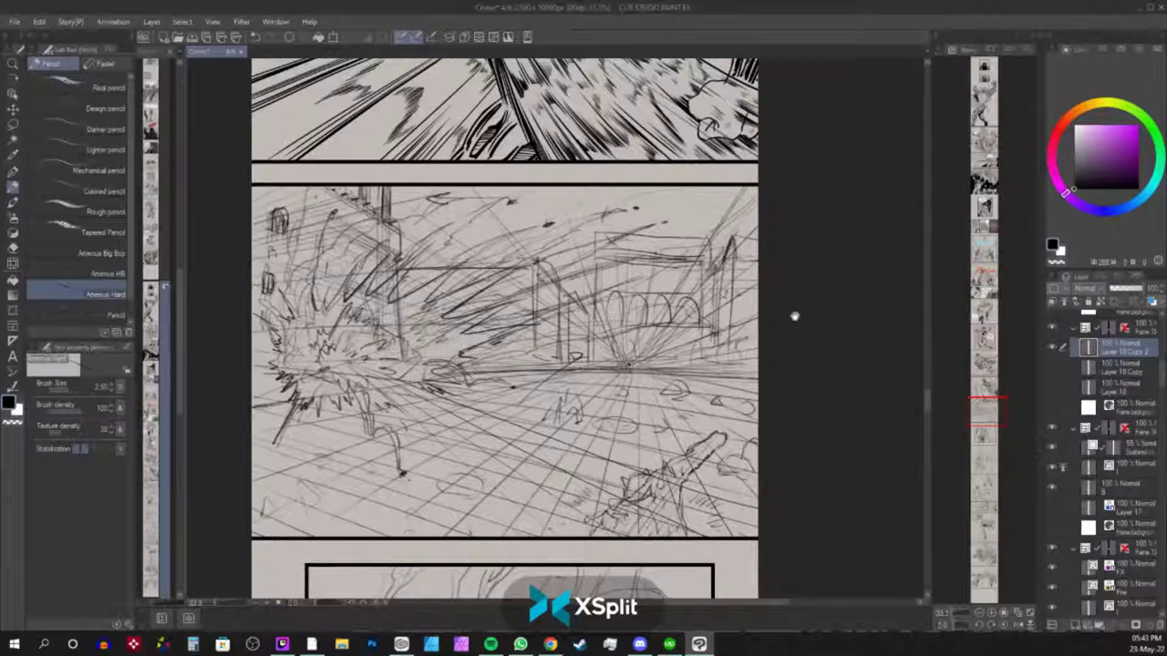
Draw long curved blast streaks sweeping from the explosion over the buildings and sky, including one curling around a small debris chunk.
{"action": "mouse_move", "coordinate": [476, 355]}
{"action": "left_mouse_down"}
{"action": "mouse_move", "coordinate": [669, 322]}
{"action": "mouse_move", "coordinate": [716, 331]}
{"action": "mouse_move", "coordinate": [476, 370]}
{"action": "mouse_move", "coordinate": [645, 330]}
{"action": "left_mouse_up"}
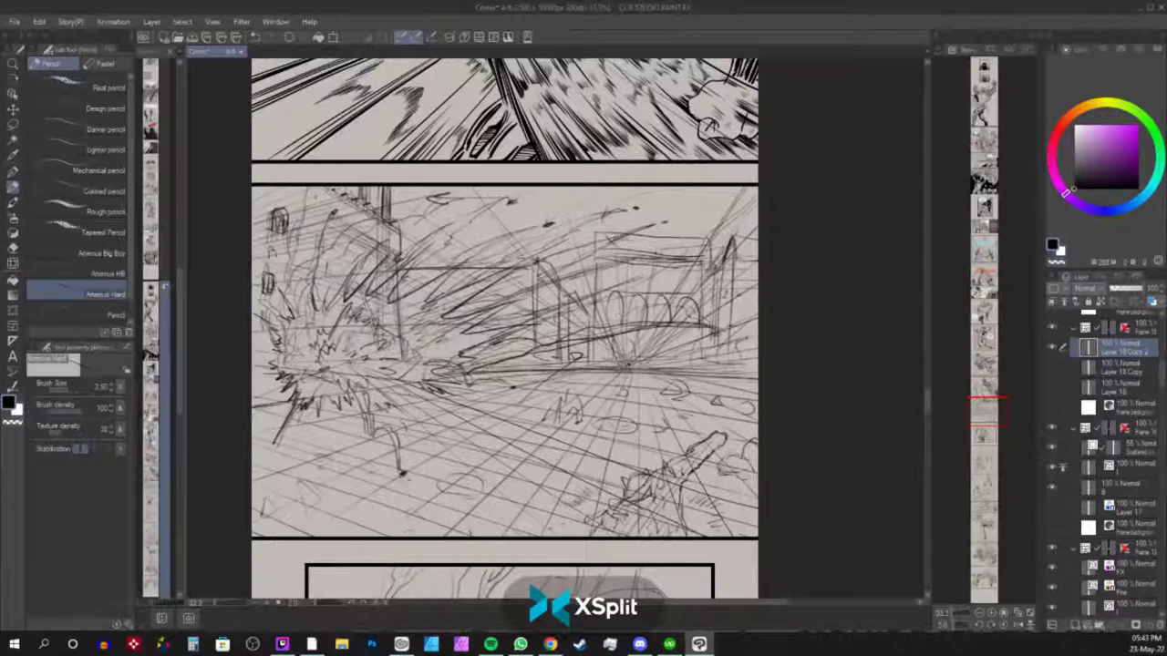
{"action": "mouse_move", "coordinate": [485, 301]}
{"action": "left_mouse_down"}
{"action": "mouse_move", "coordinate": [662, 252]}
{"action": "mouse_move", "coordinate": [485, 328]}
{"action": "left_mouse_up"}
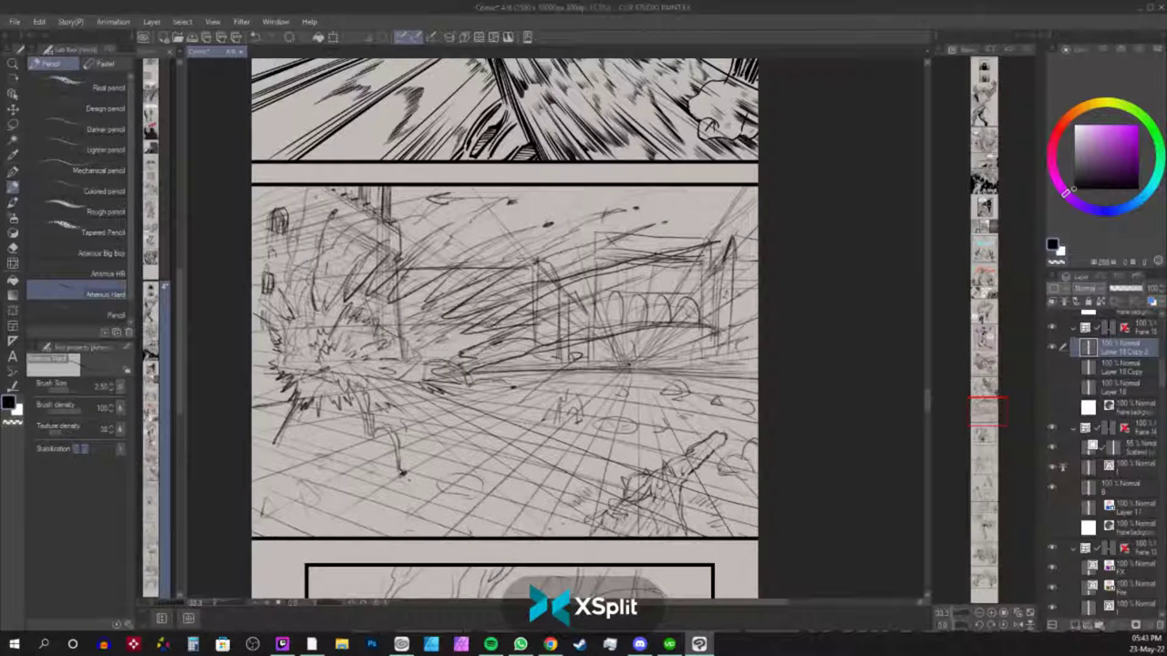
{"action": "mouse_move", "coordinate": [527, 279]}
{"action": "left_mouse_down"}
{"action": "mouse_move", "coordinate": [709, 214]}
{"action": "mouse_move", "coordinate": [519, 281]}
{"action": "mouse_move", "coordinate": [638, 228]}
{"action": "left_mouse_up"}
{"action": "mouse_move", "coordinate": [540, 255]}
{"action": "left_mouse_down"}
{"action": "mouse_move", "coordinate": [644, 205]}
{"action": "mouse_move", "coordinate": [438, 266]}
{"action": "mouse_move", "coordinate": [463, 228]}
{"action": "left_mouse_up"}
{"action": "mouse_move", "coordinate": [416, 287]}
{"action": "left_mouse_down"}
{"action": "mouse_move", "coordinate": [492, 203]}
{"action": "mouse_move", "coordinate": [519, 210]}
{"action": "mouse_move", "coordinate": [432, 235]}
{"action": "mouse_move", "coordinate": [390, 279]}
{"action": "left_mouse_up"}
{"action": "mouse_move", "coordinate": [327, 257]}
{"action": "left_mouse_down"}
{"action": "mouse_move", "coordinate": [387, 215]}
{"action": "mouse_move", "coordinate": [456, 201]}
{"action": "mouse_move", "coordinate": [331, 250]}
{"action": "left_mouse_up"}
{"action": "left_click_drag", "start_coordinate": [294, 294], "coordinate": [279, 310]}
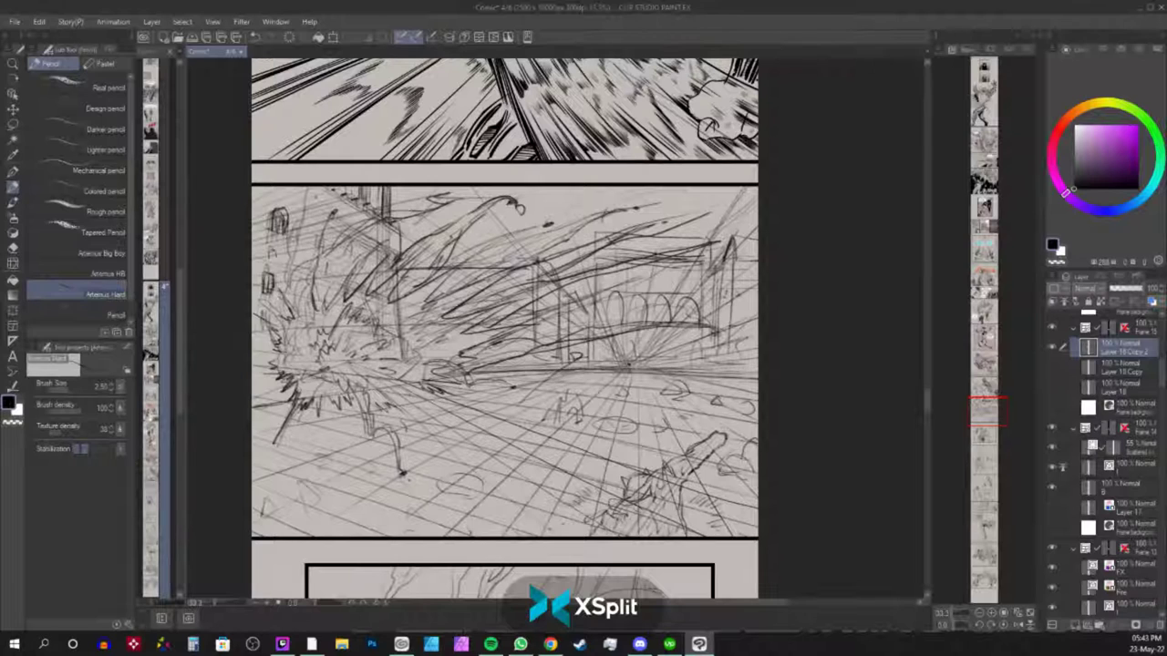
Draw curved blast spikes radiating up, left and down from the explosion toward the panel's left and bottom borders.
{"action": "left_click_drag", "start_coordinate": [288, 256], "coordinate": [273, 305]}
{"action": "left_click_drag", "start_coordinate": [304, 224], "coordinate": [286, 270]}
{"action": "left_click_drag", "start_coordinate": [319, 185], "coordinate": [288, 270]}
{"action": "mouse_move", "coordinate": [304, 215]}
{"action": "left_mouse_down"}
{"action": "mouse_move", "coordinate": [255, 331]}
{"action": "mouse_move", "coordinate": [273, 350]}
{"action": "left_mouse_up"}
{"action": "left_click_drag", "start_coordinate": [277, 346], "coordinate": [250, 361]}
{"action": "left_click_drag", "start_coordinate": [303, 407], "coordinate": [251, 470]}
{"action": "mouse_move", "coordinate": [334, 399]}
{"action": "left_mouse_down"}
{"action": "mouse_move", "coordinate": [252, 478]}
{"action": "mouse_move", "coordinate": [316, 499]}
{"action": "left_mouse_up"}
{"action": "left_click_drag", "start_coordinate": [325, 498], "coordinate": [310, 529]}
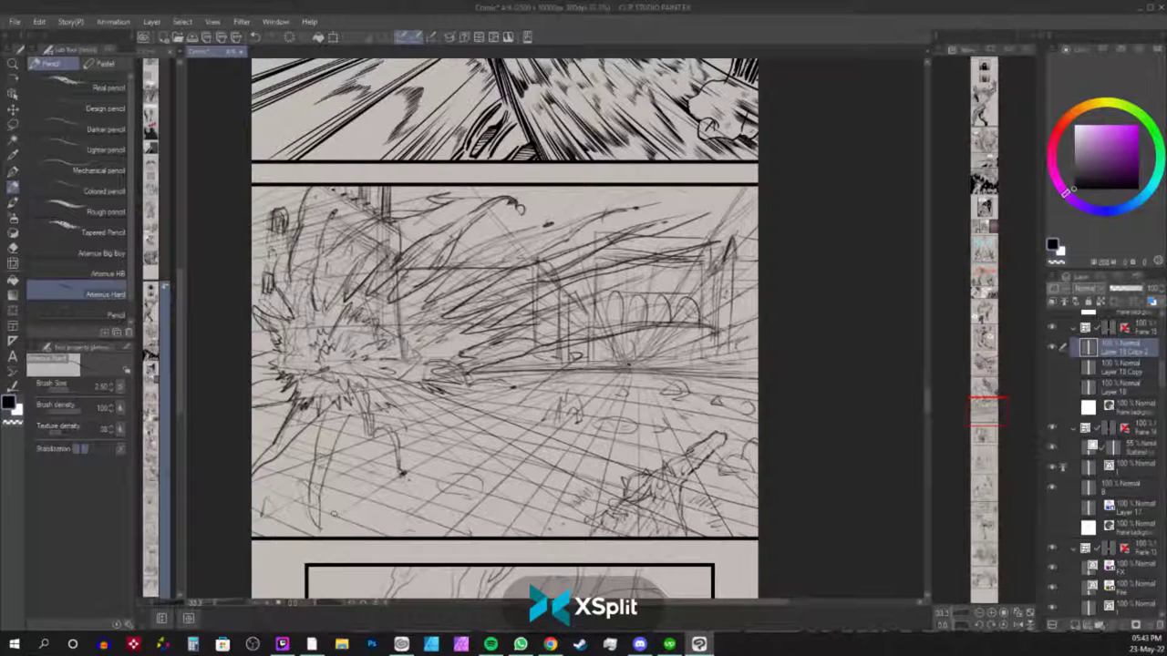
Draw a dense fan of straight rays from the blast's base across the ground, and scribble rough debris beside the foreground figure.
{"action": "scroll", "coordinate": [334, 514], "scroll_direction": "down", "scroll_amount": 3}
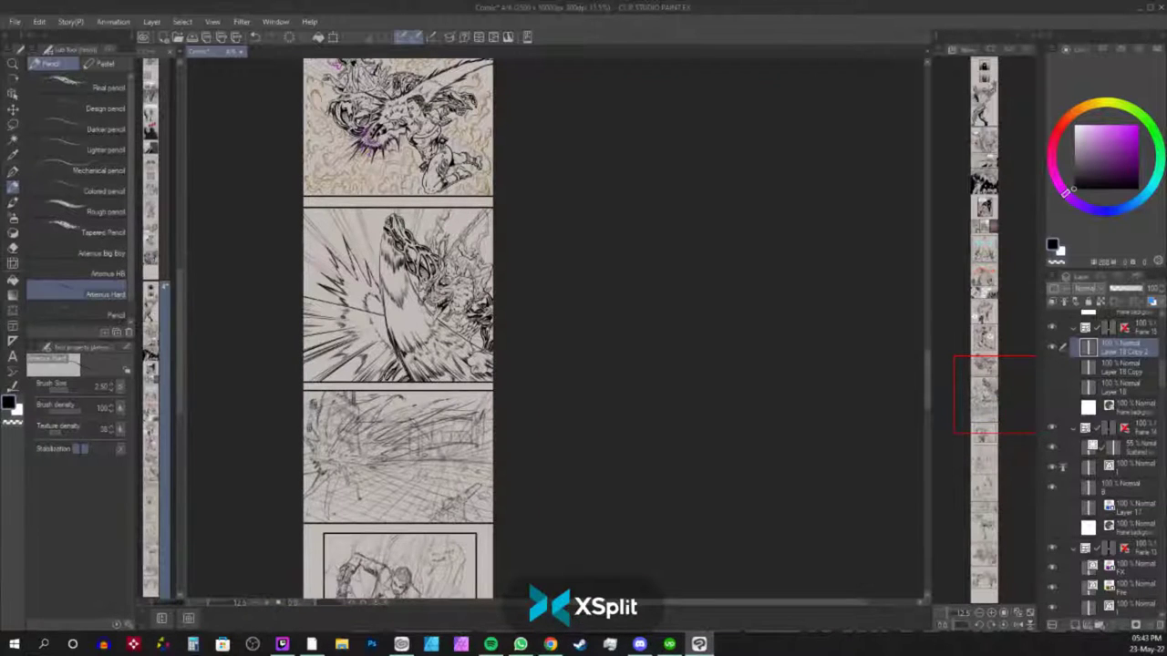
{"action": "scroll", "coordinate": [335, 515], "scroll_direction": "up", "scroll_amount": 2}
{"action": "mouse_move", "coordinate": [696, 444]}
{"action": "left_mouse_down"}
{"action": "mouse_move", "coordinate": [736, 339]}
{"action": "mouse_move", "coordinate": [698, 449]}
{"action": "mouse_move", "coordinate": [683, 552]}
{"action": "left_mouse_up"}
{"action": "left_click_drag", "start_coordinate": [477, 506], "coordinate": [446, 408]}
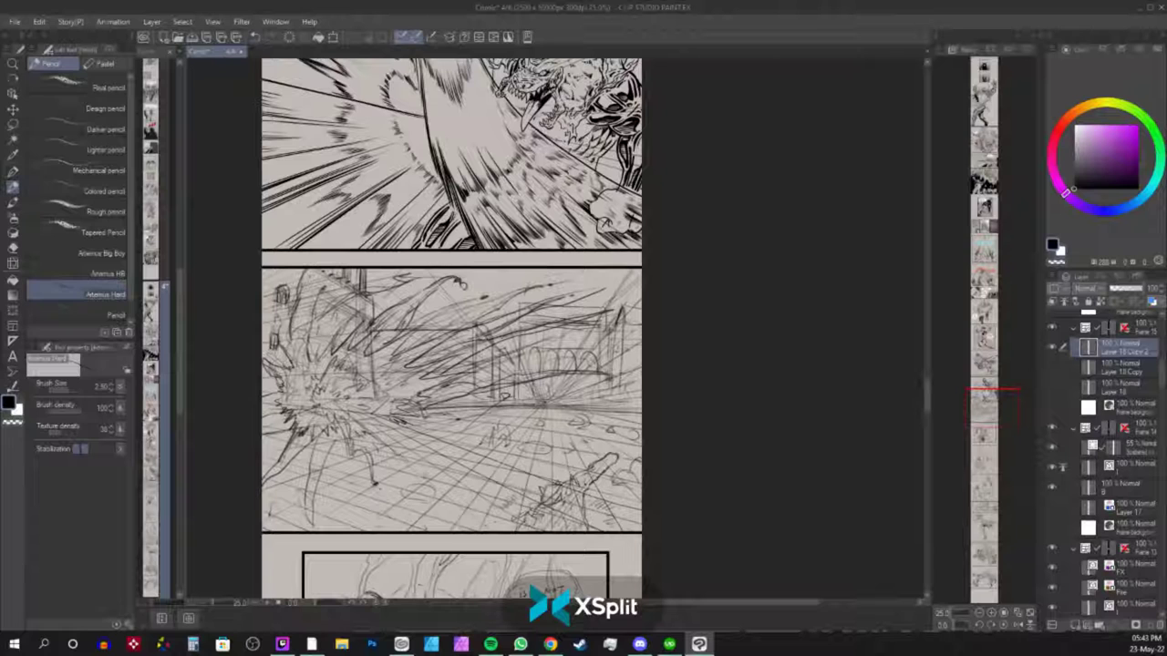
{"action": "left_click_drag", "start_coordinate": [456, 460], "coordinate": [490, 478]}
{"action": "mouse_move", "coordinate": [411, 437]}
{"action": "left_mouse_down"}
{"action": "mouse_move", "coordinate": [509, 468]}
{"action": "mouse_move", "coordinate": [487, 465]}
{"action": "left_mouse_up"}
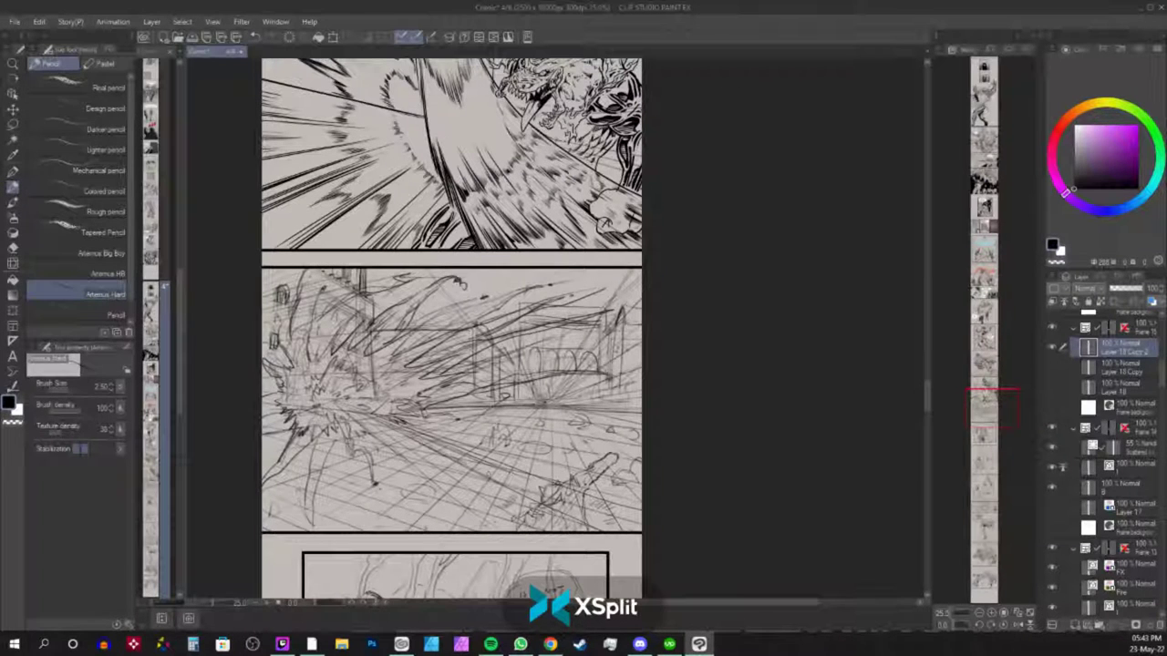
{"action": "mouse_move", "coordinate": [383, 425]}
{"action": "left_mouse_down"}
{"action": "mouse_move", "coordinate": [476, 474]}
{"action": "mouse_move", "coordinate": [482, 492]}
{"action": "mouse_move", "coordinate": [429, 465]}
{"action": "mouse_move", "coordinate": [481, 505]}
{"action": "left_mouse_up"}
{"action": "mouse_move", "coordinate": [352, 412]}
{"action": "left_mouse_down"}
{"action": "mouse_move", "coordinate": [463, 496]}
{"action": "mouse_move", "coordinate": [467, 462]}
{"action": "left_mouse_up"}
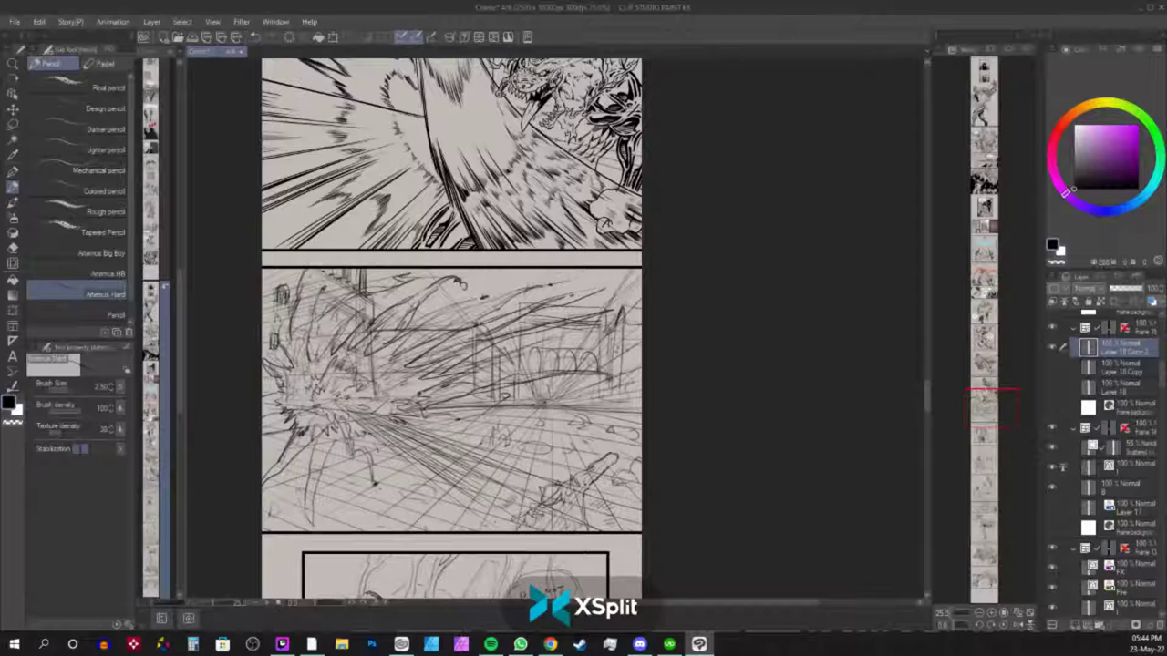
{"action": "left_click_drag", "start_coordinate": [407, 432], "coordinate": [487, 466]}
{"action": "left_click_drag", "start_coordinate": [380, 419], "coordinate": [488, 465]}
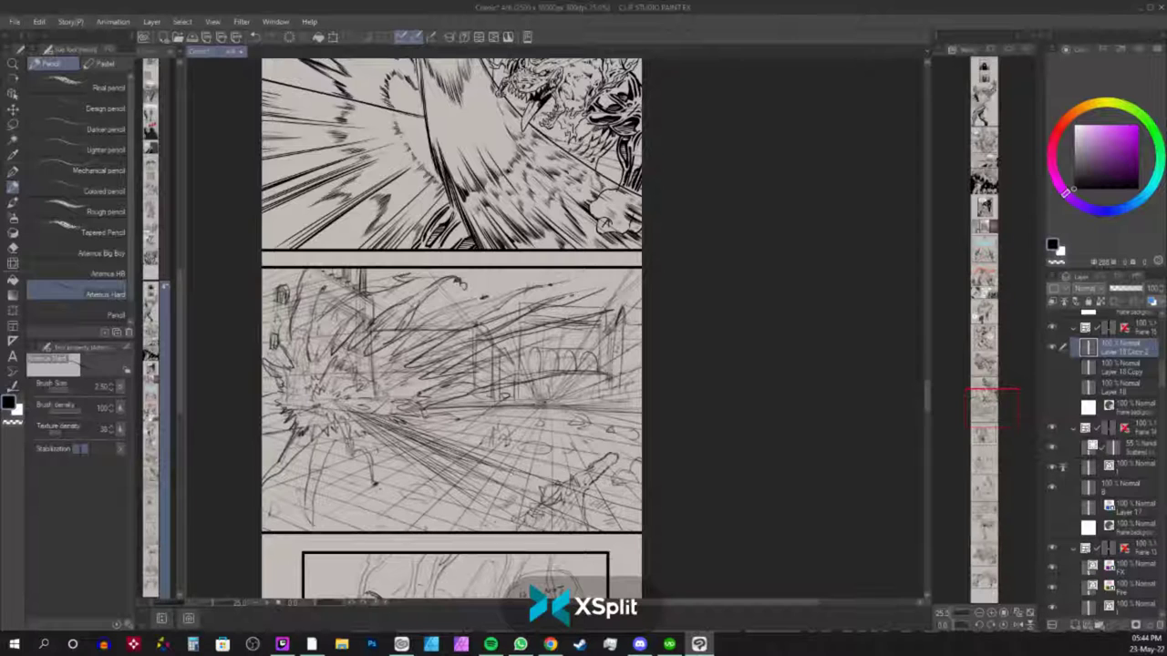
{"action": "left_click_drag", "start_coordinate": [379, 426], "coordinate": [448, 465]}
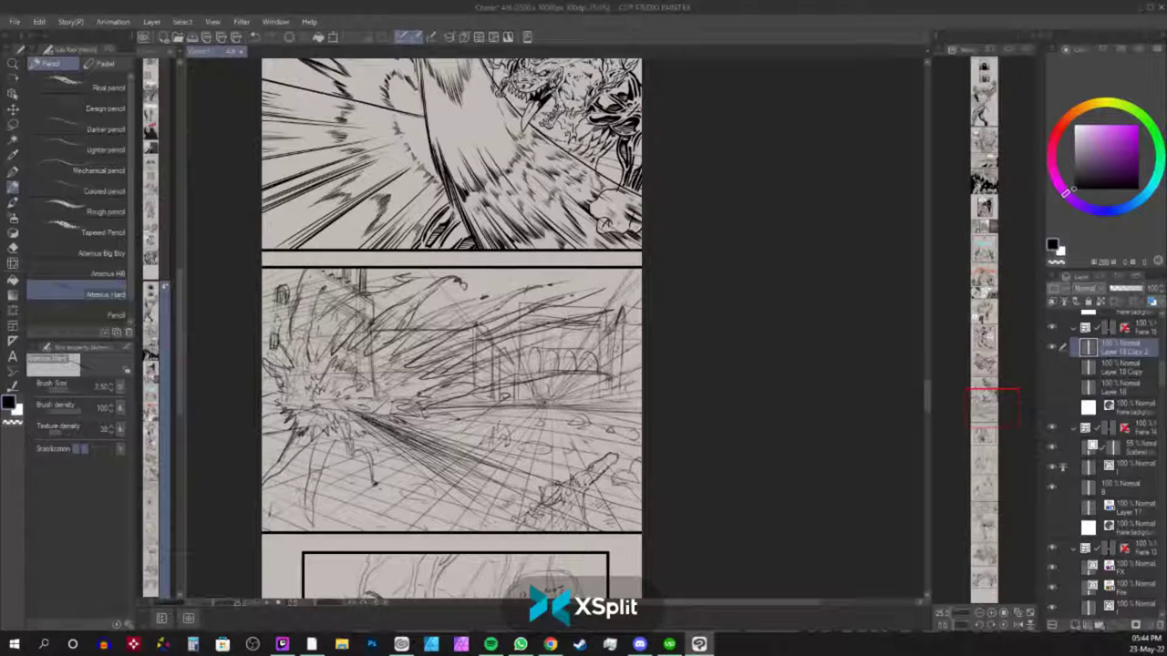
{"action": "left_click_drag", "start_coordinate": [379, 425], "coordinate": [448, 480]}
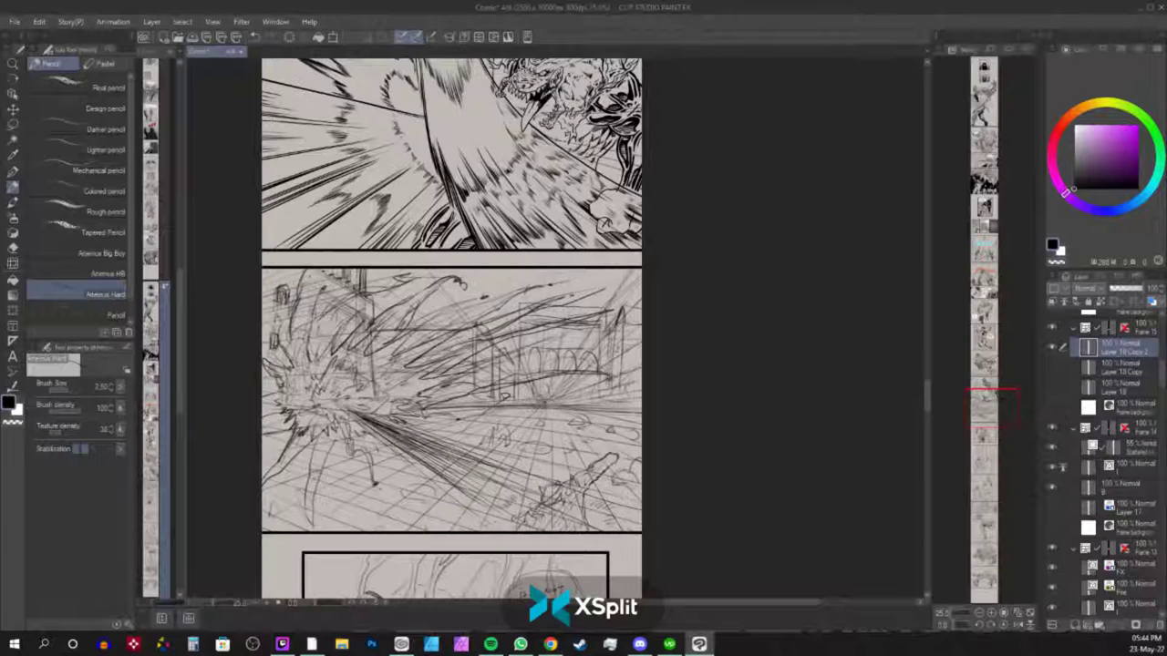
{"action": "mouse_move", "coordinate": [505, 487]}
{"action": "left_mouse_down"}
{"action": "mouse_move", "coordinate": [515, 447]}
{"action": "mouse_move", "coordinate": [538, 469]}
{"action": "mouse_move", "coordinate": [489, 518]}
{"action": "left_mouse_up"}
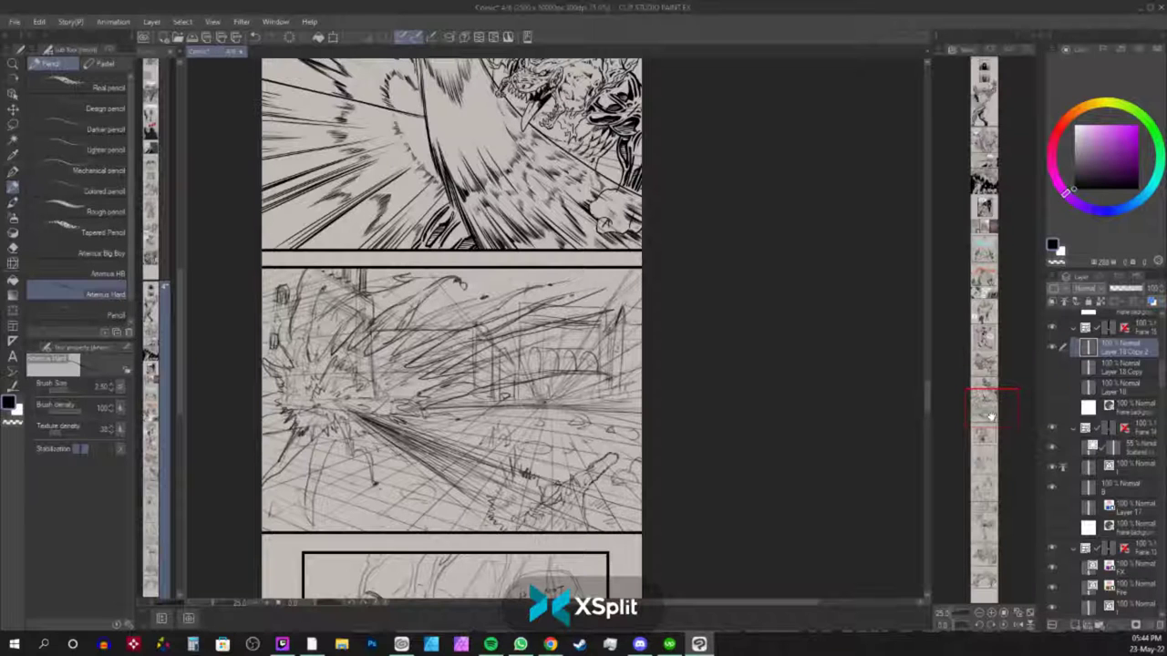
Examine the panels above and below the explosion panel to compare their staging and poses with the sketch.
{"action": "scroll", "coordinate": [987, 415], "scroll_direction": "down", "scroll_amount": 5}
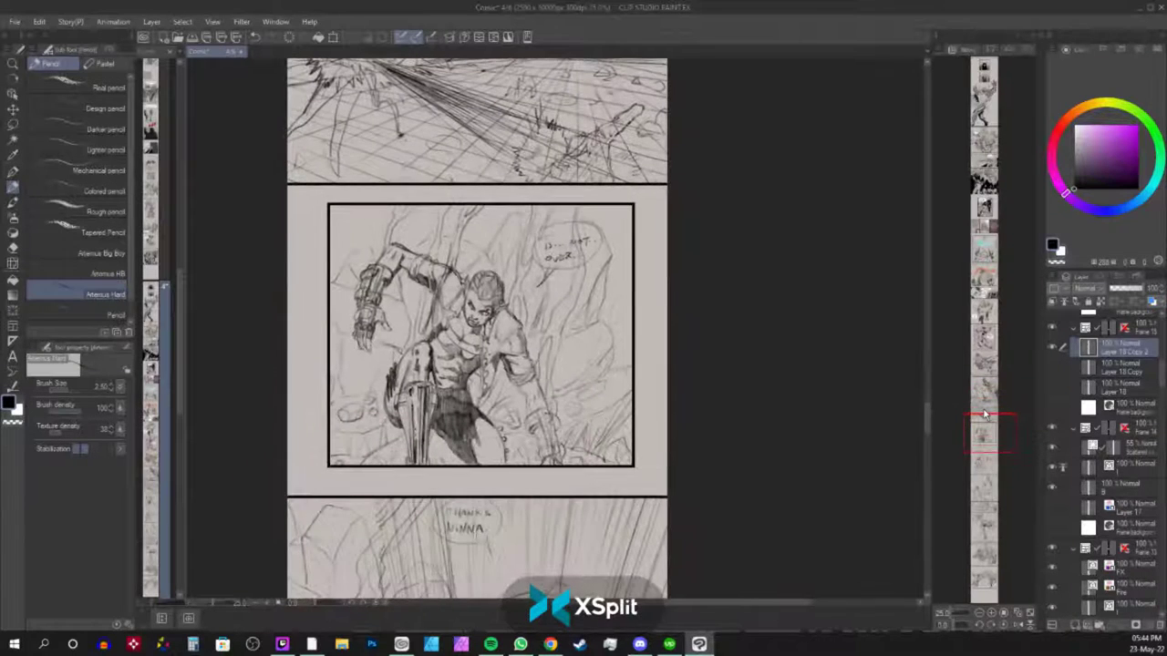
{"action": "mouse_move", "coordinate": [984, 415]}
{"action": "left_mouse_down"}
{"action": "mouse_move", "coordinate": [993, 393]}
{"action": "mouse_move", "coordinate": [981, 356]}
{"action": "left_mouse_up"}
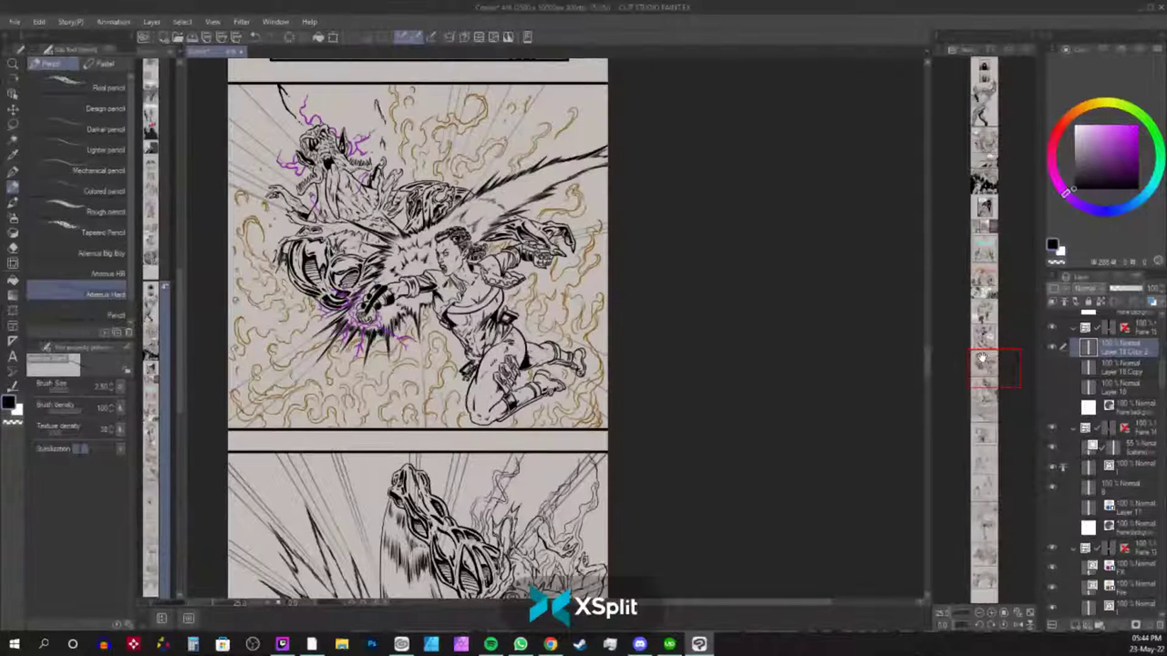
{"action": "left_click_drag", "start_coordinate": [982, 358], "coordinate": [976, 369]}
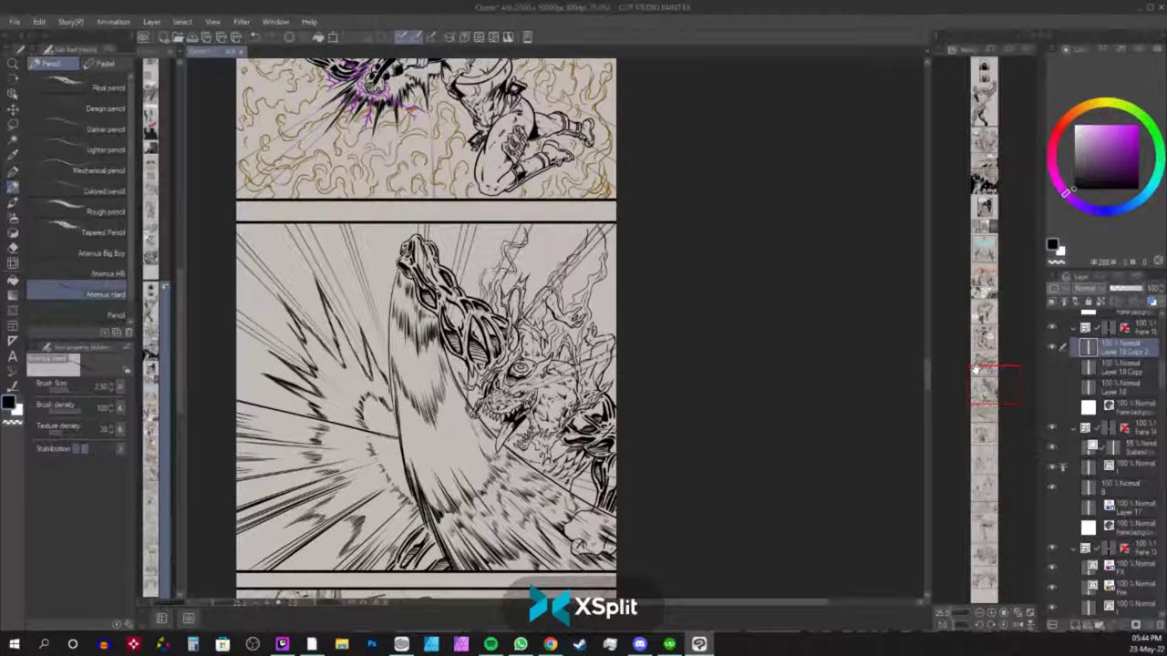
{"action": "left_click_drag", "start_coordinate": [975, 369], "coordinate": [975, 394]}
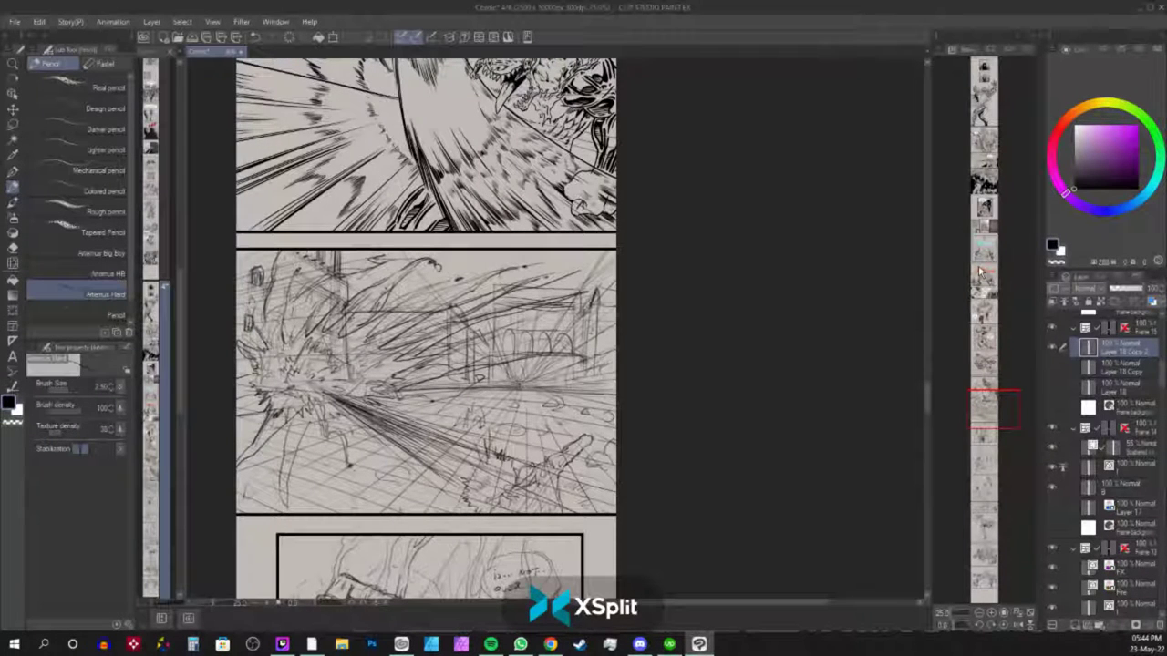
{"action": "left_click_drag", "start_coordinate": [992, 406], "coordinate": [990, 420]}
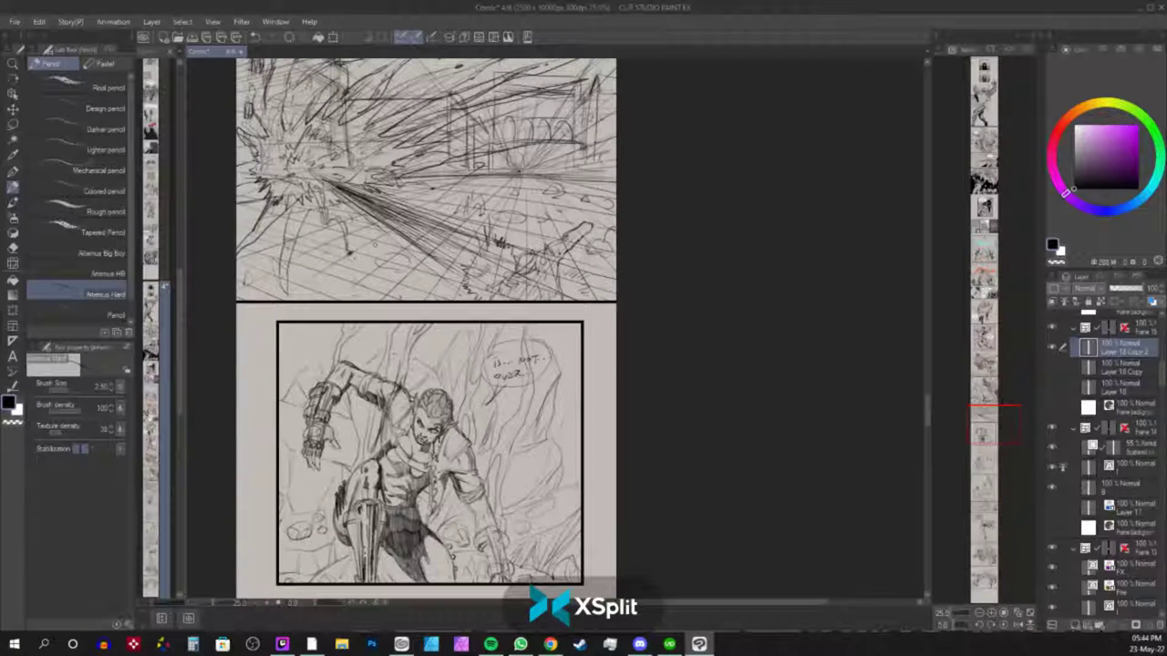
{"action": "mouse_move", "coordinate": [981, 408]}
{"action": "left_mouse_down"}
{"action": "mouse_move", "coordinate": [996, 481]}
{"action": "mouse_move", "coordinate": [994, 445]}
{"action": "mouse_move", "coordinate": [969, 401]}
{"action": "left_mouse_up"}
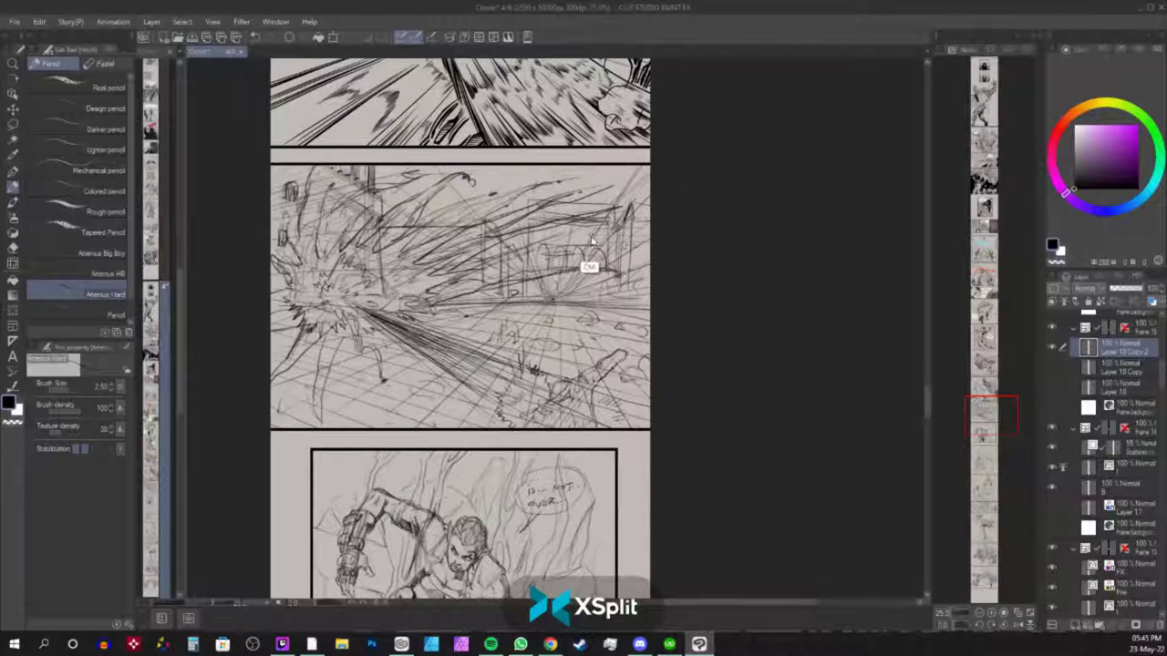
Rotate the canvas, erase the arches and construction lines on the central building's facade, and return to the pencil.
{"action": "key", "text": "shift+space"}
{"action": "mouse_move", "coordinate": [693, 392]}
{"action": "left_mouse_down"}
{"action": "mouse_move", "coordinate": [706, 336]}
{"action": "mouse_move", "coordinate": [686, 253]}
{"action": "left_mouse_up"}
{"action": "key", "text": "e"}
{"action": "mouse_move", "coordinate": [505, 274]}
{"action": "left_mouse_down"}
{"action": "mouse_move", "coordinate": [514, 254]}
{"action": "mouse_move", "coordinate": [516, 270]}
{"action": "mouse_move", "coordinate": [490, 260]}
{"action": "mouse_move", "coordinate": [549, 269]}
{"action": "mouse_move", "coordinate": [516, 308]}
{"action": "mouse_move", "coordinate": [537, 291]}
{"action": "mouse_move", "coordinate": [509, 268]}
{"action": "mouse_move", "coordinate": [497, 228]}
{"action": "mouse_move", "coordinate": [463, 275]}
{"action": "mouse_move", "coordinate": [505, 221]}
{"action": "left_mouse_up"}
{"action": "key", "text": "p"}
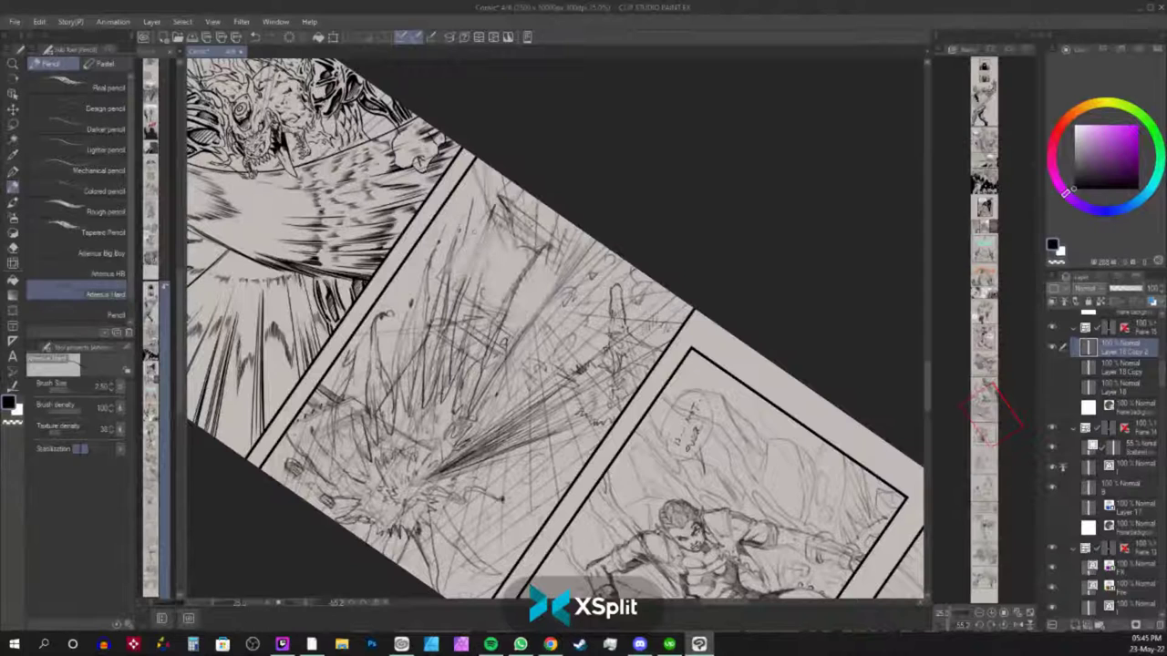
Try to display the grid over the canvas.
{"action": "left_click", "coordinate": [236, 23]}
{"action": "mouse_move", "coordinate": [213, 21]}
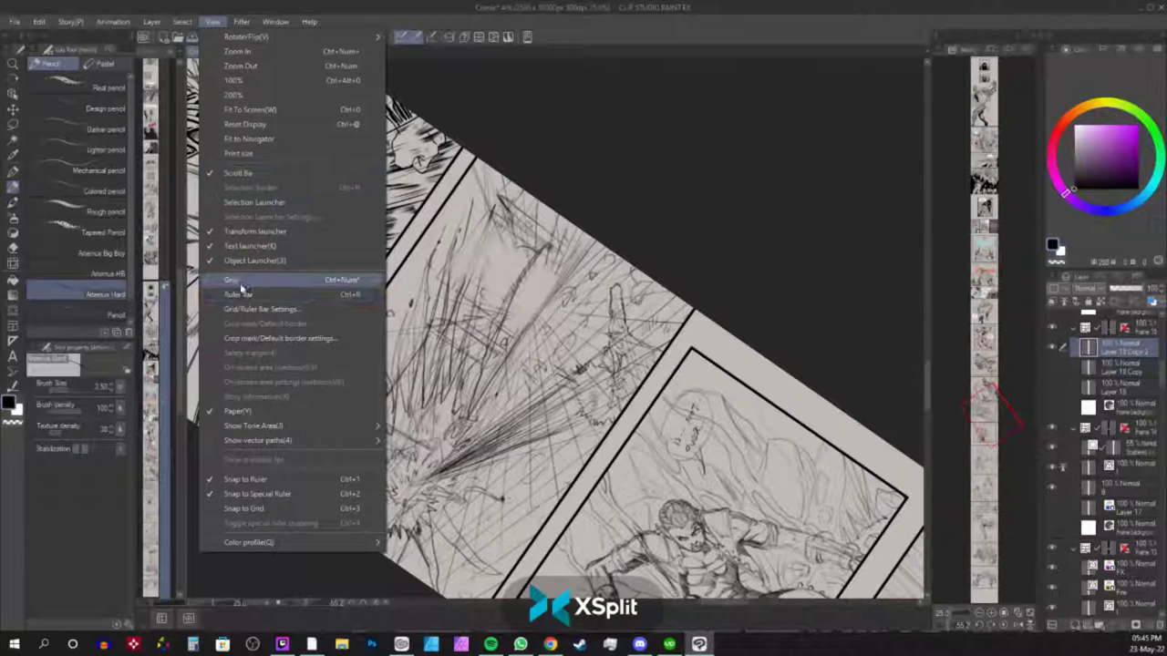
{"action": "left_click", "coordinate": [246, 285]}
{"action": "scroll", "coordinate": [250, 267], "scroll_direction": "up", "scroll_amount": 2}
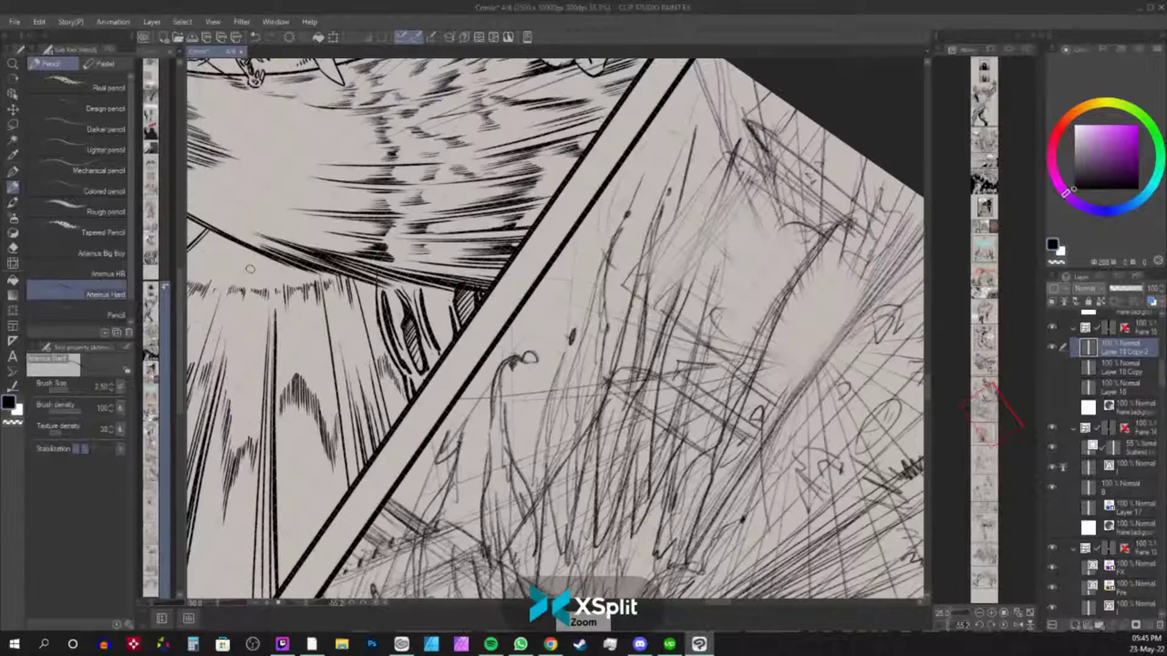
Pencil parallel floor lines across the facade of the central building.
{"action": "left_click_drag", "start_coordinate": [703, 213], "coordinate": [522, 297]}
{"action": "left_click_drag", "start_coordinate": [536, 250], "coordinate": [450, 378]}
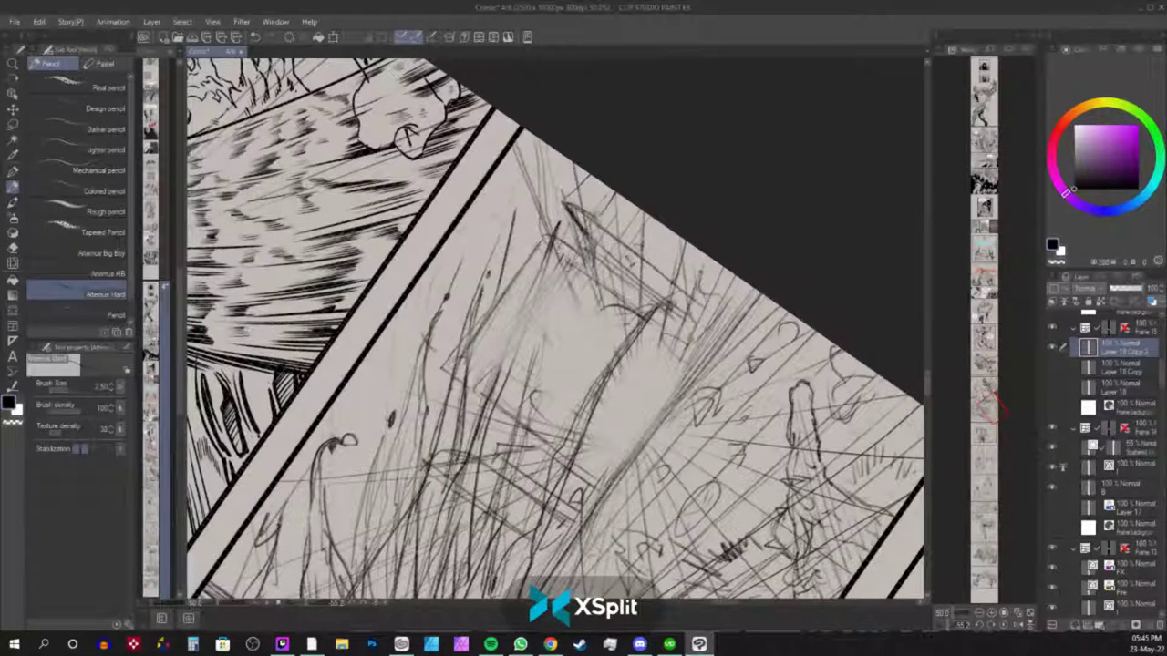
{"action": "left_click_drag", "start_coordinate": [570, 274], "coordinate": [531, 328]}
{"action": "mouse_move", "coordinate": [559, 277]}
{"action": "left_mouse_down"}
{"action": "mouse_move", "coordinate": [474, 397]}
{"action": "mouse_move", "coordinate": [560, 323]}
{"action": "mouse_move", "coordinate": [513, 389]}
{"action": "left_mouse_up"}
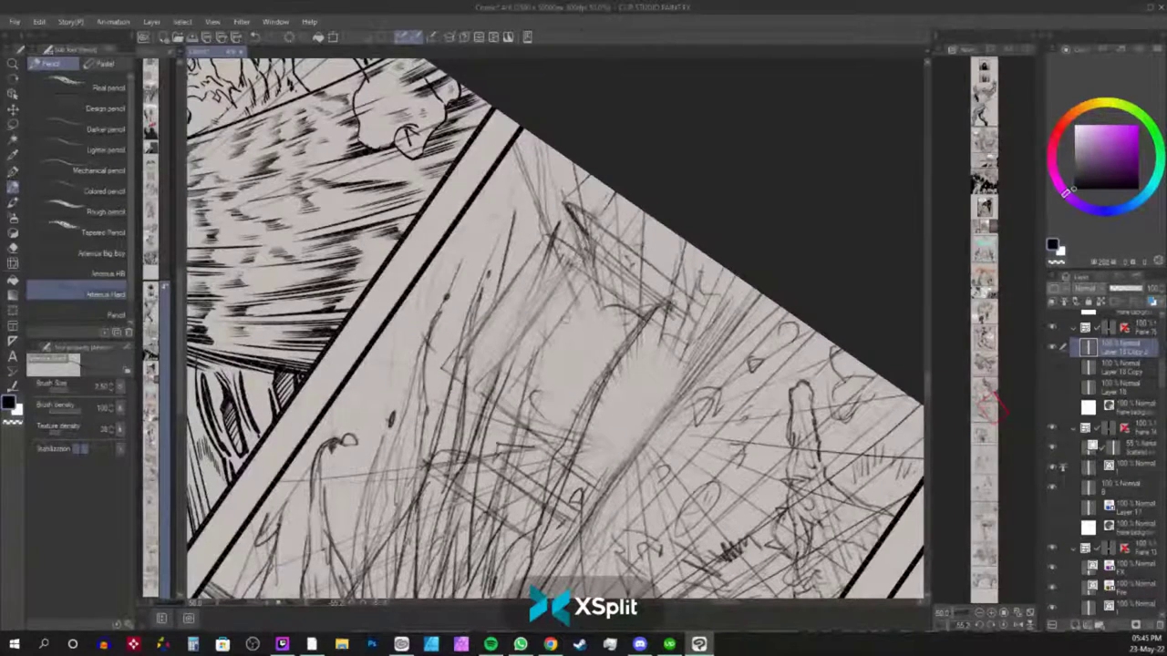
{"action": "left_click_drag", "start_coordinate": [577, 305], "coordinate": [500, 409]}
{"action": "left_click_drag", "start_coordinate": [615, 314], "coordinate": [530, 425]}
{"action": "left_click_drag", "start_coordinate": [675, 338], "coordinate": [573, 465]}
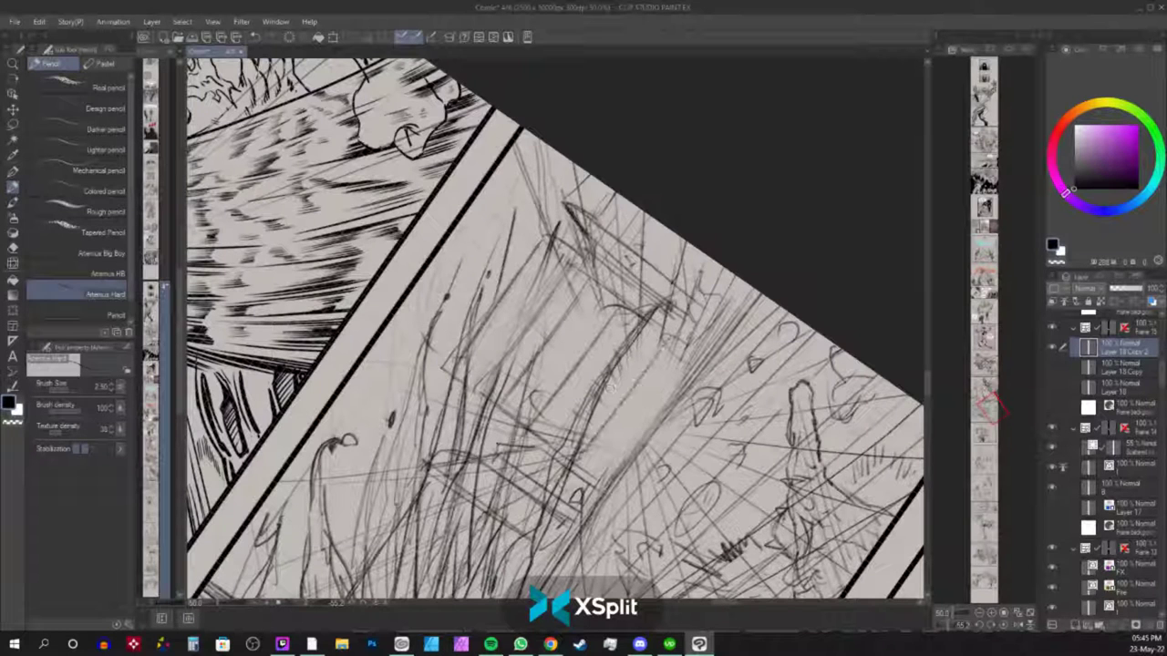
{"action": "left_click_drag", "start_coordinate": [638, 369], "coordinate": [585, 441]}
Sketch rows of small arched windows and short ticks between the central building's floor lines, up to the top storey.
{"action": "mouse_move", "coordinate": [547, 363]}
{"action": "left_mouse_down"}
{"action": "mouse_move", "coordinate": [563, 363]}
{"action": "mouse_move", "coordinate": [554, 370]}
{"action": "mouse_move", "coordinate": [580, 335]}
{"action": "mouse_move", "coordinate": [558, 372]}
{"action": "mouse_move", "coordinate": [565, 385]}
{"action": "mouse_move", "coordinate": [521, 405]}
{"action": "mouse_move", "coordinate": [540, 392]}
{"action": "left_mouse_up"}
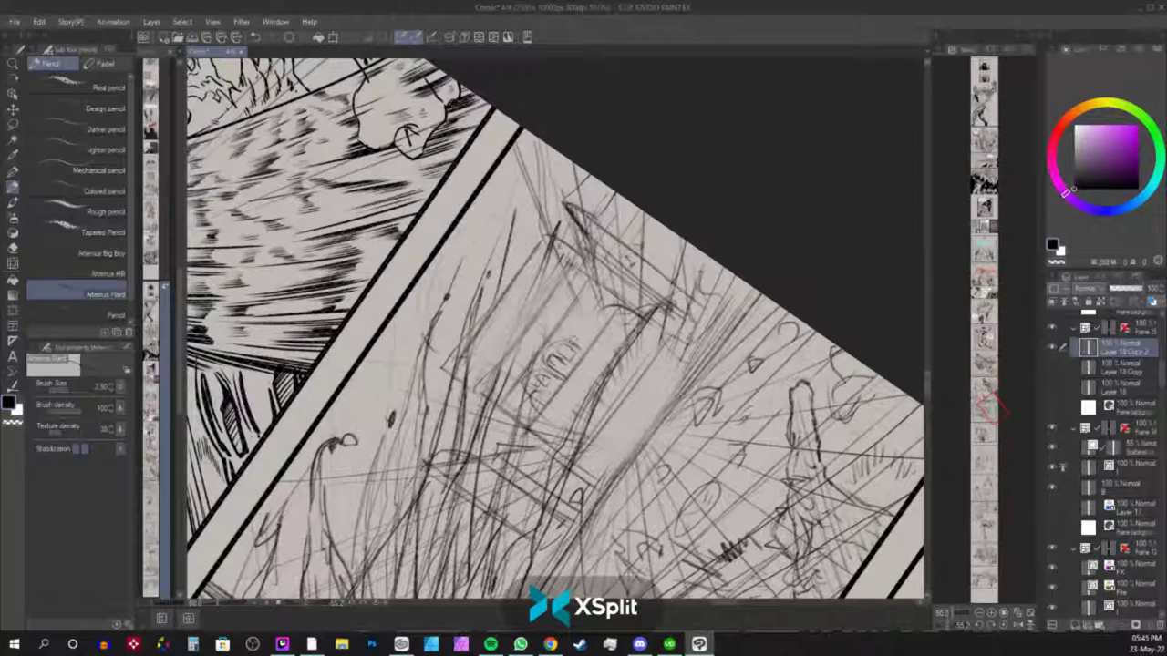
{"action": "left_click_drag", "start_coordinate": [564, 354], "coordinate": [613, 294]}
{"action": "mouse_move", "coordinate": [527, 394]}
{"action": "left_mouse_down"}
{"action": "mouse_move", "coordinate": [505, 407]}
{"action": "mouse_move", "coordinate": [525, 416]}
{"action": "mouse_move", "coordinate": [538, 398]}
{"action": "left_mouse_up"}
{"action": "mouse_move", "coordinate": [578, 339]}
{"action": "left_mouse_down"}
{"action": "mouse_move", "coordinate": [599, 301]}
{"action": "mouse_move", "coordinate": [563, 400]}
{"action": "left_mouse_up"}
{"action": "mouse_move", "coordinate": [536, 440]}
{"action": "left_mouse_down"}
{"action": "mouse_move", "coordinate": [620, 326]}
{"action": "mouse_move", "coordinate": [574, 401]}
{"action": "mouse_move", "coordinate": [591, 402]}
{"action": "left_mouse_up"}
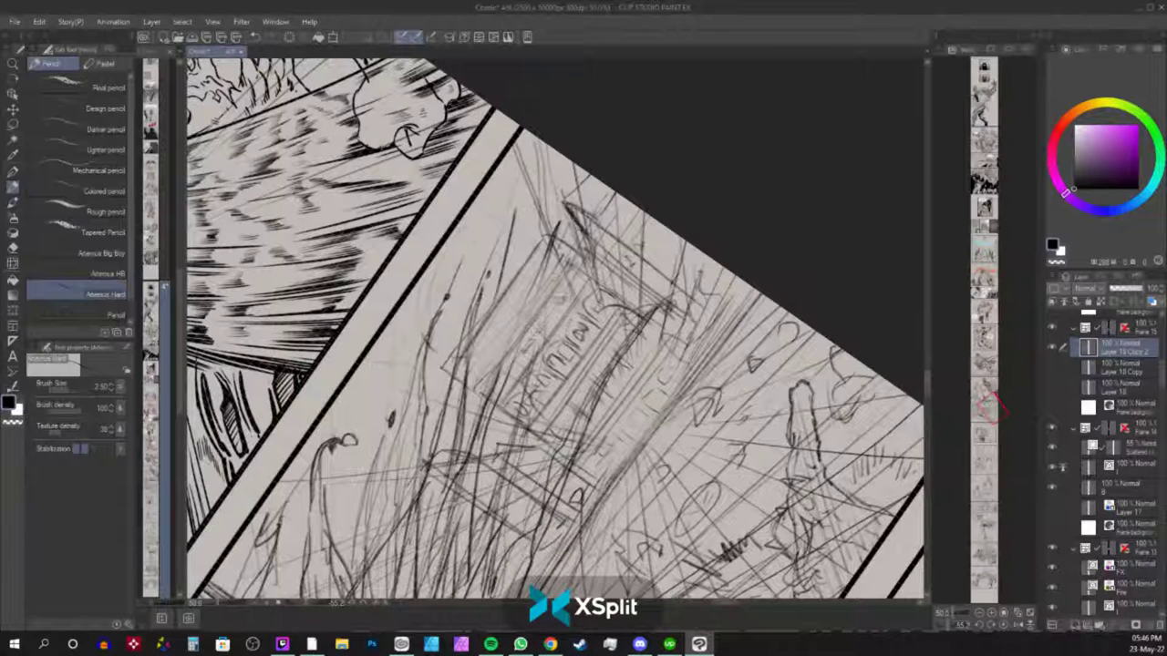
{"action": "mouse_move", "coordinate": [553, 279]}
{"action": "left_mouse_down"}
{"action": "mouse_move", "coordinate": [469, 386]}
{"action": "mouse_move", "coordinate": [477, 376]}
{"action": "mouse_move", "coordinate": [465, 363]}
{"action": "mouse_move", "coordinate": [487, 368]}
{"action": "left_mouse_up"}
{"action": "left_click_drag", "start_coordinate": [544, 254], "coordinate": [469, 348]}
{"action": "mouse_move", "coordinate": [529, 270]}
{"action": "left_mouse_down"}
{"action": "mouse_move", "coordinate": [483, 328]}
{"action": "mouse_move", "coordinate": [494, 352]}
{"action": "mouse_move", "coordinate": [497, 341]}
{"action": "left_mouse_up"}
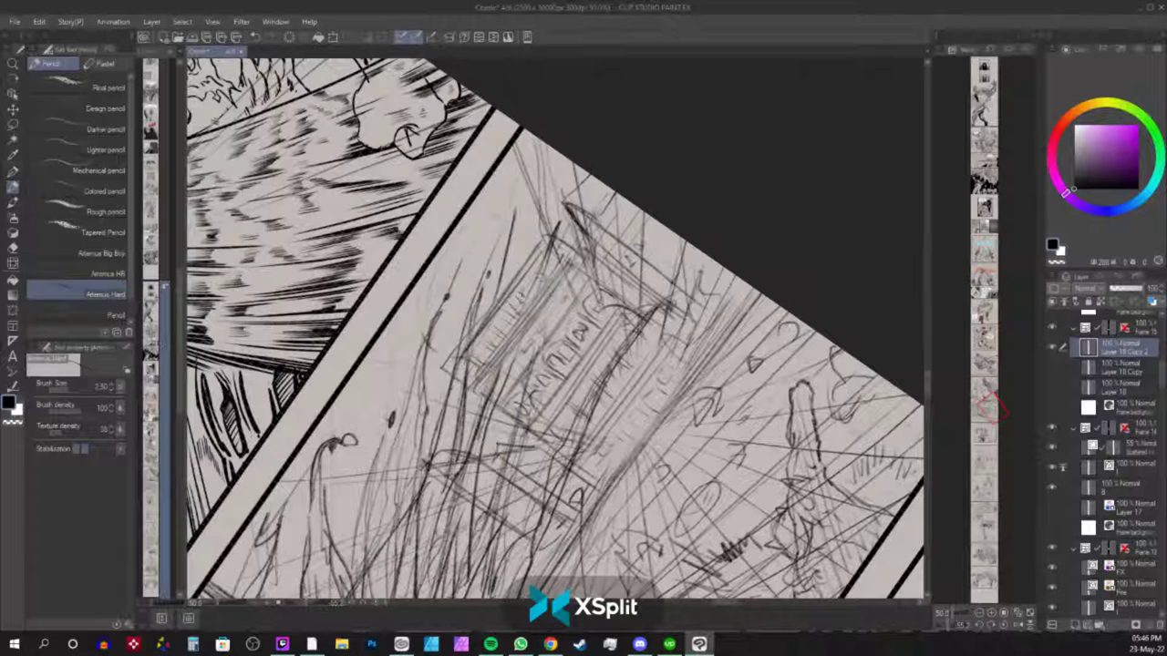
{"action": "key", "text": "bracketright"}
{"action": "key", "text": "bracketright"}
{"action": "key", "text": "bracketright"}
{"action": "key", "text": "bracketleft"}
{"action": "key", "text": "bracketleft"}
{"action": "key", "text": "bracketleft"}
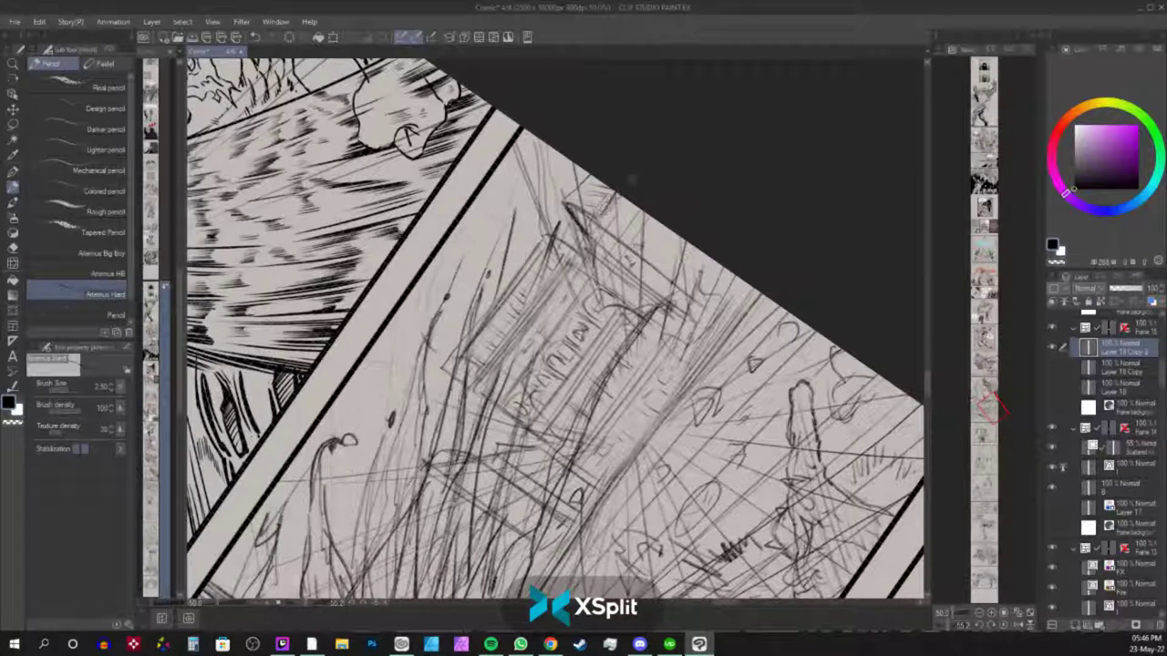
Add rough strokes to the building at the panel's right edge and rotate the canvas back upright.
{"action": "mouse_move", "coordinate": [628, 213]}
{"action": "left_mouse_down"}
{"action": "mouse_move", "coordinate": [623, 225]}
{"action": "mouse_move", "coordinate": [659, 236]}
{"action": "mouse_move", "coordinate": [675, 258]}
{"action": "left_mouse_up"}
{"action": "key", "text": "r"}
{"action": "left_click_drag", "start_coordinate": [720, 248], "coordinate": [735, 396]}
{"action": "key", "text": "p"}
{"action": "left_click_drag", "start_coordinate": [673, 478], "coordinate": [712, 367]}
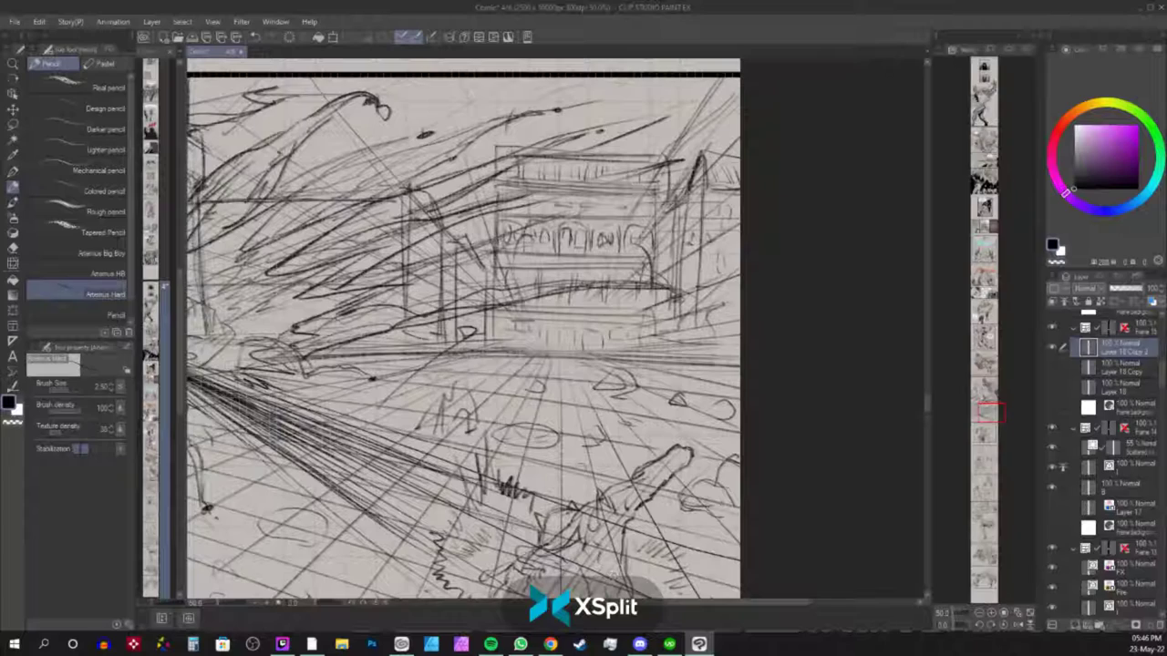
Sketch angular rubble chunks across the ground below the blast, towards the panel's lower border.
{"action": "mouse_move", "coordinate": [567, 444]}
{"action": "left_mouse_down"}
{"action": "mouse_move", "coordinate": [669, 344]}
{"action": "mouse_move", "coordinate": [725, 310]}
{"action": "mouse_move", "coordinate": [620, 324]}
{"action": "mouse_move", "coordinate": [767, 390]}
{"action": "mouse_move", "coordinate": [847, 363]}
{"action": "mouse_move", "coordinate": [728, 380]}
{"action": "mouse_move", "coordinate": [691, 423]}
{"action": "mouse_move", "coordinate": [770, 419]}
{"action": "mouse_move", "coordinate": [766, 429]}
{"action": "mouse_move", "coordinate": [786, 348]}
{"action": "left_mouse_up"}
{"action": "mouse_move", "coordinate": [488, 485]}
{"action": "left_mouse_down"}
{"action": "mouse_move", "coordinate": [549, 472]}
{"action": "mouse_move", "coordinate": [500, 493]}
{"action": "mouse_move", "coordinate": [567, 514]}
{"action": "left_mouse_up"}
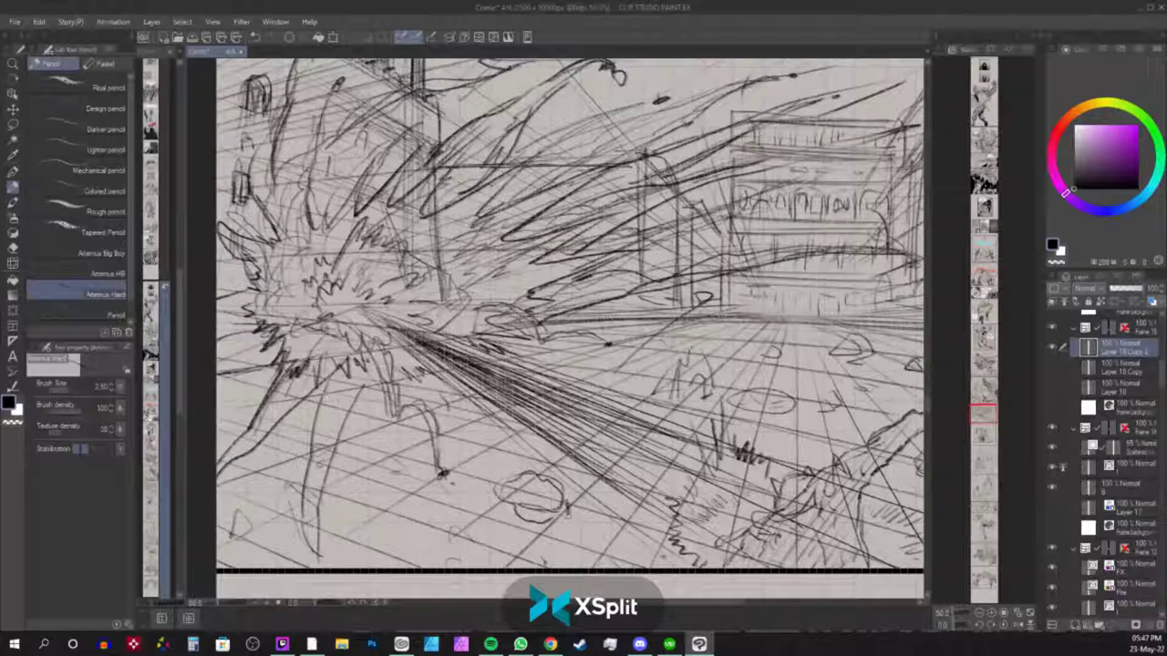
{"action": "mouse_move", "coordinate": [518, 545]}
{"action": "left_mouse_down"}
{"action": "mouse_move", "coordinate": [540, 526]}
{"action": "mouse_move", "coordinate": [521, 552]}
{"action": "left_mouse_up"}
{"action": "mouse_move", "coordinate": [469, 515]}
{"action": "left_mouse_down"}
{"action": "mouse_move", "coordinate": [483, 493]}
{"action": "mouse_move", "coordinate": [500, 533]}
{"action": "mouse_move", "coordinate": [463, 492]}
{"action": "mouse_move", "coordinate": [451, 540]}
{"action": "mouse_move", "coordinate": [478, 525]}
{"action": "mouse_move", "coordinate": [495, 552]}
{"action": "left_mouse_up"}
{"action": "mouse_move", "coordinate": [450, 560]}
{"action": "left_mouse_down"}
{"action": "mouse_move", "coordinate": [489, 558]}
{"action": "mouse_move", "coordinate": [507, 540]}
{"action": "left_mouse_up"}
{"action": "mouse_move", "coordinate": [373, 497]}
{"action": "left_mouse_down"}
{"action": "mouse_move", "coordinate": [385, 480]}
{"action": "mouse_move", "coordinate": [397, 507]}
{"action": "mouse_move", "coordinate": [385, 512]}
{"action": "left_mouse_up"}
{"action": "mouse_move", "coordinate": [491, 441]}
{"action": "left_mouse_down"}
{"action": "mouse_move", "coordinate": [502, 432]}
{"action": "mouse_move", "coordinate": [488, 454]}
{"action": "left_mouse_up"}
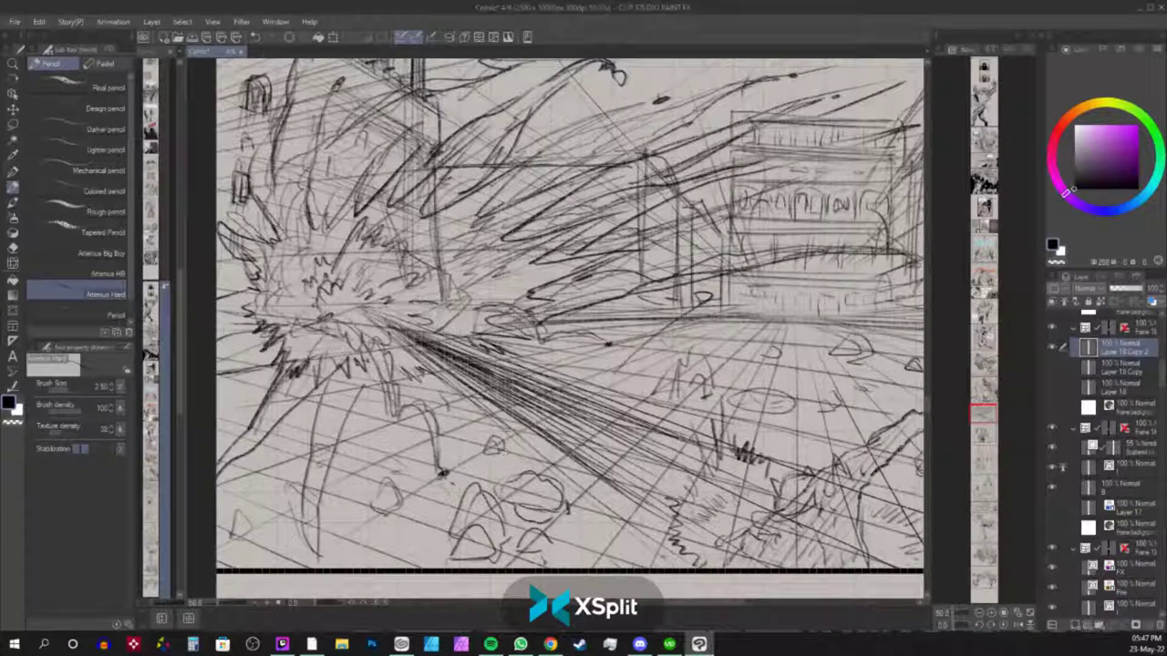
Mark the ground ellipse and add more rubble chunks in the panel's lower-left corner and below the central building.
{"action": "mouse_move", "coordinate": [766, 357]}
{"action": "left_mouse_down"}
{"action": "mouse_move", "coordinate": [770, 345]}
{"action": "mouse_move", "coordinate": [785, 405]}
{"action": "left_mouse_up"}
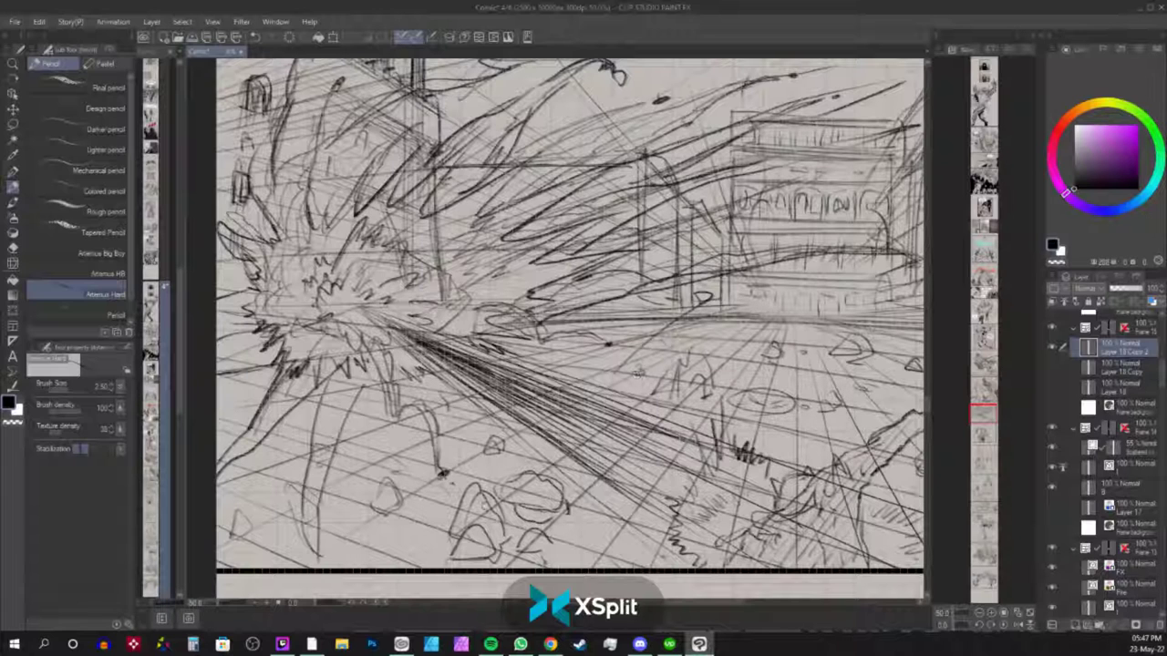
{"action": "left_click_drag", "start_coordinate": [439, 462], "coordinate": [592, 407]}
{"action": "left_click_drag", "start_coordinate": [372, 359], "coordinate": [398, 373]}
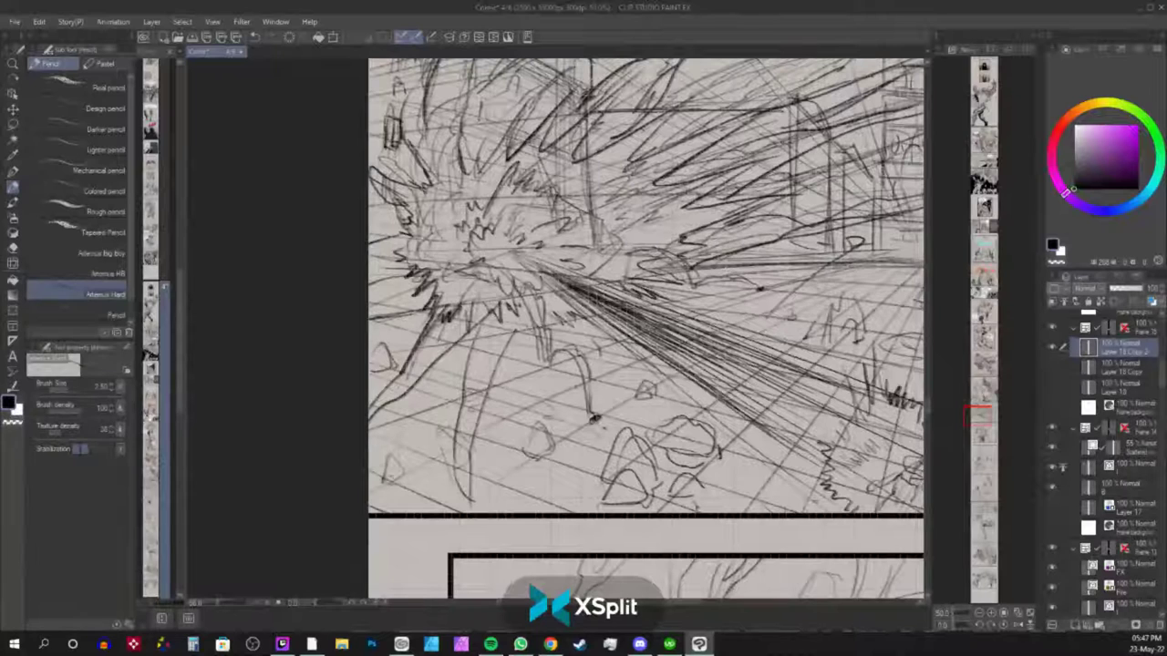
{"action": "mouse_move", "coordinate": [370, 447]}
{"action": "left_mouse_down"}
{"action": "mouse_move", "coordinate": [390, 483]}
{"action": "mouse_move", "coordinate": [433, 507]}
{"action": "left_mouse_up"}
{"action": "left_click_drag", "start_coordinate": [500, 488], "coordinate": [536, 480]}
{"action": "left_click_drag", "start_coordinate": [521, 498], "coordinate": [537, 471]}
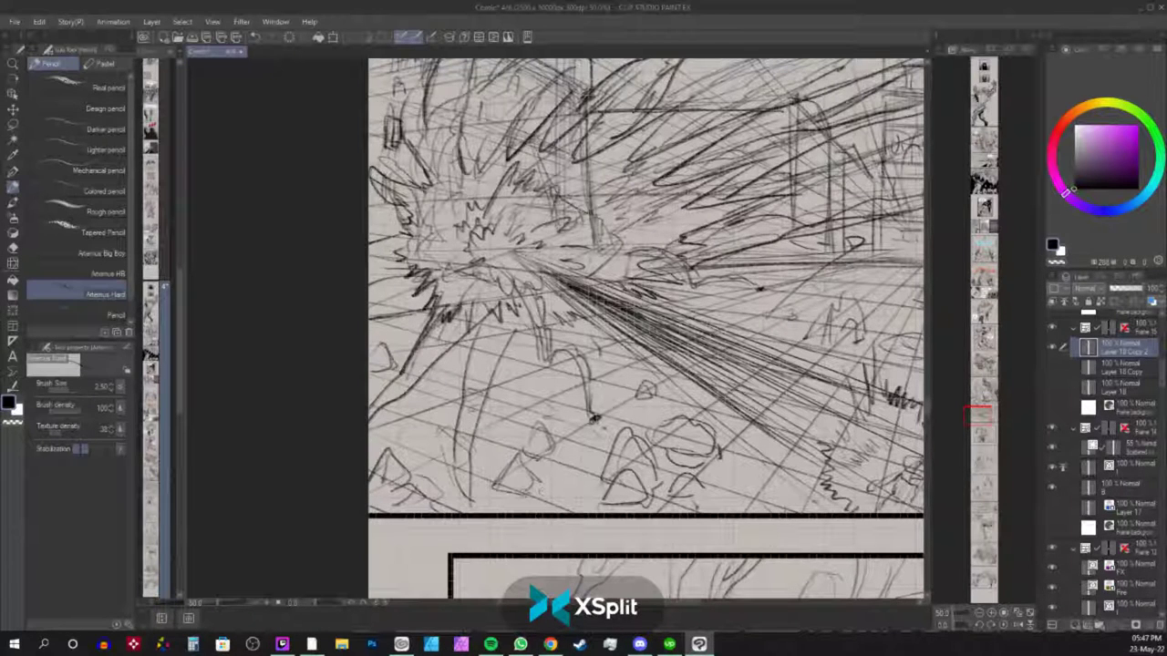
{"action": "mouse_move", "coordinate": [650, 404]}
{"action": "left_mouse_down"}
{"action": "mouse_move", "coordinate": [562, 561]}
{"action": "mouse_move", "coordinate": [424, 550]}
{"action": "mouse_move", "coordinate": [424, 537]}
{"action": "left_mouse_up"}
{"action": "left_click_drag", "start_coordinate": [810, 363], "coordinate": [824, 330]}
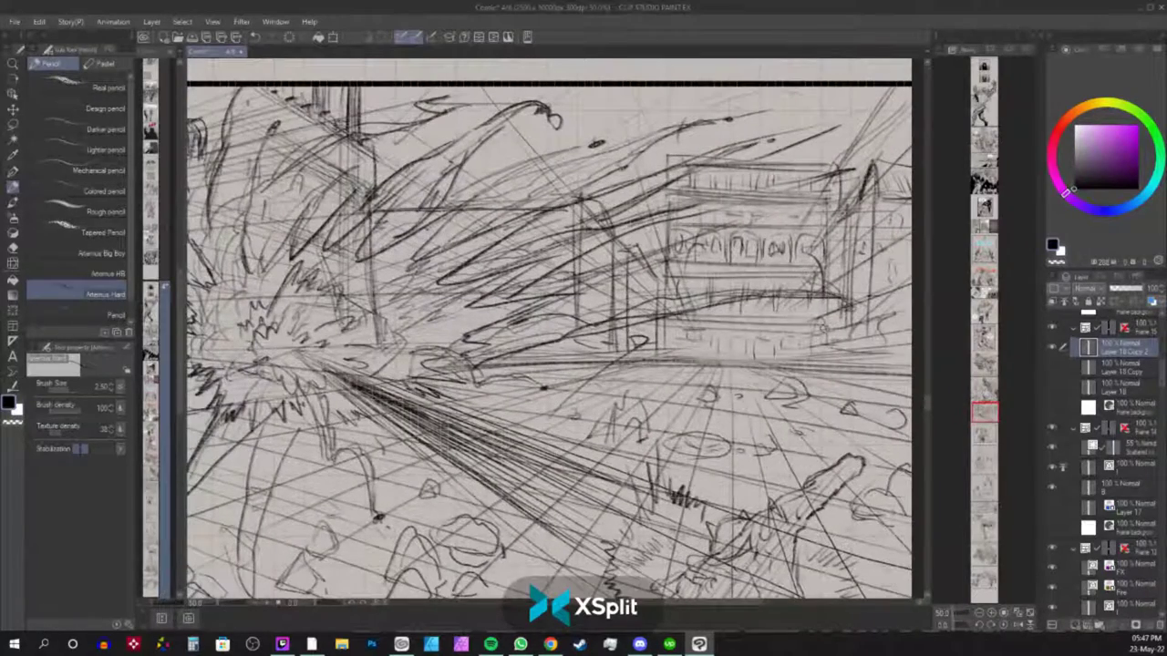
Apply a blue layer colour to the explosion panel's sketch layer.
{"action": "scroll", "coordinate": [823, 328], "scroll_direction": "down", "scroll_amount": 2}
{"action": "scroll", "coordinate": [823, 328], "scroll_direction": "up", "scroll_amount": 1}
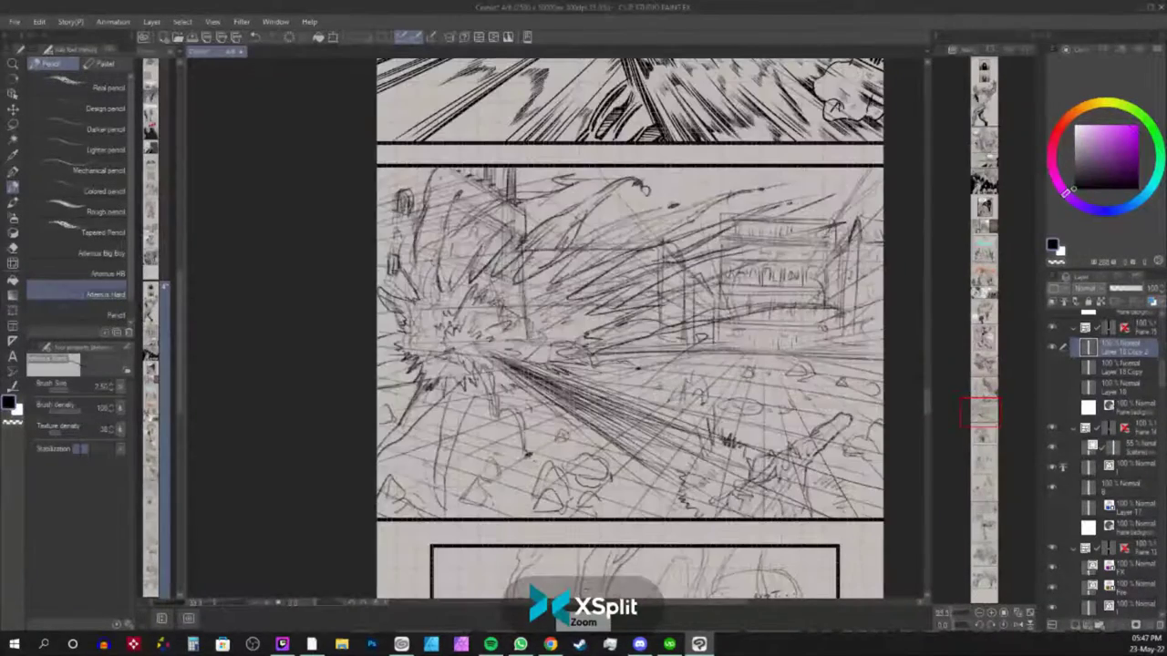
{"action": "left_click", "coordinate": [1152, 302]}
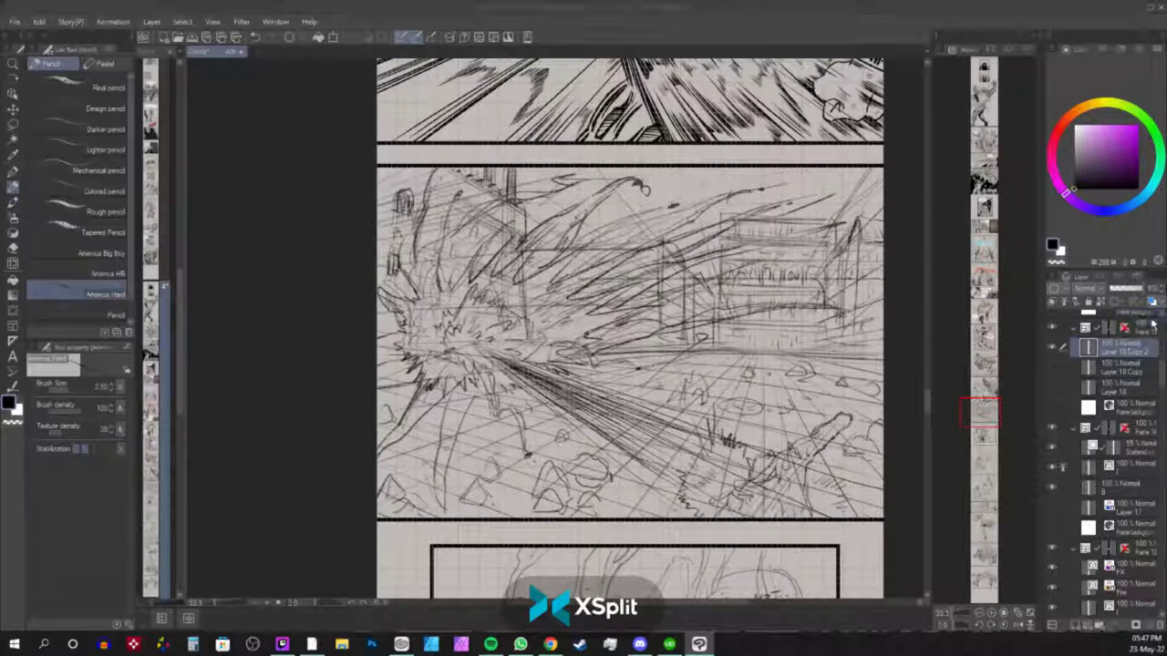
{"action": "left_click", "coordinate": [710, 206]}
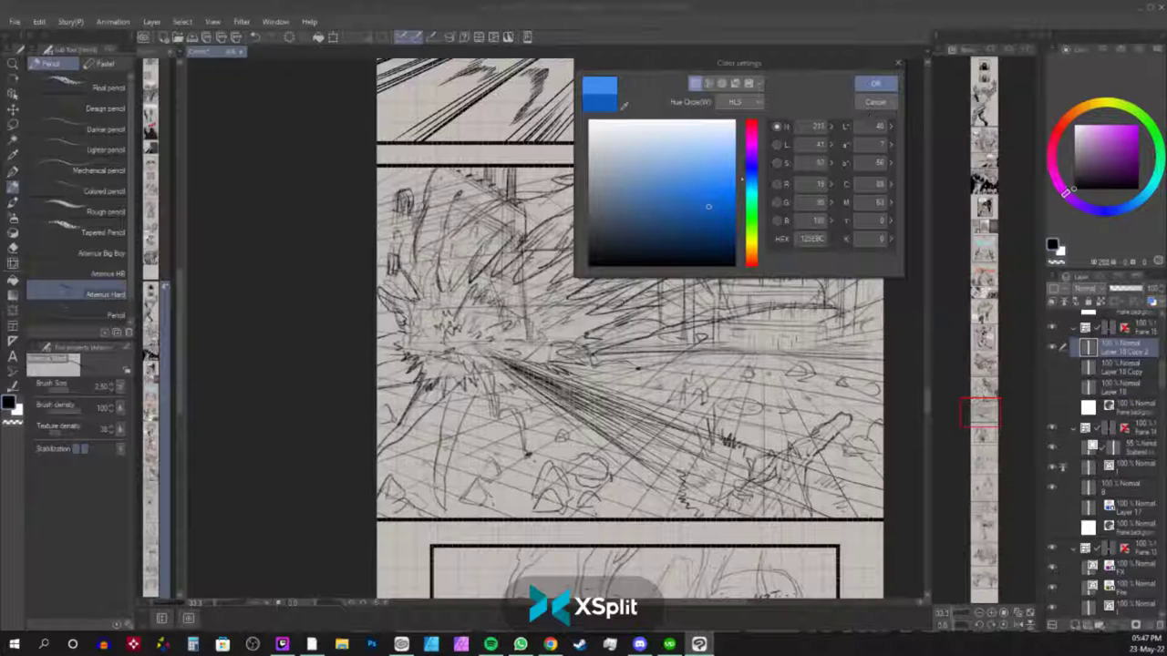
{"action": "left_click", "coordinate": [822, 144]}
{"action": "key", "text": "BackSpace"}
{"action": "type", "text": "0"}
{"action": "type", "text": "5"}
{"action": "left_click", "coordinate": [875, 83]}
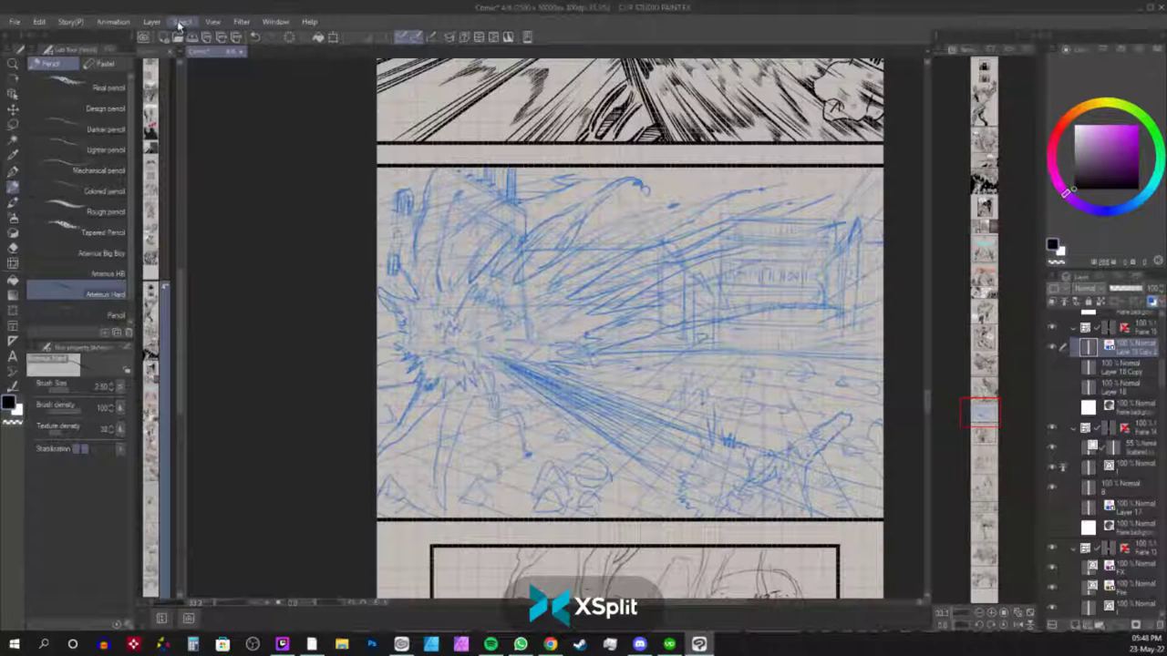
Hide the grid over the canvas.
{"action": "left_click", "coordinate": [242, 21]}
{"action": "mouse_move", "coordinate": [228, 26]}
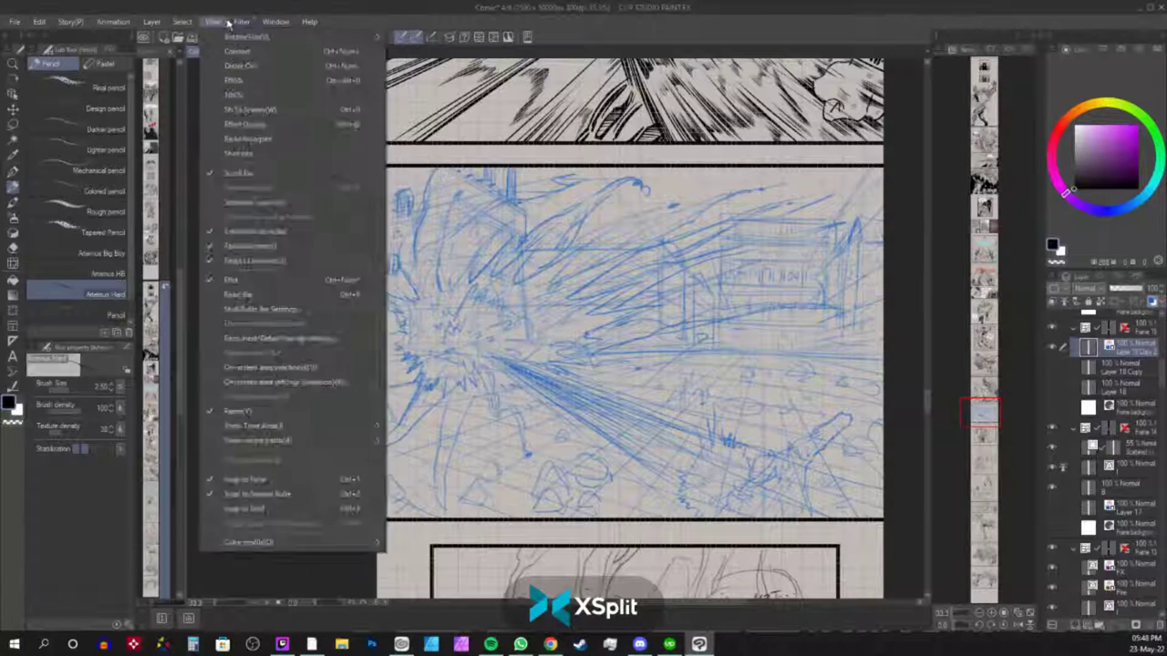
{"action": "left_click", "coordinate": [258, 284]}
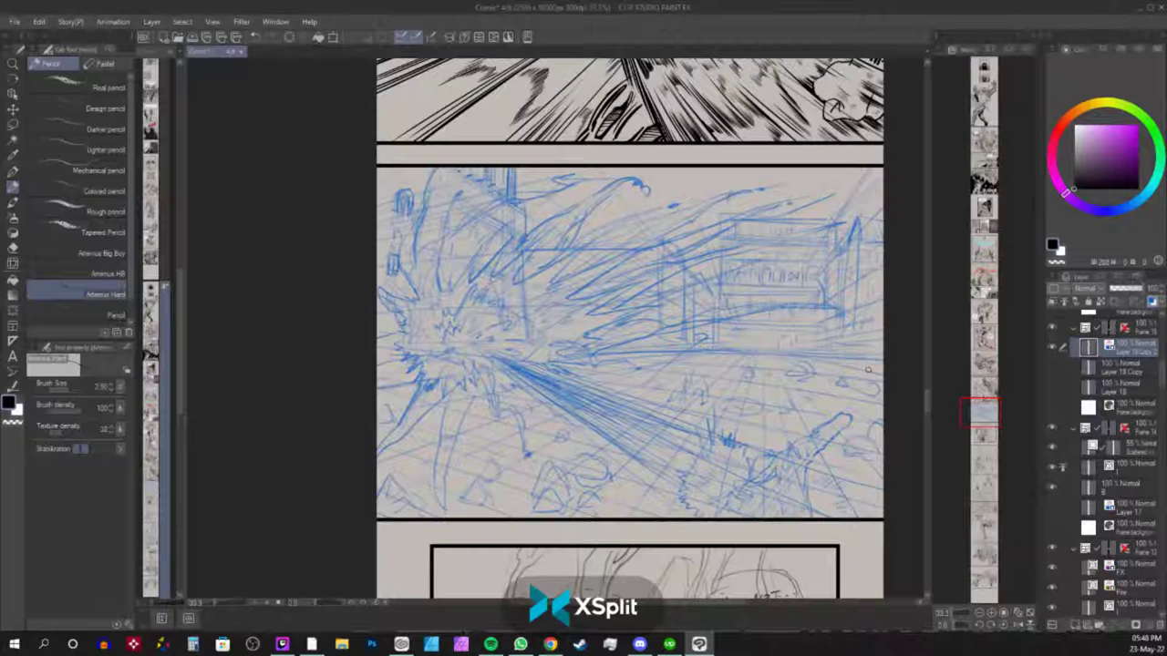
{"action": "left_click_drag", "start_coordinate": [804, 383], "coordinate": [716, 392]}
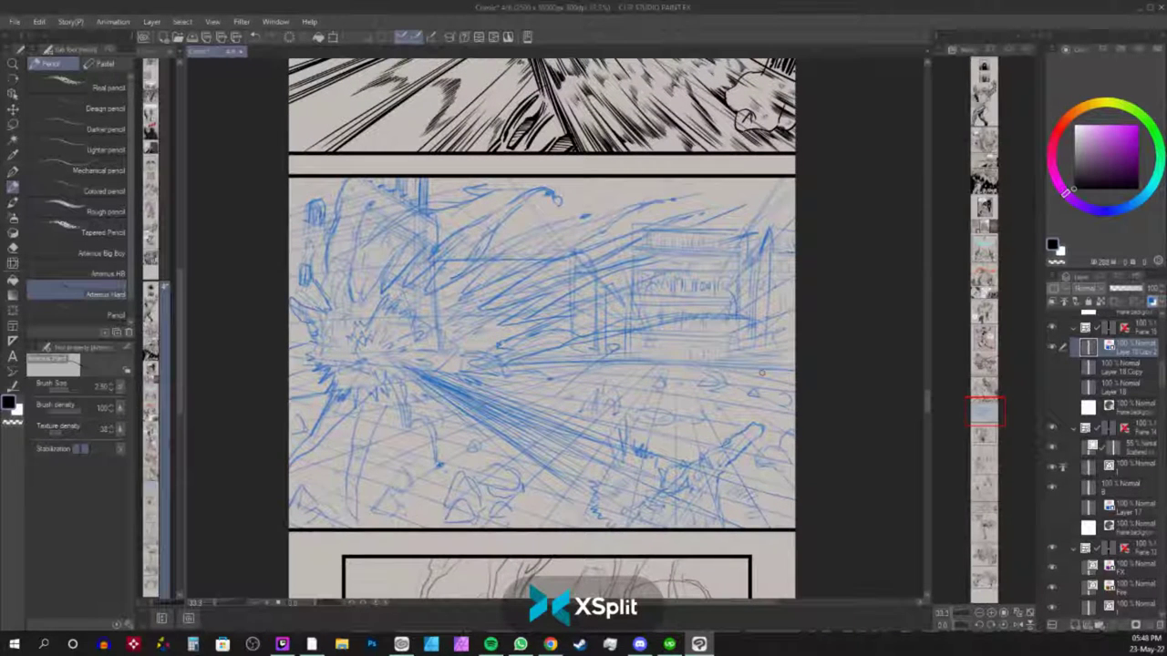
Create a new vector layer above the blue sketch with colour expression, and switch to the G-pen.
{"action": "key", "text": "ctrl+shift+n"}
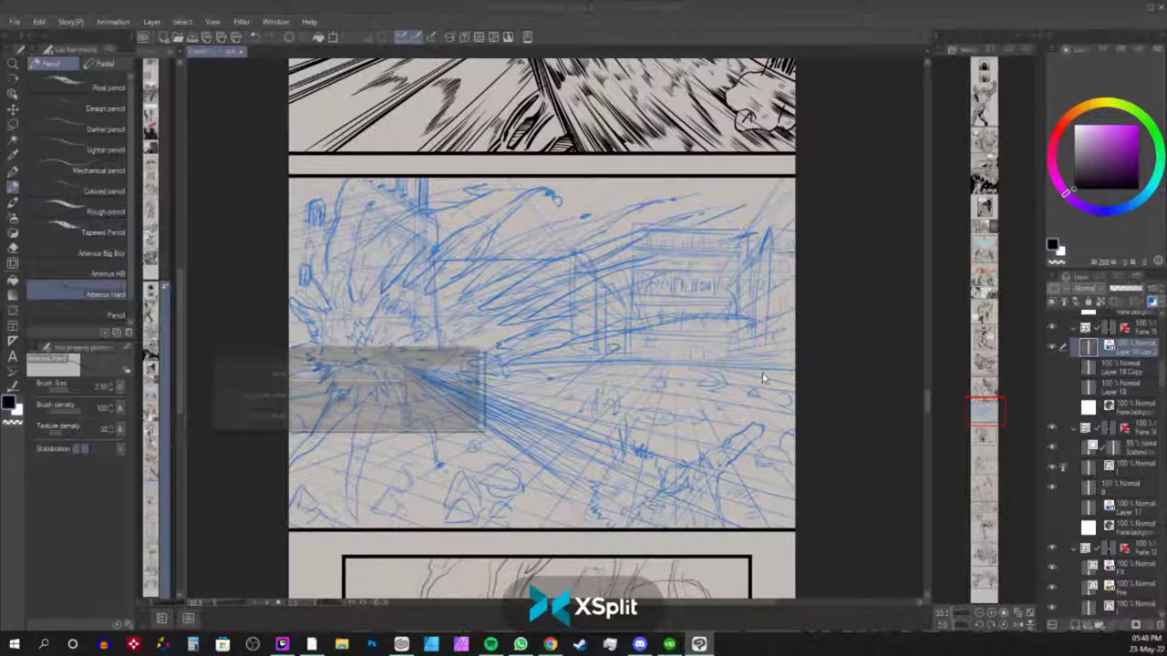
{"action": "key", "text": "BackSpace"}
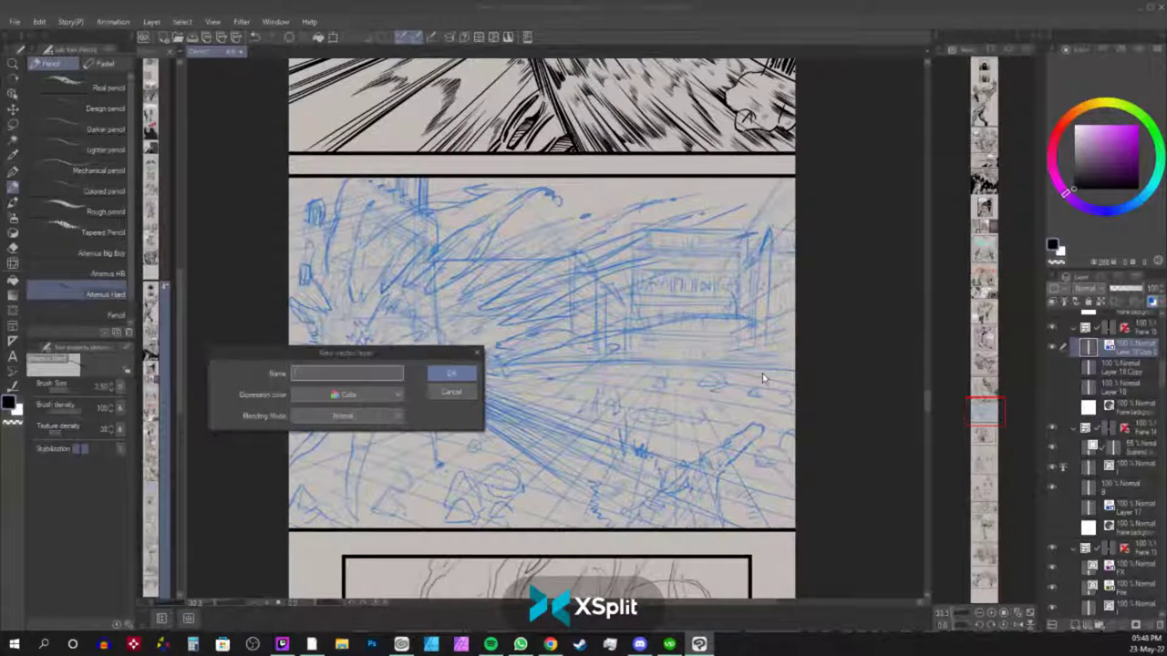
{"action": "key", "text": "Return"}
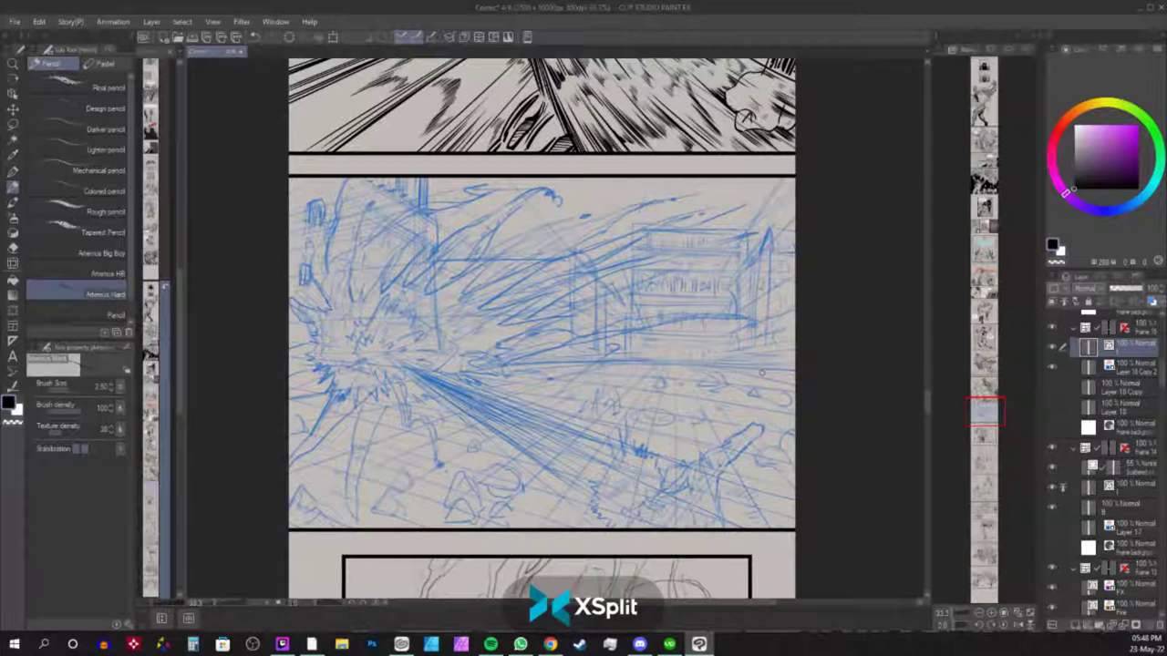
{"action": "mouse_move", "coordinate": [620, 383]}
{"action": "left_mouse_down"}
{"action": "mouse_move", "coordinate": [563, 437]}
{"action": "mouse_move", "coordinate": [702, 360]}
{"action": "mouse_move", "coordinate": [789, 278]}
{"action": "left_mouse_up"}
{"action": "key", "text": "ctrl+z"}
{"action": "key", "text": "p"}
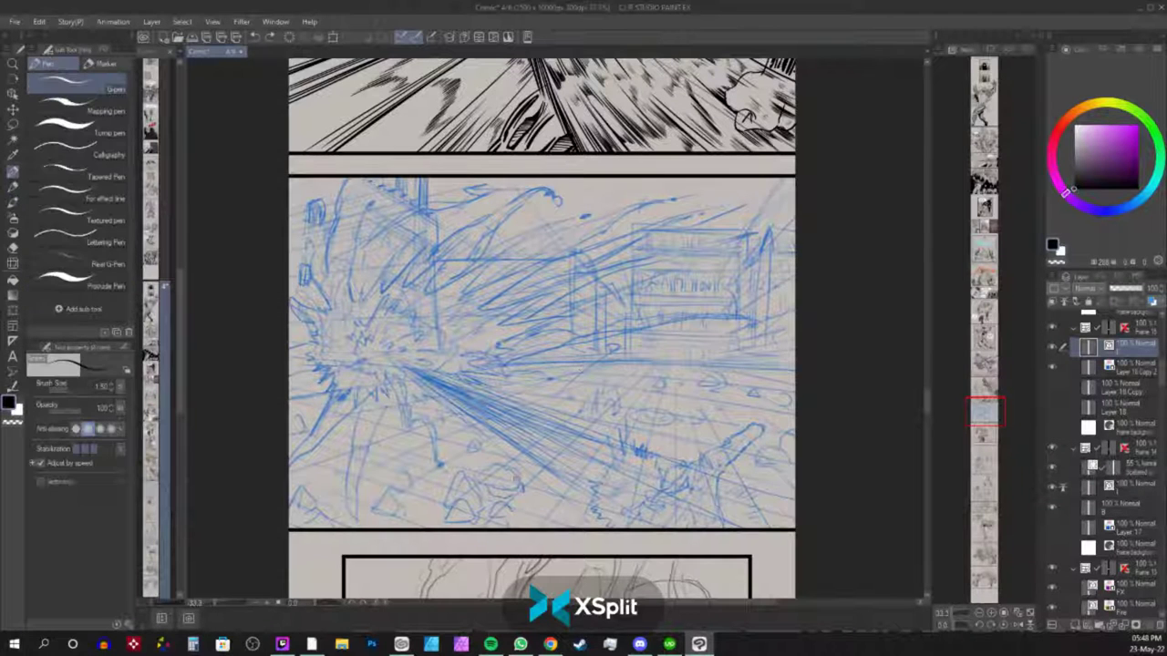
Ink the foreground figure's upper limb with its splayed hand and the contour running down the body.
{"action": "mouse_move", "coordinate": [620, 369]}
{"action": "left_mouse_down"}
{"action": "mouse_move", "coordinate": [559, 506]}
{"action": "mouse_move", "coordinate": [861, 261]}
{"action": "left_mouse_up"}
{"action": "key", "text": "ctrl+z"}
{"action": "scroll", "coordinate": [837, 449], "scroll_direction": "up", "scroll_amount": 5}
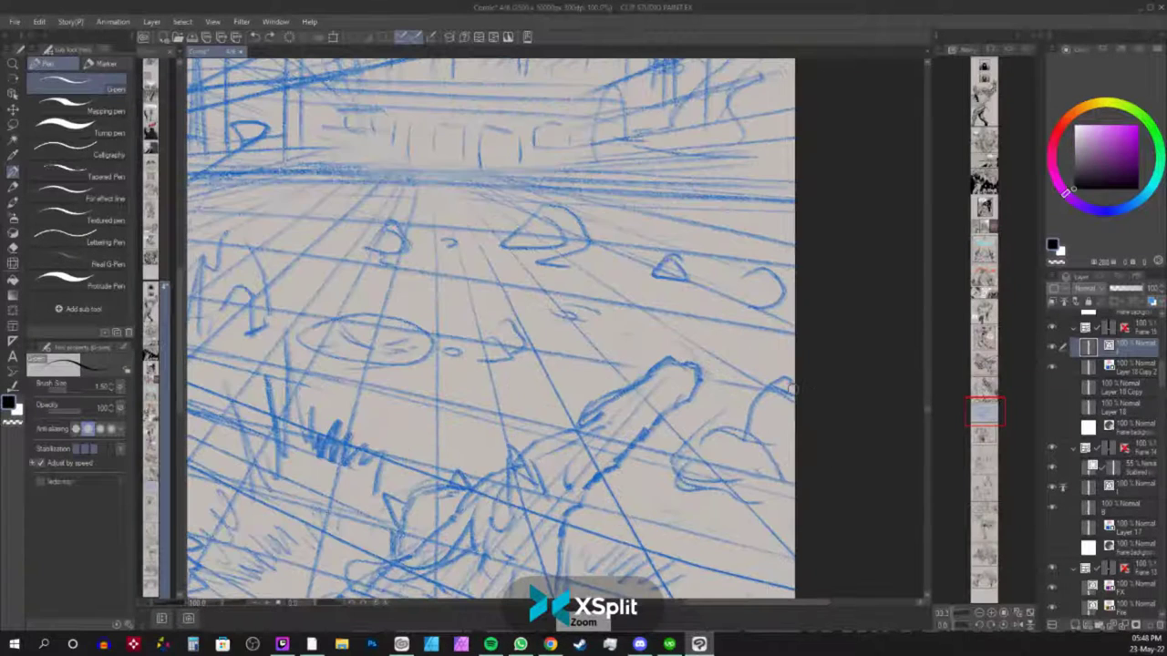
{"action": "left_click_drag", "start_coordinate": [793, 390], "coordinate": [896, 213]}
{"action": "mouse_move", "coordinate": [587, 346]}
{"action": "left_mouse_down"}
{"action": "mouse_move", "coordinate": [610, 278]}
{"action": "mouse_move", "coordinate": [640, 329]}
{"action": "mouse_move", "coordinate": [658, 321]}
{"action": "mouse_move", "coordinate": [648, 329]}
{"action": "mouse_move", "coordinate": [660, 324]}
{"action": "mouse_move", "coordinate": [666, 342]}
{"action": "mouse_move", "coordinate": [684, 319]}
{"action": "left_mouse_up"}
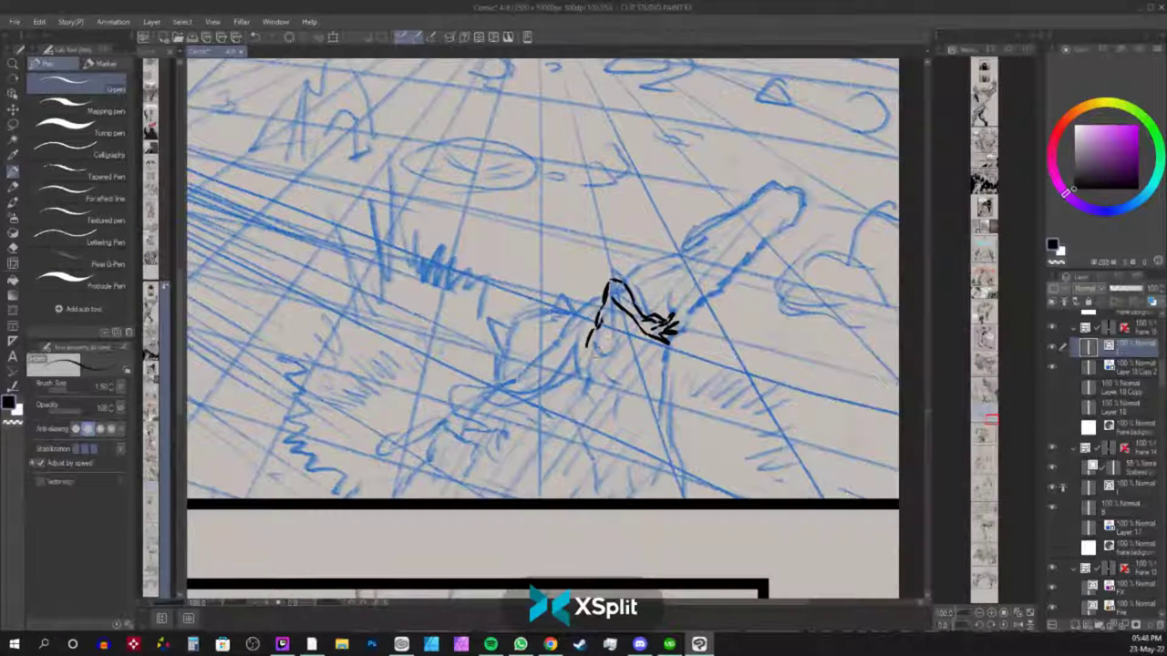
{"action": "mouse_move", "coordinate": [617, 310]}
{"action": "left_mouse_down"}
{"action": "mouse_move", "coordinate": [613, 367]}
{"action": "mouse_move", "coordinate": [580, 343]}
{"action": "mouse_move", "coordinate": [562, 368]}
{"action": "mouse_move", "coordinate": [589, 292]}
{"action": "mouse_move", "coordinate": [554, 368]}
{"action": "mouse_move", "coordinate": [506, 385]}
{"action": "mouse_move", "coordinate": [488, 371]}
{"action": "mouse_move", "coordinate": [493, 388]}
{"action": "mouse_move", "coordinate": [518, 395]}
{"action": "left_mouse_up"}
{"action": "left_click_drag", "start_coordinate": [591, 332], "coordinate": [527, 440]}
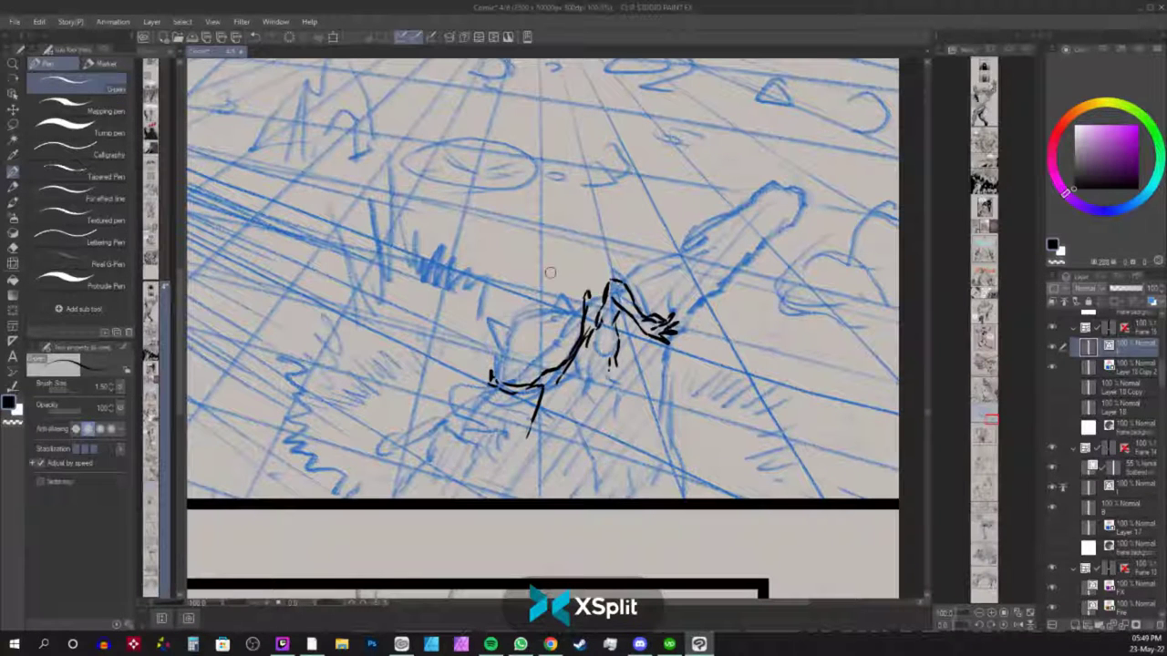
Ink the foreground figure's bent lower arm and its spread hand reaching the panel's bottom border.
{"action": "left_click_drag", "start_coordinate": [515, 399], "coordinate": [490, 408]}
{"action": "mouse_move", "coordinate": [507, 429]}
{"action": "left_mouse_down"}
{"action": "mouse_move", "coordinate": [461, 422]}
{"action": "mouse_move", "coordinate": [456, 436]}
{"action": "left_mouse_up"}
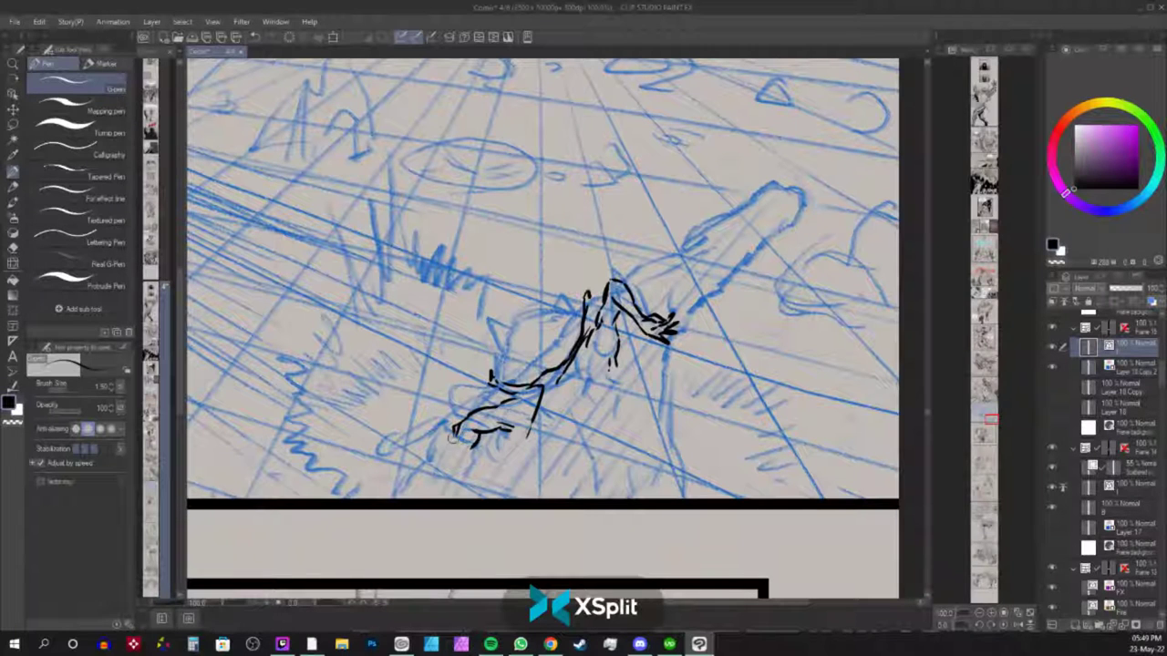
{"action": "left_click_drag", "start_coordinate": [455, 431], "coordinate": [468, 465]}
{"action": "left_click_drag", "start_coordinate": [504, 424], "coordinate": [531, 412]}
{"action": "left_click_drag", "start_coordinate": [598, 350], "coordinate": [603, 368]}
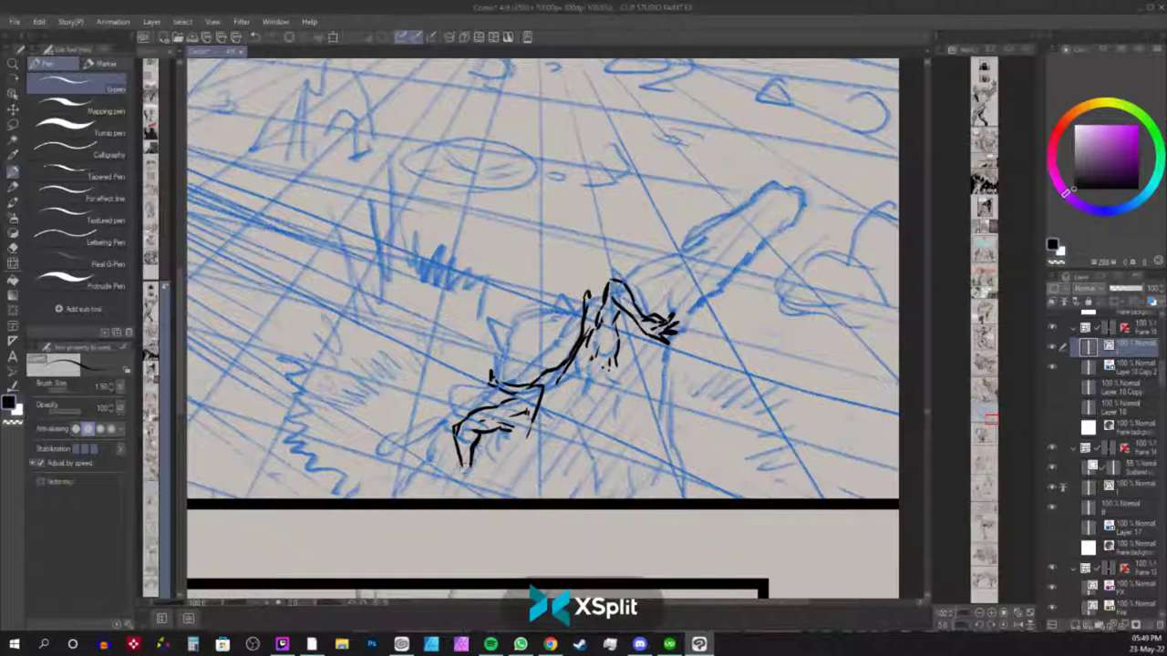
{"action": "mouse_move", "coordinate": [462, 468]}
{"action": "left_mouse_down"}
{"action": "mouse_move", "coordinate": [456, 480]}
{"action": "mouse_move", "coordinate": [472, 481]}
{"action": "mouse_move", "coordinate": [461, 503]}
{"action": "mouse_move", "coordinate": [436, 501]}
{"action": "mouse_move", "coordinate": [444, 487]}
{"action": "left_mouse_up"}
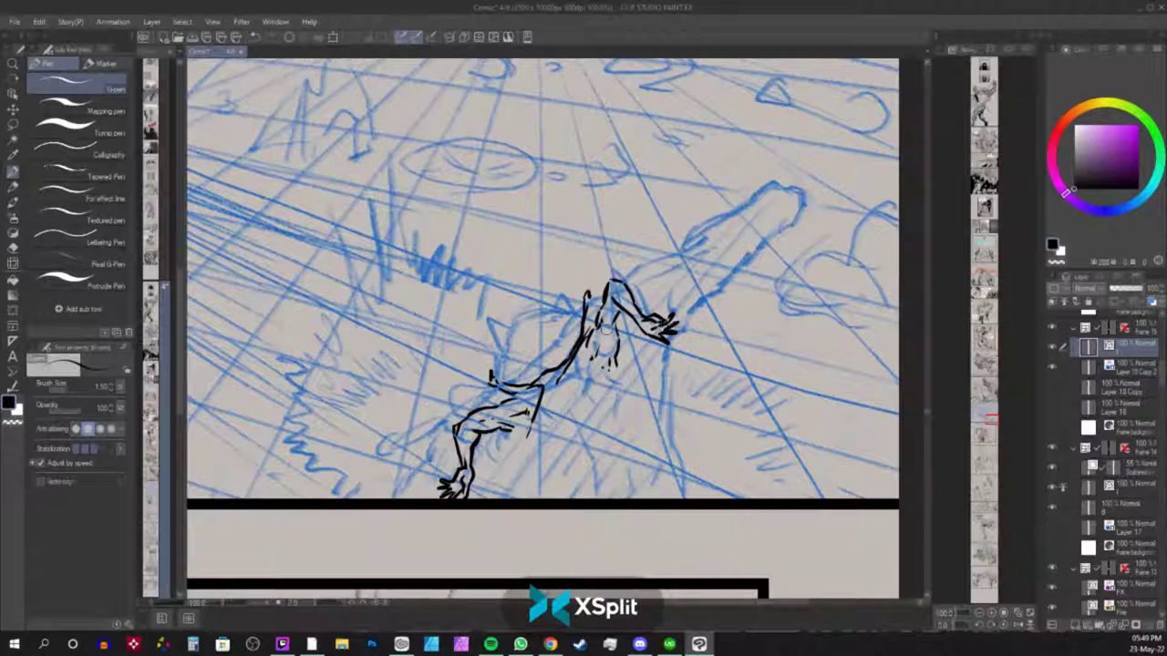
Ink the pointed shape beside the lower arm, the inner body lines and broken strokes beneath the foreground figure.
{"action": "mouse_move", "coordinate": [557, 382]}
{"action": "left_mouse_down"}
{"action": "mouse_move", "coordinate": [528, 437]}
{"action": "mouse_move", "coordinate": [493, 461]}
{"action": "mouse_move", "coordinate": [512, 471]}
{"action": "mouse_move", "coordinate": [536, 385]}
{"action": "mouse_move", "coordinate": [489, 406]}
{"action": "mouse_move", "coordinate": [478, 392]}
{"action": "mouse_move", "coordinate": [492, 397]}
{"action": "mouse_move", "coordinate": [552, 356]}
{"action": "mouse_move", "coordinate": [580, 313]}
{"action": "mouse_move", "coordinate": [552, 361]}
{"action": "mouse_move", "coordinate": [576, 412]}
{"action": "mouse_move", "coordinate": [536, 374]}
{"action": "mouse_move", "coordinate": [573, 434]}
{"action": "left_mouse_up"}
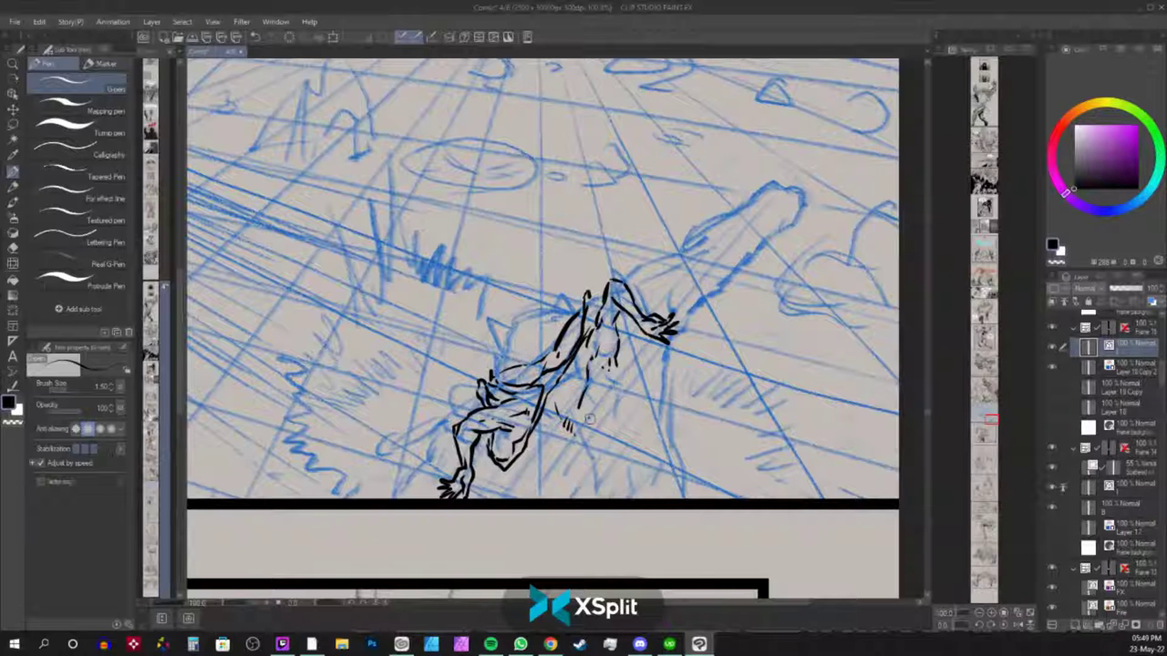
{"action": "mouse_move", "coordinate": [625, 368]}
{"action": "left_mouse_down"}
{"action": "mouse_move", "coordinate": [613, 418]}
{"action": "mouse_move", "coordinate": [574, 461]}
{"action": "mouse_move", "coordinate": [581, 478]}
{"action": "left_mouse_up"}
{"action": "left_click_drag", "start_coordinate": [576, 420], "coordinate": [587, 467]}
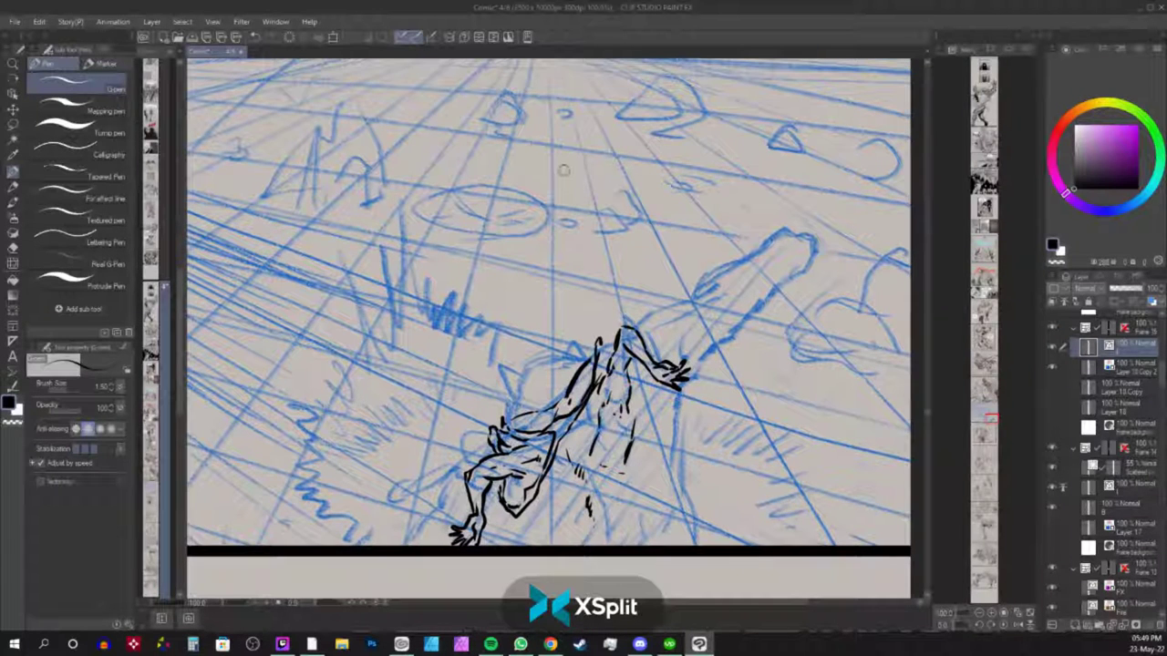
Try inking a faceted, angular shape over the sketched ground above the foreground figure.
{"action": "left_click_drag", "start_coordinate": [562, 168], "coordinate": [580, 246]}
{"action": "mouse_move", "coordinate": [558, 136]}
{"action": "left_mouse_down"}
{"action": "mouse_move", "coordinate": [529, 174]}
{"action": "mouse_move", "coordinate": [568, 194]}
{"action": "mouse_move", "coordinate": [561, 139]}
{"action": "mouse_move", "coordinate": [590, 157]}
{"action": "mouse_move", "coordinate": [576, 188]}
{"action": "mouse_move", "coordinate": [593, 164]}
{"action": "mouse_move", "coordinate": [549, 186]}
{"action": "mouse_move", "coordinate": [541, 220]}
{"action": "mouse_move", "coordinate": [578, 237]}
{"action": "left_mouse_up"}
{"action": "mouse_move", "coordinate": [591, 175]}
{"action": "left_mouse_down"}
{"action": "mouse_move", "coordinate": [604, 195]}
{"action": "mouse_move", "coordinate": [580, 241]}
{"action": "left_mouse_up"}
{"action": "left_click_drag", "start_coordinate": [569, 230], "coordinate": [534, 195]}
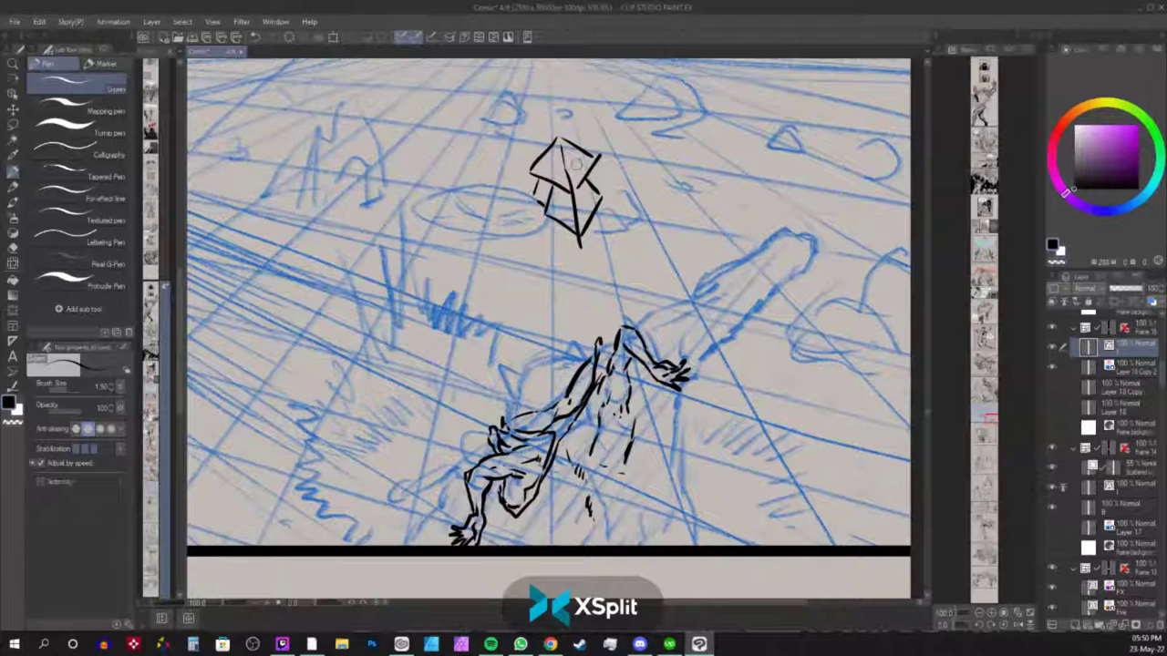
{"action": "left_click_drag", "start_coordinate": [595, 166], "coordinate": [594, 190]}
{"action": "left_click_drag", "start_coordinate": [563, 137], "coordinate": [621, 148]}
{"action": "key", "text": "ctrl+z"}
Try extending the faceted shape downward with jagged side contours, inner zigzag plates and a short closing line above the figure.
{"action": "mouse_move", "coordinate": [538, 157]}
{"action": "left_mouse_down"}
{"action": "mouse_move", "coordinate": [511, 179]}
{"action": "mouse_move", "coordinate": [527, 171]}
{"action": "mouse_move", "coordinate": [532, 191]}
{"action": "mouse_move", "coordinate": [508, 187]}
{"action": "mouse_move", "coordinate": [530, 195]}
{"action": "mouse_move", "coordinate": [555, 256]}
{"action": "left_mouse_up"}
{"action": "left_click_drag", "start_coordinate": [589, 215], "coordinate": [606, 245]}
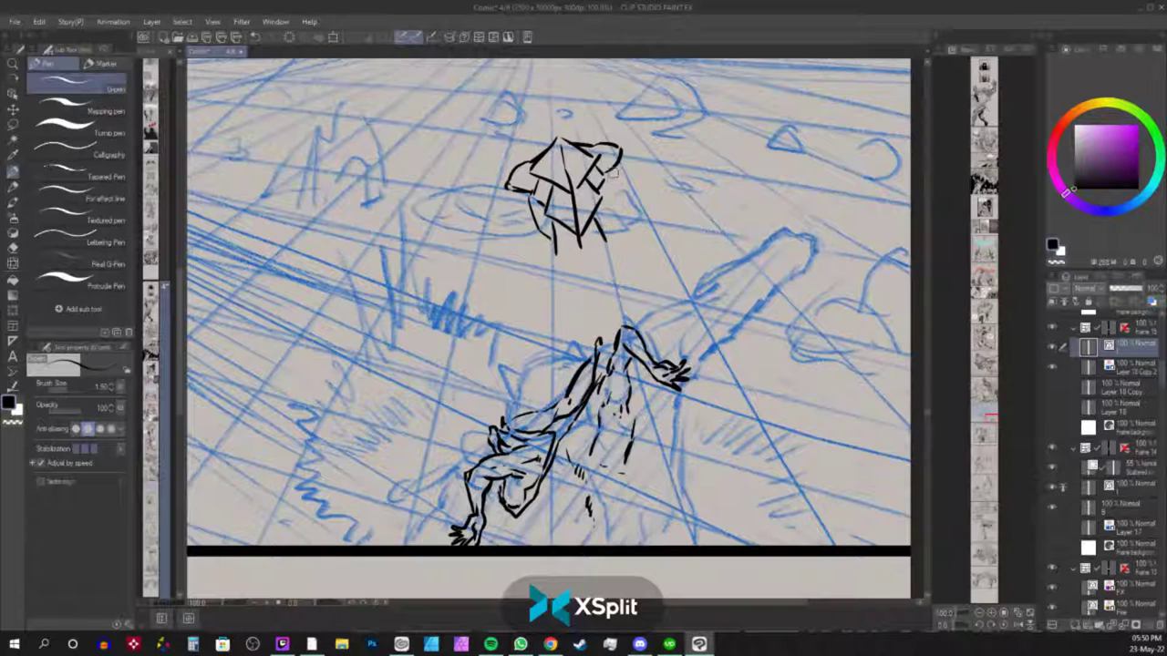
{"action": "left_click_drag", "start_coordinate": [613, 169], "coordinate": [620, 221]}
{"action": "mouse_move", "coordinate": [611, 169]}
{"action": "left_mouse_down"}
{"action": "mouse_move", "coordinate": [616, 228]}
{"action": "mouse_move", "coordinate": [583, 231]}
{"action": "mouse_move", "coordinate": [585, 216]}
{"action": "left_mouse_up"}
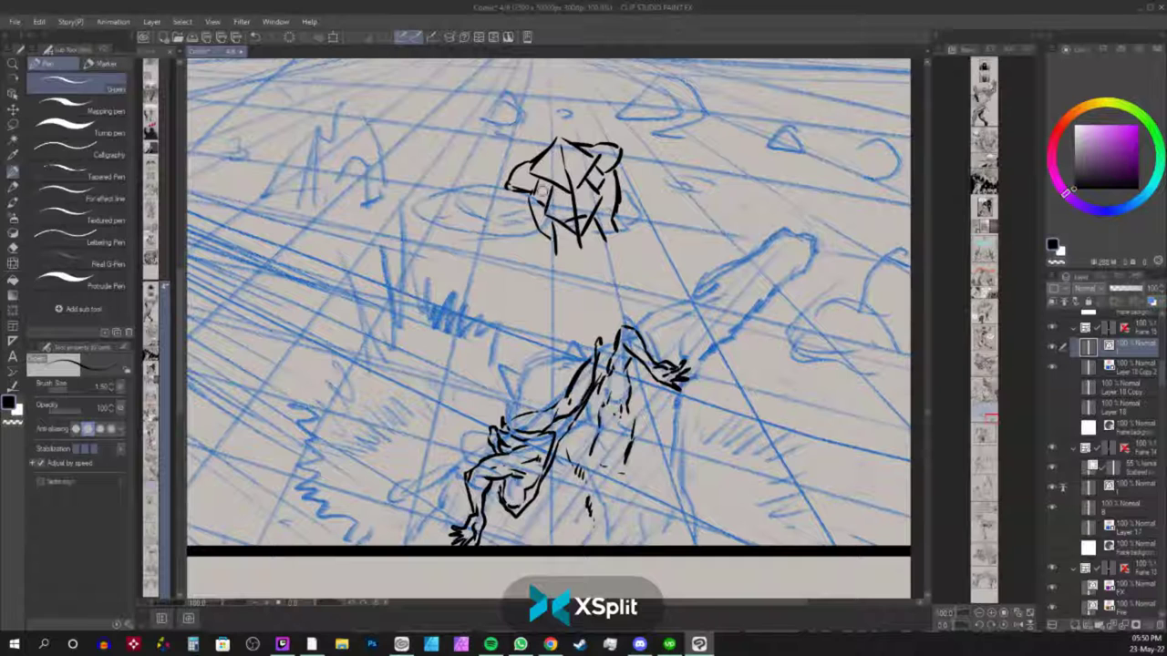
{"action": "key", "text": "ctrl+z"}
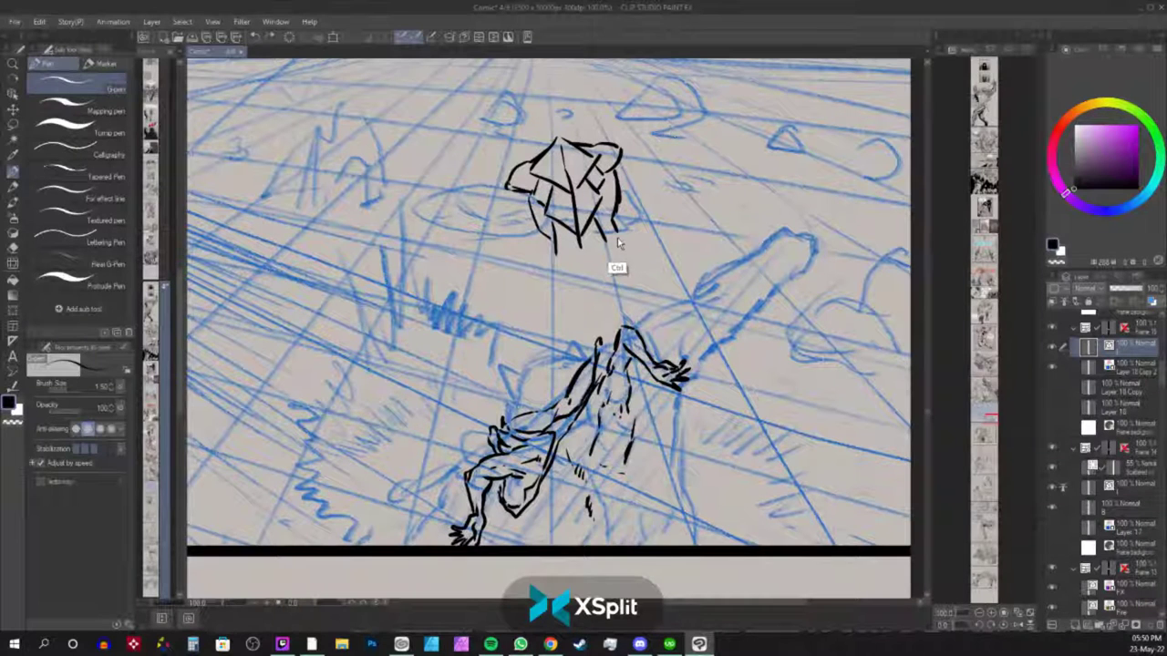
{"action": "mouse_move", "coordinate": [566, 251]}
{"action": "left_mouse_down"}
{"action": "mouse_move", "coordinate": [582, 267]}
{"action": "mouse_move", "coordinate": [563, 257]}
{"action": "mouse_move", "coordinate": [560, 274]}
{"action": "mouse_move", "coordinate": [588, 255]}
{"action": "mouse_move", "coordinate": [611, 259]}
{"action": "mouse_move", "coordinate": [615, 226]}
{"action": "mouse_move", "coordinate": [552, 289]}
{"action": "mouse_move", "coordinate": [624, 288]}
{"action": "left_mouse_up"}
{"action": "left_click_drag", "start_coordinate": [616, 174], "coordinate": [619, 185]}
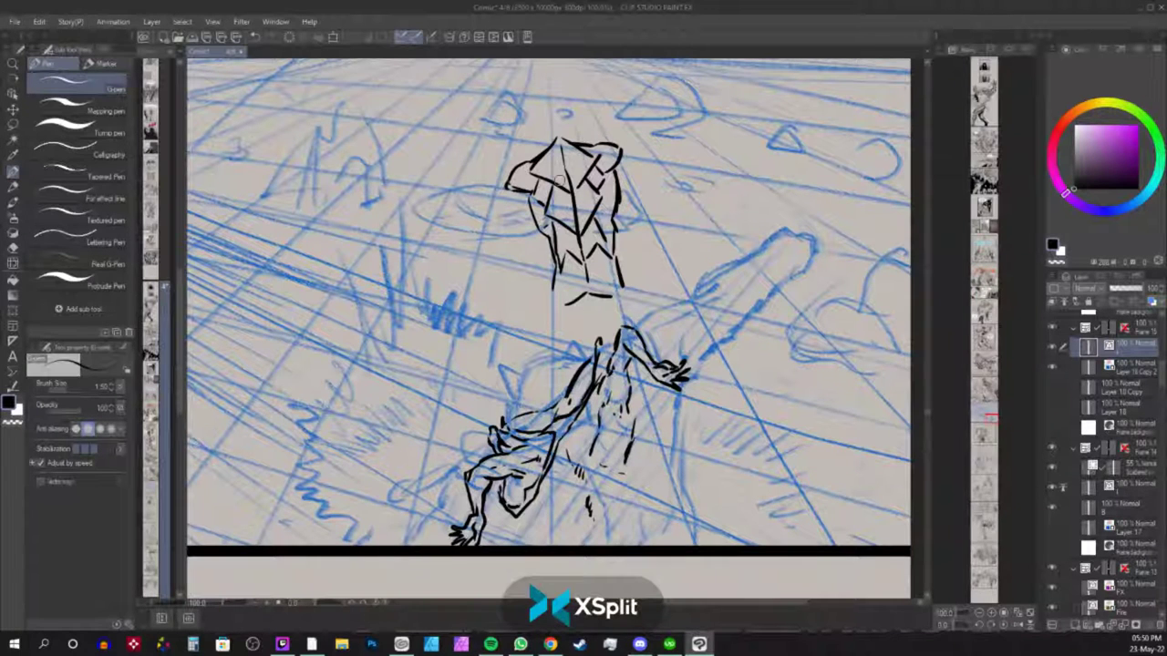
Ink the foreground figure's outer back contour down to the panel border and scatter short fur strokes across the lower body.
{"action": "mouse_move", "coordinate": [629, 459]}
{"action": "left_mouse_down"}
{"action": "mouse_move", "coordinate": [613, 473]}
{"action": "mouse_move", "coordinate": [631, 520]}
{"action": "left_mouse_up"}
{"action": "mouse_move", "coordinate": [681, 401]}
{"action": "left_mouse_down"}
{"action": "mouse_move", "coordinate": [675, 481]}
{"action": "mouse_move", "coordinate": [645, 538]}
{"action": "mouse_move", "coordinate": [657, 543]}
{"action": "left_mouse_up"}
{"action": "left_click_drag", "start_coordinate": [682, 466], "coordinate": [693, 545]}
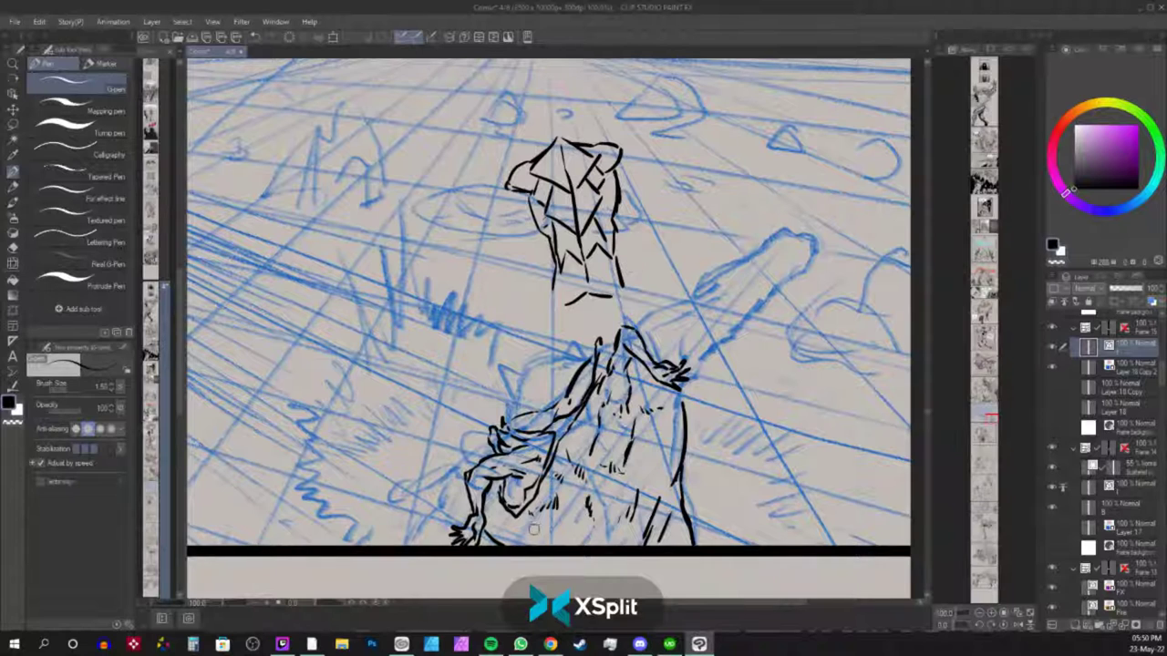
{"action": "left_click_drag", "start_coordinate": [563, 522], "coordinate": [568, 535]}
{"action": "left_click_drag", "start_coordinate": [632, 471], "coordinate": [623, 481]}
{"action": "left_click_drag", "start_coordinate": [633, 474], "coordinate": [626, 488]}
Add texture strokes inside the back's outer edge and beneath the splayed hand.
{"action": "scroll", "coordinate": [753, 428], "scroll_direction": "down", "scroll_amount": 3}
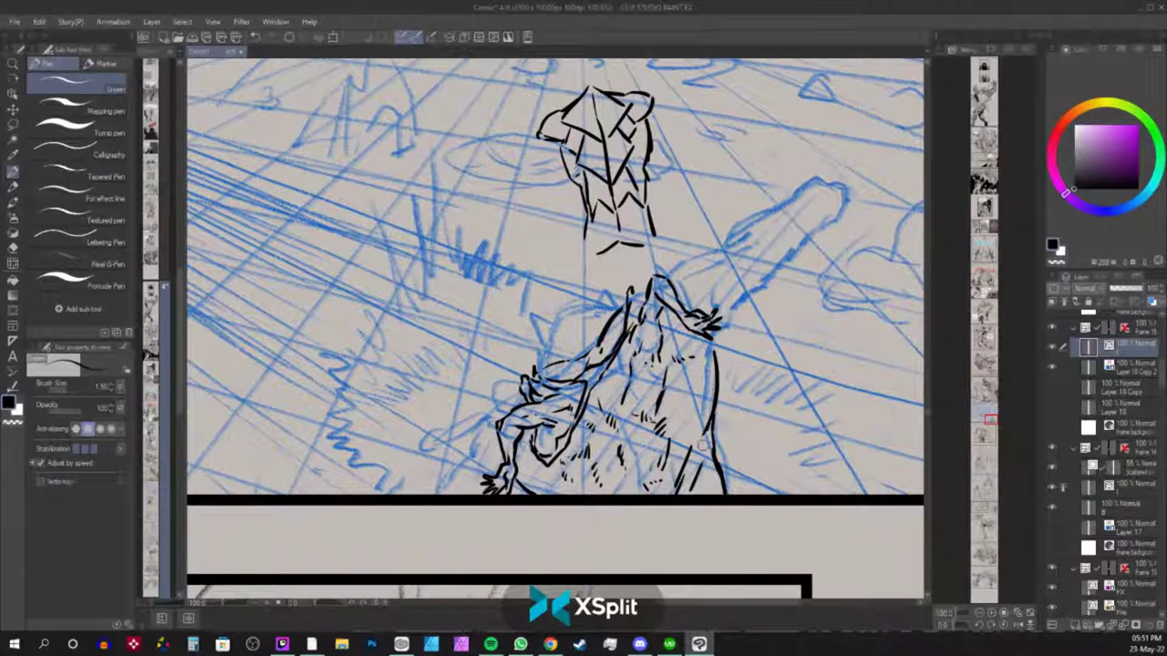
{"action": "mouse_move", "coordinate": [707, 466]}
{"action": "left_mouse_down"}
{"action": "mouse_move", "coordinate": [708, 493]}
{"action": "mouse_move", "coordinate": [691, 462]}
{"action": "left_mouse_up"}
{"action": "left_click_drag", "start_coordinate": [698, 398], "coordinate": [684, 447]}
{"action": "left_click_drag", "start_coordinate": [704, 368], "coordinate": [695, 379]}
{"action": "mouse_move", "coordinate": [665, 341]}
{"action": "left_mouse_down"}
{"action": "mouse_move", "coordinate": [676, 353]}
{"action": "mouse_move", "coordinate": [697, 344]}
{"action": "mouse_move", "coordinate": [690, 354]}
{"action": "left_mouse_up"}
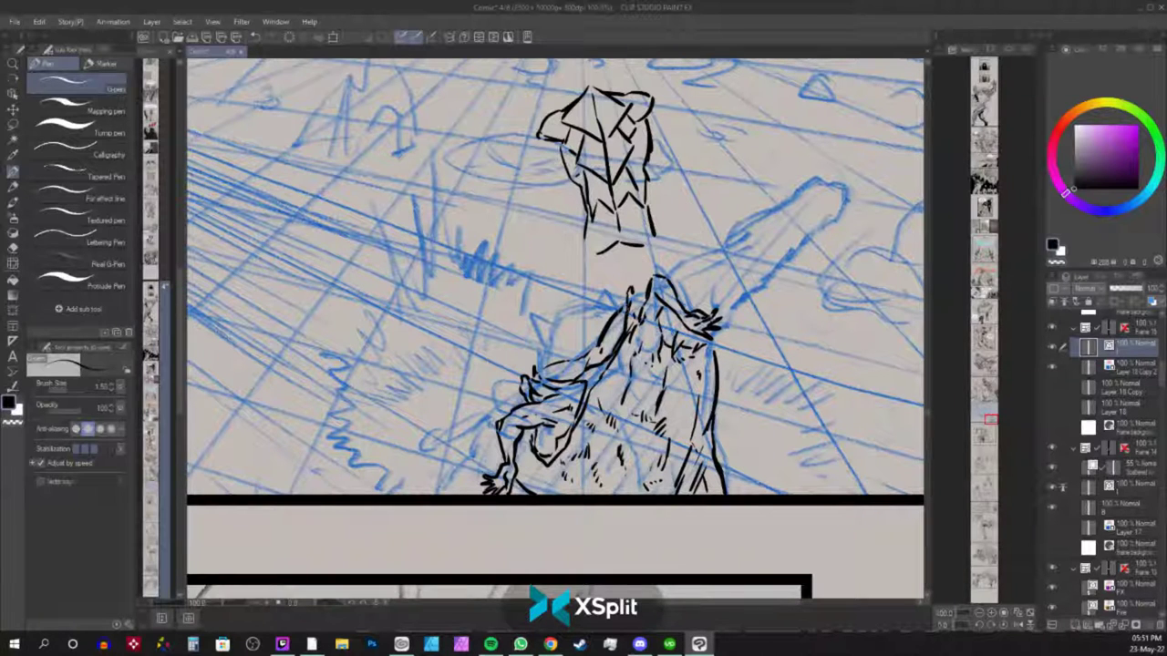
Ink the outline of the foreground figure's outstretched arm, from the rounded shoulder to the closed end.
{"action": "mouse_move", "coordinate": [656, 277]}
{"action": "left_mouse_down"}
{"action": "mouse_move", "coordinate": [695, 279]}
{"action": "mouse_move", "coordinate": [716, 313]}
{"action": "left_mouse_up"}
{"action": "mouse_move", "coordinate": [668, 278]}
{"action": "left_mouse_down"}
{"action": "mouse_move", "coordinate": [733, 243]}
{"action": "mouse_move", "coordinate": [744, 293]}
{"action": "mouse_move", "coordinate": [714, 337]}
{"action": "left_mouse_up"}
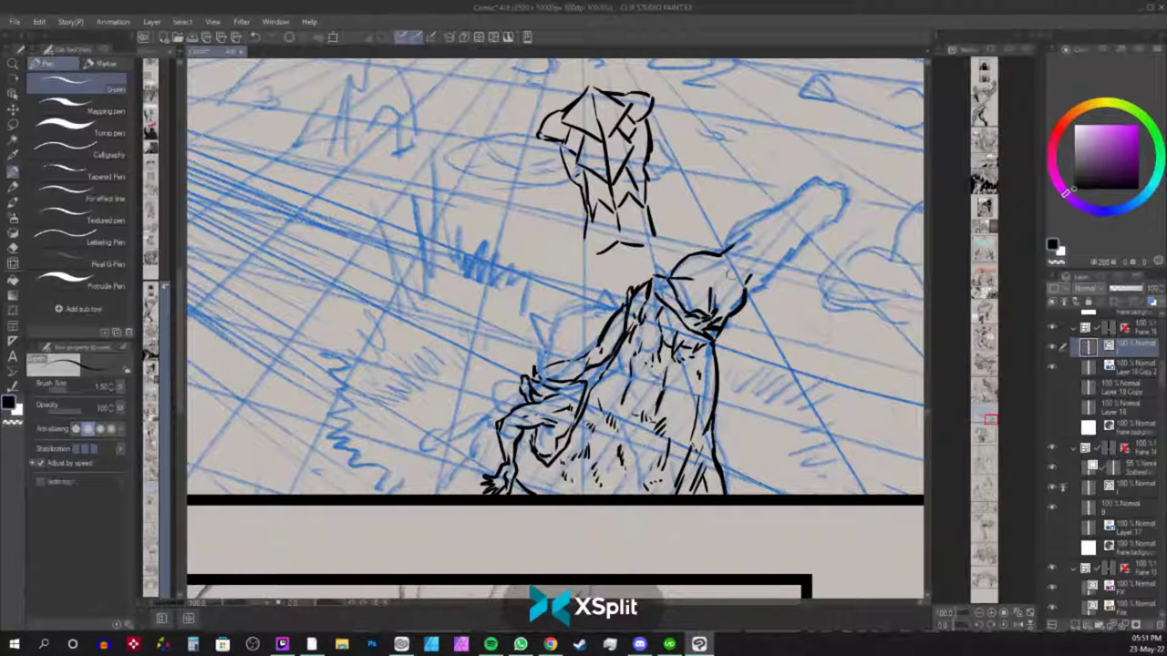
{"action": "mouse_move", "coordinate": [736, 238]}
{"action": "left_mouse_down"}
{"action": "mouse_move", "coordinate": [805, 186]}
{"action": "mouse_move", "coordinate": [801, 196]}
{"action": "mouse_move", "coordinate": [816, 188]}
{"action": "mouse_move", "coordinate": [817, 228]}
{"action": "mouse_move", "coordinate": [826, 219]}
{"action": "mouse_move", "coordinate": [777, 269]}
{"action": "mouse_move", "coordinate": [747, 274]}
{"action": "mouse_move", "coordinate": [744, 285]}
{"action": "mouse_move", "coordinate": [762, 271]}
{"action": "mouse_move", "coordinate": [743, 295]}
{"action": "left_mouse_up"}
{"action": "left_click_drag", "start_coordinate": [808, 240], "coordinate": [735, 326]}
{"action": "mouse_move", "coordinate": [729, 275]}
{"action": "left_mouse_down"}
{"action": "mouse_move", "coordinate": [775, 275]}
{"action": "mouse_move", "coordinate": [780, 293]}
{"action": "mouse_move", "coordinate": [765, 313]}
{"action": "mouse_move", "coordinate": [761, 277]}
{"action": "left_mouse_up"}
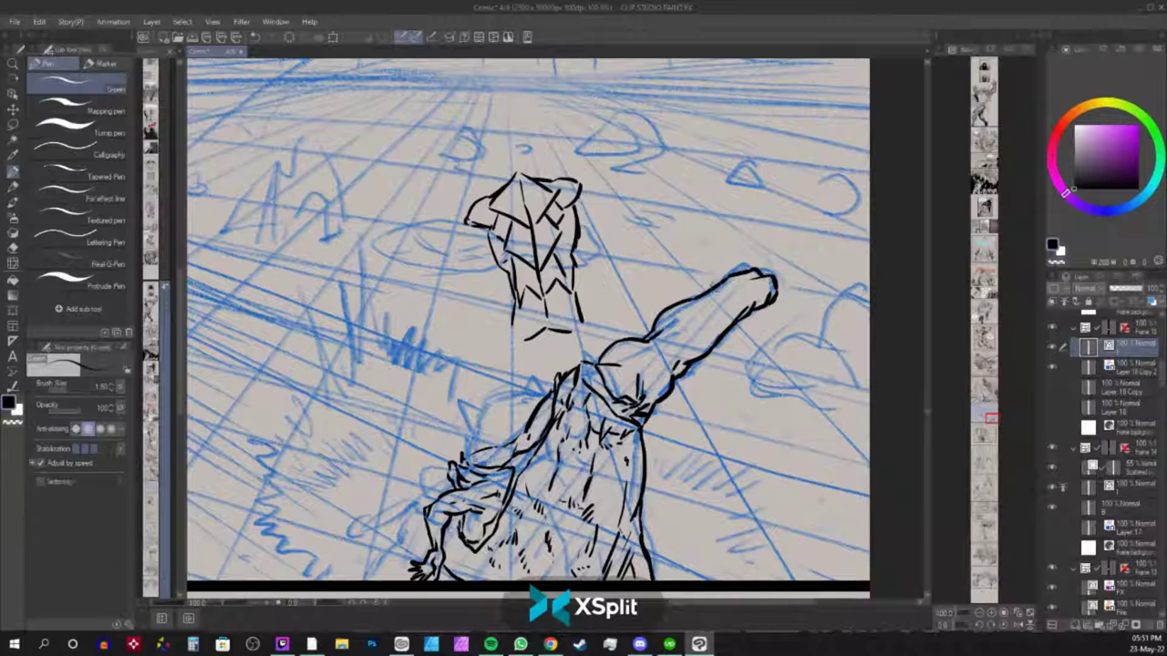
Ink the foreground figure's spiky head and the knobbly fist beside its lower hand at the panel border.
{"action": "left_click_drag", "start_coordinate": [632, 398], "coordinate": [690, 332]}
{"action": "mouse_move", "coordinate": [537, 385]}
{"action": "left_mouse_down"}
{"action": "mouse_move", "coordinate": [577, 350]}
{"action": "mouse_move", "coordinate": [547, 372]}
{"action": "mouse_move", "coordinate": [527, 337]}
{"action": "mouse_move", "coordinate": [534, 361]}
{"action": "mouse_move", "coordinate": [540, 339]}
{"action": "mouse_move", "coordinate": [572, 334]}
{"action": "mouse_move", "coordinate": [594, 310]}
{"action": "mouse_move", "coordinate": [598, 338]}
{"action": "left_mouse_up"}
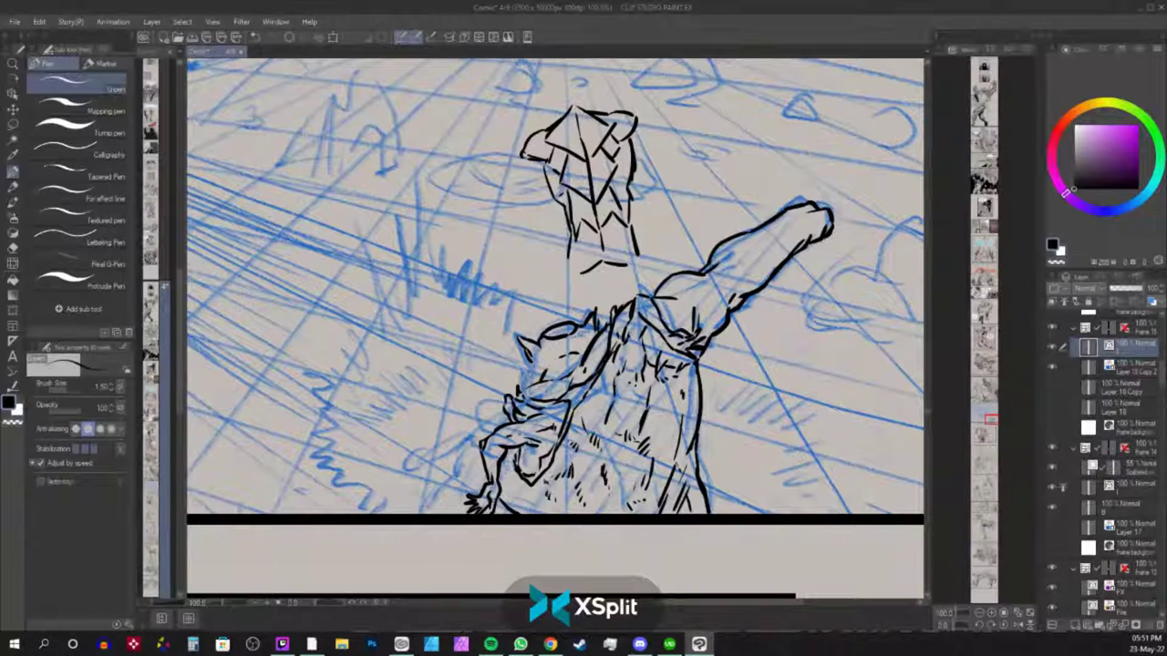
{"action": "left_click_drag", "start_coordinate": [520, 364], "coordinate": [543, 388]}
{"action": "mouse_move", "coordinate": [499, 410]}
{"action": "left_mouse_down"}
{"action": "mouse_move", "coordinate": [565, 356]}
{"action": "mouse_move", "coordinate": [507, 396]}
{"action": "mouse_move", "coordinate": [475, 456]}
{"action": "mouse_move", "coordinate": [461, 435]}
{"action": "mouse_move", "coordinate": [470, 403]}
{"action": "mouse_move", "coordinate": [496, 401]}
{"action": "mouse_move", "coordinate": [501, 419]}
{"action": "mouse_move", "coordinate": [478, 428]}
{"action": "mouse_move", "coordinate": [476, 388]}
{"action": "mouse_move", "coordinate": [503, 409]}
{"action": "left_mouse_up"}
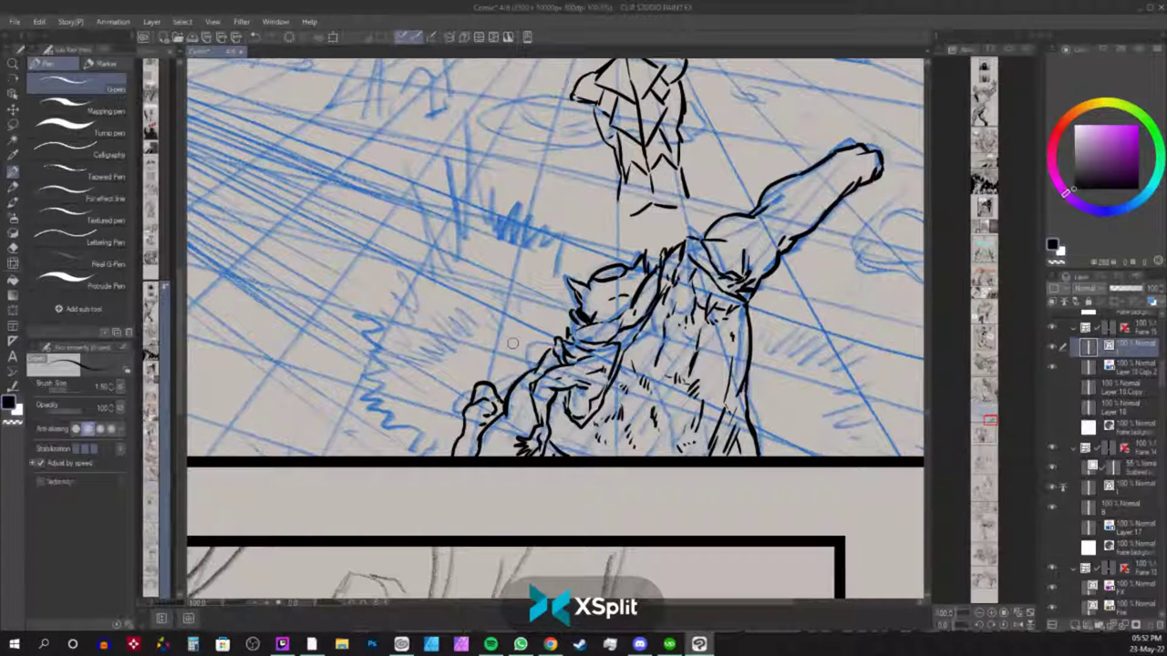
Lasso the faceted shape above the foreground figure, delete it and clear the selection.
{"action": "scroll", "coordinate": [512, 343], "scroll_direction": "down", "scroll_amount": 4}
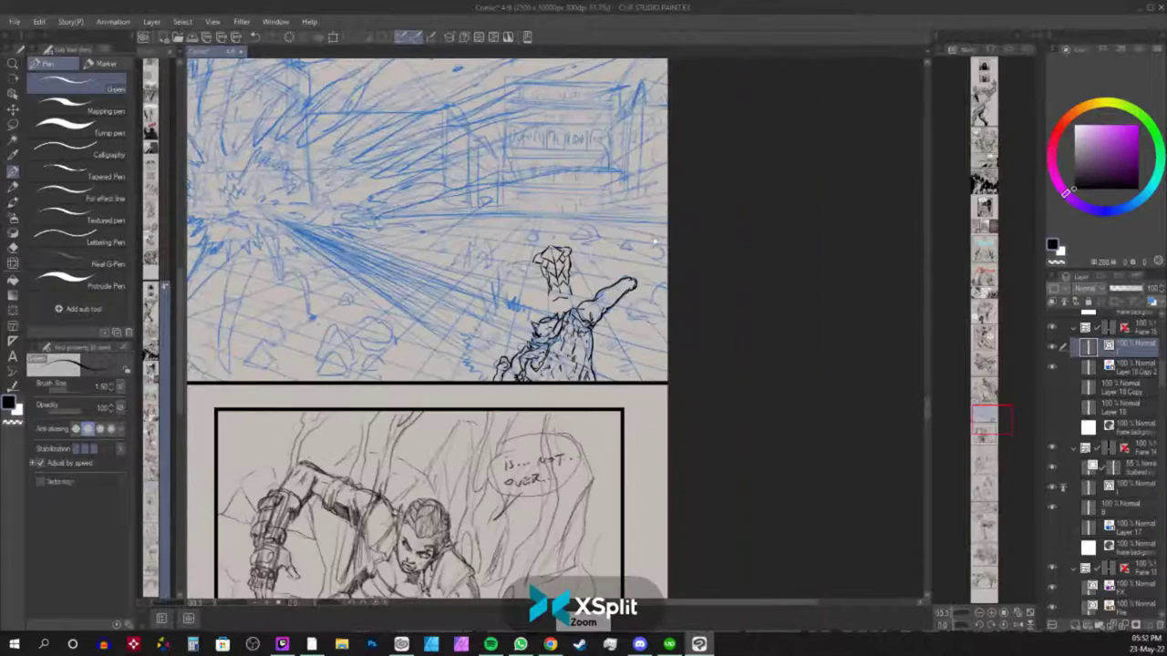
{"action": "scroll", "coordinate": [474, 328], "scroll_direction": "up", "scroll_amount": 6}
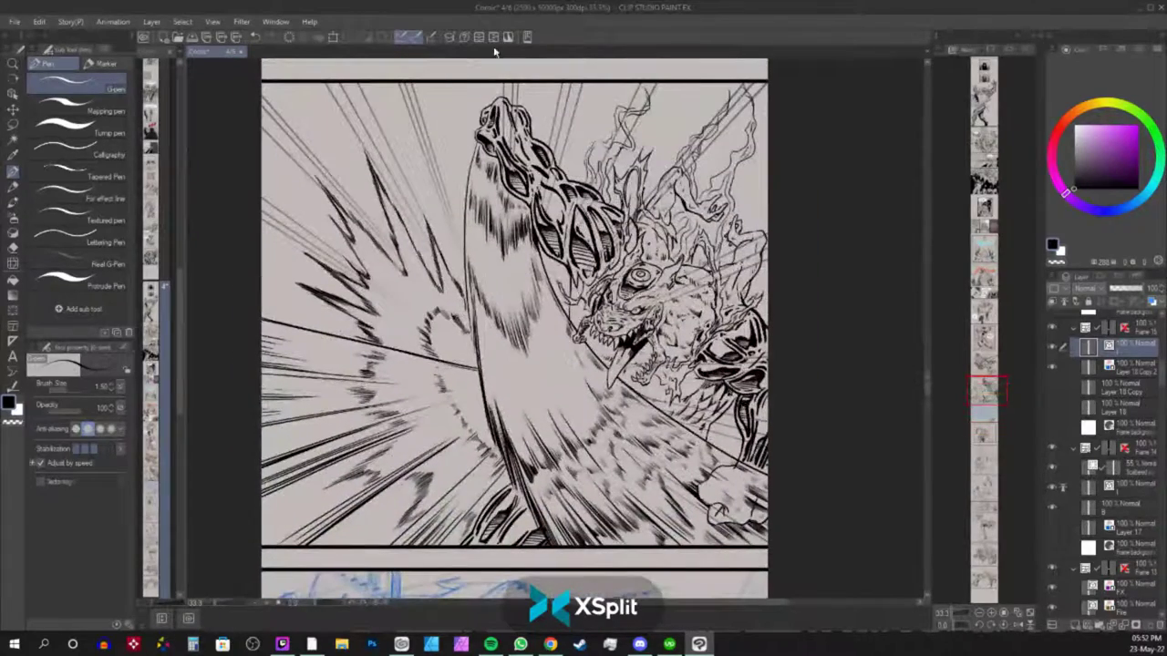
{"action": "mouse_move", "coordinate": [830, 455]}
{"action": "left_mouse_down"}
{"action": "mouse_move", "coordinate": [718, 224]}
{"action": "mouse_move", "coordinate": [778, 56]}
{"action": "left_mouse_up"}
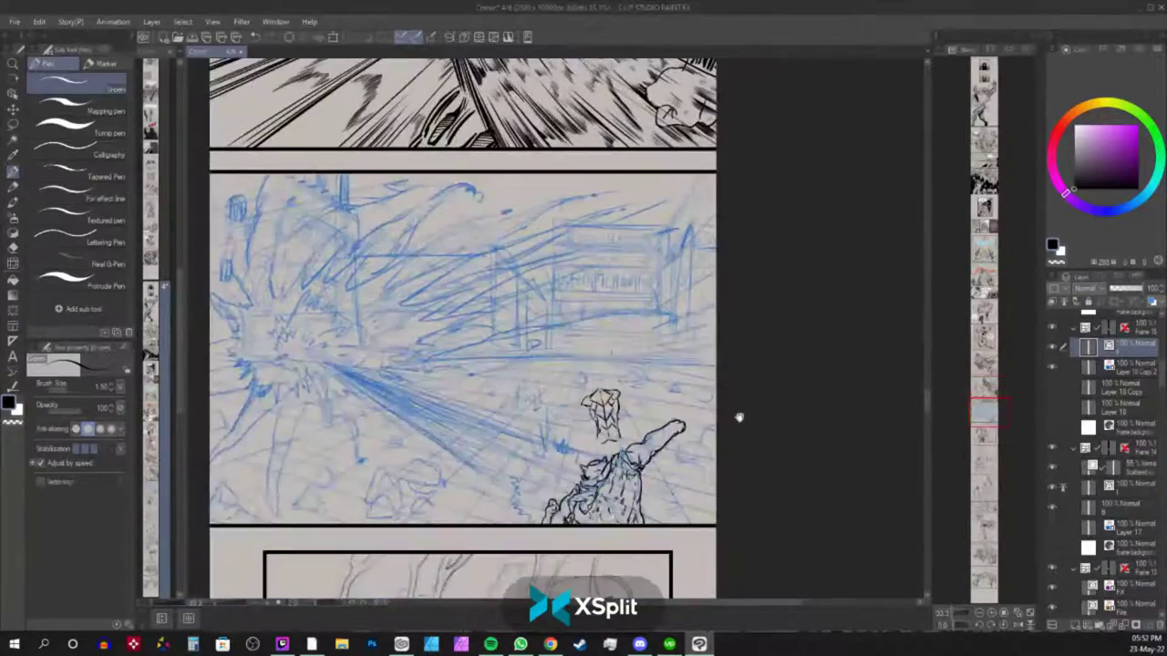
{"action": "scroll", "coordinate": [817, 400], "scroll_direction": "up", "scroll_amount": 2}
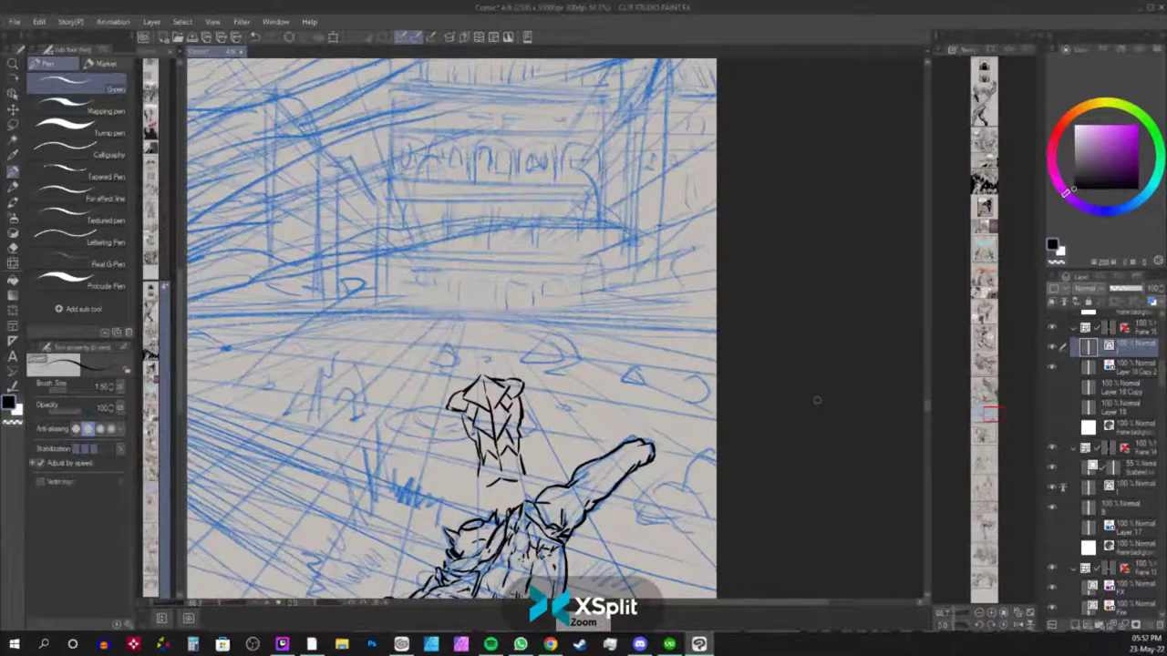
{"action": "key", "text": "m"}
{"action": "mouse_move", "coordinate": [491, 357]}
{"action": "left_mouse_down"}
{"action": "mouse_move", "coordinate": [439, 421]}
{"action": "mouse_move", "coordinate": [474, 498]}
{"action": "mouse_move", "coordinate": [544, 467]}
{"action": "mouse_move", "coordinate": [532, 351]}
{"action": "left_mouse_up"}
{"action": "key", "text": "p"}
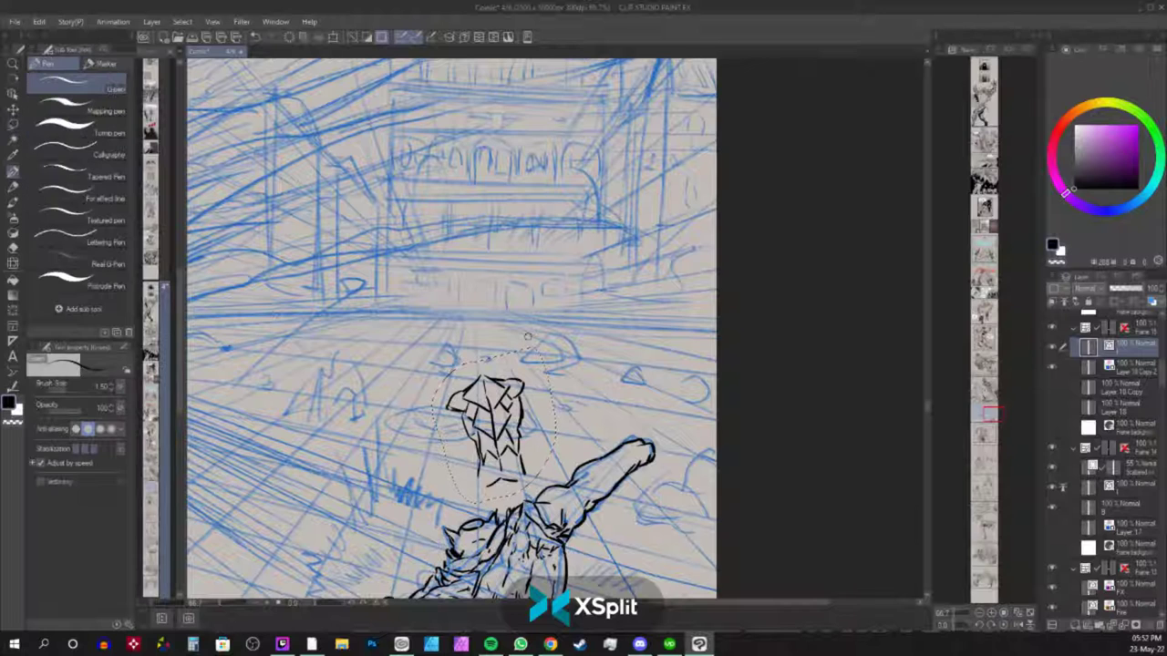
{"action": "key", "text": "Delete"}
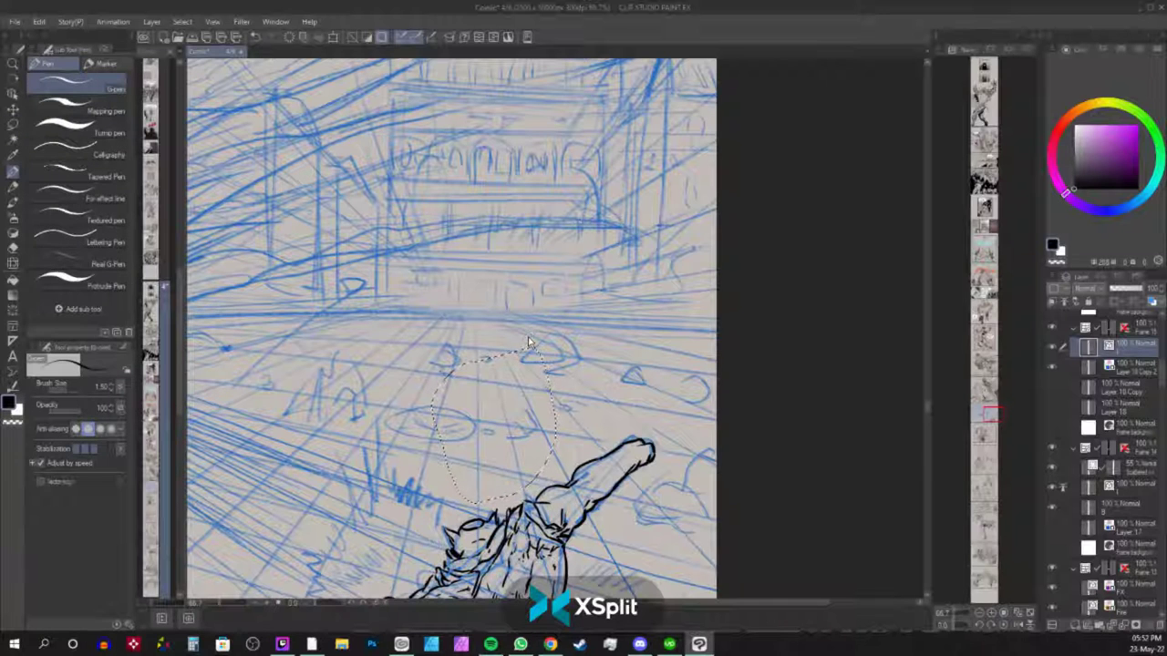
{"action": "key", "text": "ctrl+d"}
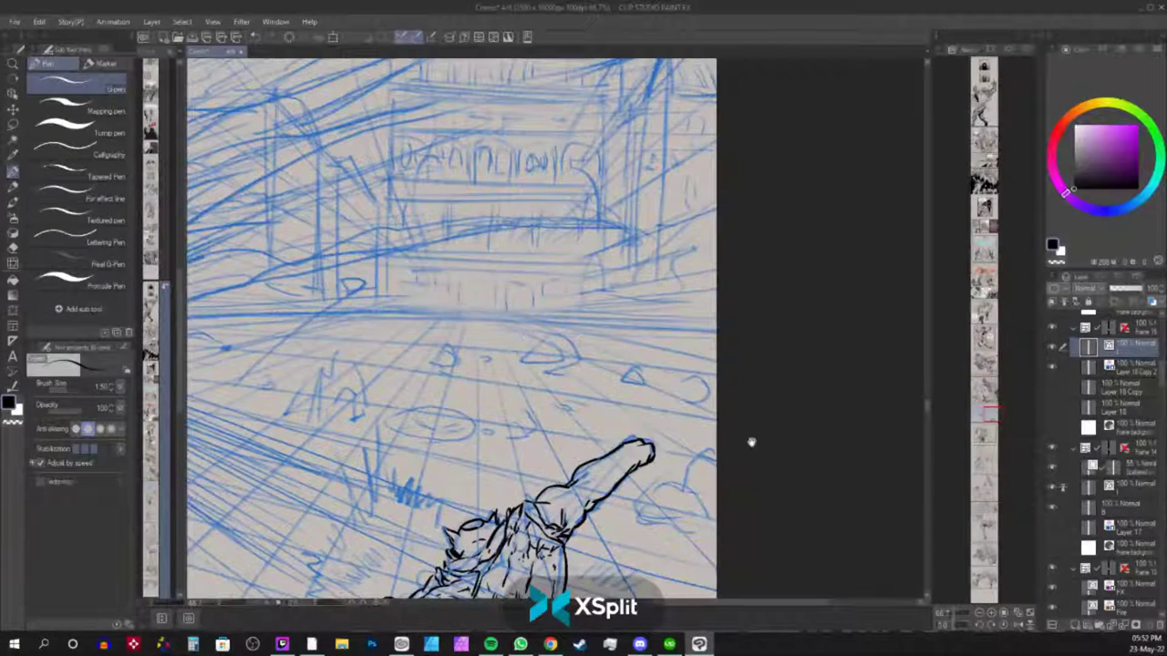
Ink muscle lines inside the outstretched arm and shoulder, and add small strokes to the upper body.
{"action": "scroll", "coordinate": [751, 442], "scroll_direction": "down", "scroll_amount": 5}
{"action": "scroll", "coordinate": [743, 343], "scroll_direction": "up", "scroll_amount": 2}
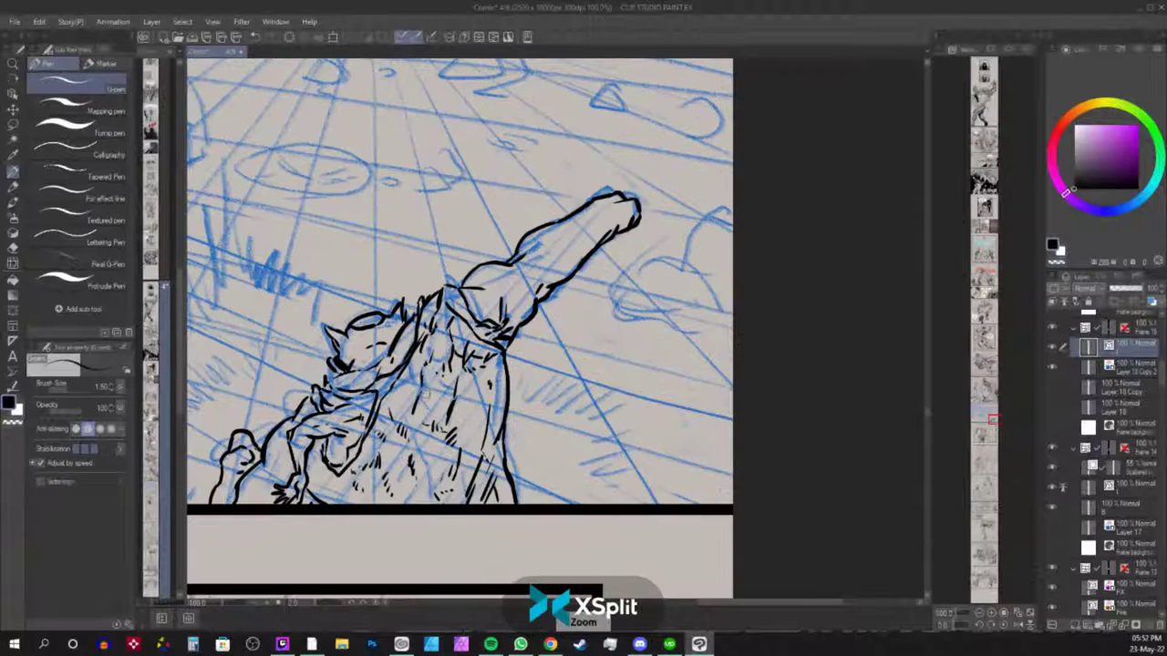
{"action": "left_click_drag", "start_coordinate": [430, 386], "coordinate": [444, 395]}
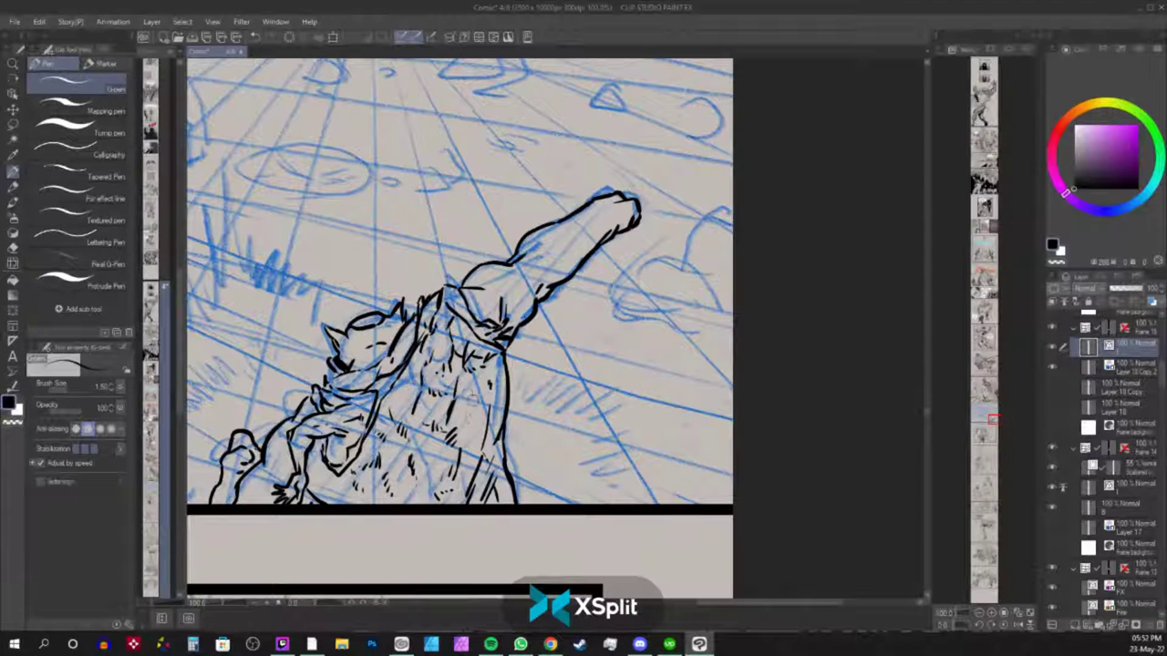
{"action": "mouse_move", "coordinate": [499, 290]}
{"action": "left_mouse_down"}
{"action": "mouse_move", "coordinate": [493, 322]}
{"action": "mouse_move", "coordinate": [512, 293]}
{"action": "mouse_move", "coordinate": [534, 292]}
{"action": "mouse_move", "coordinate": [534, 266]}
{"action": "mouse_move", "coordinate": [629, 217]}
{"action": "mouse_move", "coordinate": [620, 209]}
{"action": "left_mouse_up"}
{"action": "mouse_move", "coordinate": [529, 243]}
{"action": "left_mouse_down"}
{"action": "mouse_move", "coordinate": [538, 250]}
{"action": "mouse_move", "coordinate": [605, 203]}
{"action": "left_mouse_up"}
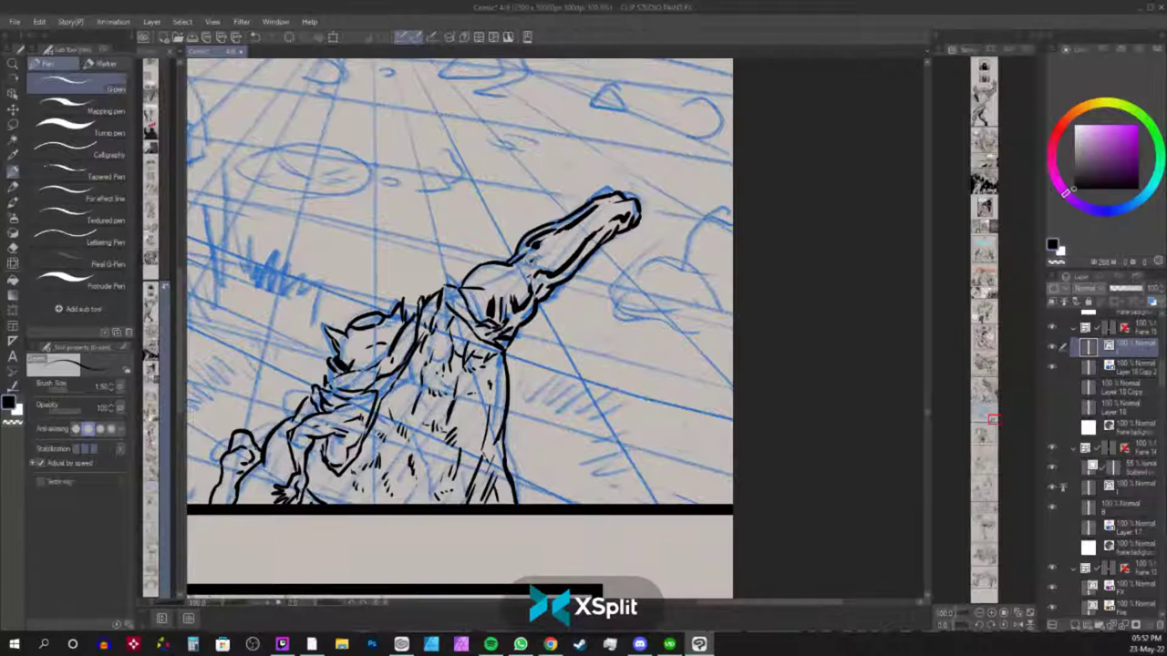
{"action": "mouse_move", "coordinate": [532, 262]}
{"action": "left_mouse_down"}
{"action": "mouse_move", "coordinate": [565, 238]}
{"action": "mouse_move", "coordinate": [547, 262]}
{"action": "mouse_move", "coordinate": [583, 235]}
{"action": "left_mouse_up"}
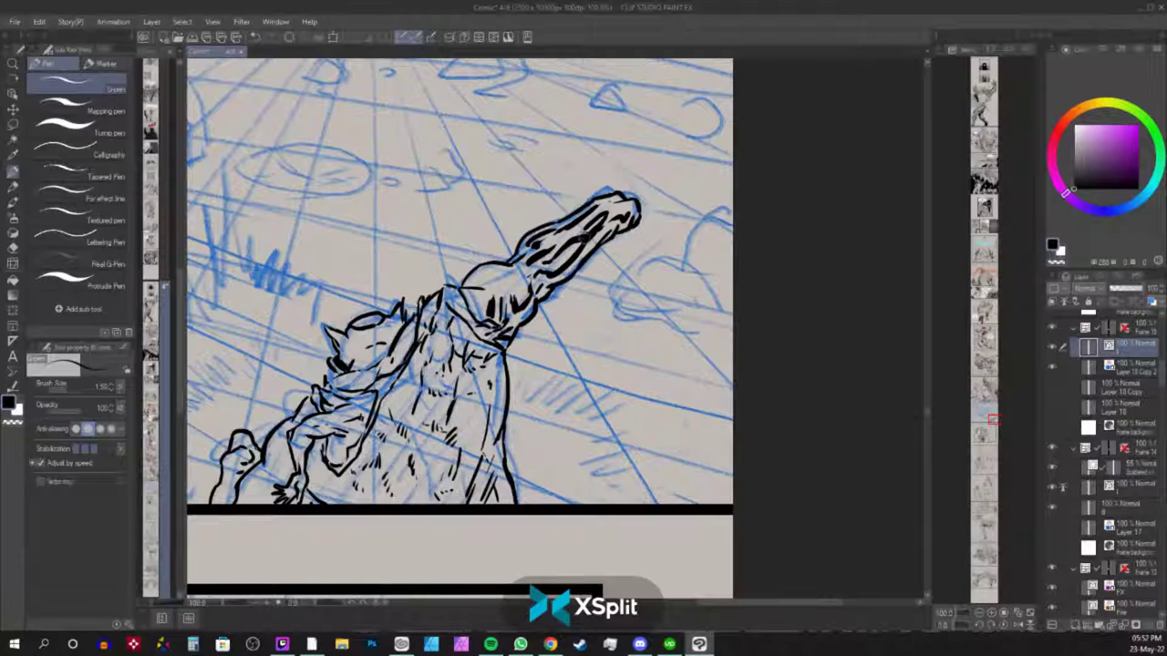
{"action": "mouse_move", "coordinate": [478, 270]}
{"action": "left_mouse_down"}
{"action": "mouse_move", "coordinate": [503, 290]}
{"action": "mouse_move", "coordinate": [522, 274]}
{"action": "mouse_move", "coordinate": [492, 292]}
{"action": "mouse_move", "coordinate": [503, 293]}
{"action": "mouse_move", "coordinate": [507, 268]}
{"action": "mouse_move", "coordinate": [517, 297]}
{"action": "mouse_move", "coordinate": [489, 304]}
{"action": "mouse_move", "coordinate": [452, 352]}
{"action": "mouse_move", "coordinate": [469, 352]}
{"action": "left_mouse_up"}
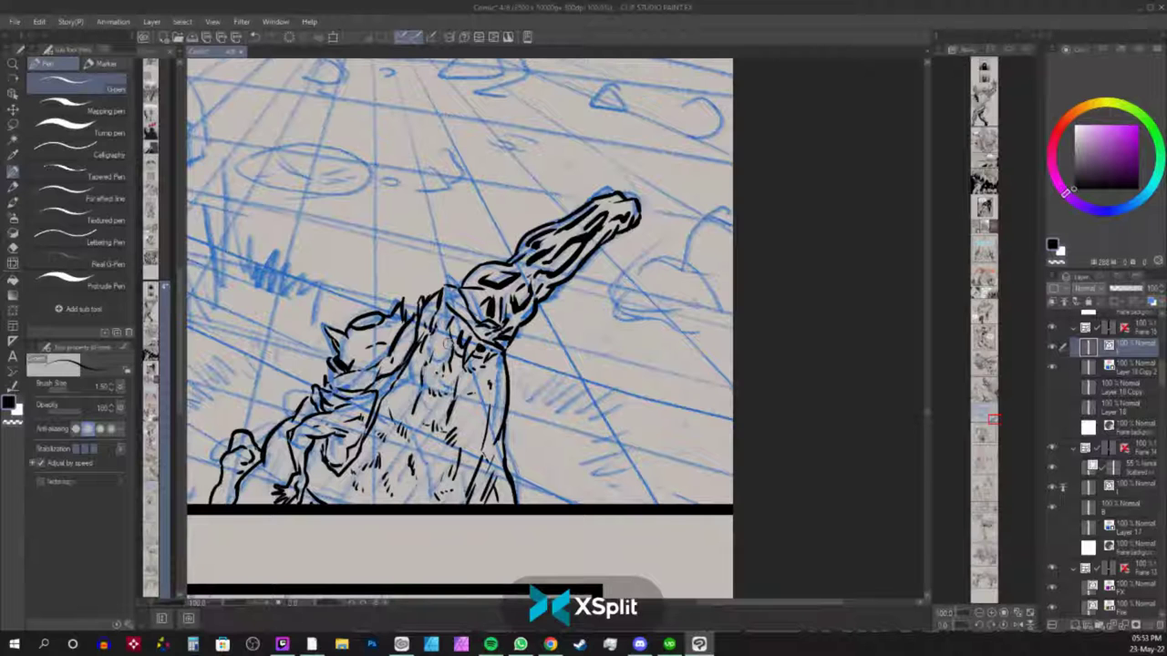
Thicken and detail the foreground figure's lower arm and the fist at the panel border with dark inner strokes.
{"action": "left_click_drag", "start_coordinate": [635, 322], "coordinate": [733, 285]}
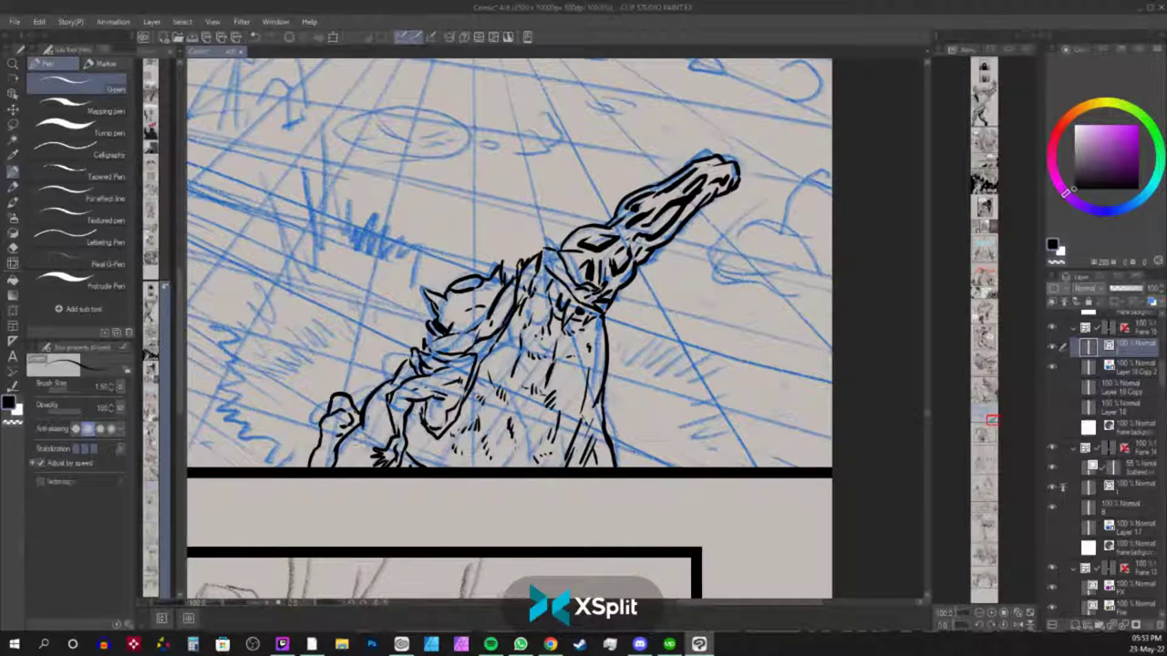
{"action": "mouse_move", "coordinate": [381, 409]}
{"action": "left_mouse_down"}
{"action": "mouse_move", "coordinate": [348, 462]}
{"action": "mouse_move", "coordinate": [377, 417]}
{"action": "mouse_move", "coordinate": [383, 441]}
{"action": "mouse_move", "coordinate": [339, 465]}
{"action": "left_mouse_up"}
{"action": "left_click_drag", "start_coordinate": [381, 399], "coordinate": [361, 427]}
{"action": "left_click_drag", "start_coordinate": [385, 394], "coordinate": [326, 448]}
{"action": "left_click_drag", "start_coordinate": [338, 441], "coordinate": [325, 467]}
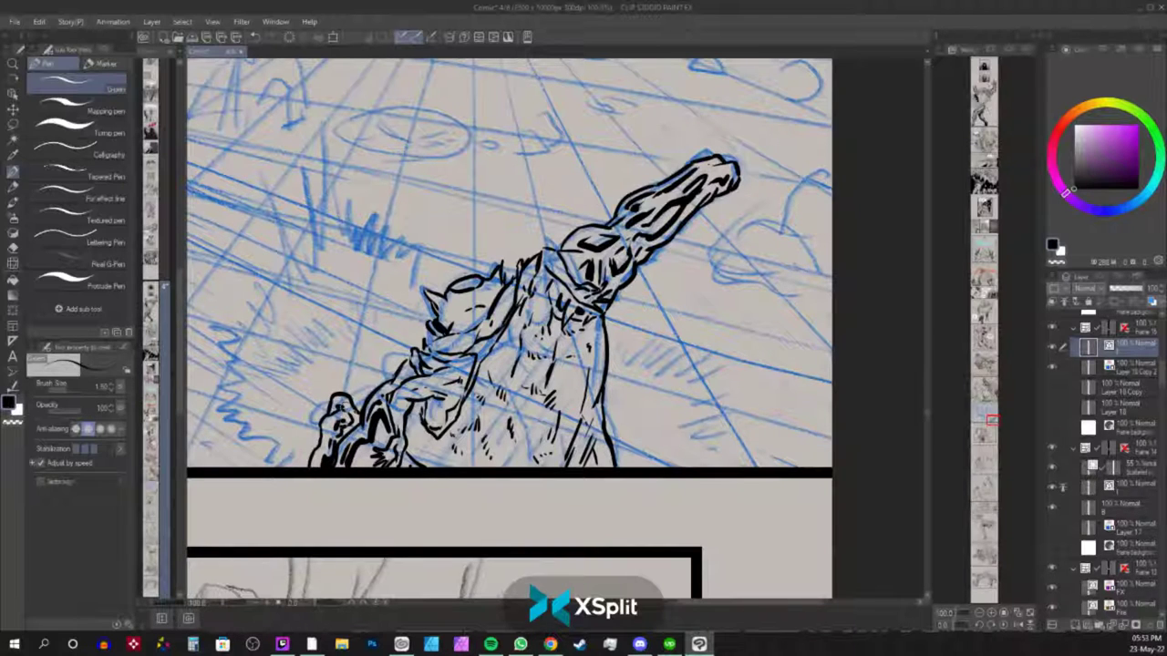
{"action": "left_click_drag", "start_coordinate": [358, 411], "coordinate": [347, 424]}
Hatch the dark muscle hollows on the outstretched arm and shoulder.
{"action": "left_click_drag", "start_coordinate": [567, 250], "coordinate": [585, 232]}
{"action": "key", "text": "shift+space"}
{"action": "left_click_drag", "start_coordinate": [748, 204], "coordinate": [604, 151]}
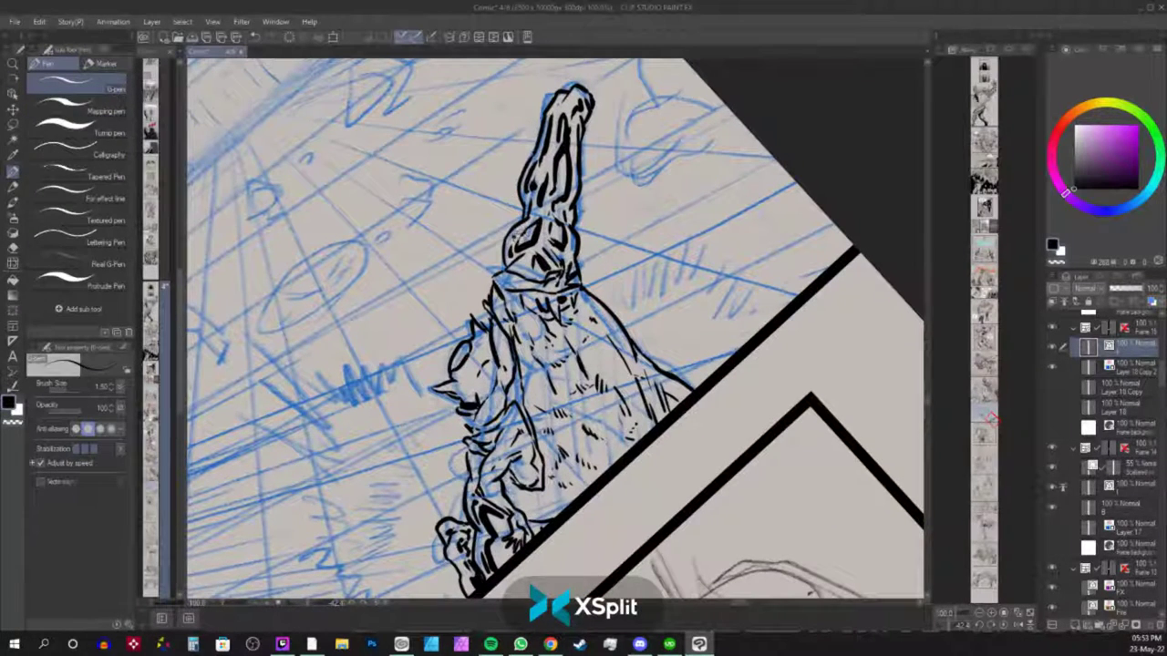
{"action": "mouse_move", "coordinate": [518, 234]}
{"action": "left_mouse_down"}
{"action": "mouse_move", "coordinate": [516, 248]}
{"action": "mouse_move", "coordinate": [532, 229]}
{"action": "mouse_move", "coordinate": [522, 246]}
{"action": "mouse_move", "coordinate": [560, 240]}
{"action": "left_mouse_up"}
{"action": "left_click_drag", "start_coordinate": [569, 157], "coordinate": [556, 191]}
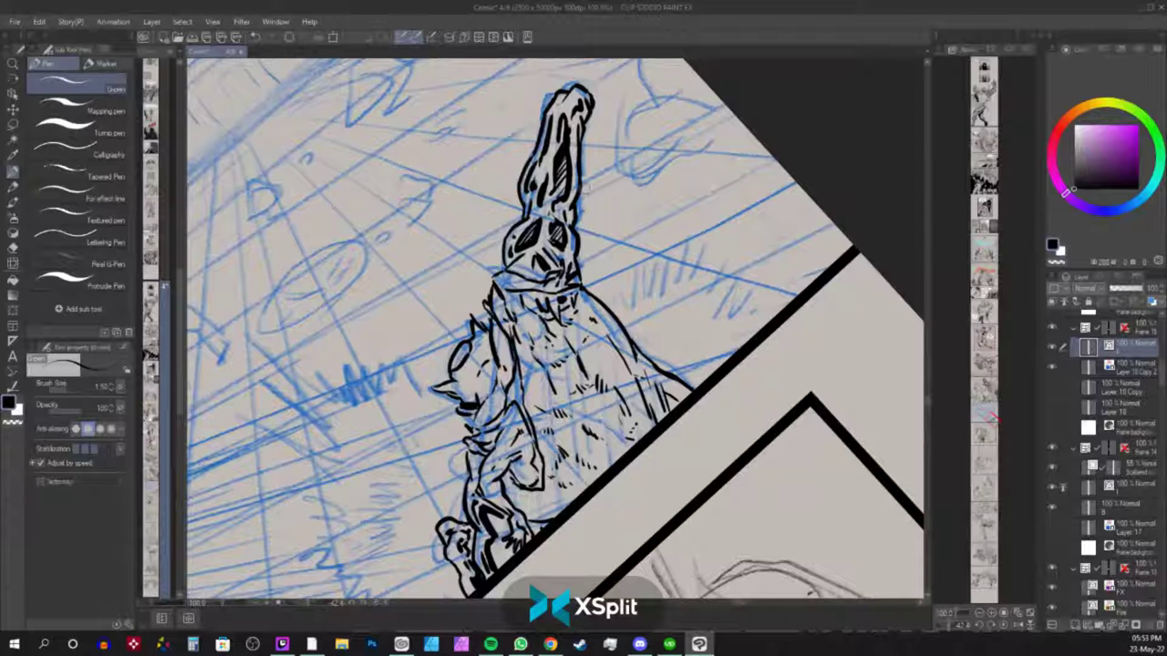
Hatch the hollow of the lower arm and add more fur strokes across the body, then return the canvas to its upright angle.
{"action": "left_click_drag", "start_coordinate": [664, 273], "coordinate": [666, 268]}
{"action": "scroll", "coordinate": [665, 267], "scroll_direction": "down", "scroll_amount": 3}
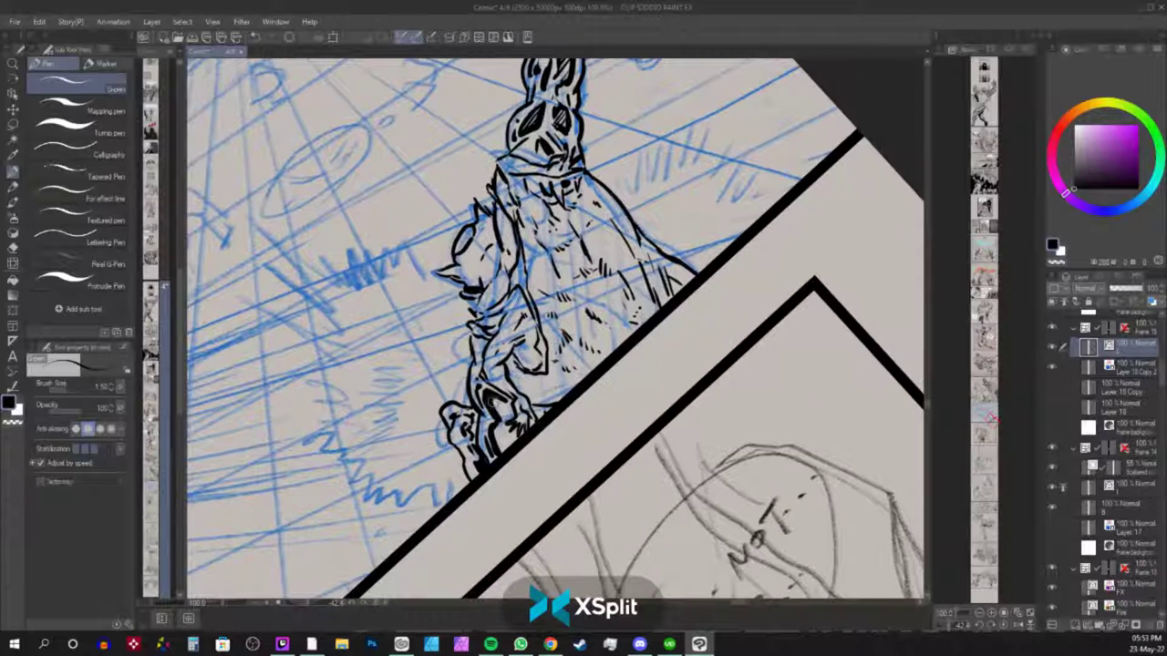
{"action": "mouse_move", "coordinate": [499, 398]}
{"action": "left_mouse_down"}
{"action": "mouse_move", "coordinate": [518, 439]}
{"action": "mouse_move", "coordinate": [507, 456]}
{"action": "left_mouse_up"}
{"action": "mouse_move", "coordinate": [539, 266]}
{"action": "left_mouse_down"}
{"action": "mouse_move", "coordinate": [536, 302]}
{"action": "mouse_move", "coordinate": [594, 323]}
{"action": "left_mouse_up"}
{"action": "left_click_drag", "start_coordinate": [600, 317], "coordinate": [626, 343]}
{"action": "left_click_drag", "start_coordinate": [614, 326], "coordinate": [627, 343]}
{"action": "left_click_drag", "start_coordinate": [646, 295], "coordinate": [651, 384]}
{"action": "key", "text": "r"}
{"action": "left_click_drag", "start_coordinate": [691, 313], "coordinate": [735, 219]}
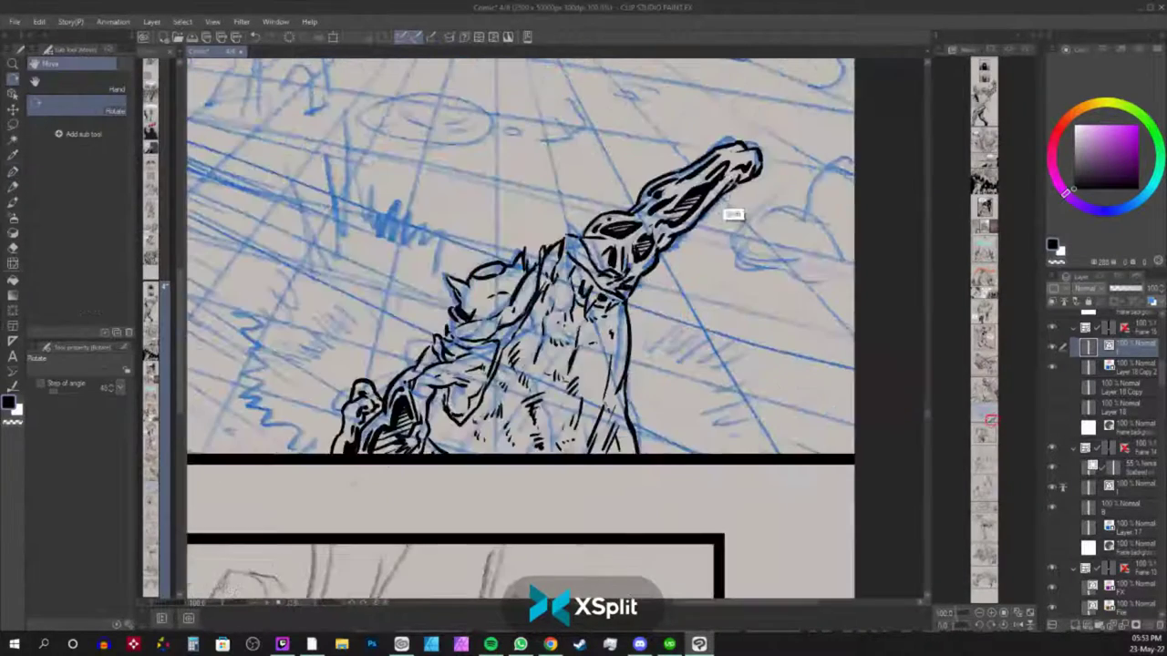
{"action": "mouse_move", "coordinate": [668, 249]}
{"action": "left_mouse_down"}
{"action": "mouse_move", "coordinate": [727, 319]}
{"action": "mouse_move", "coordinate": [709, 328]}
{"action": "mouse_move", "coordinate": [753, 334]}
{"action": "left_mouse_up"}
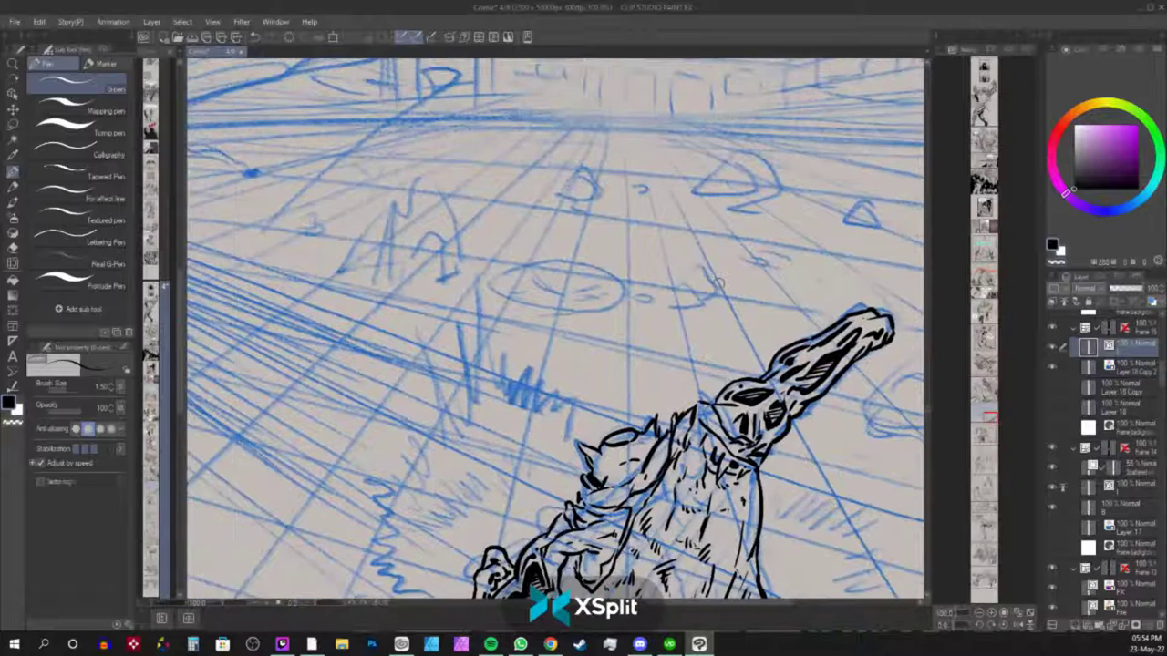
{"action": "scroll", "coordinate": [719, 284], "scroll_direction": "down", "scroll_amount": 3}
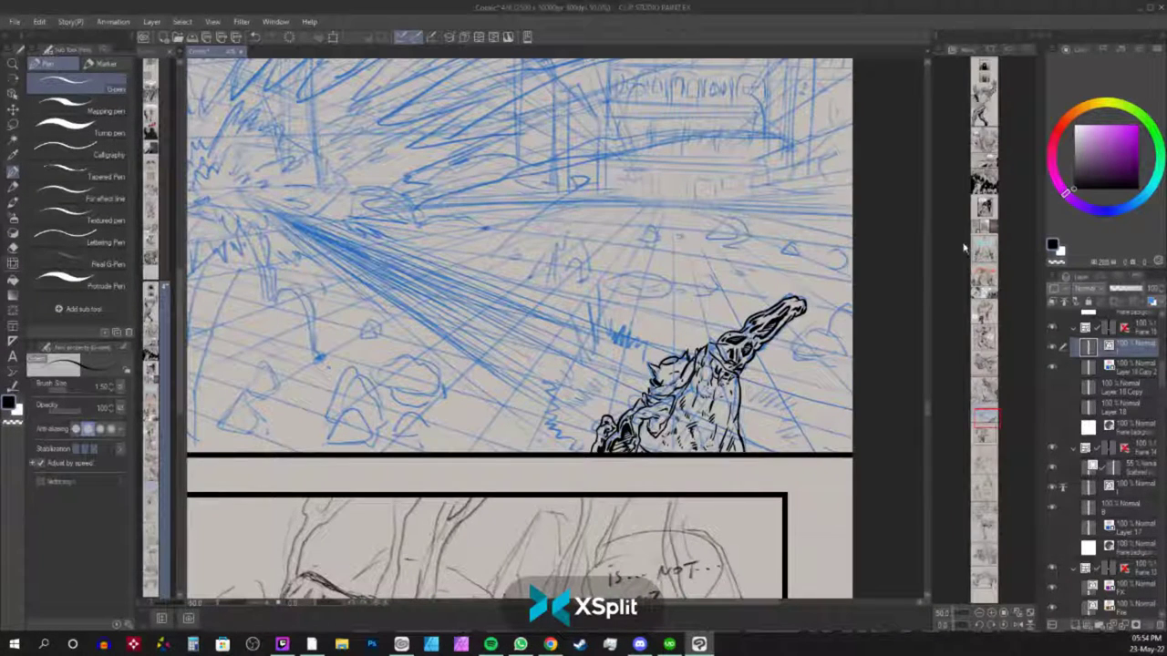
{"action": "left_click_drag", "start_coordinate": [994, 420], "coordinate": [991, 391]}
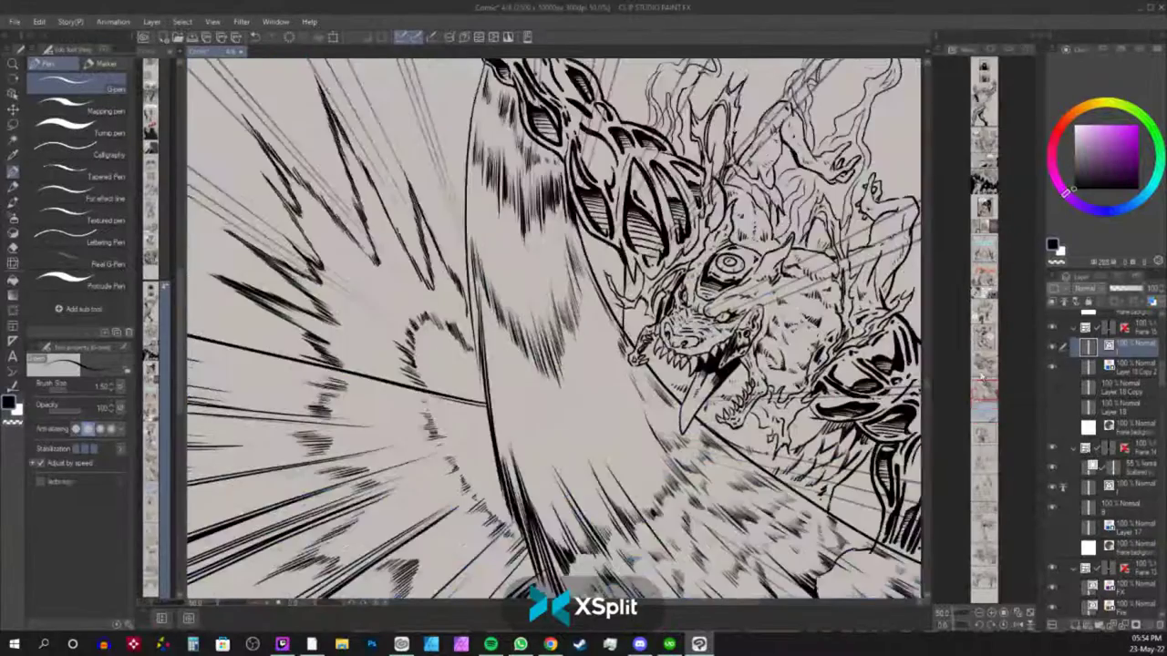
{"action": "key", "text": "ctrl+minus"}
{"action": "mouse_move", "coordinate": [990, 392]}
{"action": "left_mouse_down"}
{"action": "mouse_move", "coordinate": [984, 351]}
{"action": "mouse_move", "coordinate": [996, 360]}
{"action": "mouse_move", "coordinate": [989, 420]}
{"action": "mouse_move", "coordinate": [975, 401]}
{"action": "left_mouse_up"}
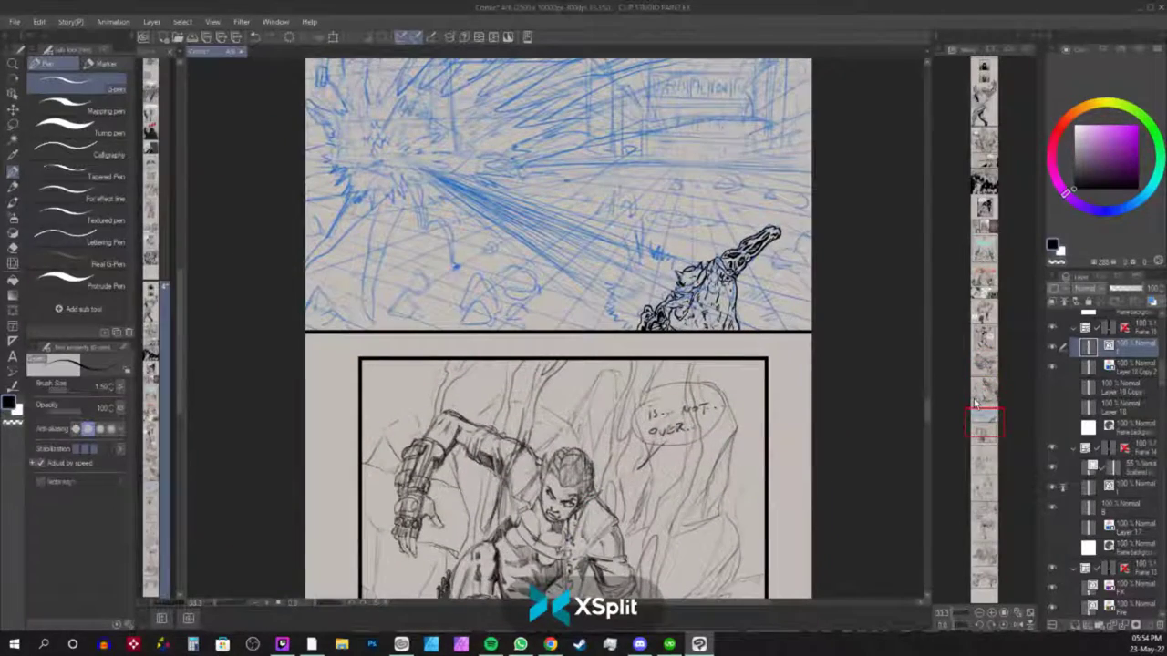
{"action": "scroll", "coordinate": [444, 333], "scroll_direction": "up", "scroll_amount": 6}
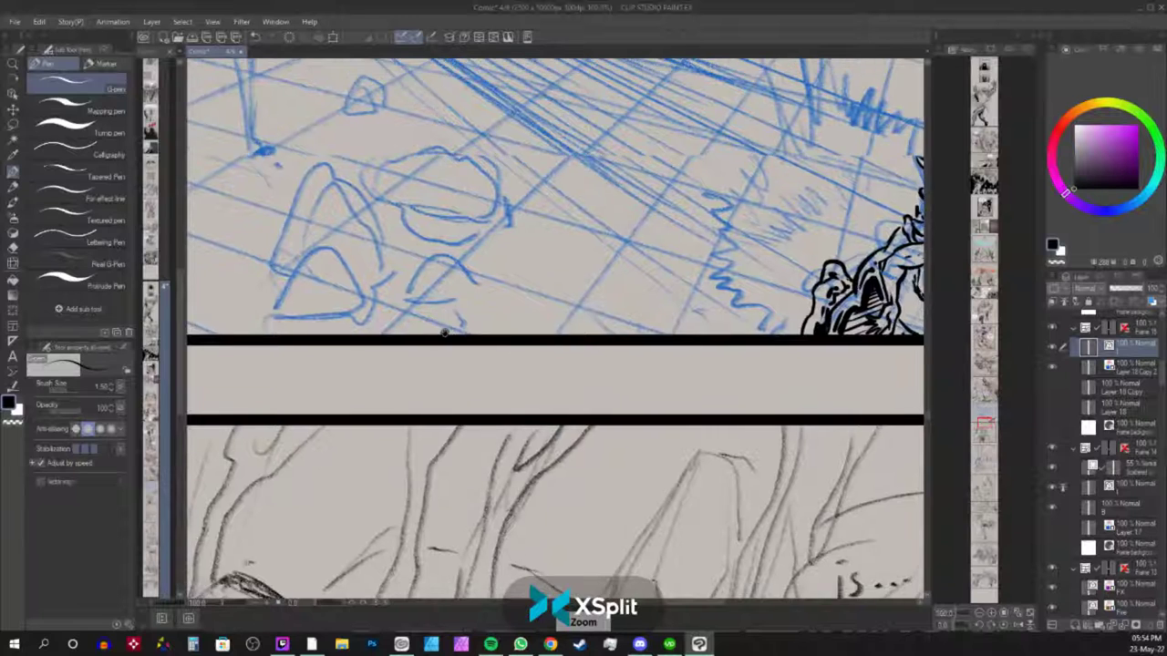
Ink the small front rock and the outline of the tall pointed rock behind it near the panel's lower border.
{"action": "scroll", "coordinate": [481, 339], "scroll_direction": "up", "scroll_amount": 2}
{"action": "mouse_move", "coordinate": [499, 380]}
{"action": "left_mouse_down"}
{"action": "mouse_move", "coordinate": [539, 430]}
{"action": "mouse_move", "coordinate": [556, 392]}
{"action": "mouse_move", "coordinate": [578, 387]}
{"action": "mouse_move", "coordinate": [518, 383]}
{"action": "mouse_move", "coordinate": [565, 352]}
{"action": "mouse_move", "coordinate": [598, 401]}
{"action": "mouse_move", "coordinate": [590, 425]}
{"action": "mouse_move", "coordinate": [574, 425]}
{"action": "left_mouse_up"}
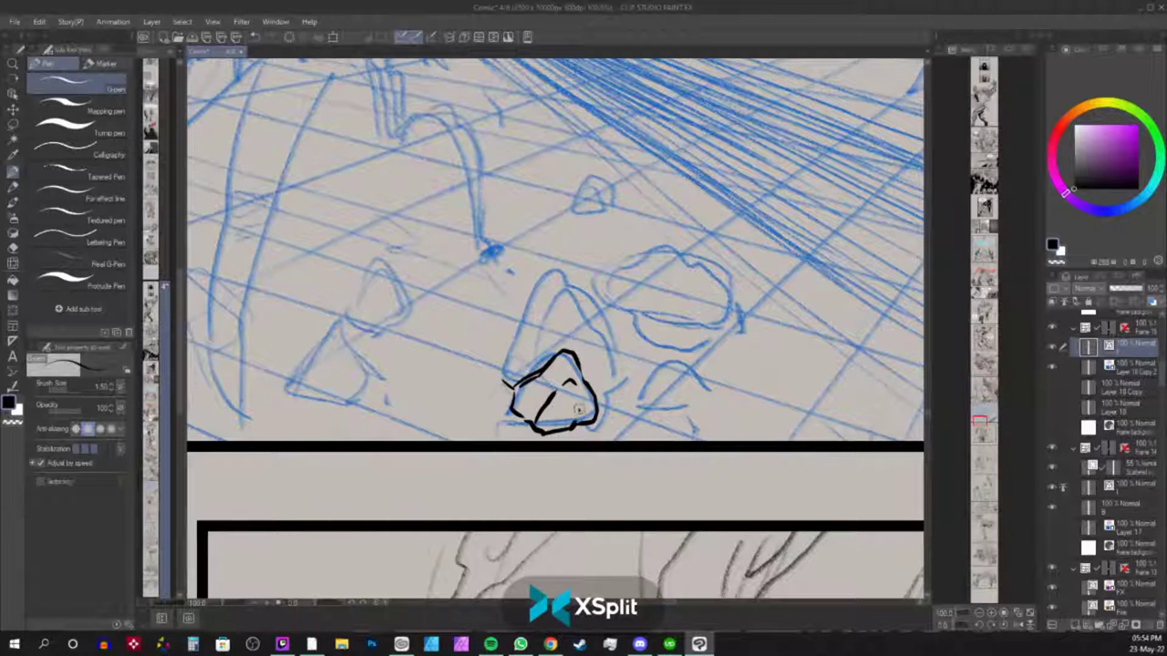
{"action": "mouse_move", "coordinate": [511, 381]}
{"action": "left_mouse_down"}
{"action": "mouse_move", "coordinate": [507, 342]}
{"action": "mouse_move", "coordinate": [548, 292]}
{"action": "left_mouse_up"}
{"action": "mouse_move", "coordinate": [495, 360]}
{"action": "left_mouse_down"}
{"action": "mouse_move", "coordinate": [563, 264]}
{"action": "mouse_move", "coordinate": [554, 278]}
{"action": "mouse_move", "coordinate": [573, 273]}
{"action": "mouse_move", "coordinate": [602, 339]}
{"action": "left_mouse_up"}
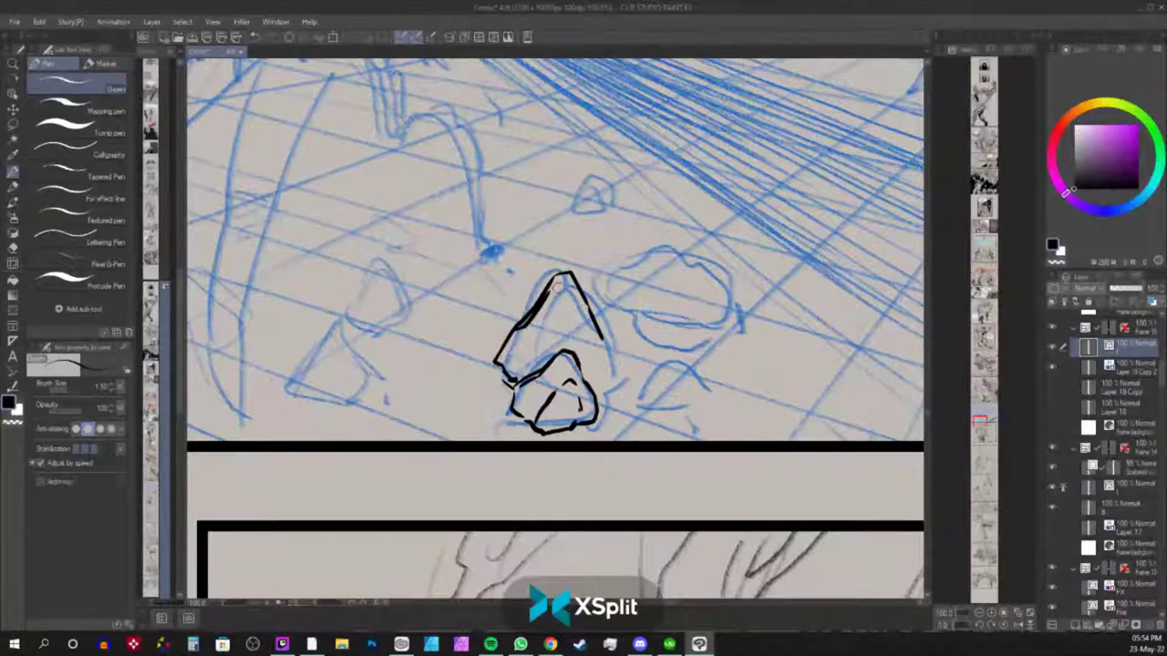
{"action": "mouse_move", "coordinate": [557, 286]}
{"action": "left_mouse_down"}
{"action": "mouse_move", "coordinate": [603, 357]}
{"action": "mouse_move", "coordinate": [589, 371]}
{"action": "mouse_move", "coordinate": [620, 374]}
{"action": "mouse_move", "coordinate": [594, 392]}
{"action": "mouse_move", "coordinate": [588, 373]}
{"action": "left_mouse_up"}
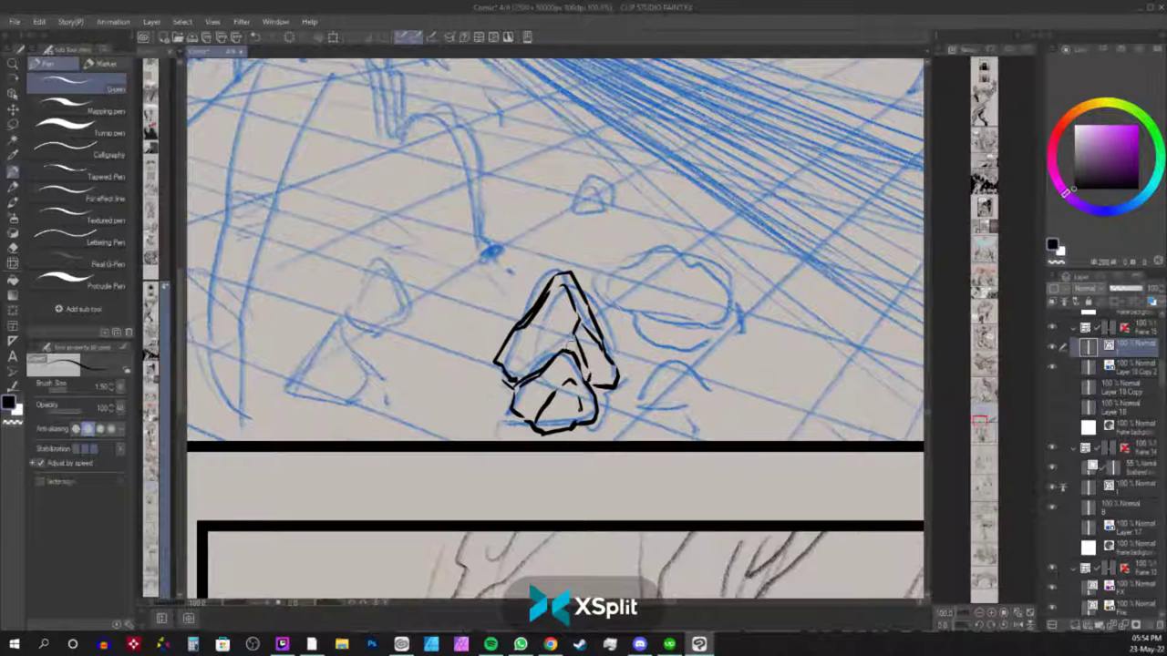
Add dark facet strokes inside the tall pointed rock and ink the separate small rock beside it.
{"action": "left_click_drag", "start_coordinate": [507, 376], "coordinate": [528, 339]}
{"action": "left_click_drag", "start_coordinate": [518, 350], "coordinate": [552, 314]}
{"action": "left_click_drag", "start_coordinate": [544, 328], "coordinate": [567, 304]}
{"action": "mouse_move", "coordinate": [531, 368]}
{"action": "left_mouse_down"}
{"action": "mouse_move", "coordinate": [563, 326]}
{"action": "mouse_move", "coordinate": [547, 352]}
{"action": "left_mouse_up"}
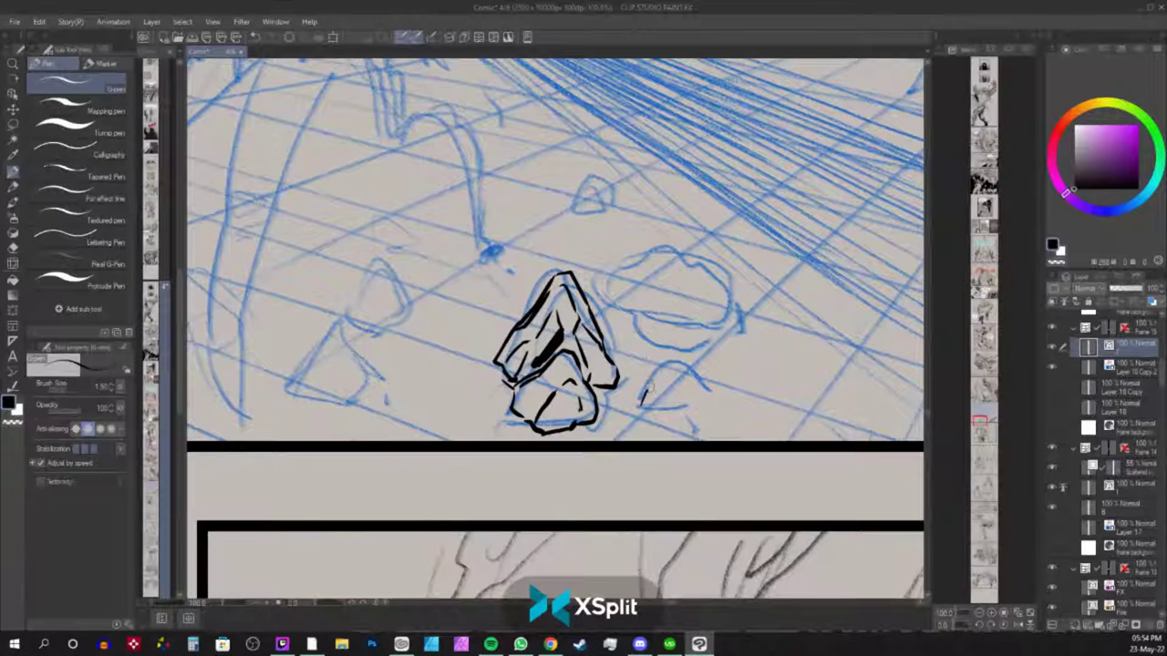
{"action": "mouse_move", "coordinate": [670, 363]}
{"action": "left_mouse_down"}
{"action": "mouse_move", "coordinate": [642, 394]}
{"action": "mouse_move", "coordinate": [658, 408]}
{"action": "left_mouse_up"}
{"action": "mouse_move", "coordinate": [675, 362]}
{"action": "left_mouse_down"}
{"action": "mouse_move", "coordinate": [704, 390]}
{"action": "mouse_move", "coordinate": [671, 415]}
{"action": "mouse_move", "coordinate": [653, 410]}
{"action": "mouse_move", "coordinate": [677, 380]}
{"action": "mouse_move", "coordinate": [671, 410]}
{"action": "left_mouse_up"}
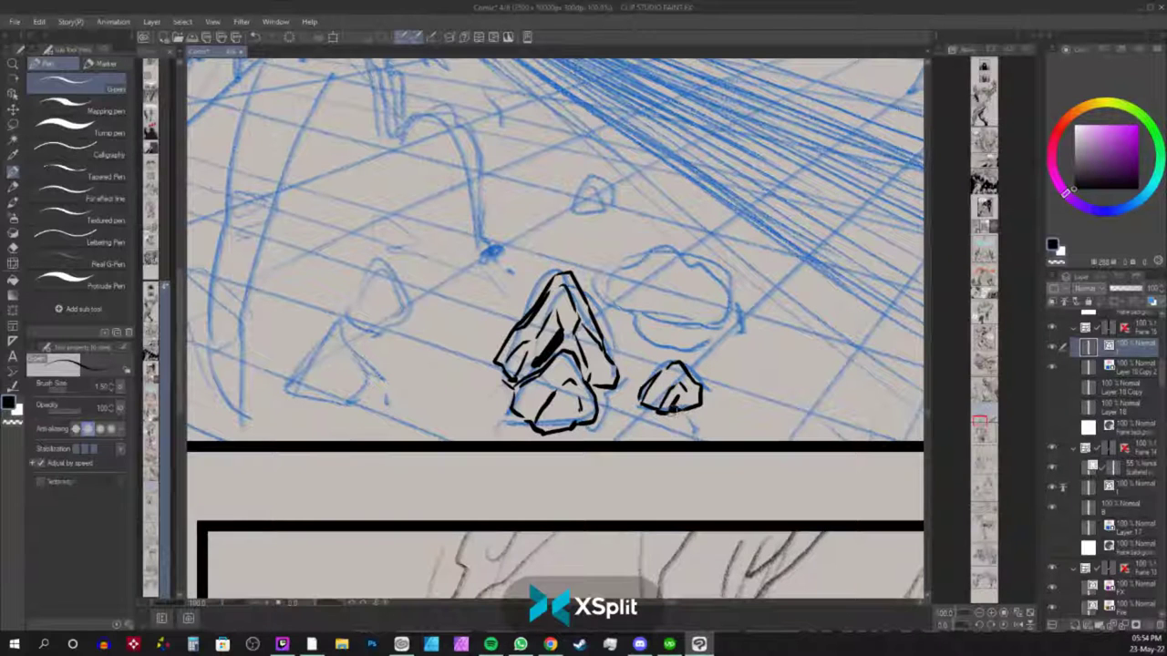
Ink the explosion's inner burst with short radiating strokes along its jagged left, upper and right edges.
{"action": "mouse_move", "coordinate": [517, 132]}
{"action": "left_mouse_down"}
{"action": "mouse_move", "coordinate": [697, 320]}
{"action": "mouse_move", "coordinate": [648, 474]}
{"action": "mouse_move", "coordinate": [657, 526]}
{"action": "left_mouse_up"}
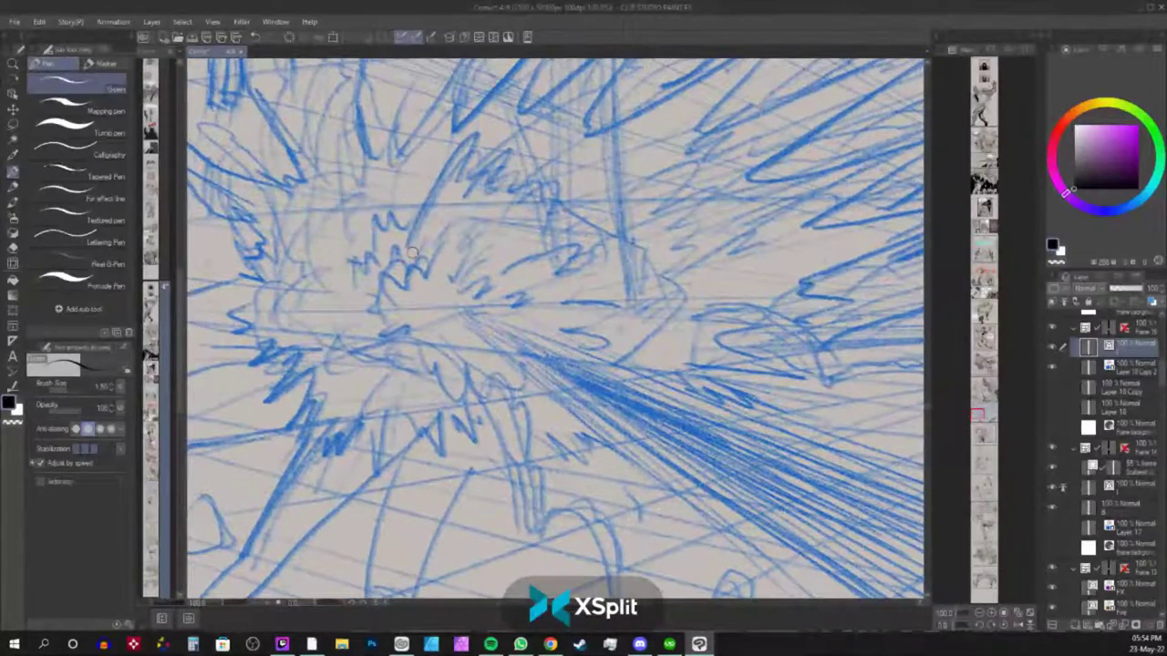
{"action": "scroll", "coordinate": [413, 255], "scroll_direction": "down", "scroll_amount": 5}
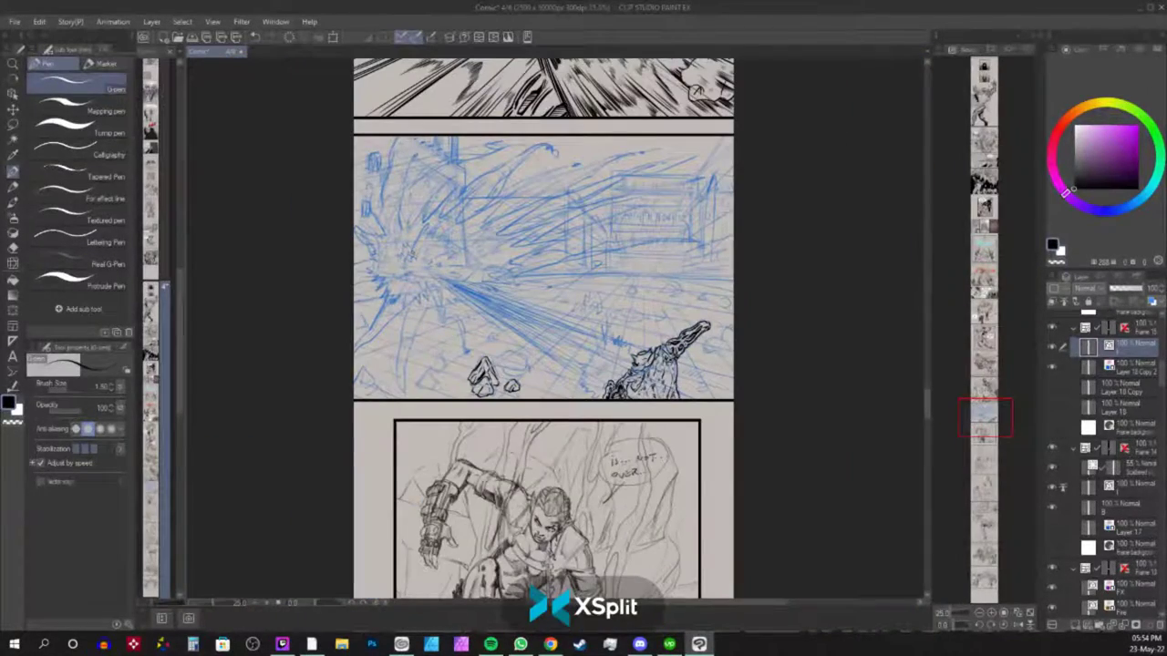
{"action": "scroll", "coordinate": [412, 254], "scroll_direction": "up", "scroll_amount": 5}
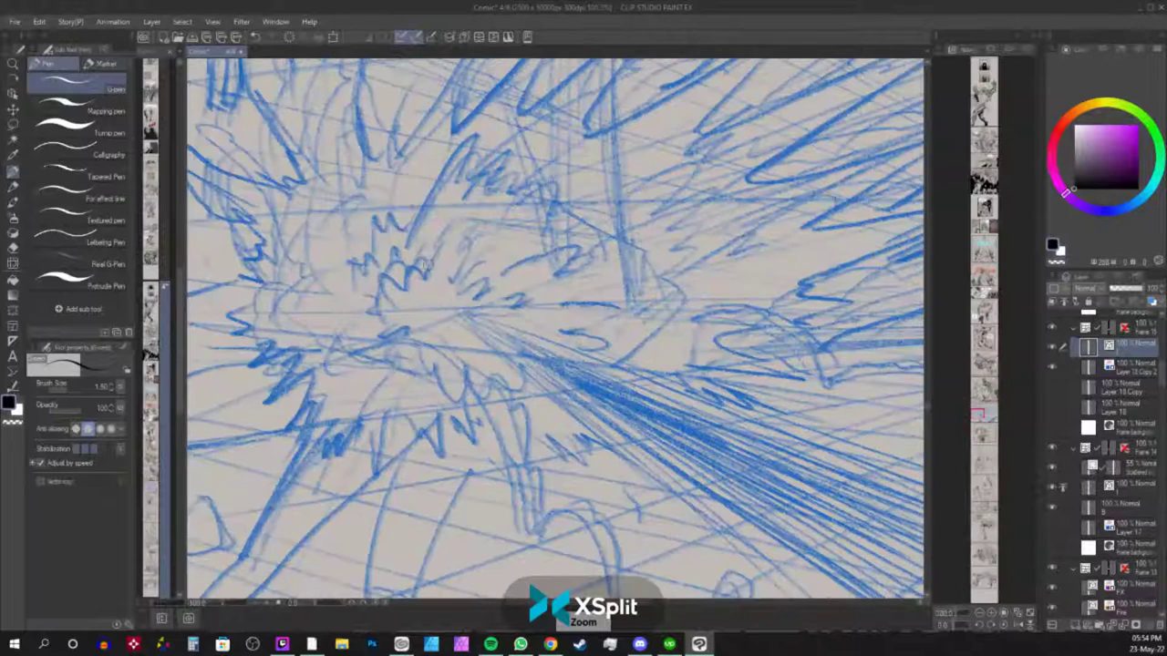
{"action": "mouse_move", "coordinate": [423, 275]}
{"action": "left_mouse_down"}
{"action": "mouse_move", "coordinate": [459, 239]}
{"action": "mouse_move", "coordinate": [454, 256]}
{"action": "mouse_move", "coordinate": [473, 246]}
{"action": "mouse_move", "coordinate": [456, 278]}
{"action": "mouse_move", "coordinate": [428, 275]}
{"action": "mouse_move", "coordinate": [411, 257]}
{"action": "mouse_move", "coordinate": [410, 291]}
{"action": "mouse_move", "coordinate": [391, 280]}
{"action": "mouse_move", "coordinate": [392, 332]}
{"action": "left_mouse_up"}
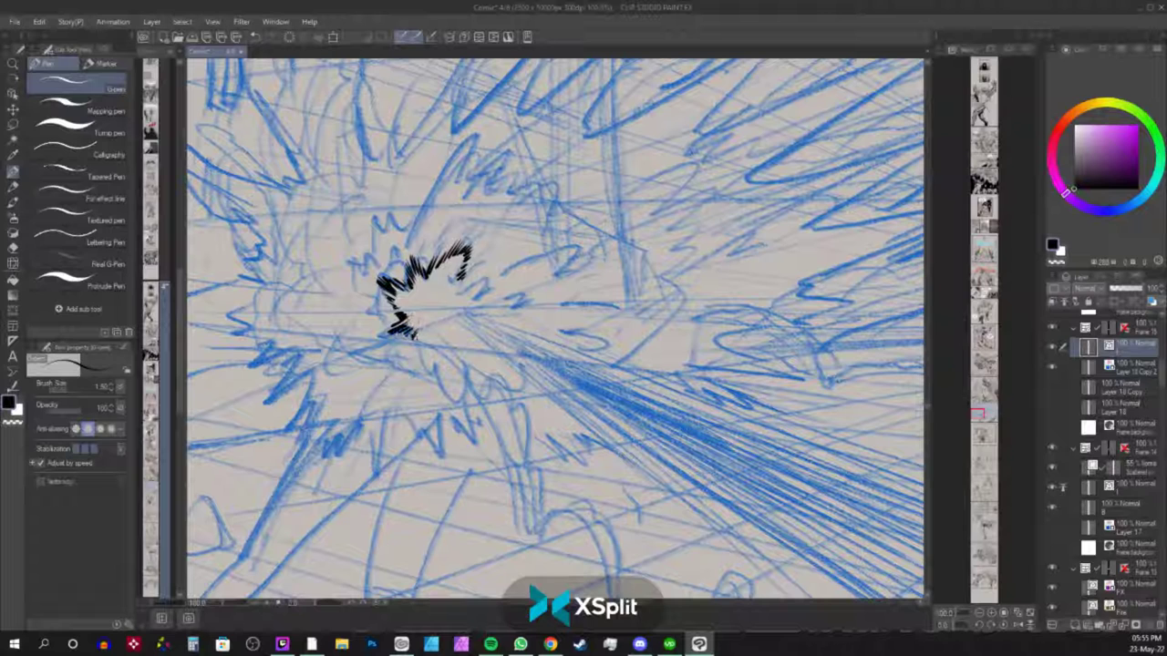
{"action": "mouse_move", "coordinate": [476, 270]}
{"action": "left_mouse_down"}
{"action": "mouse_move", "coordinate": [460, 286]}
{"action": "mouse_move", "coordinate": [466, 279]}
{"action": "left_mouse_up"}
{"action": "mouse_move", "coordinate": [490, 273]}
{"action": "left_mouse_down"}
{"action": "mouse_move", "coordinate": [471, 283]}
{"action": "mouse_move", "coordinate": [474, 299]}
{"action": "mouse_move", "coordinate": [485, 310]}
{"action": "mouse_move", "coordinate": [507, 299]}
{"action": "mouse_move", "coordinate": [501, 310]}
{"action": "mouse_move", "coordinate": [492, 264]}
{"action": "mouse_move", "coordinate": [520, 272]}
{"action": "left_mouse_up"}
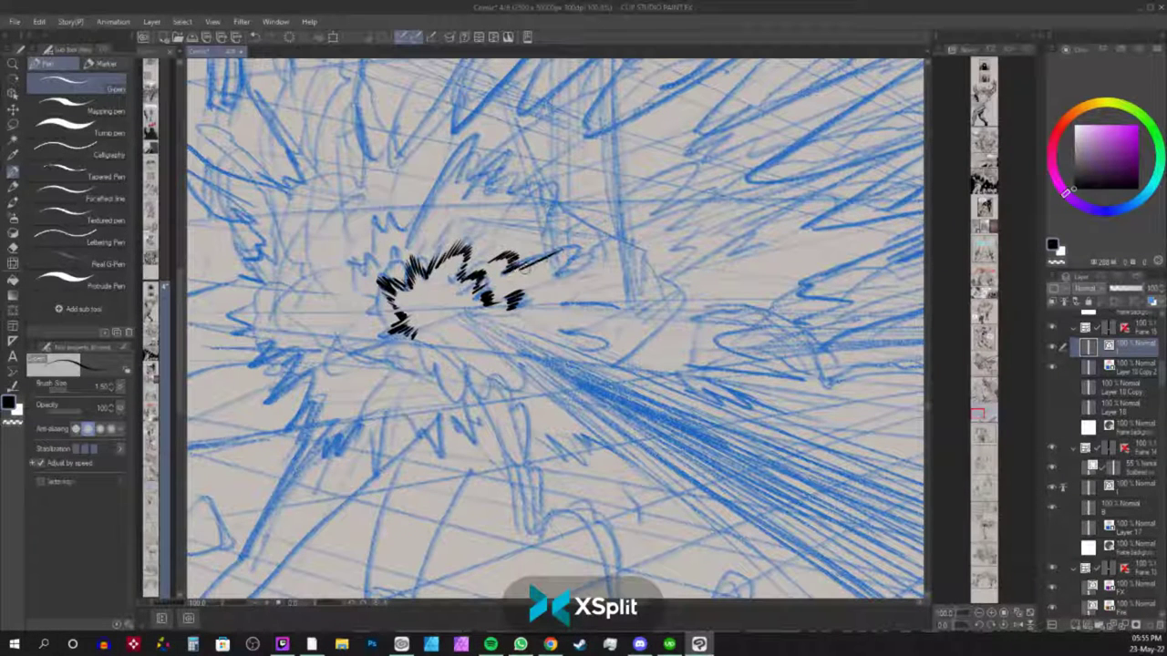
{"action": "mouse_move", "coordinate": [583, 242]}
{"action": "left_mouse_down"}
{"action": "mouse_move", "coordinate": [534, 266]}
{"action": "mouse_move", "coordinate": [552, 266]}
{"action": "mouse_move", "coordinate": [549, 284]}
{"action": "left_mouse_up"}
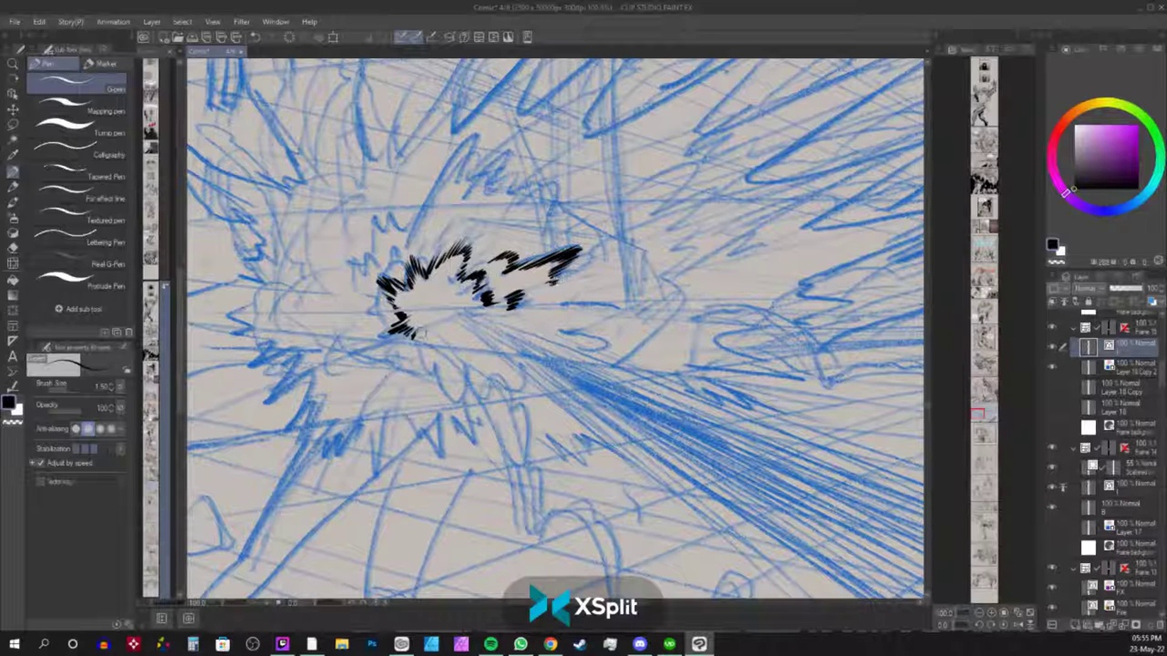
Continue the inner burst's jagged lower edge with radiating strokes and a separate spike near the beam.
{"action": "left_click_drag", "start_coordinate": [425, 326], "coordinate": [418, 354]}
{"action": "left_click_drag", "start_coordinate": [502, 365], "coordinate": [523, 394]}
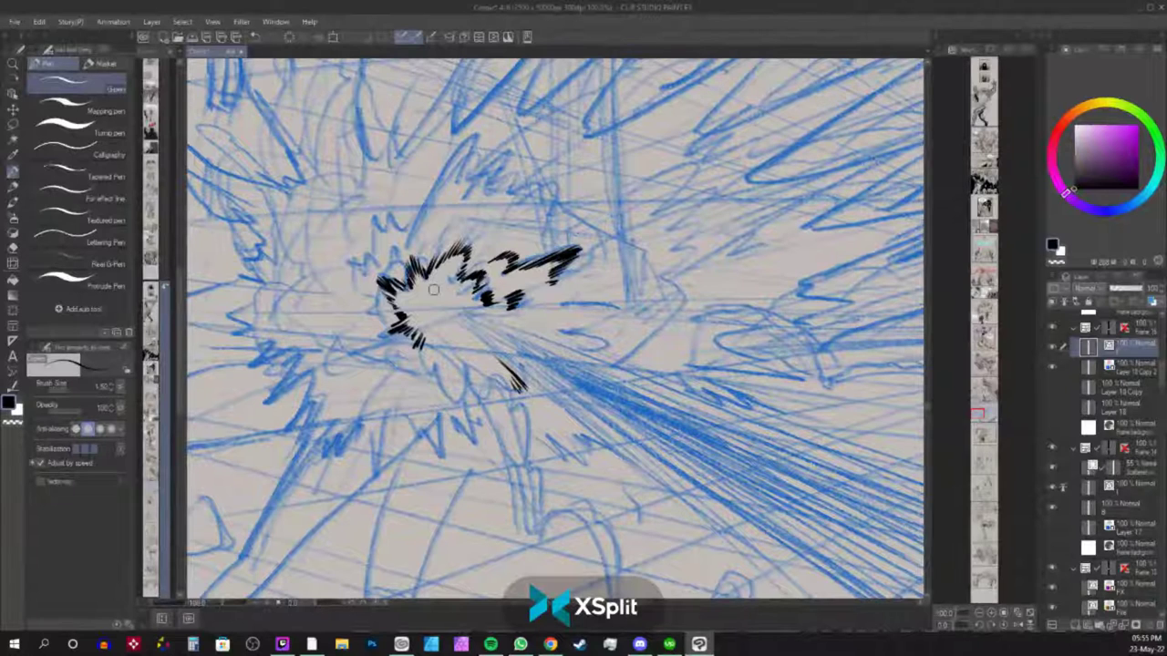
{"action": "mouse_move", "coordinate": [427, 339]}
{"action": "left_mouse_down"}
{"action": "mouse_move", "coordinate": [419, 366]}
{"action": "mouse_move", "coordinate": [474, 415]}
{"action": "left_mouse_up"}
{"action": "mouse_move", "coordinate": [463, 359]}
{"action": "left_mouse_down"}
{"action": "mouse_move", "coordinate": [475, 406]}
{"action": "mouse_move", "coordinate": [473, 398]}
{"action": "left_mouse_up"}
{"action": "left_click_drag", "start_coordinate": [463, 359], "coordinate": [478, 405]}
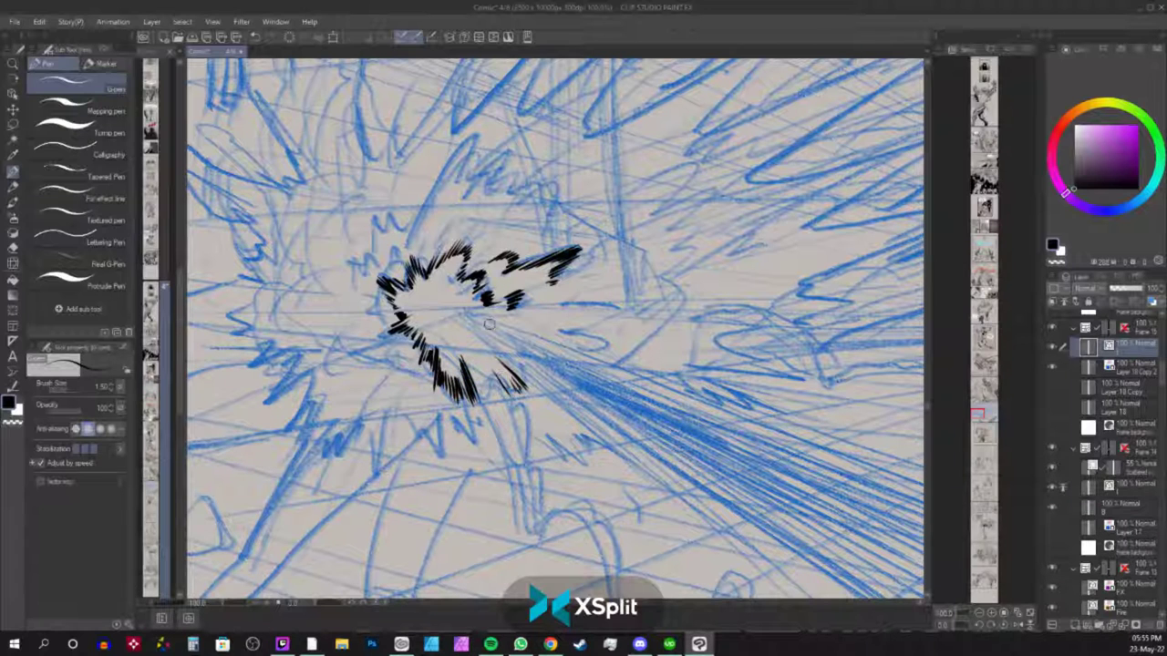
Ink the explosion's outer ring from its upper-left spikes up to the tall pointed spike above the core.
{"action": "mouse_move", "coordinate": [361, 246]}
{"action": "left_mouse_down"}
{"action": "mouse_move", "coordinate": [368, 272]}
{"action": "mouse_move", "coordinate": [383, 269]}
{"action": "left_mouse_up"}
{"action": "mouse_move", "coordinate": [369, 222]}
{"action": "left_mouse_down"}
{"action": "mouse_move", "coordinate": [374, 248]}
{"action": "mouse_move", "coordinate": [406, 248]}
{"action": "left_mouse_up"}
{"action": "left_click_drag", "start_coordinate": [409, 206], "coordinate": [402, 243]}
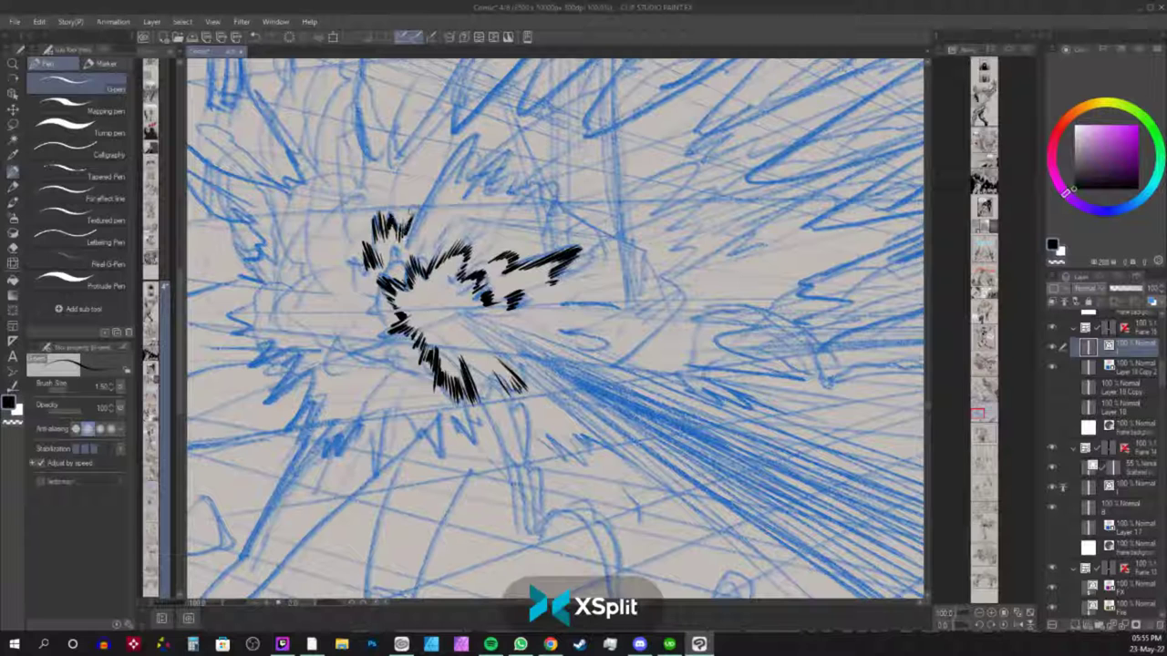
{"action": "left_click_drag", "start_coordinate": [427, 187], "coordinate": [409, 234]}
{"action": "left_click_drag", "start_coordinate": [447, 164], "coordinate": [416, 234]}
{"action": "left_click_drag", "start_coordinate": [483, 106], "coordinate": [421, 228]}
{"action": "mouse_move", "coordinate": [474, 127]}
{"action": "left_mouse_down"}
{"action": "mouse_move", "coordinate": [432, 206]}
{"action": "mouse_move", "coordinate": [454, 195]}
{"action": "mouse_move", "coordinate": [454, 213]}
{"action": "left_mouse_up"}
{"action": "mouse_move", "coordinate": [487, 177]}
{"action": "left_mouse_down"}
{"action": "mouse_move", "coordinate": [456, 219]}
{"action": "mouse_move", "coordinate": [468, 212]}
{"action": "left_mouse_up"}
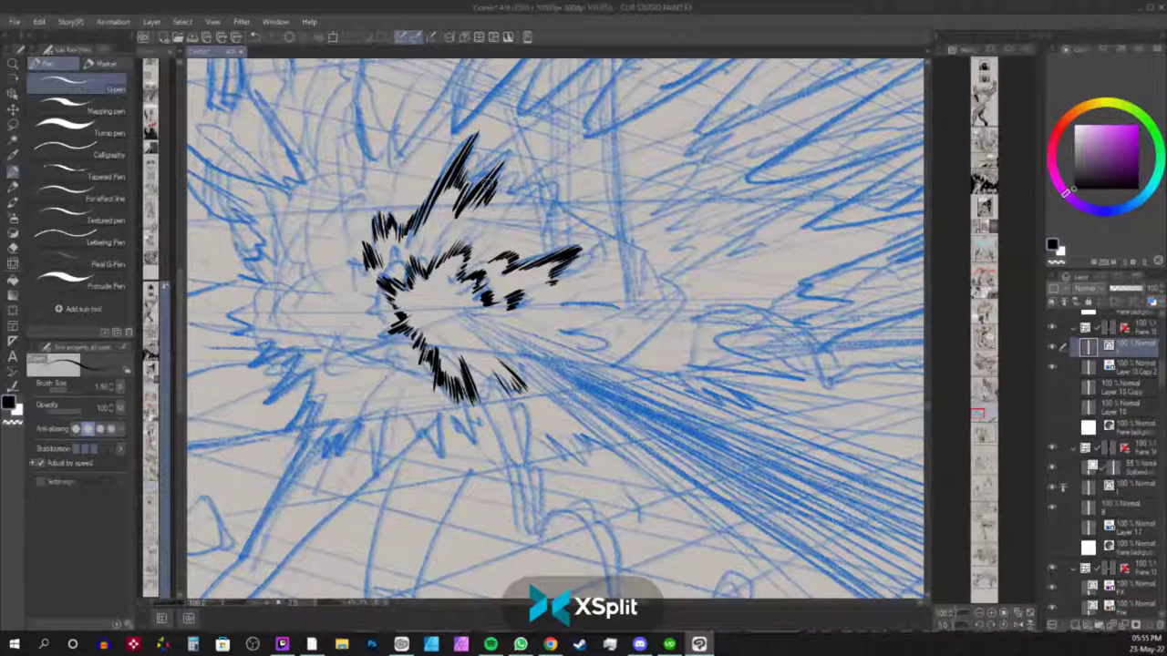
Extend the outer ring's upper-right edge with dense hatched spikes running down toward the inner burst.
{"action": "left_click_drag", "start_coordinate": [510, 175], "coordinate": [485, 191]}
{"action": "left_click_drag", "start_coordinate": [512, 175], "coordinate": [490, 210]}
{"action": "left_click_drag", "start_coordinate": [513, 186], "coordinate": [492, 208]}
{"action": "left_click_drag", "start_coordinate": [524, 180], "coordinate": [500, 206]}
{"action": "mouse_move", "coordinate": [547, 173]}
{"action": "left_mouse_down"}
{"action": "mouse_move", "coordinate": [509, 208]}
{"action": "mouse_move", "coordinate": [527, 201]}
{"action": "mouse_move", "coordinate": [516, 230]}
{"action": "mouse_move", "coordinate": [538, 248]}
{"action": "left_mouse_up"}
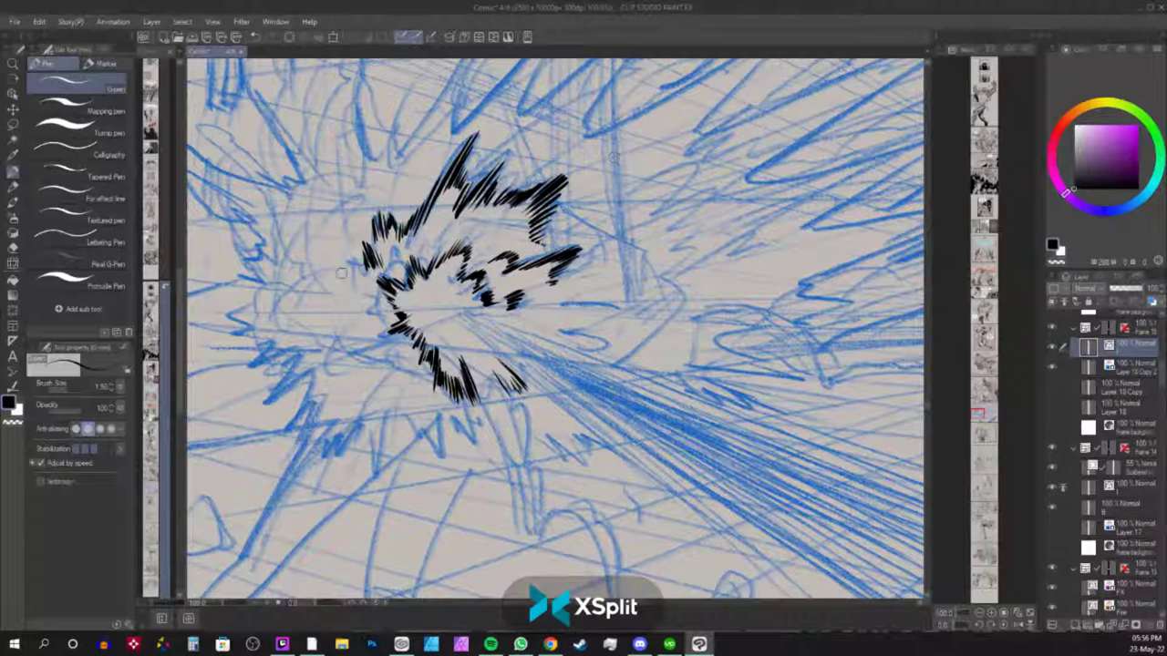
Ink the outer ring's left and lower-left edges with short jagged radiating strokes.
{"action": "mouse_move", "coordinate": [352, 264]}
{"action": "left_mouse_down"}
{"action": "mouse_move", "coordinate": [370, 279]}
{"action": "mouse_move", "coordinate": [369, 301]}
{"action": "left_mouse_up"}
{"action": "mouse_move", "coordinate": [473, 349]}
{"action": "left_mouse_down"}
{"action": "mouse_move", "coordinate": [600, 402]}
{"action": "mouse_move", "coordinate": [675, 403]}
{"action": "left_mouse_up"}
{"action": "mouse_move", "coordinate": [567, 361]}
{"action": "left_mouse_down"}
{"action": "mouse_move", "coordinate": [553, 365]}
{"action": "mouse_move", "coordinate": [585, 396]}
{"action": "mouse_move", "coordinate": [583, 425]}
{"action": "mouse_move", "coordinate": [609, 456]}
{"action": "mouse_move", "coordinate": [622, 448]}
{"action": "left_mouse_up"}
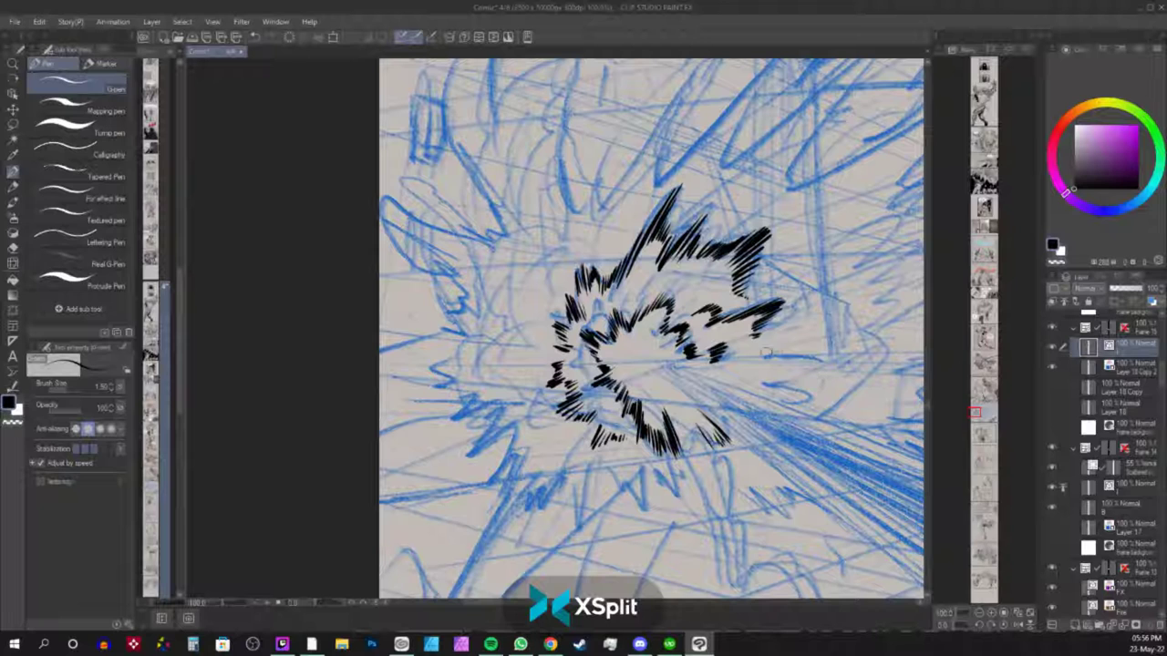
Close the explosion's right side with long pointed spikes and add thin speed lines where the beam leaves the core.
{"action": "mouse_move", "coordinate": [746, 347]}
{"action": "left_mouse_down"}
{"action": "mouse_move", "coordinate": [857, 355]}
{"action": "mouse_move", "coordinate": [845, 357]}
{"action": "left_mouse_up"}
{"action": "left_click_drag", "start_coordinate": [777, 381], "coordinate": [826, 363]}
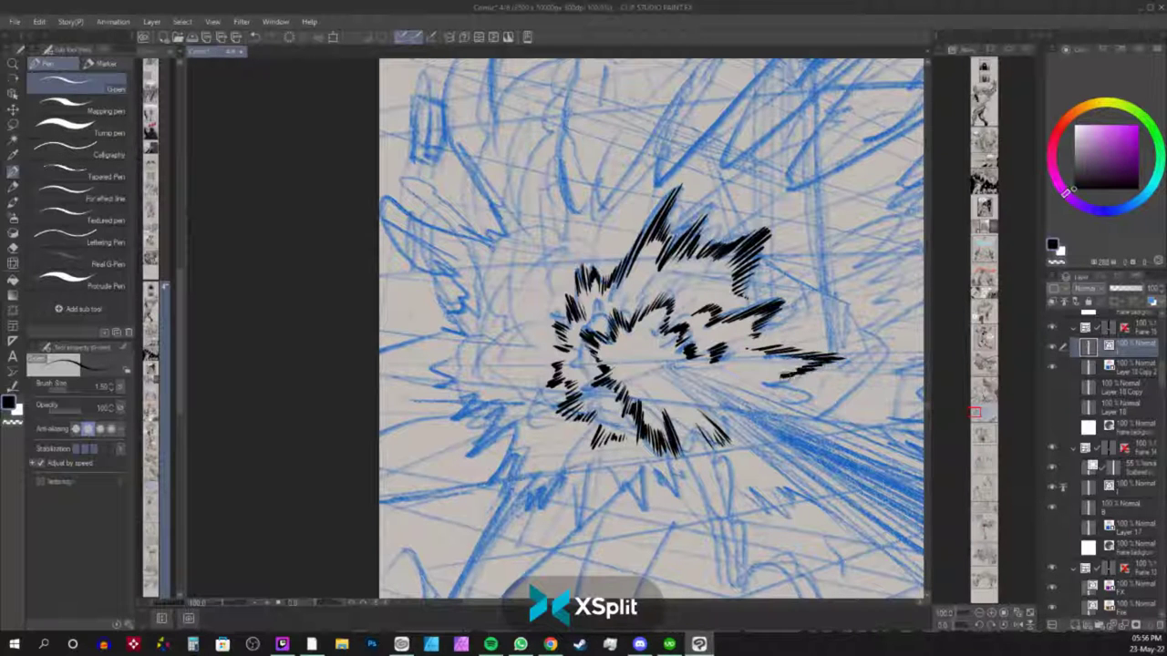
{"action": "mouse_move", "coordinate": [756, 352]}
{"action": "left_mouse_down"}
{"action": "mouse_move", "coordinate": [562, 347]}
{"action": "mouse_move", "coordinate": [609, 377]}
{"action": "mouse_move", "coordinate": [625, 399]}
{"action": "mouse_move", "coordinate": [611, 403]}
{"action": "mouse_move", "coordinate": [629, 407]}
{"action": "left_mouse_up"}
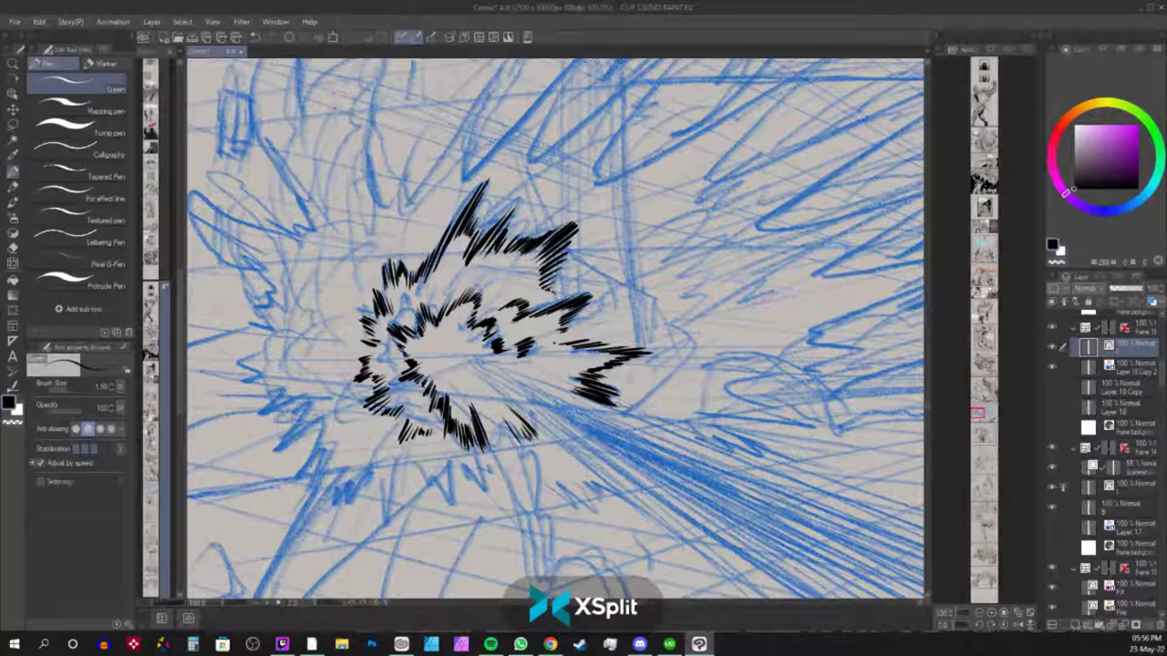
{"action": "left_click_drag", "start_coordinate": [509, 368], "coordinate": [559, 392]}
{"action": "mouse_move", "coordinate": [473, 368]}
{"action": "left_mouse_down"}
{"action": "mouse_move", "coordinate": [510, 405]}
{"action": "mouse_move", "coordinate": [507, 385]}
{"action": "mouse_move", "coordinate": [524, 390]}
{"action": "left_mouse_up"}
{"action": "scroll", "coordinate": [510, 368], "scroll_direction": "down", "scroll_amount": 3}
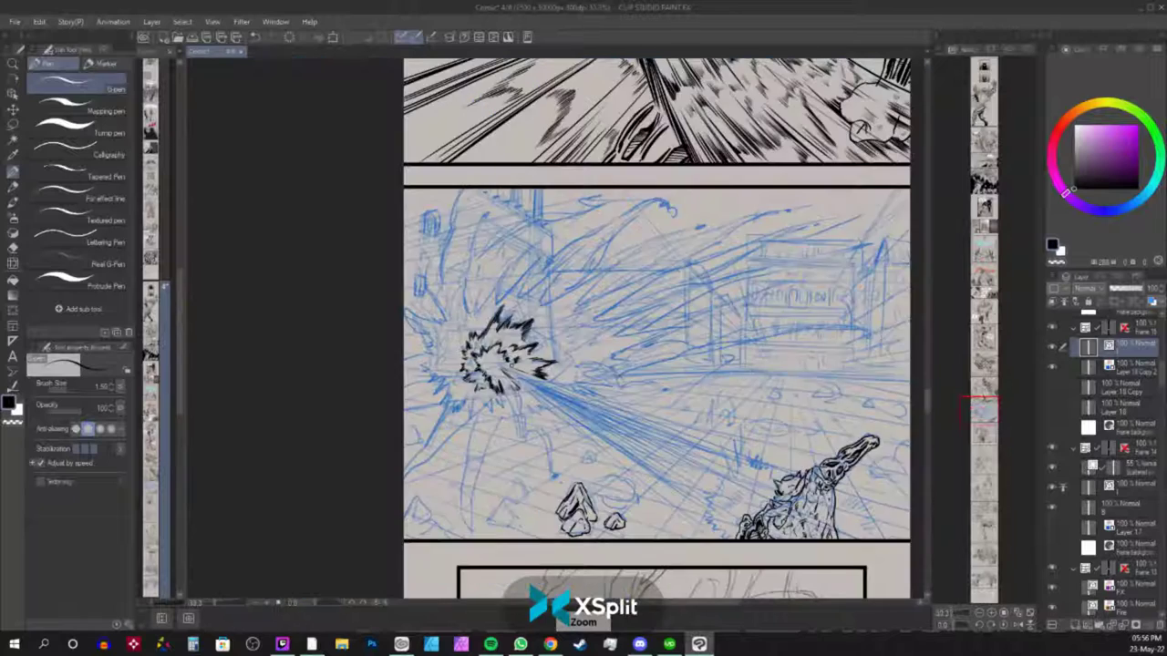
{"action": "scroll", "coordinate": [511, 365], "scroll_direction": "down", "scroll_amount": 1}
{"action": "scroll", "coordinate": [511, 365], "scroll_direction": "up", "scroll_amount": 1}
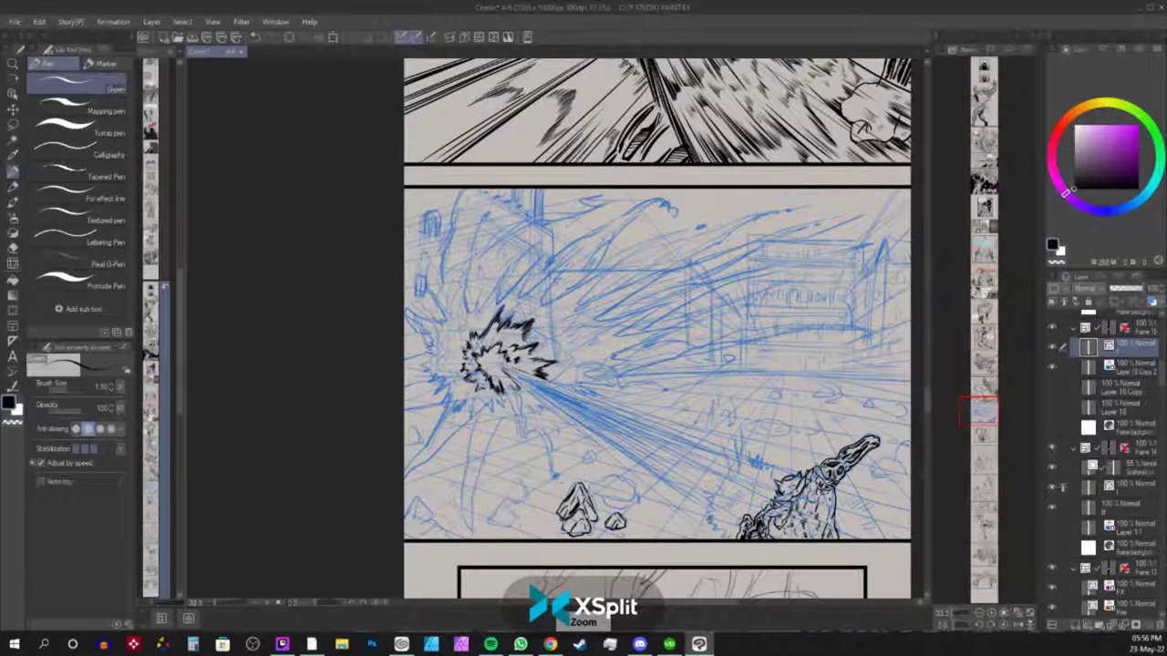
Try a freehand zigzag burst outline around the foreground creature and undo it.
{"action": "key", "text": "ctrl+plus"}
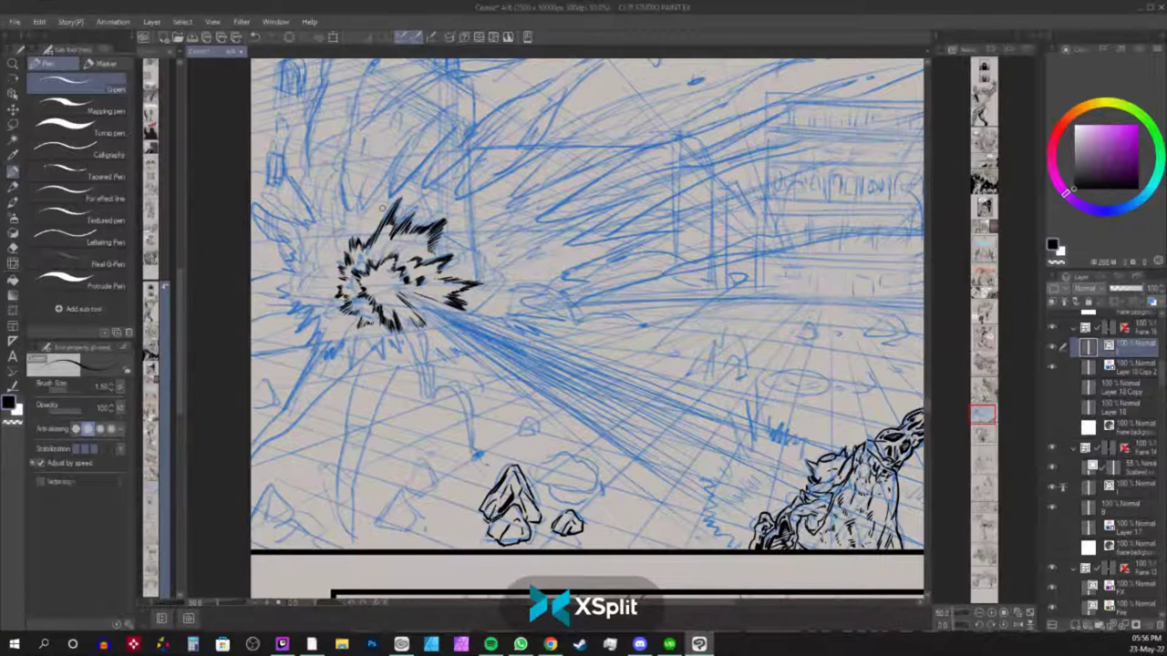
{"action": "left_click_drag", "start_coordinate": [816, 416], "coordinate": [762, 410]}
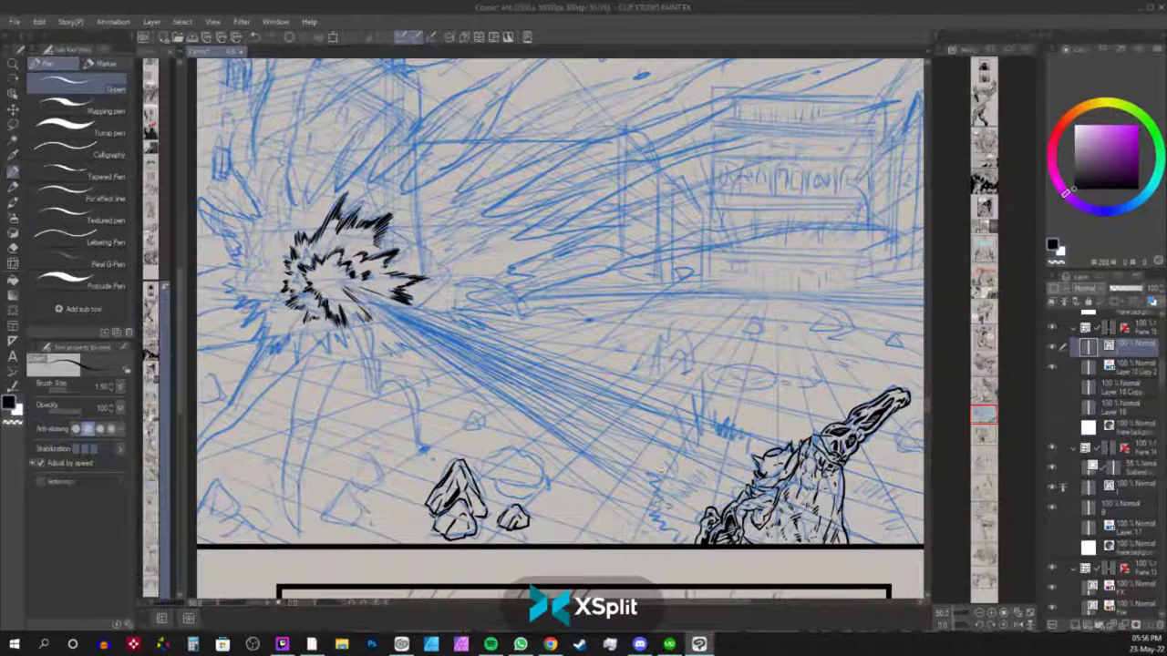
{"action": "mouse_move", "coordinate": [629, 500]}
{"action": "left_mouse_down"}
{"action": "mouse_move", "coordinate": [670, 451]}
{"action": "mouse_move", "coordinate": [764, 408]}
{"action": "left_mouse_up"}
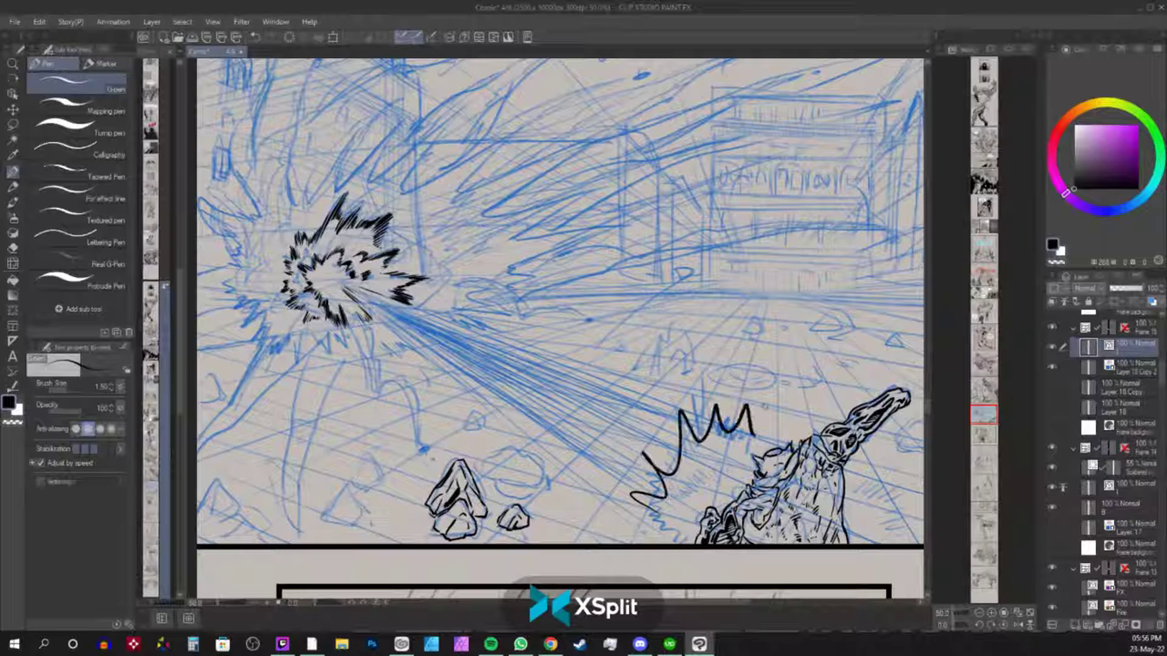
{"action": "key", "text": "ctrl+z"}
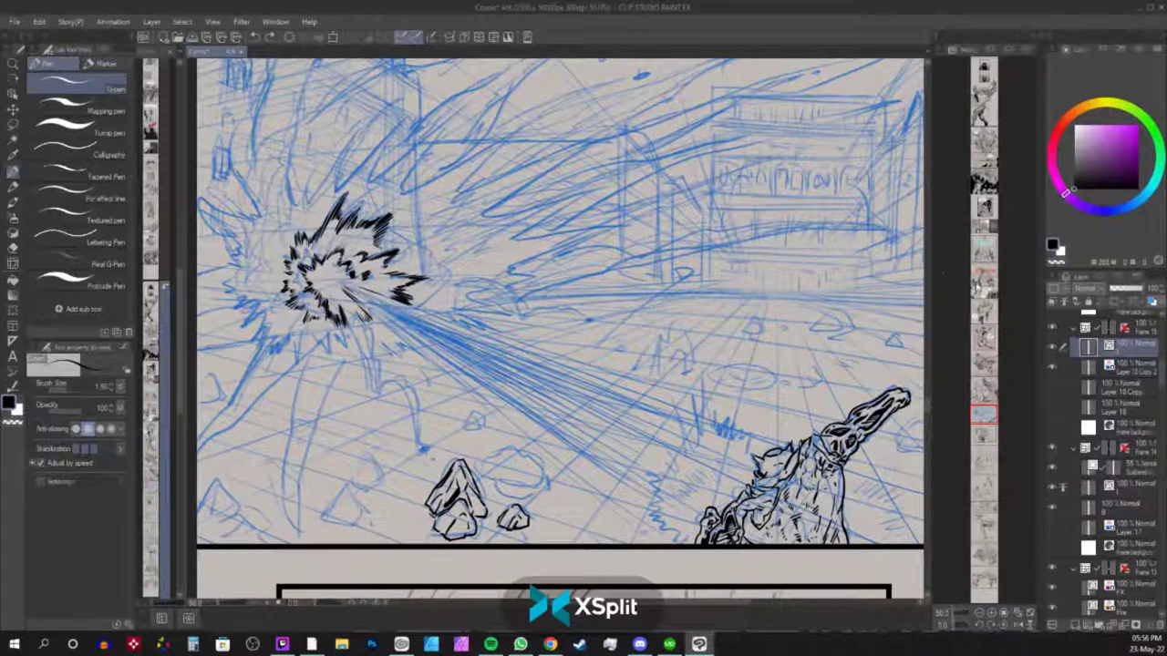
Add a few small fur and detail strokes to the foreground creature's shoulder and lower back.
{"action": "mouse_move", "coordinate": [989, 408]}
{"action": "left_mouse_down"}
{"action": "mouse_move", "coordinate": [990, 381]}
{"action": "mouse_move", "coordinate": [985, 421]}
{"action": "left_mouse_up"}
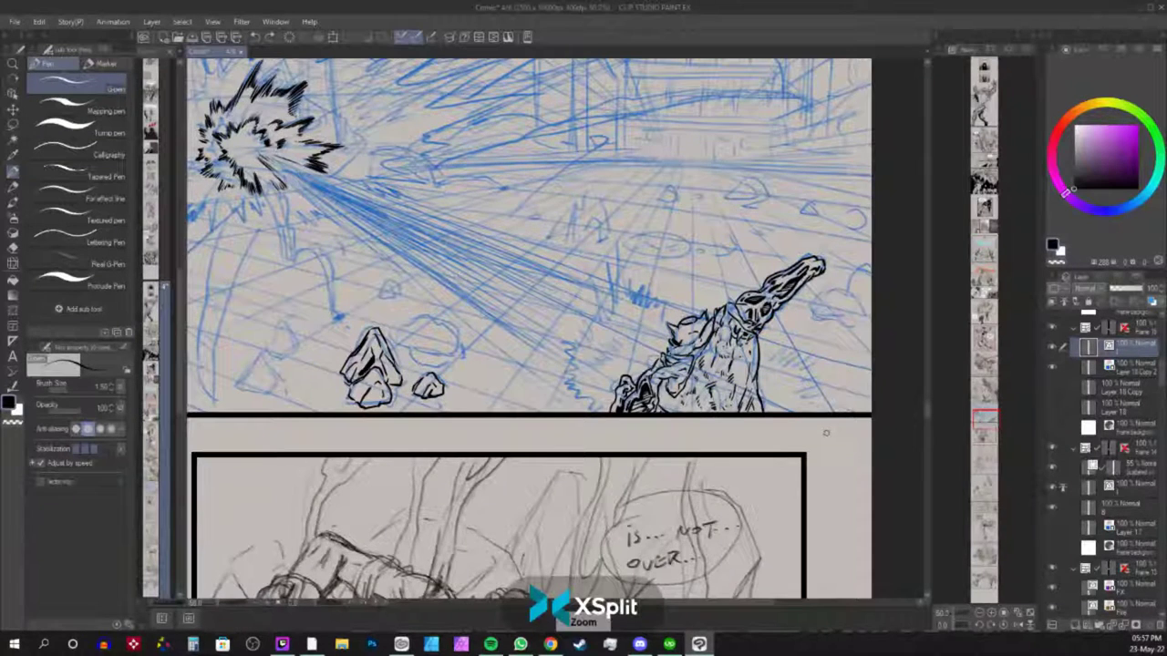
{"action": "scroll", "coordinate": [826, 432], "scroll_direction": "up", "scroll_amount": 1}
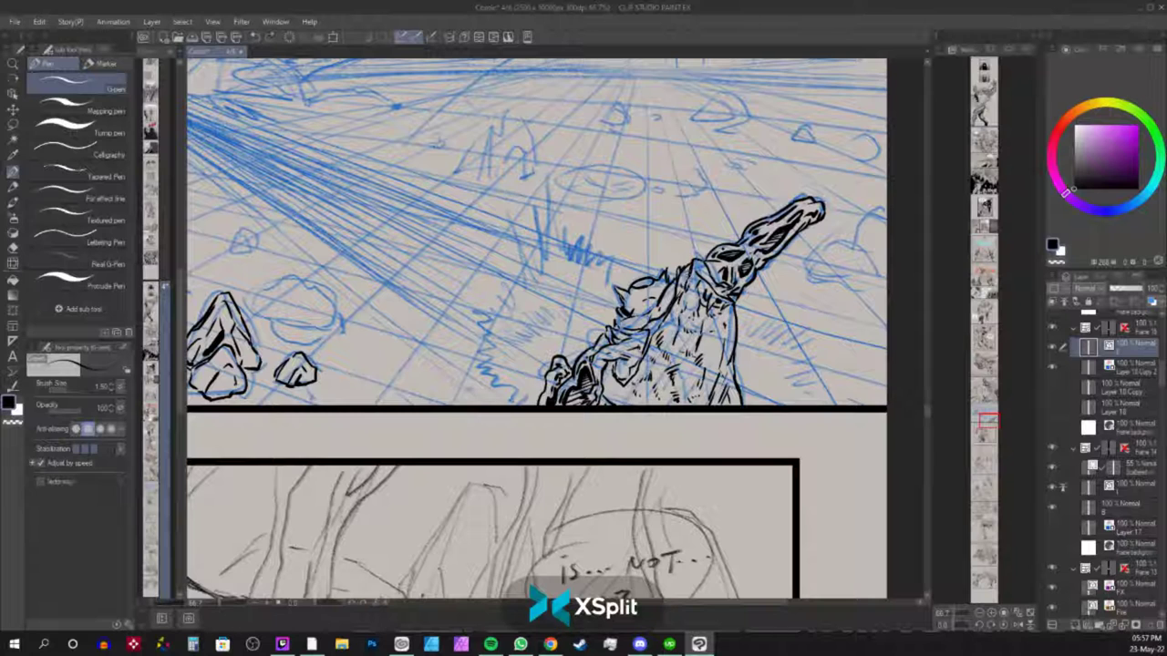
{"action": "left_click_drag", "start_coordinate": [692, 276], "coordinate": [683, 292]}
{"action": "left_click_drag", "start_coordinate": [717, 288], "coordinate": [710, 299]}
{"action": "mouse_move", "coordinate": [597, 364]}
{"action": "left_mouse_down"}
{"action": "mouse_move", "coordinate": [592, 381]}
{"action": "mouse_move", "coordinate": [603, 346]}
{"action": "left_mouse_up"}
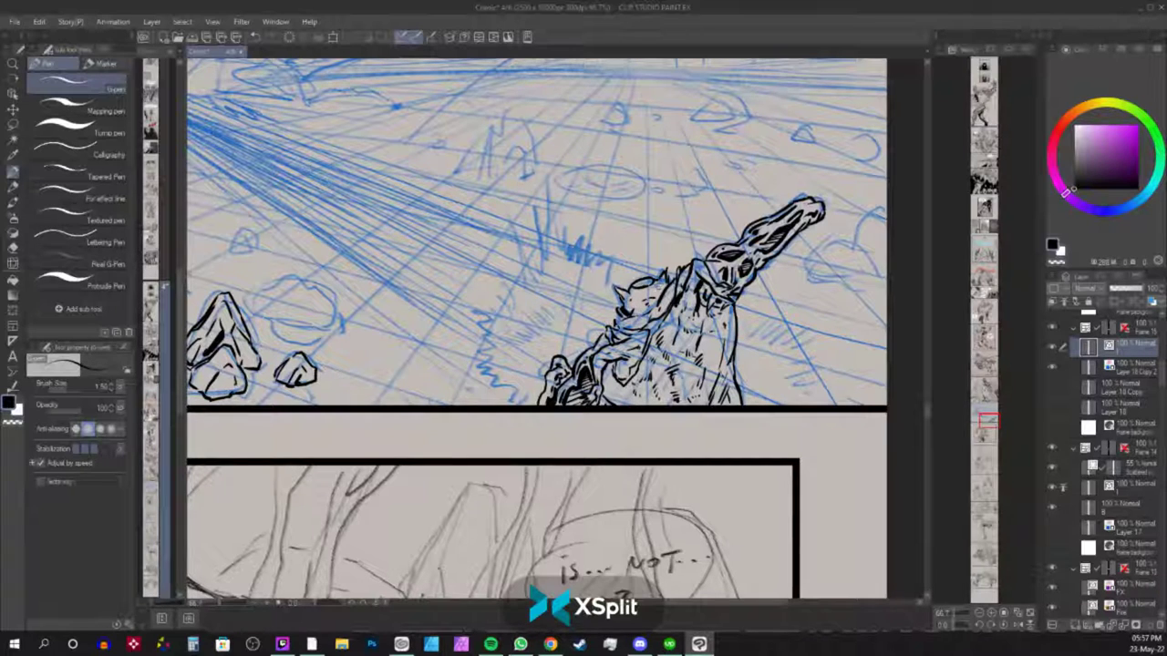
{"action": "left_click_drag", "start_coordinate": [988, 430], "coordinate": [989, 463]}
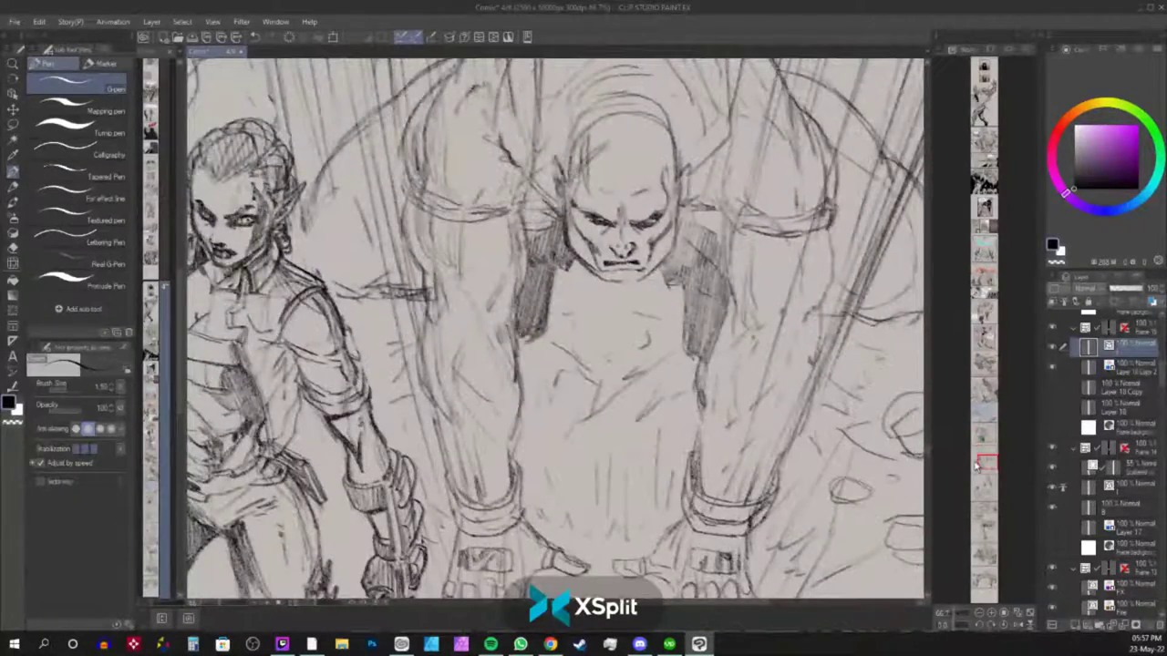
{"action": "key", "text": "ctrl+minus"}
{"action": "scroll", "coordinate": [976, 462], "scroll_direction": "down", "scroll_amount": 1}
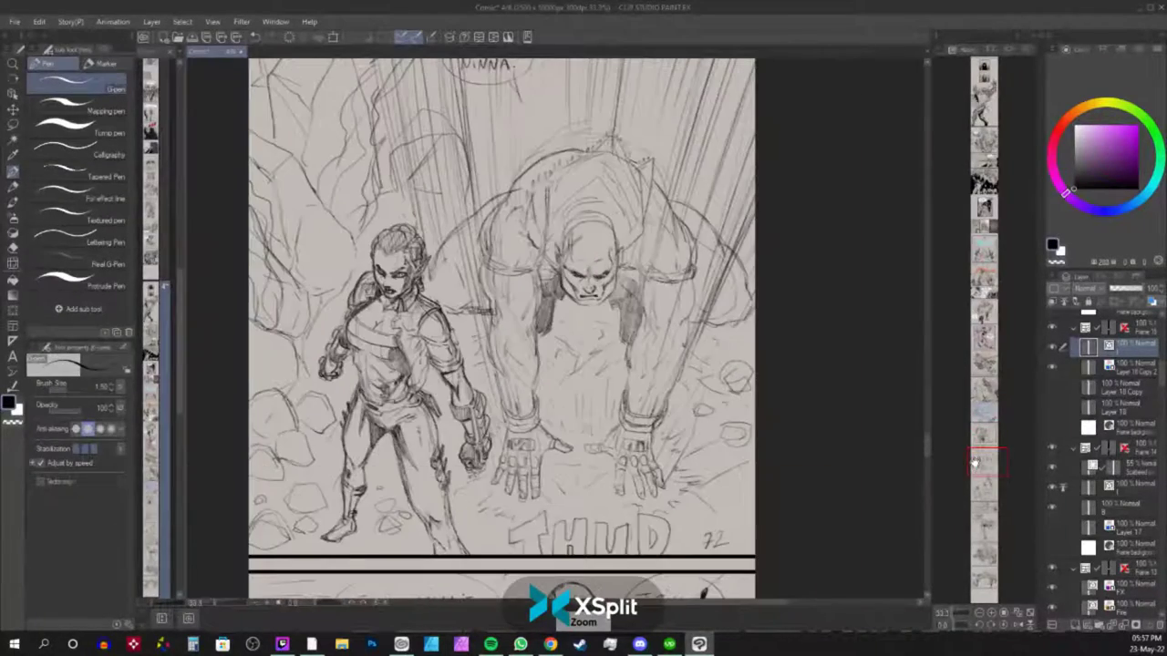
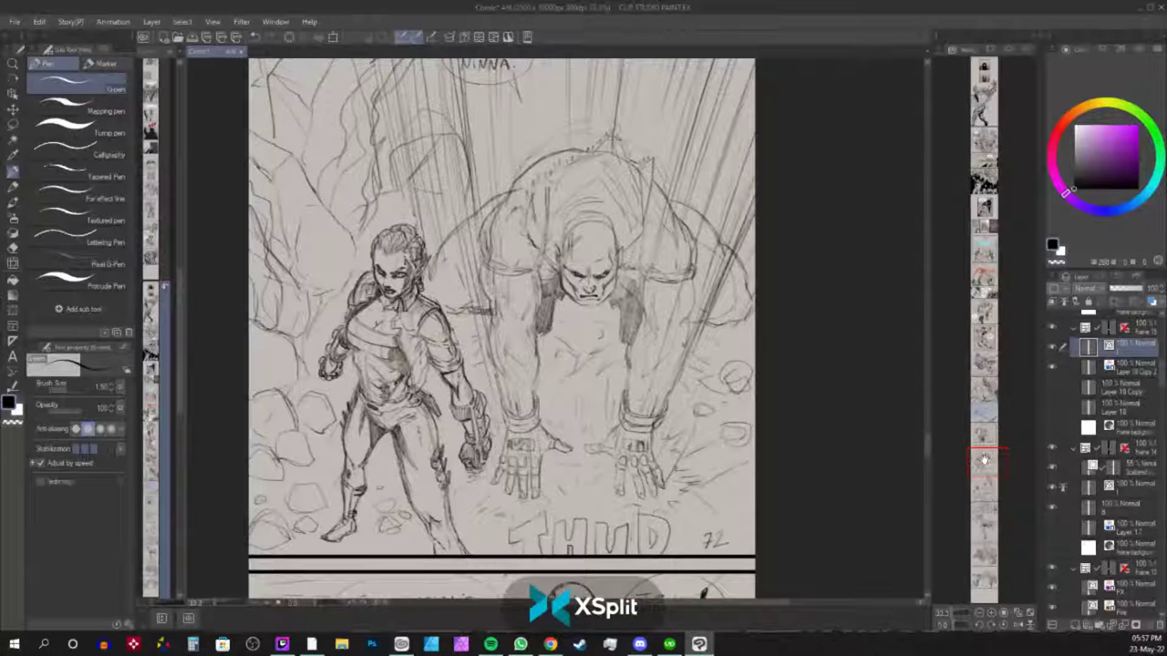
Handwrite the word "PARKOUR" in the explosion panel just below the sketched building, undoing faulty letter strokes.
{"action": "left_click", "coordinate": [983, 437]}
{"action": "left_click_drag", "start_coordinate": [982, 437], "coordinate": [982, 401]}
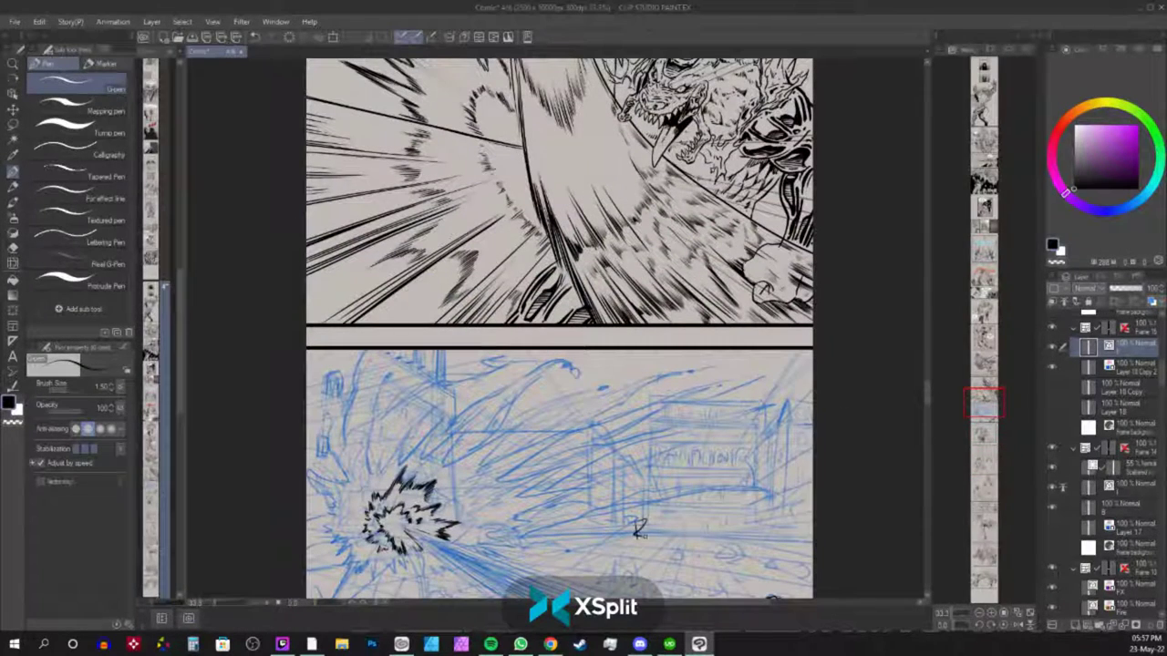
{"action": "mouse_move", "coordinate": [636, 520]}
{"action": "left_mouse_down"}
{"action": "mouse_move", "coordinate": [688, 535]}
{"action": "mouse_move", "coordinate": [697, 515]}
{"action": "left_mouse_up"}
{"action": "key", "text": "ctrl+z"}
{"action": "key", "text": "ctrl+z"}
{"action": "left_click_drag", "start_coordinate": [706, 516], "coordinate": [718, 534]}
{"action": "left_click_drag", "start_coordinate": [718, 516], "coordinate": [733, 535]}
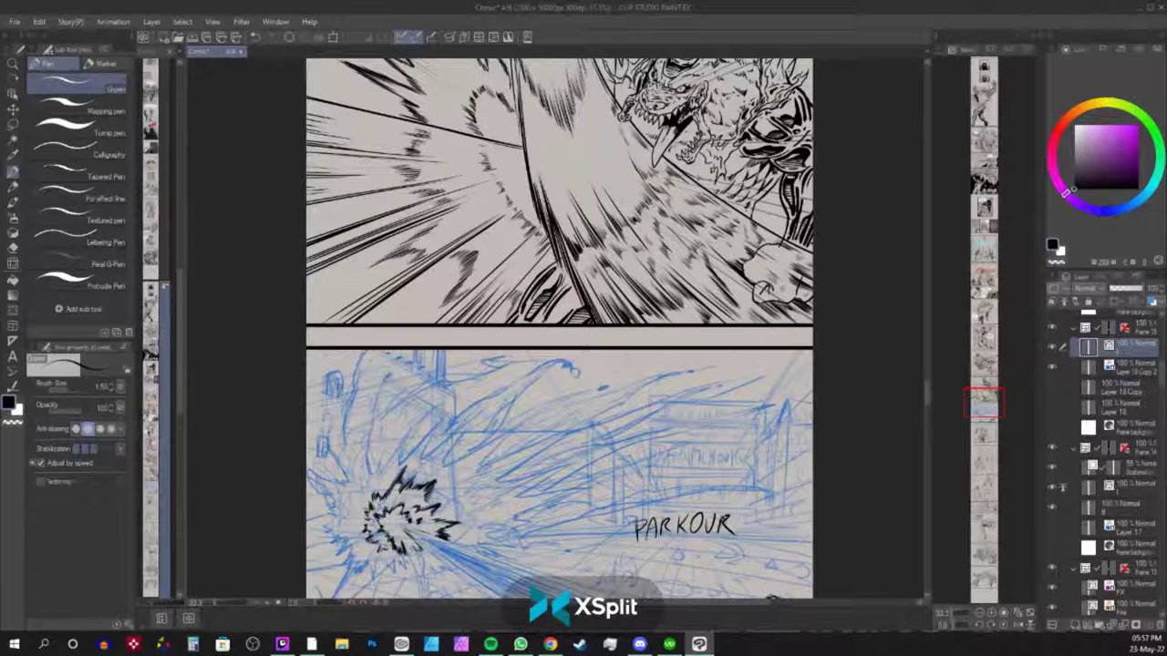
{"action": "scroll", "coordinate": [722, 518], "scroll_direction": "down", "scroll_amount": 4}
{"action": "left_click_drag", "start_coordinate": [988, 374], "coordinate": [980, 417]}
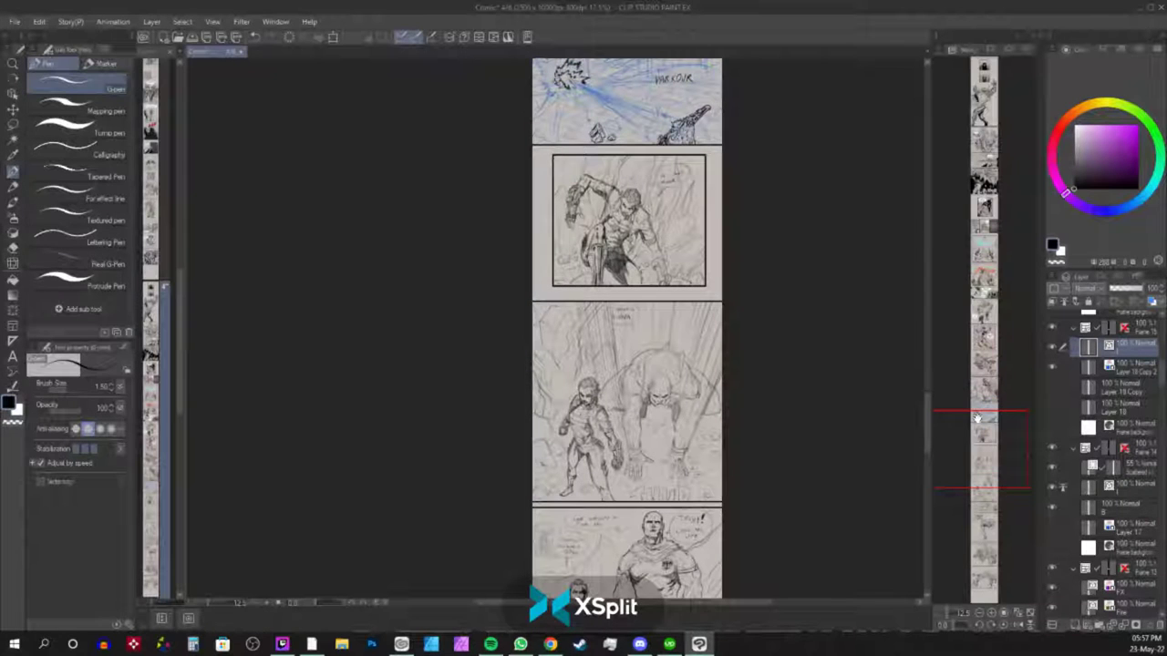
{"action": "left_click_drag", "start_coordinate": [1001, 438], "coordinate": [1002, 425]}
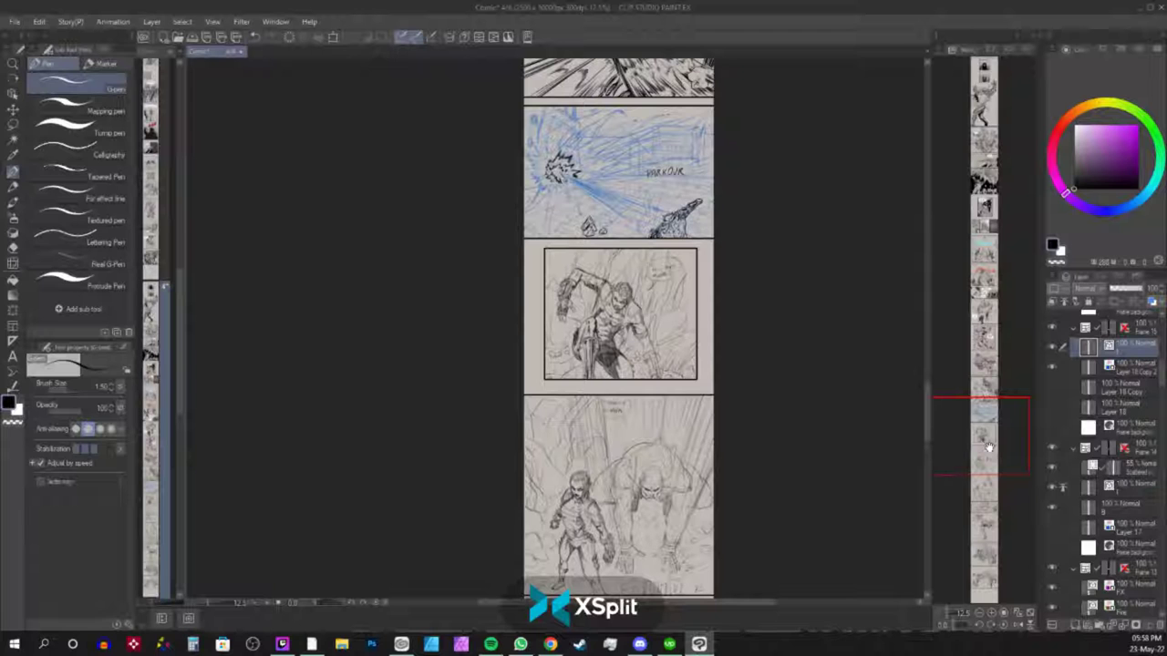
Lasso the handwritten word "PARKOUR" below the sketched building in the explosion panel, delete it and clear the selection.
{"action": "left_click_drag", "start_coordinate": [990, 424], "coordinate": [996, 410]}
{"action": "key", "text": "ctrl+plus"}
{"action": "key", "text": "ctrl+plus"}
{"action": "key", "text": "ctrl+plus"}
{"action": "key", "text": "ctrl+plus"}
{"action": "key", "text": "ctrl+plus"}
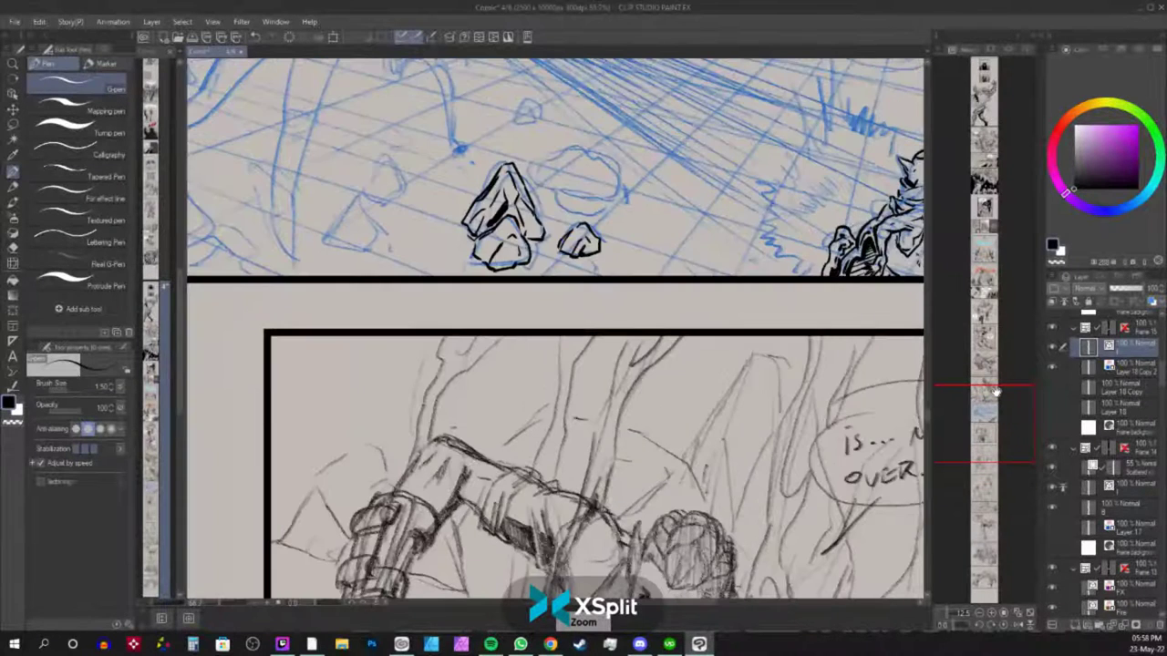
{"action": "left_click_drag", "start_coordinate": [684, 183], "coordinate": [410, 571]}
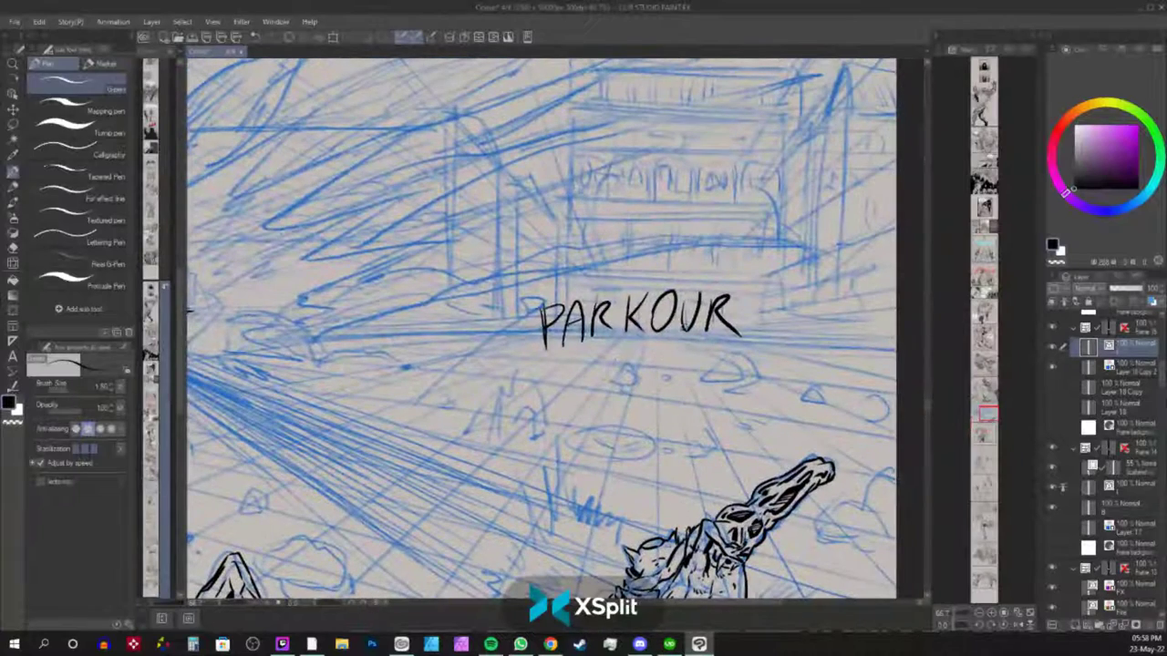
{"action": "key", "text": "m"}
{"action": "mouse_move", "coordinate": [552, 278]}
{"action": "left_mouse_down"}
{"action": "mouse_move", "coordinate": [504, 330]}
{"action": "mouse_move", "coordinate": [766, 310]}
{"action": "mouse_move", "coordinate": [583, 273]}
{"action": "left_mouse_up"}
{"action": "key", "text": "p"}
{"action": "key", "text": "Delete"}
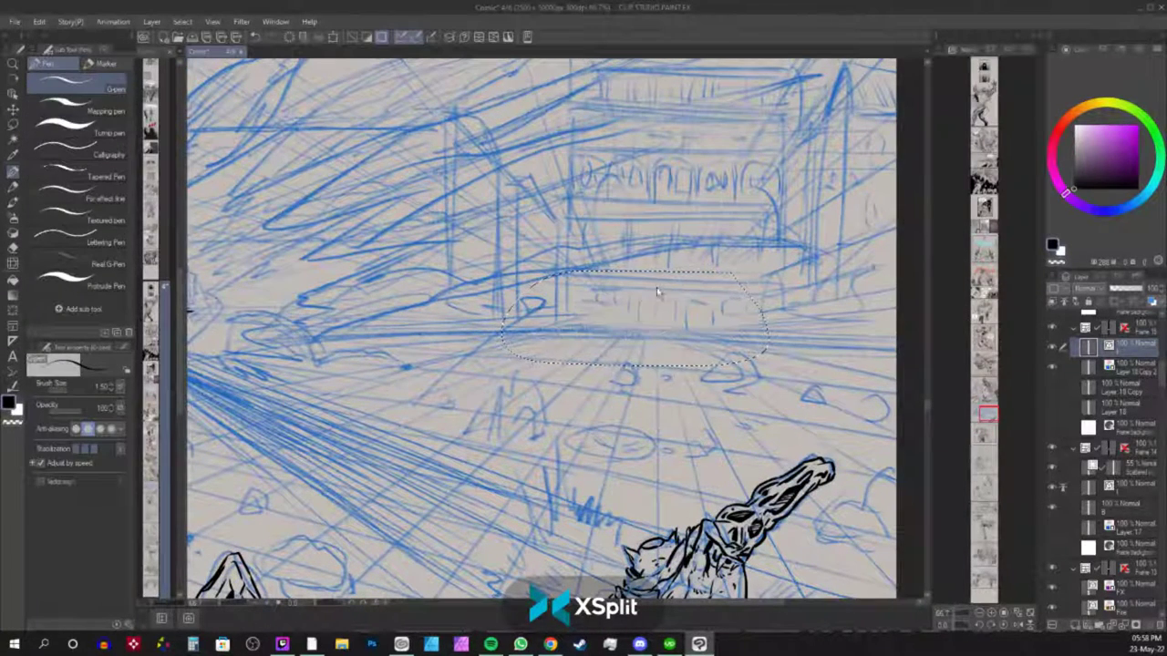
{"action": "key", "text": "ctrl+d"}
Try a freehand ink line along the beam's upper edge from the explosion core and undo it.
{"action": "mouse_move", "coordinate": [495, 376]}
{"action": "left_mouse_down"}
{"action": "mouse_move", "coordinate": [647, 369]}
{"action": "mouse_move", "coordinate": [684, 268]}
{"action": "left_mouse_up"}
{"action": "left_click_drag", "start_coordinate": [321, 229], "coordinate": [436, 275]}
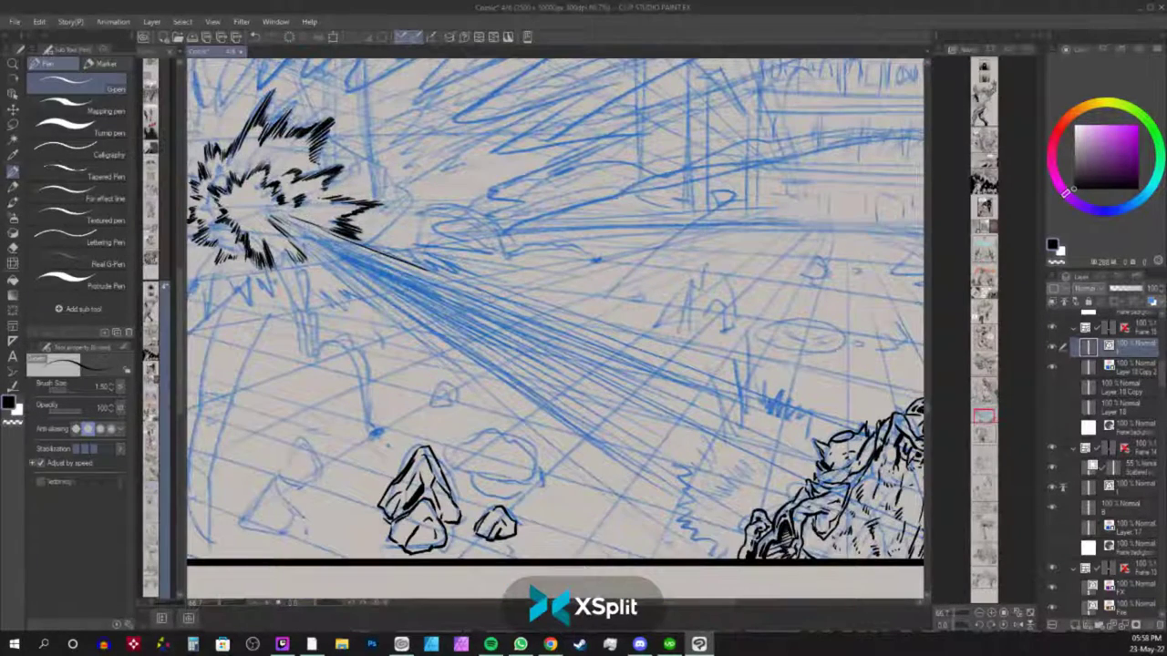
{"action": "left_click_drag", "start_coordinate": [325, 233], "coordinate": [648, 348]}
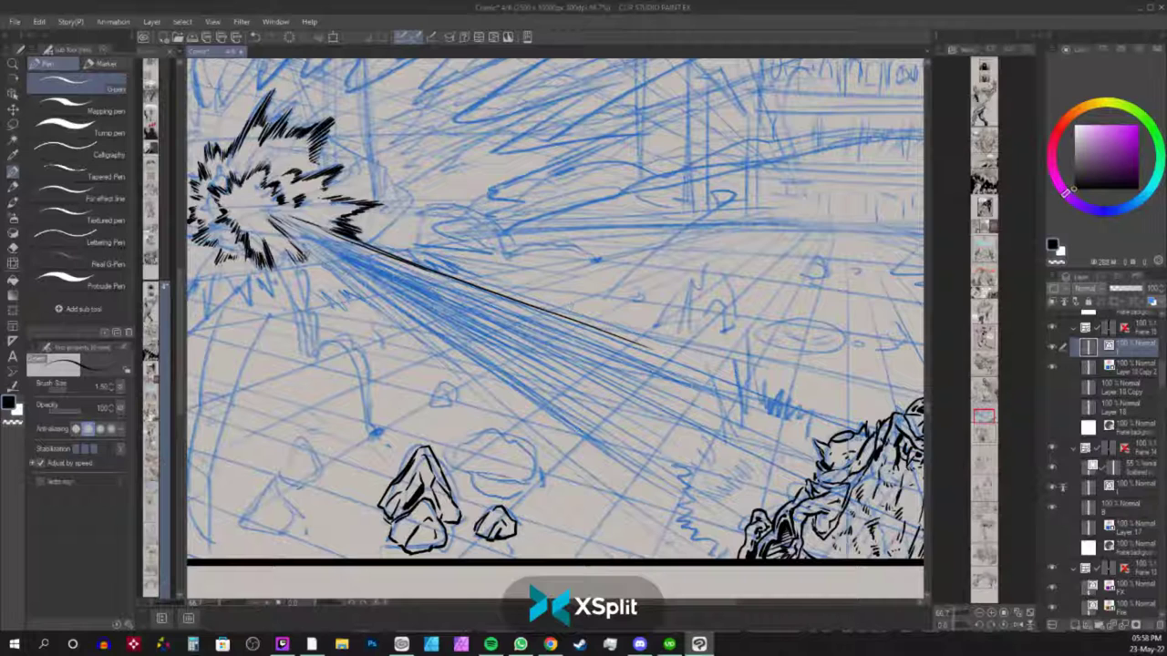
{"action": "key", "text": "ctrl+z"}
{"action": "key", "text": "ctrl+z"}
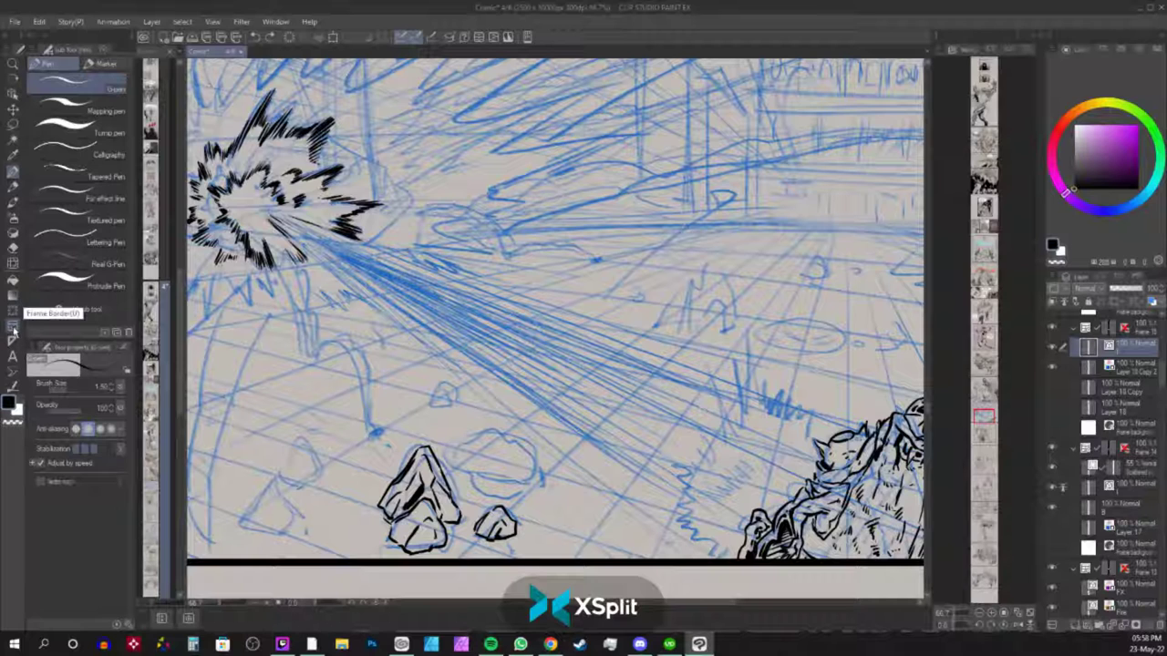
Set up the Straight line tool with a brush size of 0.40, undoing the trial ellipse and the trial beam line.
{"action": "left_click", "coordinate": [12, 311]}
{"action": "left_click", "coordinate": [46, 64]}
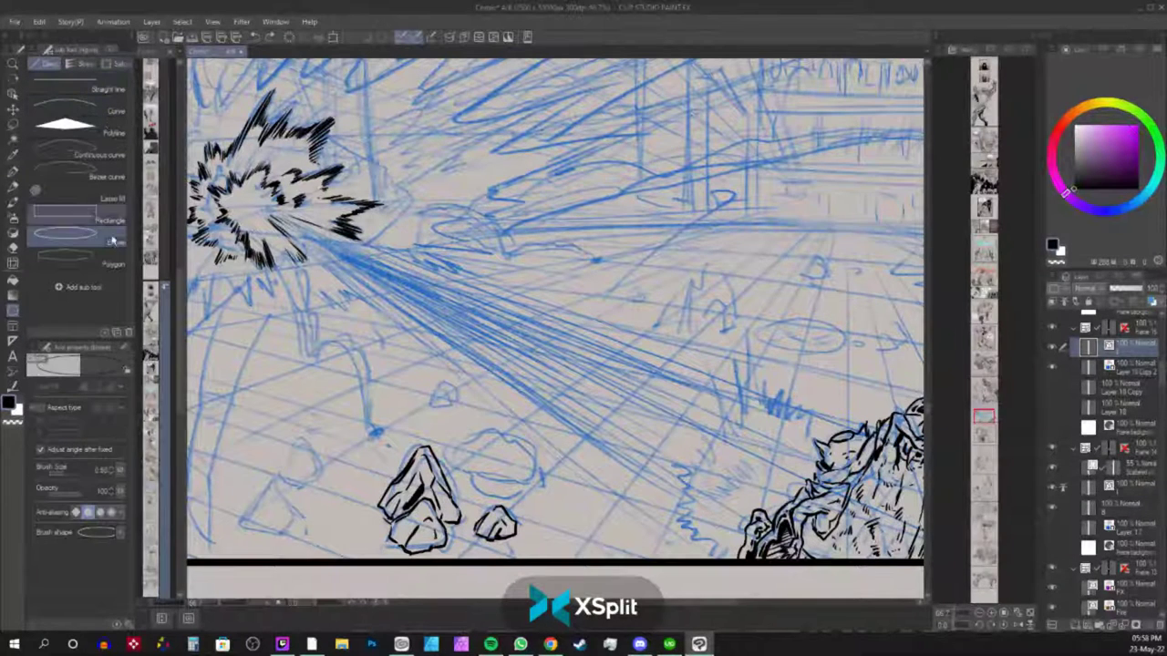
{"action": "left_click_drag", "start_coordinate": [284, 213], "coordinate": [740, 410]}
{"action": "left_click", "coordinate": [513, 312]}
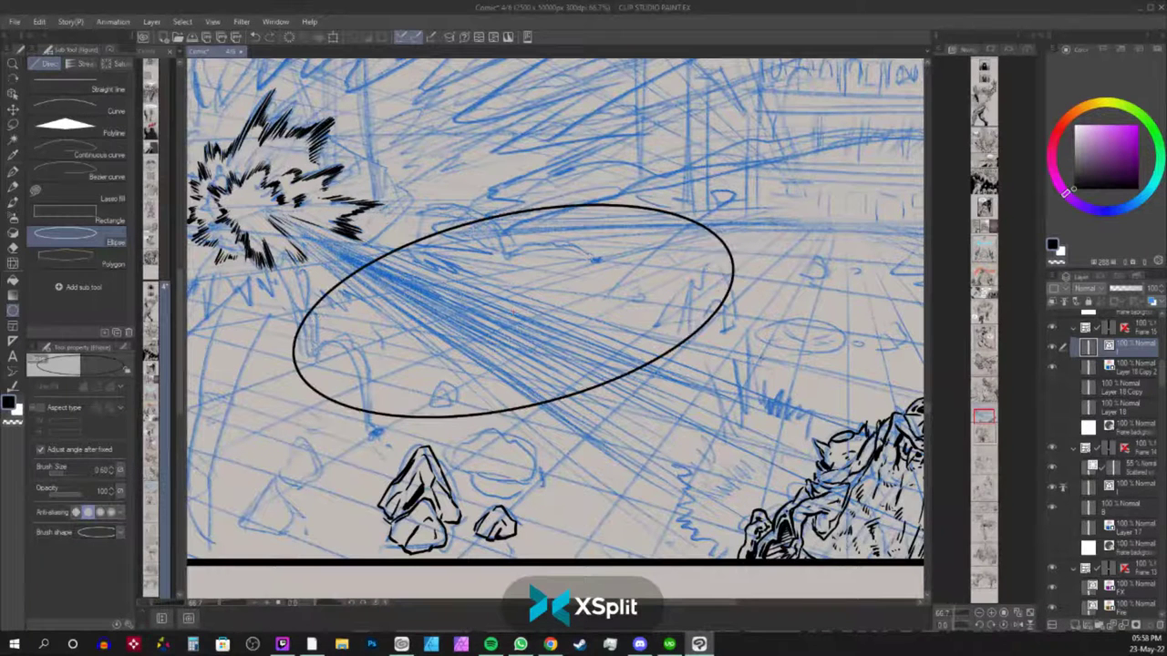
{"action": "key", "text": "ctrl+z"}
{"action": "left_click", "coordinate": [94, 86]}
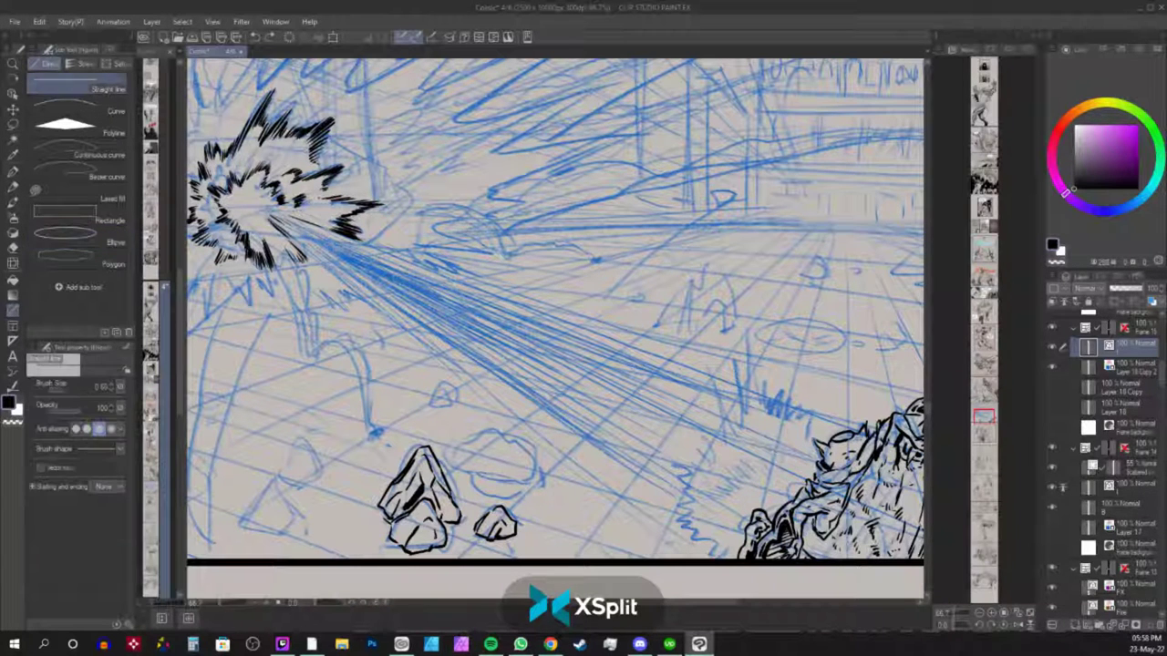
{"action": "left_click_drag", "start_coordinate": [288, 217], "coordinate": [822, 418]}
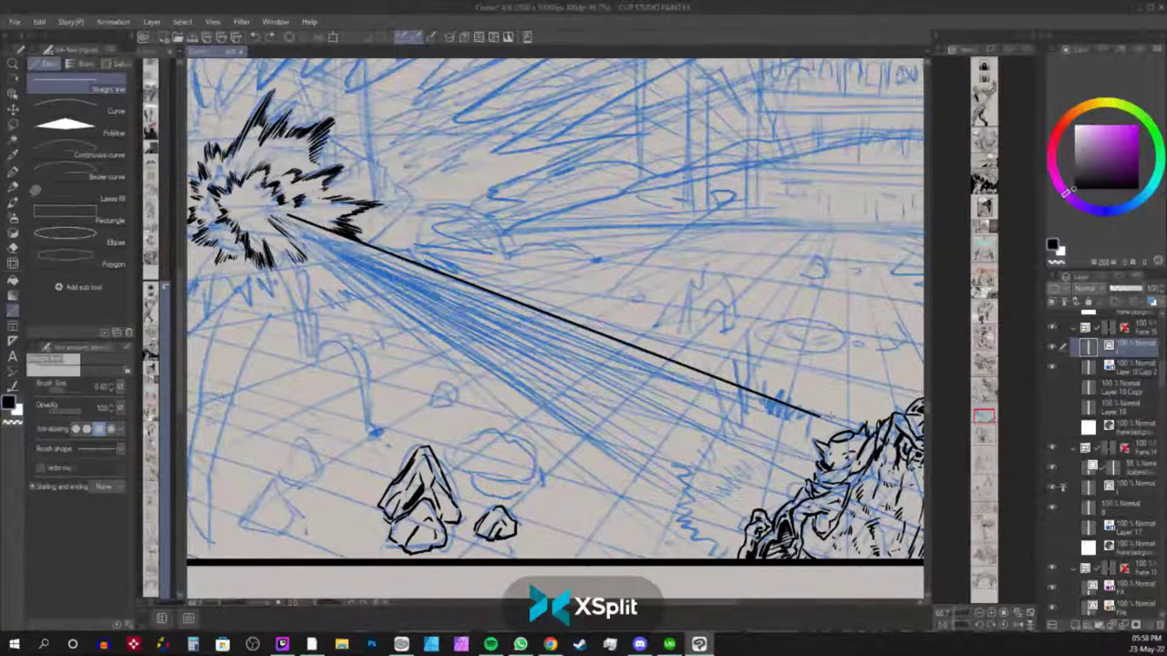
{"action": "left_click", "coordinate": [112, 390]}
{"action": "left_click", "coordinate": [113, 390]}
{"action": "key", "text": "ctrl+z"}
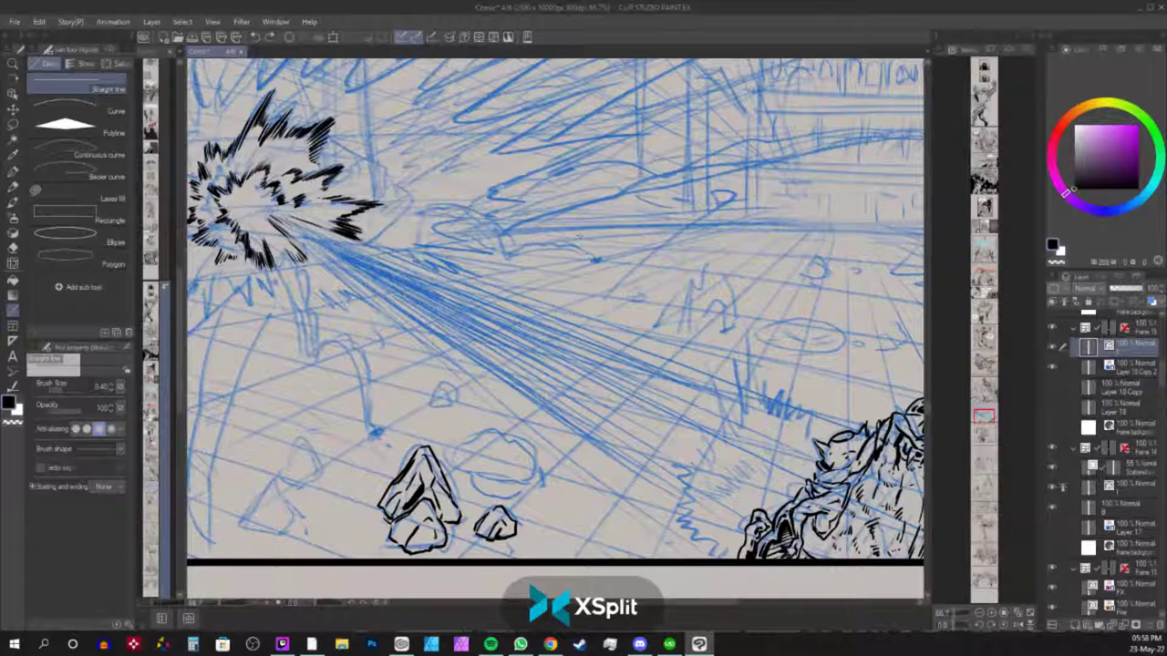
Draw the beam's two outer edges as straight lines from the explosion core to the foreground creature and the panel's lower border.
{"action": "left_click_drag", "start_coordinate": [289, 217], "coordinate": [834, 423]}
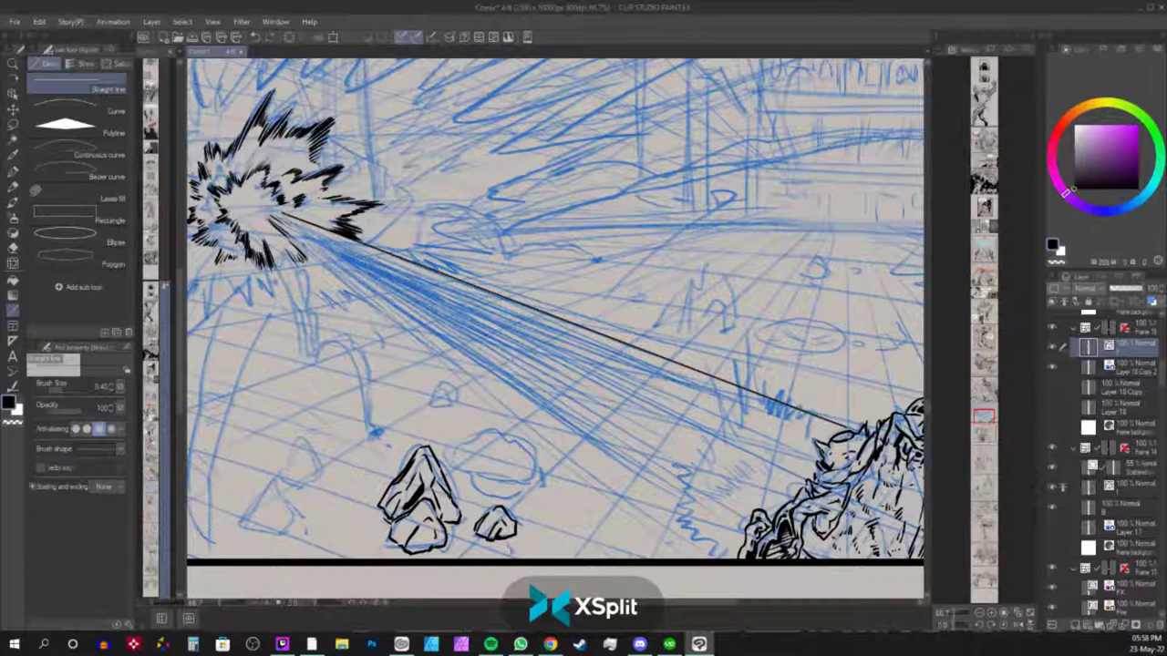
{"action": "left_click_drag", "start_coordinate": [274, 219], "coordinate": [718, 567]}
{"action": "left_click_drag", "start_coordinate": [771, 530], "coordinate": [538, 495]}
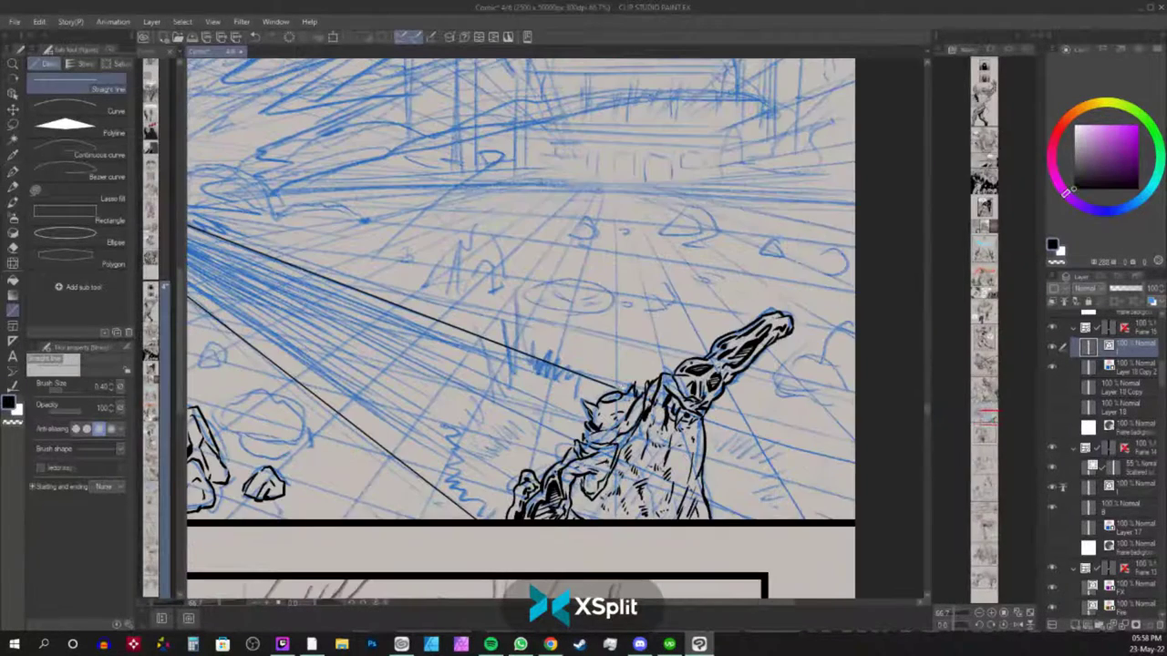
Hide the blue sketch layer to check the inked beam and figures on their own, and show it again.
{"action": "key", "text": "ctrl+minus"}
{"action": "key", "text": "ctrl+minus"}
{"action": "key", "text": "ctrl+plus"}
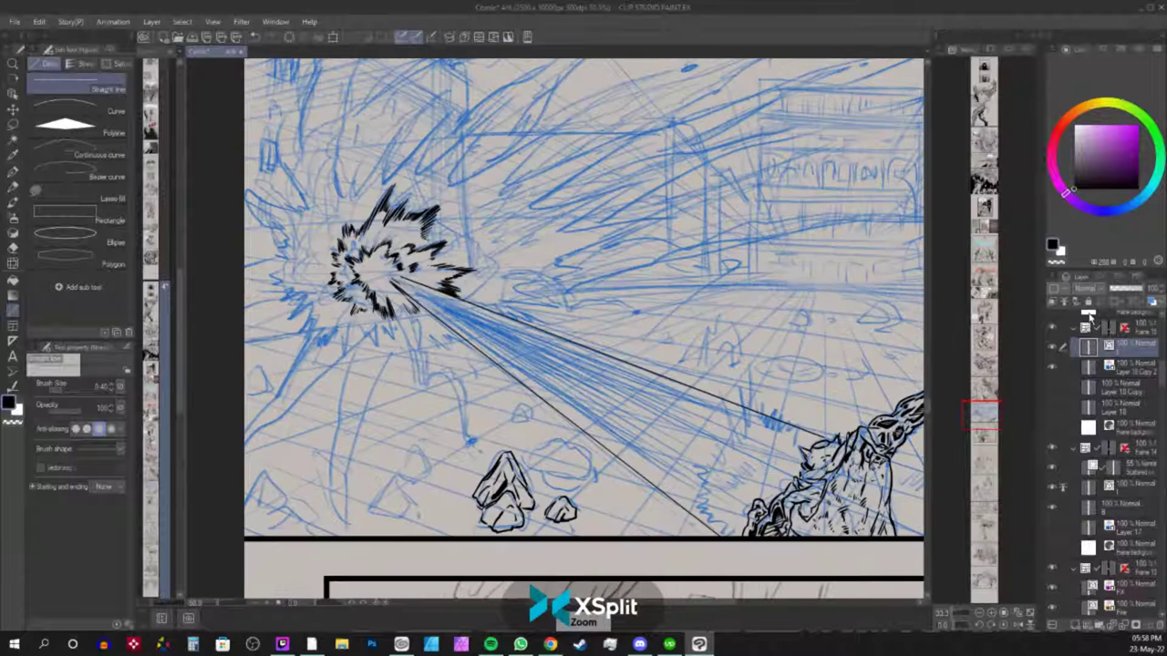
{"action": "left_click", "coordinate": [1068, 341]}
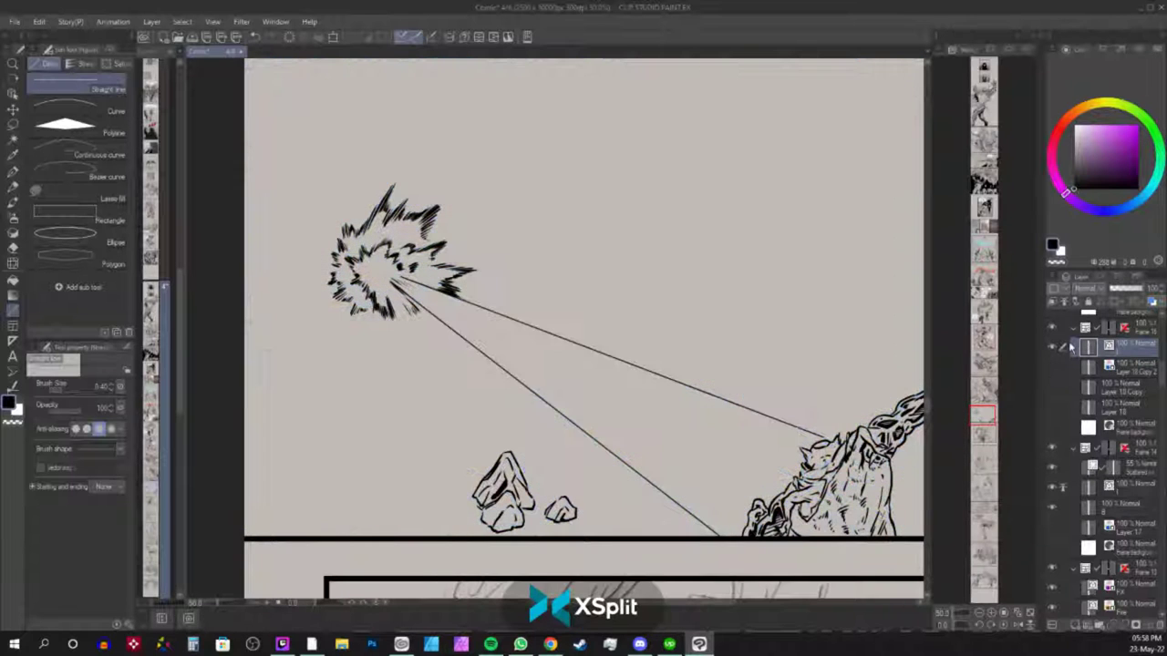
{"action": "key", "text": "ctrl+minus"}
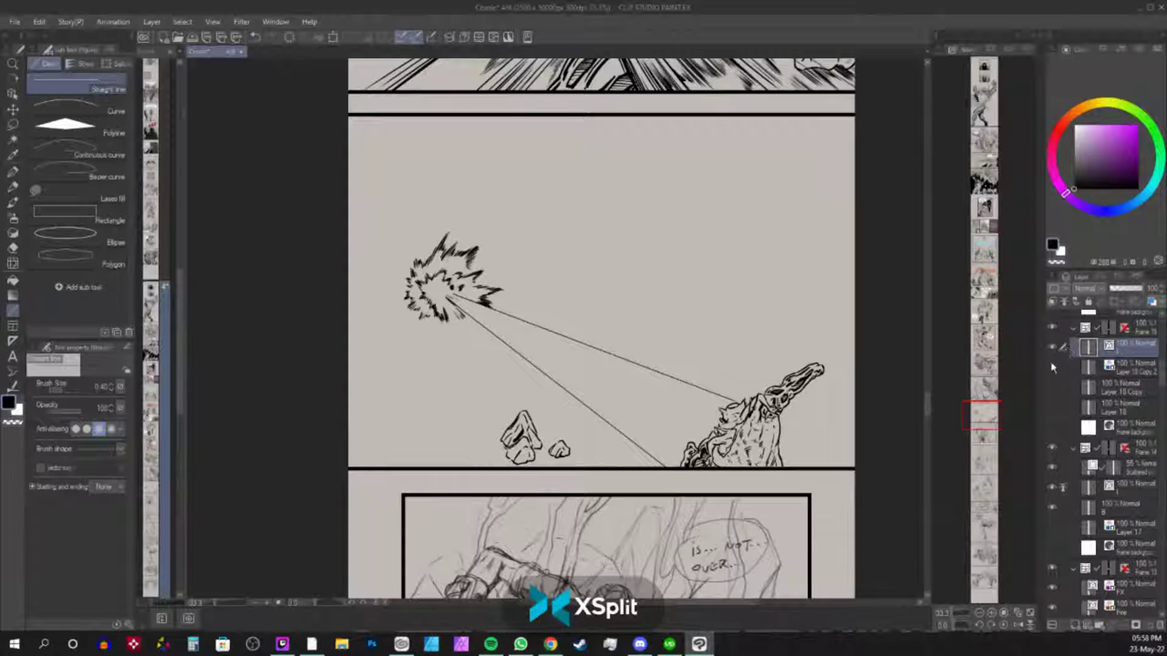
{"action": "left_click", "coordinate": [1053, 365]}
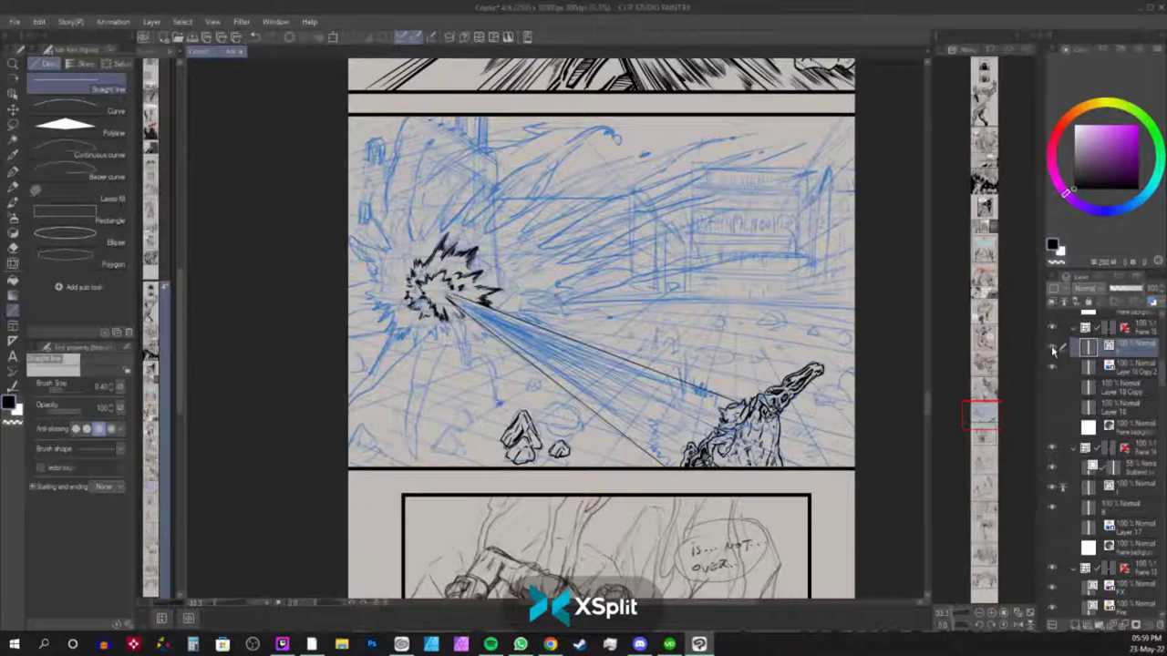
Ink the bouncing debris trail below the explosion with the G-pen, adding an impact burst and a small chunk at its end.
{"action": "key", "text": "ctrl+plus"}
{"action": "key", "text": "ctrl+plus"}
{"action": "key", "text": "ctrl+plus"}
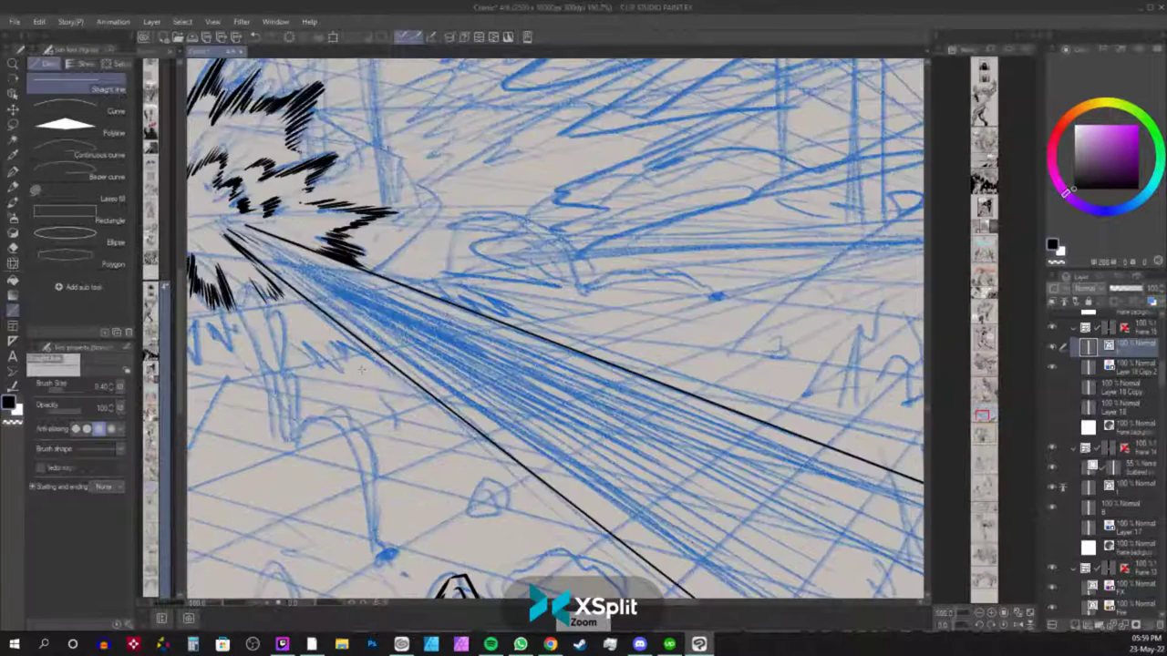
{"action": "left_click_drag", "start_coordinate": [237, 309], "coordinate": [430, 244]}
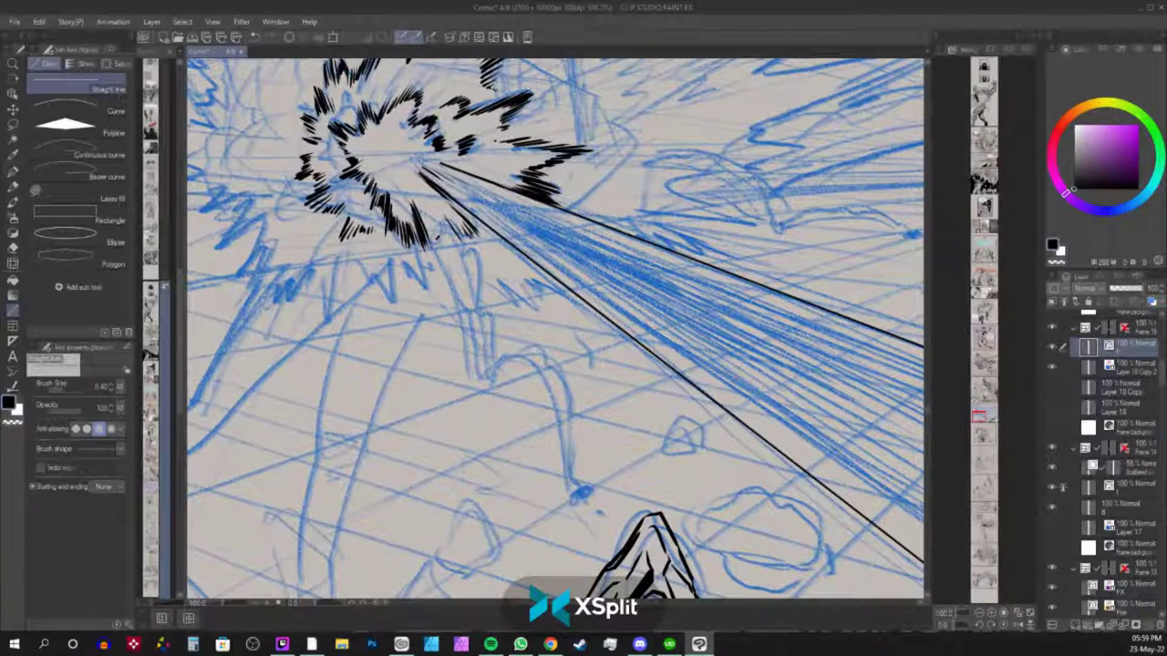
{"action": "key", "text": "p"}
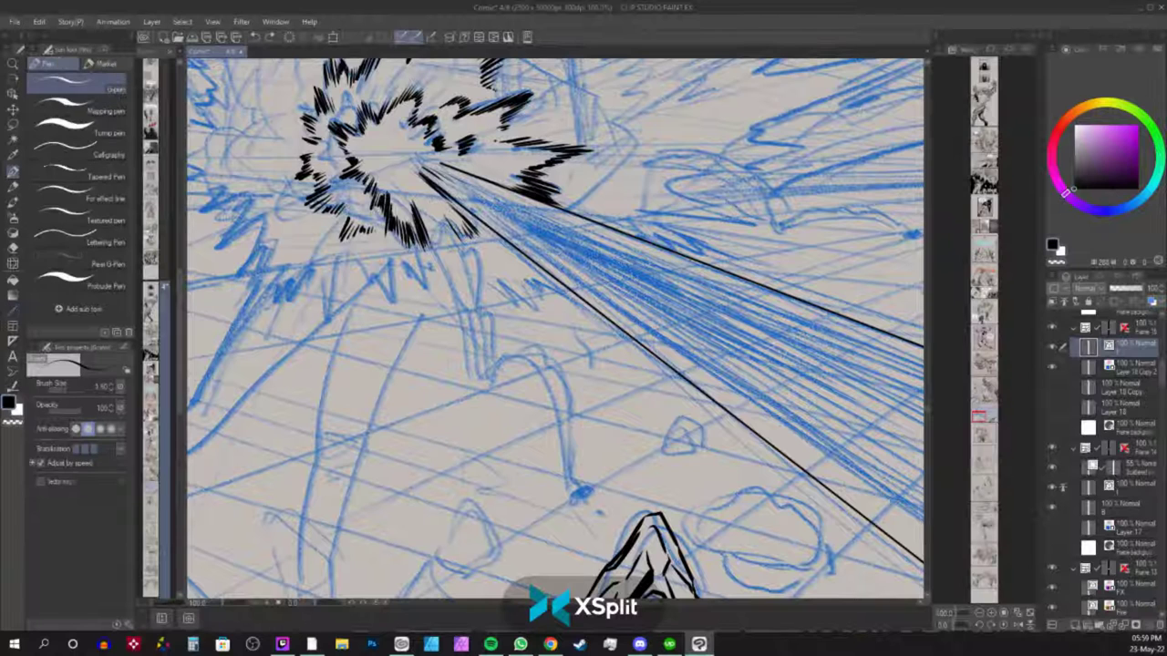
{"action": "mouse_move", "coordinate": [435, 235]}
{"action": "left_mouse_down"}
{"action": "mouse_move", "coordinate": [454, 239]}
{"action": "mouse_move", "coordinate": [470, 270]}
{"action": "mouse_move", "coordinate": [437, 264]}
{"action": "mouse_move", "coordinate": [477, 308]}
{"action": "mouse_move", "coordinate": [491, 362]}
{"action": "left_mouse_up"}
{"action": "mouse_move", "coordinate": [449, 282]}
{"action": "left_mouse_down"}
{"action": "mouse_move", "coordinate": [481, 354]}
{"action": "mouse_move", "coordinate": [485, 367]}
{"action": "mouse_move", "coordinate": [464, 314]}
{"action": "mouse_move", "coordinate": [481, 386]}
{"action": "mouse_move", "coordinate": [526, 342]}
{"action": "mouse_move", "coordinate": [551, 358]}
{"action": "mouse_move", "coordinate": [555, 372]}
{"action": "mouse_move", "coordinate": [516, 359]}
{"action": "mouse_move", "coordinate": [545, 376]}
{"action": "mouse_move", "coordinate": [565, 449]}
{"action": "left_mouse_up"}
{"action": "mouse_move", "coordinate": [552, 371]}
{"action": "left_mouse_down"}
{"action": "mouse_move", "coordinate": [571, 483]}
{"action": "mouse_move", "coordinate": [589, 495]}
{"action": "mouse_move", "coordinate": [567, 507]}
{"action": "mouse_move", "coordinate": [589, 488]}
{"action": "left_mouse_up"}
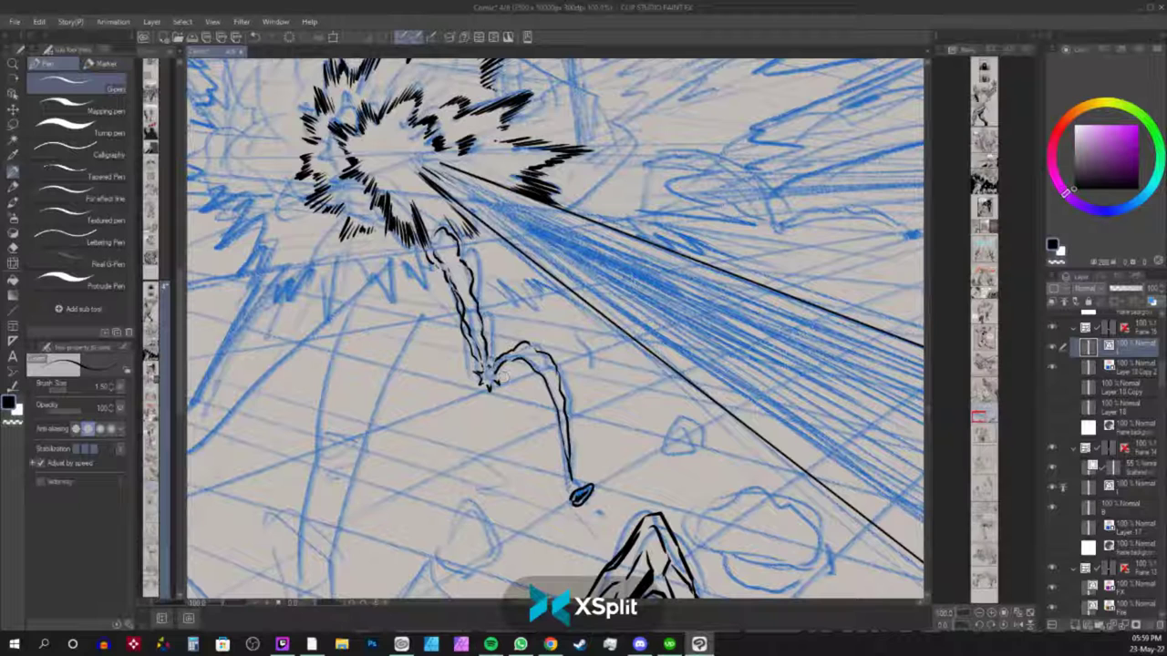
Ink the second bouncing debris trail beyond the explosion's right-hand spikes, ending it in a small dark chunk.
{"action": "scroll", "coordinate": [488, 365], "scroll_direction": "down", "scroll_amount": 2}
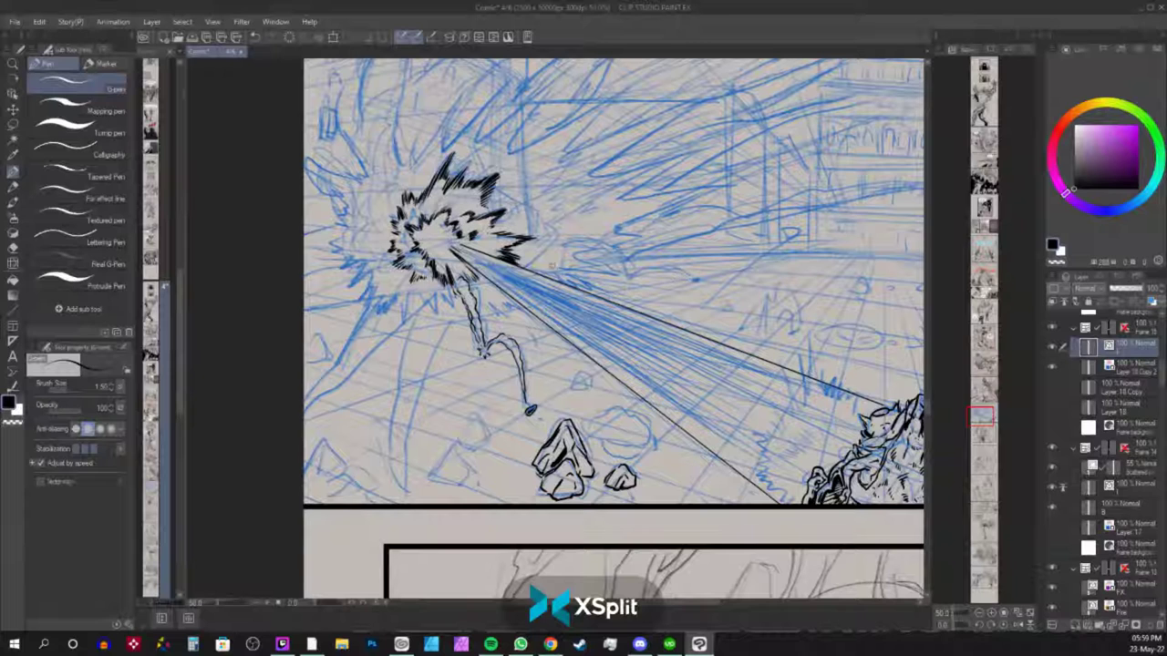
{"action": "scroll", "coordinate": [698, 210], "scroll_direction": "up", "scroll_amount": 1}
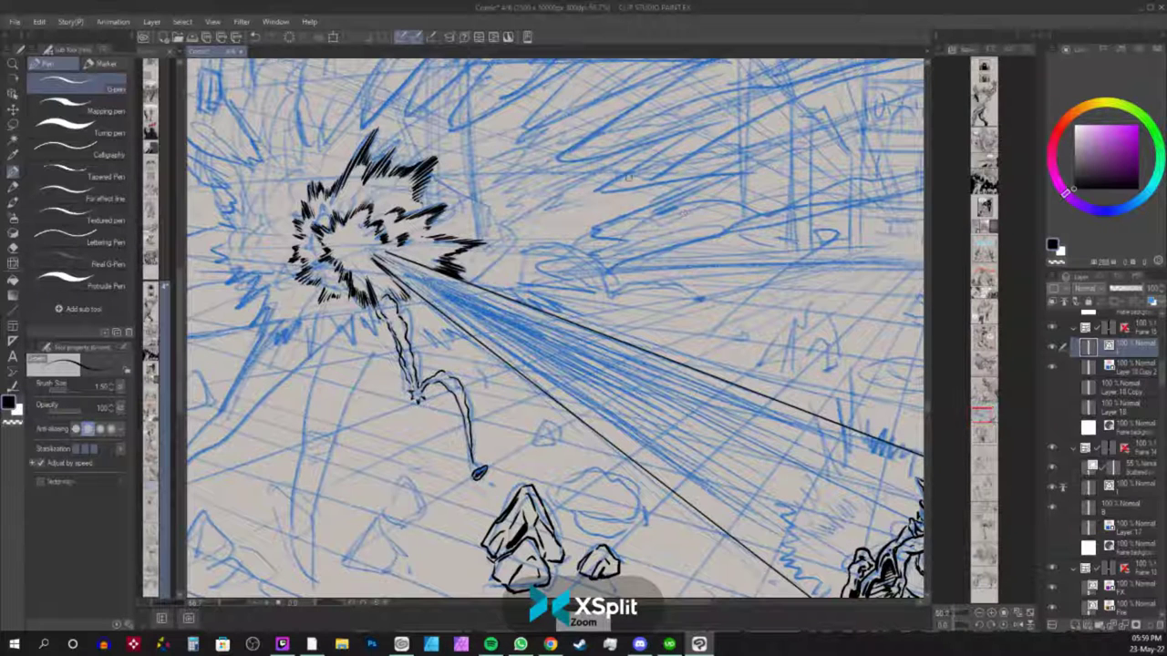
{"action": "mouse_move", "coordinate": [521, 246]}
{"action": "left_mouse_down"}
{"action": "mouse_move", "coordinate": [594, 254]}
{"action": "mouse_move", "coordinate": [576, 260]}
{"action": "mouse_move", "coordinate": [590, 255]}
{"action": "mouse_move", "coordinate": [619, 294]}
{"action": "mouse_move", "coordinate": [680, 278]}
{"action": "left_mouse_up"}
{"action": "mouse_move", "coordinate": [614, 299]}
{"action": "left_mouse_down"}
{"action": "mouse_move", "coordinate": [665, 281]}
{"action": "mouse_move", "coordinate": [706, 299]}
{"action": "left_mouse_up"}
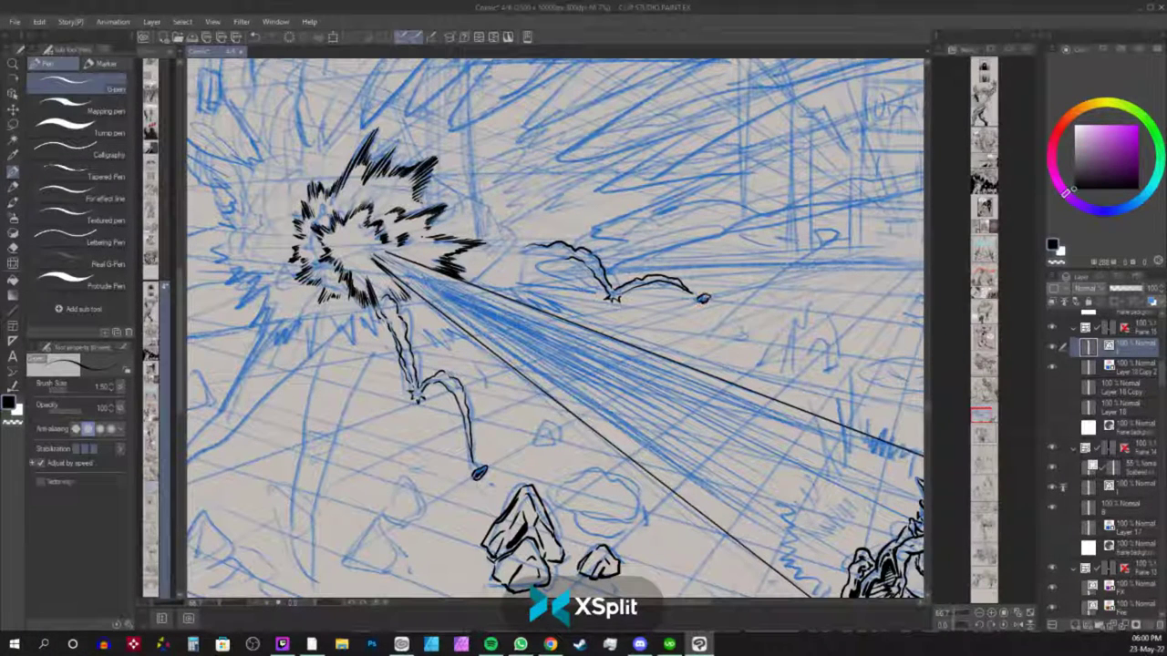
Outline two small loose rocks on the ground between the beam and the large pointed rubble.
{"action": "scroll", "coordinate": [724, 237], "scroll_direction": "down", "scroll_amount": 2}
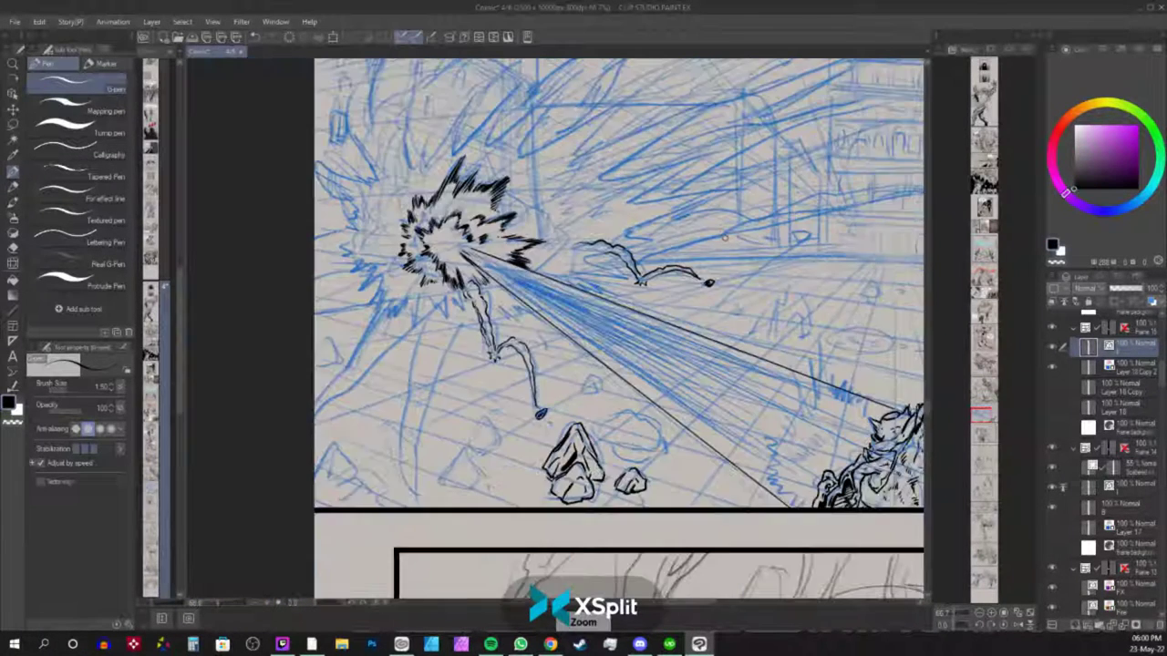
{"action": "scroll", "coordinate": [724, 238], "scroll_direction": "up", "scroll_amount": 1}
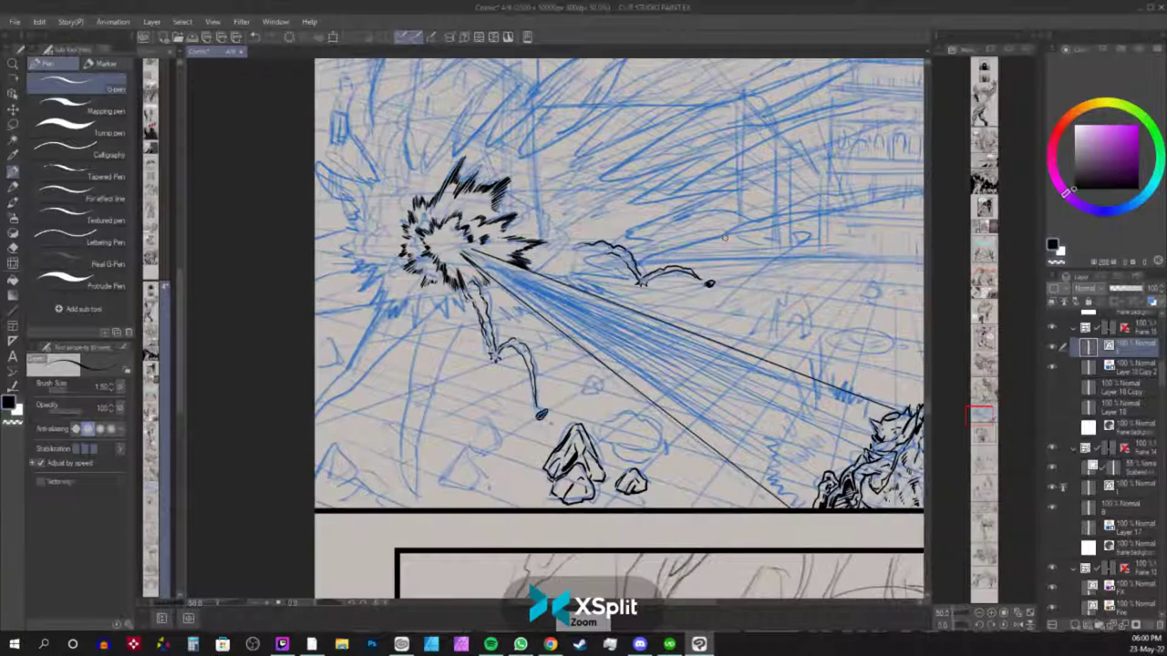
{"action": "scroll", "coordinate": [724, 238], "scroll_direction": "up", "scroll_amount": 1}
{"action": "mouse_move", "coordinate": [536, 441]}
{"action": "left_mouse_down"}
{"action": "mouse_move", "coordinate": [550, 423]}
{"action": "mouse_move", "coordinate": [562, 439]}
{"action": "mouse_move", "coordinate": [550, 428]}
{"action": "mouse_move", "coordinate": [553, 442]}
{"action": "mouse_move", "coordinate": [564, 432]}
{"action": "left_mouse_up"}
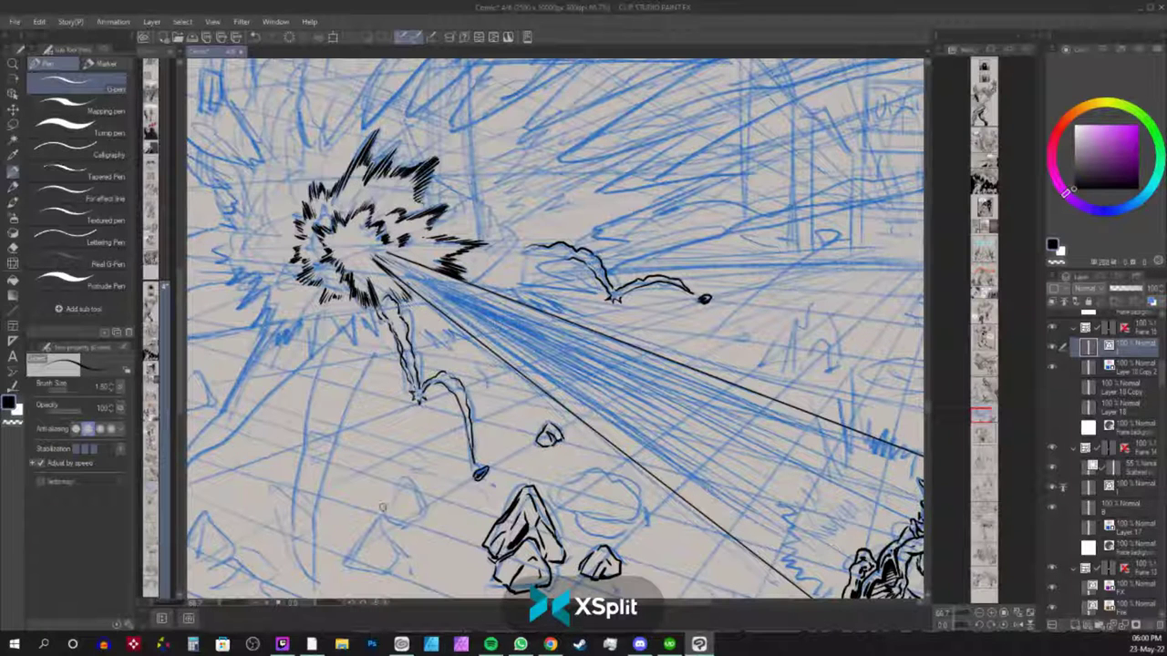
{"action": "mouse_move", "coordinate": [382, 507]}
{"action": "left_mouse_down"}
{"action": "mouse_move", "coordinate": [420, 518]}
{"action": "mouse_move", "coordinate": [388, 505]}
{"action": "mouse_move", "coordinate": [412, 483]}
{"action": "mouse_move", "coordinate": [428, 521]}
{"action": "left_mouse_up"}
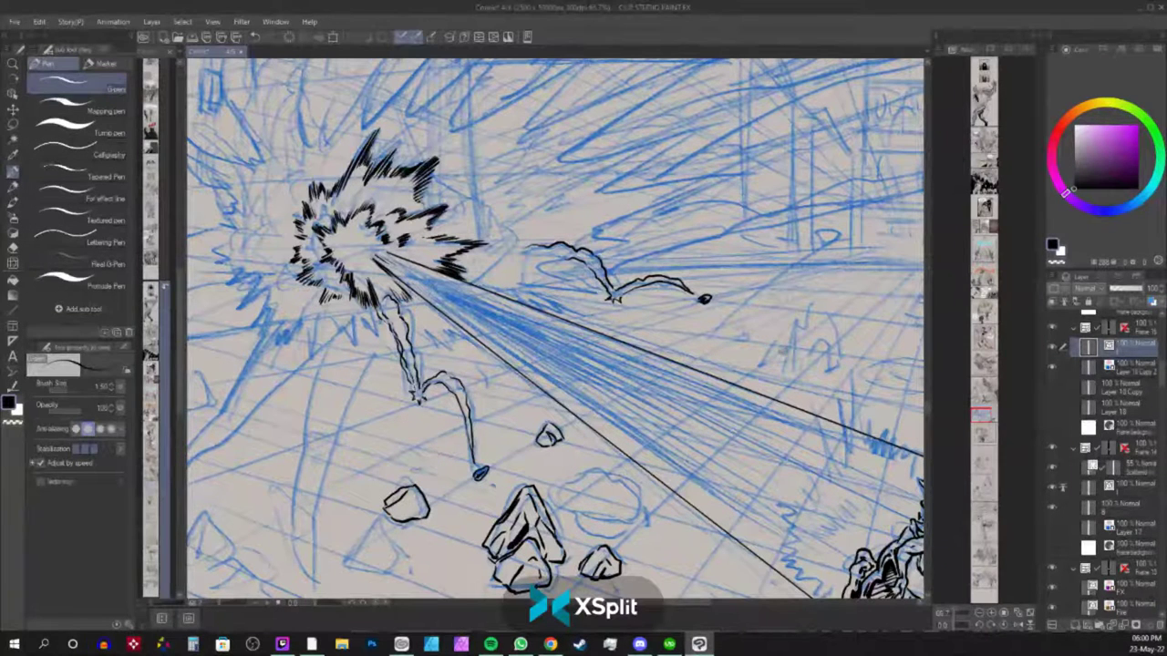
Outline the pointed wreckage heap on the ground above the beam, including its round detail and jagged inner edges.
{"action": "mouse_move", "coordinate": [766, 363]}
{"action": "left_mouse_down"}
{"action": "mouse_move", "coordinate": [801, 319]}
{"action": "mouse_move", "coordinate": [813, 339]}
{"action": "mouse_move", "coordinate": [775, 343]}
{"action": "mouse_move", "coordinate": [760, 359]}
{"action": "mouse_move", "coordinate": [771, 374]}
{"action": "mouse_move", "coordinate": [789, 368]}
{"action": "left_mouse_up"}
{"action": "left_click_drag", "start_coordinate": [855, 335], "coordinate": [768, 358]}
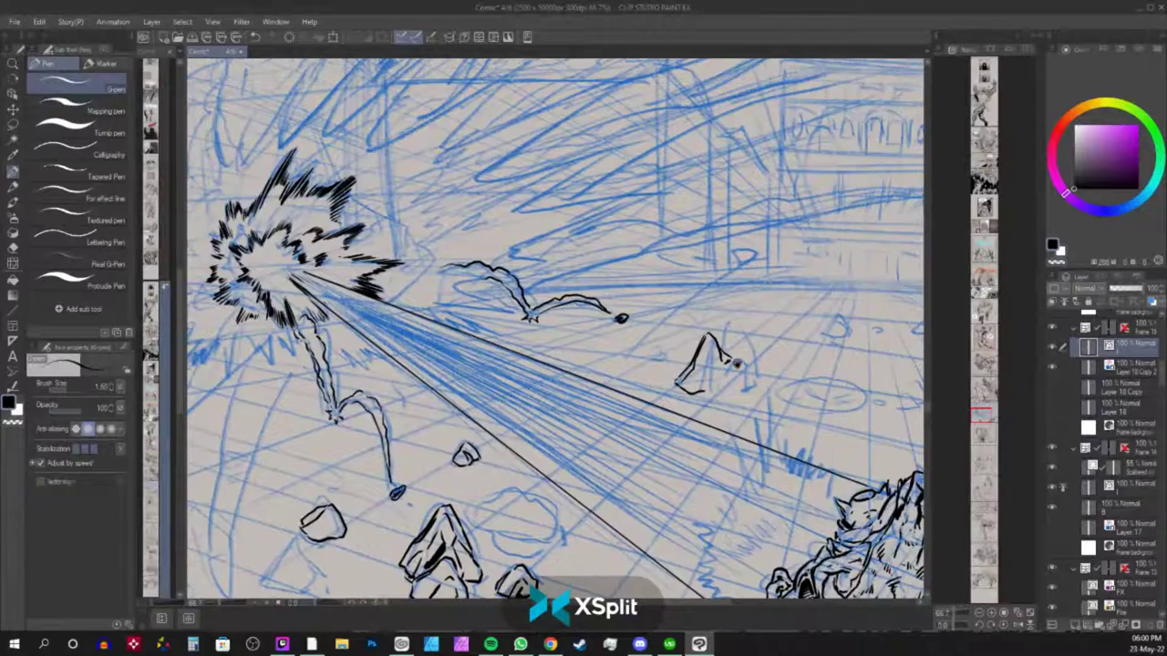
{"action": "left_click_drag", "start_coordinate": [816, 255], "coordinate": [717, 290]}
{"action": "mouse_move", "coordinate": [618, 425]}
{"action": "left_mouse_down"}
{"action": "mouse_move", "coordinate": [631, 434]}
{"action": "mouse_move", "coordinate": [631, 407]}
{"action": "mouse_move", "coordinate": [647, 430]}
{"action": "left_mouse_up"}
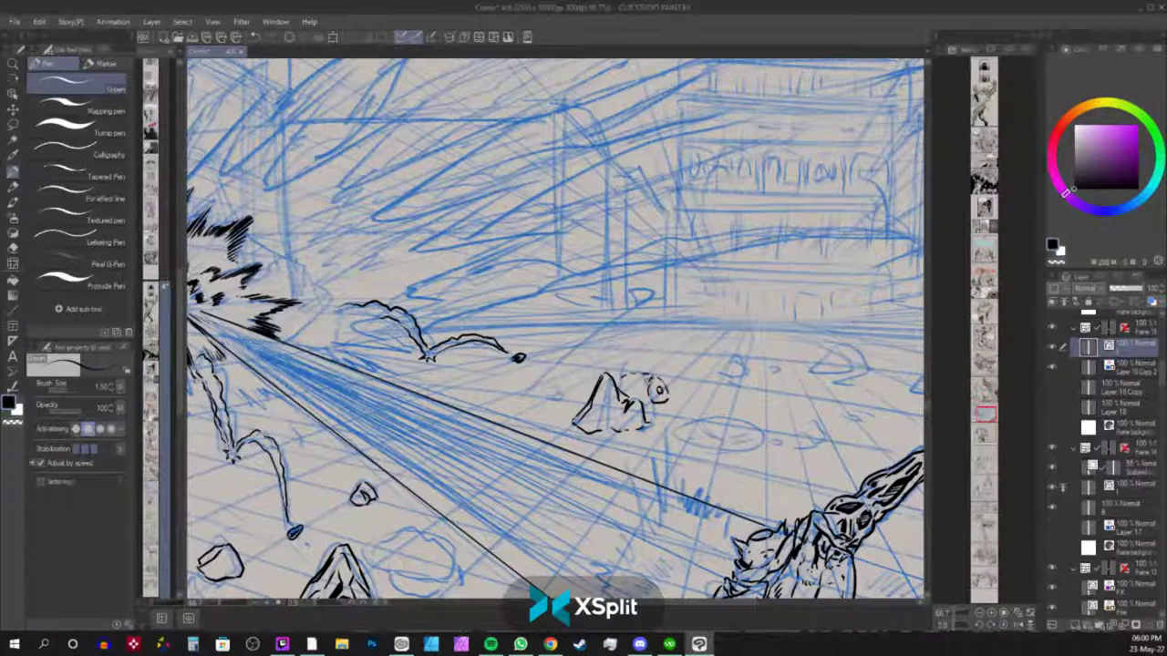
{"action": "mouse_move", "coordinate": [649, 371]}
{"action": "left_mouse_down"}
{"action": "mouse_move", "coordinate": [622, 383]}
{"action": "mouse_move", "coordinate": [640, 396]}
{"action": "left_mouse_up"}
{"action": "left_click_drag", "start_coordinate": [681, 398], "coordinate": [662, 411]}
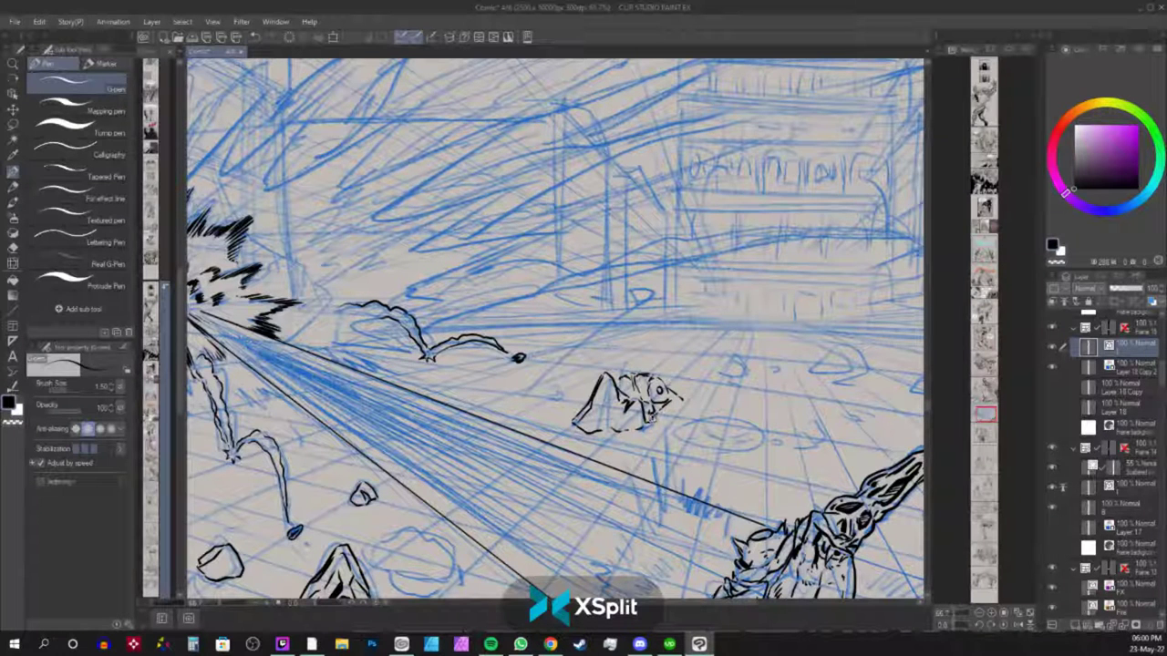
Add inner detail and shading strokes to the wreckage heap and start thin wavy wisps rising above it.
{"action": "mouse_move", "coordinate": [662, 424]}
{"action": "left_mouse_down"}
{"action": "mouse_move", "coordinate": [683, 398]}
{"action": "mouse_move", "coordinate": [619, 372]}
{"action": "mouse_move", "coordinate": [645, 393]}
{"action": "mouse_move", "coordinate": [653, 371]}
{"action": "mouse_move", "coordinate": [615, 369]}
{"action": "mouse_move", "coordinate": [631, 400]}
{"action": "mouse_move", "coordinate": [638, 390]}
{"action": "left_mouse_up"}
{"action": "mouse_move", "coordinate": [655, 395]}
{"action": "left_mouse_down"}
{"action": "mouse_move", "coordinate": [682, 420]}
{"action": "mouse_move", "coordinate": [673, 427]}
{"action": "left_mouse_up"}
{"action": "mouse_move", "coordinate": [669, 401]}
{"action": "left_mouse_down"}
{"action": "mouse_move", "coordinate": [684, 421]}
{"action": "mouse_move", "coordinate": [665, 415]}
{"action": "mouse_move", "coordinate": [671, 405]}
{"action": "left_mouse_up"}
{"action": "mouse_move", "coordinate": [656, 409]}
{"action": "left_mouse_down"}
{"action": "mouse_move", "coordinate": [675, 419]}
{"action": "mouse_move", "coordinate": [646, 360]}
{"action": "mouse_move", "coordinate": [626, 372]}
{"action": "mouse_move", "coordinate": [658, 345]}
{"action": "mouse_move", "coordinate": [675, 296]}
{"action": "mouse_move", "coordinate": [658, 363]}
{"action": "mouse_move", "coordinate": [667, 383]}
{"action": "mouse_move", "coordinate": [622, 432]}
{"action": "mouse_move", "coordinate": [602, 387]}
{"action": "mouse_move", "coordinate": [600, 432]}
{"action": "left_mouse_up"}
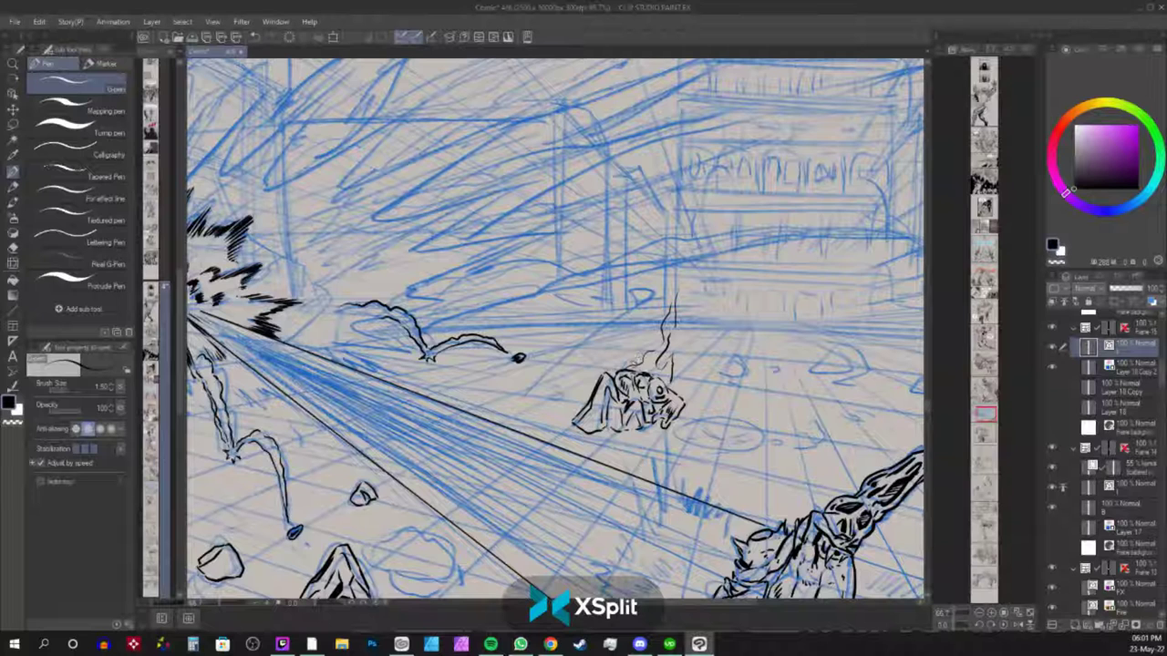
Finish the tall tapering wisps above the wreckage heap and ink spiky debris along both sides of its base.
{"action": "mouse_move", "coordinate": [631, 367]}
{"action": "left_mouse_down"}
{"action": "mouse_move", "coordinate": [685, 267]}
{"action": "mouse_move", "coordinate": [659, 365]}
{"action": "mouse_move", "coordinate": [696, 322]}
{"action": "mouse_move", "coordinate": [674, 390]}
{"action": "left_mouse_up"}
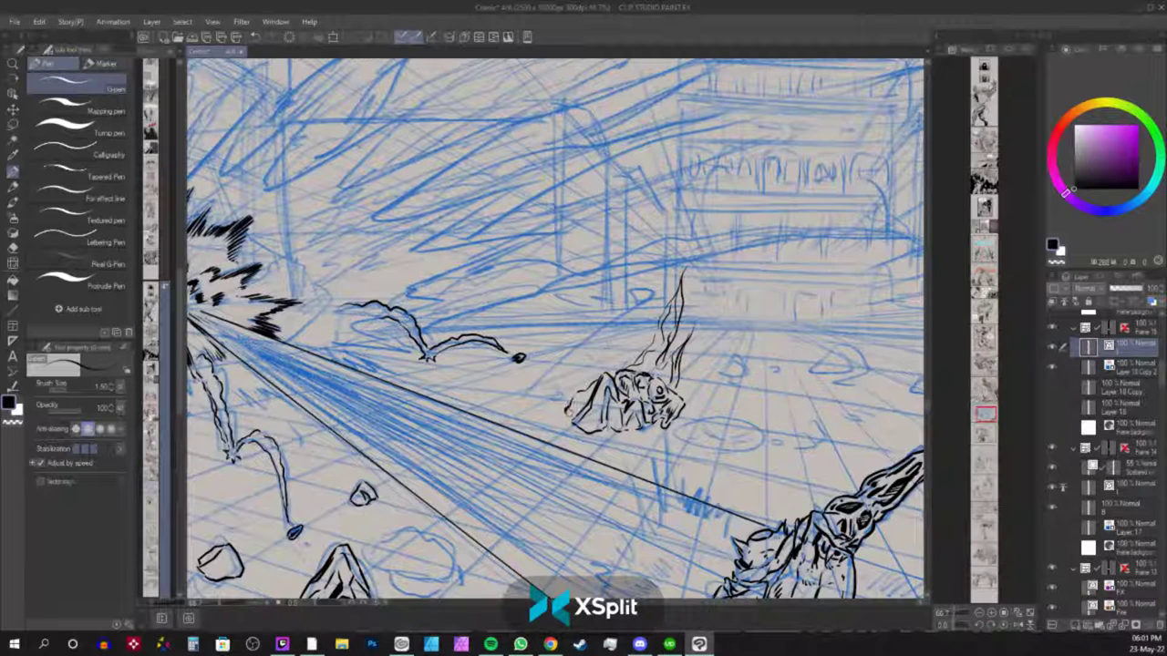
{"action": "mouse_move", "coordinate": [568, 411]}
{"action": "left_mouse_down"}
{"action": "mouse_move", "coordinate": [580, 409]}
{"action": "mouse_move", "coordinate": [573, 422]}
{"action": "mouse_move", "coordinate": [562, 406]}
{"action": "mouse_move", "coordinate": [549, 413]}
{"action": "mouse_move", "coordinate": [556, 423]}
{"action": "left_mouse_up"}
{"action": "mouse_move", "coordinate": [682, 400]}
{"action": "left_mouse_down"}
{"action": "mouse_move", "coordinate": [697, 404]}
{"action": "mouse_move", "coordinate": [629, 436]}
{"action": "left_mouse_up"}
{"action": "left_click_drag", "start_coordinate": [658, 425], "coordinate": [644, 436]}
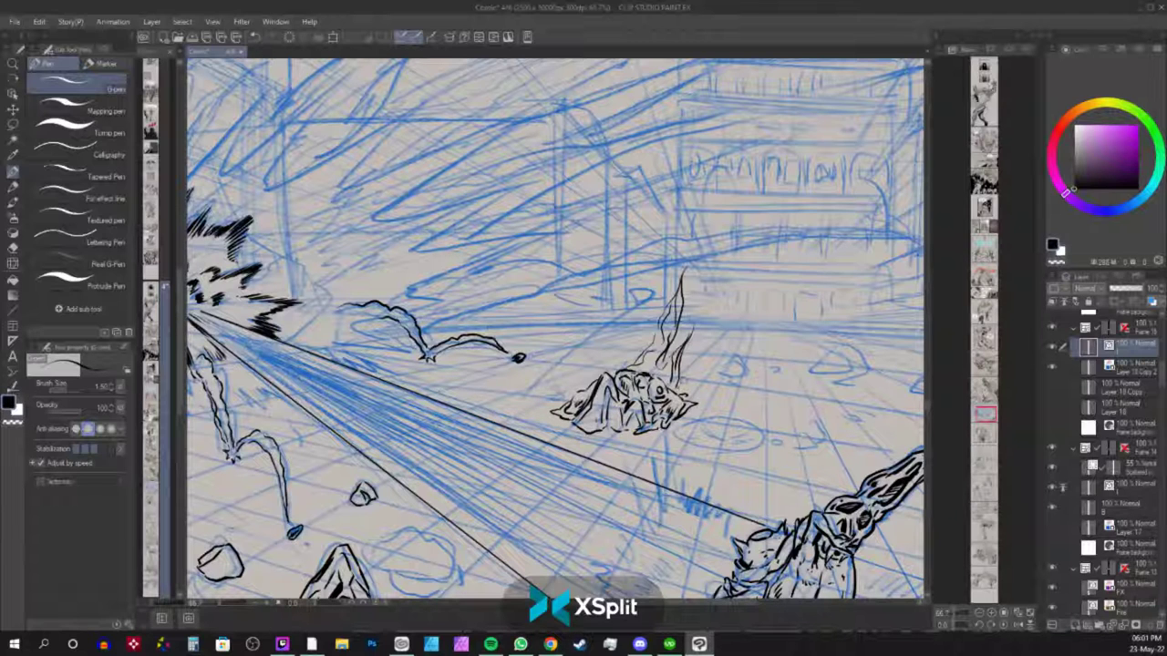
{"action": "scroll", "coordinate": [716, 355], "scroll_direction": "up", "scroll_amount": 1}
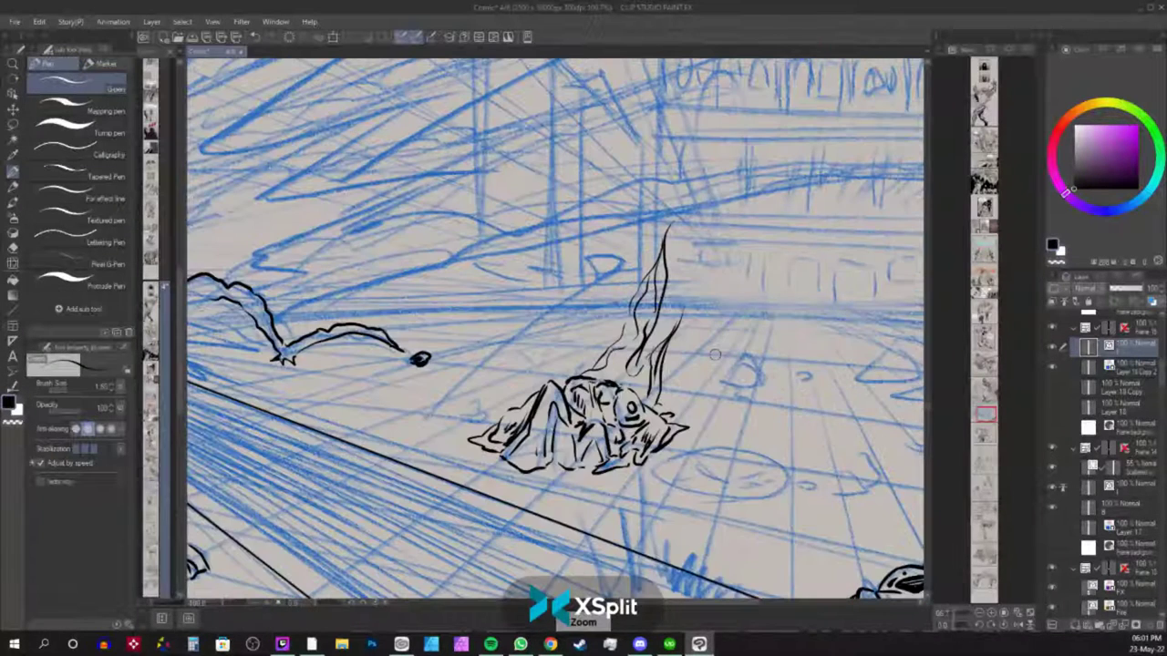
Ink a flat oval crater with jagged rim and radiating cracks on the ground beside the wreckage heap.
{"action": "left_click_drag", "start_coordinate": [784, 375], "coordinate": [720, 150]}
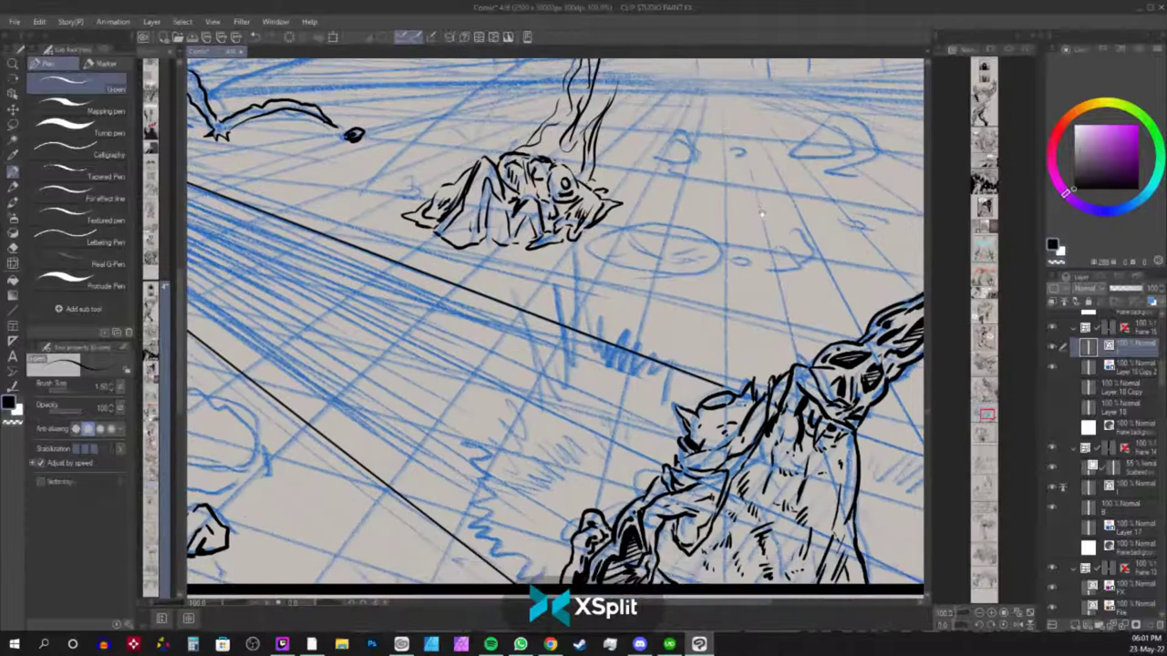
{"action": "left_click_drag", "start_coordinate": [761, 212], "coordinate": [802, 270]}
{"action": "mouse_move", "coordinate": [663, 282]}
{"action": "left_mouse_down"}
{"action": "mouse_move", "coordinate": [709, 280]}
{"action": "mouse_move", "coordinate": [762, 308]}
{"action": "left_mouse_up"}
{"action": "mouse_move", "coordinate": [669, 288]}
{"action": "left_mouse_down"}
{"action": "mouse_move", "coordinate": [703, 310]}
{"action": "mouse_move", "coordinate": [764, 321]}
{"action": "mouse_move", "coordinate": [755, 334]}
{"action": "mouse_move", "coordinate": [686, 337]}
{"action": "mouse_move", "coordinate": [646, 294]}
{"action": "mouse_move", "coordinate": [671, 327]}
{"action": "mouse_move", "coordinate": [749, 335]}
{"action": "mouse_move", "coordinate": [704, 281]}
{"action": "mouse_move", "coordinate": [711, 274]}
{"action": "mouse_move", "coordinate": [655, 293]}
{"action": "left_mouse_up"}
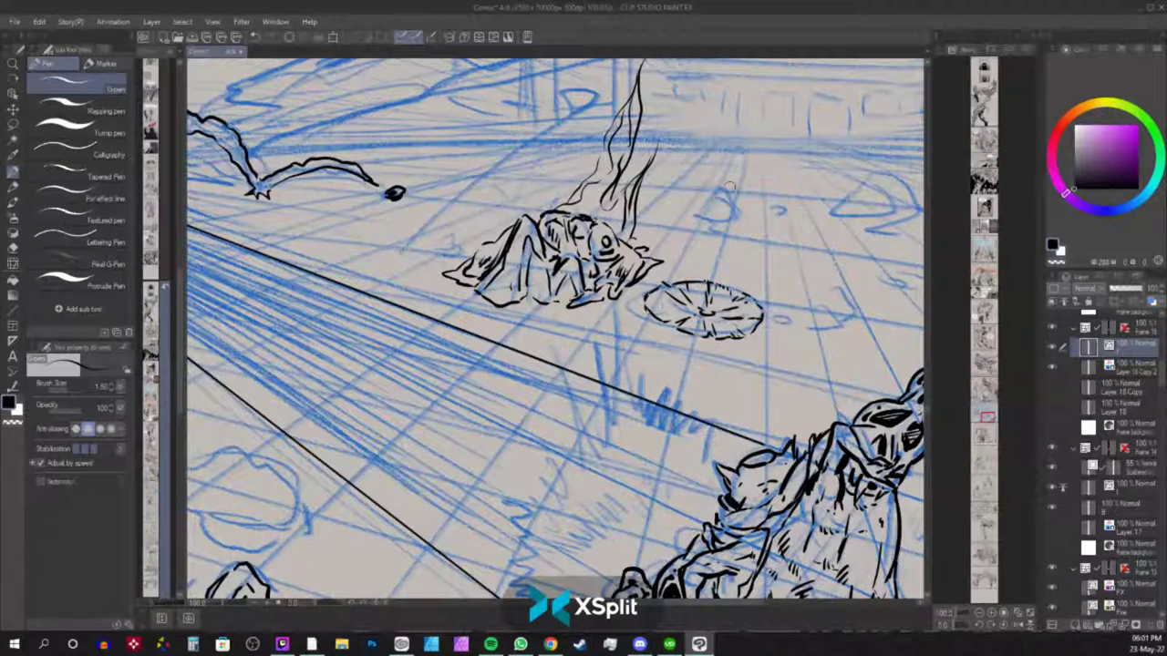
Review the already inked panels elsewhere in the comic strip and return to the explosion panel.
{"action": "scroll", "coordinate": [729, 186], "scroll_direction": "down", "scroll_amount": 3}
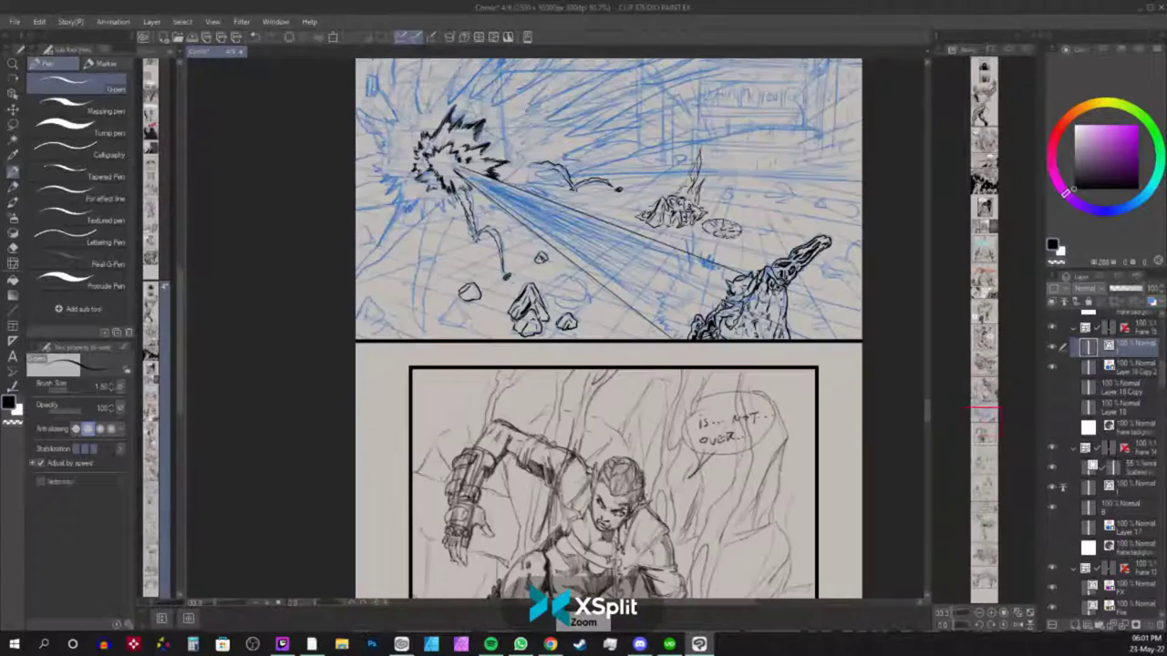
{"action": "left_click_drag", "start_coordinate": [982, 143], "coordinate": [984, 96]}
{"action": "scroll", "coordinate": [620, 328], "scroll_direction": "down", "scroll_amount": 8}
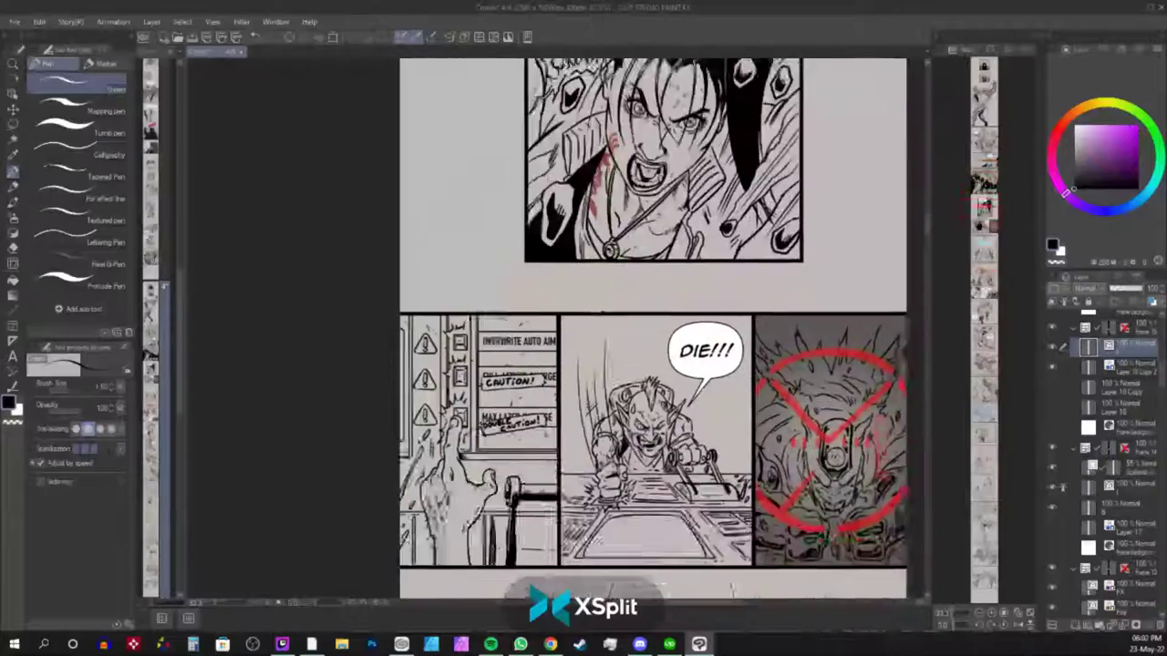
{"action": "scroll", "coordinate": [639, 328], "scroll_direction": "down", "scroll_amount": 10}
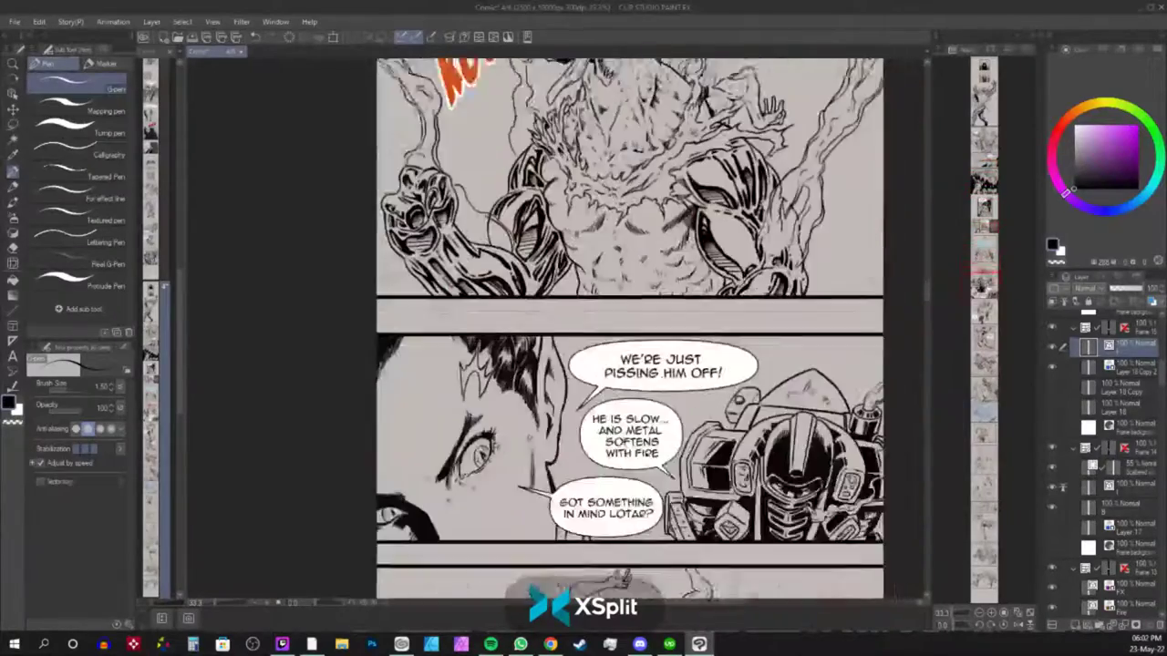
{"action": "scroll", "coordinate": [606, 328], "scroll_direction": "up", "scroll_amount": 5}
{"action": "scroll", "coordinate": [606, 328], "scroll_direction": "down", "scroll_amount": 8}
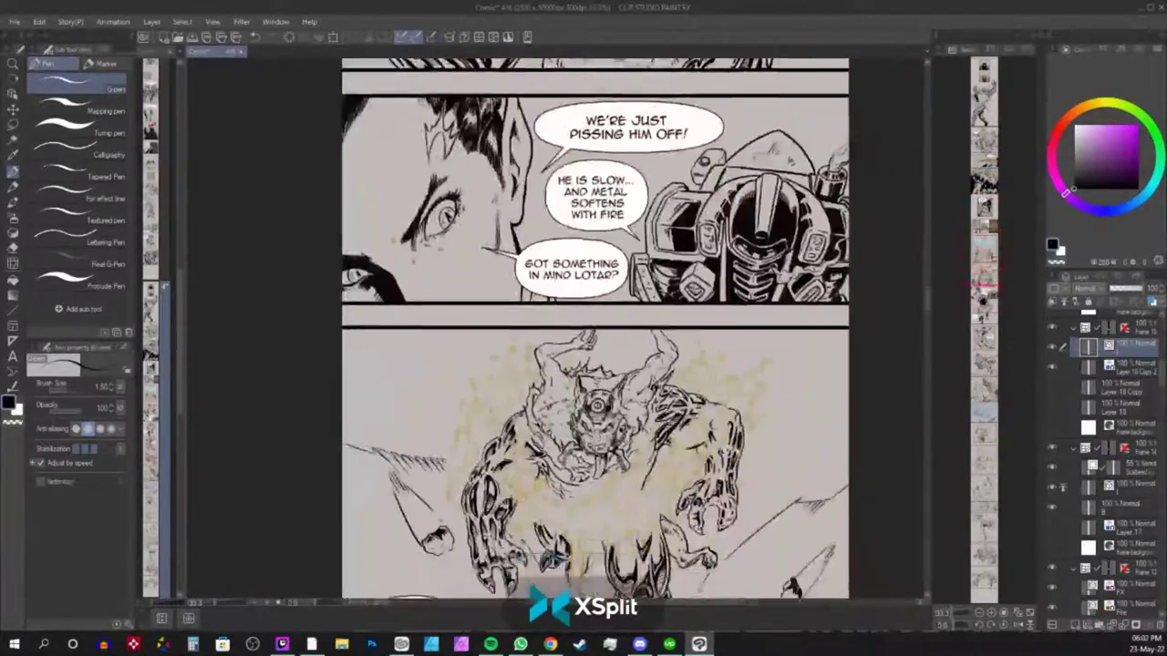
{"action": "left_click_drag", "start_coordinate": [984, 330], "coordinate": [989, 416]}
Ink the rock cluster behind the creature at the panel's right edge, the large round rock beside the pointed rubble, and a small rock above the crater.
{"action": "key", "text": "ctrl+plus"}
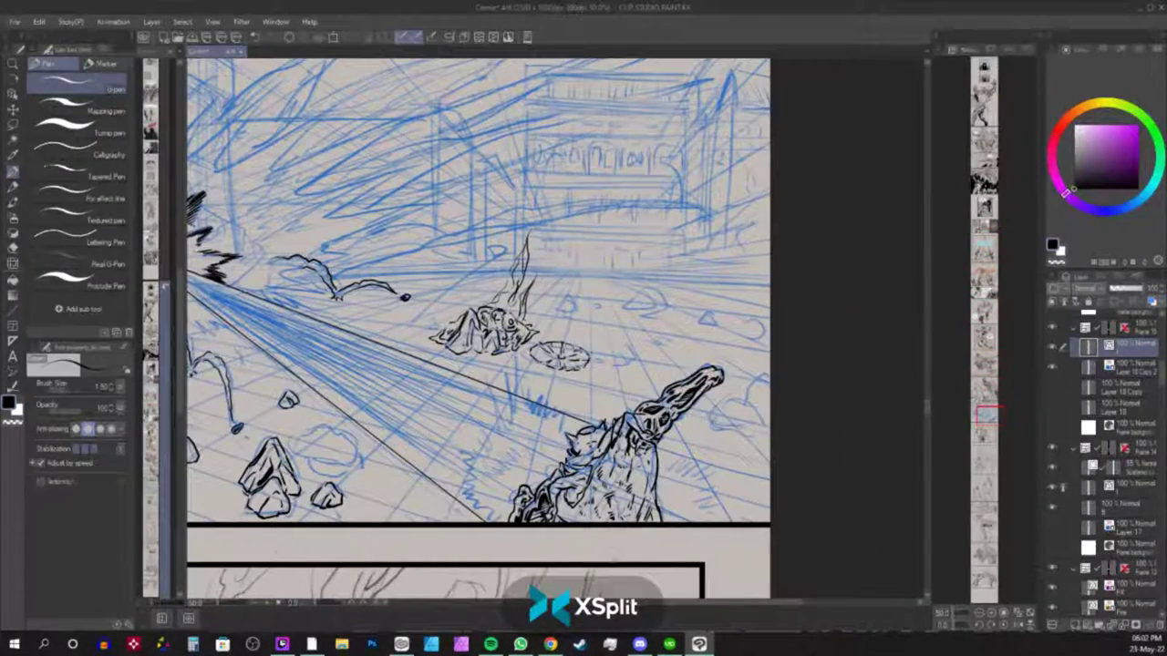
{"action": "mouse_move", "coordinate": [743, 421]}
{"action": "left_mouse_down"}
{"action": "mouse_move", "coordinate": [765, 389]}
{"action": "mouse_move", "coordinate": [737, 371]}
{"action": "mouse_move", "coordinate": [768, 361]}
{"action": "mouse_move", "coordinate": [728, 398]}
{"action": "mouse_move", "coordinate": [772, 403]}
{"action": "mouse_move", "coordinate": [749, 374]}
{"action": "mouse_move", "coordinate": [784, 392]}
{"action": "mouse_move", "coordinate": [786, 350]}
{"action": "mouse_move", "coordinate": [792, 392]}
{"action": "mouse_move", "coordinate": [789, 374]}
{"action": "mouse_move", "coordinate": [734, 375]}
{"action": "mouse_move", "coordinate": [768, 398]}
{"action": "left_mouse_up"}
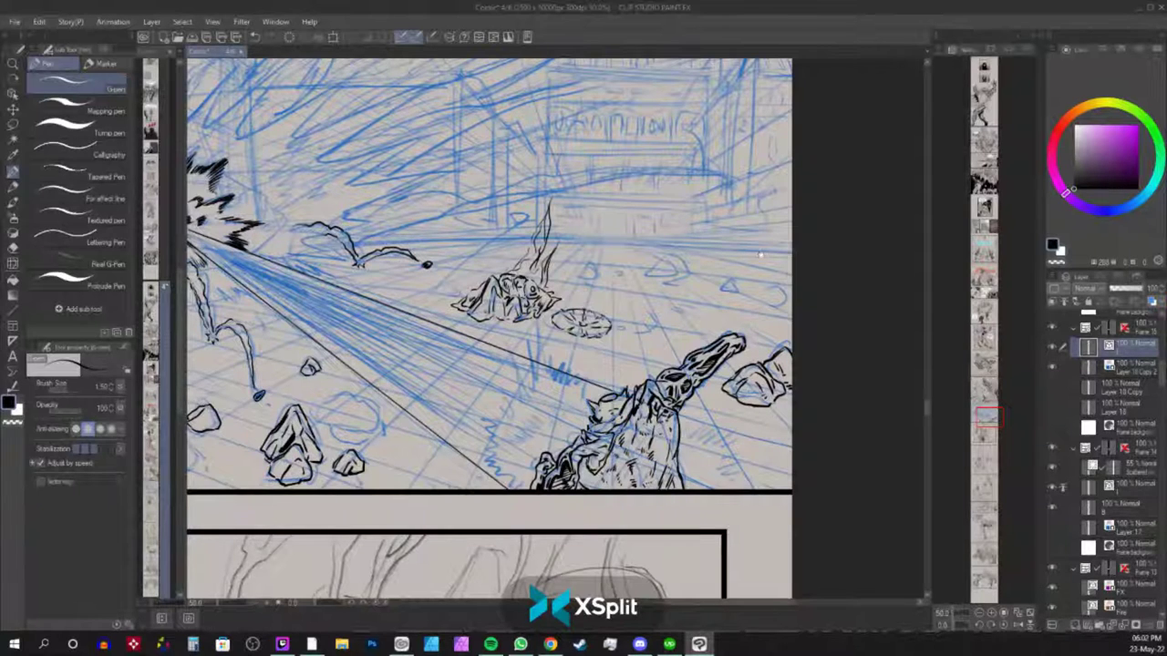
{"action": "mouse_move", "coordinate": [312, 383]}
{"action": "left_mouse_down"}
{"action": "mouse_move", "coordinate": [381, 376]}
{"action": "mouse_move", "coordinate": [481, 321]}
{"action": "mouse_move", "coordinate": [488, 355]}
{"action": "mouse_move", "coordinate": [514, 337]}
{"action": "mouse_move", "coordinate": [487, 363]}
{"action": "mouse_move", "coordinate": [514, 377]}
{"action": "mouse_move", "coordinate": [532, 370]}
{"action": "mouse_move", "coordinate": [527, 332]}
{"action": "mouse_move", "coordinate": [547, 366]}
{"action": "mouse_move", "coordinate": [511, 378]}
{"action": "mouse_move", "coordinate": [509, 346]}
{"action": "mouse_move", "coordinate": [542, 364]}
{"action": "mouse_move", "coordinate": [518, 341]}
{"action": "left_mouse_up"}
{"action": "mouse_move", "coordinate": [627, 256]}
{"action": "left_mouse_down"}
{"action": "mouse_move", "coordinate": [649, 309]}
{"action": "mouse_move", "coordinate": [575, 373]}
{"action": "left_mouse_up"}
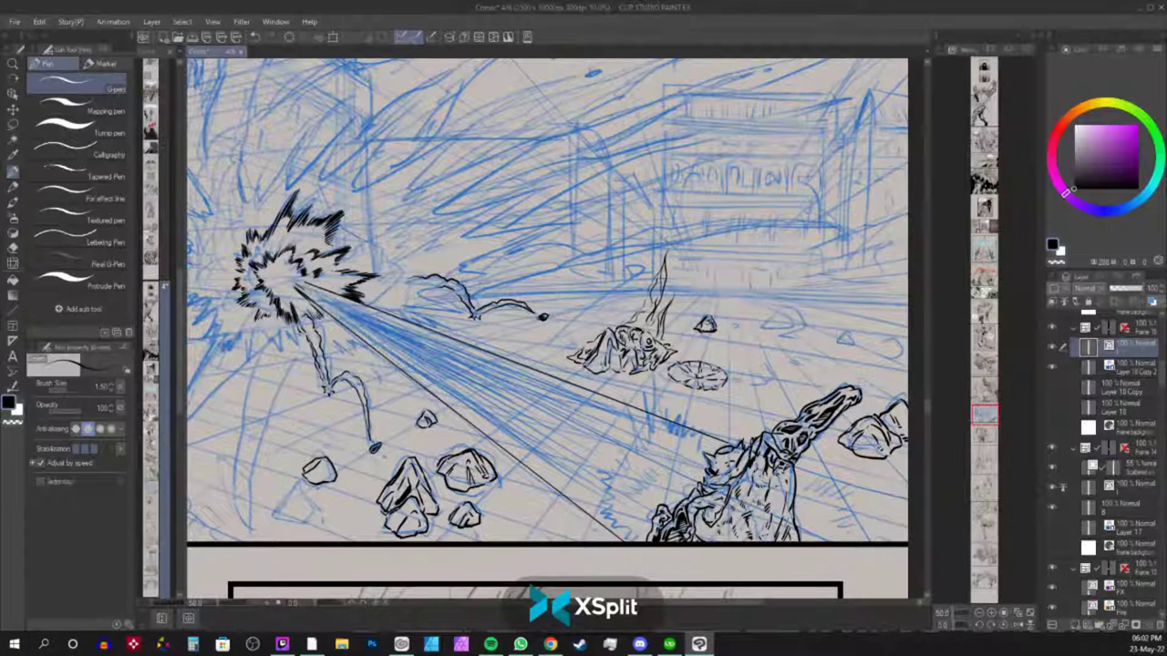
Ink a scatter of small rocks and pebbles on the far ground to the right of the crater.
{"action": "left_click_drag", "start_coordinate": [735, 324], "coordinate": [797, 327]}
{"action": "mouse_move", "coordinate": [749, 366]}
{"action": "left_mouse_down"}
{"action": "mouse_move", "coordinate": [764, 377]}
{"action": "mouse_move", "coordinate": [857, 336]}
{"action": "left_mouse_up"}
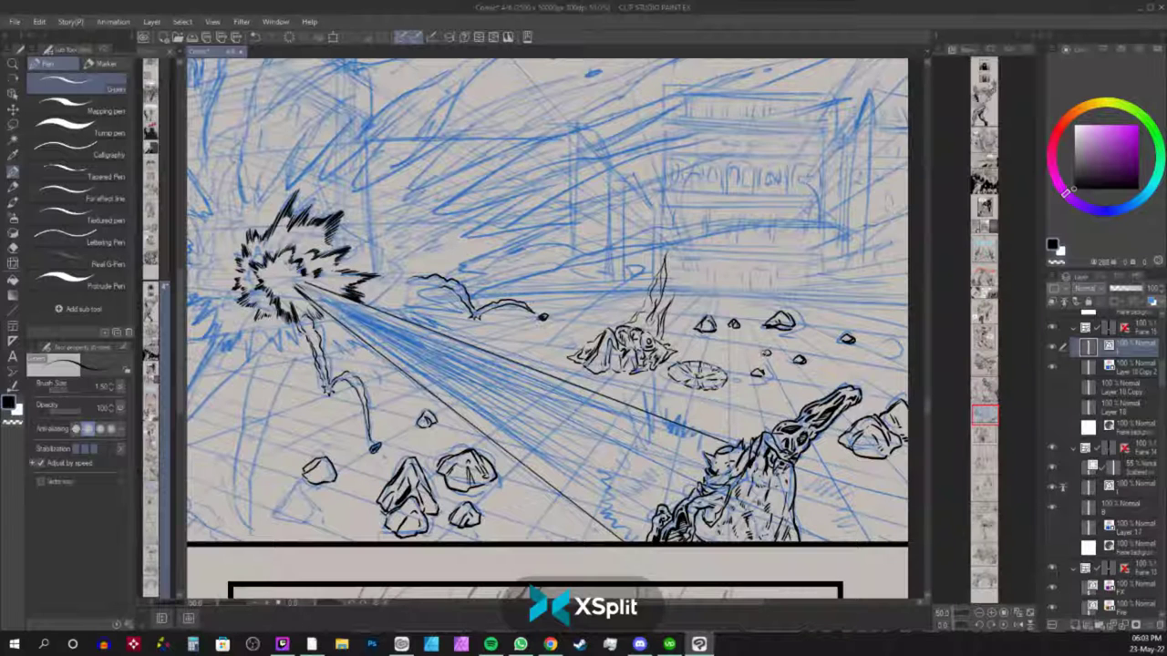
{"action": "left_click_drag", "start_coordinate": [727, 377], "coordinate": [733, 375]}
Ink two medium faceted rocks and a small stone on the ground left of the large pointed rubble.
{"action": "left_click_drag", "start_coordinate": [782, 332], "coordinate": [714, 383]}
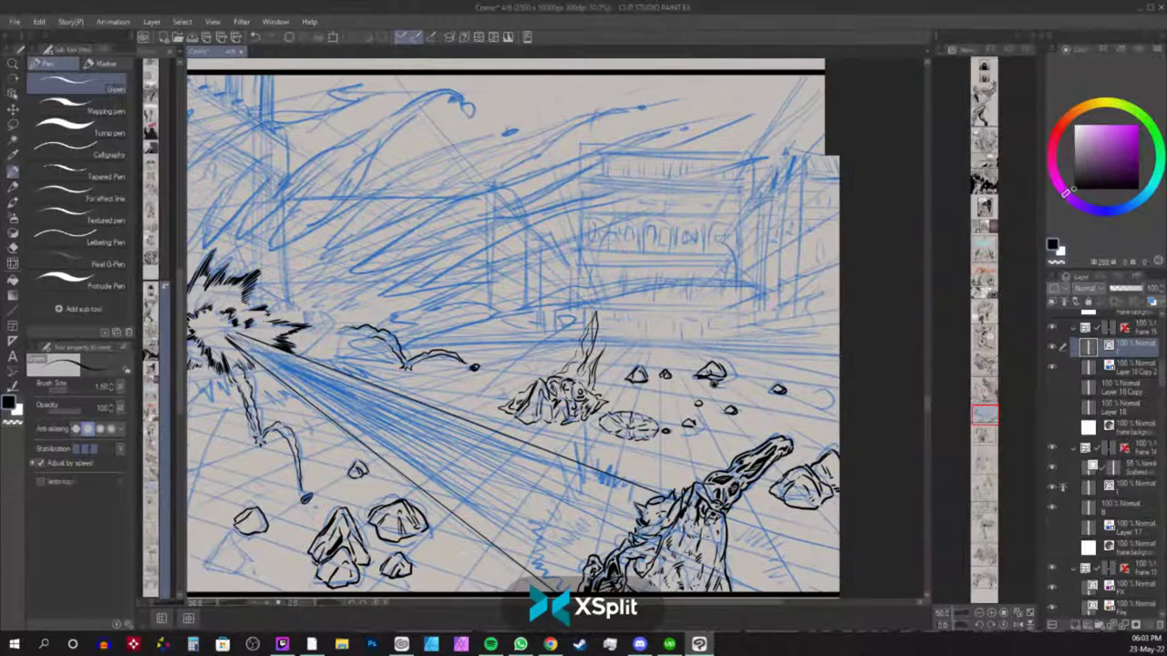
{"action": "left_click_drag", "start_coordinate": [851, 263], "coordinate": [842, 250]}
{"action": "left_click_drag", "start_coordinate": [613, 494], "coordinate": [774, 367]}
{"action": "mouse_move", "coordinate": [389, 379]}
{"action": "left_mouse_down"}
{"action": "mouse_move", "coordinate": [382, 387]}
{"action": "mouse_move", "coordinate": [411, 392]}
{"action": "left_mouse_up"}
{"action": "mouse_move", "coordinate": [356, 429]}
{"action": "left_mouse_down"}
{"action": "mouse_move", "coordinate": [380, 407]}
{"action": "mouse_move", "coordinate": [368, 410]}
{"action": "mouse_move", "coordinate": [396, 407]}
{"action": "mouse_move", "coordinate": [394, 431]}
{"action": "mouse_move", "coordinate": [361, 428]}
{"action": "mouse_move", "coordinate": [396, 428]}
{"action": "left_mouse_up"}
{"action": "left_click_drag", "start_coordinate": [361, 426], "coordinate": [370, 421]}
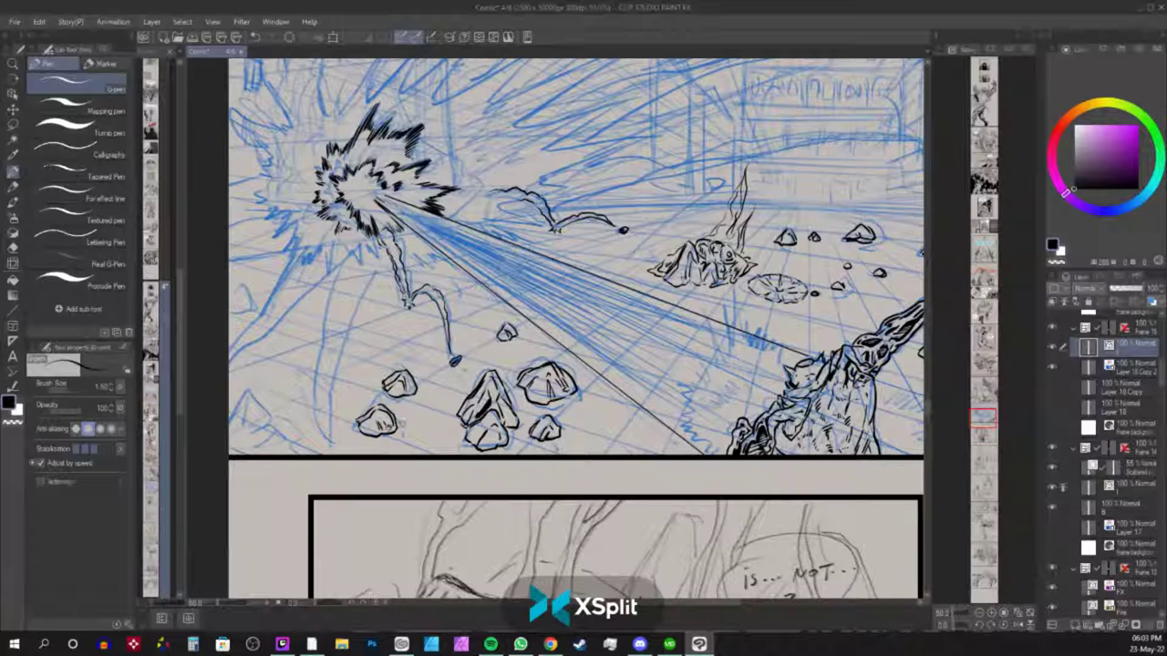
{"action": "left_click_drag", "start_coordinate": [410, 421], "coordinate": [416, 434]}
Ink two tiny stones left of the pointed rubble, then a jagged rubble pile with a round rock in the panel's lower-left corner.
{"action": "left_click_drag", "start_coordinate": [715, 415], "coordinate": [795, 324]}
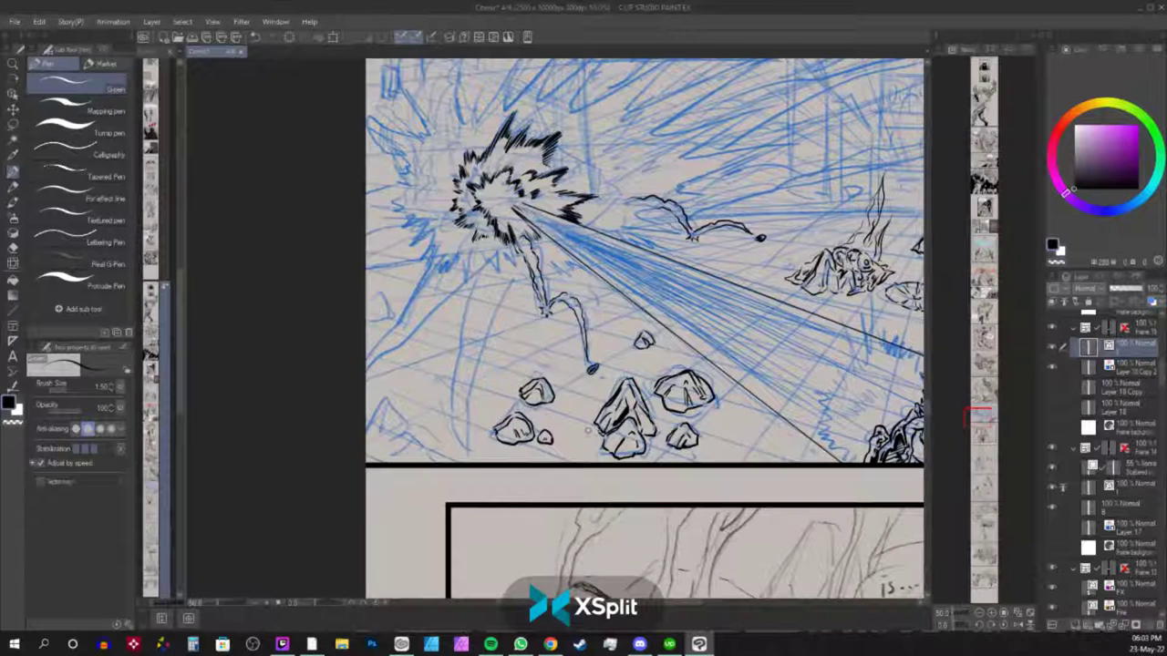
{"action": "left_click_drag", "start_coordinate": [573, 434], "coordinate": [585, 437]}
{"action": "mouse_move", "coordinate": [667, 417]}
{"action": "left_mouse_down"}
{"action": "mouse_move", "coordinate": [660, 424]}
{"action": "mouse_move", "coordinate": [675, 427]}
{"action": "mouse_move", "coordinate": [661, 423]}
{"action": "left_mouse_up"}
{"action": "left_click_drag", "start_coordinate": [569, 410], "coordinate": [571, 414]}
{"action": "mouse_move", "coordinate": [363, 424]}
{"action": "left_mouse_down"}
{"action": "mouse_move", "coordinate": [385, 399]}
{"action": "mouse_move", "coordinate": [407, 434]}
{"action": "mouse_move", "coordinate": [386, 418]}
{"action": "mouse_move", "coordinate": [387, 450]}
{"action": "mouse_move", "coordinate": [403, 431]}
{"action": "mouse_move", "coordinate": [368, 459]}
{"action": "mouse_move", "coordinate": [364, 446]}
{"action": "mouse_move", "coordinate": [422, 438]}
{"action": "mouse_move", "coordinate": [421, 425]}
{"action": "mouse_move", "coordinate": [425, 461]}
{"action": "mouse_move", "coordinate": [436, 463]}
{"action": "left_mouse_up"}
{"action": "mouse_move", "coordinate": [436, 412]}
{"action": "left_mouse_down"}
{"action": "mouse_move", "coordinate": [444, 442]}
{"action": "mouse_move", "coordinate": [452, 428]}
{"action": "mouse_move", "coordinate": [436, 415]}
{"action": "left_mouse_up"}
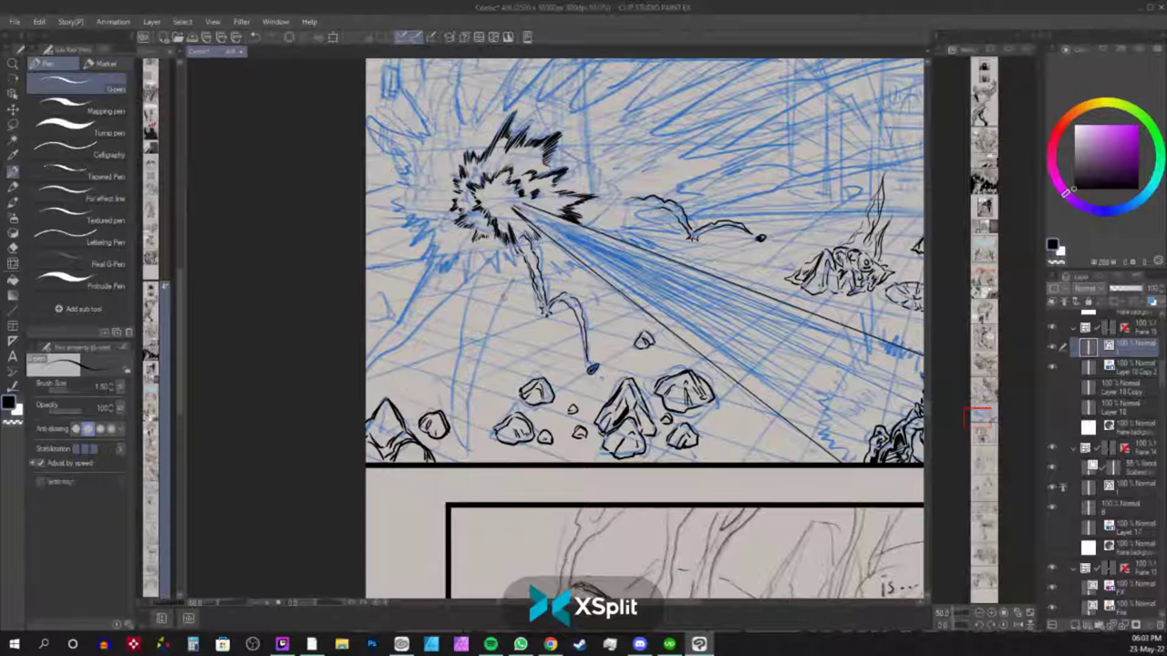
Ink a pointed rock below the debris trail, a small round stone further left, and a faceted rock at the panel's left edge.
{"action": "mouse_move", "coordinate": [534, 351]}
{"action": "left_mouse_down"}
{"action": "mouse_move", "coordinate": [529, 363]}
{"action": "mouse_move", "coordinate": [550, 348]}
{"action": "mouse_move", "coordinate": [549, 368]}
{"action": "left_mouse_up"}
{"action": "left_click_drag", "start_coordinate": [428, 349], "coordinate": [430, 344]}
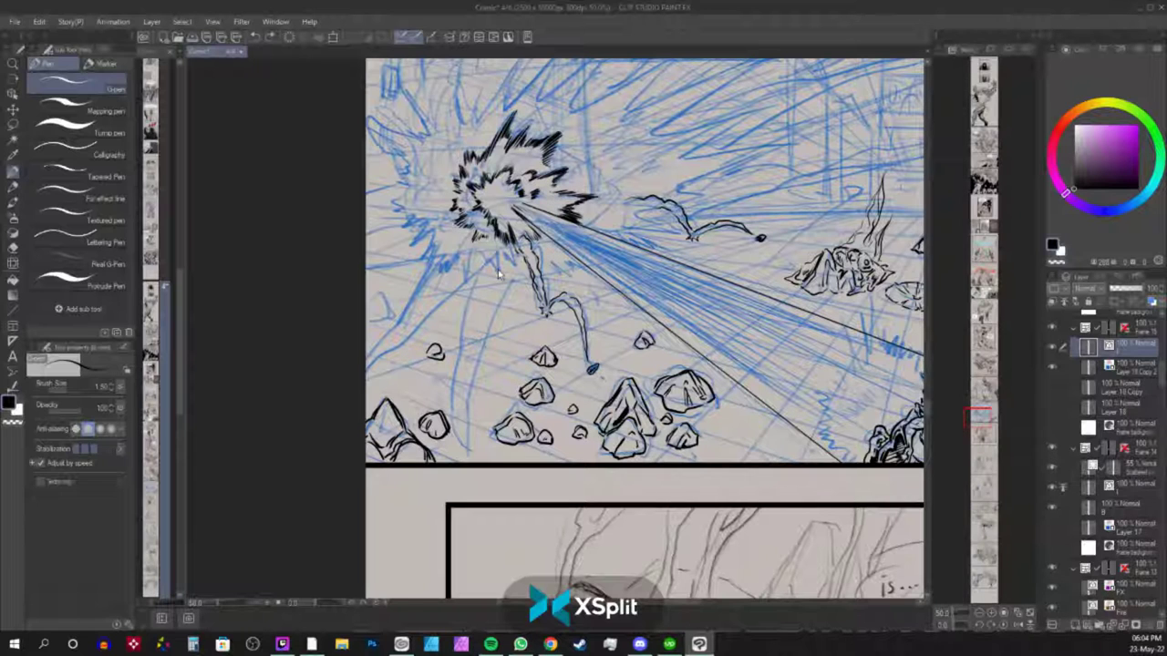
{"action": "key", "text": "ctrl+z"}
{"action": "key", "text": "ctrl+z"}
{"action": "left_click_drag", "start_coordinate": [422, 355], "coordinate": [428, 358]}
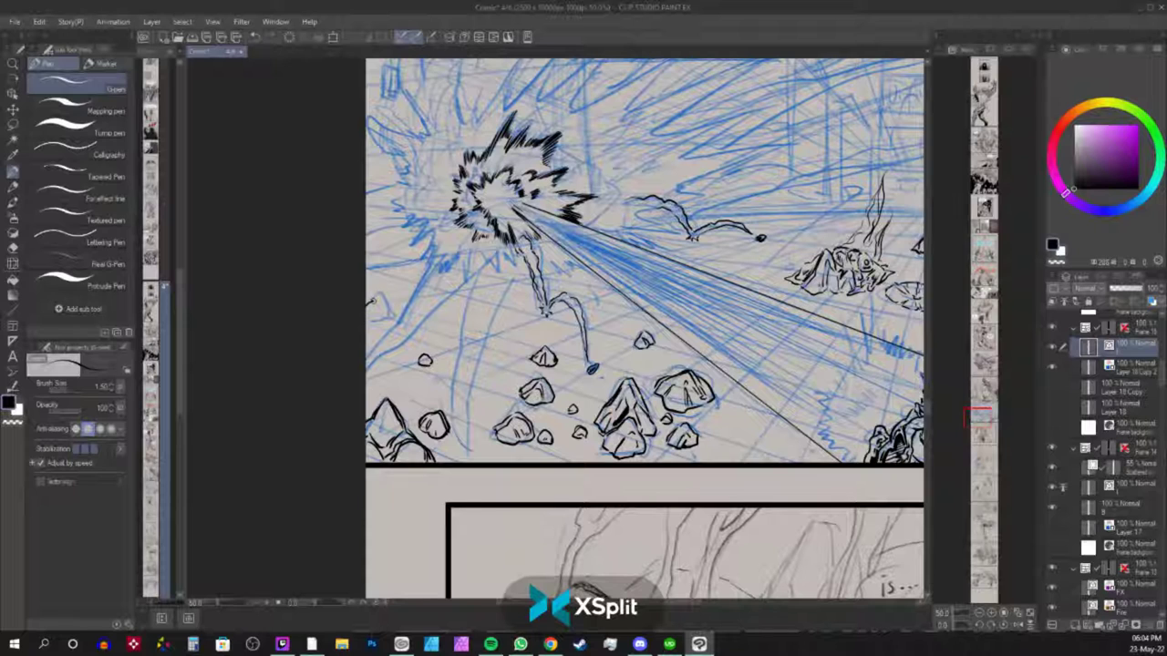
{"action": "left_click_drag", "start_coordinate": [369, 310], "coordinate": [390, 315]}
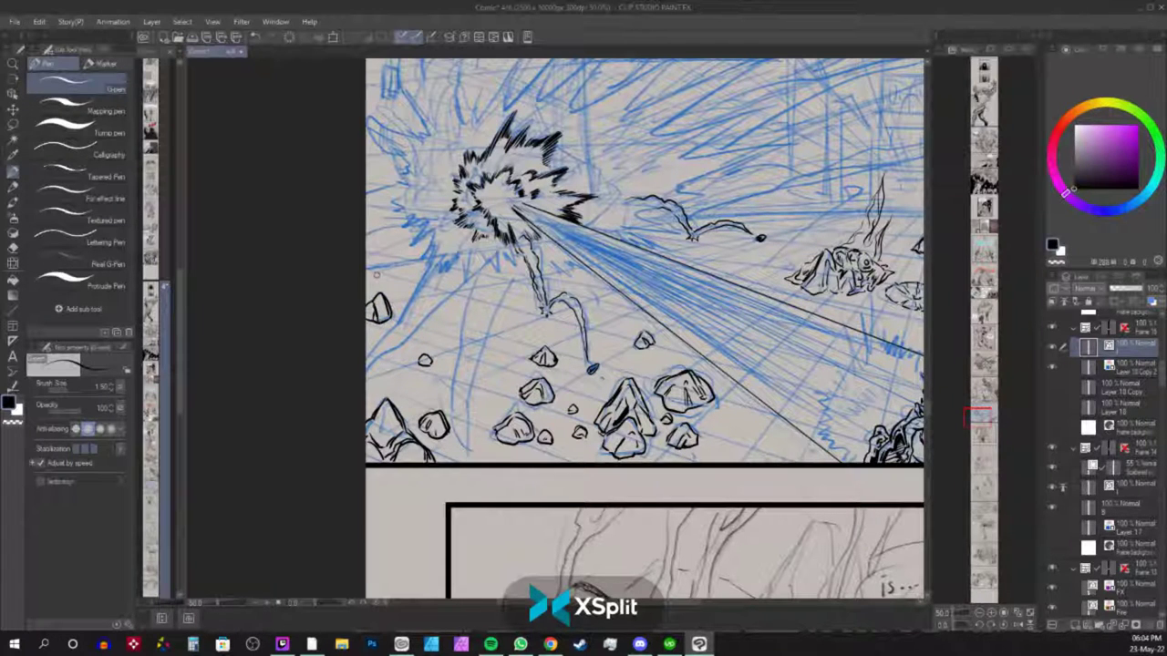
{"action": "scroll", "coordinate": [376, 274], "scroll_direction": "down", "scroll_amount": 4}
{"action": "scroll", "coordinate": [376, 274], "scroll_direction": "up", "scroll_amount": 1}
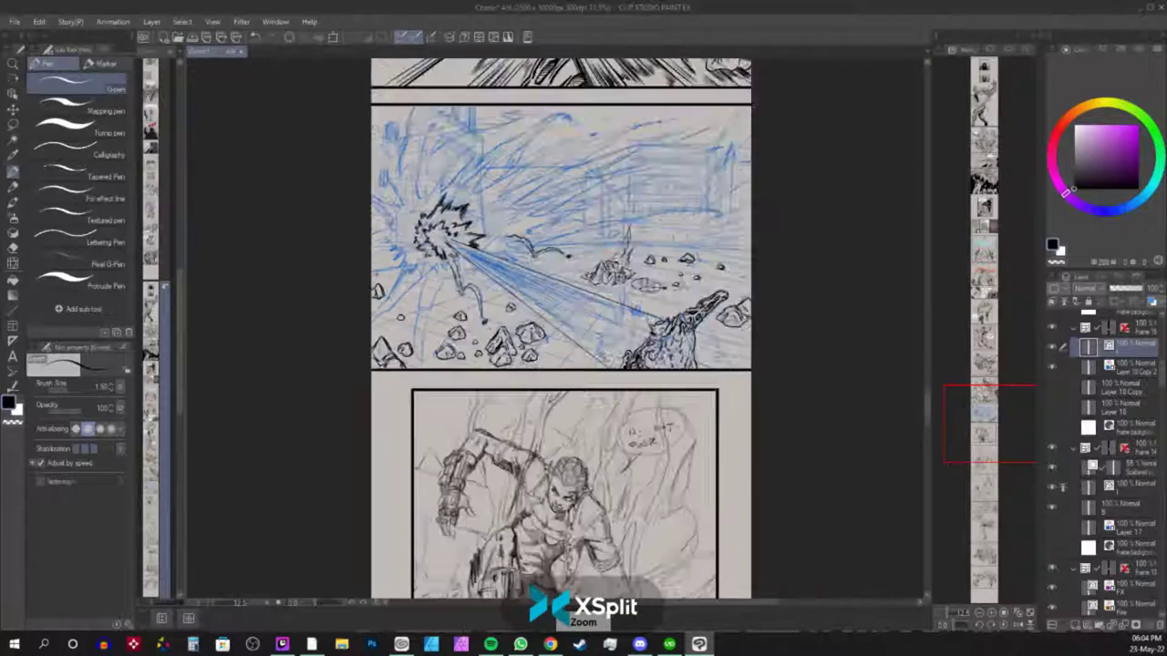
Ink a row of jagged black spikes below the explosion burst in the laser-beam panel with the G-pen.
{"action": "scroll", "coordinate": [376, 273], "scroll_direction": "up", "scroll_amount": 4}
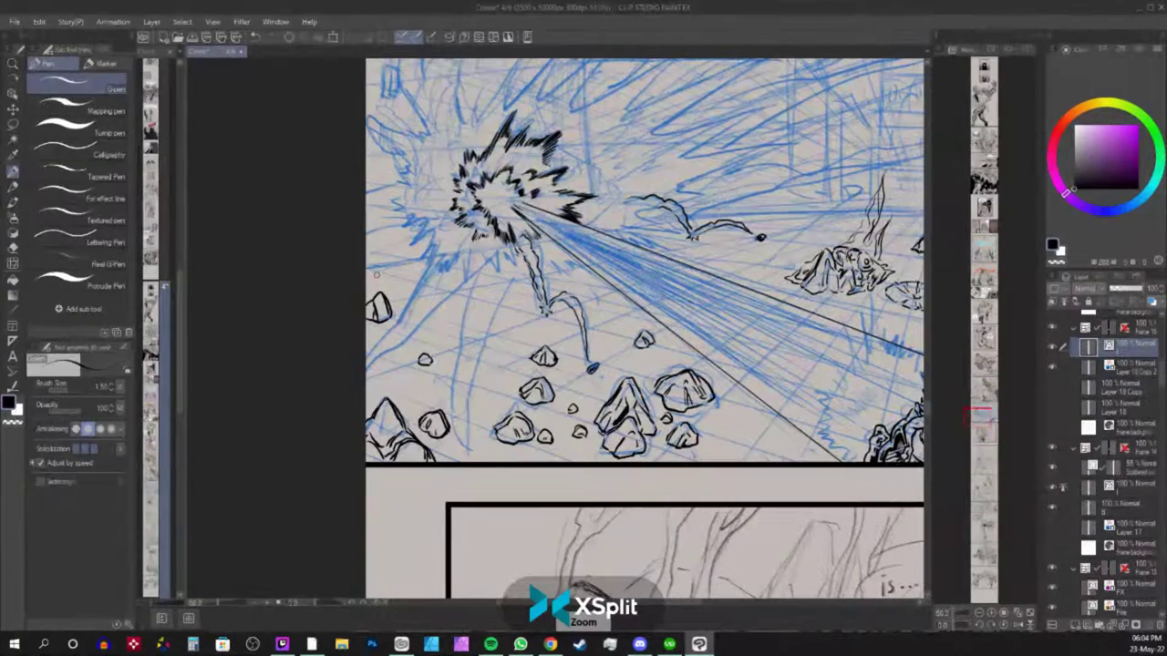
{"action": "scroll", "coordinate": [643, 107], "scroll_direction": "up", "scroll_amount": 1}
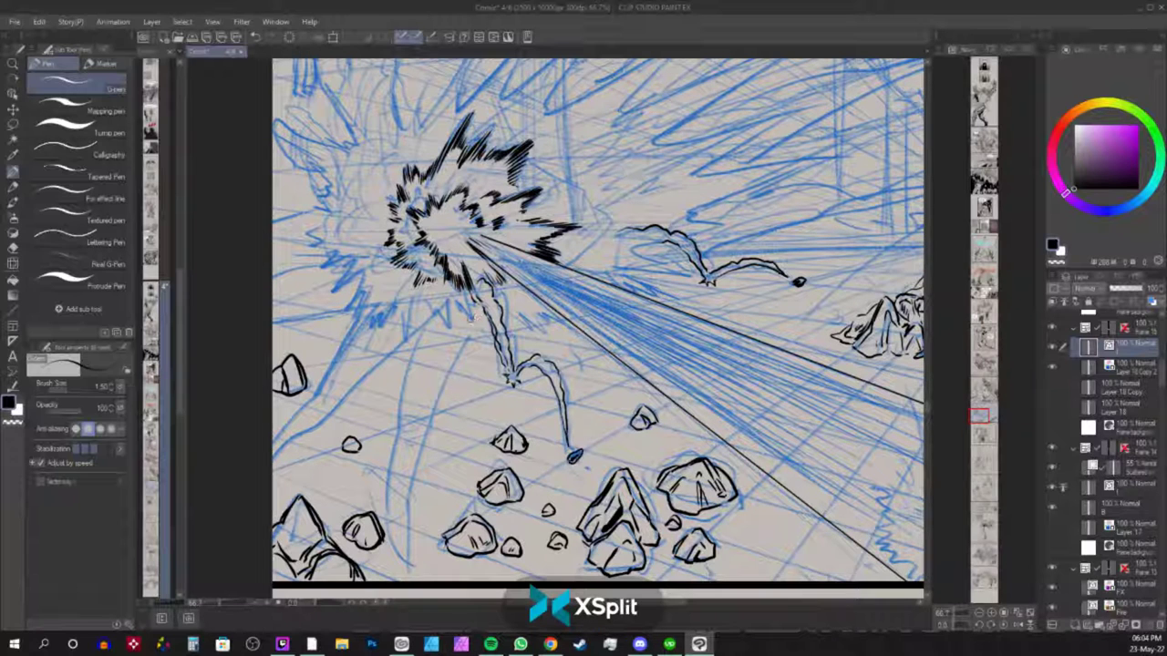
{"action": "mouse_move", "coordinate": [471, 302]}
{"action": "left_mouse_down"}
{"action": "mouse_move", "coordinate": [450, 348]}
{"action": "mouse_move", "coordinate": [417, 322]}
{"action": "mouse_move", "coordinate": [420, 297]}
{"action": "mouse_move", "coordinate": [405, 334]}
{"action": "left_mouse_up"}
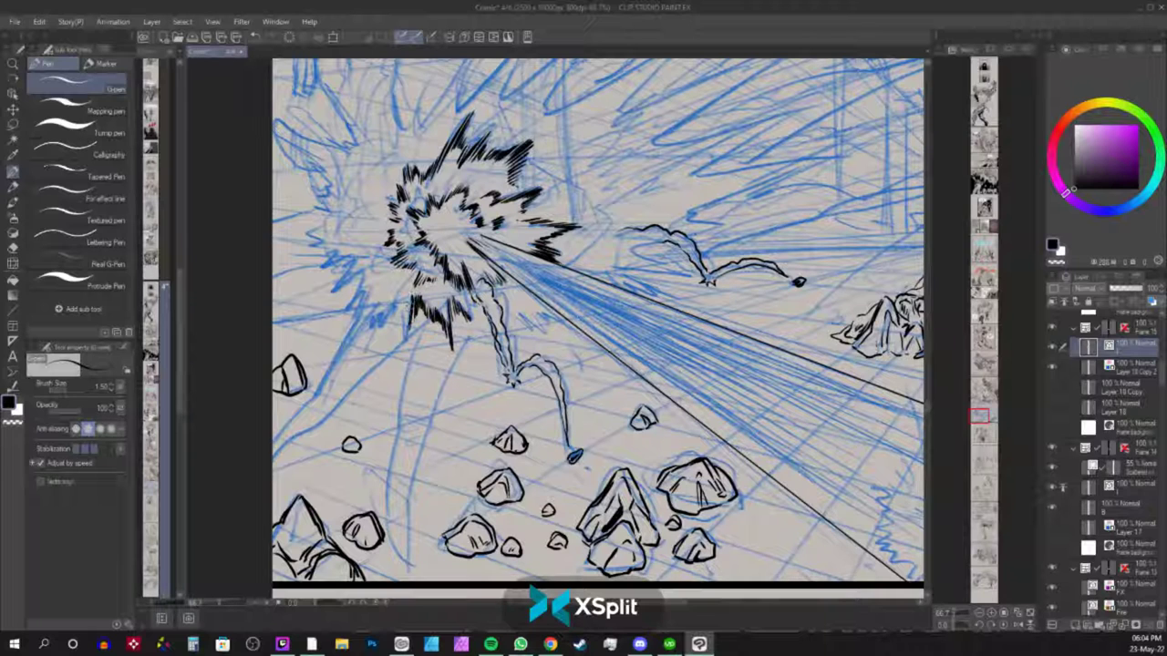
{"action": "left_click_drag", "start_coordinate": [416, 294], "coordinate": [399, 363]}
{"action": "mouse_move", "coordinate": [411, 297]}
{"action": "left_mouse_down"}
{"action": "mouse_move", "coordinate": [398, 353]}
{"action": "mouse_move", "coordinate": [396, 328]}
{"action": "left_mouse_up"}
{"action": "left_click_drag", "start_coordinate": [402, 303], "coordinate": [392, 321]}
{"action": "left_click_drag", "start_coordinate": [402, 304], "coordinate": [380, 339]}
{"action": "left_click_drag", "start_coordinate": [391, 319], "coordinate": [376, 340]}
{"action": "left_click_drag", "start_coordinate": [388, 312], "coordinate": [374, 338]}
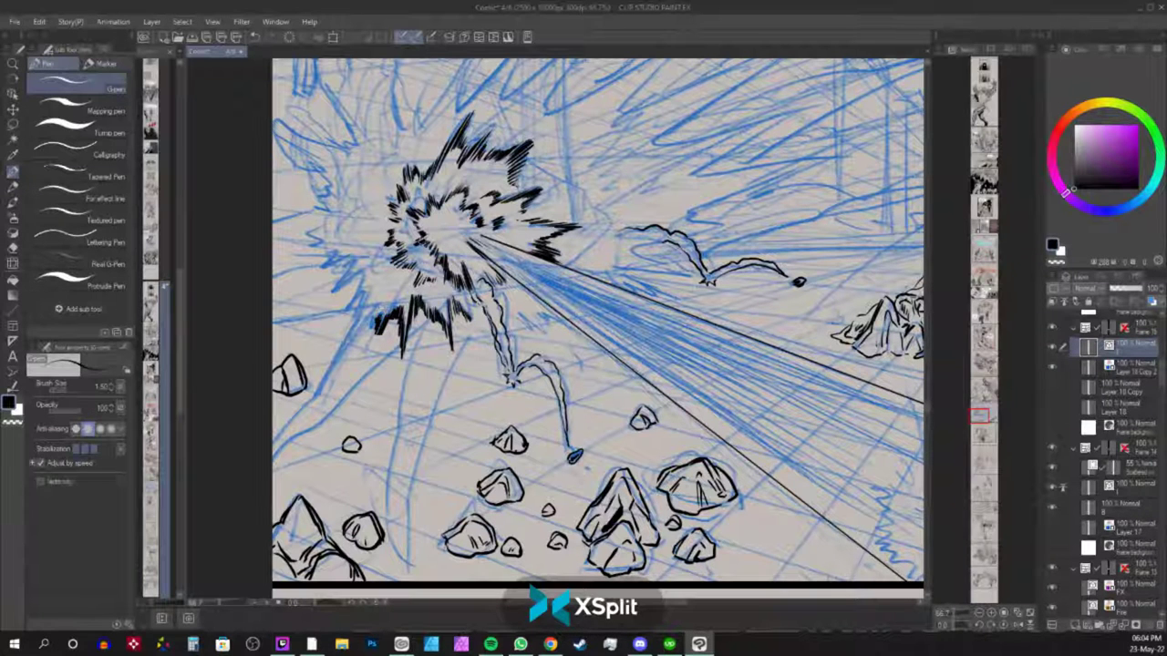
Extend the explosion's lower spikes with a long spike pointing down toward the panel's lower-left corner.
{"action": "left_click_drag", "start_coordinate": [574, 302], "coordinate": [729, 355]}
{"action": "left_click_drag", "start_coordinate": [684, 291], "coordinate": [712, 321]}
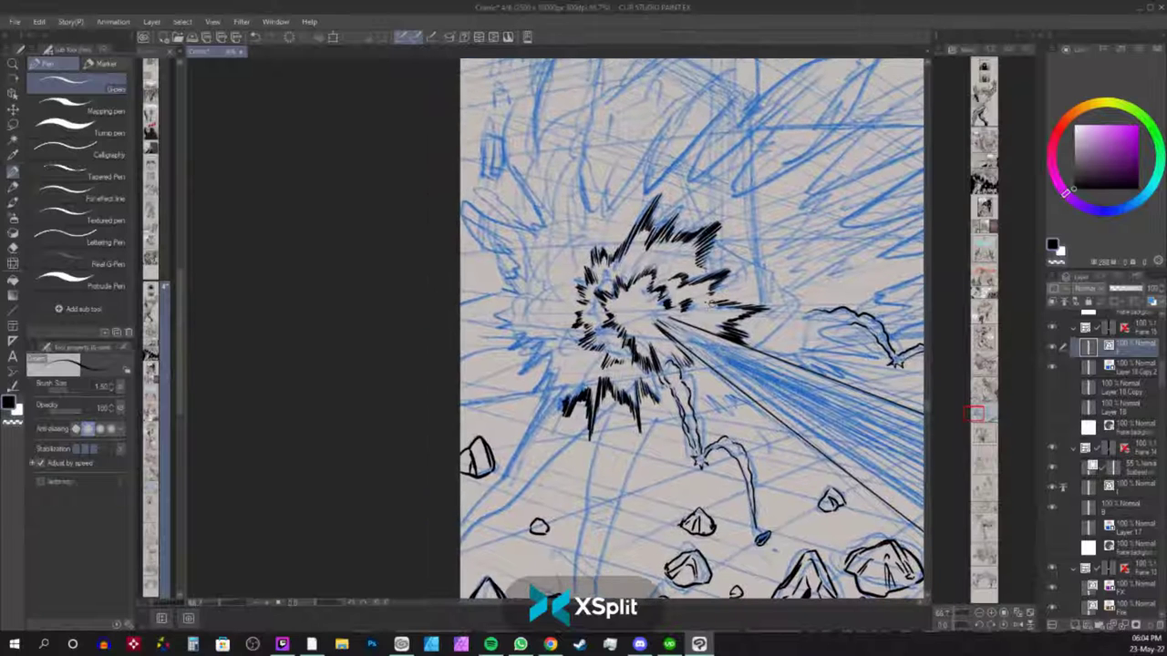
{"action": "mouse_move", "coordinate": [569, 391]}
{"action": "left_mouse_down"}
{"action": "mouse_move", "coordinate": [513, 450]}
{"action": "mouse_move", "coordinate": [541, 392]}
{"action": "left_mouse_up"}
{"action": "scroll", "coordinate": [552, 337], "scroll_direction": "down", "scroll_amount": 1}
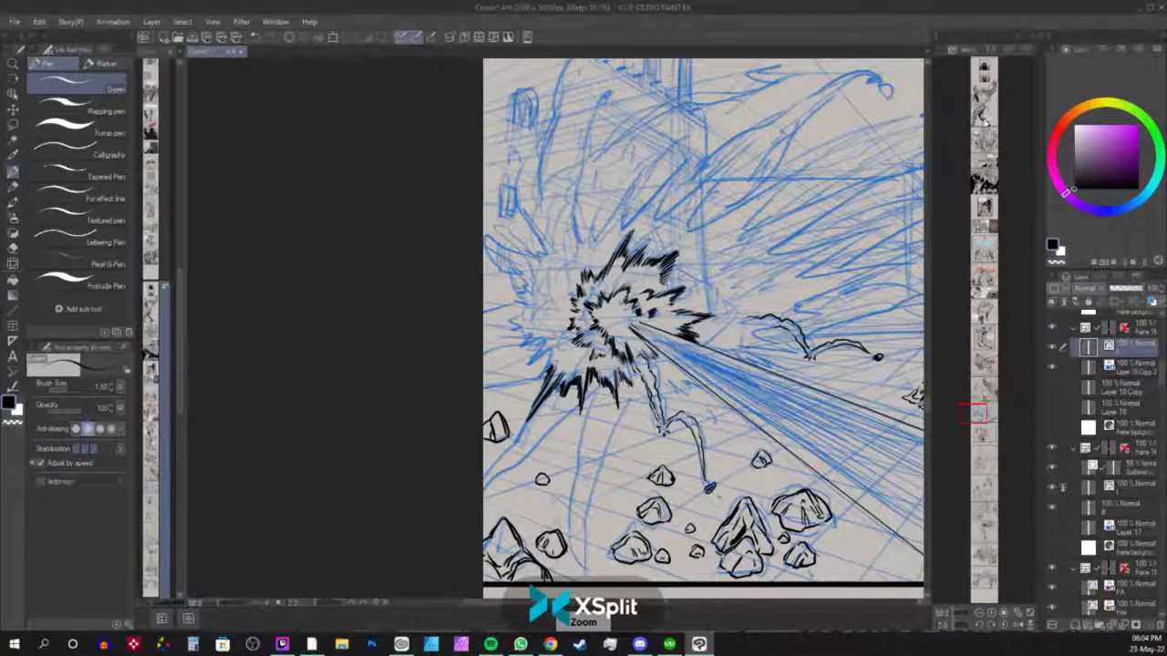
Examine the inked impact effects in the earlier "TOO SLOW!" panel and return to the explosion panel.
{"action": "double_click", "coordinate": [985, 140]}
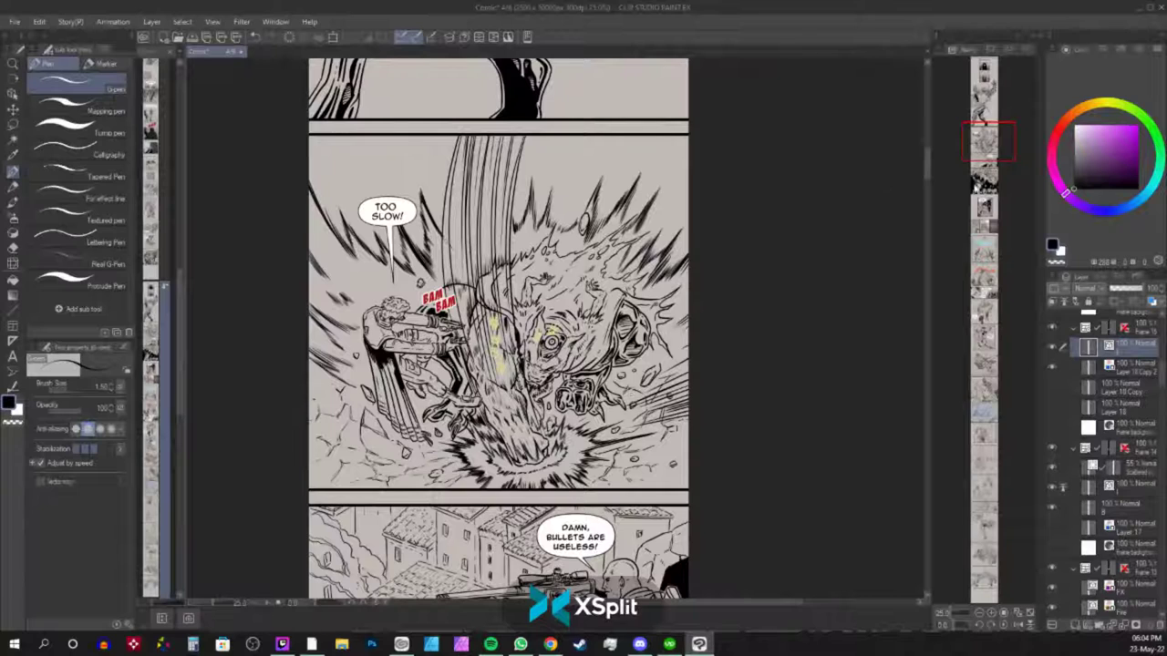
{"action": "mouse_move", "coordinate": [989, 146]}
{"action": "left_mouse_down"}
{"action": "mouse_move", "coordinate": [994, 261]}
{"action": "mouse_move", "coordinate": [969, 231]}
{"action": "mouse_move", "coordinate": [984, 412]}
{"action": "left_mouse_up"}
{"action": "key", "text": "ctrl+plus"}
{"action": "key", "text": "ctrl+plus"}
{"action": "scroll", "coordinate": [916, 321], "scroll_direction": "up", "scroll_amount": 2}
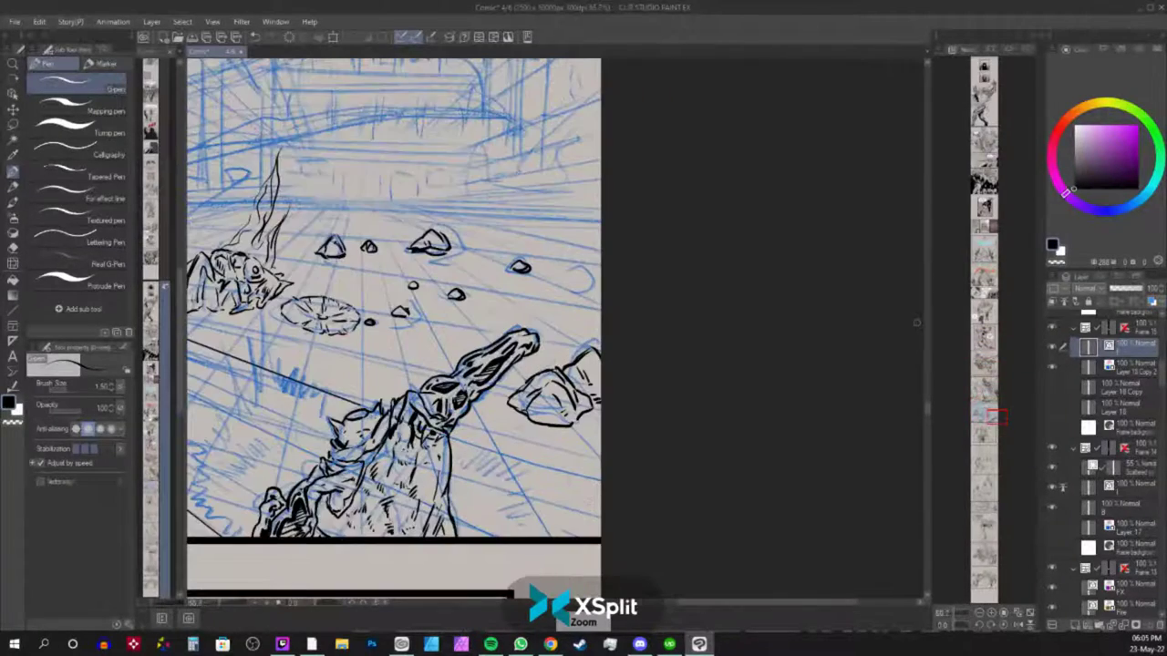
{"action": "mouse_move", "coordinate": [196, 255]}
{"action": "left_mouse_down"}
{"action": "mouse_move", "coordinate": [401, 281]}
{"action": "mouse_move", "coordinate": [752, 386]}
{"action": "mouse_move", "coordinate": [923, 408]}
{"action": "left_mouse_up"}
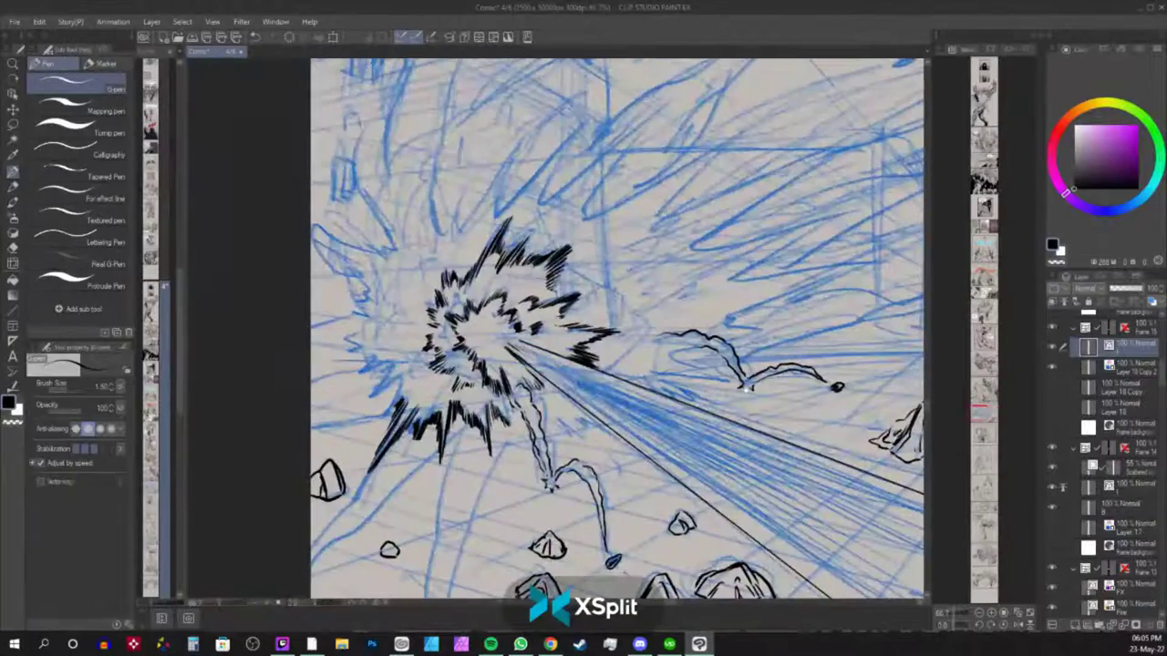
Rotate the canvas about a quarter turn and ink short jagged spikes continuing up the explosion's outer left side.
{"action": "key", "text": "r"}
{"action": "left_click_drag", "start_coordinate": [632, 239], "coordinate": [707, 414]}
{"action": "key", "text": "p"}
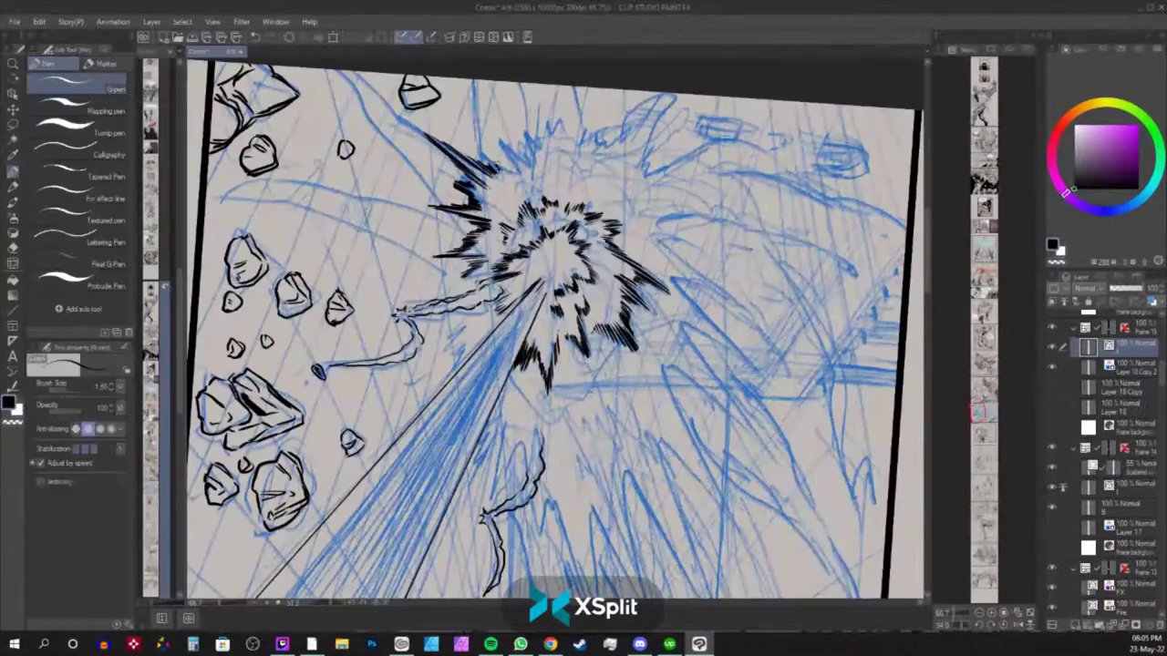
{"action": "mouse_move", "coordinate": [513, 171]}
{"action": "left_mouse_down"}
{"action": "mouse_move", "coordinate": [501, 140]}
{"action": "mouse_move", "coordinate": [516, 147]}
{"action": "mouse_move", "coordinate": [530, 128]}
{"action": "mouse_move", "coordinate": [528, 139]}
{"action": "left_mouse_up"}
{"action": "left_click_drag", "start_coordinate": [653, 190], "coordinate": [656, 255]}
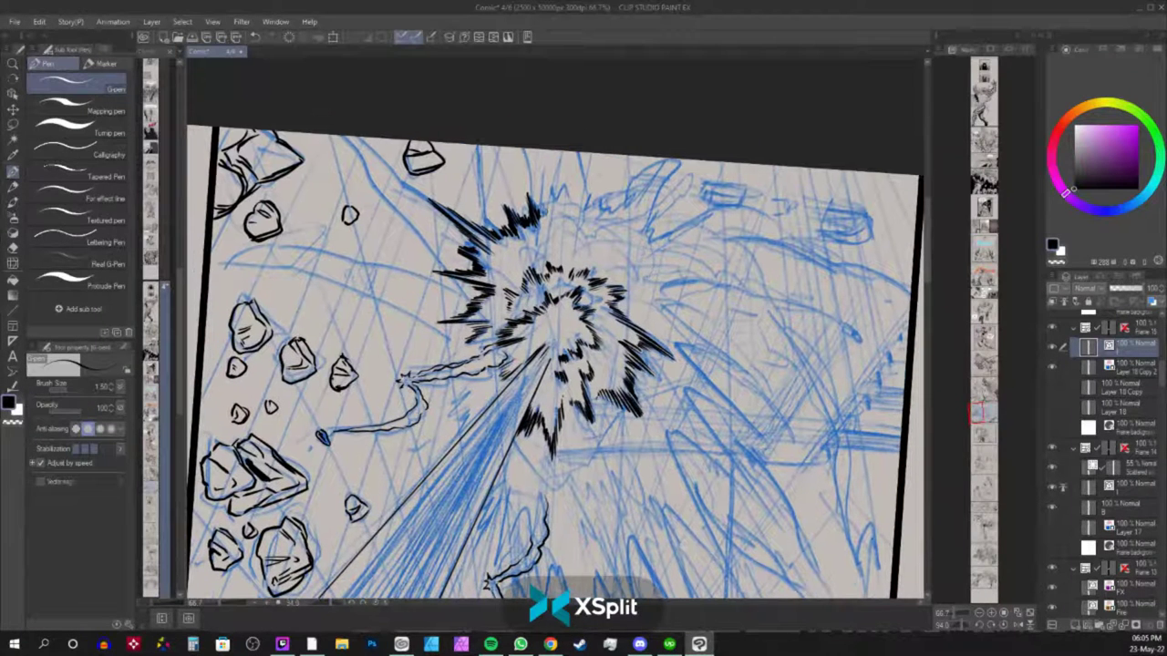
{"action": "mouse_move", "coordinate": [544, 217]}
{"action": "left_mouse_down"}
{"action": "mouse_move", "coordinate": [554, 181]}
{"action": "mouse_move", "coordinate": [567, 194]}
{"action": "left_mouse_up"}
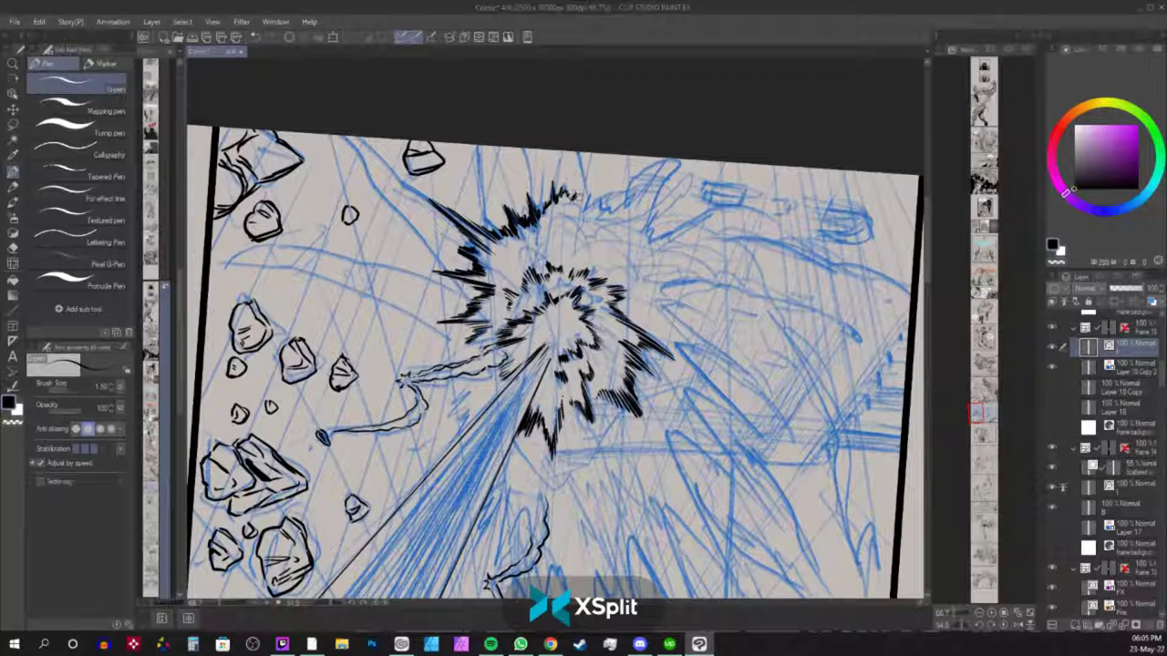
Ink rounded smoke puffs inside the explosion's left side and continue its outer edge with a long spike and short strokes.
{"action": "mouse_move", "coordinate": [564, 253]}
{"action": "left_mouse_down"}
{"action": "mouse_move", "coordinate": [563, 224]}
{"action": "mouse_move", "coordinate": [547, 232]}
{"action": "mouse_move", "coordinate": [561, 217]}
{"action": "mouse_move", "coordinate": [517, 272]}
{"action": "mouse_move", "coordinate": [589, 237]}
{"action": "mouse_move", "coordinate": [582, 253]}
{"action": "mouse_move", "coordinate": [586, 237]}
{"action": "mouse_move", "coordinate": [602, 235]}
{"action": "mouse_move", "coordinate": [606, 256]}
{"action": "mouse_move", "coordinate": [591, 232]}
{"action": "mouse_move", "coordinate": [614, 263]}
{"action": "left_mouse_up"}
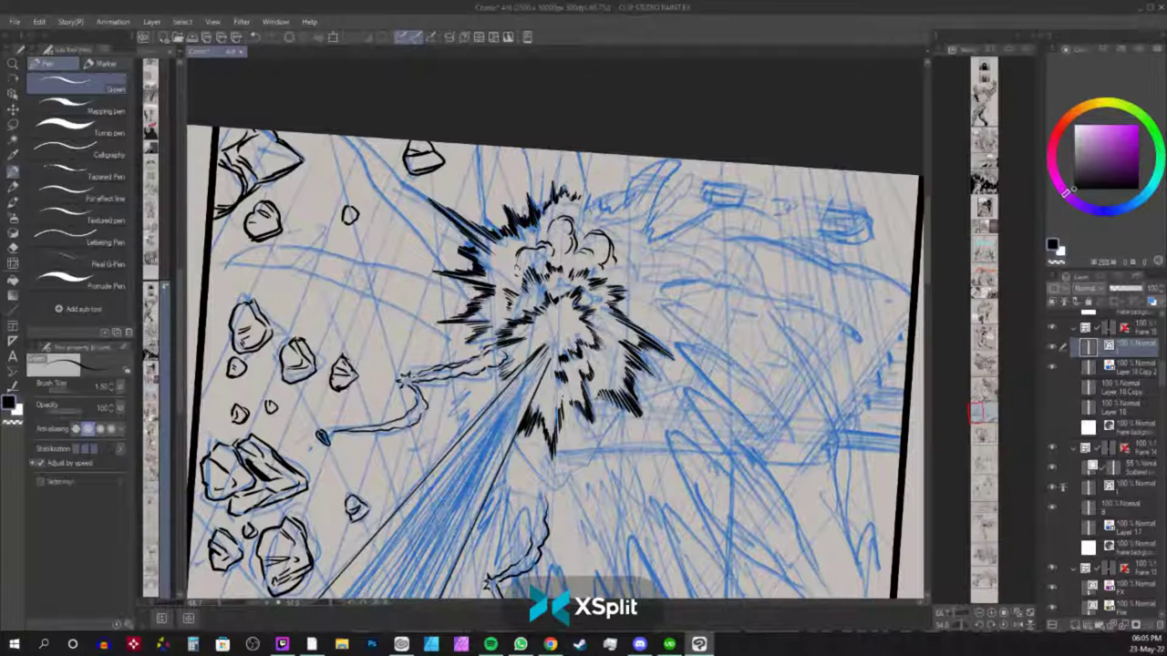
{"action": "mouse_move", "coordinate": [578, 193]}
{"action": "left_mouse_down"}
{"action": "mouse_move", "coordinate": [590, 182]}
{"action": "mouse_move", "coordinate": [626, 199]}
{"action": "mouse_move", "coordinate": [669, 162]}
{"action": "left_mouse_up"}
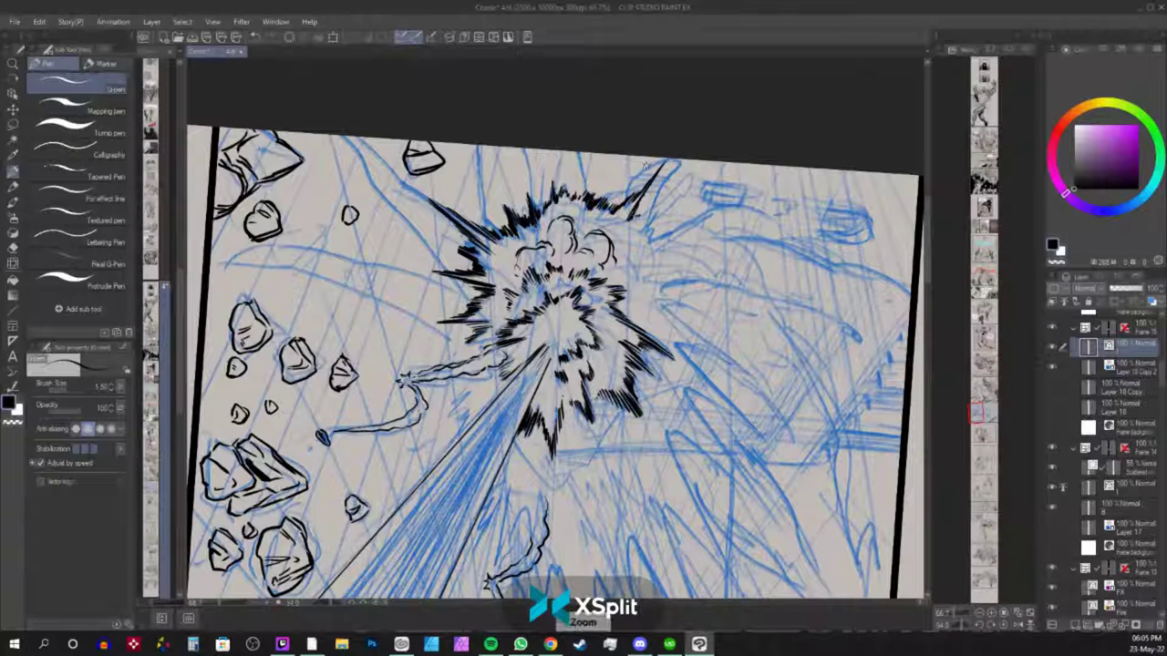
{"action": "scroll", "coordinate": [646, 166], "scroll_direction": "down", "scroll_amount": 3}
{"action": "scroll", "coordinate": [645, 166], "scroll_direction": "up", "scroll_amount": 3}
{"action": "scroll", "coordinate": [645, 166], "scroll_direction": "up", "scroll_amount": 2}
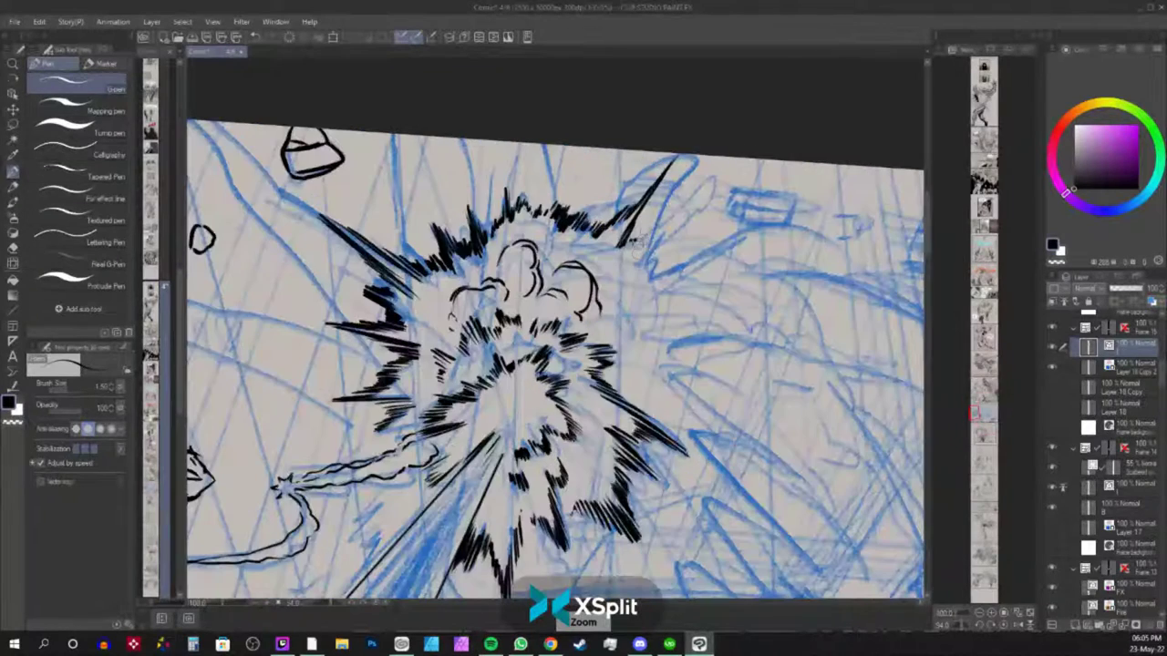
{"action": "mouse_move", "coordinate": [655, 248]}
{"action": "left_mouse_down"}
{"action": "mouse_move", "coordinate": [616, 291]}
{"action": "mouse_move", "coordinate": [635, 282]}
{"action": "left_mouse_up"}
Add more spikes and rounded smoke puffs around the explosion's upper-left side and return the canvas to upright.
{"action": "key", "text": "shift+space"}
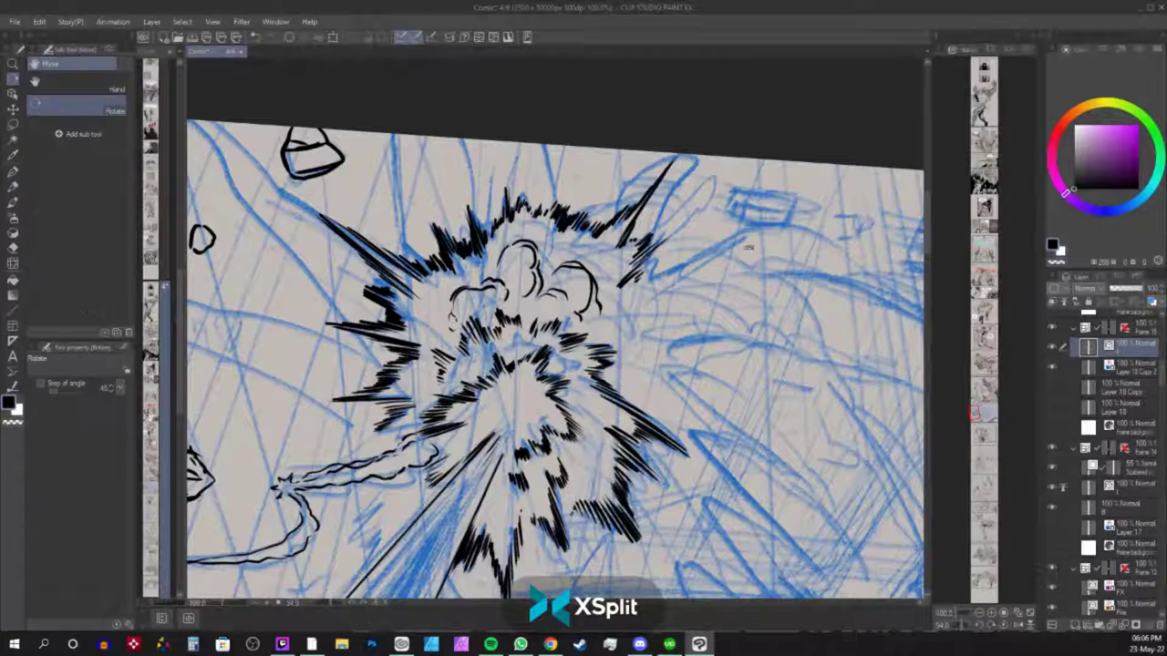
{"action": "mouse_move", "coordinate": [746, 254]}
{"action": "left_mouse_down"}
{"action": "mouse_move", "coordinate": [707, 233]}
{"action": "mouse_move", "coordinate": [620, 226]}
{"action": "mouse_move", "coordinate": [553, 263]}
{"action": "mouse_move", "coordinate": [579, 245]}
{"action": "mouse_move", "coordinate": [604, 268]}
{"action": "mouse_move", "coordinate": [596, 231]}
{"action": "mouse_move", "coordinate": [578, 239]}
{"action": "mouse_move", "coordinate": [567, 277]}
{"action": "mouse_move", "coordinate": [588, 273]}
{"action": "left_mouse_up"}
{"action": "mouse_move", "coordinate": [447, 243]}
{"action": "left_mouse_down"}
{"action": "mouse_move", "coordinate": [434, 270]}
{"action": "mouse_move", "coordinate": [453, 252]}
{"action": "mouse_move", "coordinate": [436, 240]}
{"action": "mouse_move", "coordinate": [427, 265]}
{"action": "mouse_move", "coordinate": [456, 241]}
{"action": "left_mouse_up"}
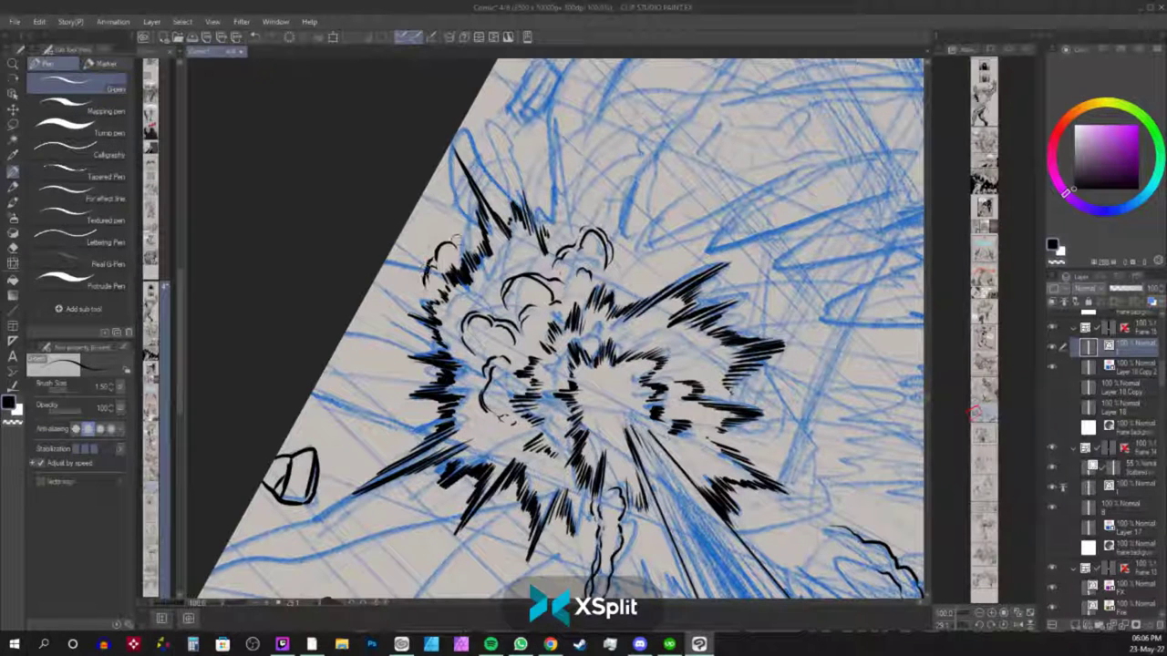
{"action": "key", "text": "shift+space"}
{"action": "left_click_drag", "start_coordinate": [756, 374], "coordinate": [673, 202]}
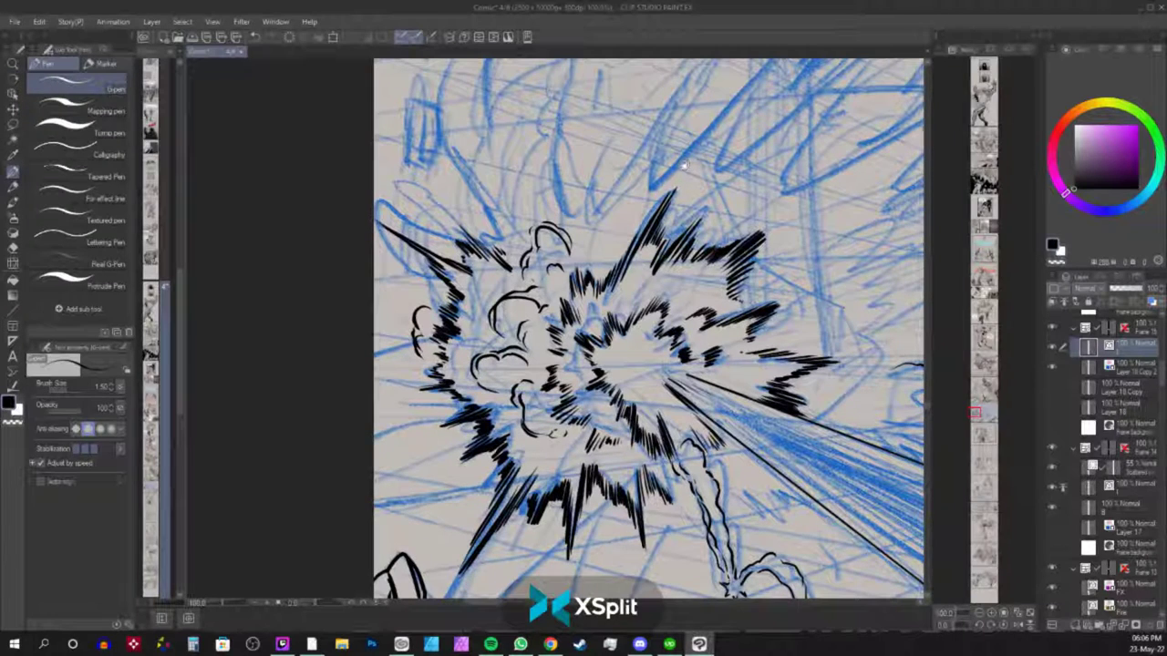
Ink billowing smoke clouds outside the explosion's left edge, from the upper-left spike down to the lower-left side.
{"action": "scroll", "coordinate": [818, 248], "scroll_direction": "down", "scroll_amount": 2}
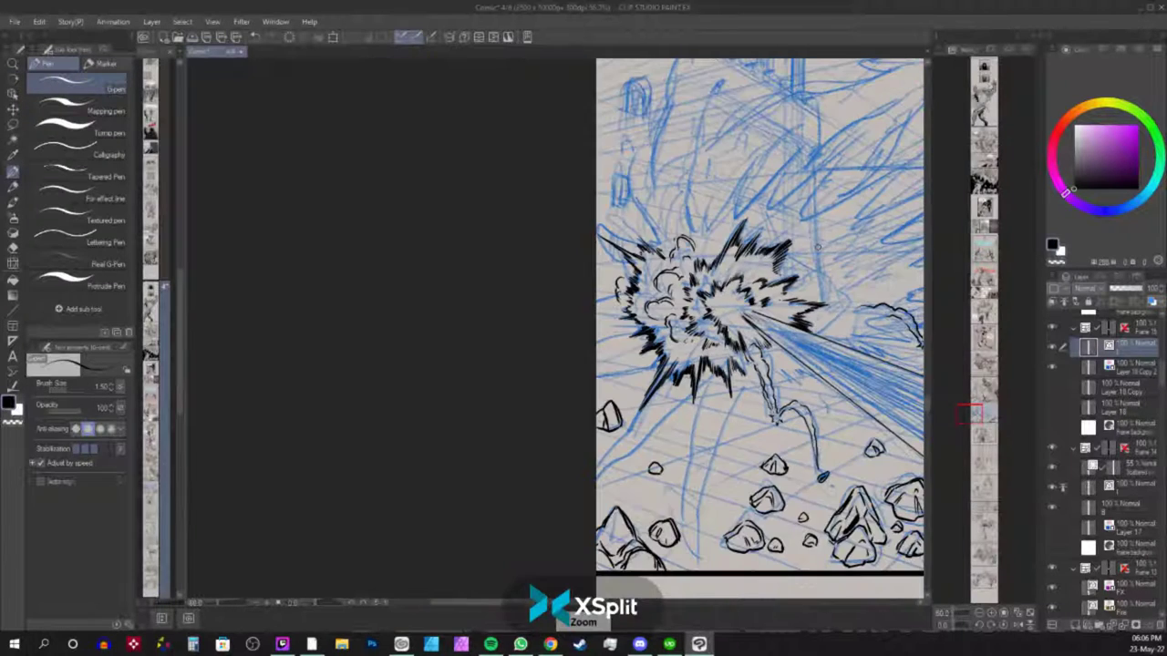
{"action": "left_click_drag", "start_coordinate": [842, 276], "coordinate": [546, 241]}
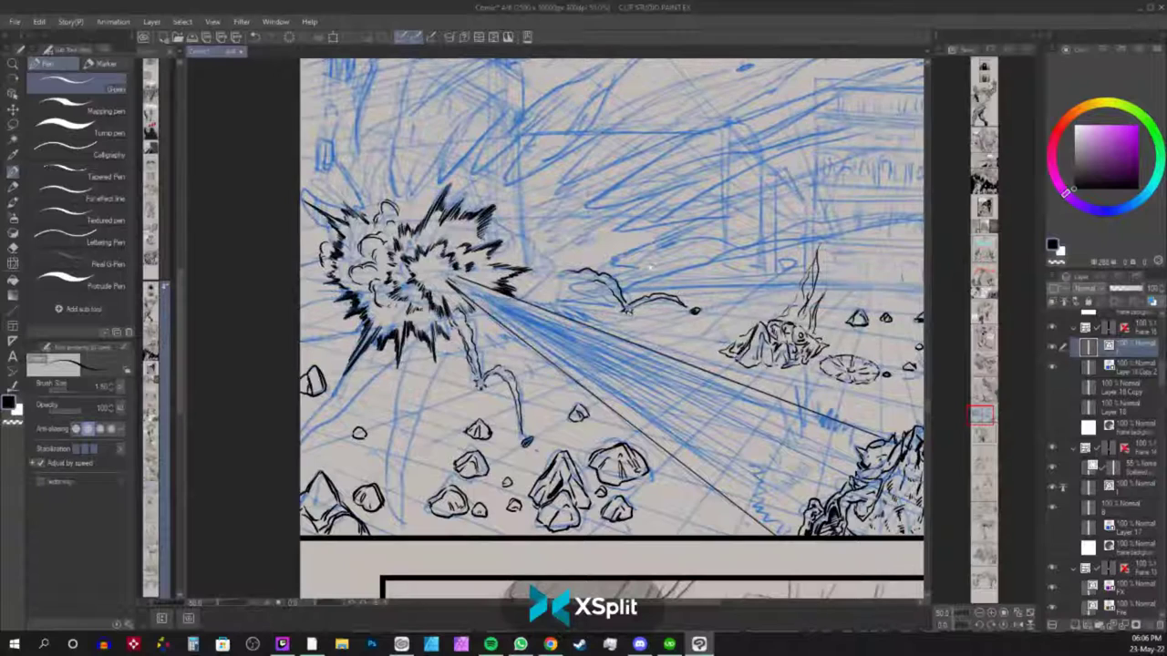
{"action": "left_click_drag", "start_coordinate": [620, 163], "coordinate": [653, 223]}
{"action": "scroll", "coordinate": [654, 224], "scroll_direction": "up", "scroll_amount": 1}
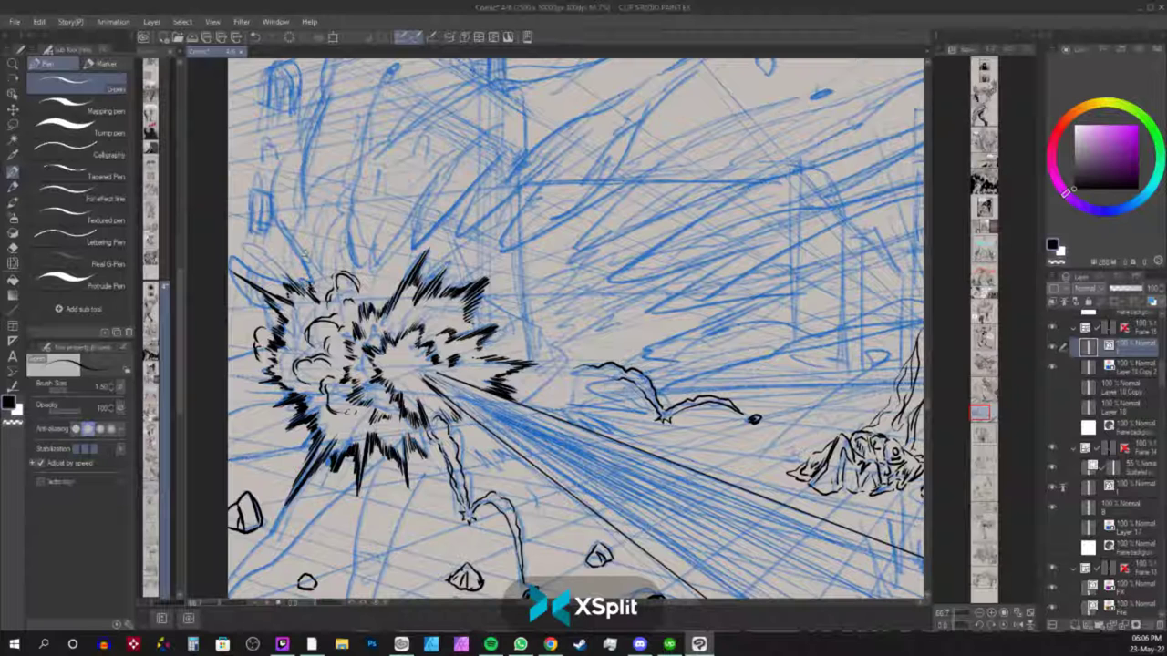
{"action": "mouse_move", "coordinate": [253, 299]}
{"action": "left_mouse_down"}
{"action": "mouse_move", "coordinate": [243, 373]}
{"action": "mouse_move", "coordinate": [242, 334]}
{"action": "mouse_move", "coordinate": [237, 357]}
{"action": "mouse_move", "coordinate": [257, 402]}
{"action": "mouse_move", "coordinate": [235, 402]}
{"action": "mouse_move", "coordinate": [234, 421]}
{"action": "left_mouse_up"}
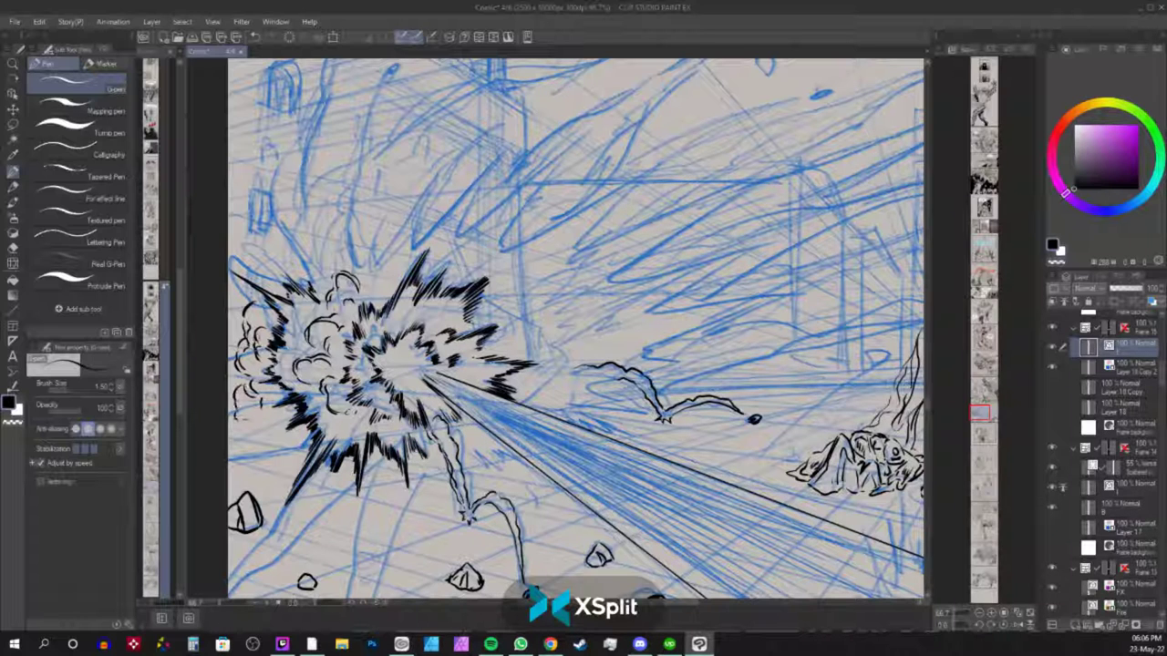
{"action": "left_click_drag", "start_coordinate": [323, 485], "coordinate": [488, 302]}
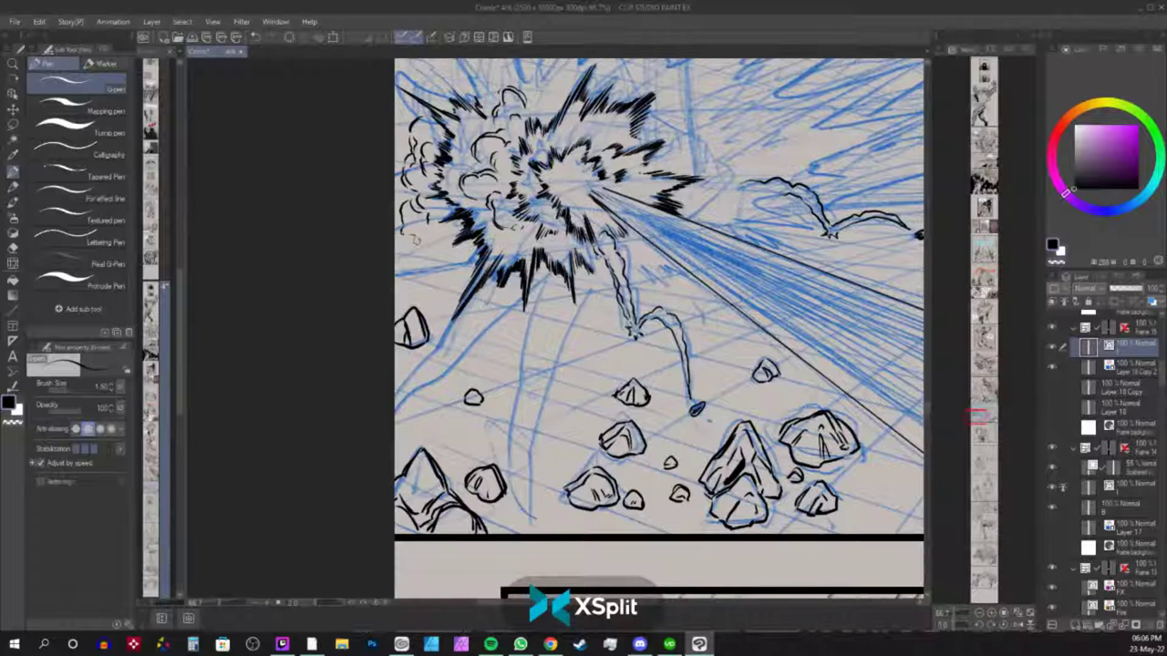
{"action": "mouse_move", "coordinate": [423, 242]}
{"action": "left_mouse_down"}
{"action": "mouse_move", "coordinate": [418, 272]}
{"action": "mouse_move", "coordinate": [464, 255]}
{"action": "mouse_move", "coordinate": [412, 237]}
{"action": "mouse_move", "coordinate": [404, 247]}
{"action": "mouse_move", "coordinate": [405, 232]}
{"action": "left_mouse_up"}
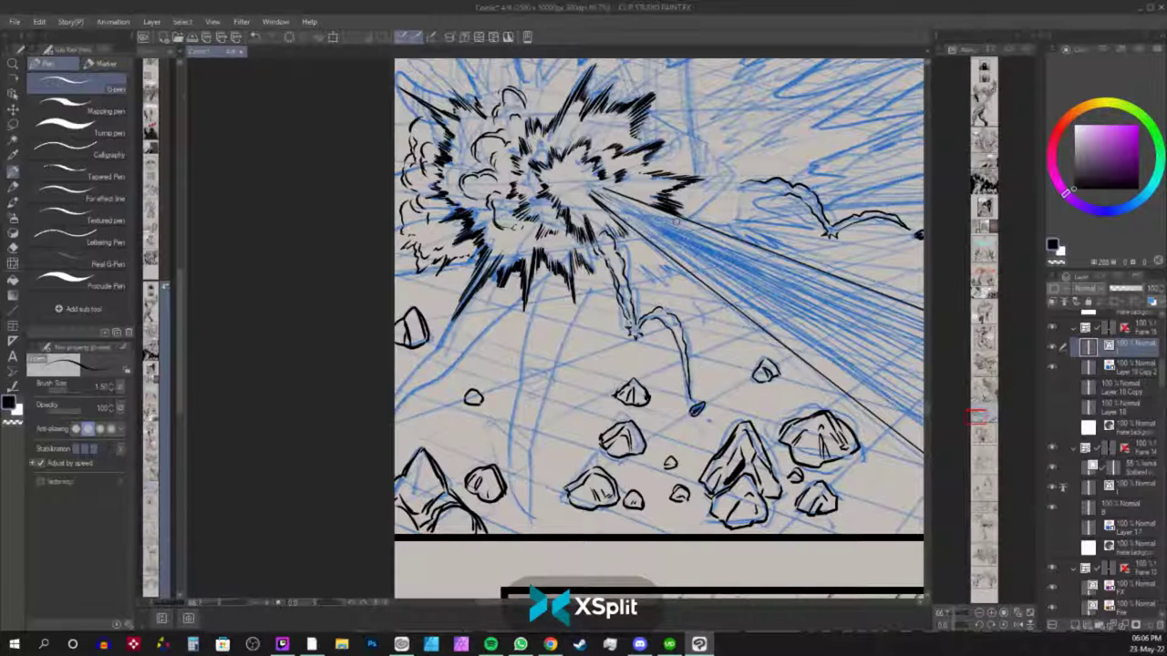
Ink a long pointed spike rising from the upper-left part of the explosion.
{"action": "scroll", "coordinate": [677, 222], "scroll_direction": "down", "scroll_amount": 1}
{"action": "scroll", "coordinate": [677, 222], "scroll_direction": "up", "scroll_amount": 1}
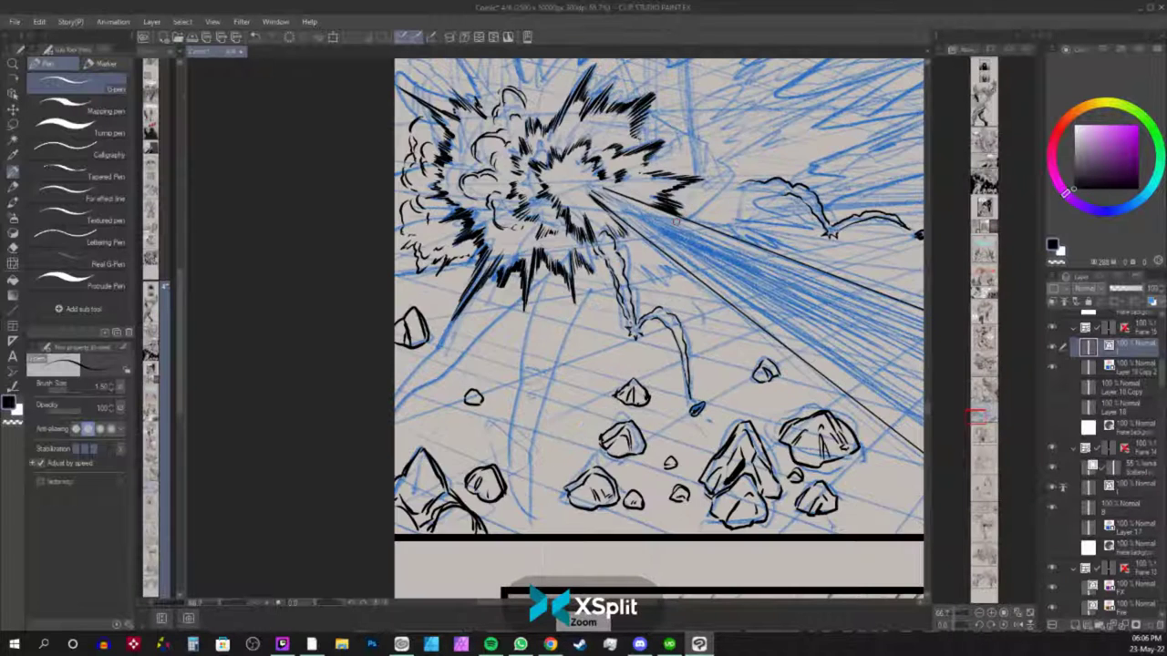
{"action": "left_click_drag", "start_coordinate": [763, 452], "coordinate": [657, 597]}
{"action": "mouse_move", "coordinate": [852, 401]}
{"action": "left_mouse_down"}
{"action": "mouse_move", "coordinate": [781, 451]}
{"action": "mouse_move", "coordinate": [804, 488]}
{"action": "mouse_move", "coordinate": [841, 502]}
{"action": "left_mouse_up"}
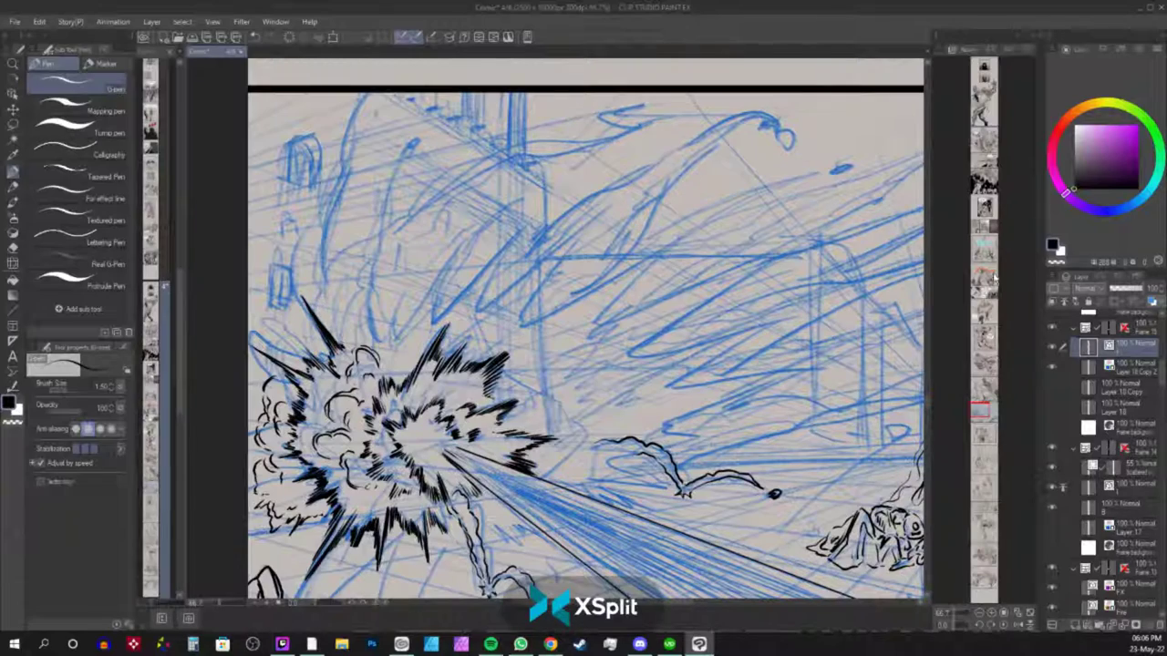
{"action": "mouse_move", "coordinate": [982, 407]}
{"action": "left_mouse_down"}
{"action": "mouse_move", "coordinate": [985, 336]}
{"action": "mouse_move", "coordinate": [980, 414]}
{"action": "left_mouse_up"}
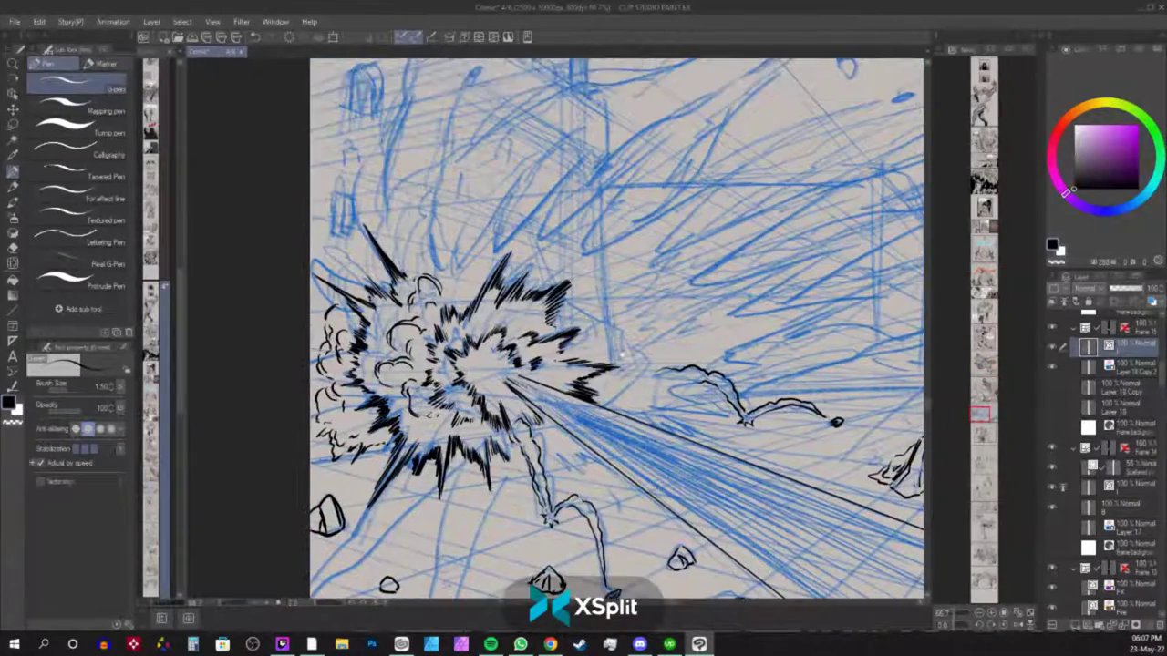
Ink a tall upright spike with short jagged strokes at its base above the explosion's upper smoke puff.
{"action": "left_click", "coordinate": [990, 439]}
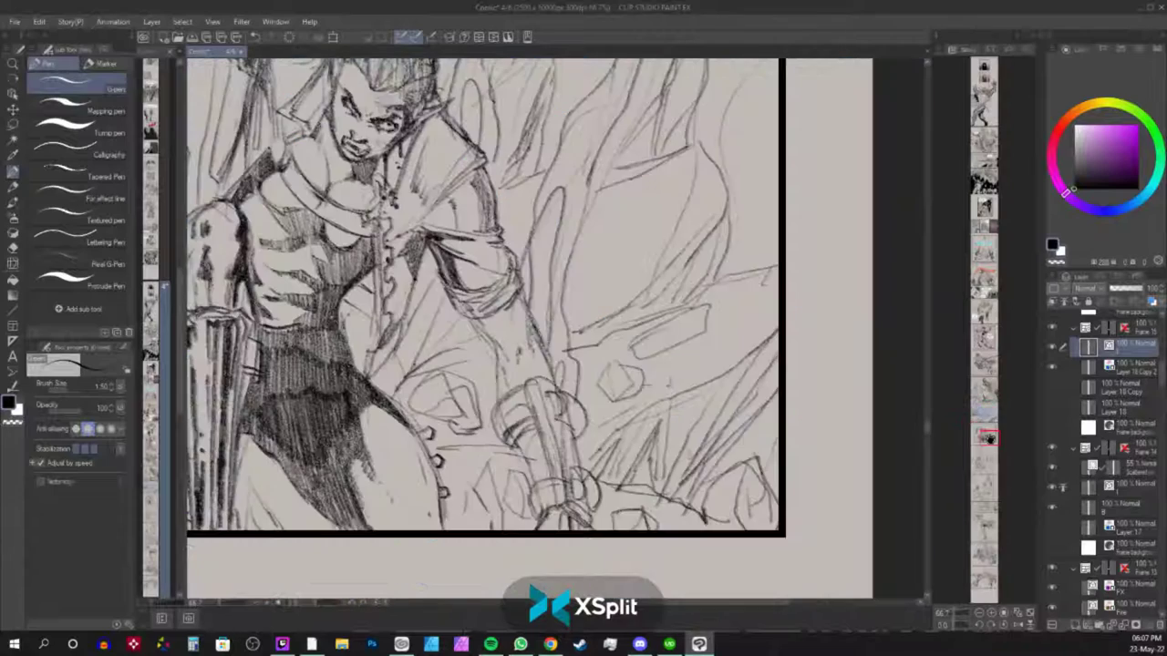
{"action": "mouse_move", "coordinate": [990, 440]}
{"action": "left_mouse_down"}
{"action": "mouse_move", "coordinate": [982, 398]}
{"action": "mouse_move", "coordinate": [981, 413]}
{"action": "left_mouse_up"}
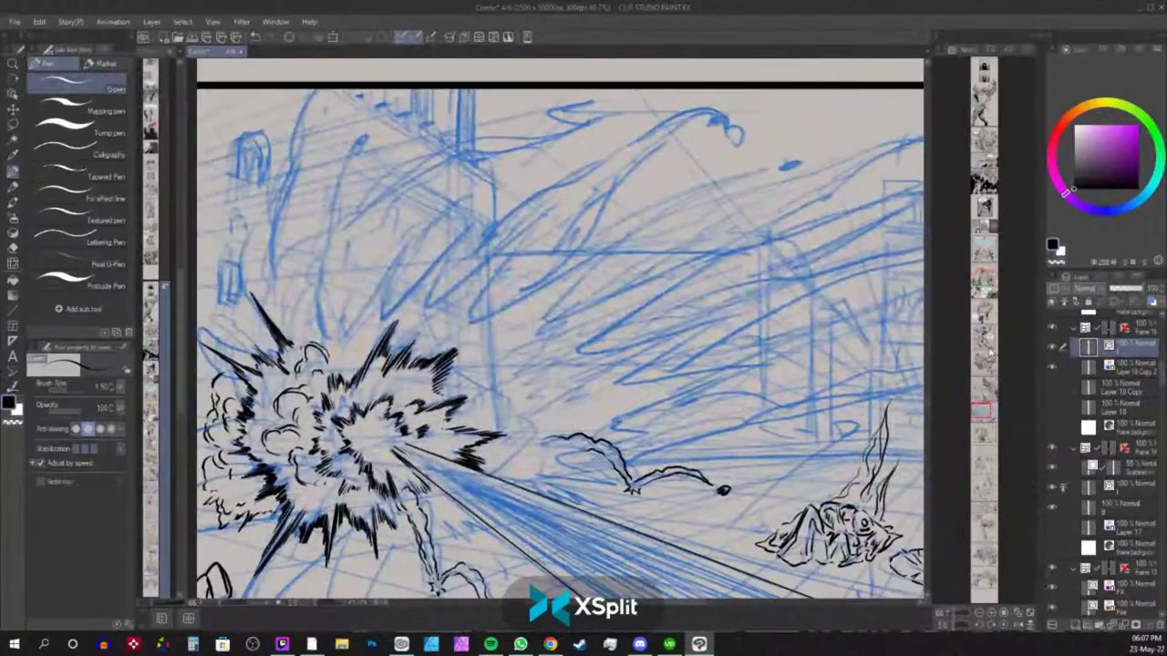
{"action": "key", "text": "ctrl+plus"}
{"action": "left_click_drag", "start_coordinate": [350, 375], "coordinate": [658, 423]}
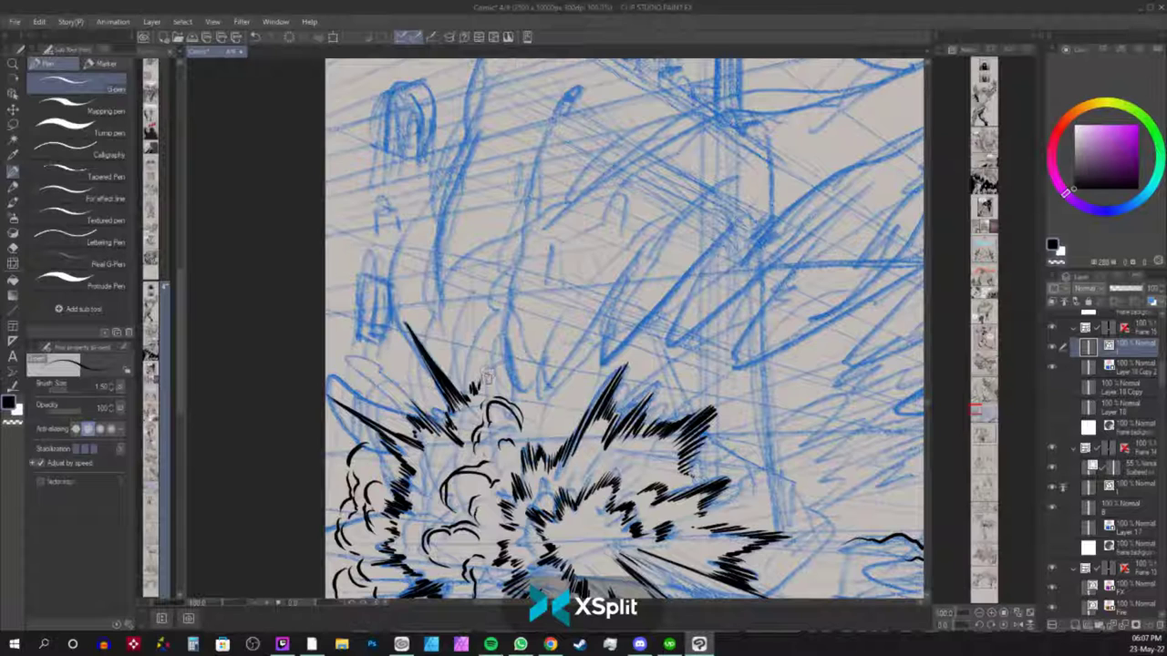
{"action": "left_click_drag", "start_coordinate": [486, 378], "coordinate": [492, 355]}
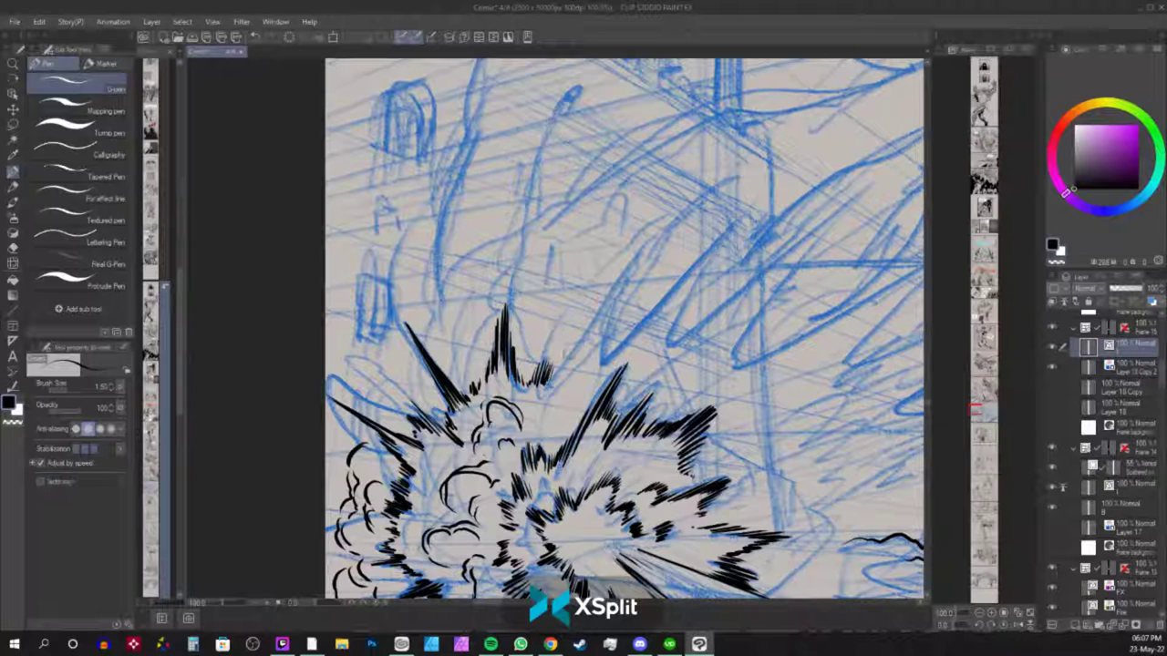
Ink a long, heavy spike slanting up to the right above the explosion, thickened with parallel strokes.
{"action": "left_click_drag", "start_coordinate": [552, 388], "coordinate": [597, 308]}
{"action": "left_click_drag", "start_coordinate": [576, 360], "coordinate": [623, 273]}
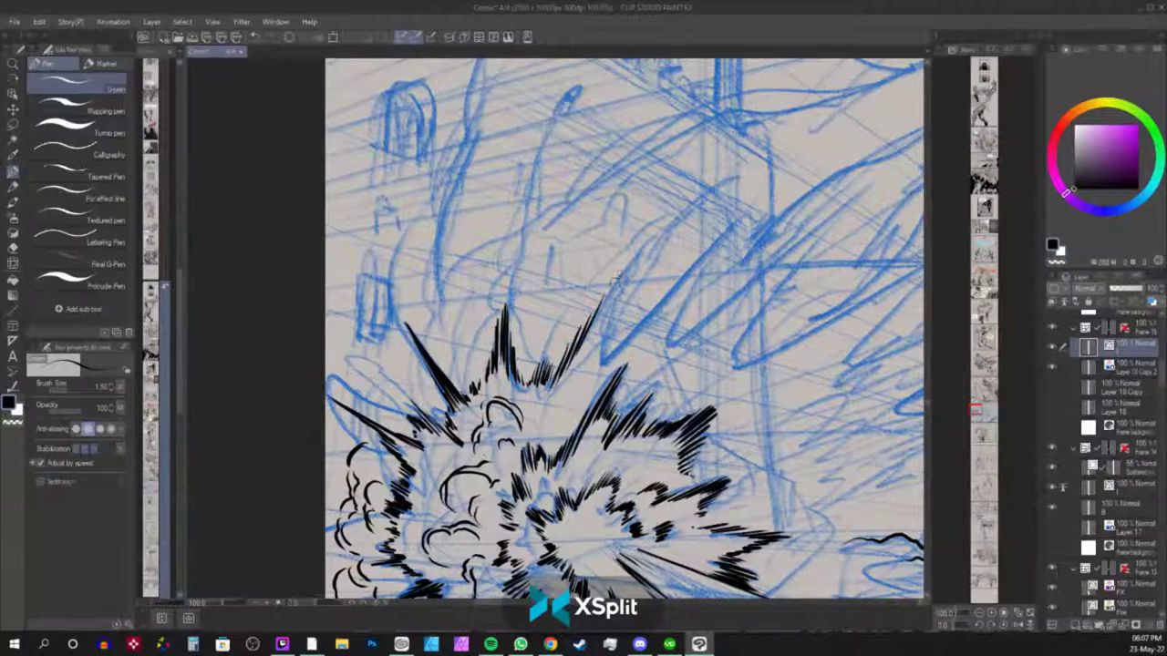
{"action": "left_click_drag", "start_coordinate": [593, 332], "coordinate": [636, 255]}
{"action": "mouse_move", "coordinate": [582, 365]}
{"action": "left_mouse_down"}
{"action": "mouse_move", "coordinate": [631, 272]}
{"action": "mouse_move", "coordinate": [613, 319]}
{"action": "left_mouse_up"}
{"action": "left_click_drag", "start_coordinate": [594, 363], "coordinate": [611, 342]}
{"action": "left_click_drag", "start_coordinate": [602, 369], "coordinate": [616, 356]}
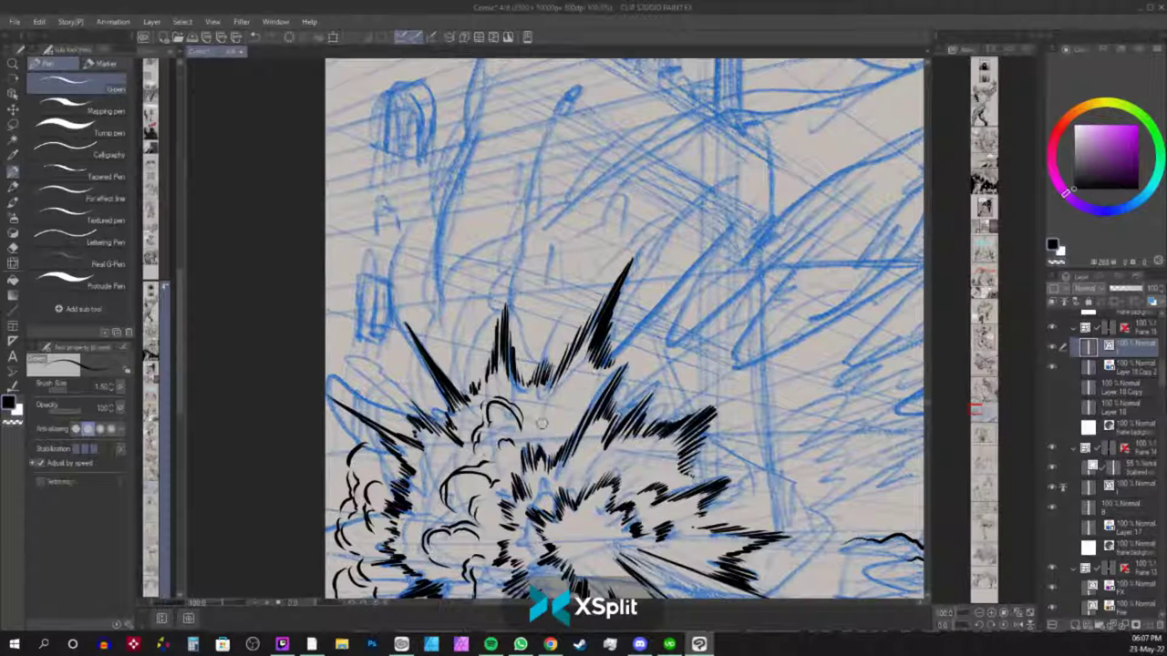
Add small smoke curls and short accent strokes around the smoke puffs below the explosion's upper spikes.
{"action": "left_click_drag", "start_coordinate": [533, 426], "coordinate": [563, 401]}
{"action": "left_click_drag", "start_coordinate": [486, 404], "coordinate": [493, 387]}
{"action": "left_click_drag", "start_coordinate": [492, 401], "coordinate": [497, 389]}
{"action": "left_click_drag", "start_coordinate": [489, 452], "coordinate": [511, 446]}
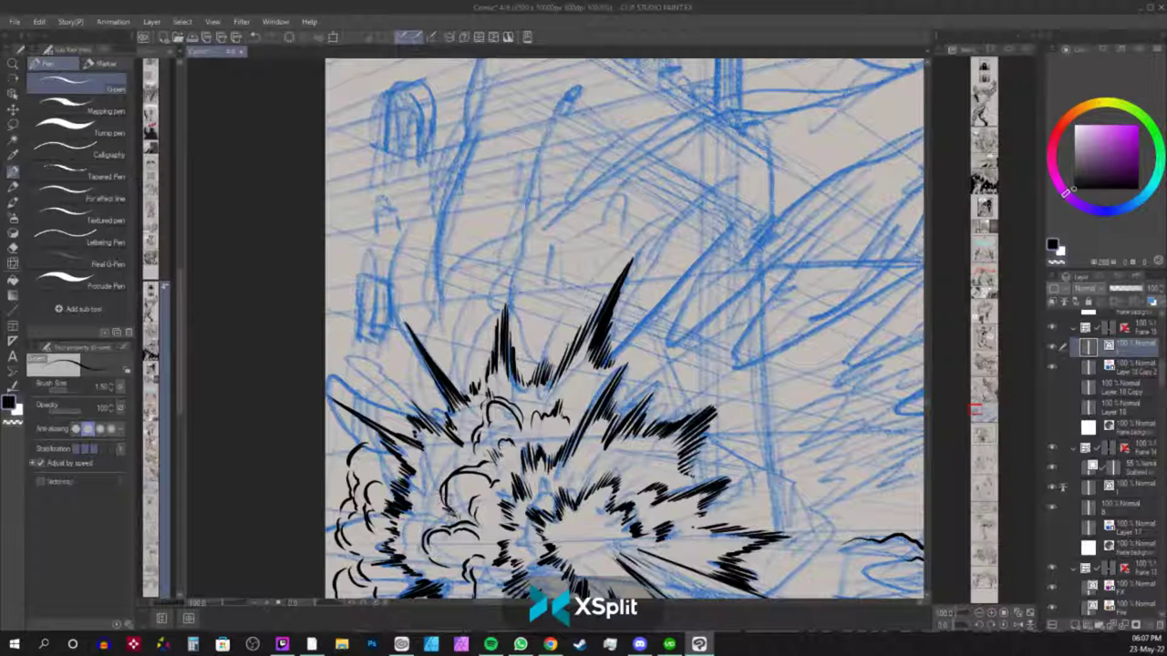
{"action": "left_click_drag", "start_coordinate": [480, 501], "coordinate": [494, 488]}
{"action": "mouse_move", "coordinate": [490, 429]}
{"action": "left_mouse_down"}
{"action": "mouse_move", "coordinate": [475, 381]}
{"action": "mouse_move", "coordinate": [488, 335]}
{"action": "mouse_move", "coordinate": [468, 362]}
{"action": "left_mouse_up"}
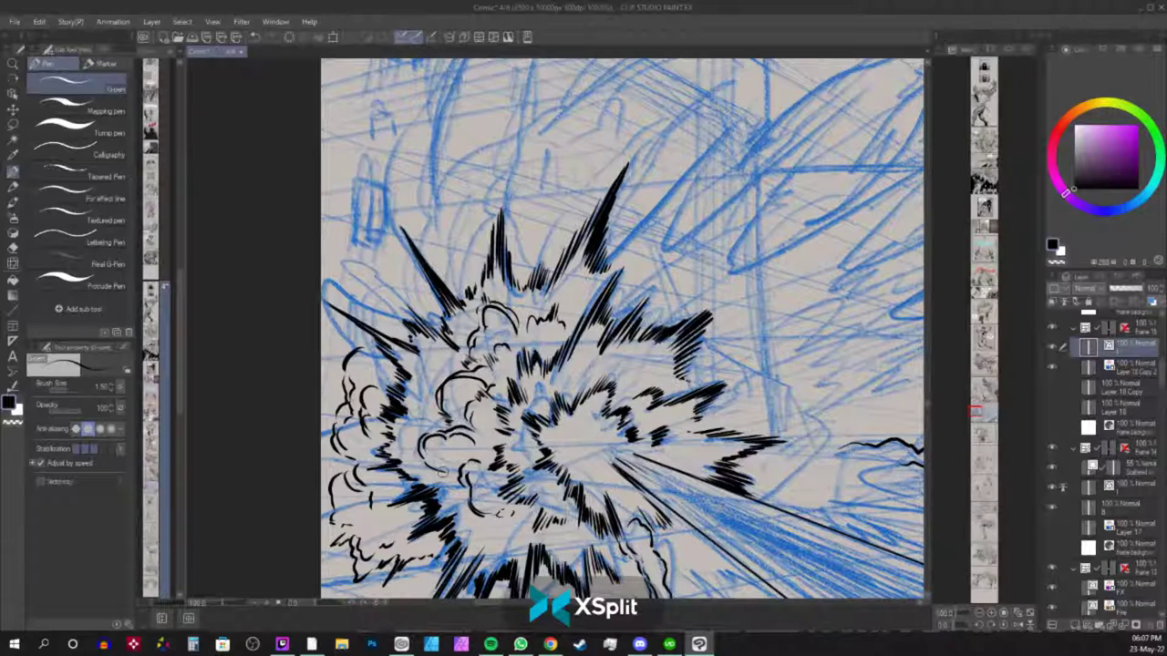
Add small smoke curls and short accent strokes around the explosion's core, close to where the laser beam starts.
{"action": "key", "text": "shift+space"}
{"action": "left_click_drag", "start_coordinate": [731, 330], "coordinate": [580, 155]}
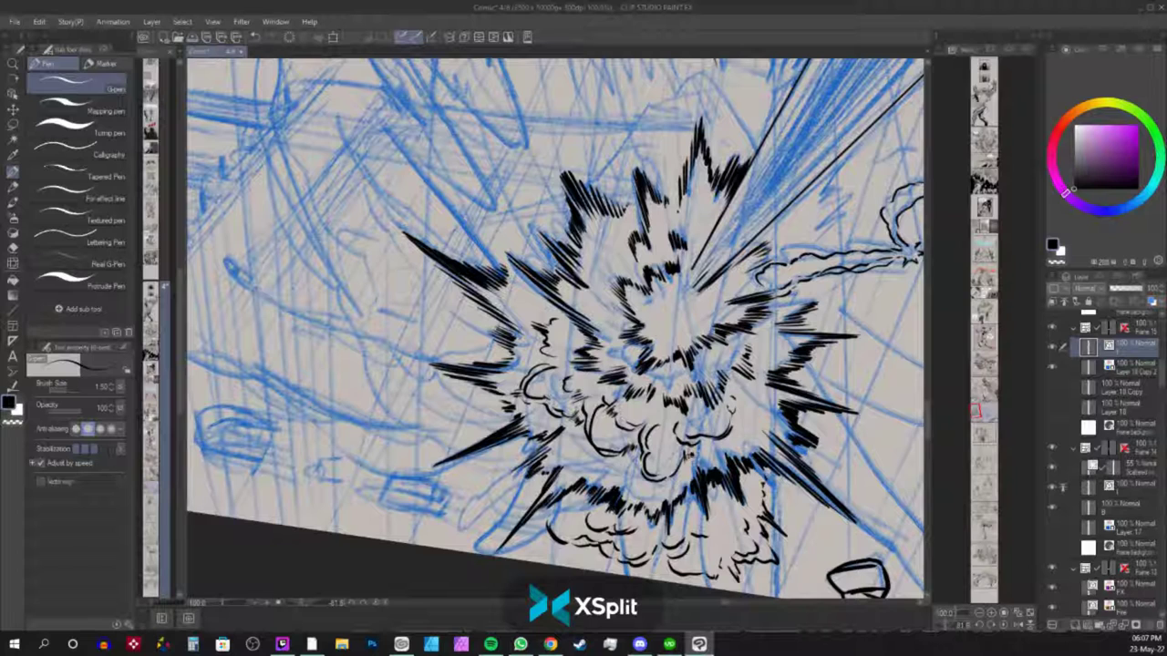
{"action": "left_click_drag", "start_coordinate": [700, 456], "coordinate": [707, 436]}
{"action": "mouse_move", "coordinate": [732, 392]}
{"action": "left_mouse_down"}
{"action": "mouse_move", "coordinate": [740, 412]}
{"action": "mouse_move", "coordinate": [744, 392]}
{"action": "left_mouse_up"}
{"action": "key", "text": "r"}
{"action": "left_click_drag", "start_coordinate": [795, 215], "coordinate": [780, 468]}
{"action": "key", "text": "p"}
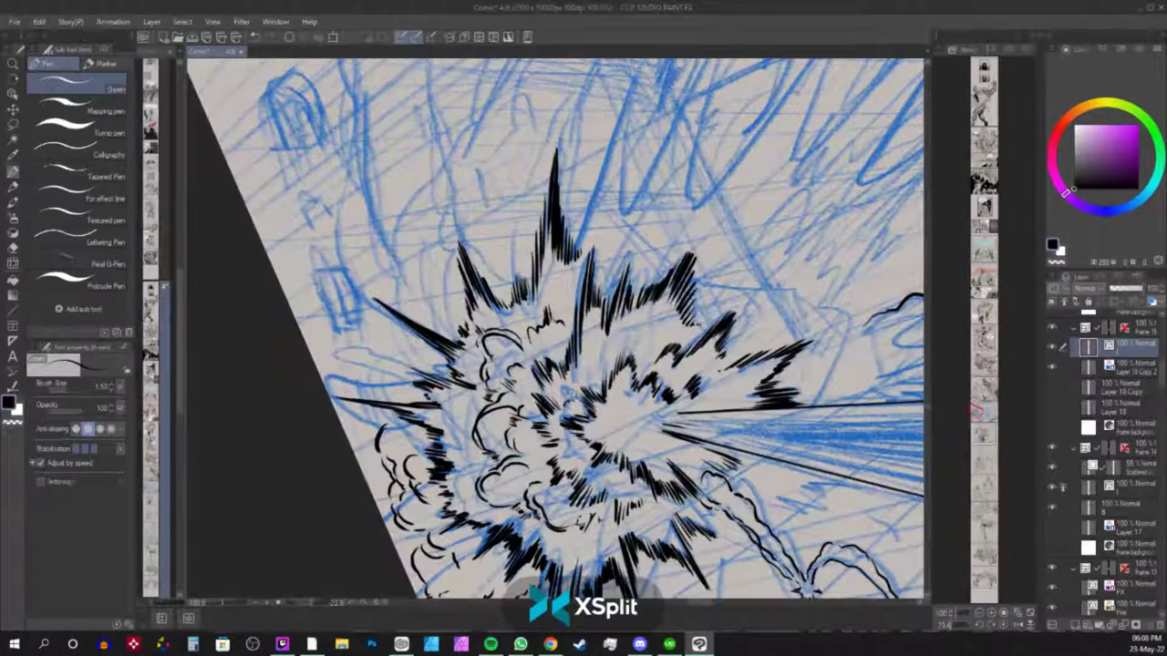
{"action": "mouse_move", "coordinate": [572, 396]}
{"action": "left_mouse_down"}
{"action": "mouse_move", "coordinate": [565, 402]}
{"action": "mouse_move", "coordinate": [580, 379]}
{"action": "mouse_move", "coordinate": [648, 360]}
{"action": "mouse_move", "coordinate": [651, 343]}
{"action": "left_mouse_up"}
{"action": "left_click_drag", "start_coordinate": [588, 447], "coordinate": [577, 464]}
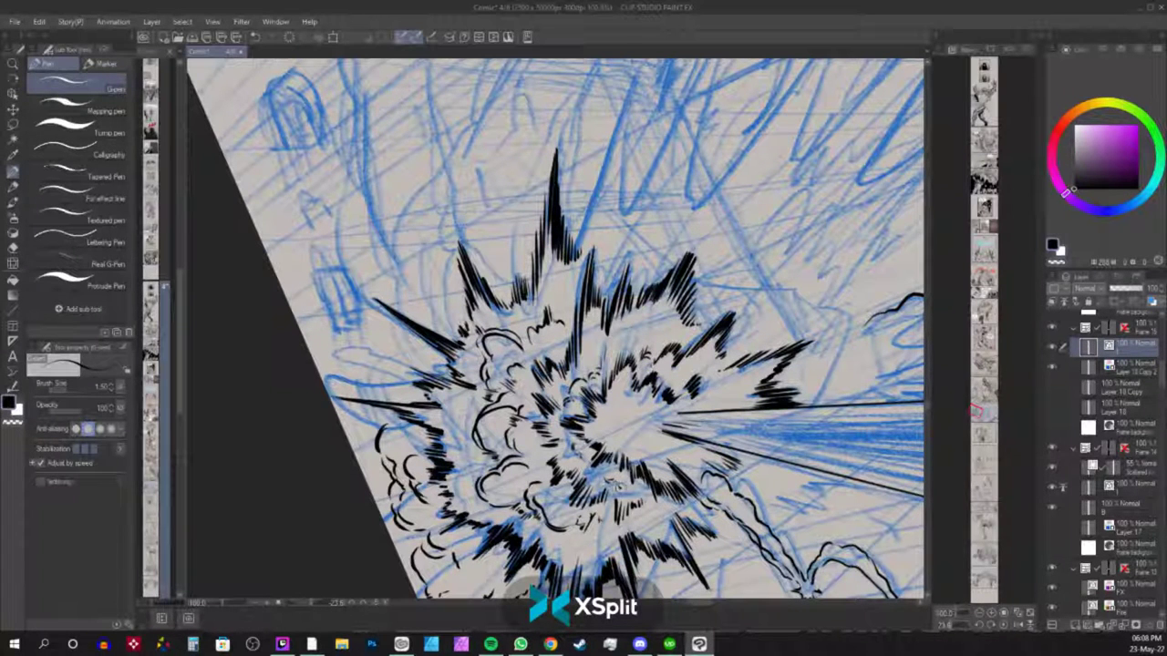
Ink a tall, slightly slanted spike beside the explosion's upright upper spike, with thickening parallel strokes down to its base.
{"action": "mouse_move", "coordinate": [717, 208]}
{"action": "left_mouse_down"}
{"action": "mouse_move", "coordinate": [592, 401]}
{"action": "mouse_move", "coordinate": [557, 434]}
{"action": "left_mouse_up"}
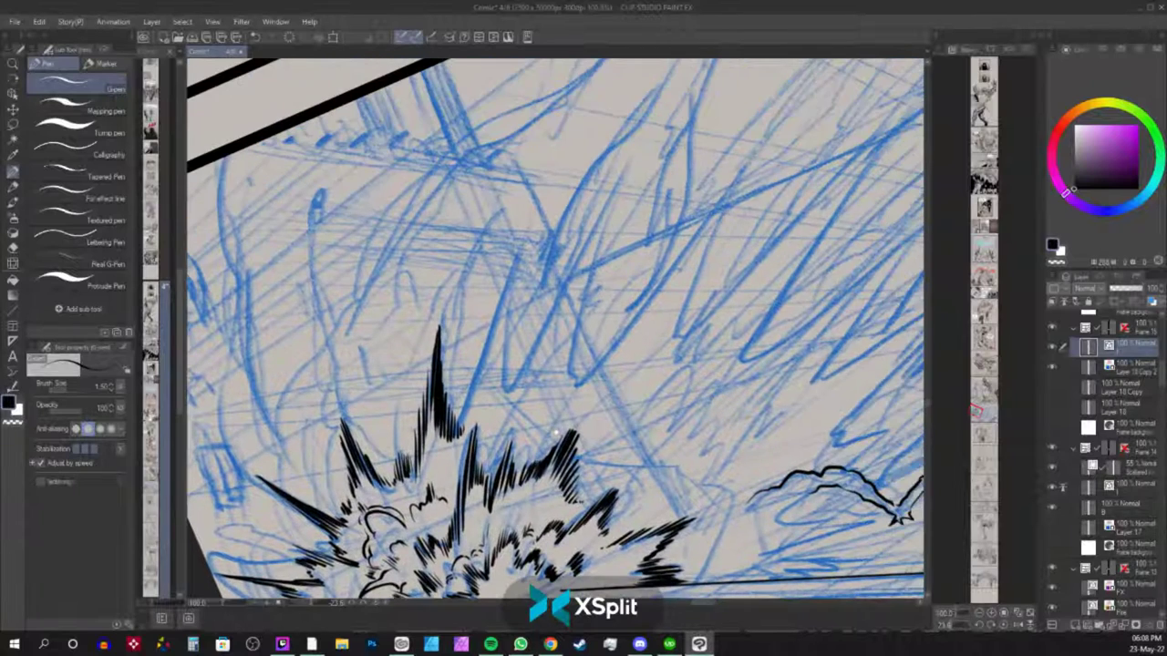
{"action": "left_click_drag", "start_coordinate": [463, 384], "coordinate": [459, 432]}
{"action": "mouse_move", "coordinate": [474, 354]}
{"action": "left_mouse_down"}
{"action": "mouse_move", "coordinate": [461, 436]}
{"action": "mouse_move", "coordinate": [468, 416]}
{"action": "left_mouse_up"}
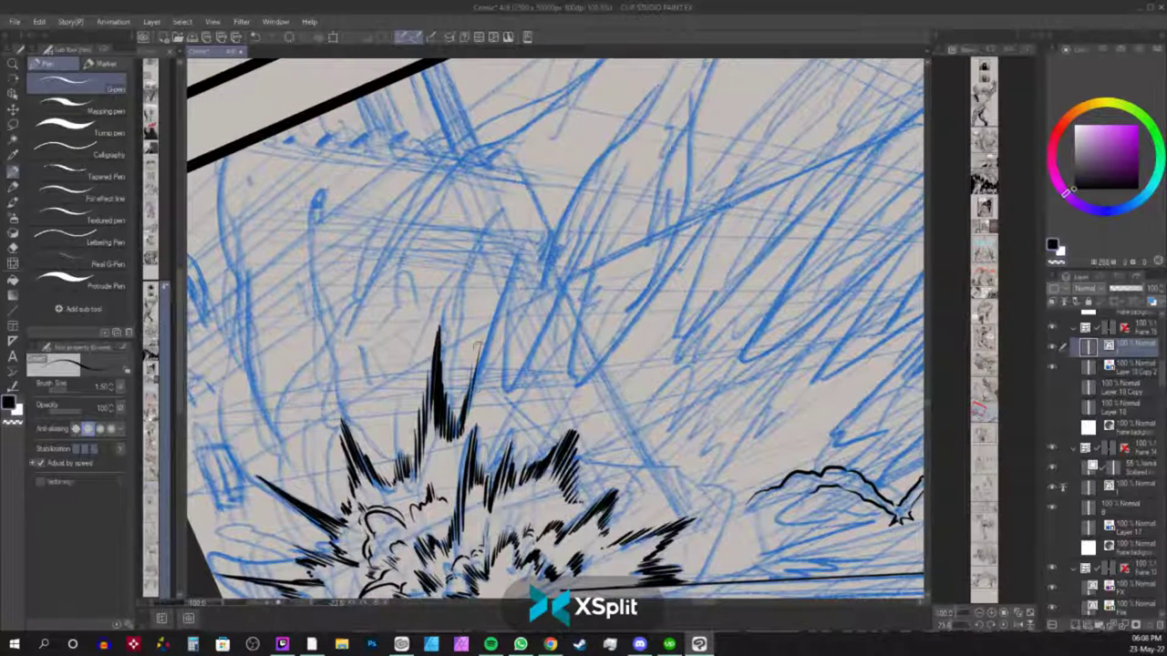
{"action": "left_click_drag", "start_coordinate": [492, 306], "coordinate": [474, 405]}
{"action": "mouse_move", "coordinate": [512, 259]}
{"action": "left_mouse_down"}
{"action": "mouse_move", "coordinate": [487, 401]}
{"action": "mouse_move", "coordinate": [499, 354]}
{"action": "left_mouse_up"}
{"action": "left_click_drag", "start_coordinate": [519, 301], "coordinate": [494, 398]}
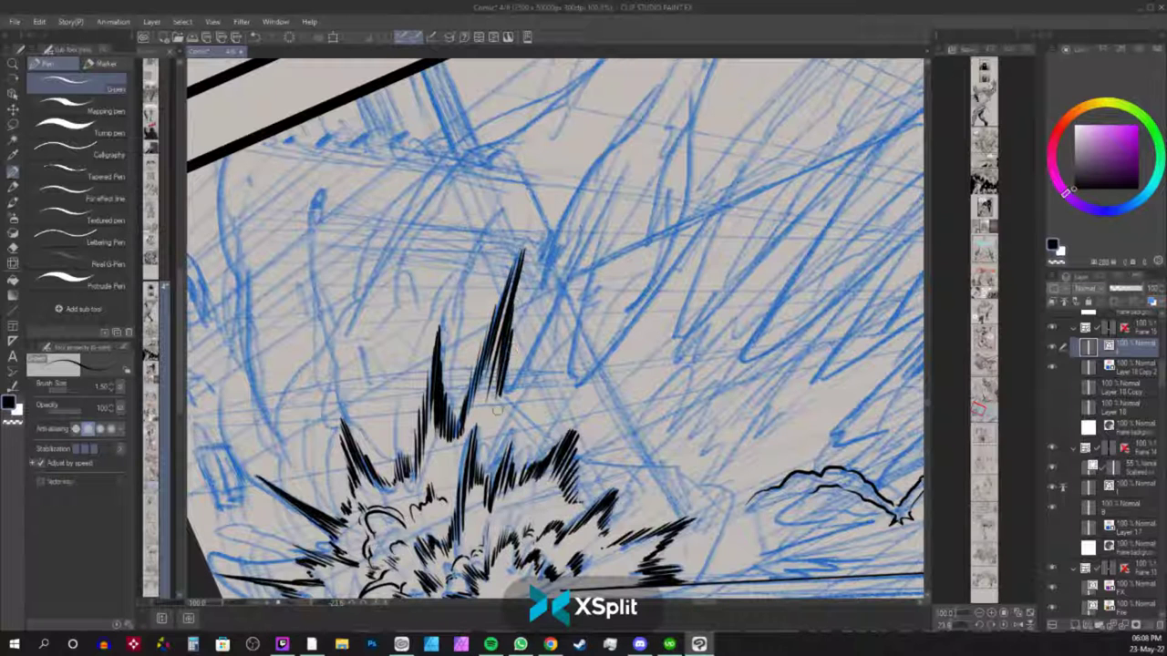
{"action": "left_click_drag", "start_coordinate": [518, 345], "coordinate": [500, 403]}
Ink a longer spike slanting up to the right beside the previous one, redoing its first long edge and filling it with parallel strokes.
{"action": "mouse_move", "coordinate": [544, 362]}
{"action": "left_mouse_down"}
{"action": "mouse_move", "coordinate": [564, 296]}
{"action": "mouse_move", "coordinate": [527, 336]}
{"action": "left_mouse_up"}
{"action": "mouse_move", "coordinate": [547, 281]}
{"action": "left_mouse_down"}
{"action": "mouse_move", "coordinate": [530, 331]}
{"action": "mouse_move", "coordinate": [538, 323]}
{"action": "left_mouse_up"}
{"action": "mouse_move", "coordinate": [571, 241]}
{"action": "left_mouse_down"}
{"action": "mouse_move", "coordinate": [545, 312]}
{"action": "mouse_move", "coordinate": [552, 288]}
{"action": "left_mouse_up"}
{"action": "left_click_drag", "start_coordinate": [616, 151], "coordinate": [565, 272]}
{"action": "left_click_drag", "start_coordinate": [631, 126], "coordinate": [554, 292]}
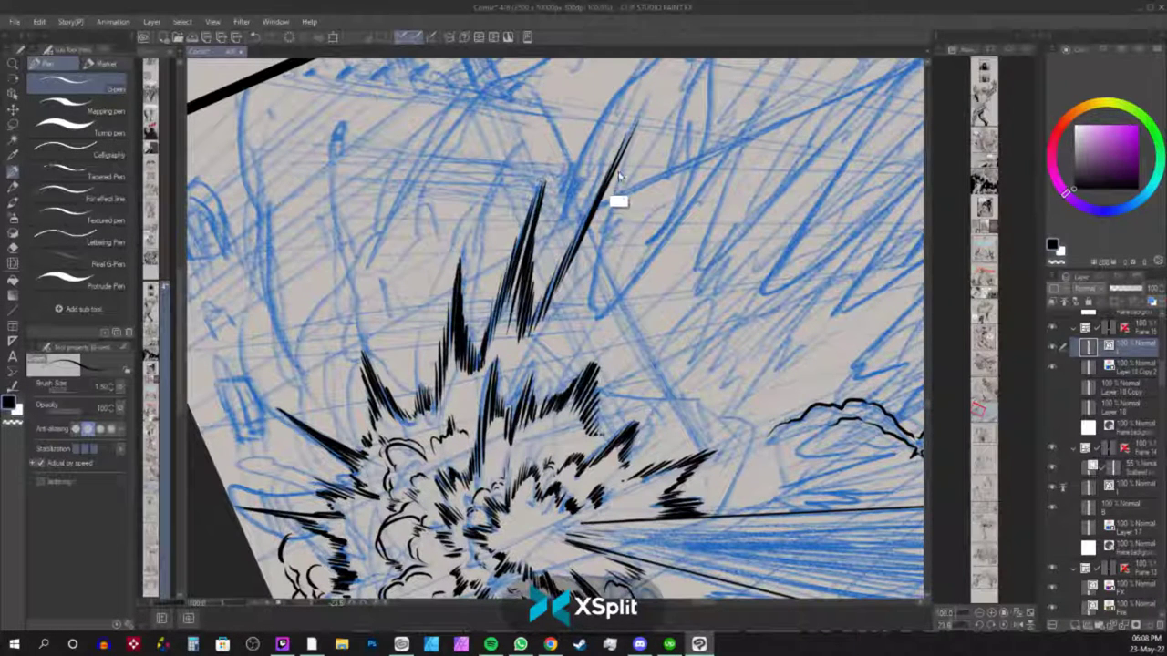
{"action": "key", "text": "ctrl+z"}
{"action": "left_click_drag", "start_coordinate": [637, 128], "coordinate": [562, 290]}
{"action": "left_click_drag", "start_coordinate": [629, 149], "coordinate": [571, 288]}
{"action": "left_click_drag", "start_coordinate": [625, 172], "coordinate": [574, 295]}
{"action": "left_click_drag", "start_coordinate": [617, 211], "coordinate": [574, 319]}
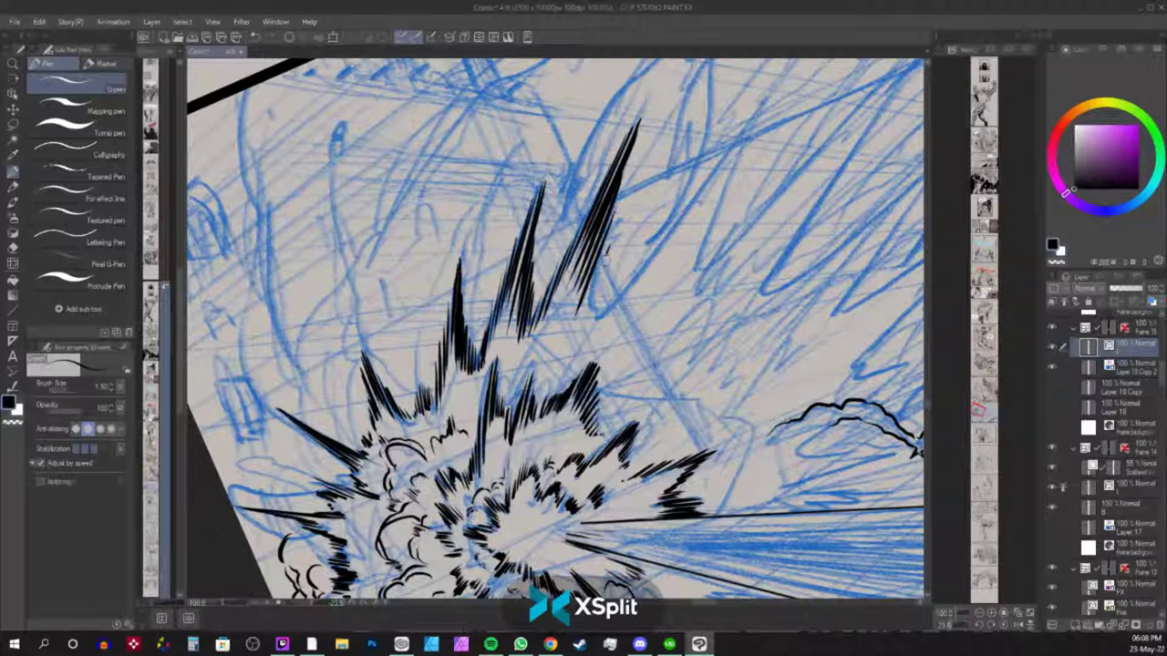
{"action": "left_click_drag", "start_coordinate": [611, 253], "coordinate": [582, 323]}
Ink short strokes at the last spike's base and a heavy, hatched spike slanting up to the right beside it.
{"action": "left_click_drag", "start_coordinate": [609, 279], "coordinate": [548, 445]}
{"action": "left_click_drag", "start_coordinate": [556, 363], "coordinate": [523, 414]}
{"action": "mouse_move", "coordinate": [582, 332]}
{"action": "left_mouse_down"}
{"action": "mouse_move", "coordinate": [528, 407]}
{"action": "mouse_move", "coordinate": [545, 399]}
{"action": "left_mouse_up"}
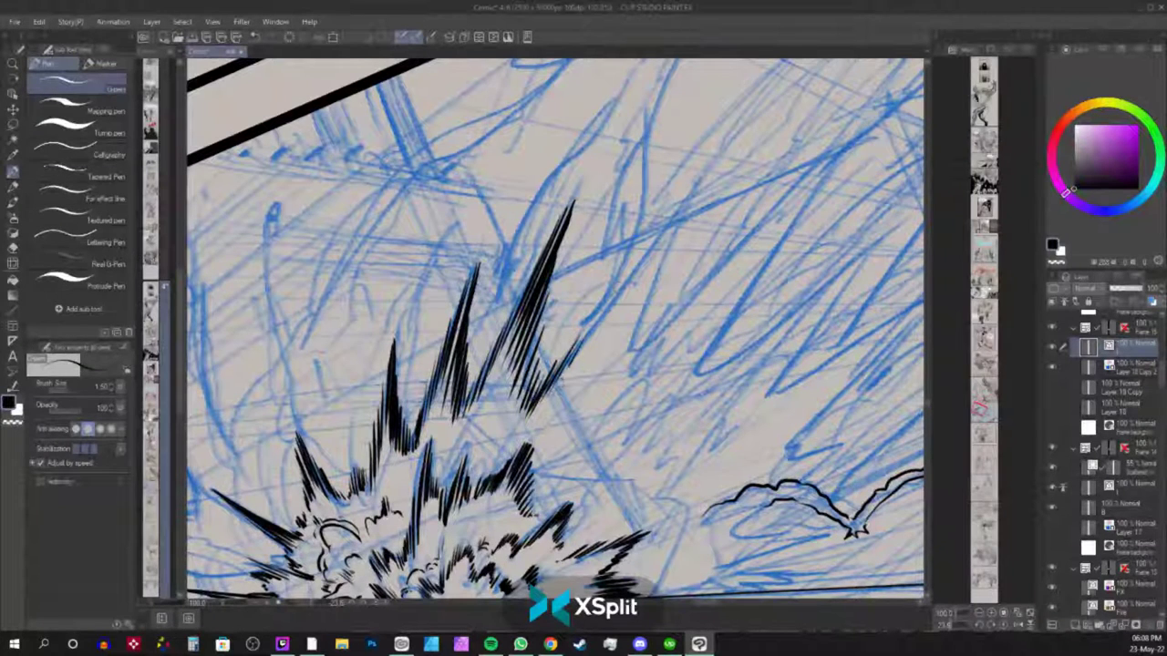
{"action": "left_click_drag", "start_coordinate": [620, 286], "coordinate": [552, 396]}
{"action": "left_click_drag", "start_coordinate": [645, 253], "coordinate": [558, 409]}
{"action": "left_click_drag", "start_coordinate": [677, 209], "coordinate": [584, 379]}
{"action": "left_click_drag", "start_coordinate": [661, 256], "coordinate": [591, 381]}
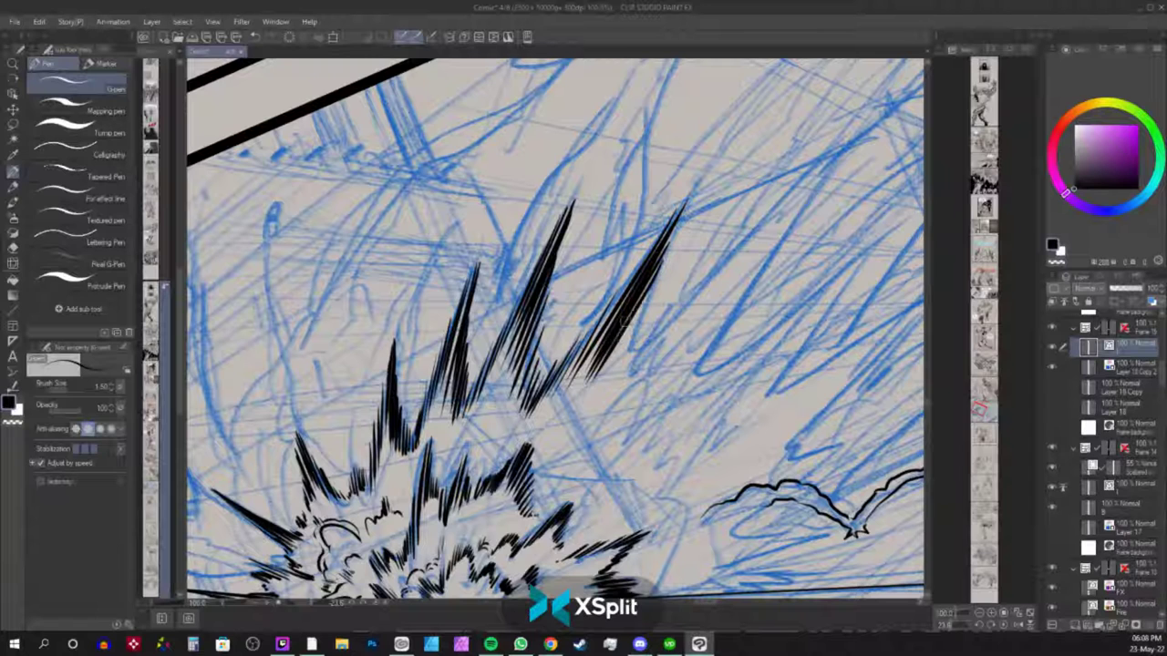
{"action": "mouse_move", "coordinate": [651, 288]}
{"action": "left_mouse_down"}
{"action": "mouse_move", "coordinate": [589, 405]}
{"action": "mouse_move", "coordinate": [598, 397]}
{"action": "left_mouse_up"}
{"action": "left_click_drag", "start_coordinate": [658, 315], "coordinate": [609, 388]}
{"action": "mouse_move", "coordinate": [671, 303]}
{"action": "left_mouse_down"}
{"action": "mouse_move", "coordinate": [614, 388]}
{"action": "mouse_move", "coordinate": [677, 272]}
{"action": "left_mouse_up"}
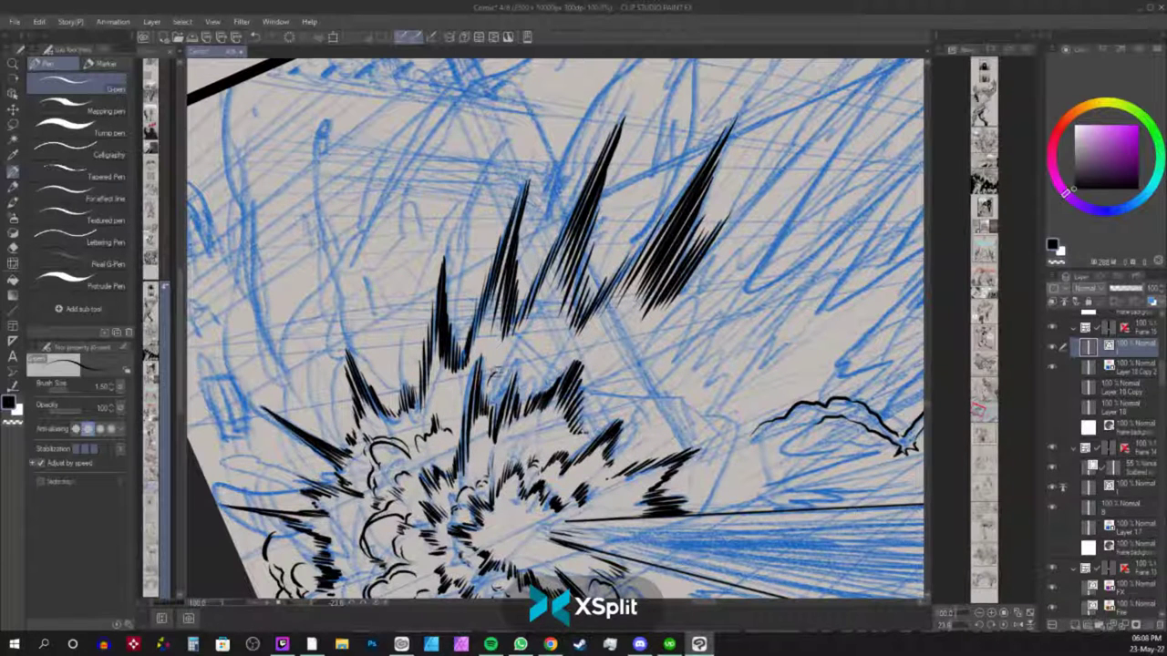
Ink small smoke curls with short jagged strokes in the gap between the new outer spikes and the inner burst.
{"action": "mouse_move", "coordinate": [512, 366]}
{"action": "left_mouse_down"}
{"action": "mouse_move", "coordinate": [536, 356]}
{"action": "mouse_move", "coordinate": [538, 382]}
{"action": "mouse_move", "coordinate": [486, 365]}
{"action": "mouse_move", "coordinate": [532, 339]}
{"action": "mouse_move", "coordinate": [539, 383]}
{"action": "mouse_move", "coordinate": [552, 365]}
{"action": "mouse_move", "coordinate": [553, 381]}
{"action": "mouse_move", "coordinate": [623, 346]}
{"action": "mouse_move", "coordinate": [606, 401]}
{"action": "mouse_move", "coordinate": [605, 366]}
{"action": "mouse_move", "coordinate": [616, 393]}
{"action": "mouse_move", "coordinate": [600, 415]}
{"action": "mouse_move", "coordinate": [616, 407]}
{"action": "left_mouse_up"}
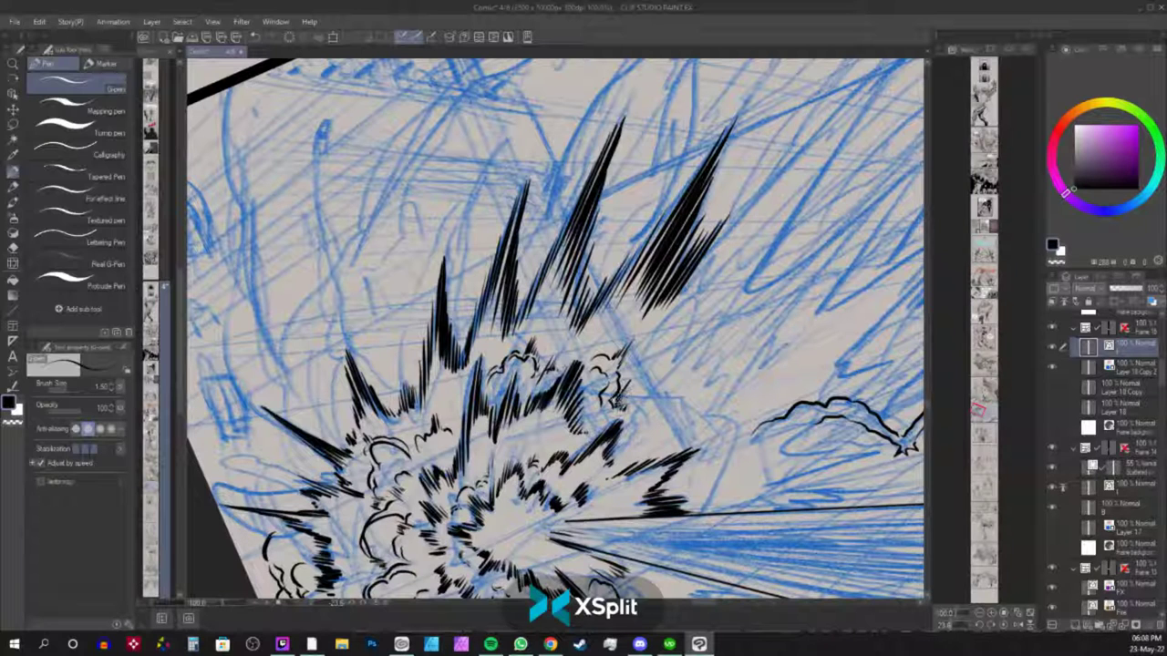
{"action": "scroll", "coordinate": [626, 407], "scroll_direction": "down", "scroll_amount": 3}
{"action": "scroll", "coordinate": [644, 355], "scroll_direction": "up", "scroll_amount": 1}
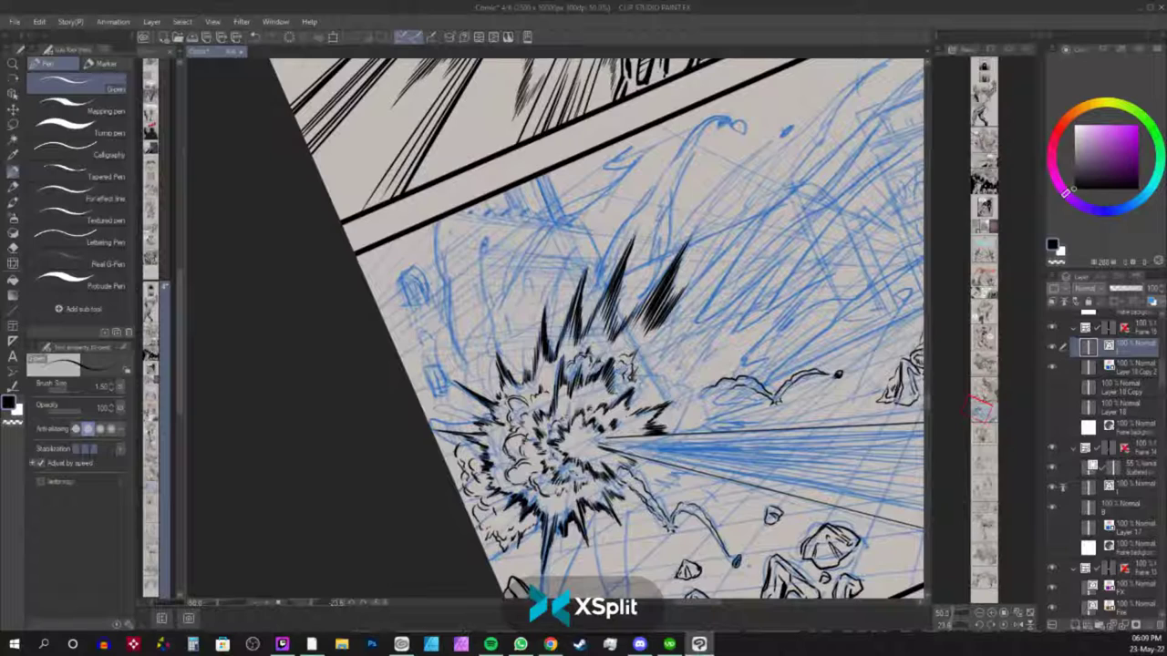
{"action": "scroll", "coordinate": [715, 392], "scroll_direction": "up", "scroll_amount": 1}
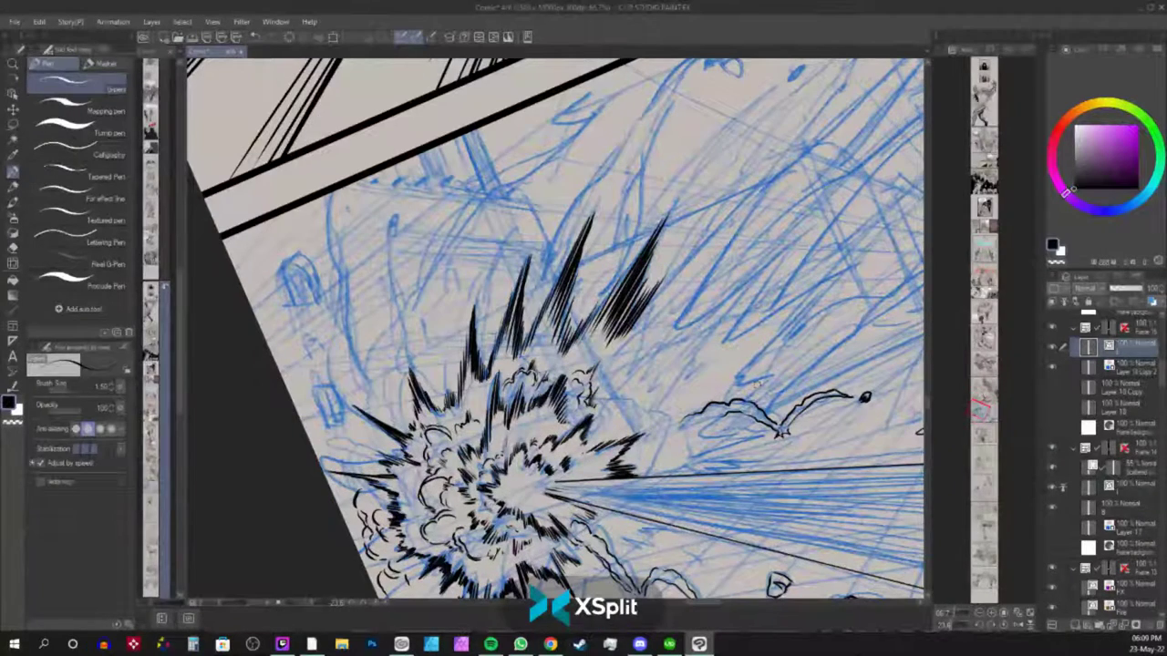
Ink a narrow hatched spike between the upper debris trail and the laser beam, and extend the trail toward the explosion.
{"action": "key", "text": "r"}
{"action": "left_click_drag", "start_coordinate": [756, 385], "coordinate": [724, 269]}
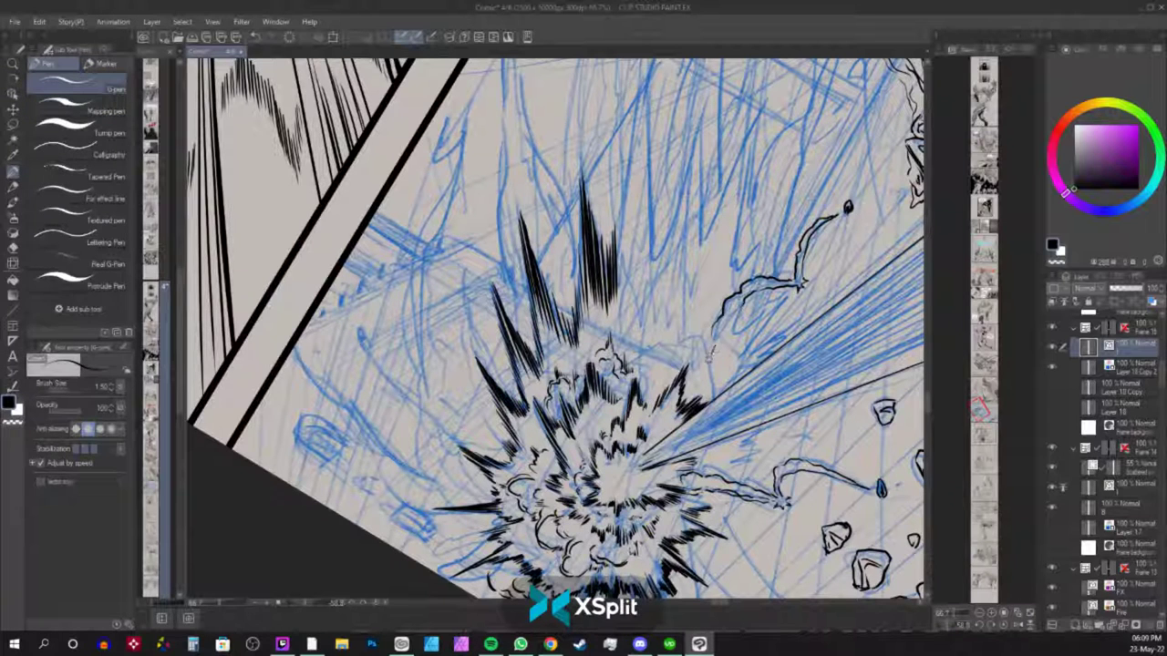
{"action": "left_click_drag", "start_coordinate": [713, 359], "coordinate": [776, 304]}
{"action": "left_click_drag", "start_coordinate": [745, 341], "coordinate": [787, 297]}
{"action": "left_click_drag", "start_coordinate": [733, 363], "coordinate": [784, 304]}
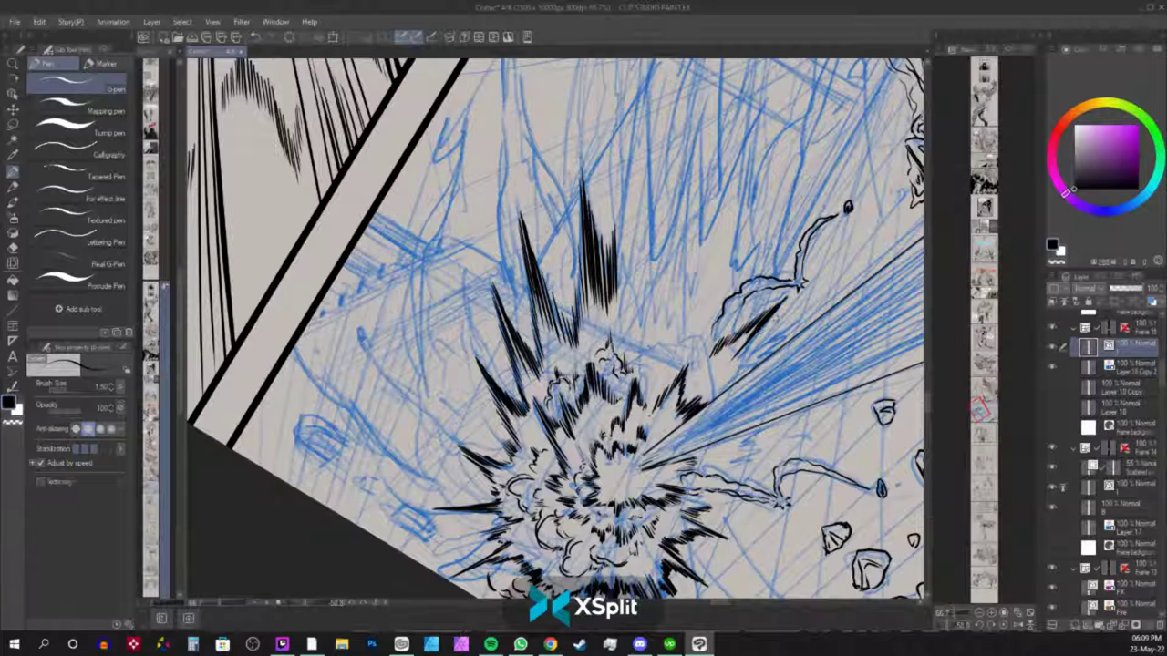
{"action": "mouse_move", "coordinate": [718, 381]}
{"action": "left_mouse_down"}
{"action": "mouse_move", "coordinate": [777, 316]}
{"action": "mouse_move", "coordinate": [739, 365]}
{"action": "mouse_move", "coordinate": [711, 327]}
{"action": "left_mouse_up"}
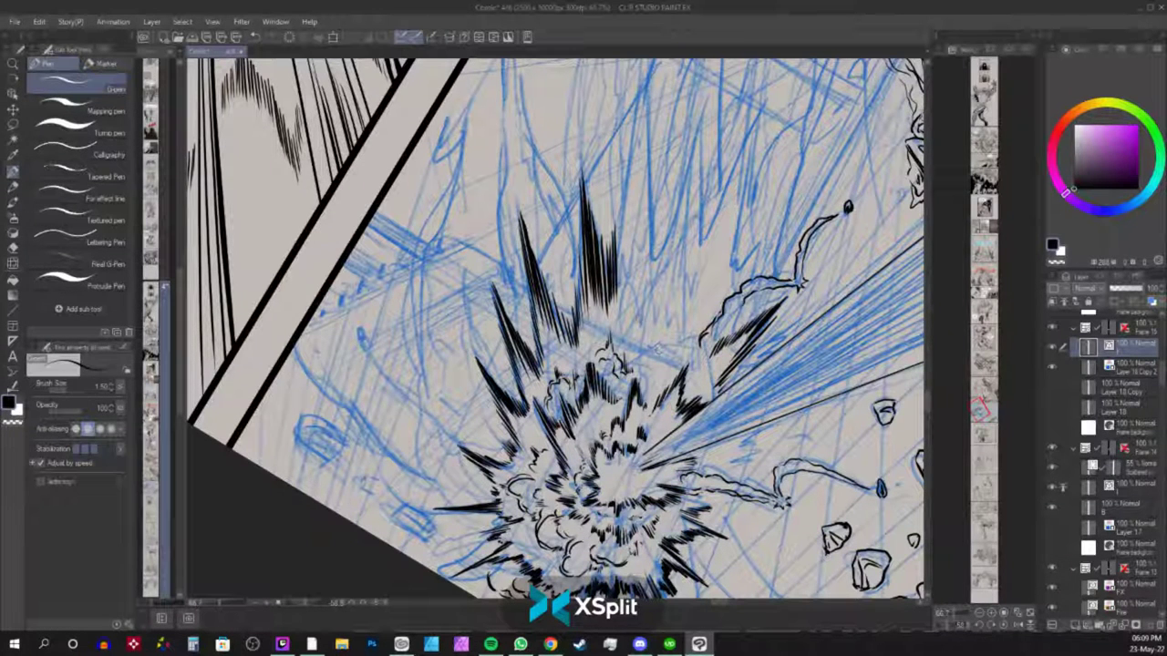
Ink short jagged spikes and a smoke puff beside the upper debris trail's base, and add inner contour lines to the trail.
{"action": "mouse_move", "coordinate": [628, 299]}
{"action": "left_mouse_down"}
{"action": "mouse_move", "coordinate": [640, 340]}
{"action": "mouse_move", "coordinate": [649, 312]}
{"action": "mouse_move", "coordinate": [667, 340]}
{"action": "left_mouse_up"}
{"action": "left_click_drag", "start_coordinate": [672, 321], "coordinate": [674, 337]}
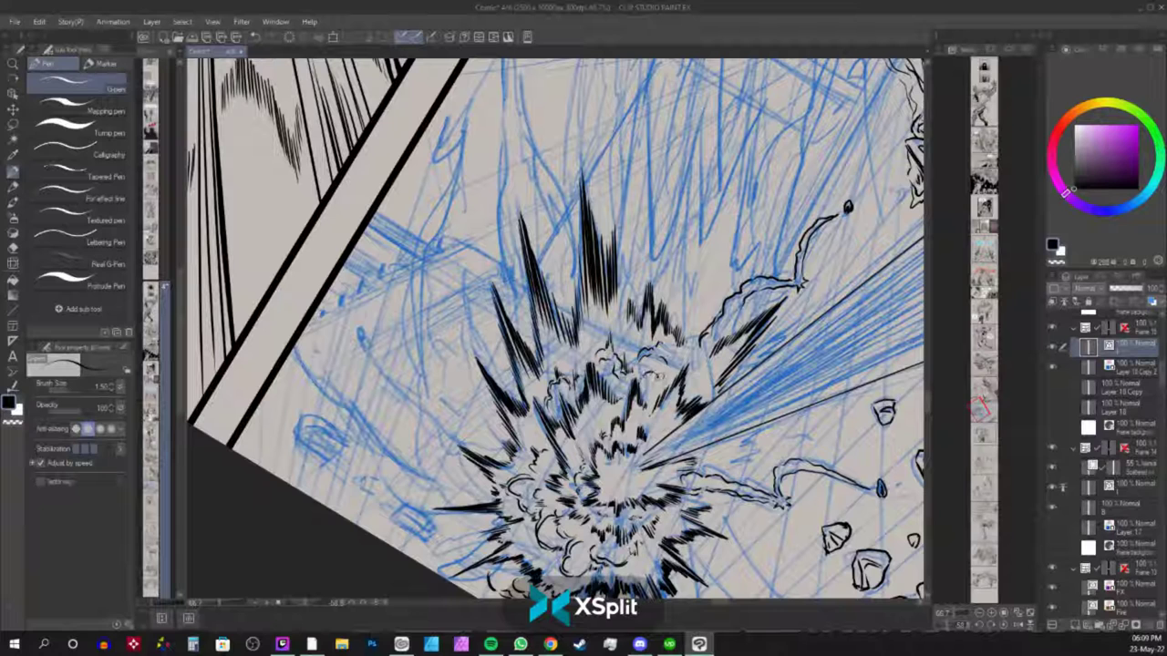
{"action": "mouse_move", "coordinate": [667, 355]}
{"action": "left_mouse_down"}
{"action": "mouse_move", "coordinate": [663, 377]}
{"action": "mouse_move", "coordinate": [692, 345]}
{"action": "left_mouse_up"}
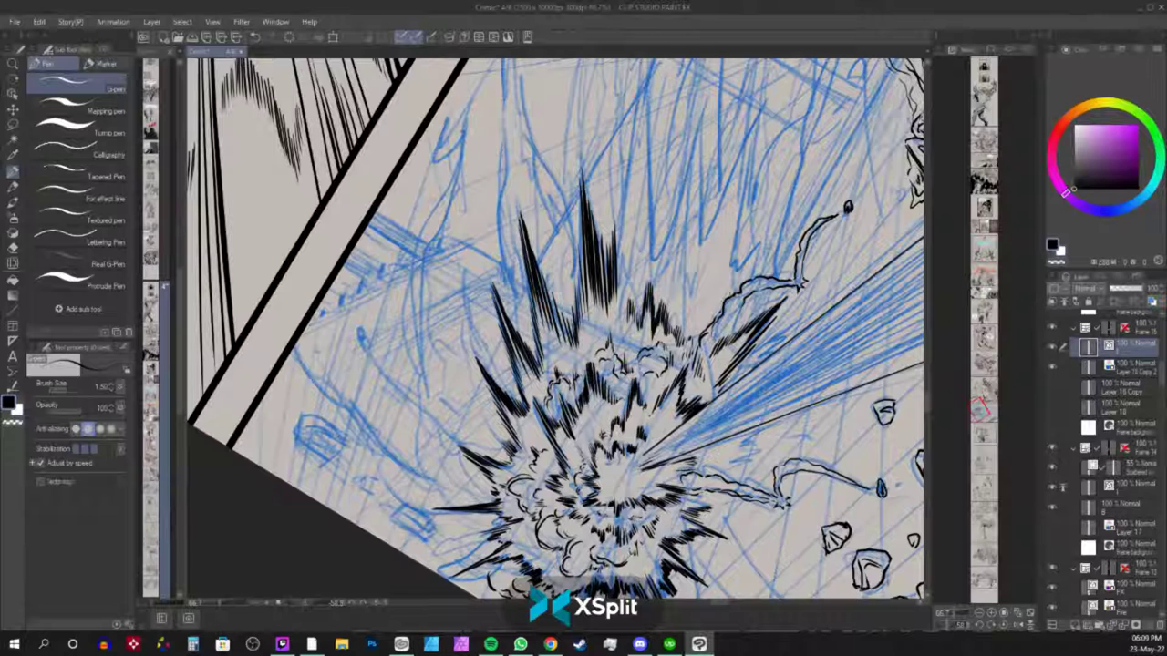
{"action": "left_click_drag", "start_coordinate": [733, 323], "coordinate": [713, 338]}
{"action": "left_click_drag", "start_coordinate": [736, 308], "coordinate": [717, 334]}
{"action": "scroll", "coordinate": [764, 287], "scroll_direction": "down", "scroll_amount": 2}
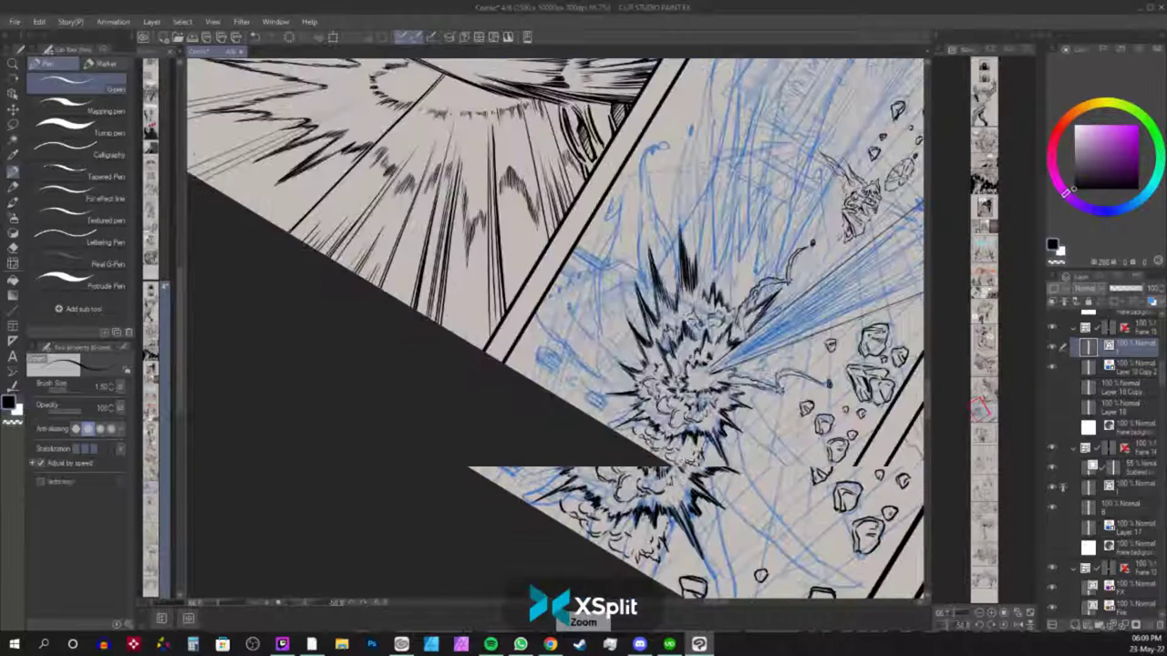
{"action": "scroll", "coordinate": [777, 280], "scroll_direction": "up", "scroll_amount": 3}
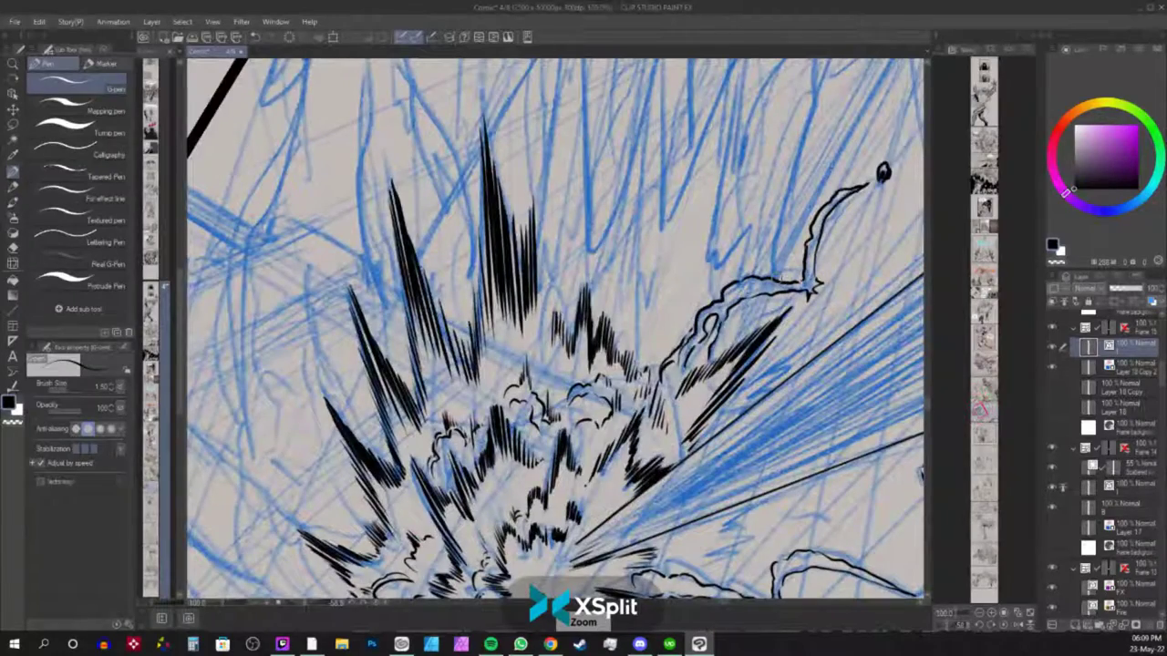
Ink a row of short jagged strokes rising to a small pointed spike beside the heavy hatched spike.
{"action": "left_click_drag", "start_coordinate": [882, 172], "coordinate": [811, 354]}
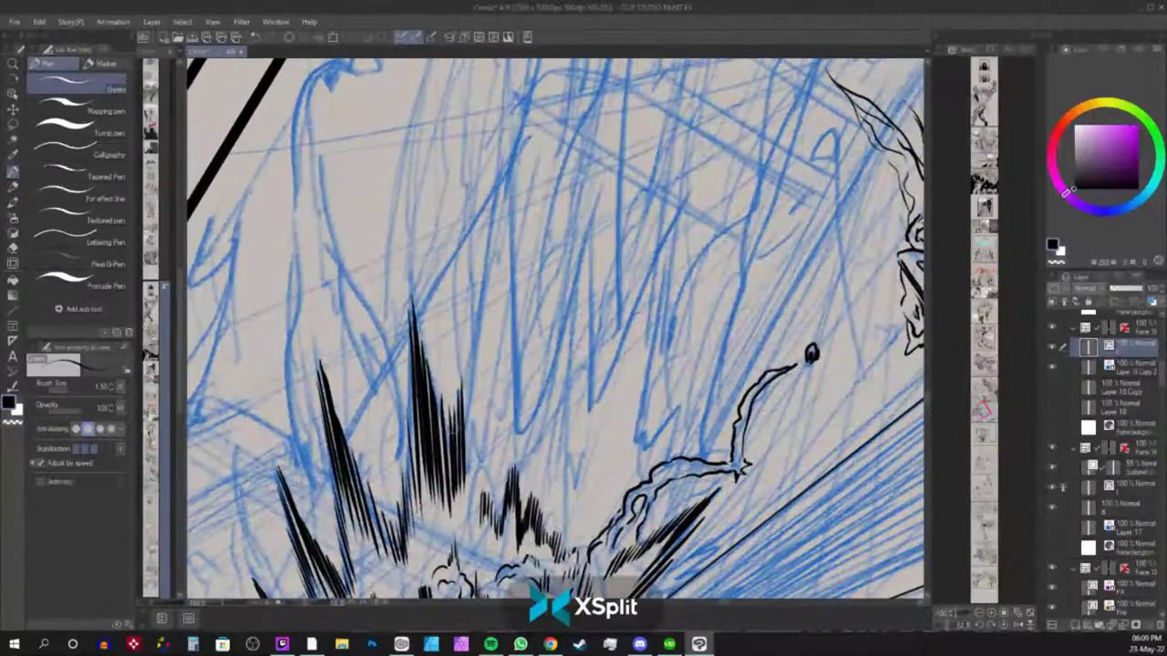
{"action": "mouse_move", "coordinate": [476, 412]}
{"action": "left_mouse_down"}
{"action": "mouse_move", "coordinate": [474, 456]}
{"action": "mouse_move", "coordinate": [490, 429]}
{"action": "left_mouse_up"}
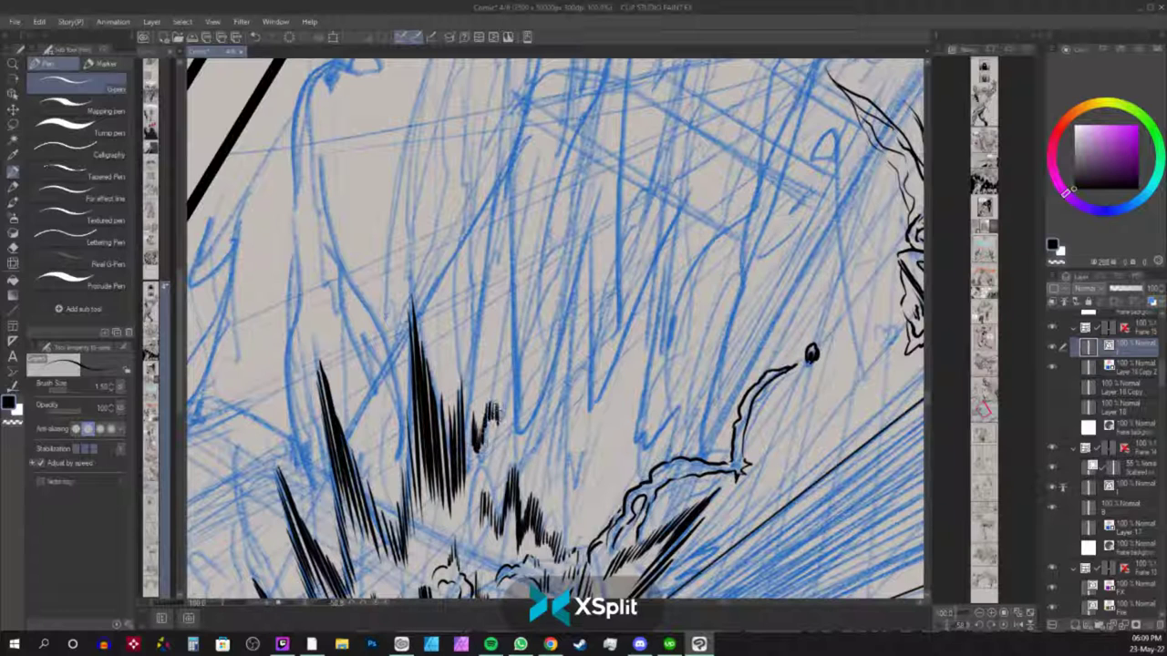
{"action": "left_click_drag", "start_coordinate": [507, 381], "coordinate": [498, 429]}
{"action": "left_click_drag", "start_coordinate": [518, 356], "coordinate": [507, 436]}
{"action": "mouse_move", "coordinate": [519, 381]}
{"action": "left_mouse_down"}
{"action": "mouse_move", "coordinate": [510, 440]}
{"action": "mouse_move", "coordinate": [529, 432]}
{"action": "left_mouse_up"}
Ink a tall, narrow spike next to the small pointed one, thickening it with parallel strokes toward its base.
{"action": "left_click_drag", "start_coordinate": [552, 365], "coordinate": [536, 425]}
{"action": "left_click_drag", "start_coordinate": [560, 328], "coordinate": [540, 429]}
{"action": "left_click_drag", "start_coordinate": [567, 303], "coordinate": [540, 474]}
{"action": "left_click_drag", "start_coordinate": [565, 383], "coordinate": [548, 476]}
{"action": "left_click_drag", "start_coordinate": [566, 416], "coordinate": [553, 489]}
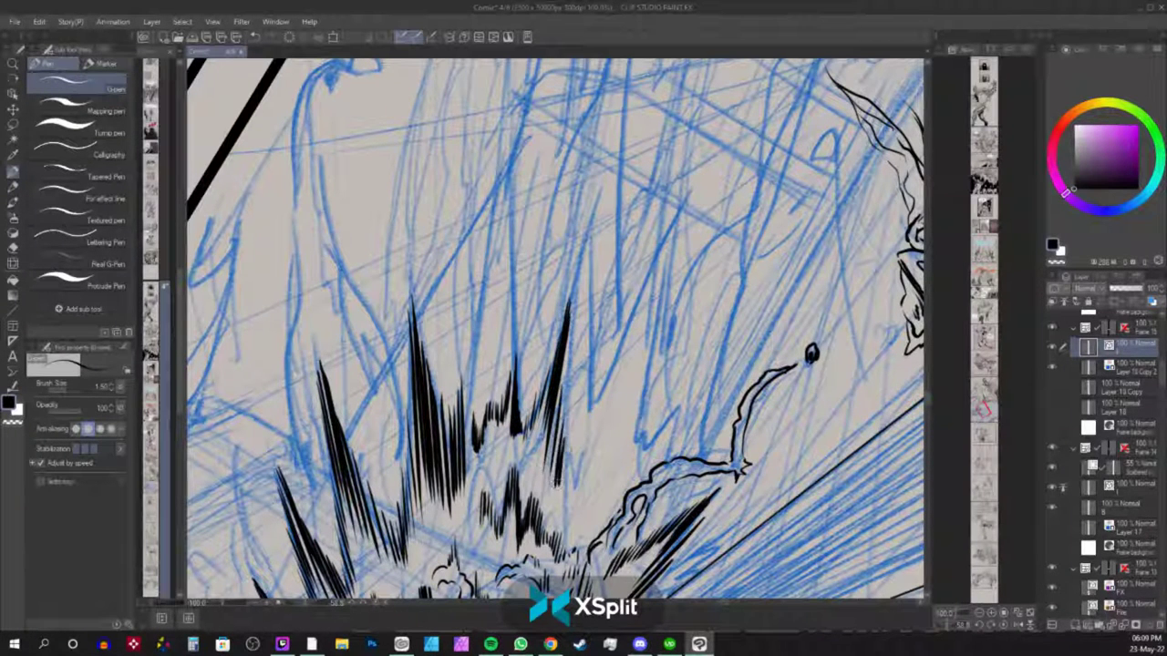
{"action": "left_click_drag", "start_coordinate": [570, 441], "coordinate": [551, 491]}
{"action": "left_click_drag", "start_coordinate": [560, 387], "coordinate": [544, 485]}
{"action": "left_click_drag", "start_coordinate": [575, 429], "coordinate": [567, 483]}
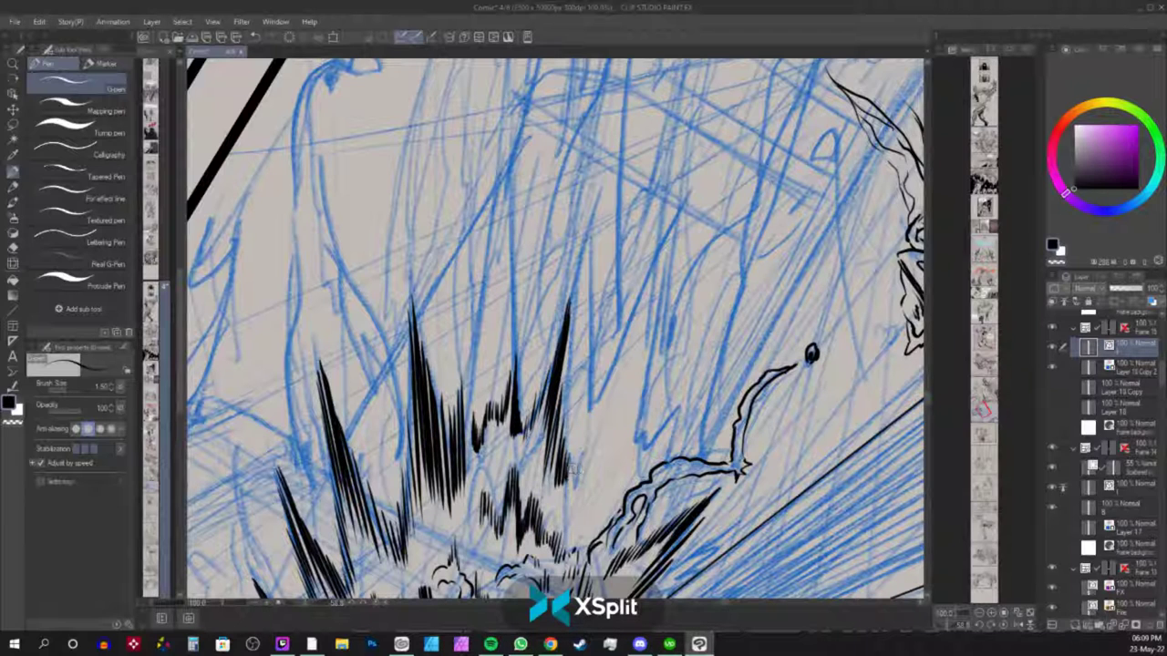
Ink a cluster of short slanted strokes fanning out from the base of the tall, narrow spike.
{"action": "left_click_drag", "start_coordinate": [589, 443], "coordinate": [567, 507]}
{"action": "mouse_move", "coordinate": [606, 416]}
{"action": "left_mouse_down"}
{"action": "mouse_move", "coordinate": [574, 503]}
{"action": "mouse_move", "coordinate": [585, 488]}
{"action": "left_mouse_up"}
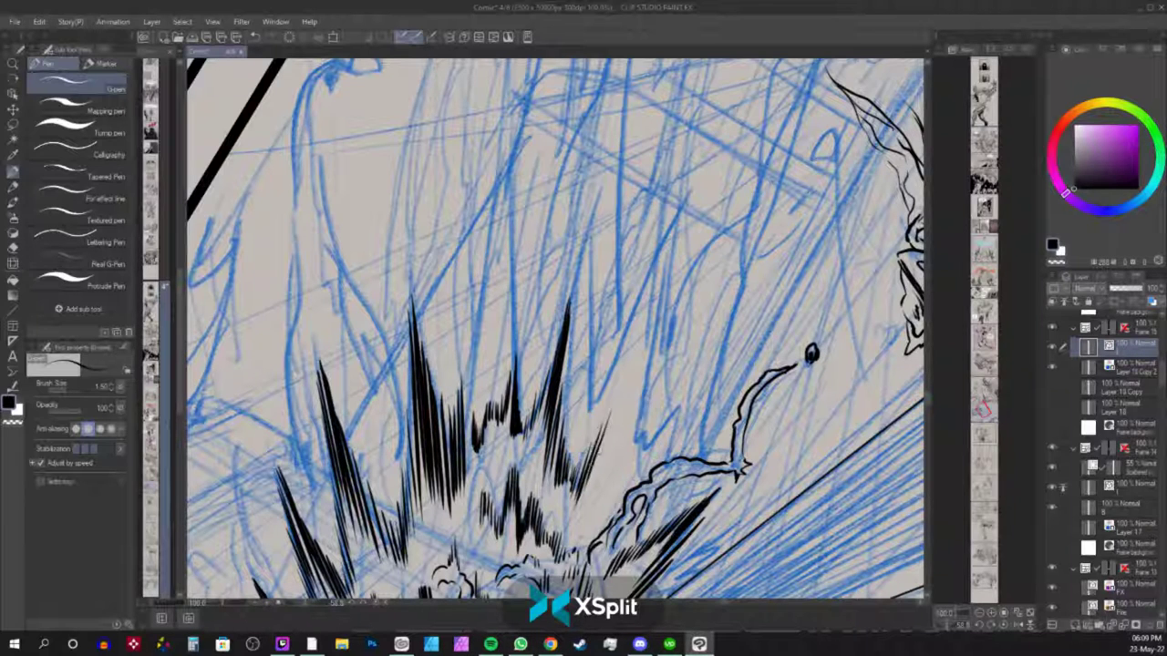
{"action": "left_click_drag", "start_coordinate": [606, 435], "coordinate": [586, 501]}
{"action": "left_click_drag", "start_coordinate": [600, 478], "coordinate": [589, 512]}
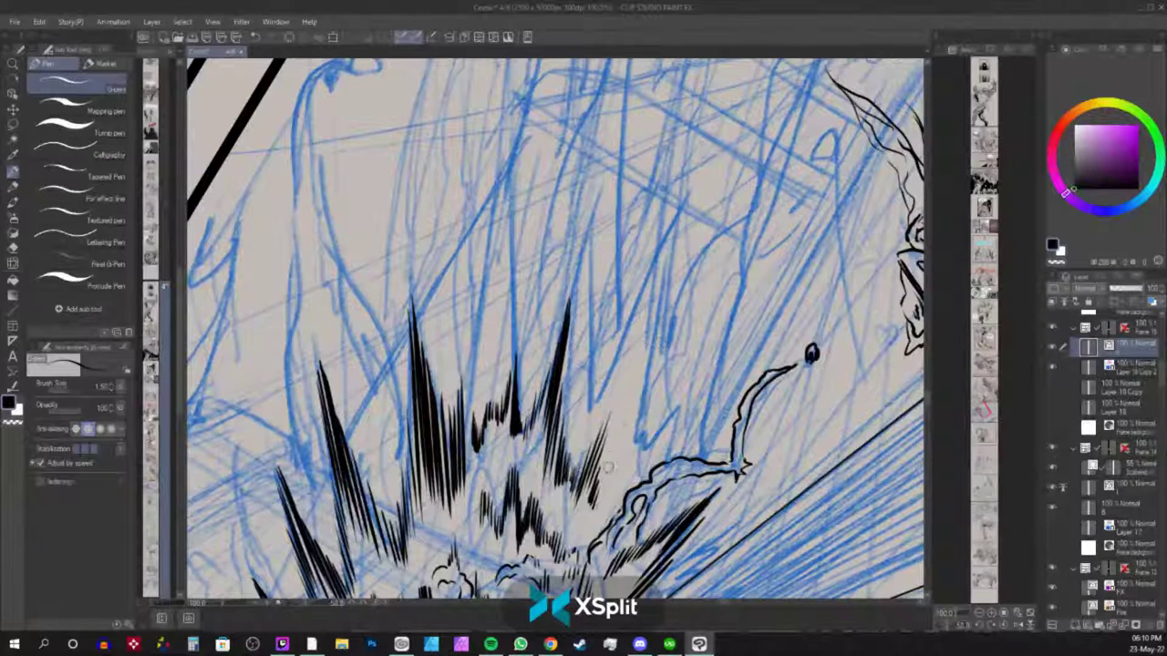
Ink a short hatched spike slanting up to the right just above the upper debris trail.
{"action": "left_click_drag", "start_coordinate": [638, 425], "coordinate": [611, 499]}
{"action": "left_click_drag", "start_coordinate": [642, 434], "coordinate": [627, 466]}
{"action": "left_click_drag", "start_coordinate": [665, 415], "coordinate": [629, 478]}
{"action": "left_click_drag", "start_coordinate": [688, 390], "coordinate": [644, 470]}
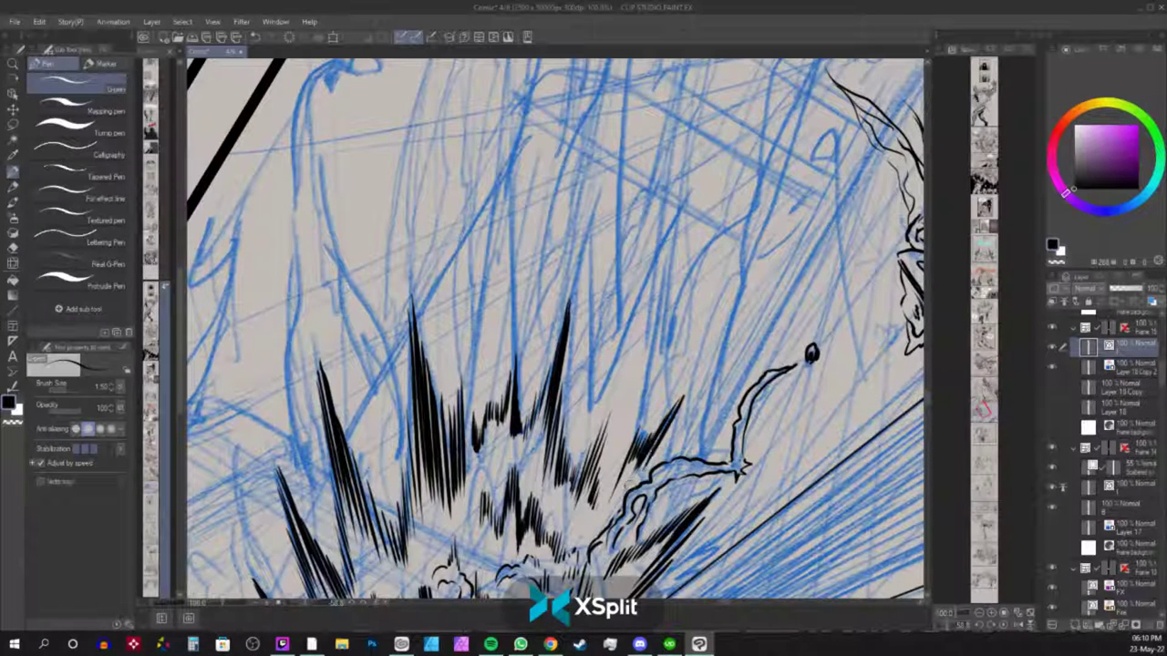
{"action": "left_click_drag", "start_coordinate": [678, 420], "coordinate": [644, 472]}
{"action": "scroll", "coordinate": [681, 414], "scroll_direction": "down", "scroll_amount": 5}
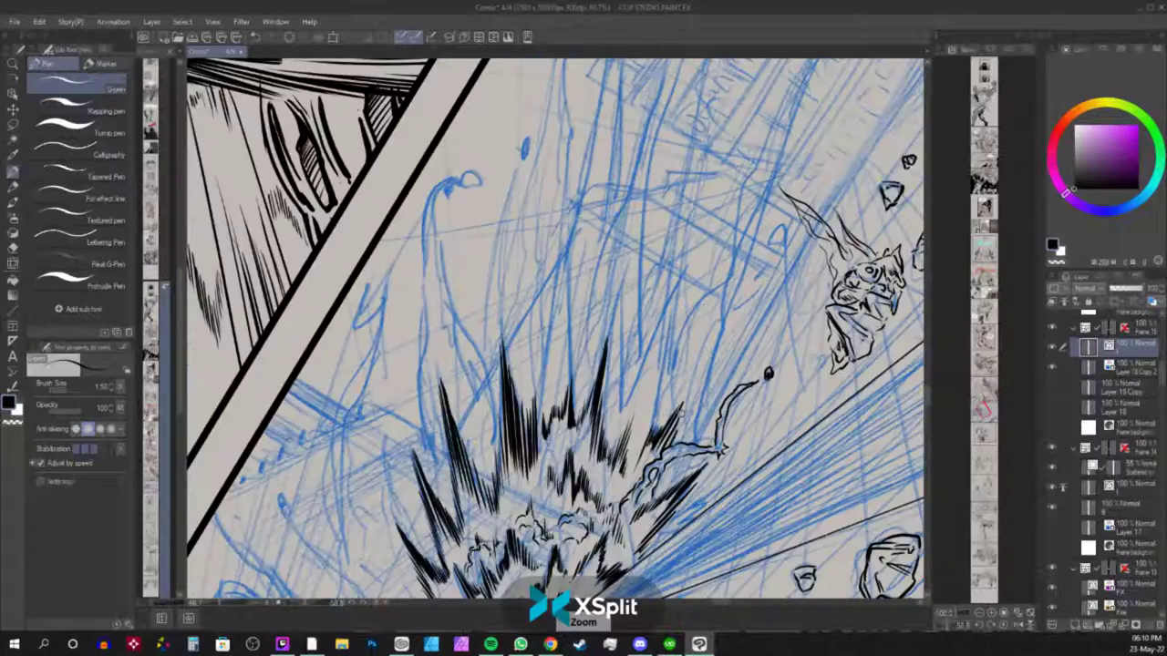
{"action": "scroll", "coordinate": [681, 414], "scroll_direction": "up", "scroll_amount": 2}
{"action": "scroll", "coordinate": [642, 442], "scroll_direction": "up", "scroll_amount": 3}
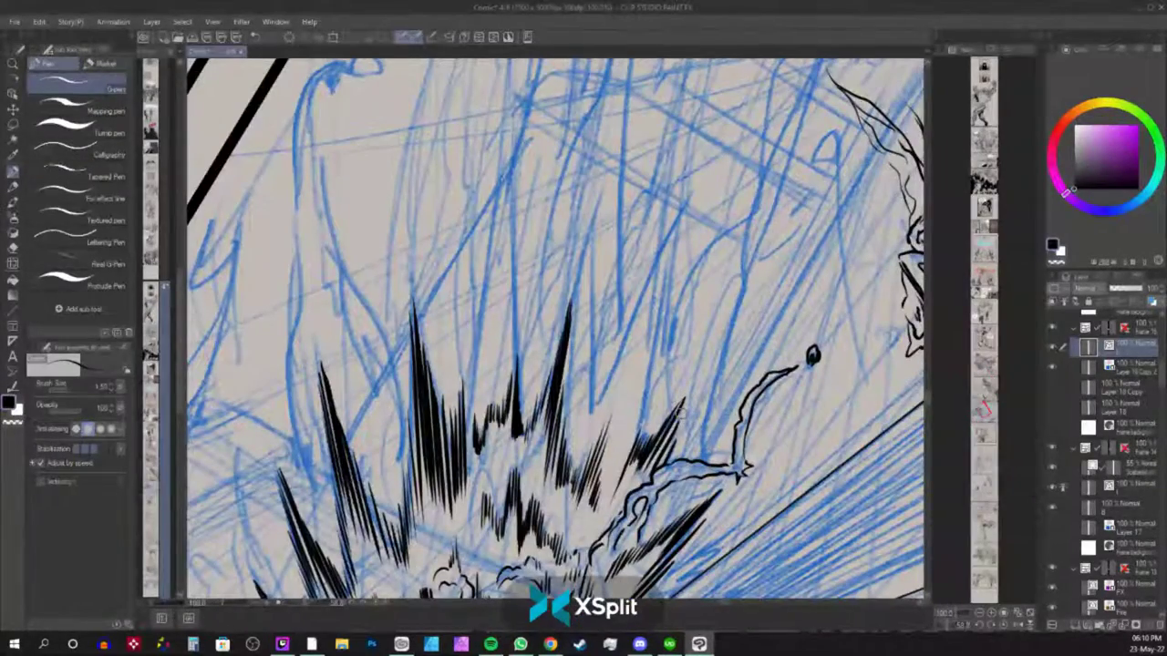
Ink small smoke curls beneath the jagged strokes between the explosion's upper spikes.
{"action": "left_click_drag", "start_coordinate": [747, 310], "coordinate": [718, 279]}
{"action": "left_click_drag", "start_coordinate": [588, 368], "coordinate": [653, 255]}
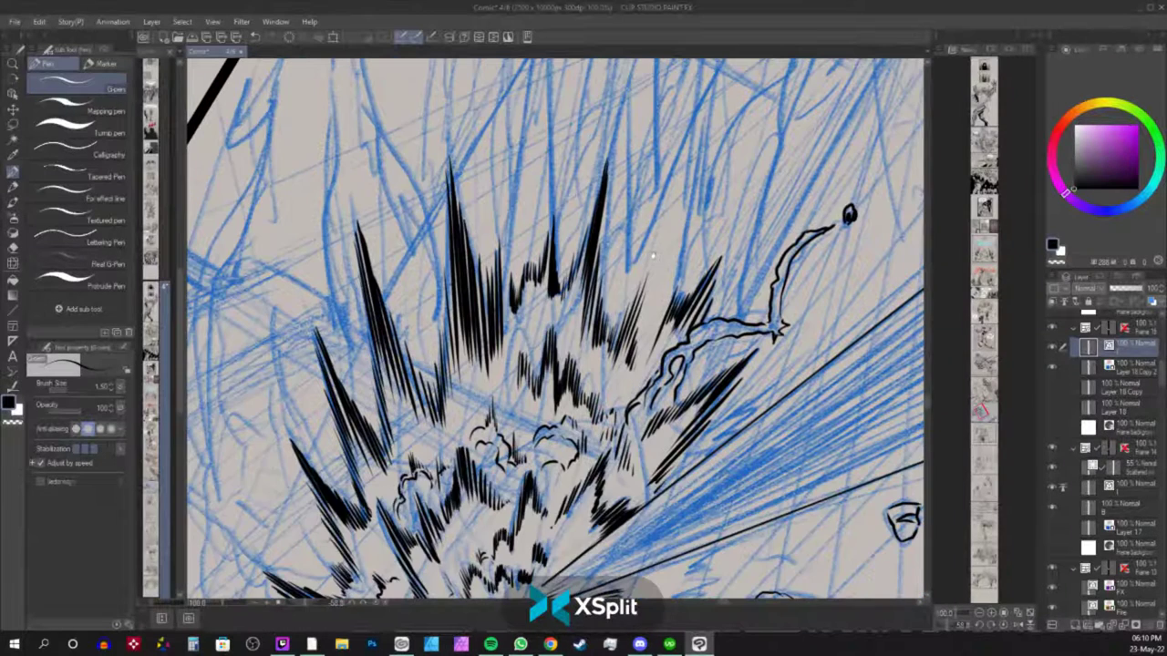
{"action": "mouse_move", "coordinate": [517, 337]}
{"action": "left_mouse_down"}
{"action": "mouse_move", "coordinate": [552, 324]}
{"action": "mouse_move", "coordinate": [539, 310]}
{"action": "mouse_move", "coordinate": [547, 316]}
{"action": "left_mouse_up"}
{"action": "left_click_drag", "start_coordinate": [592, 372], "coordinate": [617, 397]}
Ink a long, heavy spike slanting up to the right above the debris trail, filling it with parallel strokes.
{"action": "mouse_move", "coordinate": [682, 285]}
{"action": "left_mouse_down"}
{"action": "mouse_move", "coordinate": [570, 453]}
{"action": "mouse_move", "coordinate": [506, 412]}
{"action": "mouse_move", "coordinate": [501, 390]}
{"action": "left_mouse_up"}
{"action": "left_click_drag", "start_coordinate": [523, 430], "coordinate": [603, 239]}
{"action": "mouse_move", "coordinate": [547, 415]}
{"action": "left_mouse_down"}
{"action": "mouse_move", "coordinate": [597, 275]}
{"action": "mouse_move", "coordinate": [594, 293]}
{"action": "left_mouse_up"}
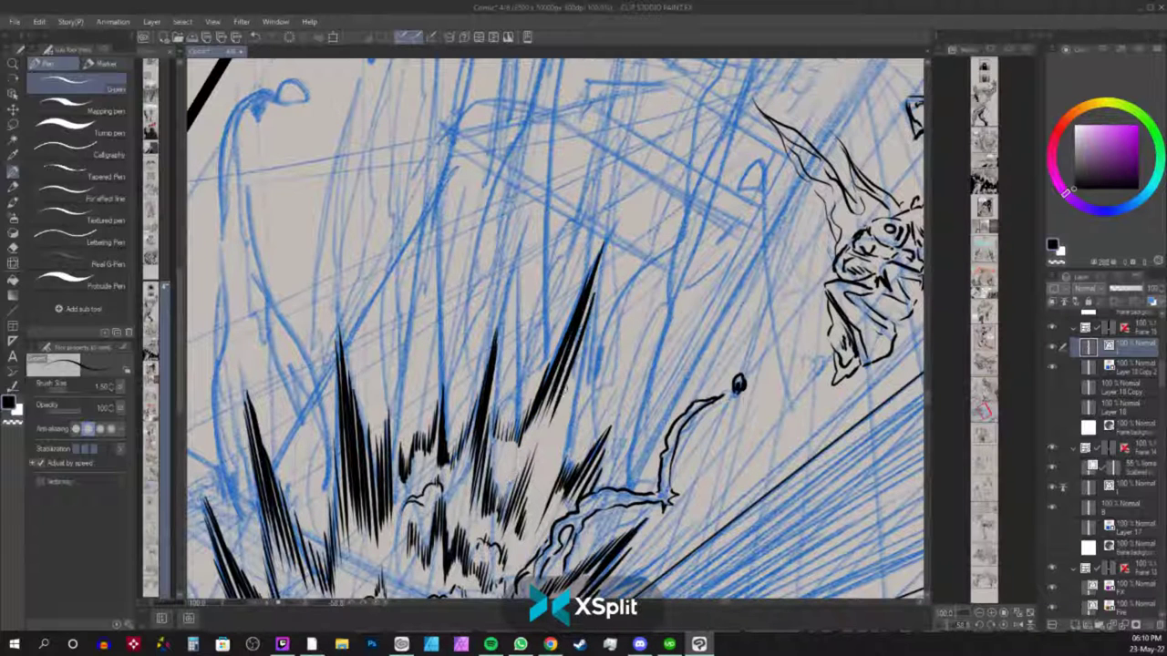
{"action": "mouse_move", "coordinate": [547, 455]}
{"action": "left_mouse_down"}
{"action": "mouse_move", "coordinate": [582, 352]}
{"action": "mouse_move", "coordinate": [574, 411]}
{"action": "mouse_move", "coordinate": [598, 392]}
{"action": "mouse_move", "coordinate": [591, 433]}
{"action": "mouse_move", "coordinate": [695, 264]}
{"action": "left_mouse_up"}
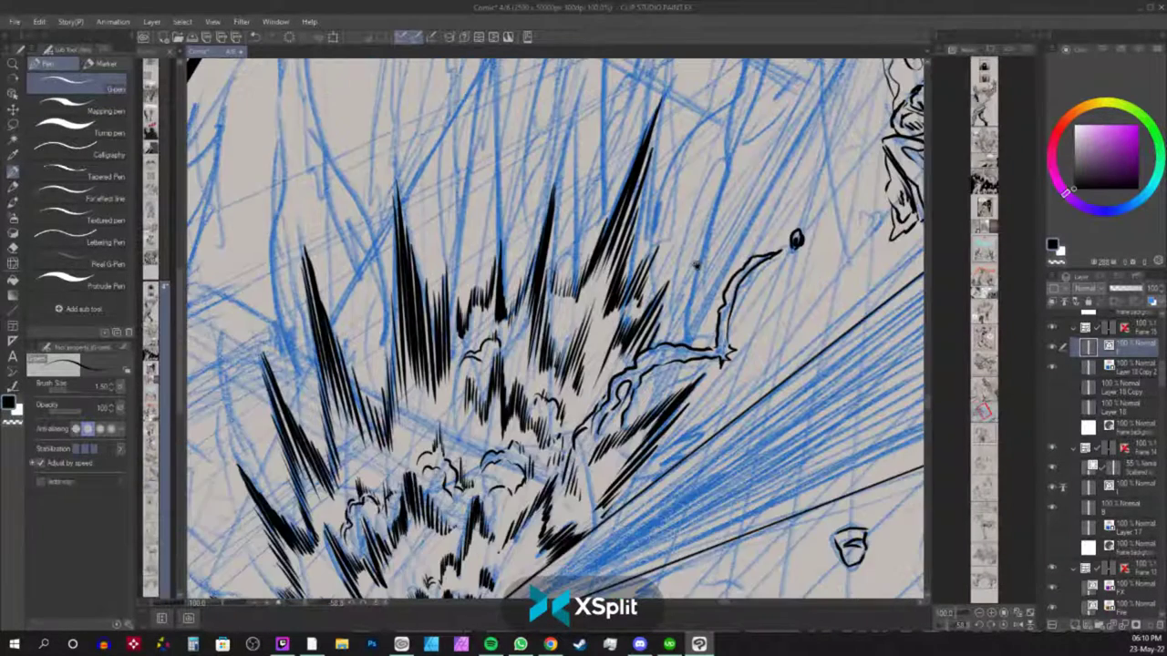
{"action": "left_click_drag", "start_coordinate": [568, 422], "coordinate": [656, 235]}
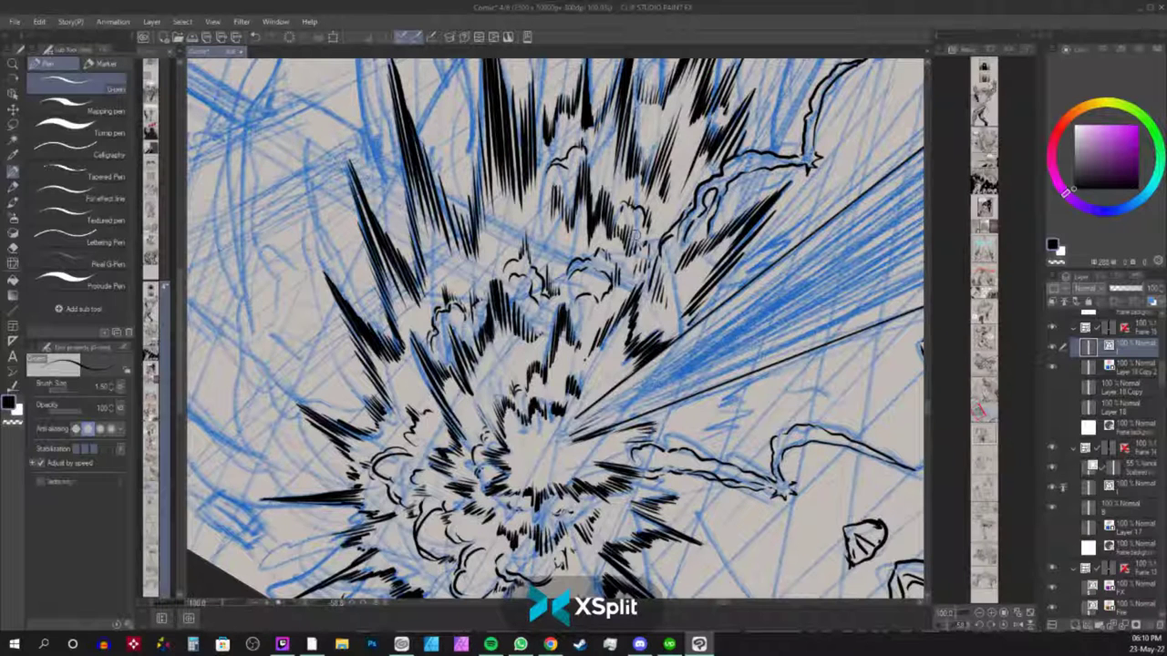
{"action": "scroll", "coordinate": [556, 328], "scroll_direction": "down", "scroll_amount": 3}
{"action": "scroll", "coordinate": [556, 328], "scroll_direction": "up", "scroll_amount": 1}
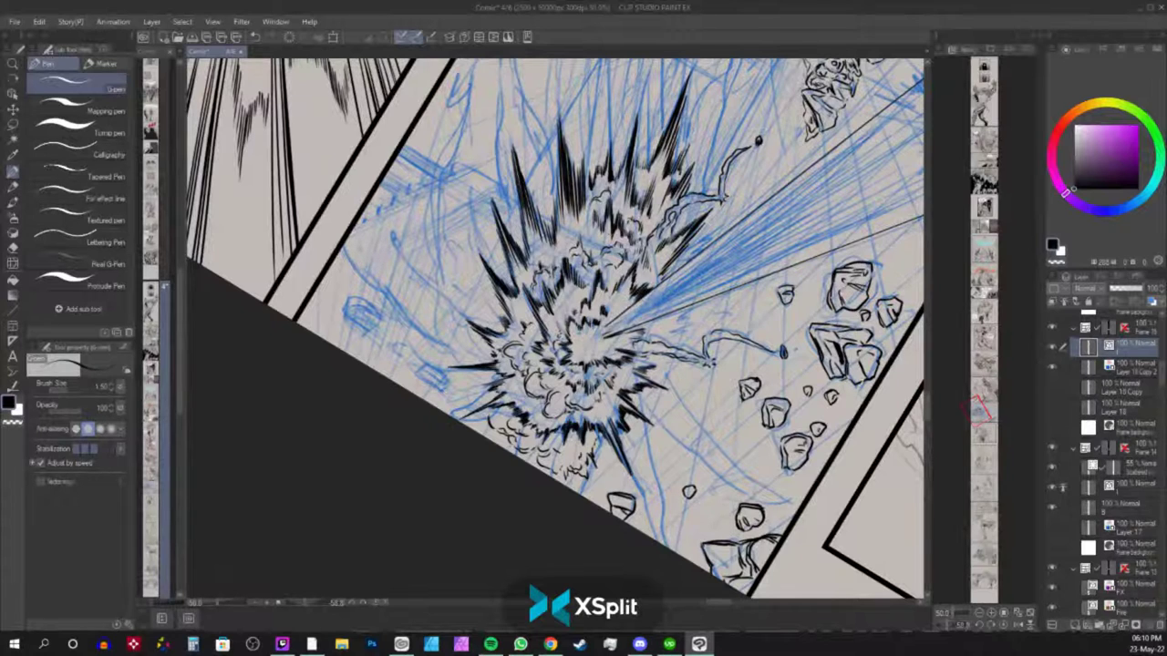
Ink both wavy edges of a long smoke trail curving up to the right from the explosion's tall slanted spike.
{"action": "scroll", "coordinate": [657, 139], "scroll_direction": "down", "scroll_amount": 1}
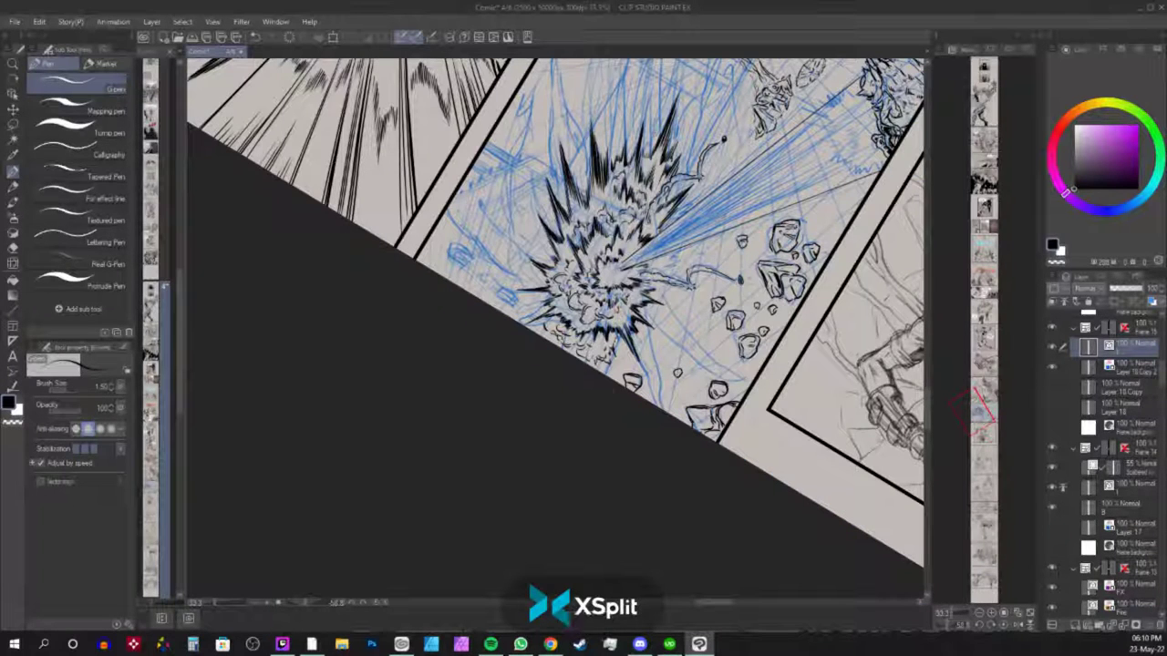
{"action": "left_click_drag", "start_coordinate": [826, 220], "coordinate": [710, 374]}
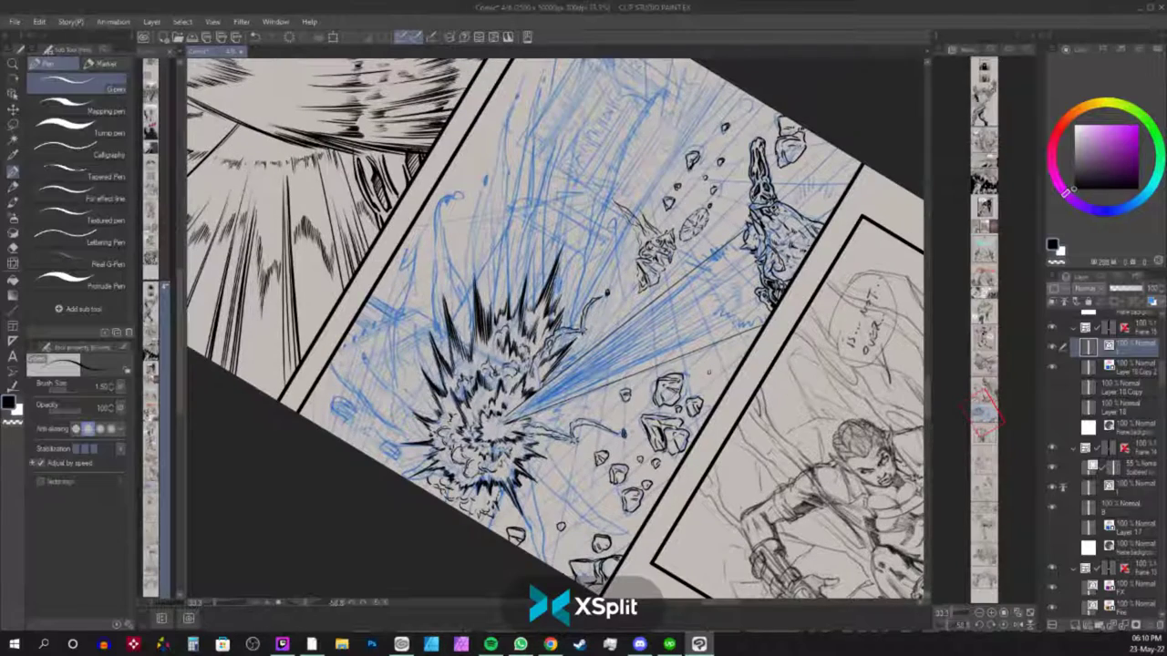
{"action": "scroll", "coordinate": [709, 372], "scroll_direction": "up", "scroll_amount": 2}
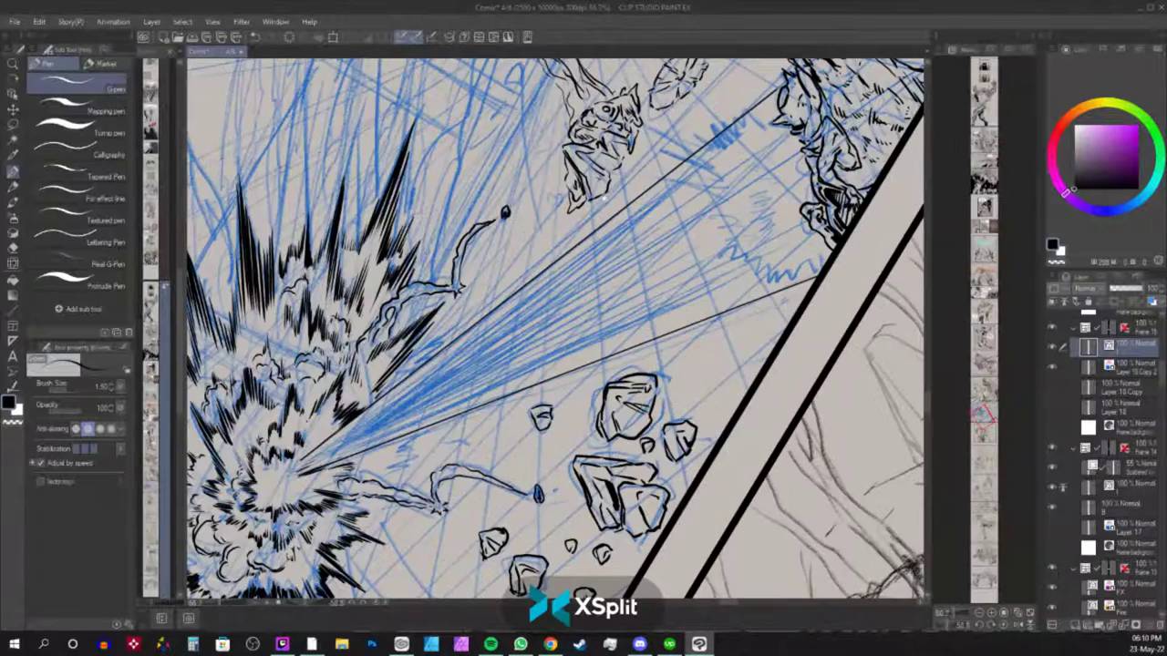
{"action": "left_click_drag", "start_coordinate": [583, 151], "coordinate": [645, 378]}
{"action": "left_click_drag", "start_coordinate": [599, 255], "coordinate": [616, 294]}
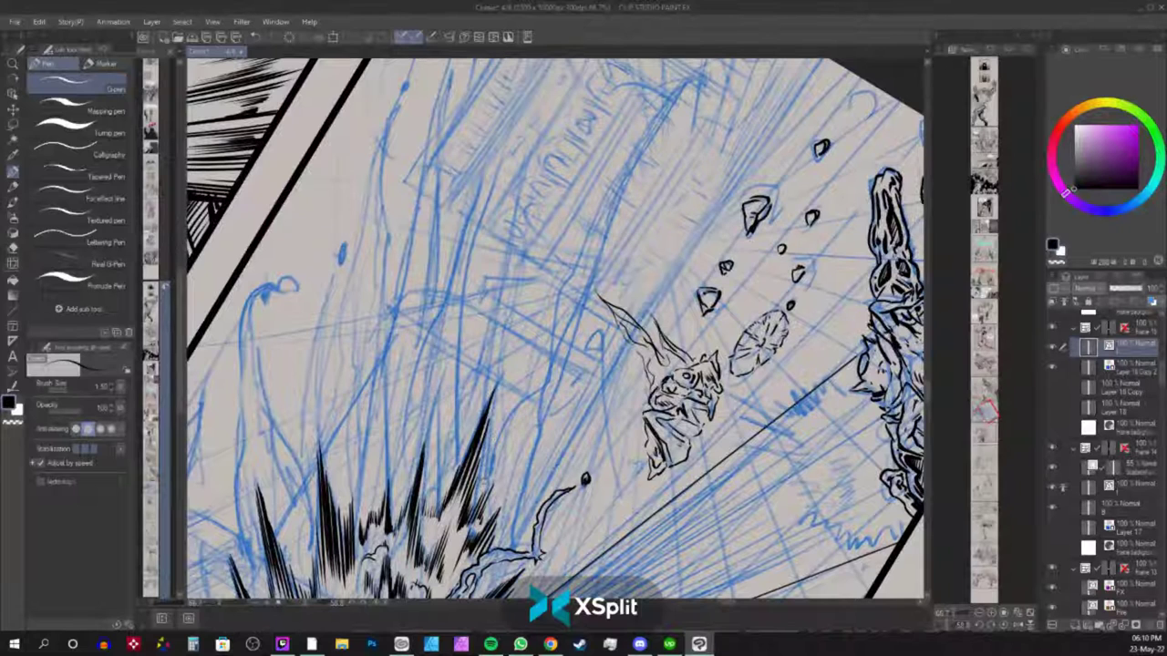
{"action": "mouse_move", "coordinate": [484, 488]}
{"action": "left_mouse_down"}
{"action": "mouse_move", "coordinate": [514, 423]}
{"action": "mouse_move", "coordinate": [484, 487]}
{"action": "mouse_move", "coordinate": [548, 359]}
{"action": "mouse_move", "coordinate": [585, 250]}
{"action": "left_mouse_up"}
{"action": "left_click_drag", "start_coordinate": [617, 205], "coordinate": [593, 257]}
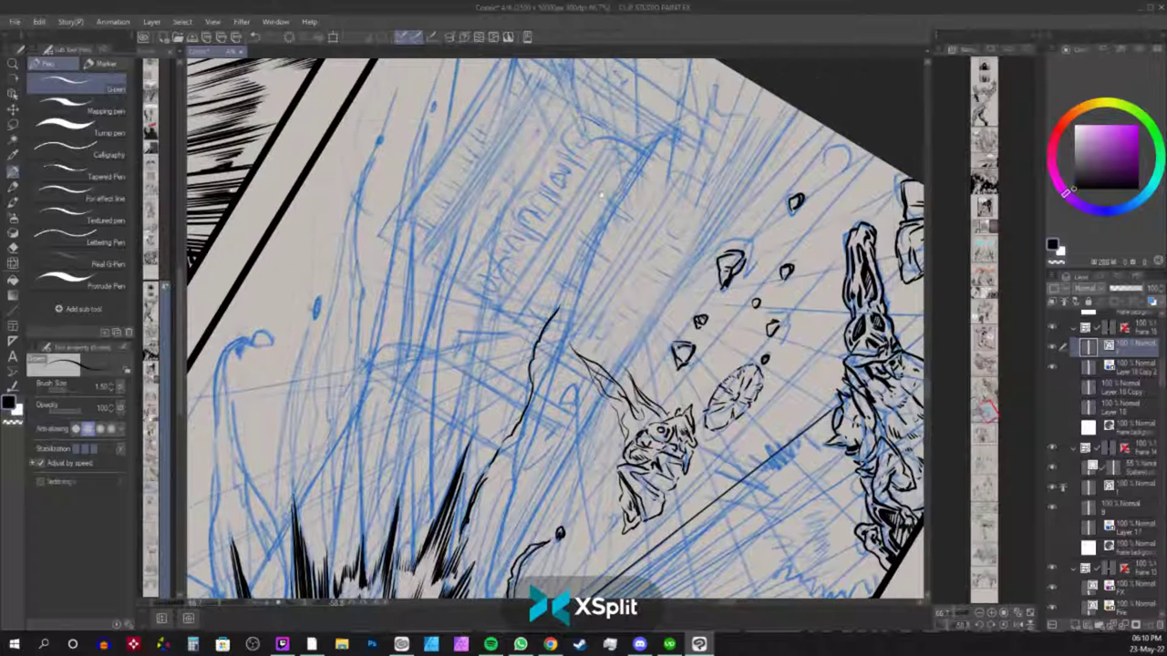
{"action": "left_click_drag", "start_coordinate": [560, 307], "coordinate": [602, 216]}
{"action": "mouse_move", "coordinate": [553, 310]}
{"action": "left_mouse_down"}
{"action": "mouse_move", "coordinate": [585, 236]}
{"action": "mouse_move", "coordinate": [662, 135]}
{"action": "left_mouse_up"}
{"action": "mouse_move", "coordinate": [607, 206]}
{"action": "left_mouse_down"}
{"action": "mouse_move", "coordinate": [666, 137]}
{"action": "mouse_move", "coordinate": [534, 368]}
{"action": "left_mouse_up"}
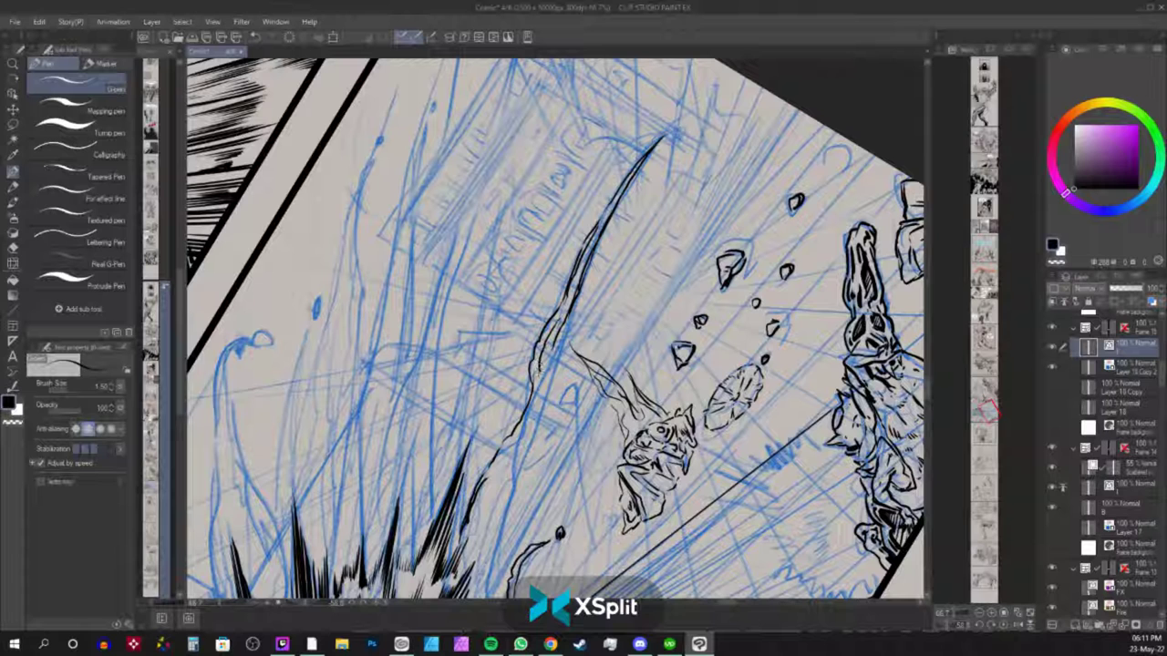
Extend the long smoke trail down into the explosion with inner contour strokes, and ink a small debris dot at its tip.
{"action": "mouse_move", "coordinate": [562, 323]}
{"action": "left_mouse_down"}
{"action": "mouse_move", "coordinate": [536, 377]}
{"action": "mouse_move", "coordinate": [527, 459]}
{"action": "mouse_move", "coordinate": [494, 475]}
{"action": "left_mouse_up"}
{"action": "mouse_move", "coordinate": [500, 488]}
{"action": "left_mouse_down"}
{"action": "mouse_move", "coordinate": [532, 363]}
{"action": "mouse_move", "coordinate": [507, 394]}
{"action": "left_mouse_up"}
{"action": "mouse_move", "coordinate": [563, 322]}
{"action": "left_mouse_down"}
{"action": "mouse_move", "coordinate": [513, 480]}
{"action": "mouse_move", "coordinate": [538, 359]}
{"action": "mouse_move", "coordinate": [500, 436]}
{"action": "left_mouse_up"}
{"action": "left_click_drag", "start_coordinate": [538, 355], "coordinate": [518, 384]}
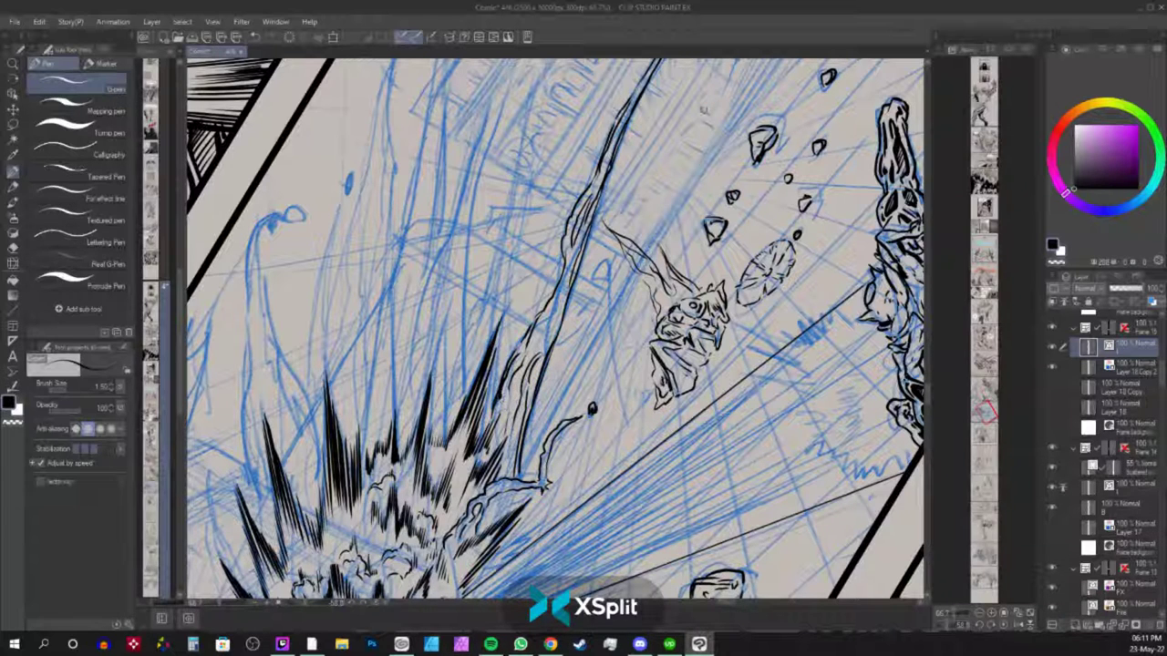
{"action": "left_click_drag", "start_coordinate": [703, 110], "coordinate": [554, 419]}
{"action": "mouse_move", "coordinate": [553, 264]}
{"action": "left_mouse_down"}
{"action": "mouse_move", "coordinate": [576, 234]}
{"action": "mouse_move", "coordinate": [697, 143]}
{"action": "left_mouse_up"}
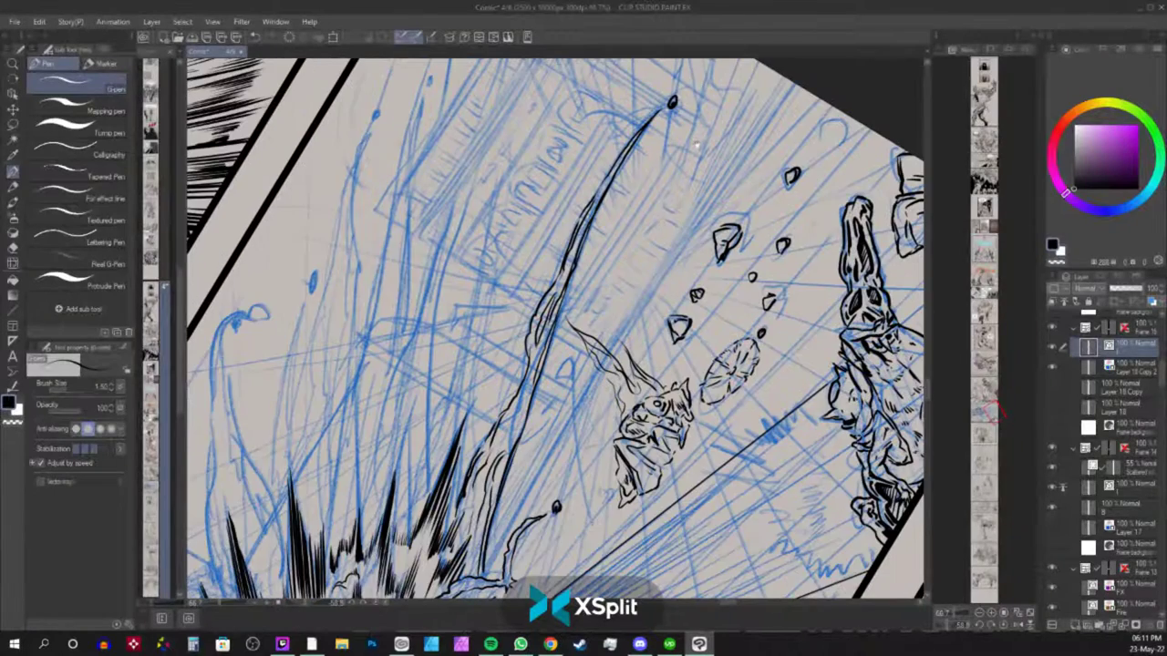
Ink the bumpy outer edge of a new smoke trail rising from the spikes on the explosion's upper left side.
{"action": "mouse_move", "coordinate": [545, 473]}
{"action": "left_mouse_down"}
{"action": "mouse_move", "coordinate": [630, 367]}
{"action": "mouse_move", "coordinate": [658, 237]}
{"action": "left_mouse_up"}
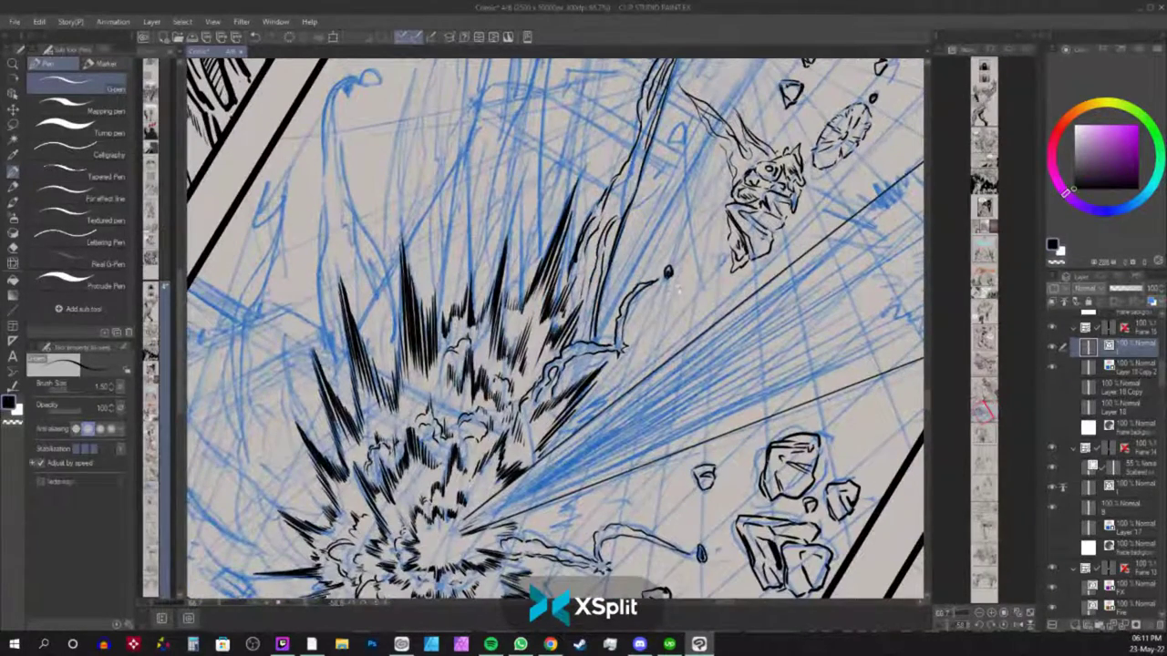
{"action": "left_click_drag", "start_coordinate": [614, 359], "coordinate": [625, 345]}
{"action": "left_click_drag", "start_coordinate": [680, 224], "coordinate": [708, 100]}
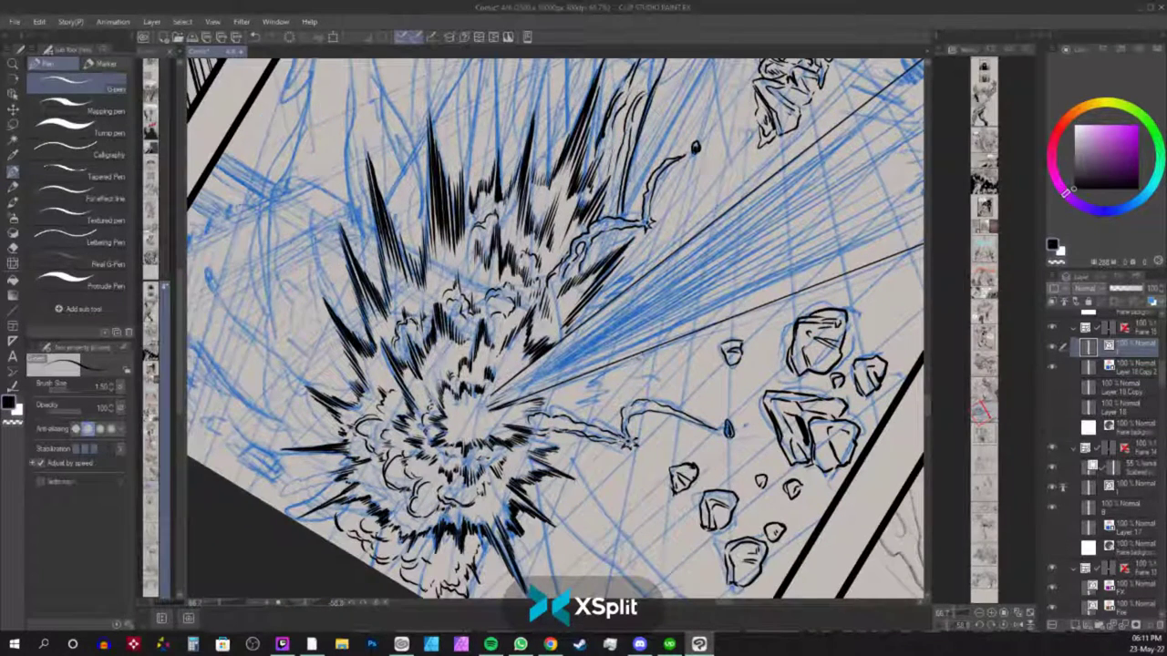
{"action": "left_click_drag", "start_coordinate": [603, 421], "coordinate": [562, 443]}
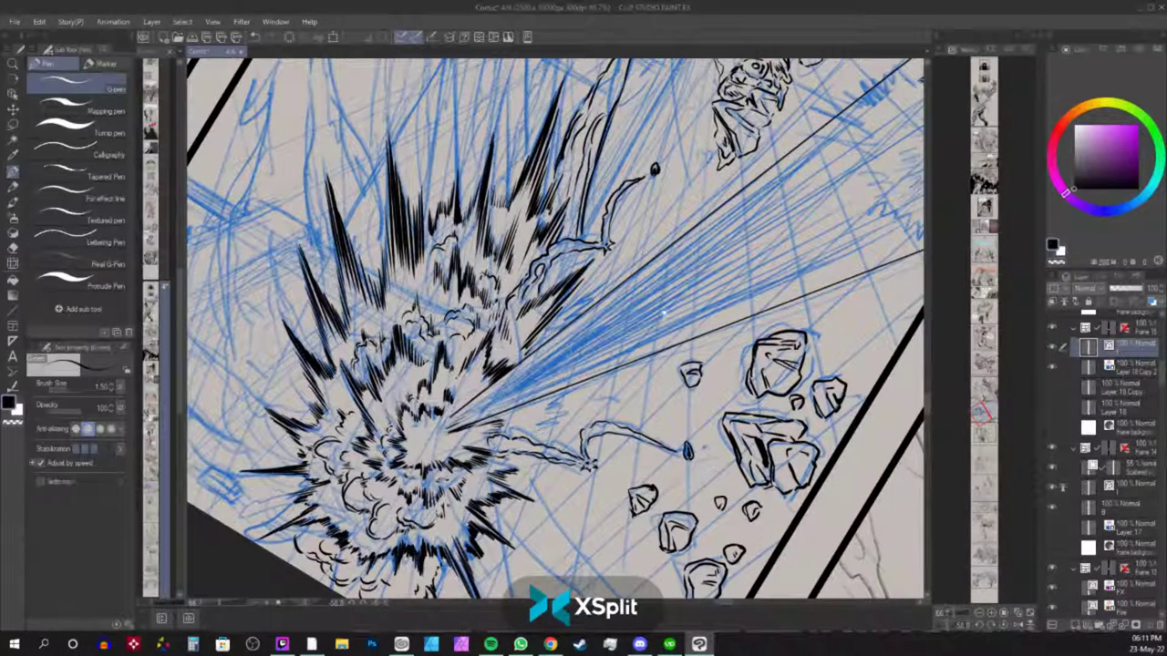
{"action": "left_click_drag", "start_coordinate": [664, 312], "coordinate": [749, 432]}
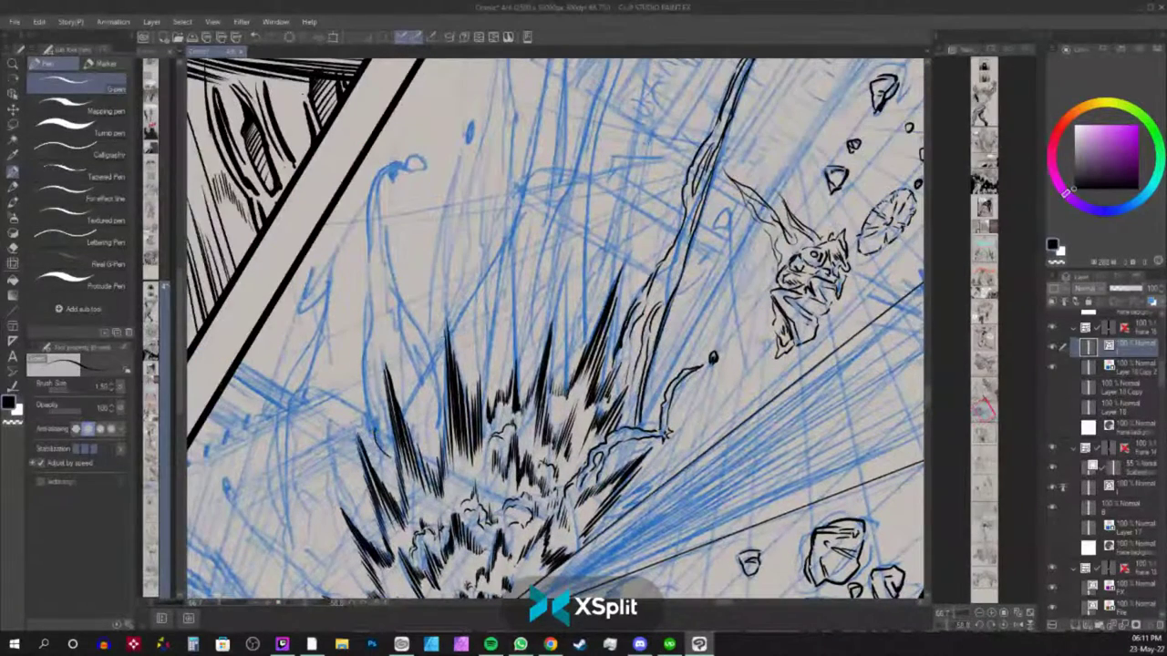
{"action": "left_click_drag", "start_coordinate": [366, 398], "coordinate": [376, 425]}
{"action": "left_click_drag", "start_coordinate": [361, 359], "coordinate": [372, 389]}
{"action": "left_click_drag", "start_coordinate": [367, 431], "coordinate": [388, 458]}
{"action": "mouse_move", "coordinate": [354, 372]}
{"action": "left_mouse_down"}
{"action": "mouse_move", "coordinate": [362, 401]}
{"action": "mouse_move", "coordinate": [365, 259]}
{"action": "left_mouse_up"}
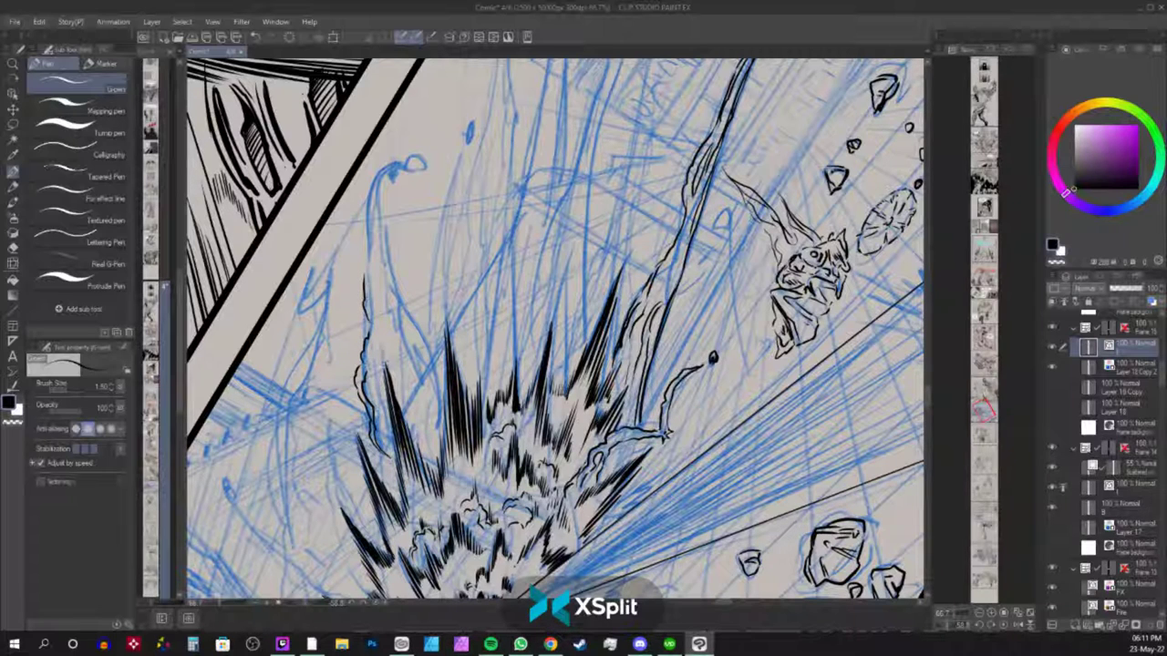
Complete the left smoke trail with a hooked tip, an inner edge, forked wisps at its base and bumpy curls along its outer side.
{"action": "left_click_drag", "start_coordinate": [409, 421], "coordinate": [376, 179]}
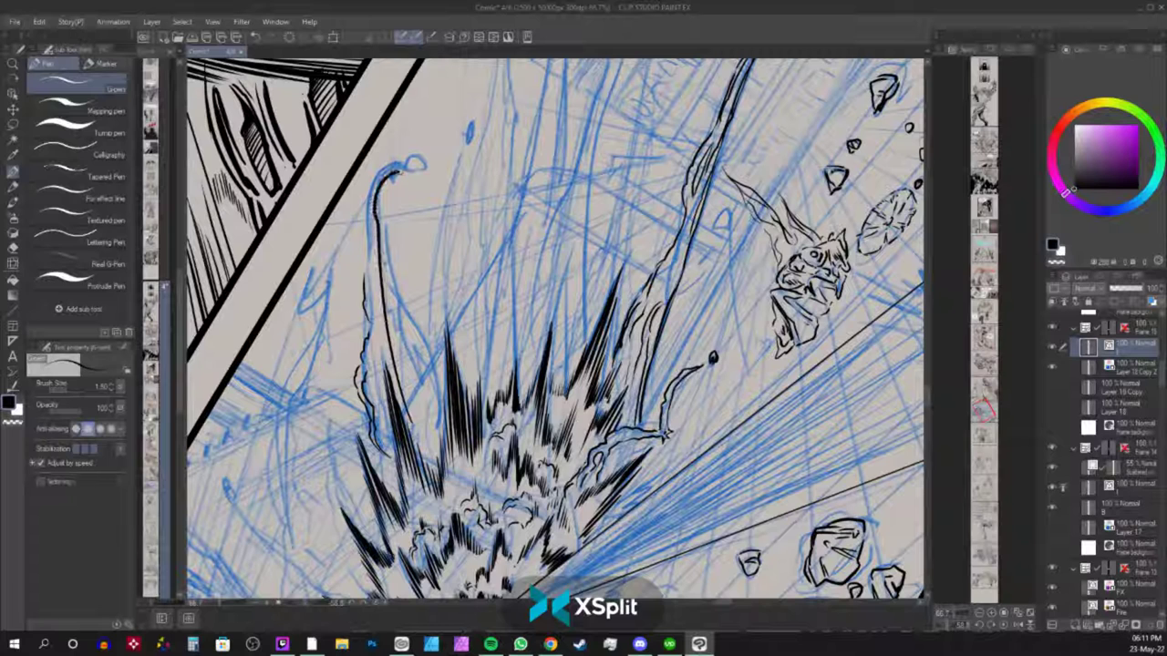
{"action": "key", "text": "ctrl+z"}
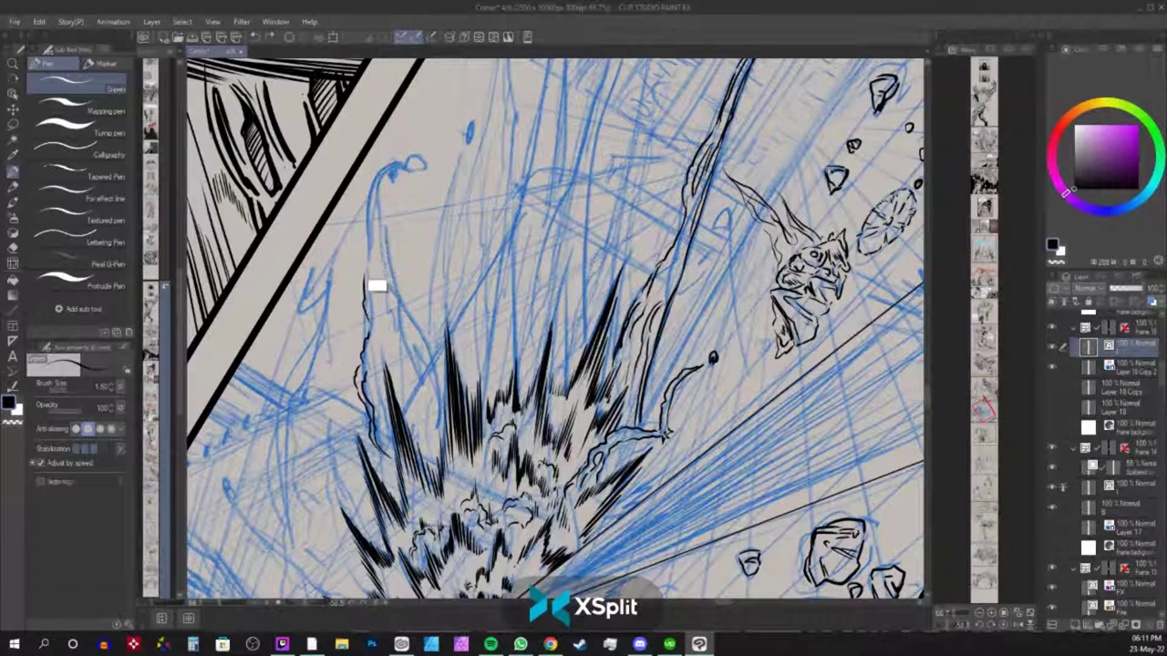
{"action": "mouse_move", "coordinate": [368, 341]}
{"action": "left_mouse_down"}
{"action": "mouse_move", "coordinate": [363, 220]}
{"action": "mouse_move", "coordinate": [383, 162]}
{"action": "mouse_move", "coordinate": [397, 156]}
{"action": "mouse_move", "coordinate": [407, 163]}
{"action": "mouse_move", "coordinate": [375, 227]}
{"action": "mouse_move", "coordinate": [388, 279]}
{"action": "mouse_move", "coordinate": [388, 232]}
{"action": "mouse_move", "coordinate": [389, 331]}
{"action": "mouse_move", "coordinate": [410, 370]}
{"action": "left_mouse_up"}
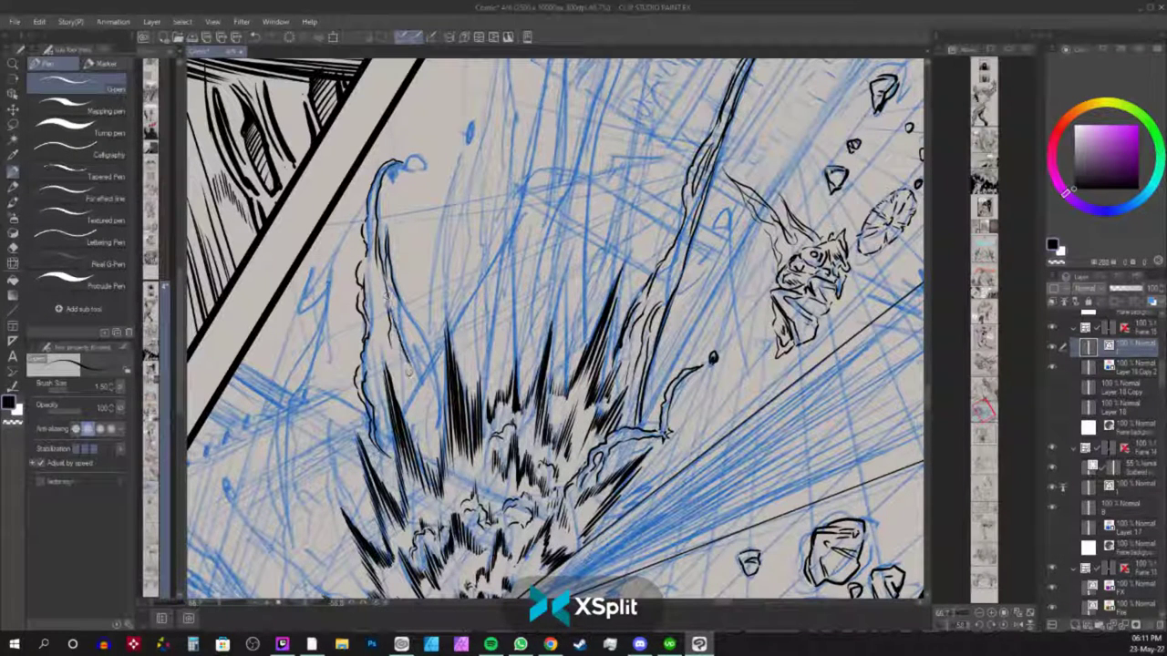
{"action": "mouse_move", "coordinate": [388, 304]}
{"action": "left_mouse_down"}
{"action": "mouse_move", "coordinate": [408, 363]}
{"action": "mouse_move", "coordinate": [401, 302]}
{"action": "mouse_move", "coordinate": [418, 290]}
{"action": "mouse_move", "coordinate": [441, 383]}
{"action": "mouse_move", "coordinate": [430, 347]}
{"action": "mouse_move", "coordinate": [410, 420]}
{"action": "mouse_move", "coordinate": [421, 388]}
{"action": "mouse_move", "coordinate": [436, 421]}
{"action": "left_mouse_up"}
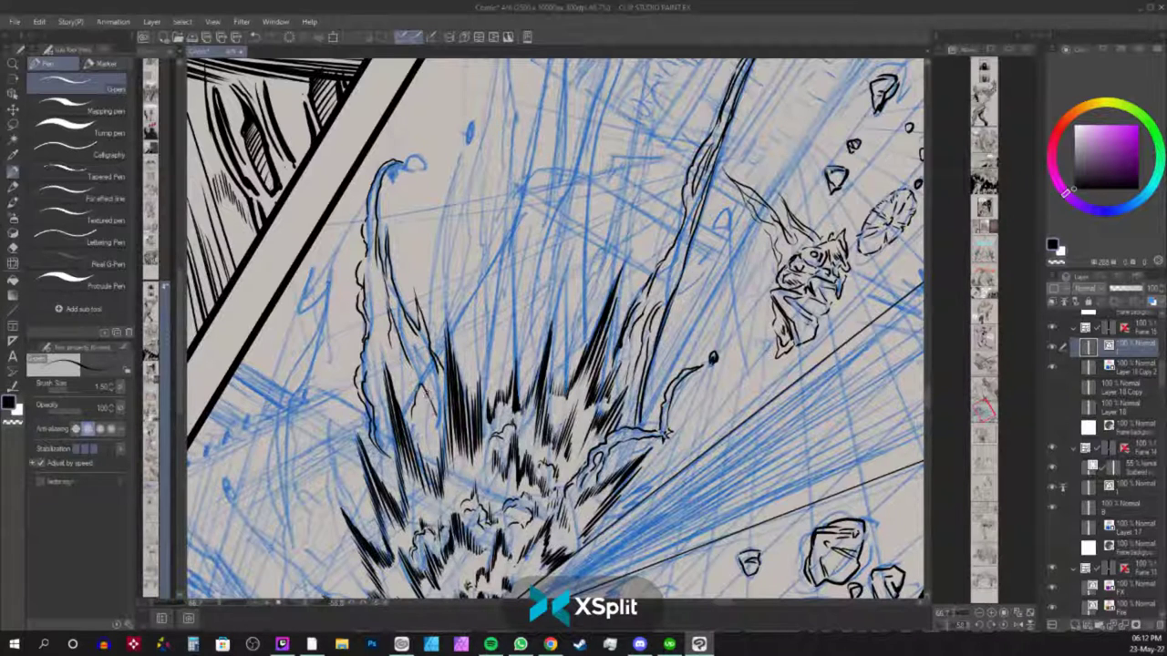
{"action": "mouse_move", "coordinate": [429, 381]}
{"action": "left_mouse_down"}
{"action": "mouse_move", "coordinate": [416, 401]}
{"action": "mouse_move", "coordinate": [394, 365]}
{"action": "mouse_move", "coordinate": [401, 388]}
{"action": "mouse_move", "coordinate": [377, 390]}
{"action": "mouse_move", "coordinate": [397, 488]}
{"action": "mouse_move", "coordinate": [385, 480]}
{"action": "left_mouse_up"}
{"action": "scroll", "coordinate": [375, 414], "scroll_direction": "up", "scroll_amount": 1}
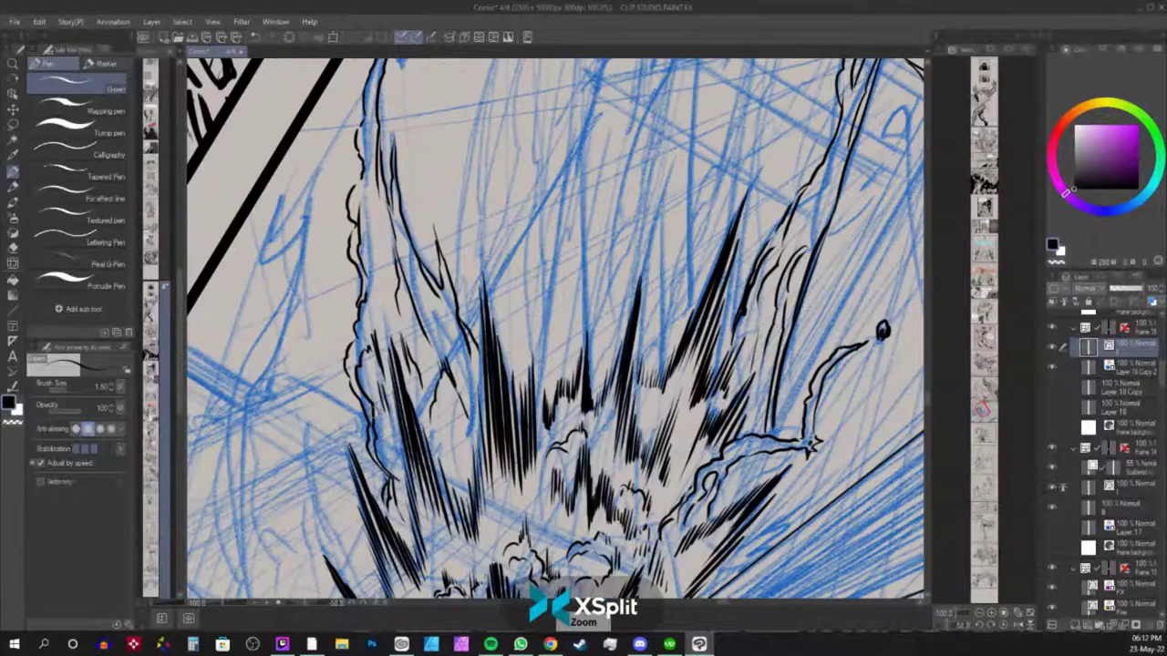
{"action": "mouse_move", "coordinate": [565, 182]}
{"action": "left_mouse_down"}
{"action": "mouse_move", "coordinate": [609, 284]}
{"action": "mouse_move", "coordinate": [645, 412]}
{"action": "left_mouse_up"}
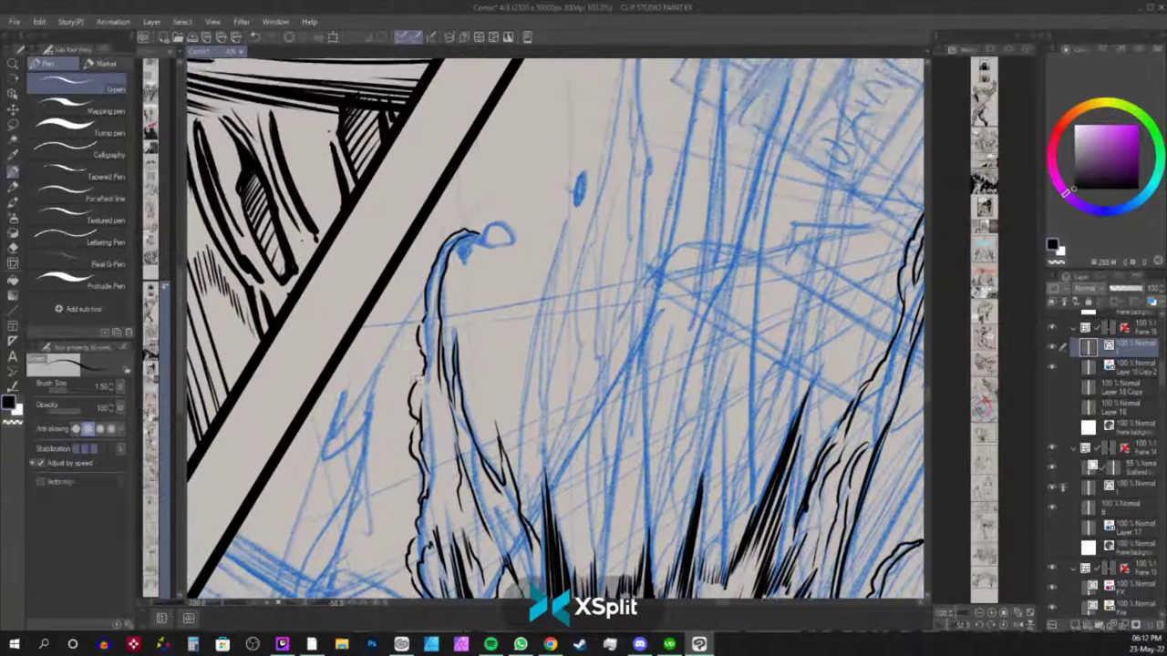
{"action": "left_click_drag", "start_coordinate": [427, 365], "coordinate": [418, 383]}
{"action": "mouse_move", "coordinate": [469, 233]}
{"action": "left_mouse_down"}
{"action": "mouse_move", "coordinate": [499, 226]}
{"action": "mouse_move", "coordinate": [511, 244]}
{"action": "mouse_move", "coordinate": [512, 232]}
{"action": "mouse_move", "coordinate": [502, 244]}
{"action": "left_mouse_up"}
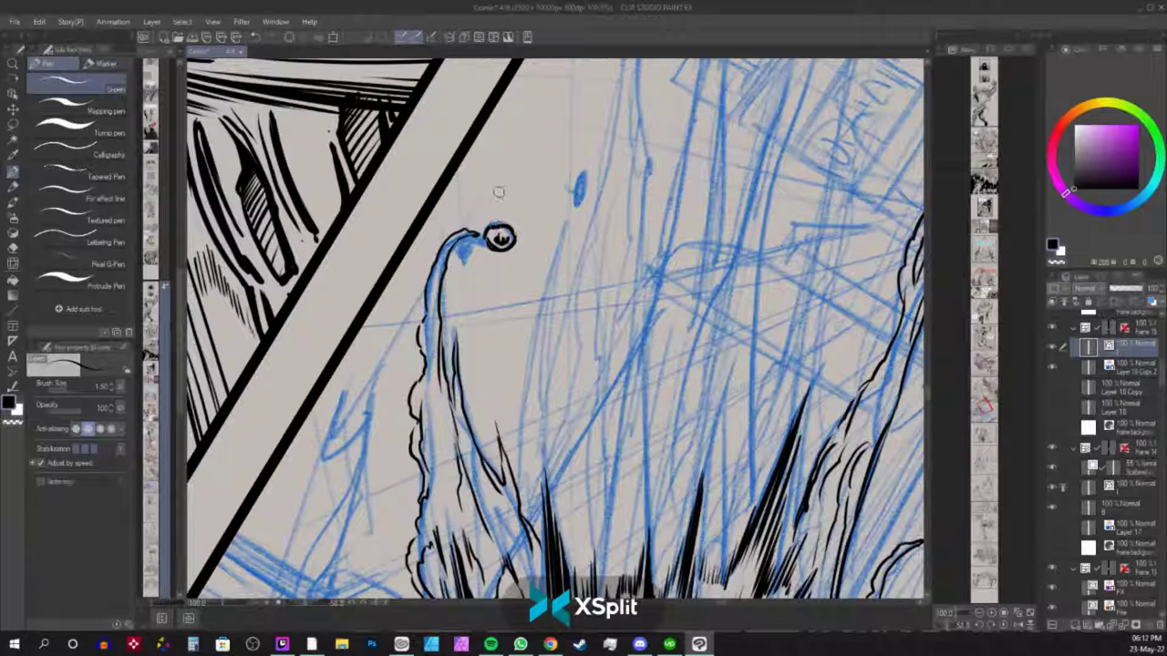
{"action": "key", "text": "m"}
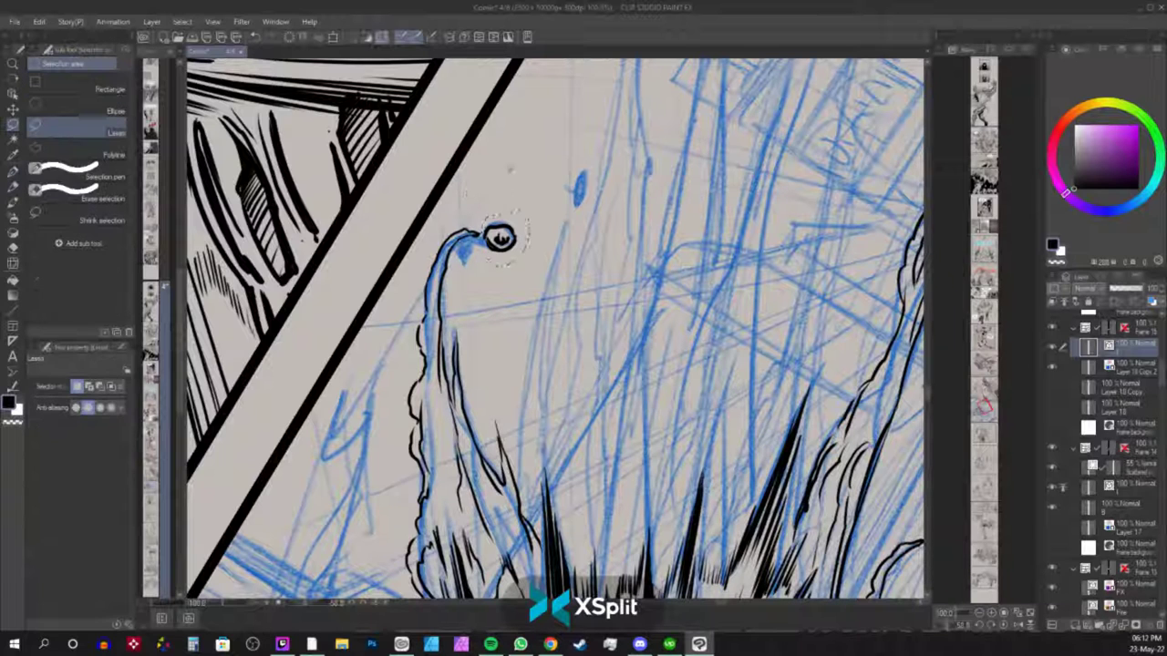
{"action": "key", "text": "p"}
{"action": "key", "text": "Delete"}
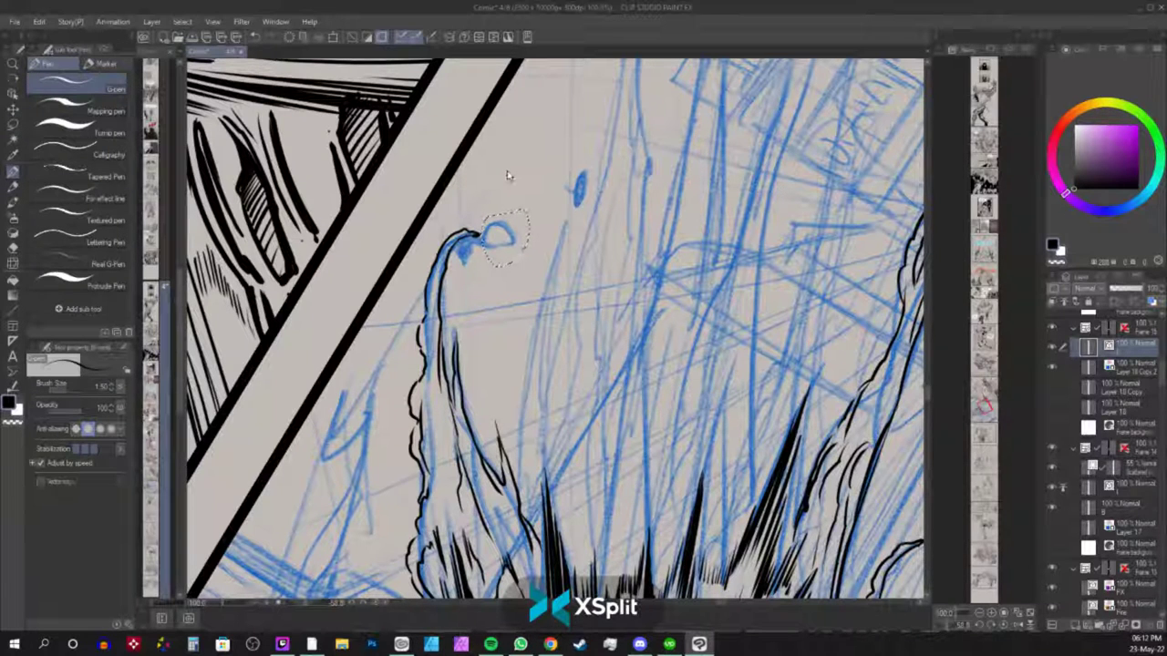
{"action": "key", "text": "ctrl+d"}
{"action": "key", "text": "b"}
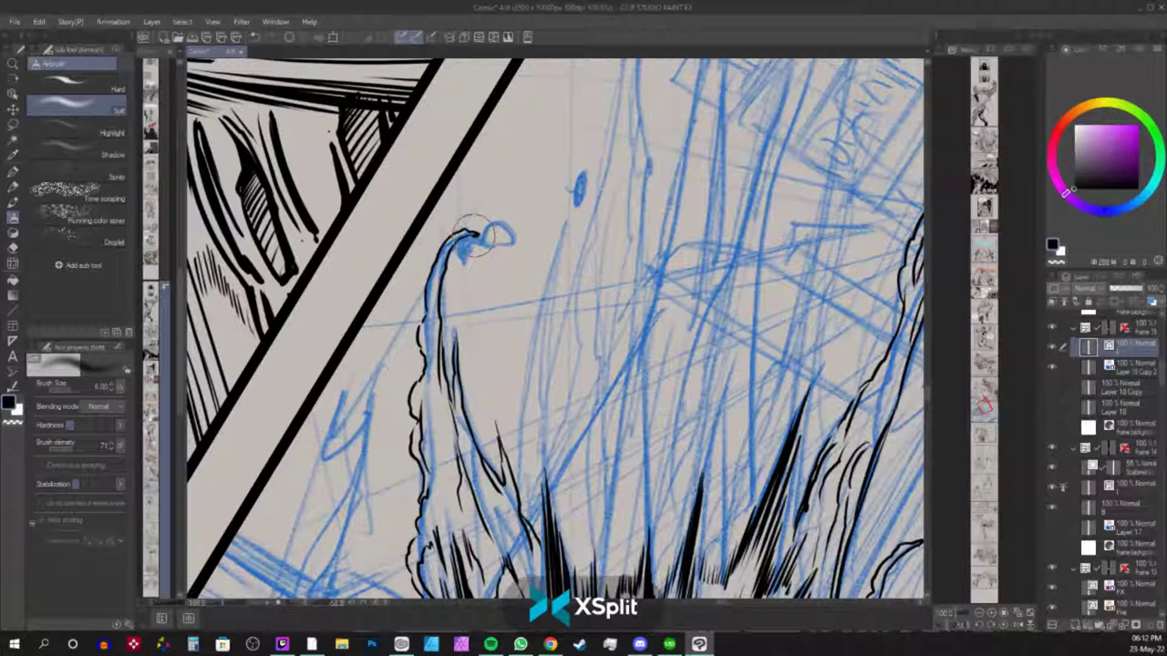
Ink a small irregular rock with inner detail lines at the hooked tip of the left smoke trail.
{"action": "key", "text": "p"}
{"action": "mouse_move", "coordinate": [493, 222]}
{"action": "left_mouse_down"}
{"action": "mouse_move", "coordinate": [529, 235]}
{"action": "mouse_move", "coordinate": [525, 255]}
{"action": "left_mouse_up"}
{"action": "mouse_move", "coordinate": [484, 238]}
{"action": "left_mouse_down"}
{"action": "mouse_move", "coordinate": [507, 251]}
{"action": "mouse_move", "coordinate": [499, 242]}
{"action": "mouse_move", "coordinate": [521, 243]}
{"action": "mouse_move", "coordinate": [492, 246]}
{"action": "mouse_move", "coordinate": [515, 228]}
{"action": "mouse_move", "coordinate": [518, 246]}
{"action": "mouse_move", "coordinate": [519, 232]}
{"action": "left_mouse_up"}
{"action": "scroll", "coordinate": [504, 215], "scroll_direction": "down", "scroll_amount": 5}
{"action": "key", "text": "-"}
{"action": "key", "text": "-"}
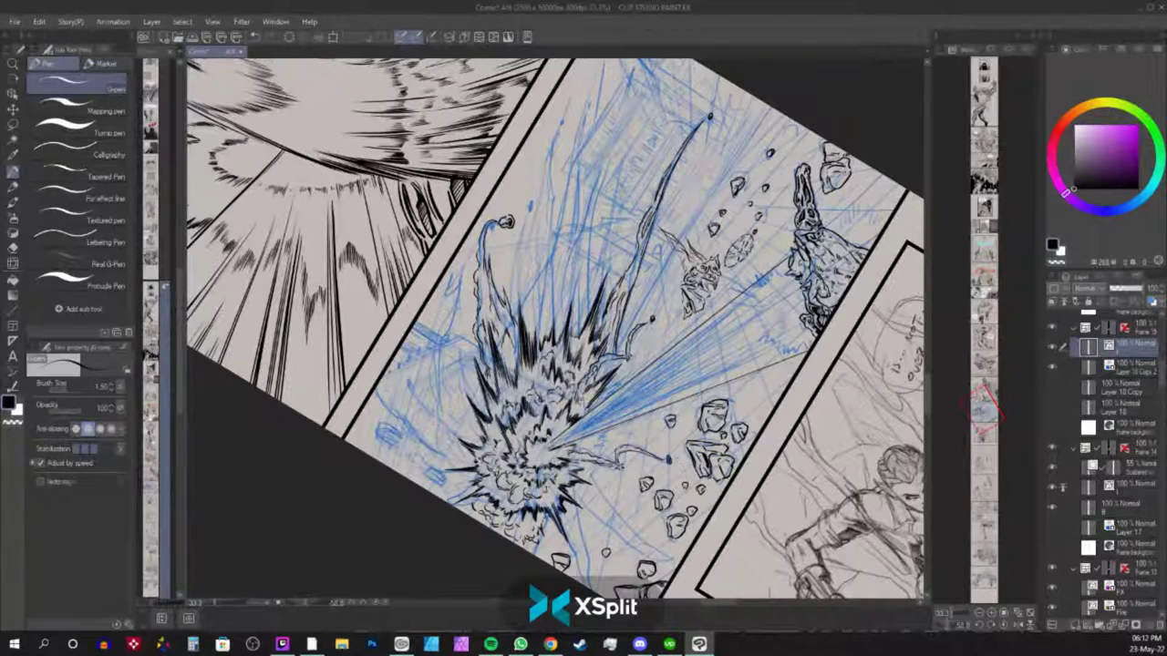
Ink a narrow tapering wisp rising above the explosion between the left hooked trail and the long right trail.
{"action": "scroll", "coordinate": [700, 281], "scroll_direction": "up", "scroll_amount": 3}
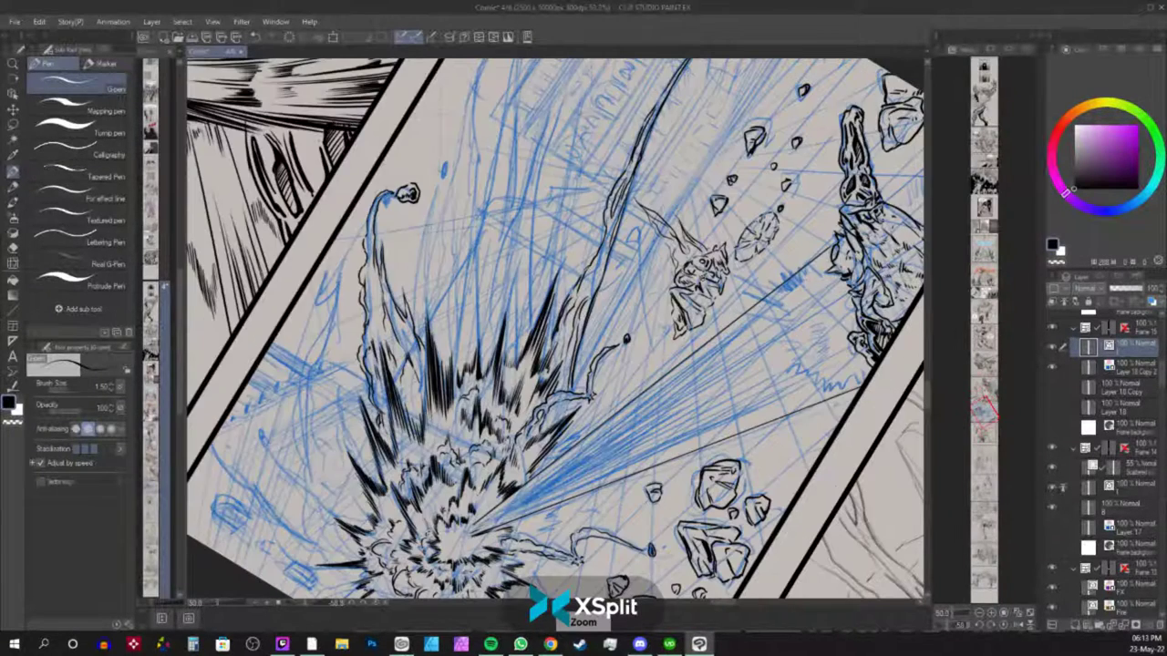
{"action": "mouse_move", "coordinate": [573, 188]}
{"action": "left_mouse_down"}
{"action": "mouse_move", "coordinate": [560, 246]}
{"action": "mouse_move", "coordinate": [494, 358]}
{"action": "mouse_move", "coordinate": [525, 526]}
{"action": "mouse_move", "coordinate": [521, 567]}
{"action": "mouse_move", "coordinate": [535, 550]}
{"action": "left_mouse_up"}
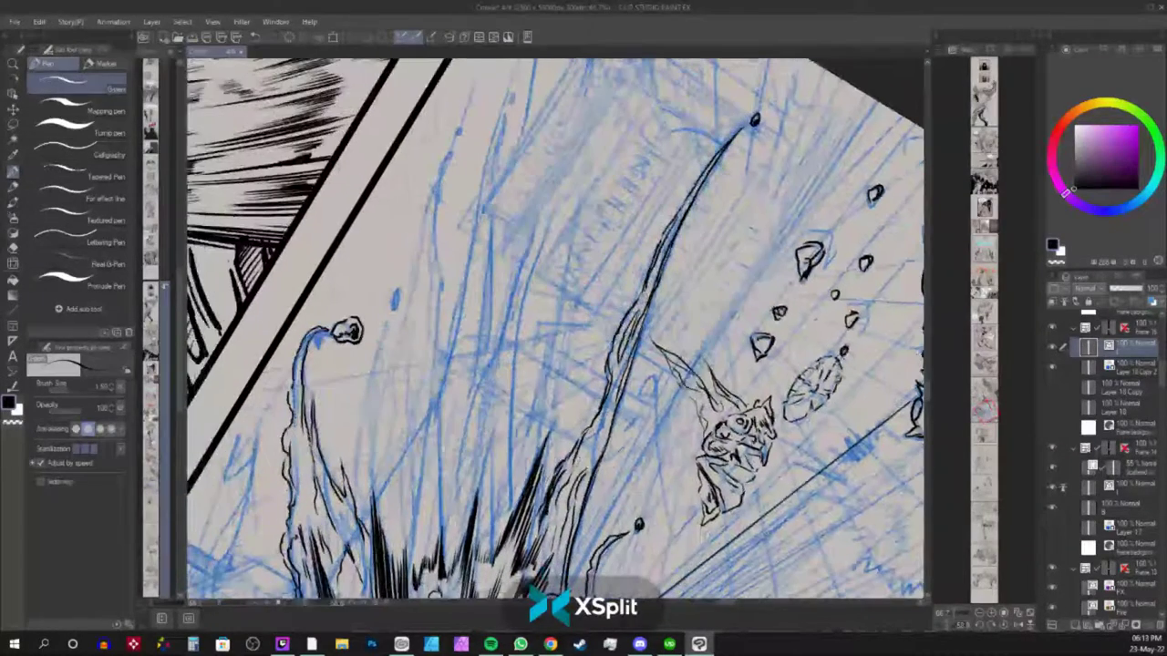
{"action": "mouse_move", "coordinate": [415, 506]}
{"action": "left_mouse_down"}
{"action": "mouse_move", "coordinate": [434, 381]}
{"action": "mouse_move", "coordinate": [434, 437]}
{"action": "left_mouse_up"}
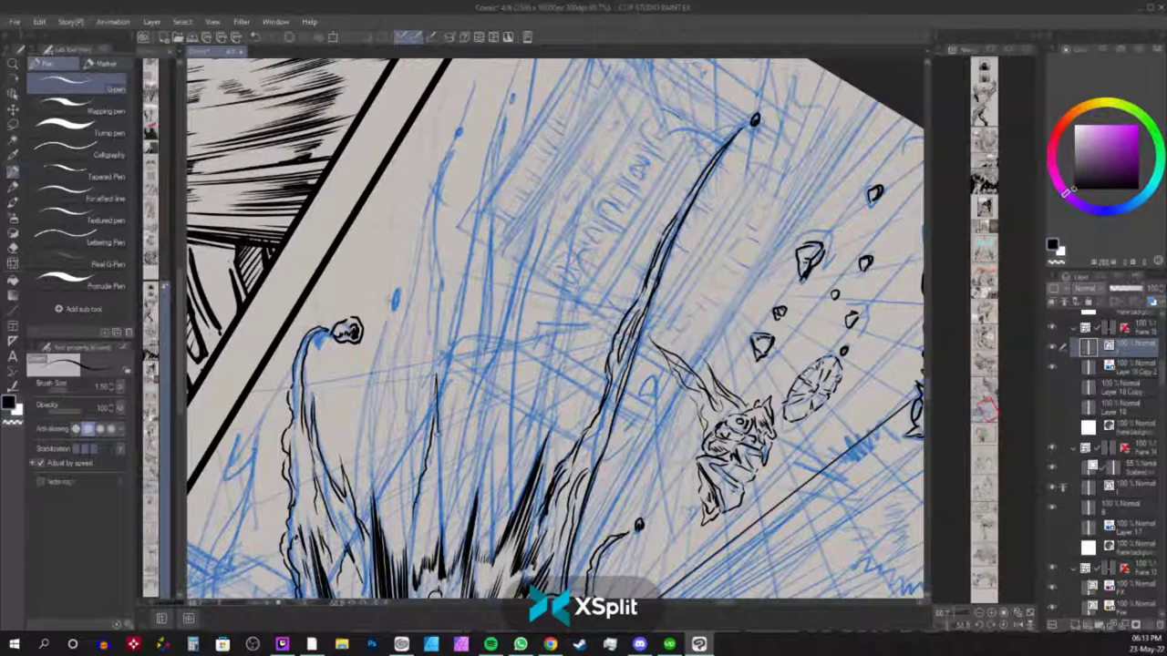
{"action": "mouse_move", "coordinate": [434, 398]}
{"action": "left_mouse_down"}
{"action": "mouse_move", "coordinate": [406, 520]}
{"action": "mouse_move", "coordinate": [415, 533]}
{"action": "left_mouse_up"}
Ink a second long, wavy smoke trail to the left of the first one, with forked inner strokes and a small debris dot at its tip.
{"action": "mouse_move", "coordinate": [437, 475]}
{"action": "left_mouse_down"}
{"action": "mouse_move", "coordinate": [458, 510]}
{"action": "mouse_move", "coordinate": [512, 339]}
{"action": "mouse_move", "coordinate": [497, 432]}
{"action": "left_mouse_up"}
{"action": "mouse_move", "coordinate": [505, 374]}
{"action": "left_mouse_down"}
{"action": "mouse_move", "coordinate": [483, 443]}
{"action": "mouse_move", "coordinate": [443, 496]}
{"action": "left_mouse_up"}
{"action": "mouse_move", "coordinate": [503, 421]}
{"action": "left_mouse_down"}
{"action": "mouse_move", "coordinate": [497, 463]}
{"action": "mouse_move", "coordinate": [538, 382]}
{"action": "left_mouse_up"}
{"action": "left_click_drag", "start_coordinate": [530, 308], "coordinate": [522, 395]}
{"action": "mouse_move", "coordinate": [466, 477]}
{"action": "left_mouse_down"}
{"action": "mouse_move", "coordinate": [576, 186]}
{"action": "mouse_move", "coordinate": [529, 317]}
{"action": "mouse_move", "coordinate": [516, 436]}
{"action": "left_mouse_up"}
{"action": "left_click_drag", "start_coordinate": [528, 332], "coordinate": [518, 469]}
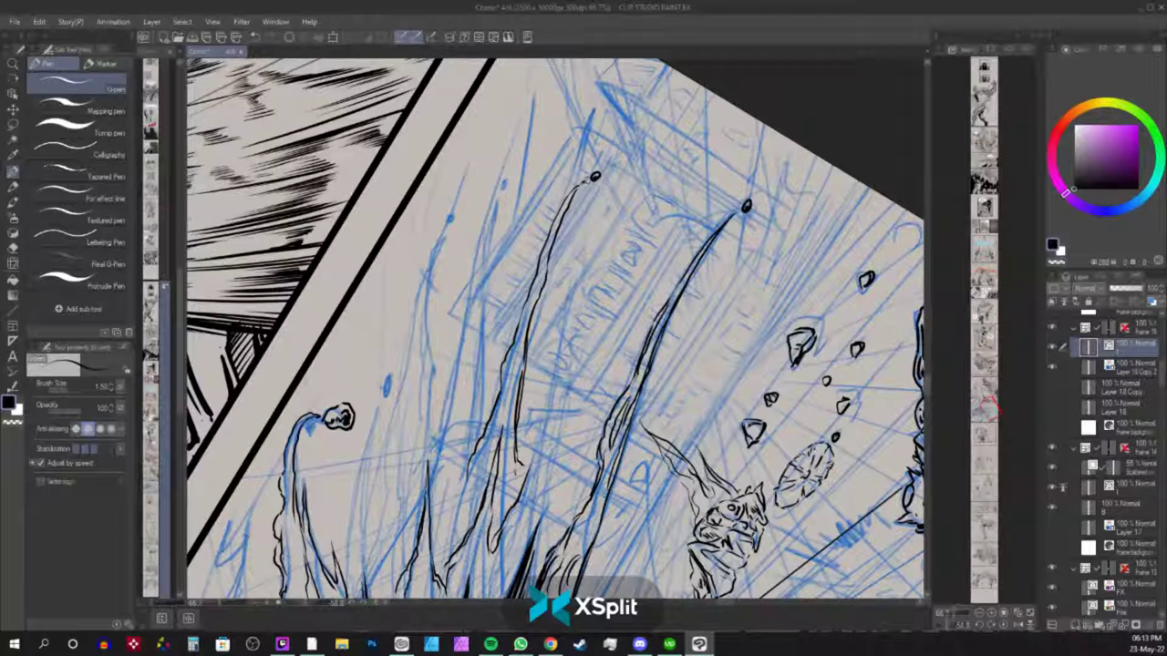
{"action": "left_click_drag", "start_coordinate": [584, 182], "coordinate": [563, 209]}
Ink a shorter tapering smoke trail with a debris dot at its tip between the two long trails.
{"action": "scroll", "coordinate": [554, 221], "scroll_direction": "down", "scroll_amount": 3}
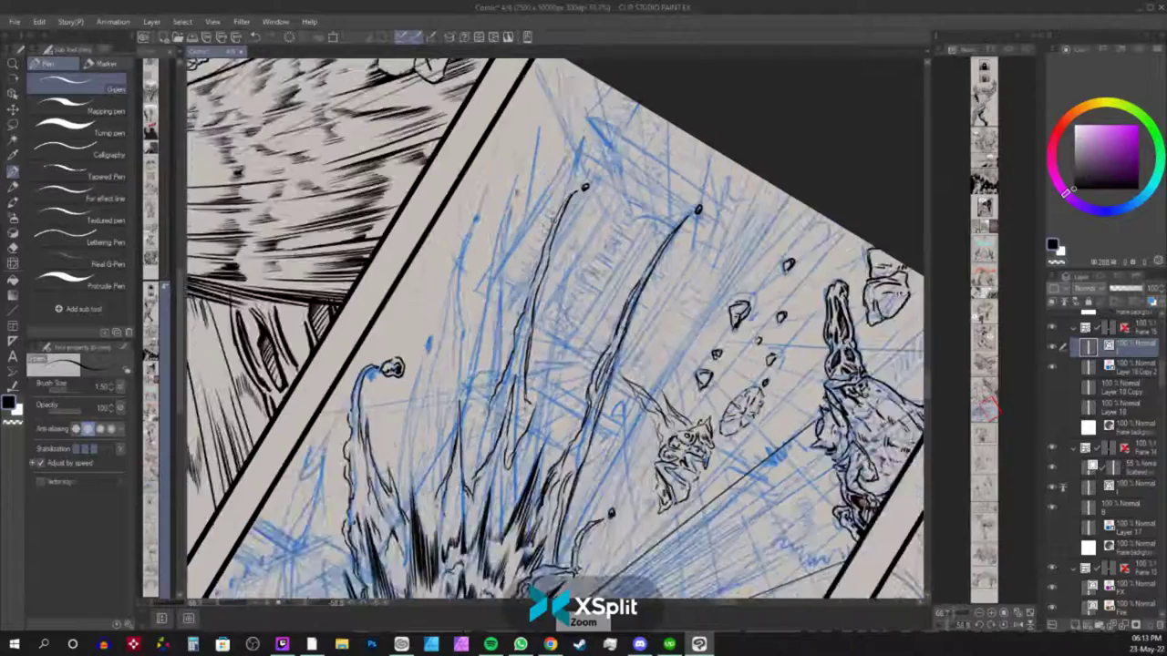
{"action": "scroll", "coordinate": [553, 220], "scroll_direction": "up", "scroll_amount": 3}
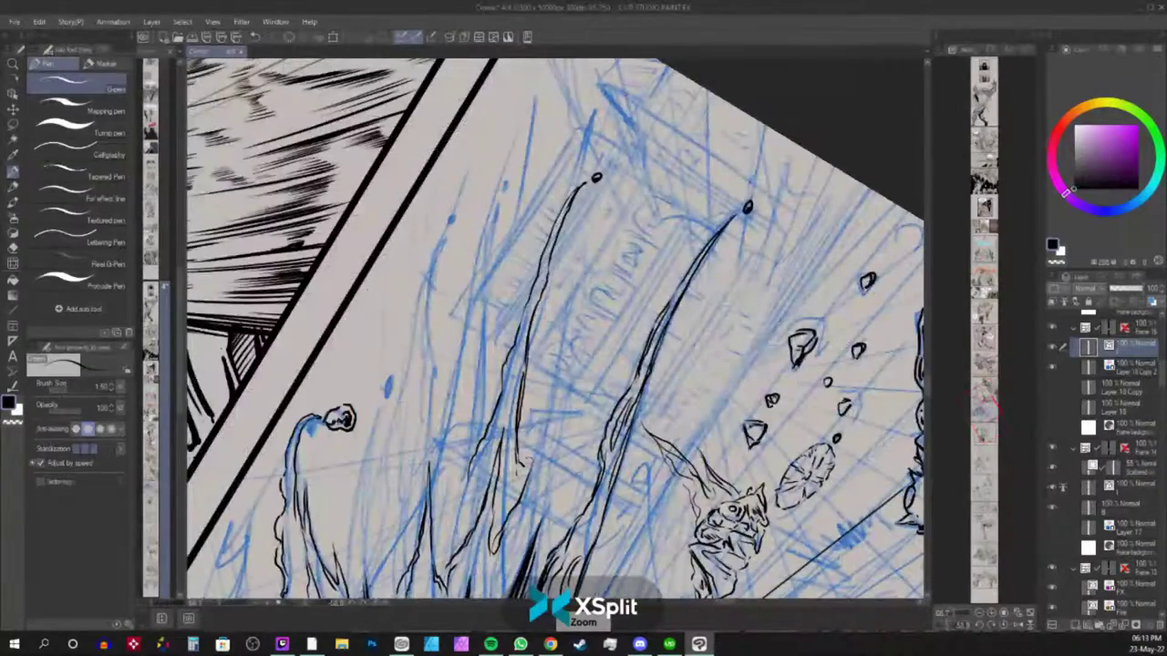
{"action": "left_click_drag", "start_coordinate": [520, 496], "coordinate": [561, 366]}
{"action": "mouse_move", "coordinate": [525, 455]}
{"action": "left_mouse_down"}
{"action": "mouse_move", "coordinate": [573, 310]}
{"action": "mouse_move", "coordinate": [552, 419]}
{"action": "left_mouse_up"}
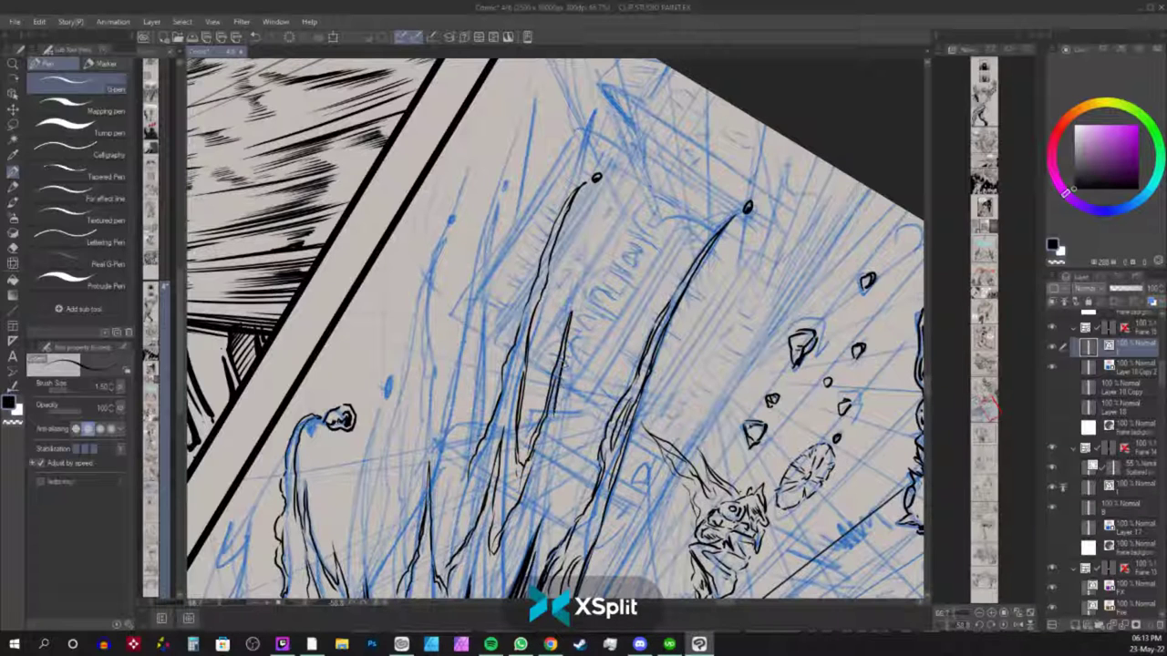
{"action": "left_click_drag", "start_coordinate": [565, 363], "coordinate": [548, 476]}
{"action": "scroll", "coordinate": [584, 260], "scroll_direction": "down", "scroll_amount": 3}
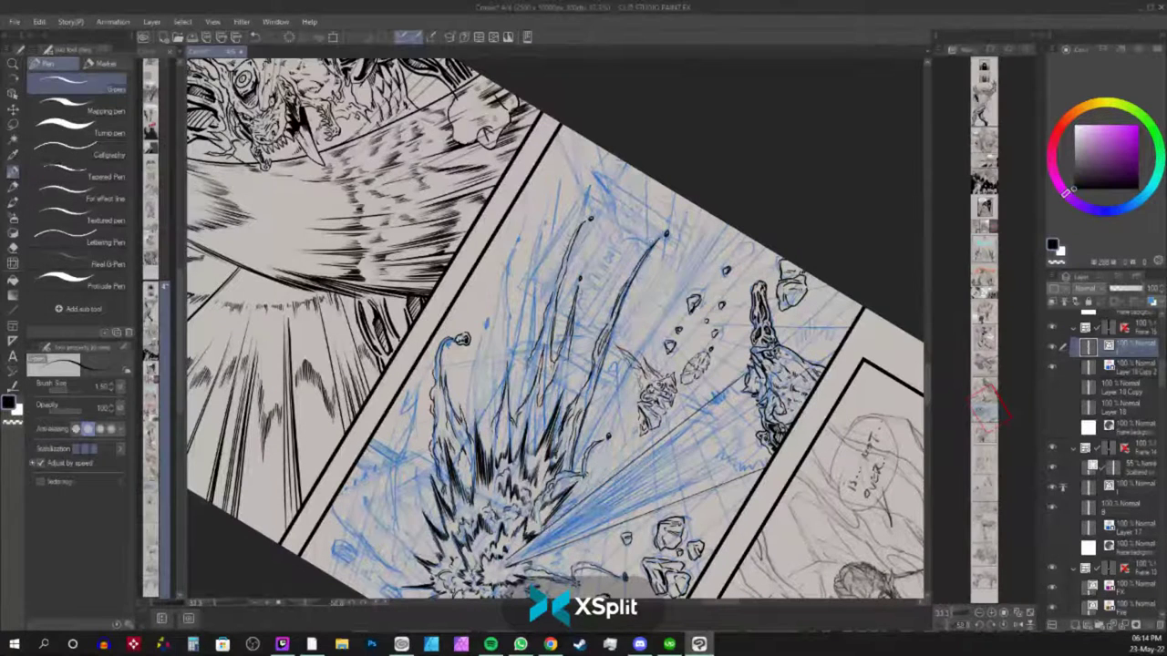
Ink another tall smoke trail left of the long ones with short strokes at its base, and add two debris dots near its top.
{"action": "scroll", "coordinate": [625, 245], "scroll_direction": "up", "scroll_amount": 2}
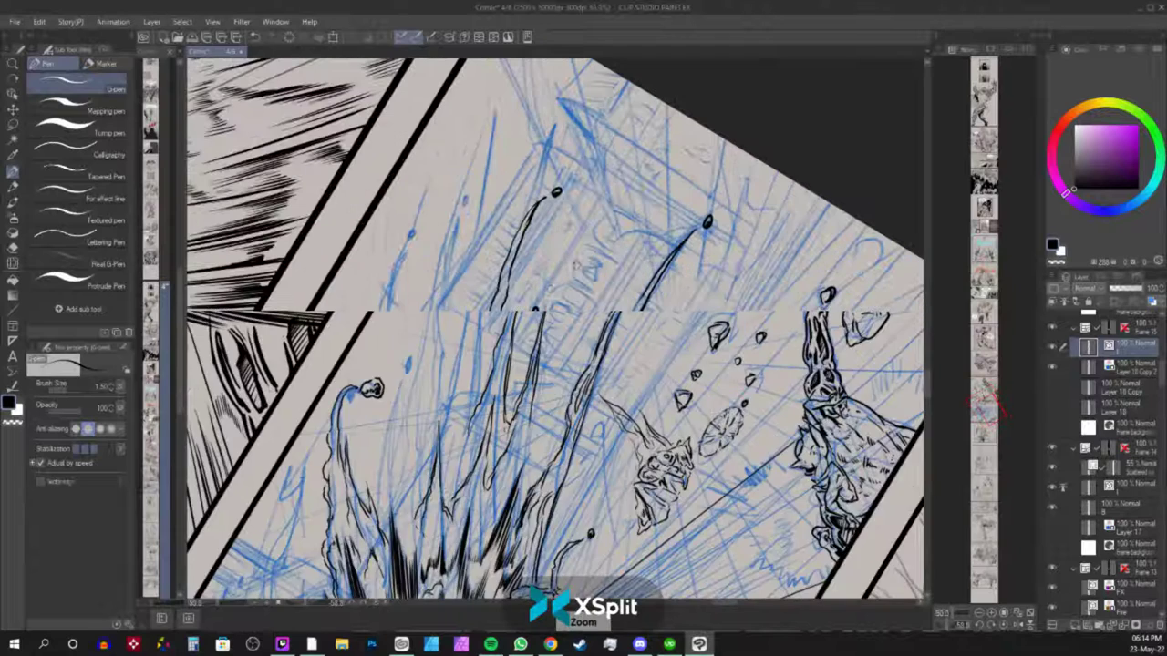
{"action": "mouse_move", "coordinate": [407, 435]}
{"action": "left_mouse_down"}
{"action": "mouse_move", "coordinate": [455, 234]}
{"action": "mouse_move", "coordinate": [435, 348]}
{"action": "left_mouse_up"}
{"action": "left_click_drag", "start_coordinate": [454, 257], "coordinate": [416, 461]}
{"action": "left_click_drag", "start_coordinate": [434, 414], "coordinate": [410, 461]}
{"action": "left_click_drag", "start_coordinate": [436, 378], "coordinate": [406, 551]}
{"action": "mouse_move", "coordinate": [436, 507]}
{"action": "left_mouse_down"}
{"action": "mouse_move", "coordinate": [425, 529]}
{"action": "mouse_move", "coordinate": [411, 520]}
{"action": "left_mouse_up"}
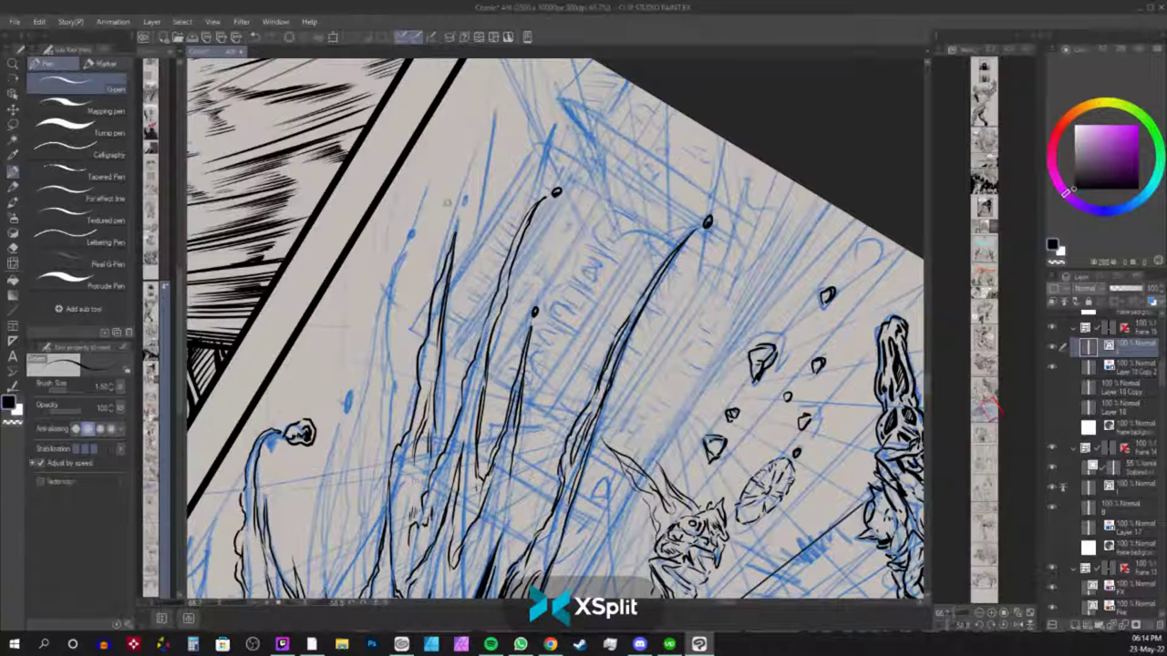
{"action": "mouse_move", "coordinate": [459, 216]}
{"action": "left_mouse_down"}
{"action": "mouse_move", "coordinate": [465, 202]}
{"action": "mouse_move", "coordinate": [460, 217]}
{"action": "mouse_move", "coordinate": [417, 232]}
{"action": "left_mouse_up"}
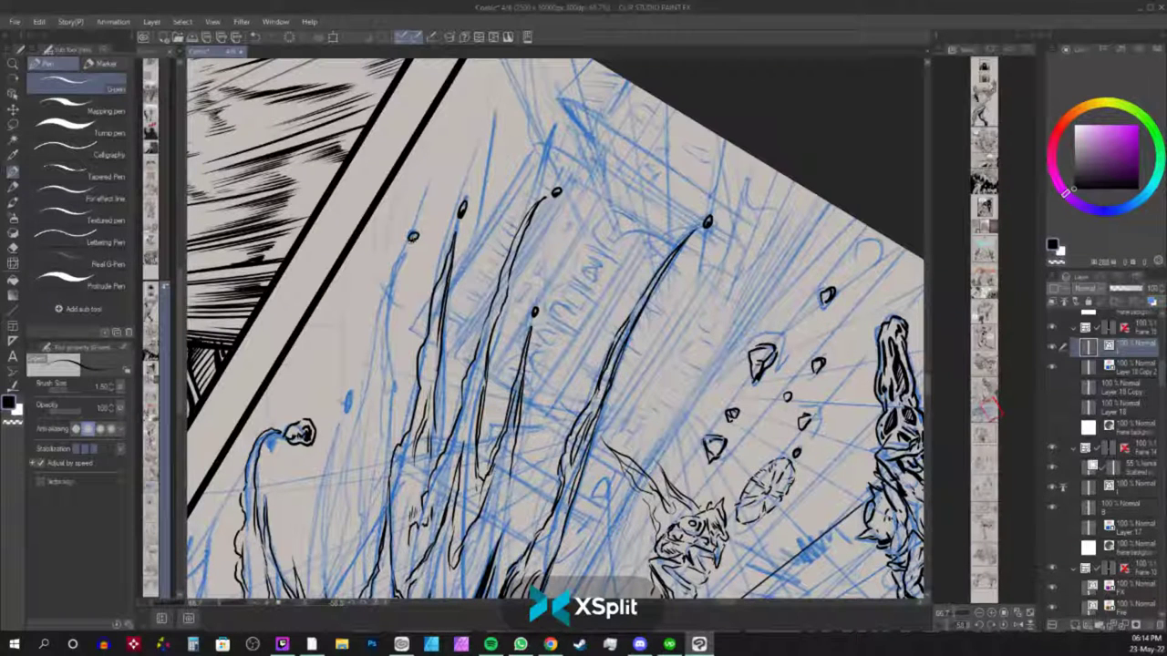
Ink a debris dot beside the hooked trail's tip and a pointed forked wisp between the bases of the long smoke trails.
{"action": "left_click_drag", "start_coordinate": [348, 411], "coordinate": [352, 390]}
{"action": "scroll", "coordinate": [351, 352], "scroll_direction": "down", "scroll_amount": 3}
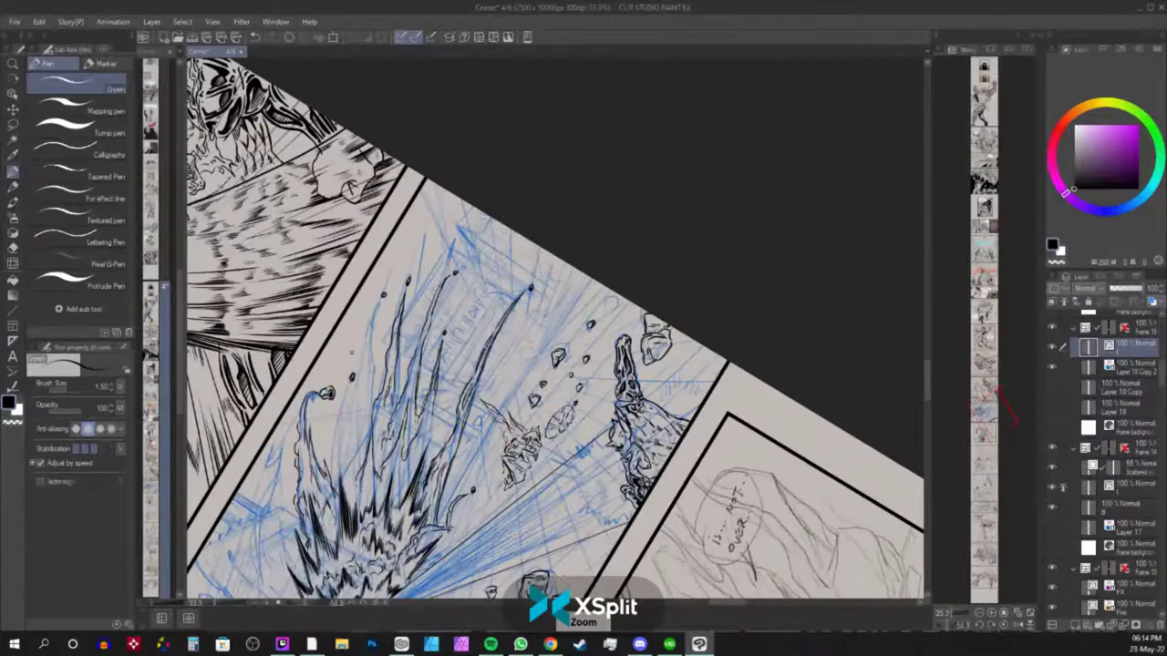
{"action": "scroll", "coordinate": [351, 352], "scroll_direction": "up", "scroll_amount": 3}
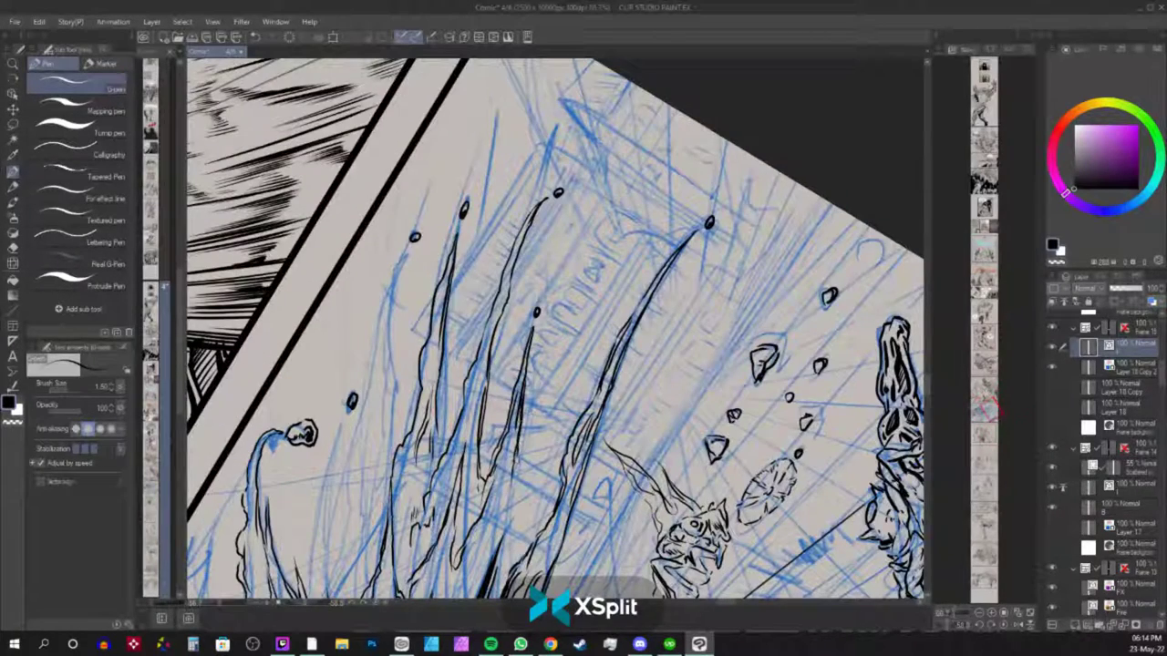
{"action": "mouse_move", "coordinate": [512, 453]}
{"action": "left_mouse_down"}
{"action": "mouse_move", "coordinate": [520, 501]}
{"action": "mouse_move", "coordinate": [532, 411]}
{"action": "mouse_move", "coordinate": [561, 354]}
{"action": "left_mouse_up"}
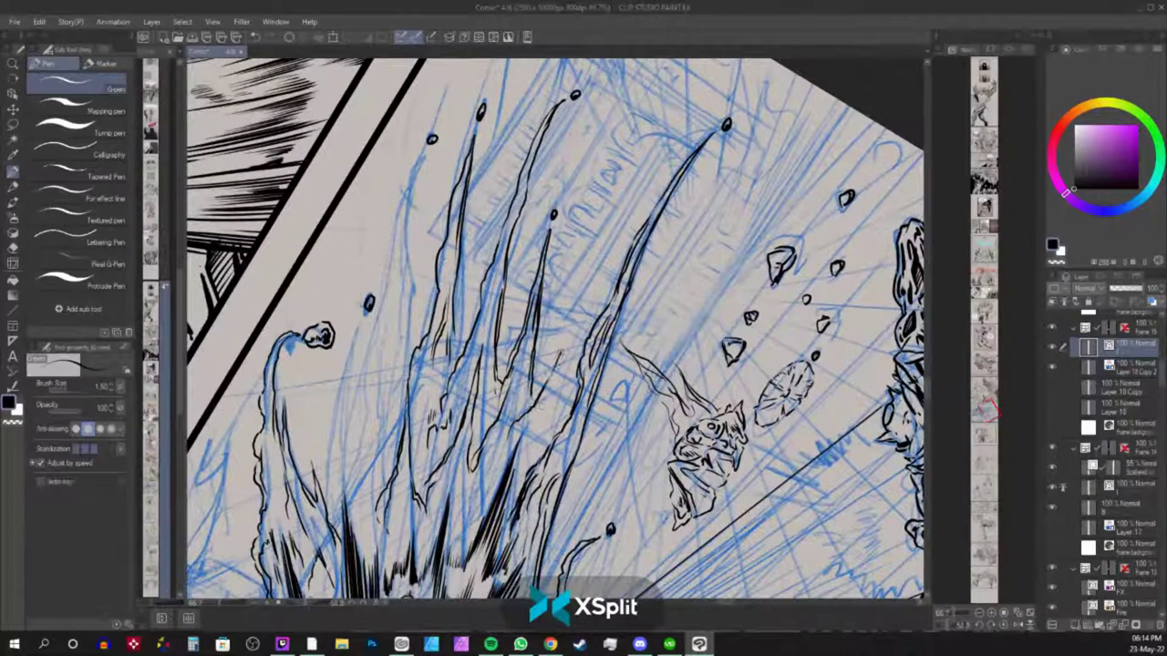
{"action": "left_click_drag", "start_coordinate": [543, 405], "coordinate": [537, 442]}
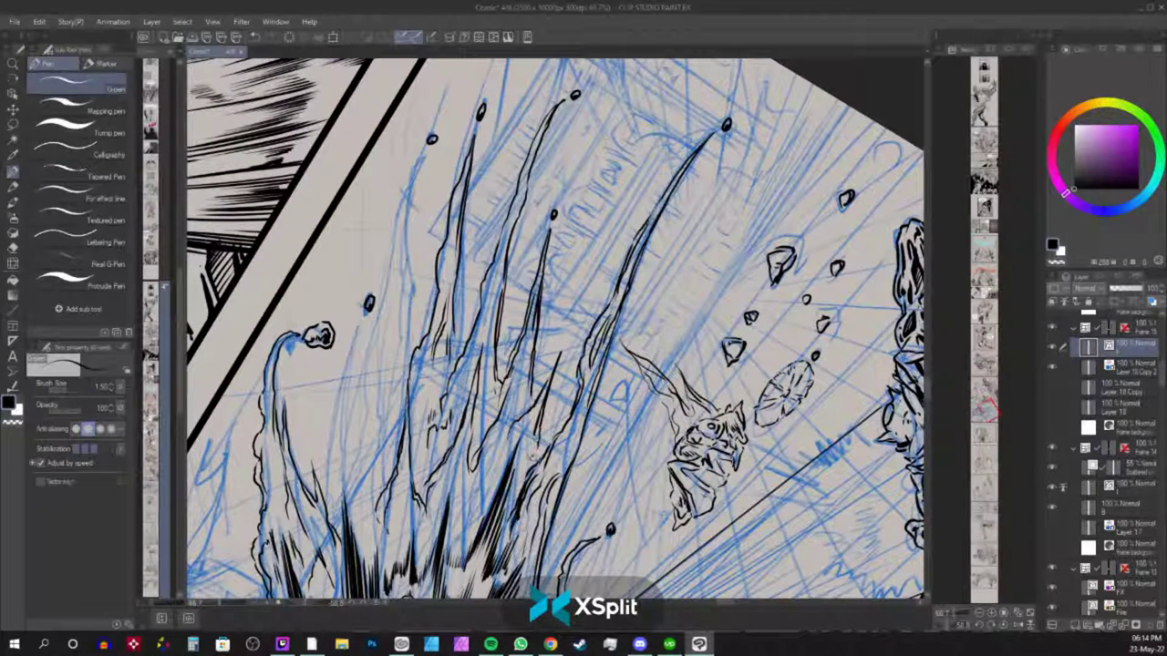
{"action": "mouse_move", "coordinate": [481, 483]}
{"action": "left_mouse_down"}
{"action": "mouse_move", "coordinate": [474, 498]}
{"action": "mouse_move", "coordinate": [467, 486]}
{"action": "mouse_move", "coordinate": [489, 461]}
{"action": "mouse_move", "coordinate": [490, 486]}
{"action": "left_mouse_up"}
{"action": "left_click_drag", "start_coordinate": [547, 424], "coordinate": [631, 238]}
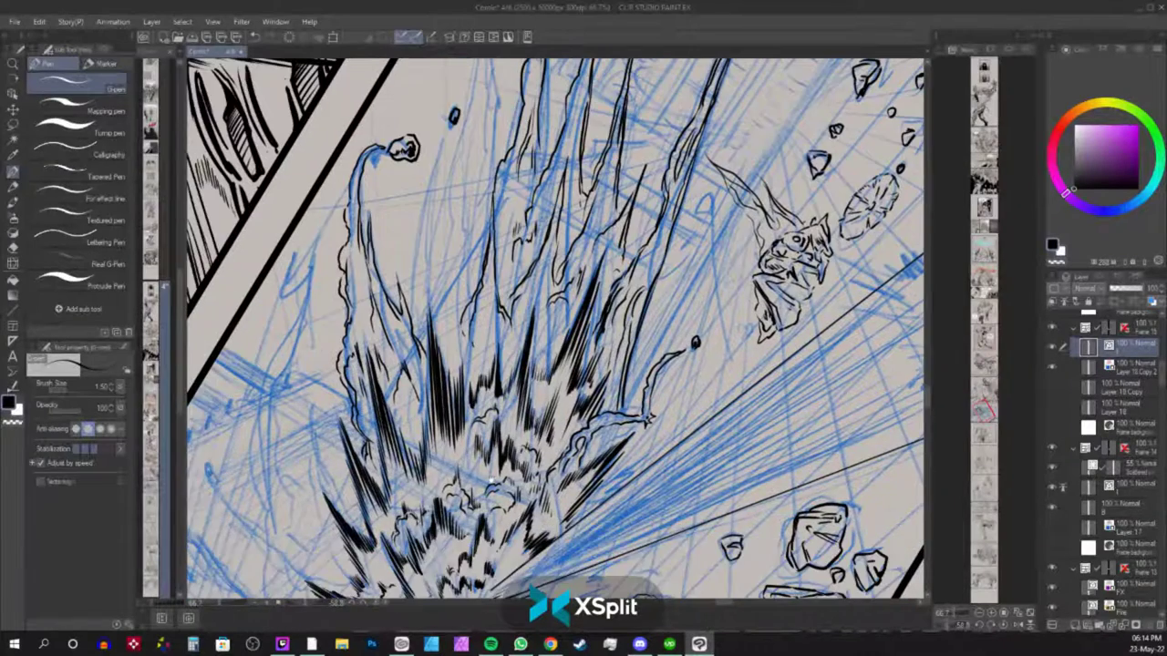
Fill the trail bases with small smoke curls and ink a tapering trail up to the debris dot beside the hooked trail.
{"action": "left_click_drag", "start_coordinate": [620, 279], "coordinate": [610, 374]}
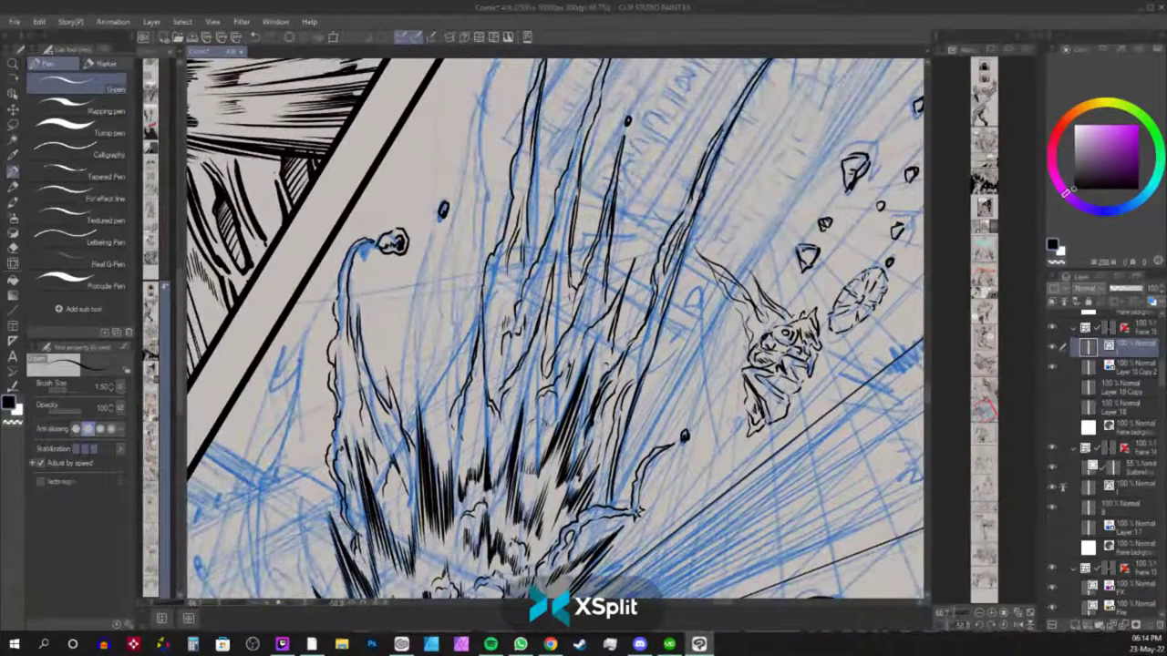
{"action": "mouse_move", "coordinate": [547, 421]}
{"action": "left_mouse_down"}
{"action": "mouse_move", "coordinate": [497, 443]}
{"action": "mouse_move", "coordinate": [512, 414]}
{"action": "left_mouse_up"}
{"action": "mouse_move", "coordinate": [462, 448]}
{"action": "left_mouse_down"}
{"action": "mouse_move", "coordinate": [478, 427]}
{"action": "mouse_move", "coordinate": [461, 442]}
{"action": "mouse_move", "coordinate": [447, 413]}
{"action": "mouse_move", "coordinate": [456, 434]}
{"action": "mouse_move", "coordinate": [418, 450]}
{"action": "mouse_move", "coordinate": [411, 396]}
{"action": "mouse_move", "coordinate": [447, 258]}
{"action": "mouse_move", "coordinate": [430, 390]}
{"action": "left_mouse_up"}
{"action": "mouse_move", "coordinate": [434, 314]}
{"action": "left_mouse_down"}
{"action": "mouse_move", "coordinate": [427, 416]}
{"action": "mouse_move", "coordinate": [438, 410]}
{"action": "mouse_move", "coordinate": [442, 424]}
{"action": "mouse_move", "coordinate": [473, 409]}
{"action": "mouse_move", "coordinate": [453, 366]}
{"action": "mouse_move", "coordinate": [463, 337]}
{"action": "left_mouse_up"}
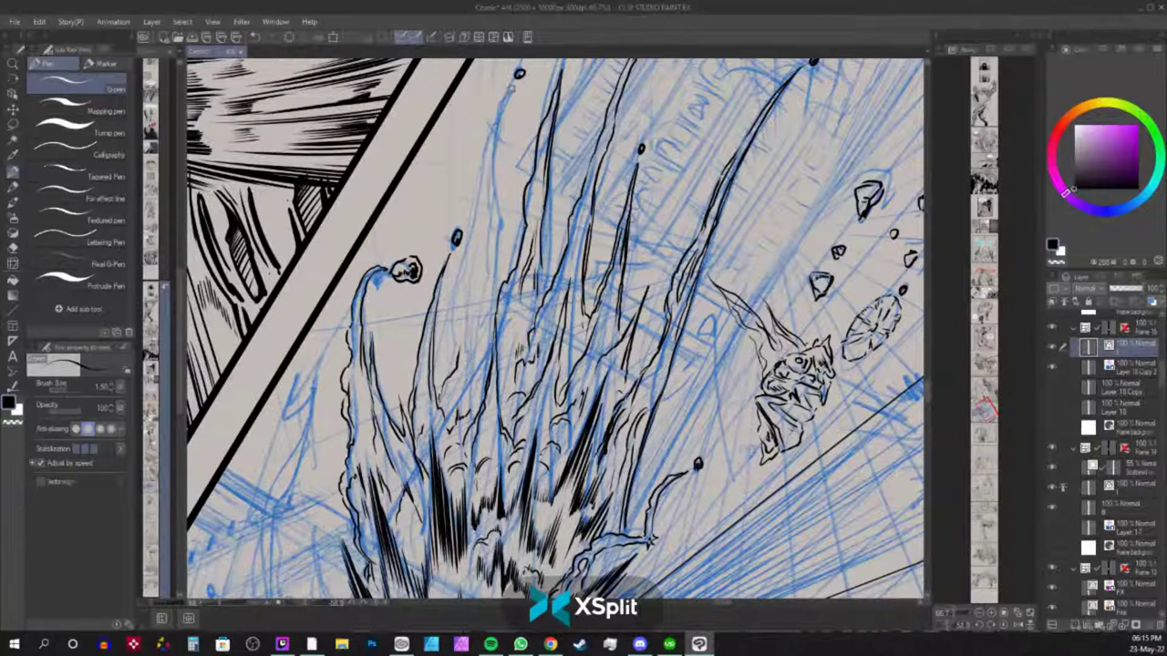
Ink a long tapering smoke trail under the tall debris dot, with wavy outer edges and inner strokes running down to the explosion.
{"action": "mouse_move", "coordinate": [512, 89]}
{"action": "left_mouse_down"}
{"action": "mouse_move", "coordinate": [475, 212]}
{"action": "mouse_move", "coordinate": [490, 209]}
{"action": "left_mouse_up"}
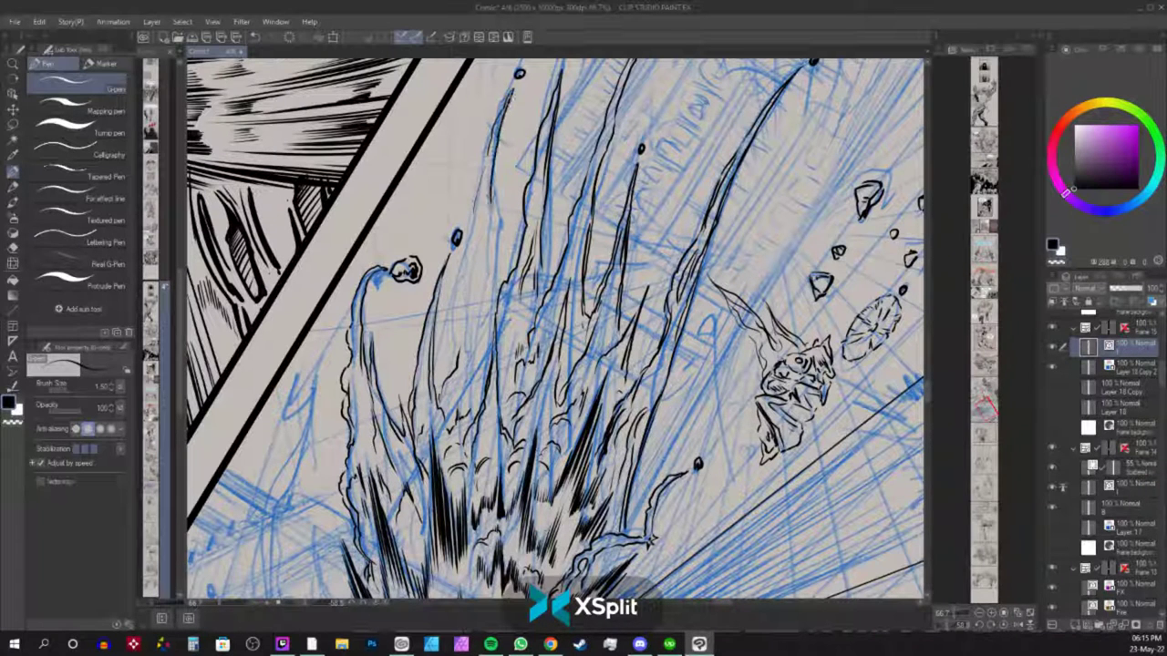
{"action": "mouse_move", "coordinate": [511, 89]}
{"action": "left_mouse_down"}
{"action": "mouse_move", "coordinate": [481, 161]}
{"action": "mouse_move", "coordinate": [478, 216]}
{"action": "left_mouse_up"}
{"action": "left_click_drag", "start_coordinate": [497, 117], "coordinate": [472, 242]}
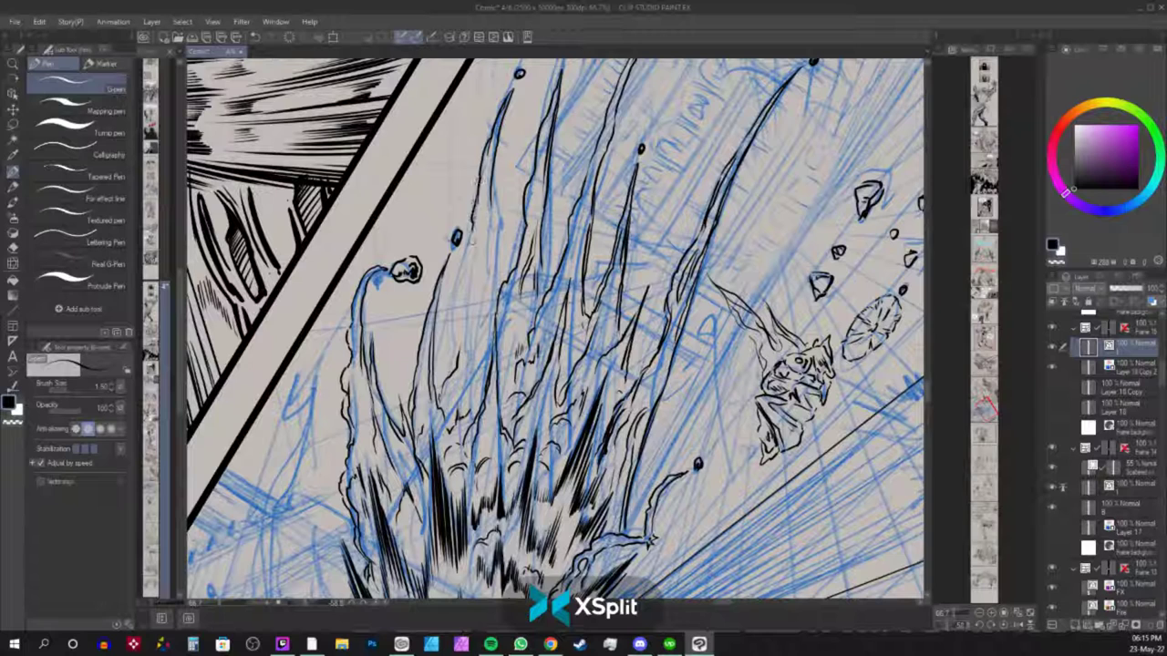
{"action": "left_click_drag", "start_coordinate": [476, 193], "coordinate": [455, 308]}
{"action": "mouse_move", "coordinate": [476, 217]}
{"action": "left_mouse_down"}
{"action": "mouse_move", "coordinate": [451, 303]}
{"action": "mouse_move", "coordinate": [460, 348]}
{"action": "left_mouse_up"}
{"action": "left_click_drag", "start_coordinate": [490, 194], "coordinate": [479, 252]}
{"action": "left_click_drag", "start_coordinate": [493, 180], "coordinate": [484, 297]}
{"action": "left_click_drag", "start_coordinate": [489, 244], "coordinate": [480, 341]}
{"action": "mouse_move", "coordinate": [490, 277]}
{"action": "left_mouse_down"}
{"action": "mouse_move", "coordinate": [481, 352]}
{"action": "mouse_move", "coordinate": [470, 359]}
{"action": "mouse_move", "coordinate": [467, 339]}
{"action": "mouse_move", "coordinate": [456, 409]}
{"action": "mouse_move", "coordinate": [457, 393]}
{"action": "left_mouse_up"}
Ink tapered hatching strokes inside the laser beam where it meets the explosion, following the beam's direction.
{"action": "scroll", "coordinate": [488, 293], "scroll_direction": "down", "scroll_amount": 2}
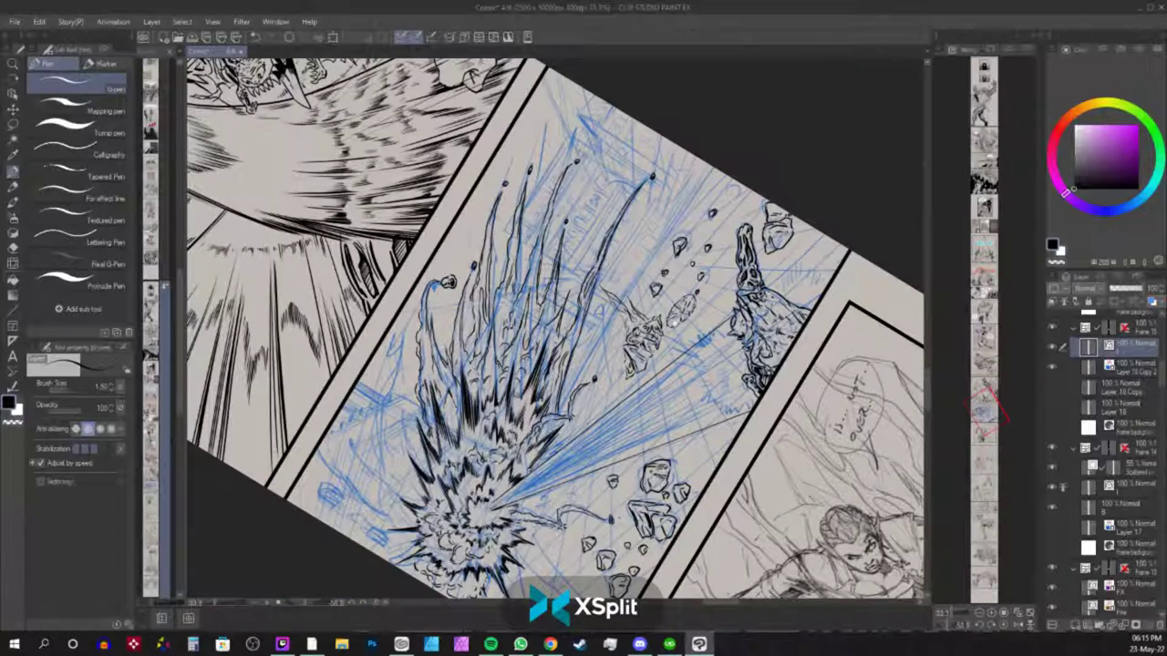
{"action": "left_click_drag", "start_coordinate": [674, 323], "coordinate": [743, 209]}
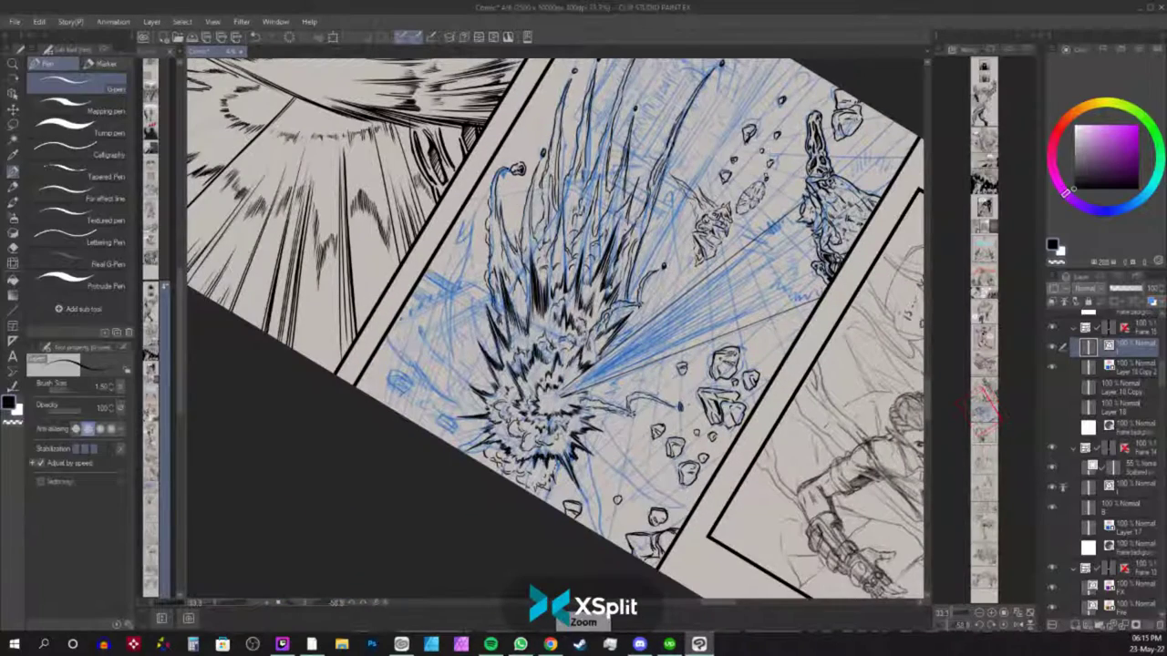
{"action": "key", "text": "ctrl+plus"}
{"action": "key", "text": "ctrl+plus"}
{"action": "mouse_move", "coordinate": [501, 508]}
{"action": "left_mouse_down"}
{"action": "mouse_move", "coordinate": [629, 502]}
{"action": "mouse_move", "coordinate": [541, 380]}
{"action": "mouse_move", "coordinate": [520, 412]}
{"action": "left_mouse_up"}
{"action": "left_click_drag", "start_coordinate": [533, 372], "coordinate": [516, 447]}
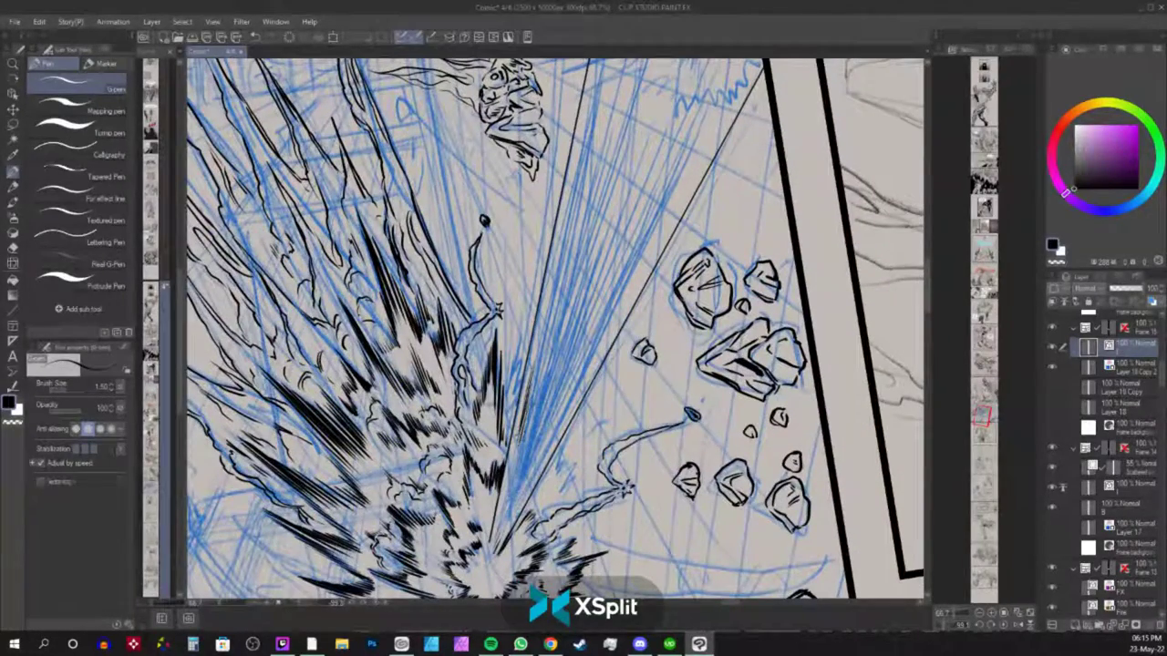
{"action": "left_click_drag", "start_coordinate": [534, 399], "coordinate": [525, 456]}
{"action": "mouse_move", "coordinate": [559, 416]}
{"action": "left_mouse_down"}
{"action": "mouse_move", "coordinate": [532, 470]}
{"action": "mouse_move", "coordinate": [549, 441]}
{"action": "left_mouse_up"}
{"action": "left_click_drag", "start_coordinate": [555, 438], "coordinate": [527, 490]}
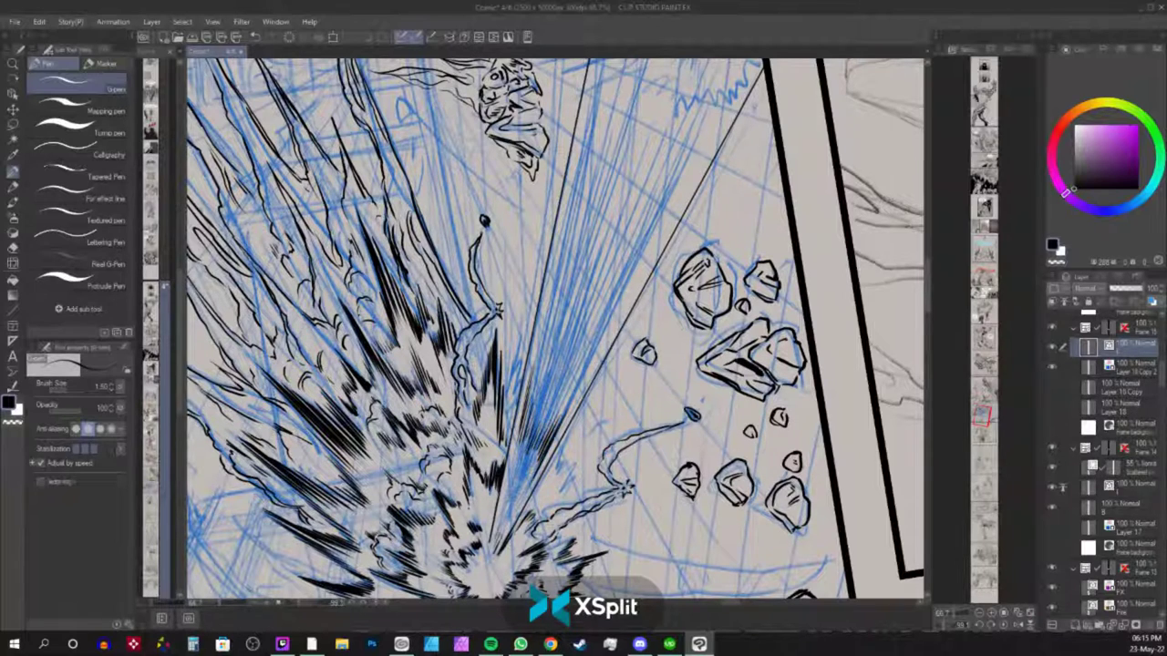
Ink a jagged band of tapered speed lines across the middle of the laser beam, parallel to its edges.
{"action": "left_click_drag", "start_coordinate": [601, 319], "coordinate": [547, 474]}
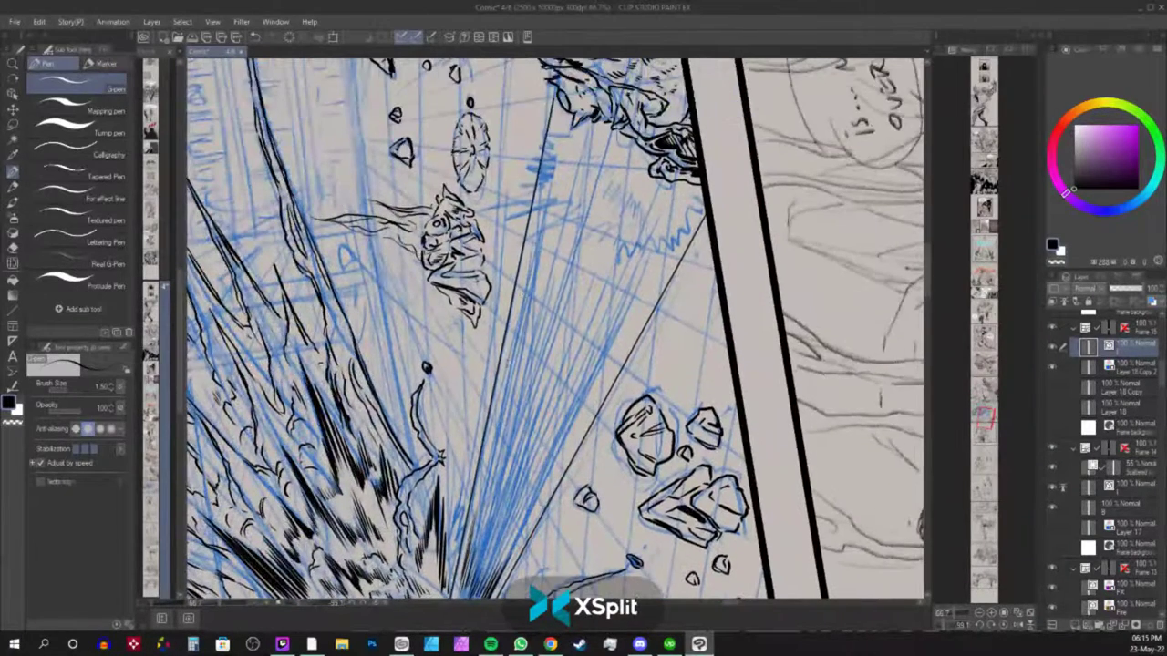
{"action": "left_click_drag", "start_coordinate": [538, 265], "coordinate": [512, 365]}
{"action": "left_click_drag", "start_coordinate": [528, 316], "coordinate": [516, 354]}
{"action": "left_click_drag", "start_coordinate": [536, 292], "coordinate": [516, 352]}
{"action": "left_click_drag", "start_coordinate": [553, 311], "coordinate": [534, 372]}
{"action": "left_click_drag", "start_coordinate": [570, 283], "coordinate": [527, 398]}
{"action": "left_click_drag", "start_coordinate": [563, 323], "coordinate": [536, 388]}
{"action": "mouse_move", "coordinate": [564, 345]}
{"action": "left_mouse_down"}
{"action": "mouse_move", "coordinate": [584, 312]}
{"action": "mouse_move", "coordinate": [543, 387]}
{"action": "left_mouse_up"}
{"action": "mouse_move", "coordinate": [589, 326]}
{"action": "left_mouse_down"}
{"action": "mouse_move", "coordinate": [558, 387]}
{"action": "mouse_move", "coordinate": [565, 379]}
{"action": "left_mouse_up"}
{"action": "left_click_drag", "start_coordinate": [624, 298], "coordinate": [587, 368]}
{"action": "left_click_drag", "start_coordinate": [641, 286], "coordinate": [580, 412]}
{"action": "left_click_drag", "start_coordinate": [635, 319], "coordinate": [593, 390]}
{"action": "left_click_drag", "start_coordinate": [629, 333], "coordinate": [602, 384]}
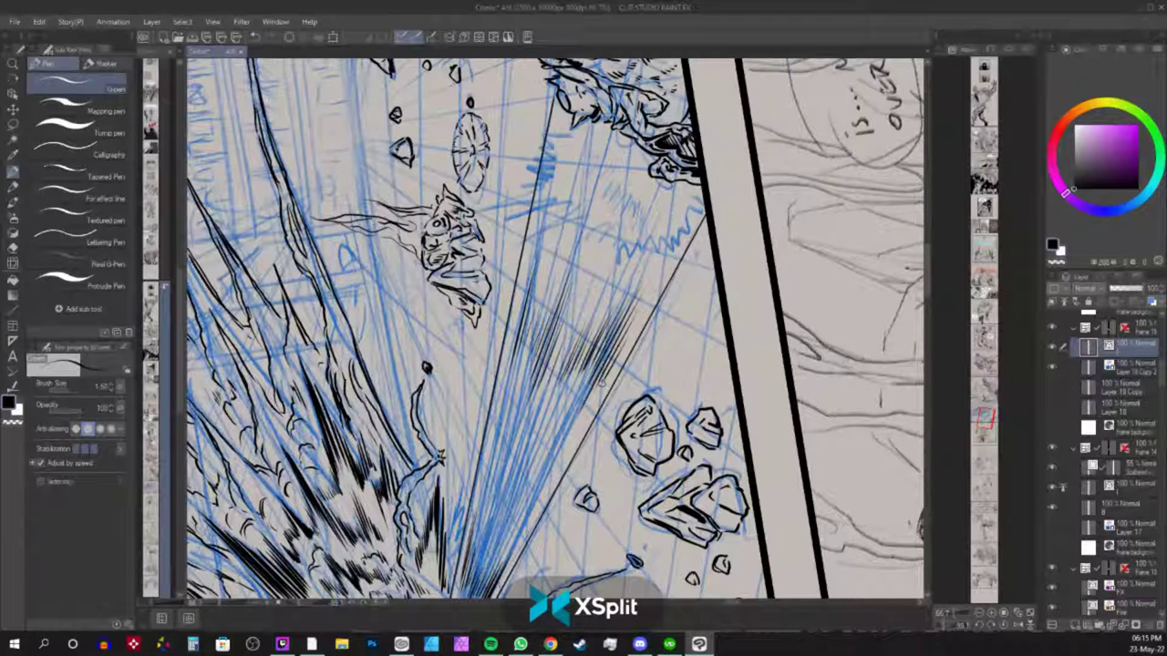
Hide the blue sketch layer and turn the canvas upright to review the inked panel as a whole.
{"action": "left_click", "coordinate": [1054, 347]}
{"action": "key", "text": "shift+space"}
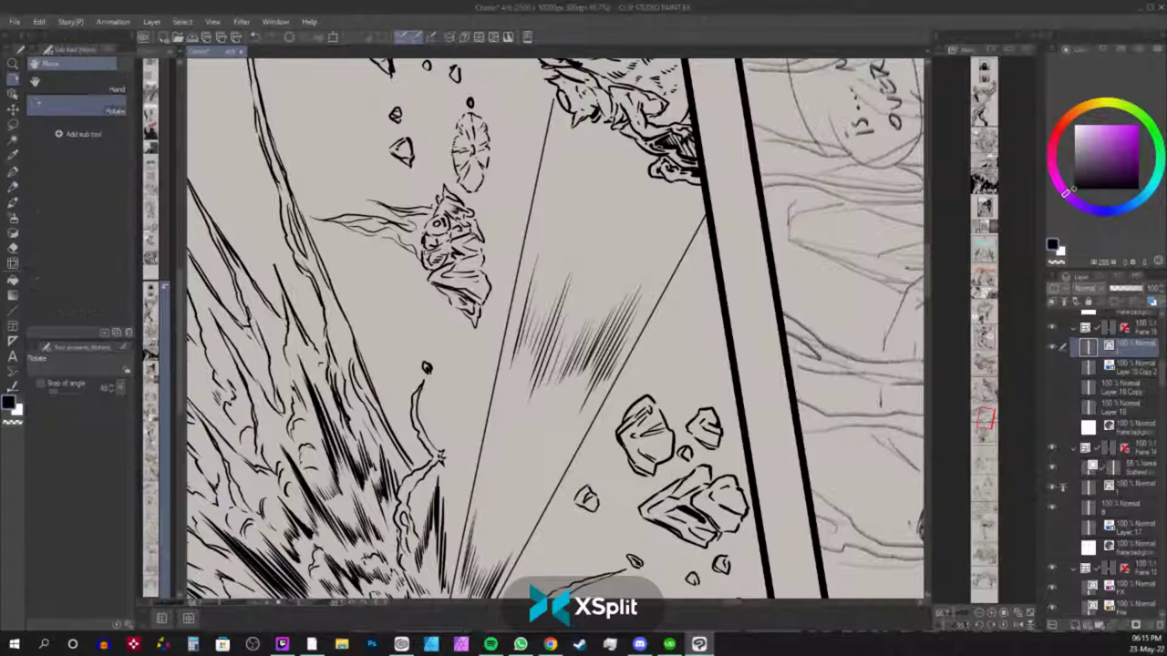
{"action": "left_click_drag", "start_coordinate": [806, 182], "coordinate": [784, 461]}
{"action": "key", "text": "p"}
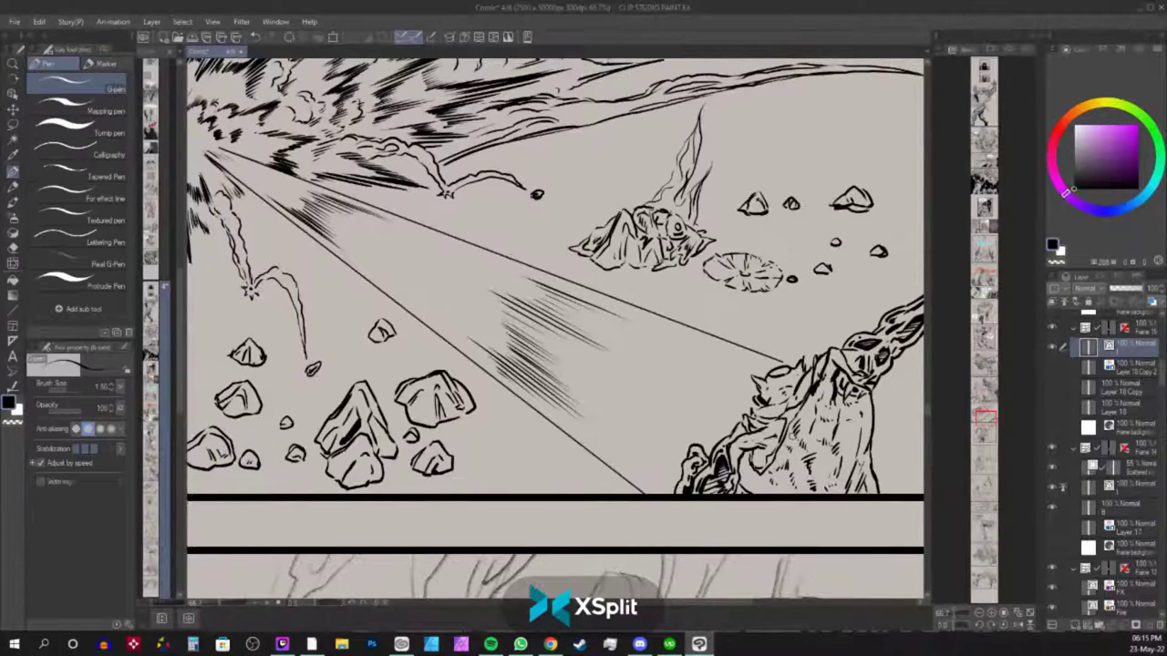
{"action": "key", "text": "ctrl+minus"}
{"action": "key", "text": "ctrl+minus"}
{"action": "key", "text": "ctrl+plus"}
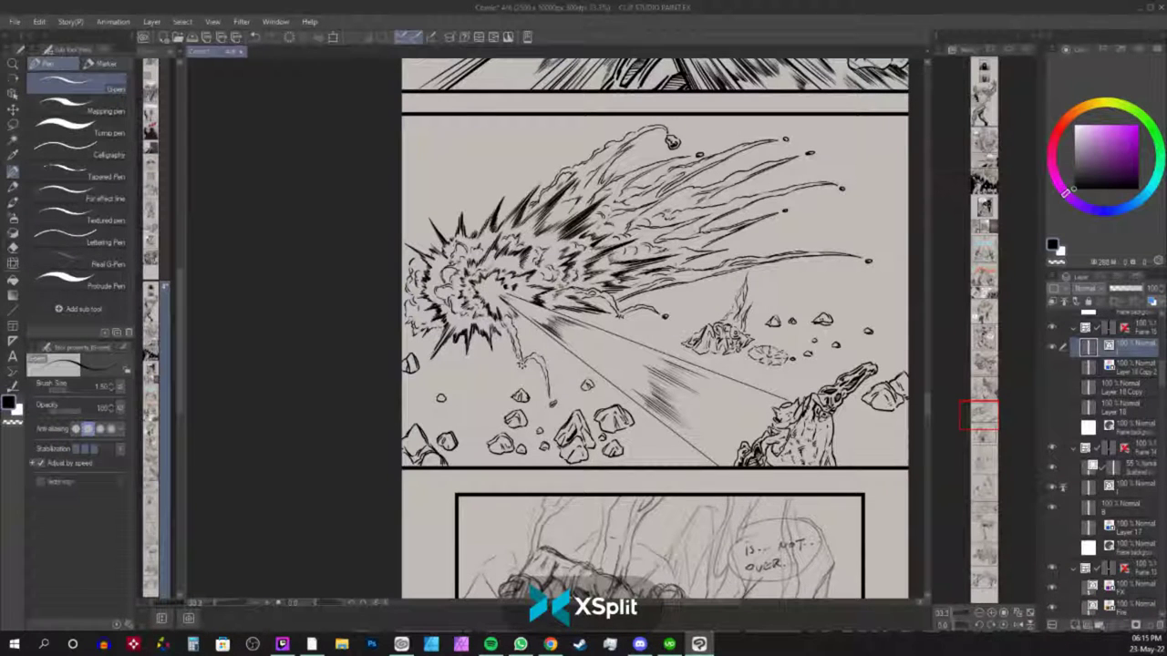
Try hand-lettering POW above the explosion, and undo the lettering.
{"action": "mouse_move", "coordinate": [427, 142]}
{"action": "left_mouse_down"}
{"action": "mouse_move", "coordinate": [424, 193]}
{"action": "mouse_move", "coordinate": [430, 171]}
{"action": "left_mouse_up"}
{"action": "left_click_drag", "start_coordinate": [474, 134], "coordinate": [536, 118]}
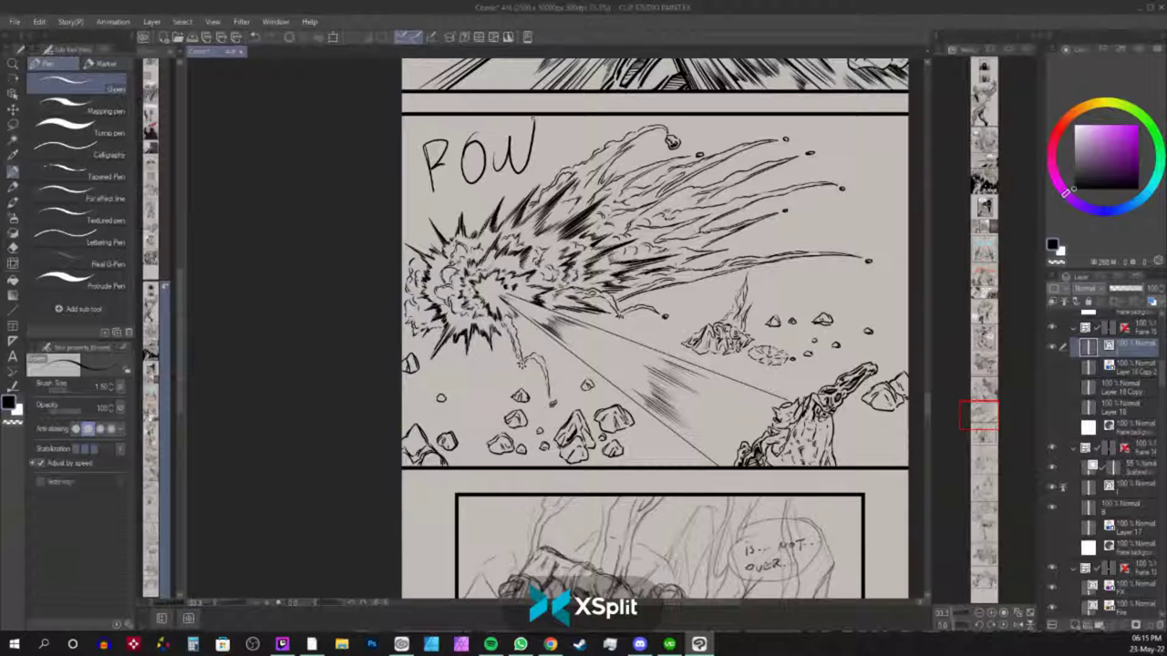
{"action": "key", "text": "ctrl+z"}
{"action": "key", "text": "ctrl+z"}
{"action": "key", "text": "ctrl+z"}
{"action": "key", "text": "ctrl+z"}
{"action": "key", "text": "ctrl+z"}
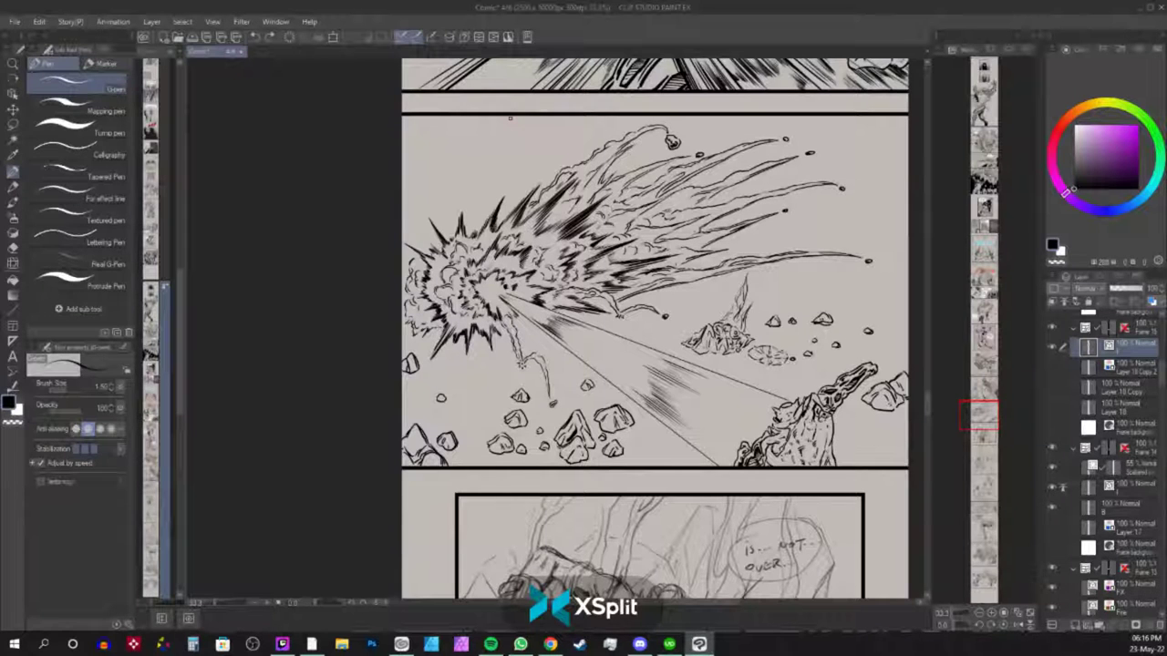
Show the blue sketch again and ink two wavy, debris-tipped smoke trails rising from the explosion's upper-left edge.
{"action": "left_click", "coordinate": [1053, 367]}
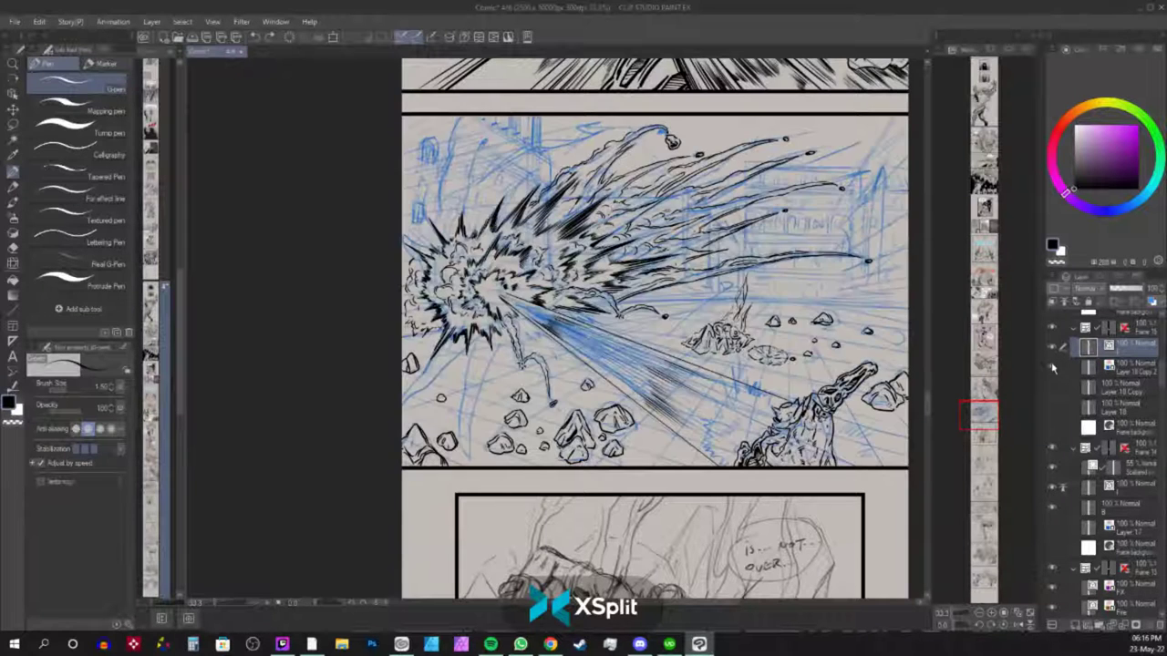
{"action": "key", "text": "ctrl+plus"}
{"action": "key", "text": "ctrl+plus"}
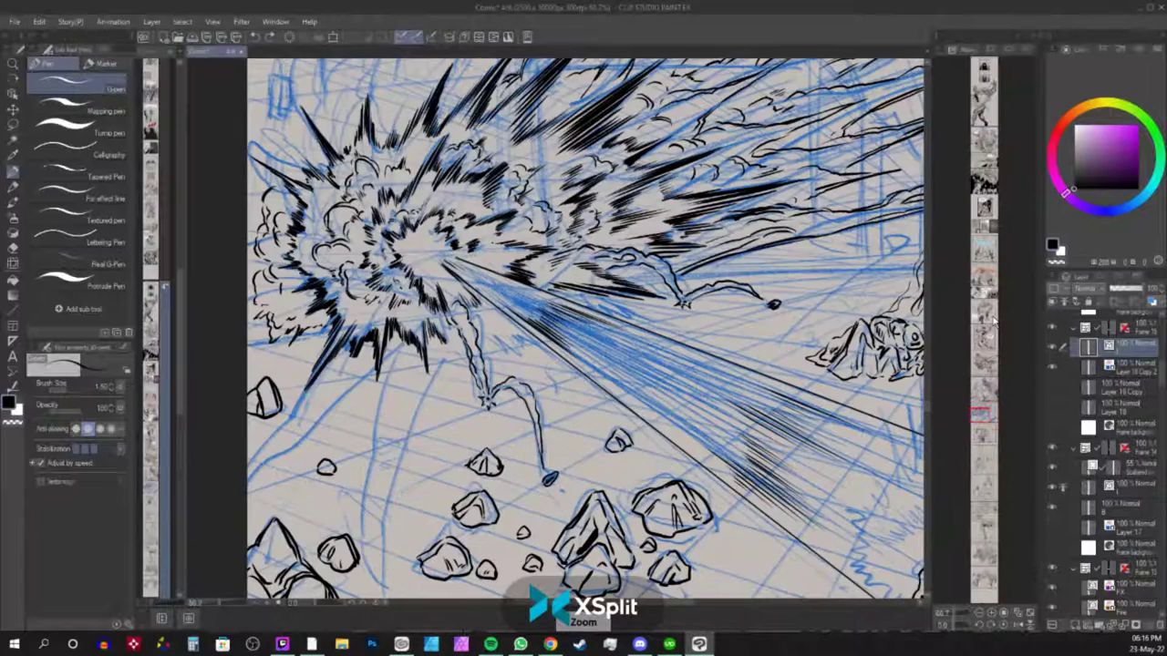
{"action": "left_click_drag", "start_coordinate": [590, 138], "coordinate": [753, 376]}
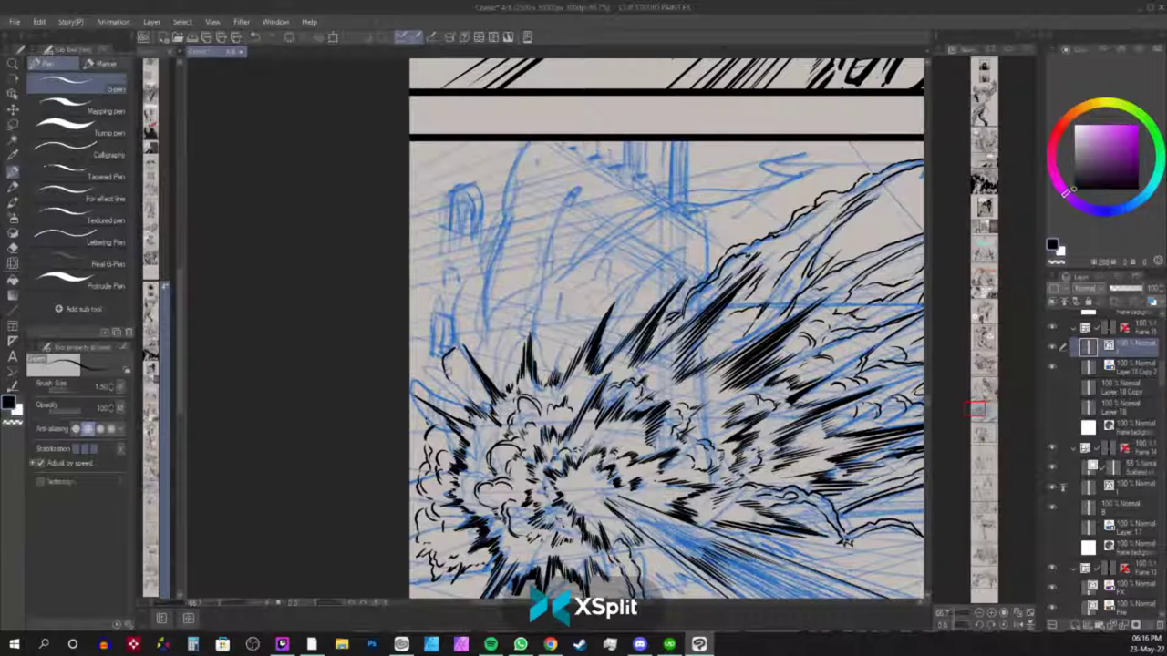
{"action": "mouse_move", "coordinate": [449, 376]}
{"action": "left_mouse_down"}
{"action": "mouse_move", "coordinate": [456, 304]}
{"action": "mouse_move", "coordinate": [525, 172]}
{"action": "mouse_move", "coordinate": [543, 168]}
{"action": "mouse_move", "coordinate": [549, 183]}
{"action": "mouse_move", "coordinate": [528, 186]}
{"action": "mouse_move", "coordinate": [547, 181]}
{"action": "mouse_move", "coordinate": [492, 228]}
{"action": "mouse_move", "coordinate": [469, 271]}
{"action": "mouse_move", "coordinate": [493, 278]}
{"action": "mouse_move", "coordinate": [492, 332]}
{"action": "mouse_move", "coordinate": [507, 337]}
{"action": "mouse_move", "coordinate": [427, 378]}
{"action": "mouse_move", "coordinate": [412, 370]}
{"action": "mouse_move", "coordinate": [418, 355]}
{"action": "mouse_move", "coordinate": [416, 430]}
{"action": "left_mouse_up"}
{"action": "mouse_move", "coordinate": [489, 327]}
{"action": "left_mouse_down"}
{"action": "mouse_move", "coordinate": [569, 201]}
{"action": "mouse_move", "coordinate": [538, 292]}
{"action": "left_mouse_up"}
{"action": "mouse_move", "coordinate": [562, 221]}
{"action": "left_mouse_down"}
{"action": "mouse_move", "coordinate": [544, 314]}
{"action": "mouse_move", "coordinate": [524, 304]}
{"action": "left_mouse_up"}
{"action": "left_click_drag", "start_coordinate": [527, 315], "coordinate": [534, 304]}
{"action": "left_click_drag", "start_coordinate": [536, 314], "coordinate": [538, 309]}
{"action": "mouse_move", "coordinate": [543, 329]}
{"action": "left_mouse_down"}
{"action": "mouse_move", "coordinate": [529, 246]}
{"action": "mouse_move", "coordinate": [543, 237]}
{"action": "left_mouse_up"}
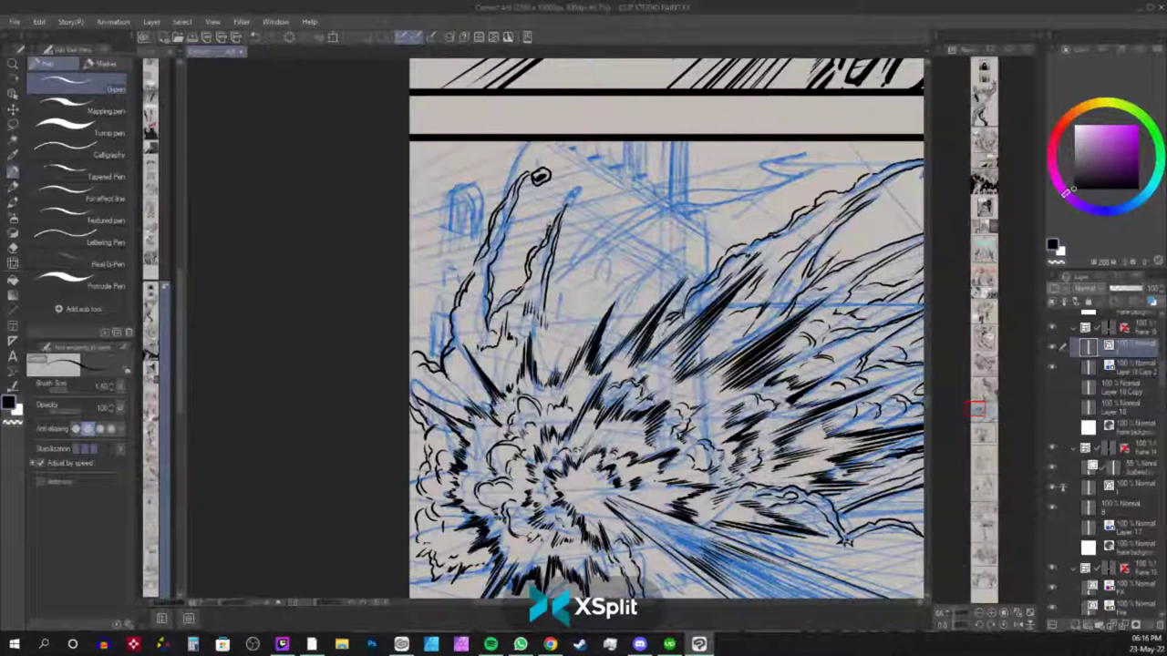
{"action": "mouse_move", "coordinate": [573, 197]}
{"action": "left_mouse_down"}
{"action": "mouse_move", "coordinate": [578, 181]}
{"action": "mouse_move", "coordinate": [574, 193]}
{"action": "left_mouse_up"}
Ink a long wavy smoke trail sweeping up and right from the explosion's top, with small curls at its base.
{"action": "mouse_move", "coordinate": [557, 269]}
{"action": "left_mouse_down"}
{"action": "mouse_move", "coordinate": [609, 222]}
{"action": "mouse_move", "coordinate": [658, 200]}
{"action": "mouse_move", "coordinate": [695, 190]}
{"action": "mouse_move", "coordinate": [719, 203]}
{"action": "mouse_move", "coordinate": [826, 169]}
{"action": "left_mouse_up"}
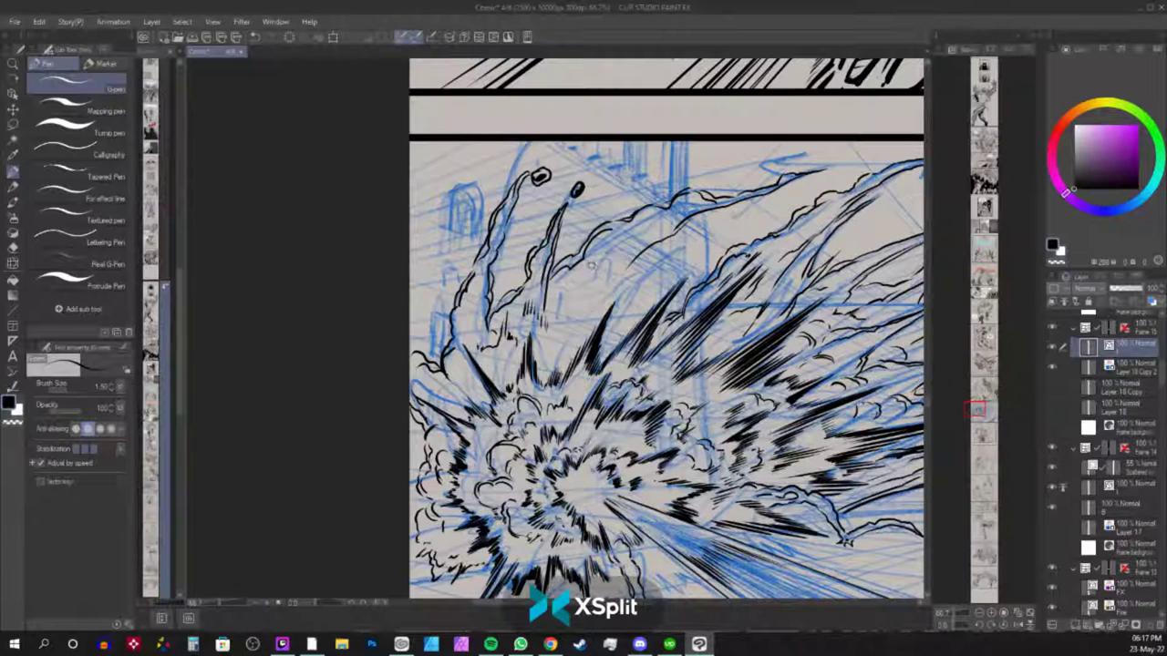
{"action": "mouse_move", "coordinate": [599, 241]}
{"action": "left_mouse_down"}
{"action": "mouse_move", "coordinate": [620, 248]}
{"action": "mouse_move", "coordinate": [611, 263]}
{"action": "left_mouse_up"}
{"action": "mouse_move", "coordinate": [548, 330]}
{"action": "left_mouse_down"}
{"action": "mouse_move", "coordinate": [578, 294]}
{"action": "mouse_move", "coordinate": [594, 296]}
{"action": "left_mouse_up"}
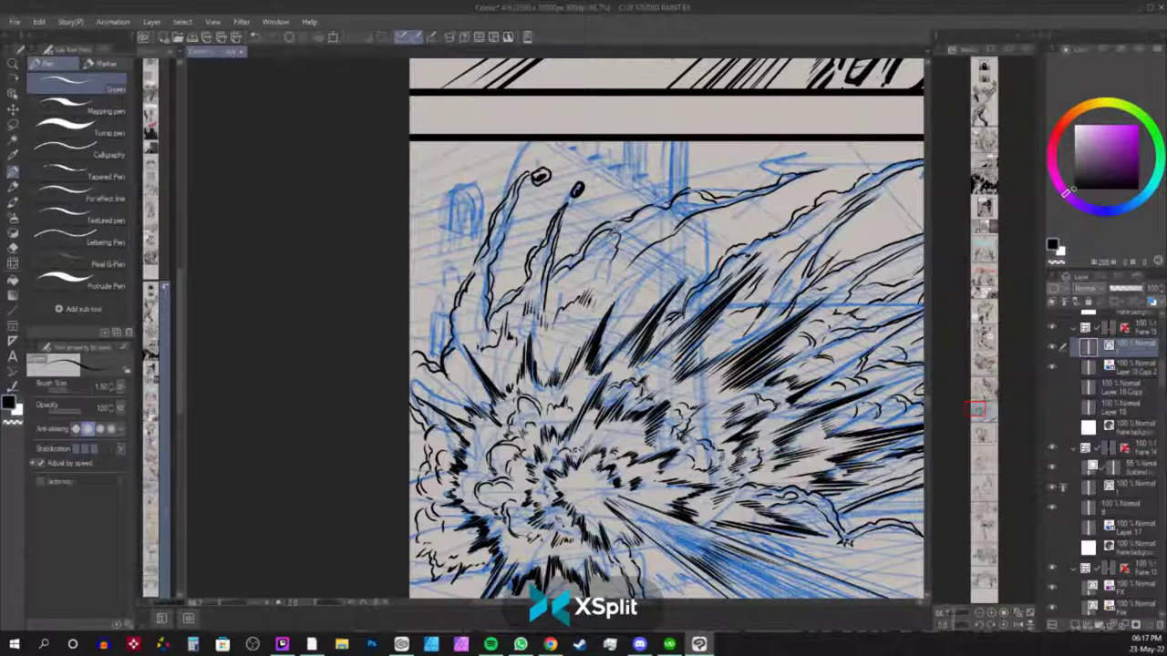
Ink a short tapering smoke trail with hatched strokes and a debris dot at its tip beneath the long sweeping trail.
{"action": "mouse_move", "coordinate": [617, 231]}
{"action": "left_mouse_down"}
{"action": "mouse_move", "coordinate": [625, 251]}
{"action": "mouse_move", "coordinate": [613, 272]}
{"action": "mouse_move", "coordinate": [632, 274]}
{"action": "mouse_move", "coordinate": [609, 304]}
{"action": "left_mouse_up"}
{"action": "mouse_move", "coordinate": [627, 274]}
{"action": "left_mouse_down"}
{"action": "mouse_move", "coordinate": [608, 301]}
{"action": "mouse_move", "coordinate": [620, 287]}
{"action": "left_mouse_up"}
{"action": "left_click_drag", "start_coordinate": [649, 272], "coordinate": [613, 298]}
{"action": "left_click_drag", "start_coordinate": [639, 277], "coordinate": [610, 299]}
{"action": "left_click_drag", "start_coordinate": [685, 244], "coordinate": [637, 292]}
{"action": "left_click_drag", "start_coordinate": [656, 274], "coordinate": [622, 318]}
{"action": "left_click_drag", "start_coordinate": [680, 249], "coordinate": [625, 316]}
{"action": "left_click_drag", "start_coordinate": [638, 301], "coordinate": [619, 332]}
{"action": "left_click_drag", "start_coordinate": [692, 242], "coordinate": [679, 255]}
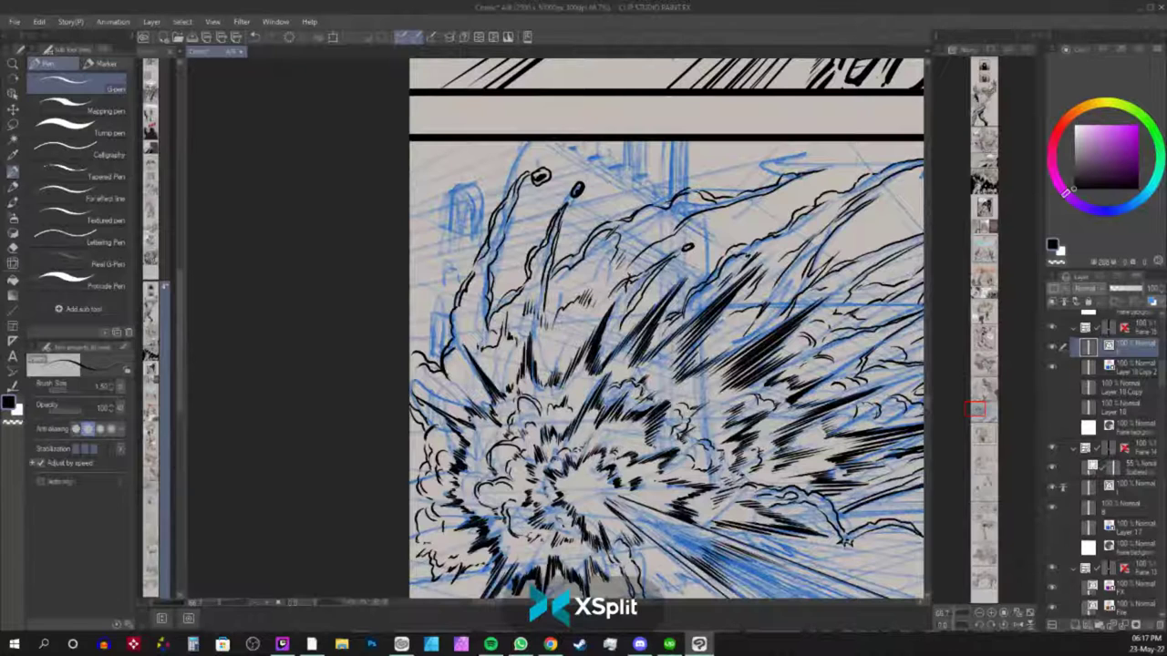
Add a debris dot at the long sweeping trail's tip and ink smoke curls between the spikes below it.
{"action": "mouse_move", "coordinate": [855, 158]}
{"action": "left_mouse_down"}
{"action": "mouse_move", "coordinate": [837, 166]}
{"action": "mouse_move", "coordinate": [859, 162]}
{"action": "left_mouse_up"}
{"action": "mouse_move", "coordinate": [629, 294]}
{"action": "left_mouse_down"}
{"action": "mouse_move", "coordinate": [618, 317]}
{"action": "mouse_move", "coordinate": [632, 323]}
{"action": "mouse_move", "coordinate": [663, 277]}
{"action": "mouse_move", "coordinate": [676, 303]}
{"action": "left_mouse_up"}
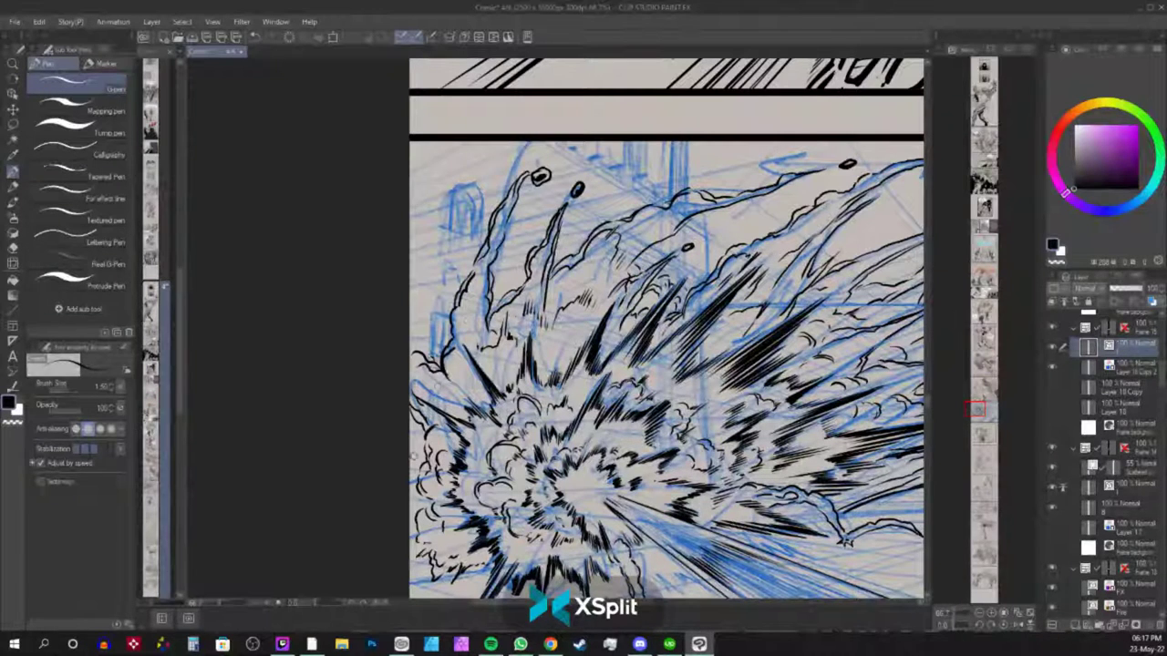
{"action": "left_click_drag", "start_coordinate": [726, 327], "coordinate": [535, 221]}
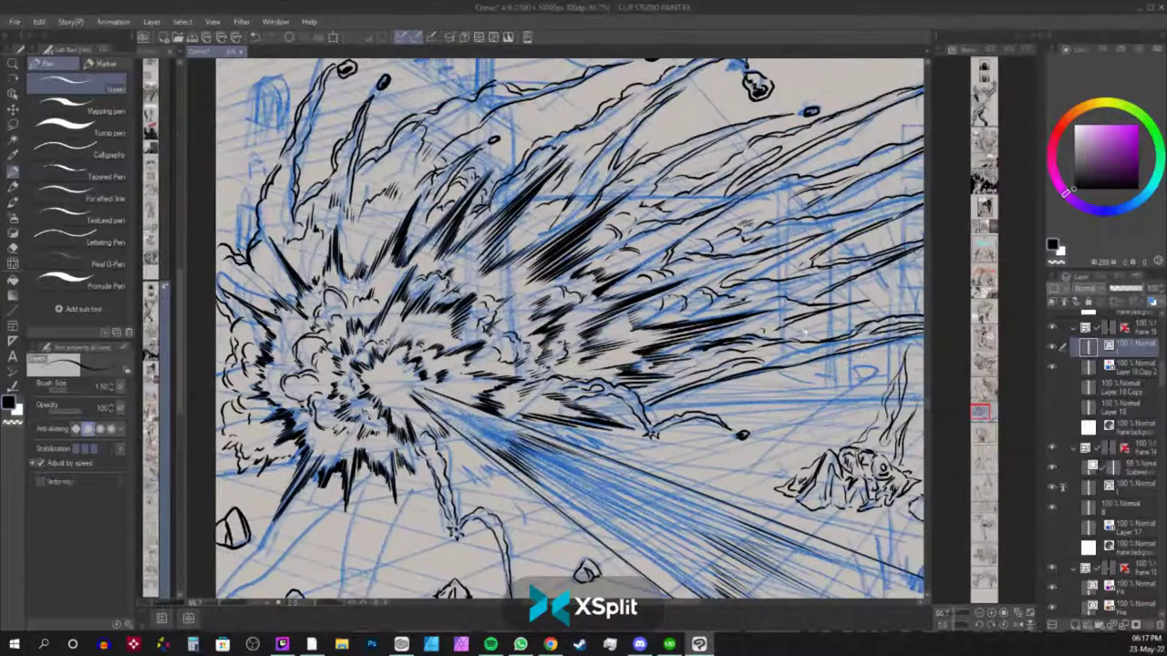
Ink small jagged spikes on the explosion's underside between the lower smoke trail and the laser beam.
{"action": "scroll", "coordinate": [868, 348], "scroll_direction": "down", "scroll_amount": 3}
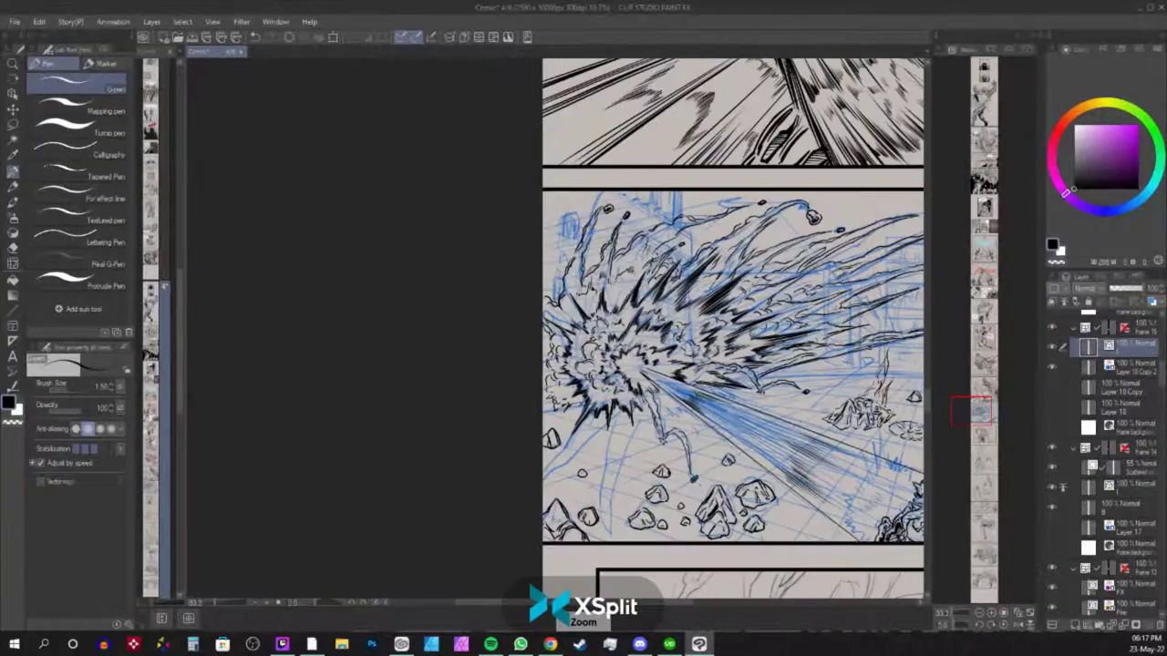
{"action": "scroll", "coordinate": [870, 348], "scroll_direction": "up", "scroll_amount": 3}
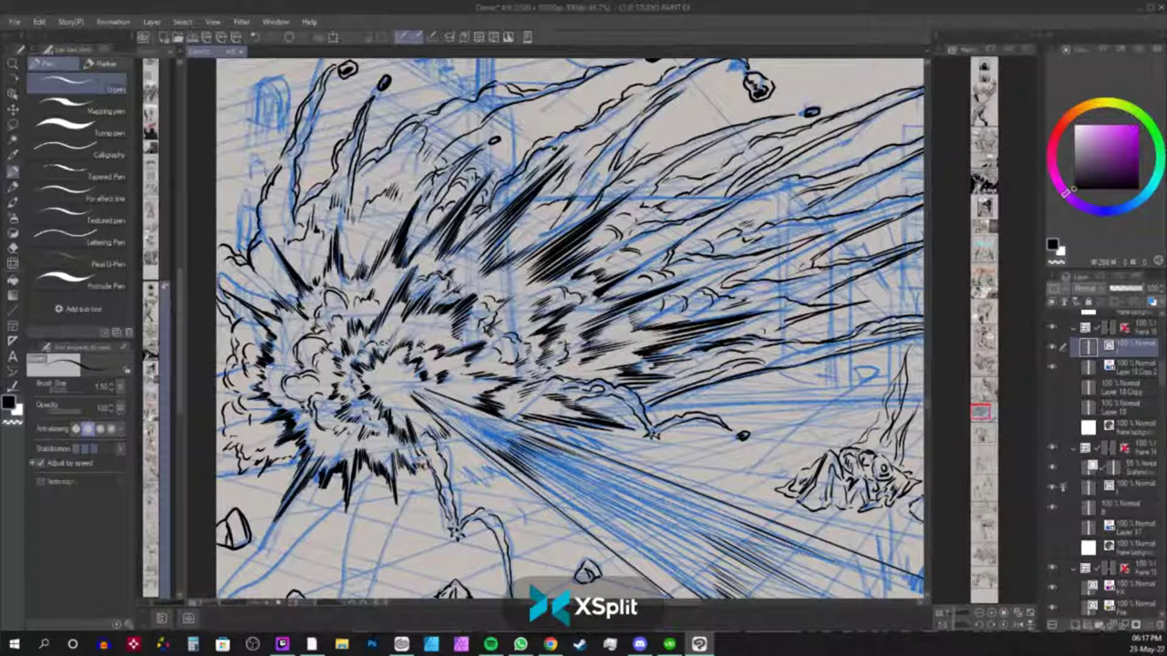
{"action": "mouse_move", "coordinate": [420, 463]}
{"action": "left_mouse_down"}
{"action": "mouse_move", "coordinate": [472, 485]}
{"action": "mouse_move", "coordinate": [458, 482]}
{"action": "mouse_move", "coordinate": [474, 500]}
{"action": "left_mouse_up"}
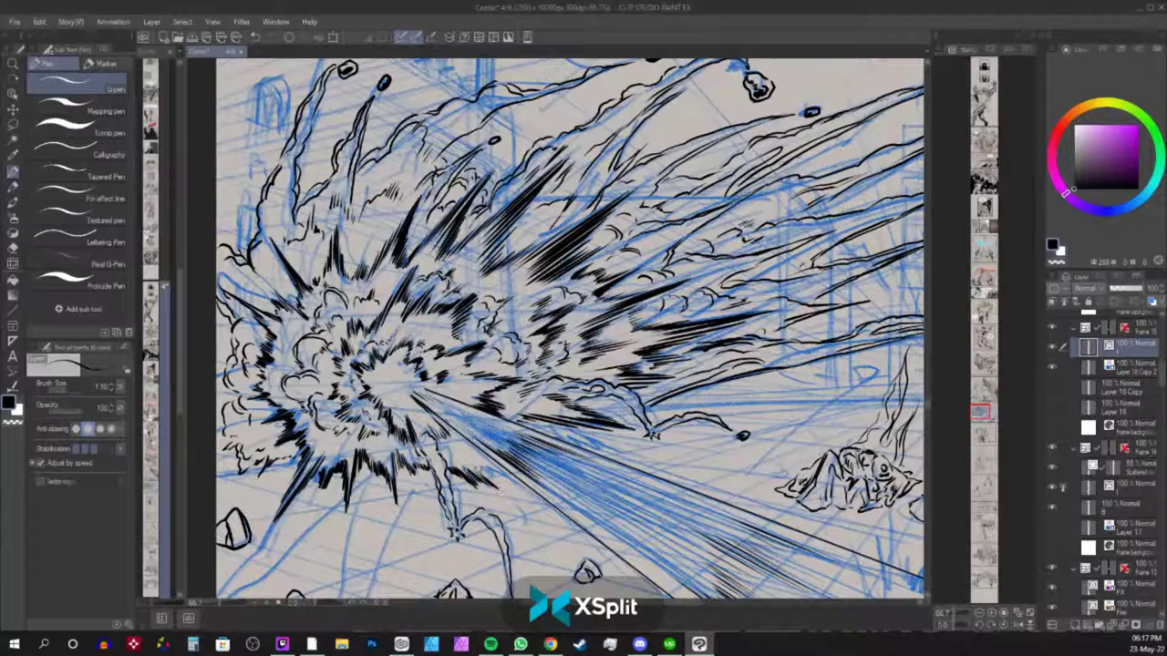
{"action": "mouse_move", "coordinate": [502, 461]}
{"action": "left_mouse_down"}
{"action": "mouse_move", "coordinate": [474, 493]}
{"action": "mouse_move", "coordinate": [492, 482]}
{"action": "left_mouse_up"}
Ink a cluster of short tapered spikes along the laser beam's upper edge, beside the small forked smoke trail.
{"action": "key", "text": "r"}
{"action": "left_click_drag", "start_coordinate": [766, 272], "coordinate": [678, 502]}
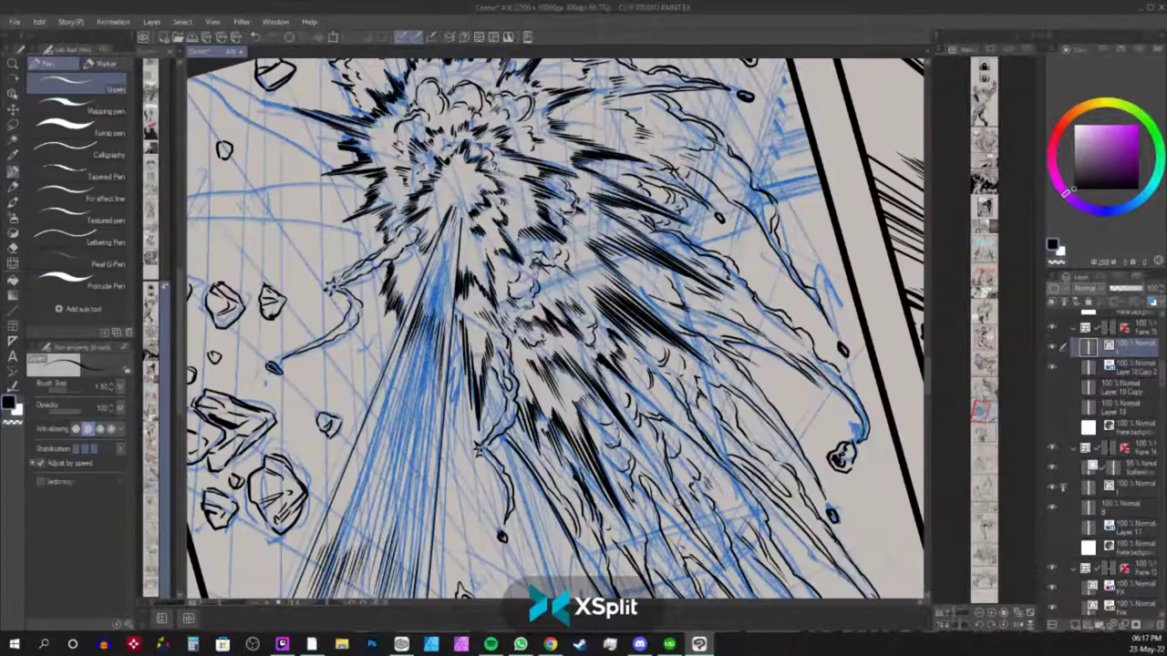
{"action": "left_click_drag", "start_coordinate": [450, 366], "coordinate": [456, 390]}
{"action": "left_click_drag", "start_coordinate": [456, 361], "coordinate": [464, 416]}
{"action": "left_click_drag", "start_coordinate": [461, 363], "coordinate": [465, 405]}
{"action": "left_click_drag", "start_coordinate": [458, 363], "coordinate": [468, 399]}
{"action": "left_click_drag", "start_coordinate": [452, 362], "coordinate": [456, 379]}
{"action": "left_click_drag", "start_coordinate": [450, 350], "coordinate": [454, 372]}
{"action": "left_click_drag", "start_coordinate": [452, 359], "coordinate": [463, 383]}
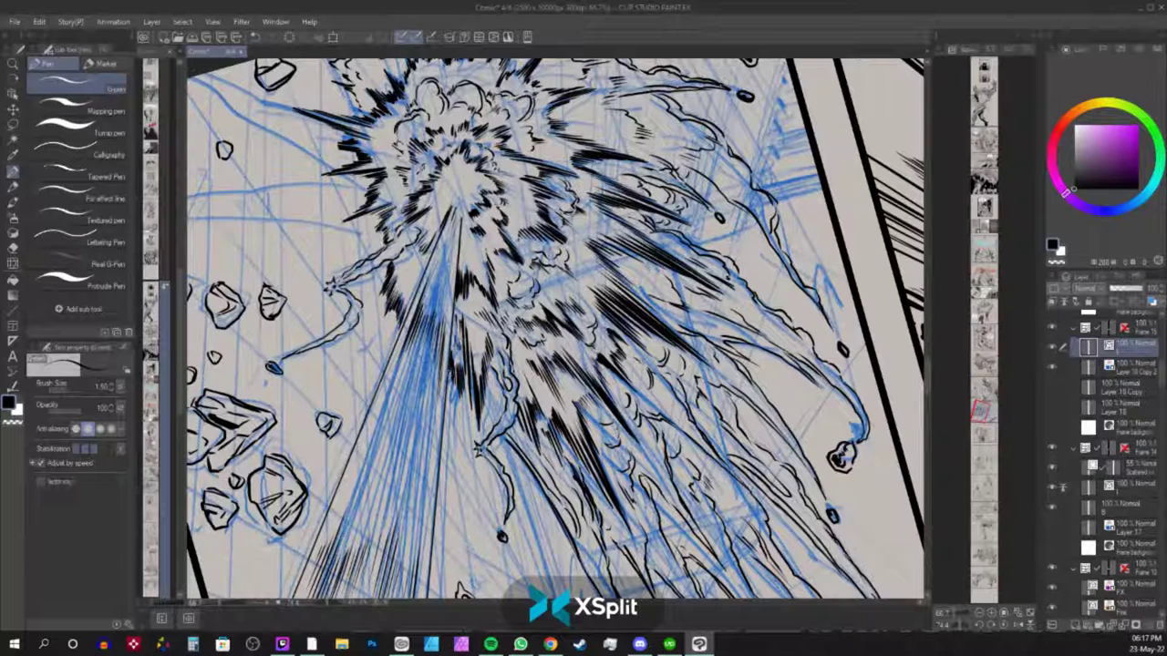
{"action": "left_click_drag", "start_coordinate": [460, 338], "coordinate": [463, 354]}
{"action": "left_click_drag", "start_coordinate": [789, 158], "coordinate": [653, 332]}
{"action": "key", "text": "shift+space"}
{"action": "left_click_drag", "start_coordinate": [790, 224], "coordinate": [526, 230]}
{"action": "key", "text": "p"}
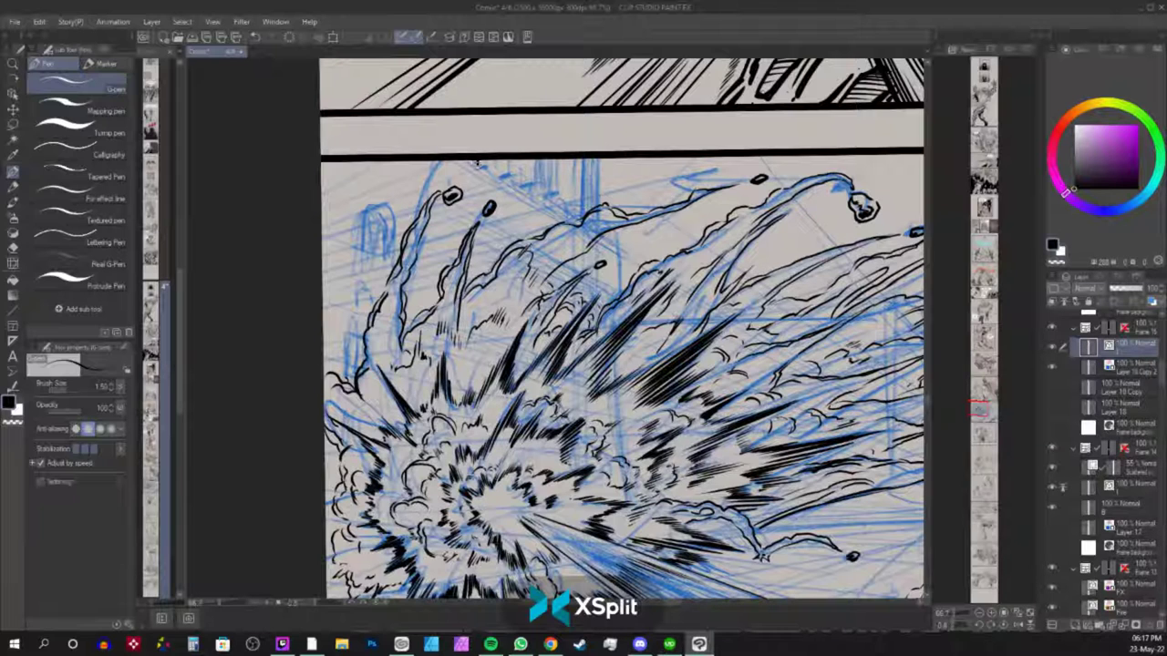
Ink the castle's crenellated roofline at the panel's upper edge and the vertical corner where it meets the smoke trails.
{"action": "left_click_drag", "start_coordinate": [475, 162], "coordinate": [576, 218]}
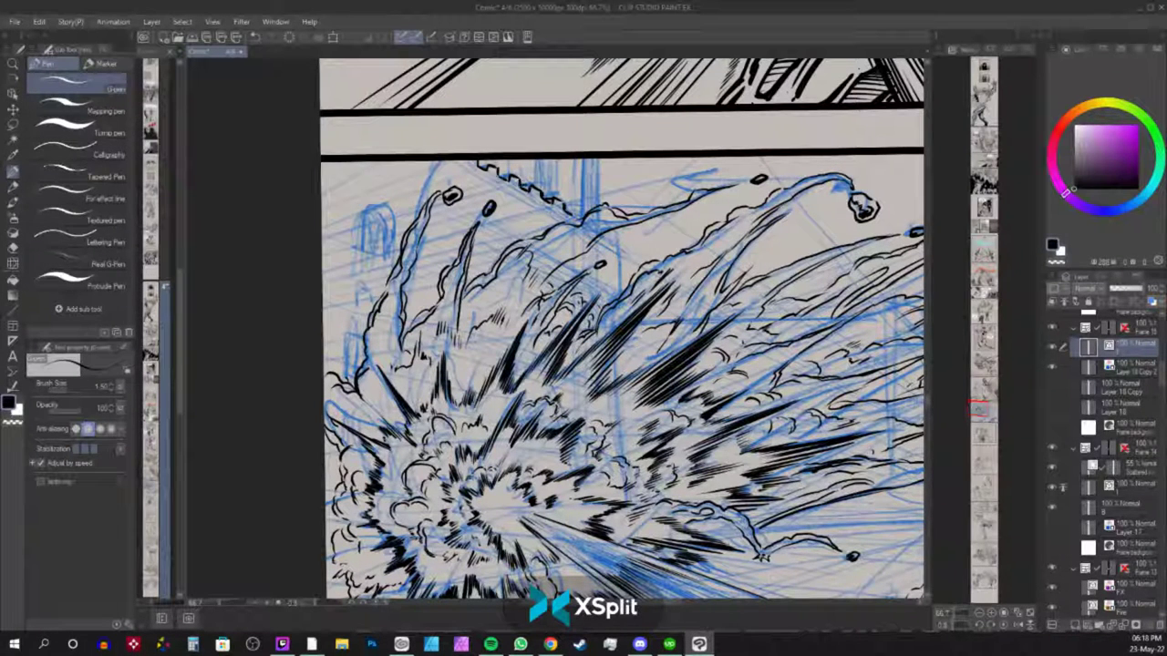
{"action": "left_click_drag", "start_coordinate": [478, 164], "coordinate": [494, 169]}
{"action": "mouse_move", "coordinate": [569, 205]}
{"action": "left_mouse_down"}
{"action": "mouse_move", "coordinate": [618, 238]}
{"action": "mouse_move", "coordinate": [618, 289]}
{"action": "left_mouse_up"}
Ink the long straight ledge line beneath the battlements, redoing the end that meets the panel border.
{"action": "key", "text": "r"}
{"action": "mouse_move", "coordinate": [673, 235]}
{"action": "left_mouse_down"}
{"action": "mouse_move", "coordinate": [550, 236]}
{"action": "mouse_move", "coordinate": [475, 255]}
{"action": "left_mouse_up"}
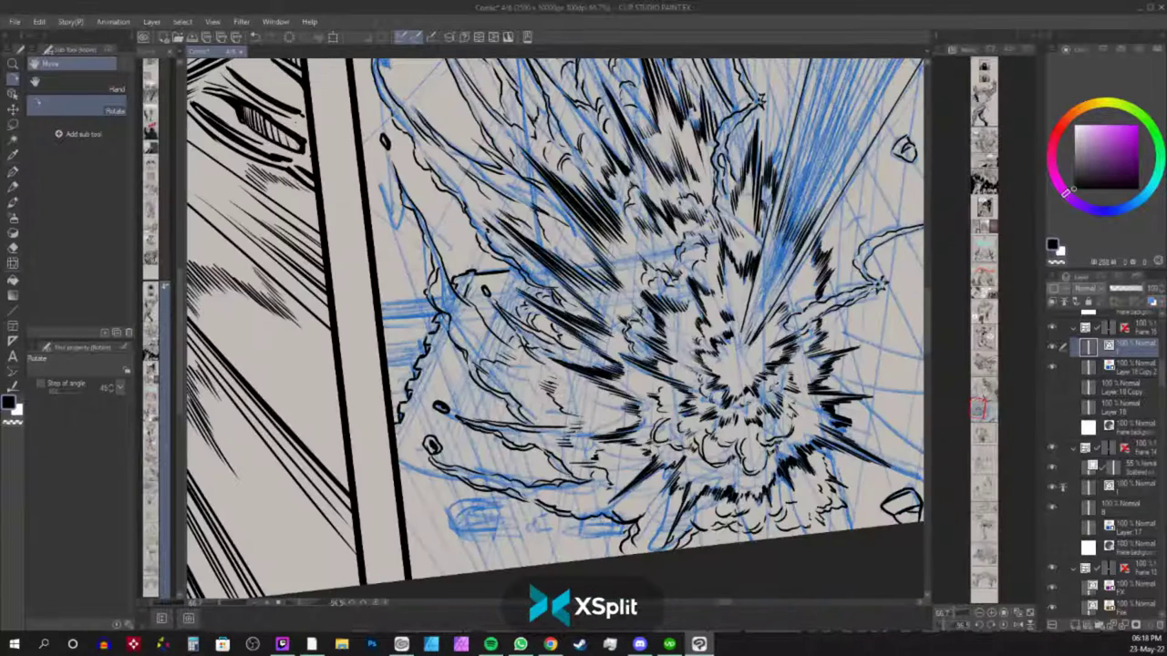
{"action": "key", "text": "p"}
{"action": "left_click_drag", "start_coordinate": [447, 331], "coordinate": [401, 452]}
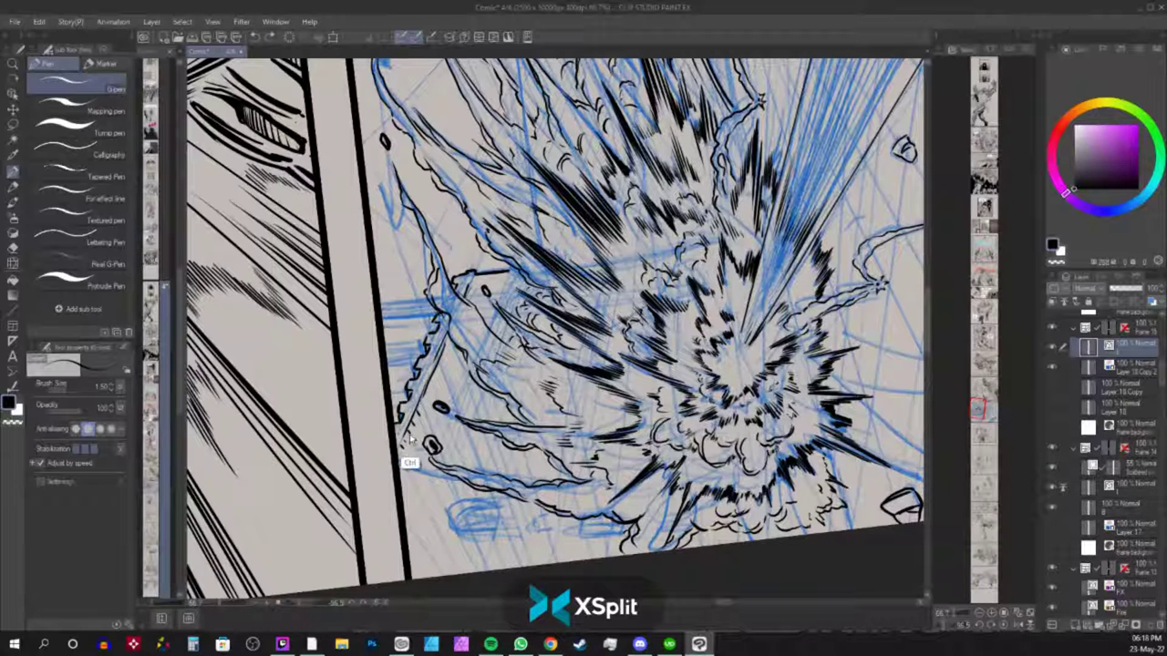
{"action": "left_click_drag", "start_coordinate": [428, 391], "coordinate": [397, 451]}
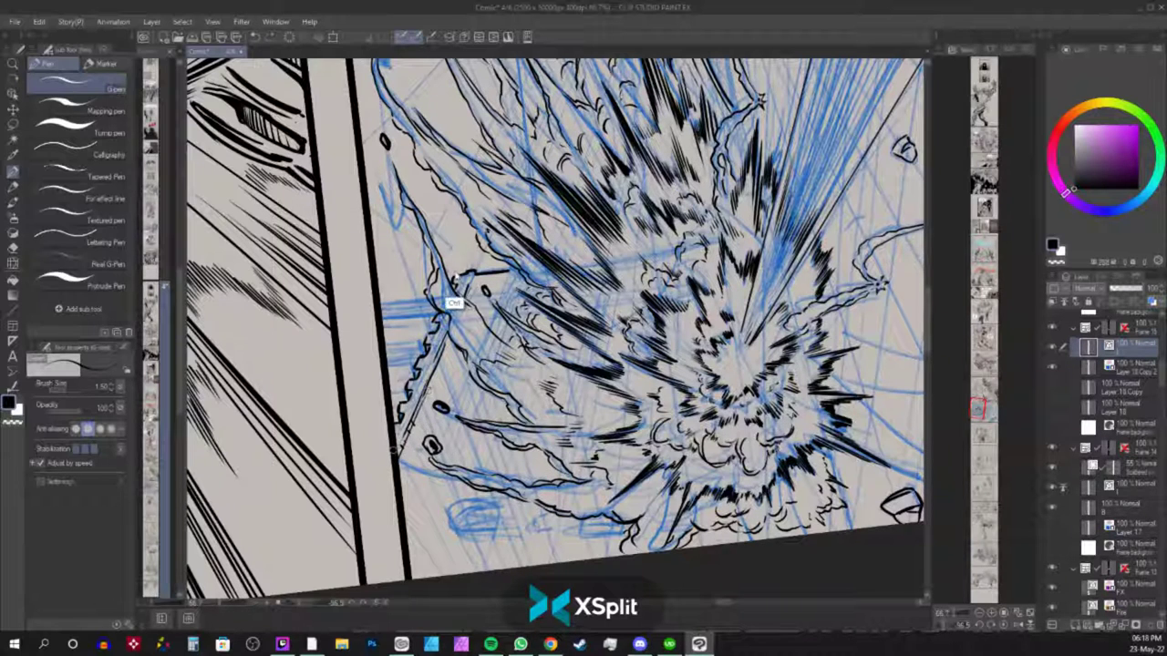
{"action": "key", "text": "ctrl+z"}
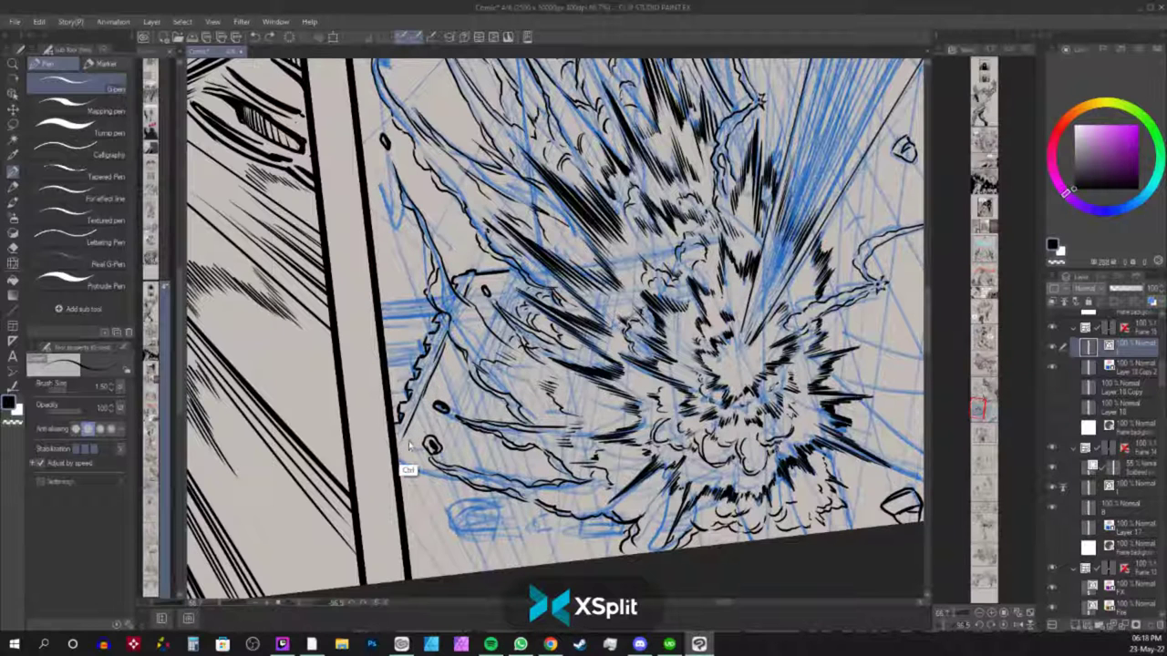
{"action": "left_click_drag", "start_coordinate": [423, 400], "coordinate": [401, 454]}
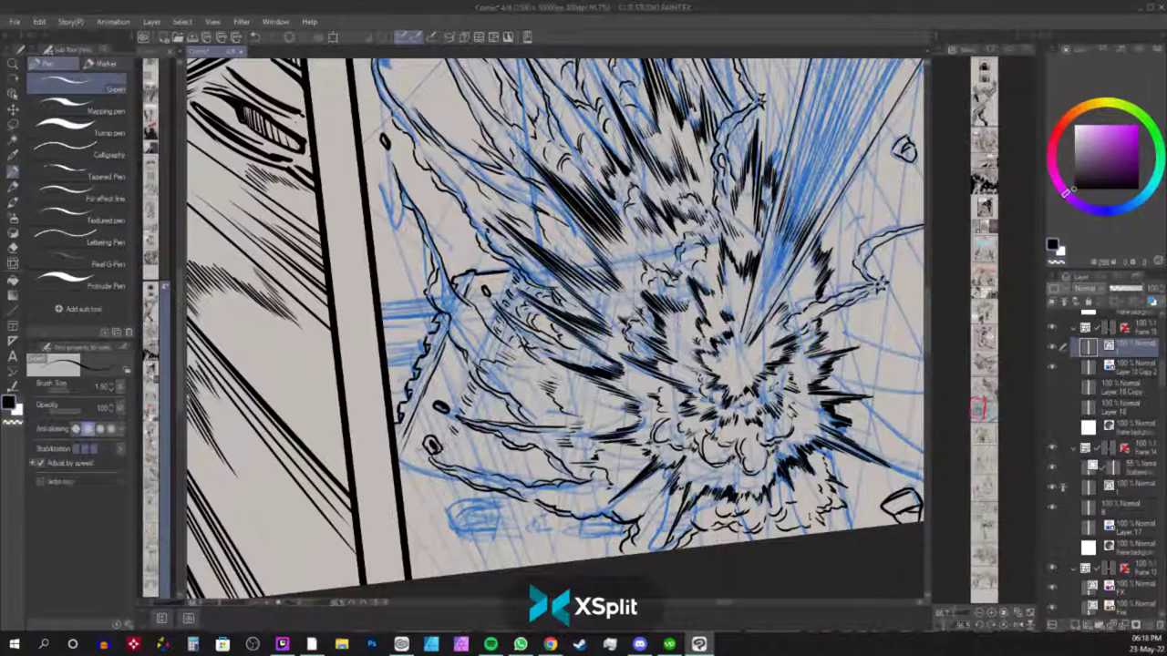
Ink the band of small arches and short strokes along the castle wall, fitting it between the smoke trails.
{"action": "mouse_move", "coordinate": [425, 480]}
{"action": "left_mouse_down"}
{"action": "mouse_move", "coordinate": [404, 525]}
{"action": "mouse_move", "coordinate": [410, 559]}
{"action": "left_mouse_up"}
{"action": "left_click_drag", "start_coordinate": [438, 469], "coordinate": [414, 527]}
{"action": "left_click_drag", "start_coordinate": [421, 521], "coordinate": [409, 553]}
{"action": "left_click_drag", "start_coordinate": [593, 341], "coordinate": [613, 282]}
{"action": "left_click_drag", "start_coordinate": [485, 318], "coordinate": [473, 394]}
{"action": "left_click_drag", "start_coordinate": [487, 372], "coordinate": [432, 496]}
{"action": "left_click_drag", "start_coordinate": [442, 421], "coordinate": [424, 463]}
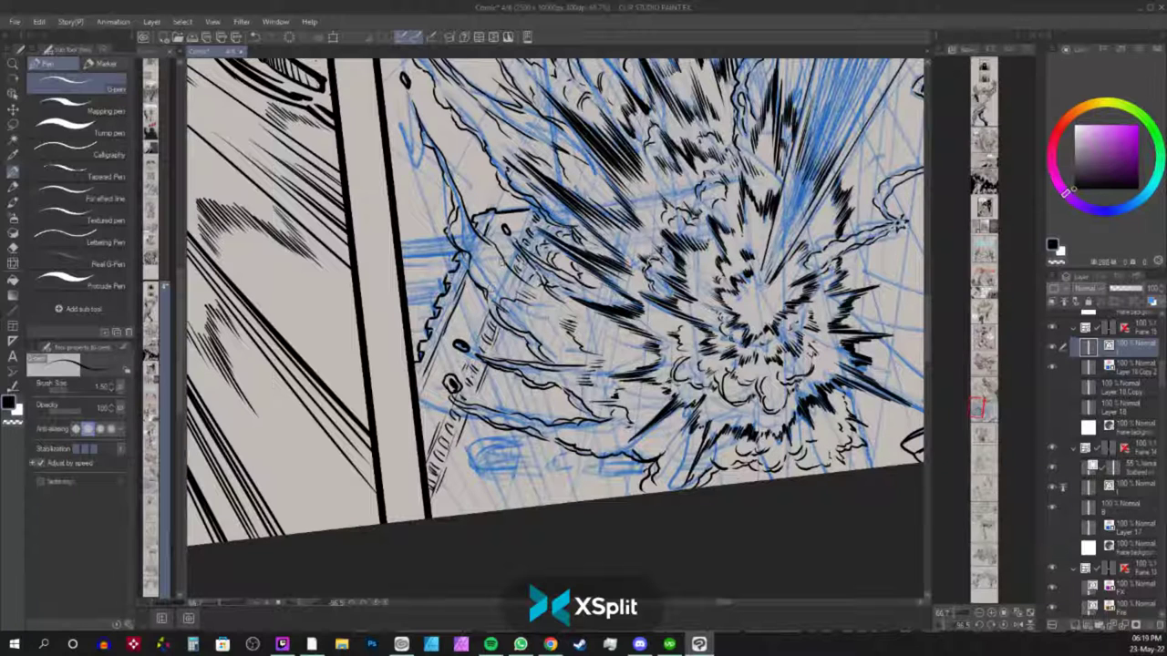
{"action": "left_click_drag", "start_coordinate": [513, 251], "coordinate": [510, 266]}
{"action": "left_click_drag", "start_coordinate": [528, 219], "coordinate": [517, 242]}
Ink two large arched windows with framing lines and inner panes on the castle wall below the arch band.
{"action": "key", "text": "r"}
{"action": "left_click_drag", "start_coordinate": [597, 66], "coordinate": [715, 116]}
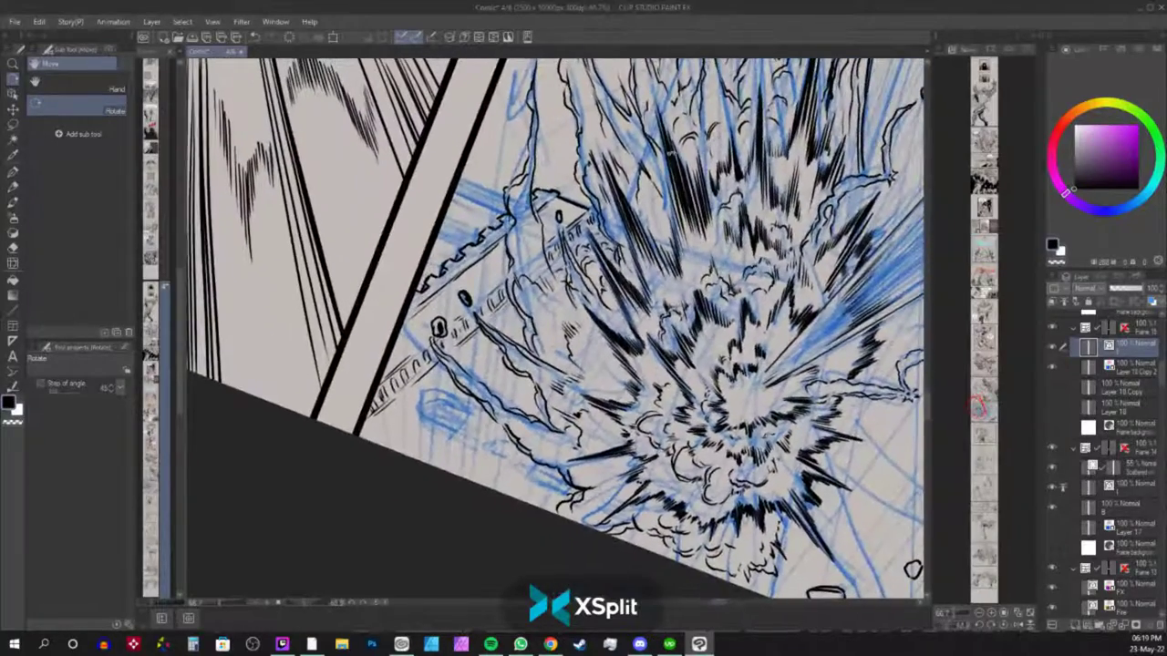
{"action": "key", "text": "p"}
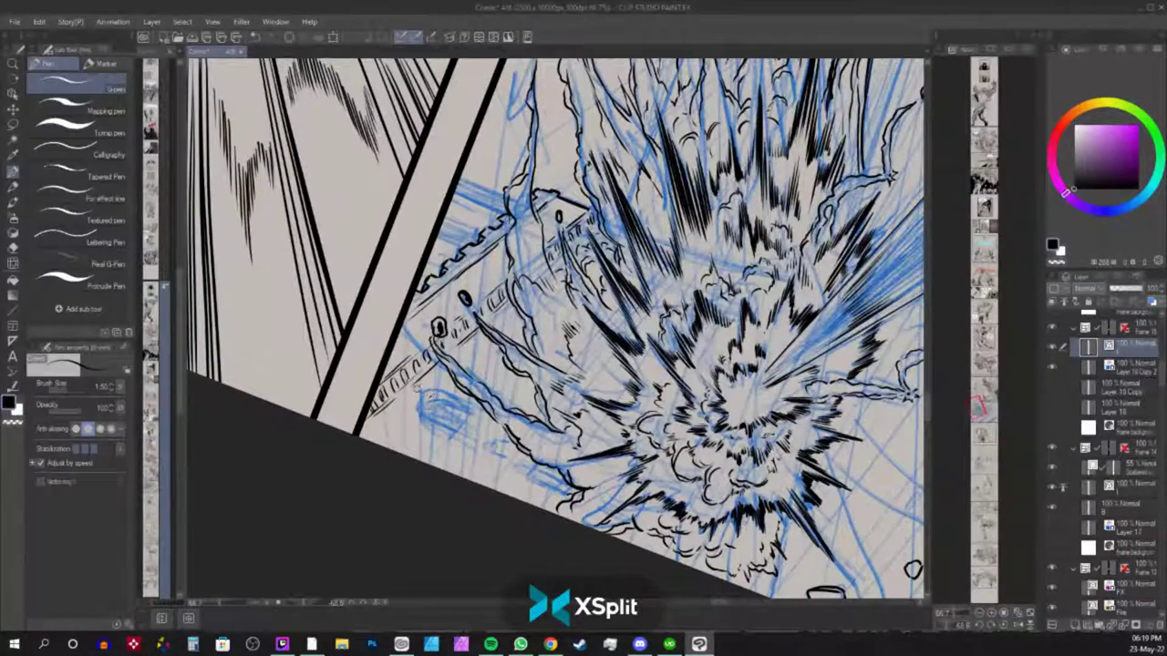
{"action": "mouse_move", "coordinate": [432, 395]}
{"action": "left_mouse_down"}
{"action": "mouse_move", "coordinate": [430, 416]}
{"action": "mouse_move", "coordinate": [450, 428]}
{"action": "left_mouse_up"}
{"action": "left_click_drag", "start_coordinate": [431, 402], "coordinate": [450, 399]}
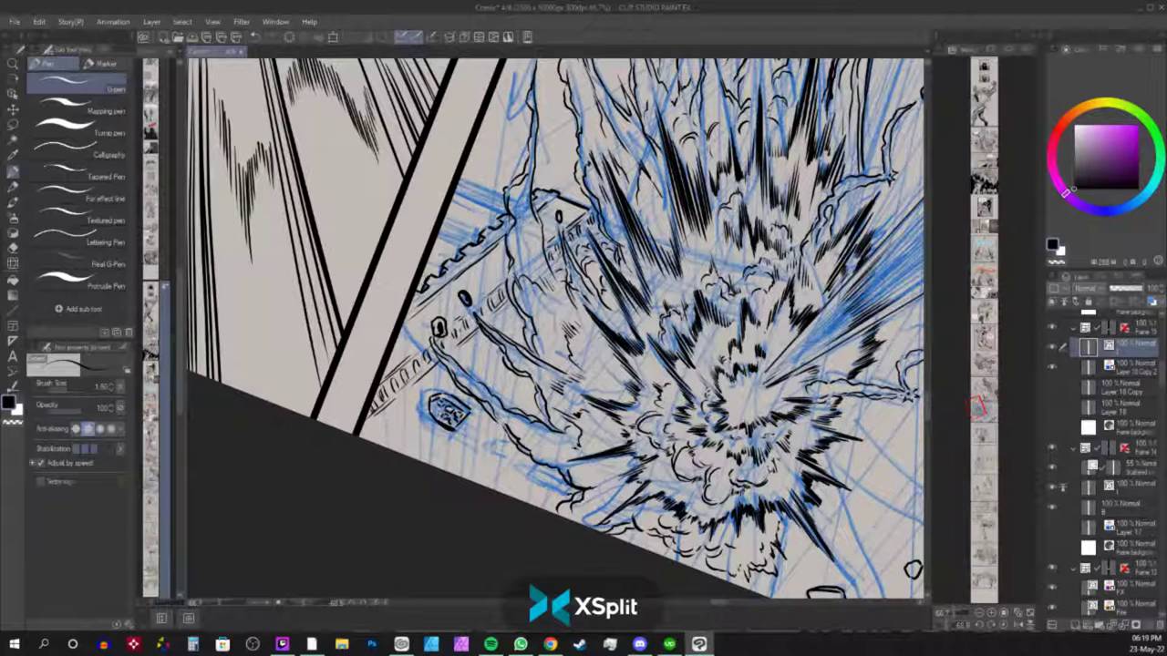
{"action": "left_click_drag", "start_coordinate": [434, 407], "coordinate": [474, 433]}
{"action": "mouse_move", "coordinate": [429, 394]}
{"action": "left_mouse_down"}
{"action": "mouse_move", "coordinate": [427, 412]}
{"action": "mouse_move", "coordinate": [445, 392]}
{"action": "mouse_move", "coordinate": [481, 412]}
{"action": "left_mouse_up"}
{"action": "mouse_move", "coordinate": [419, 415]}
{"action": "left_mouse_down"}
{"action": "mouse_move", "coordinate": [449, 445]}
{"action": "mouse_move", "coordinate": [402, 423]}
{"action": "mouse_move", "coordinate": [396, 433]}
{"action": "mouse_move", "coordinate": [428, 461]}
{"action": "mouse_move", "coordinate": [443, 457]}
{"action": "left_mouse_up"}
{"action": "mouse_move", "coordinate": [421, 428]}
{"action": "left_mouse_down"}
{"action": "mouse_move", "coordinate": [407, 438]}
{"action": "mouse_move", "coordinate": [425, 433]}
{"action": "mouse_move", "coordinate": [424, 451]}
{"action": "mouse_move", "coordinate": [443, 448]}
{"action": "left_mouse_up"}
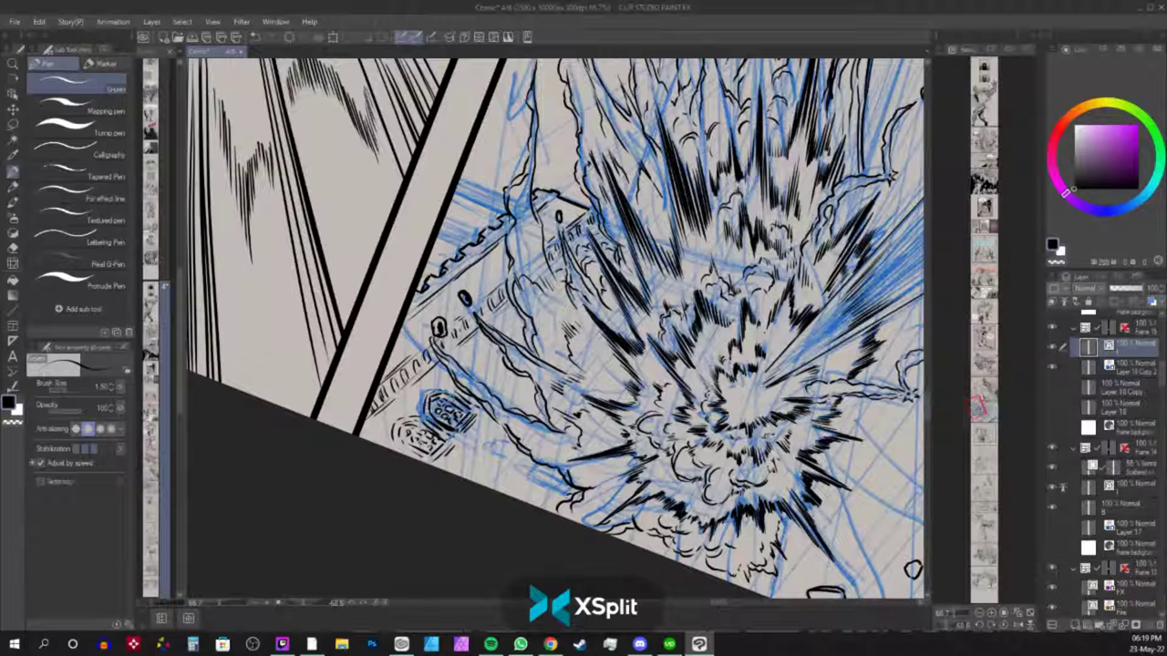
Ink small windows on the castle wall between the smoke trails and a framed window beside the explosion's edge.
{"action": "scroll", "coordinate": [472, 406], "scroll_direction": "down", "scroll_amount": 2}
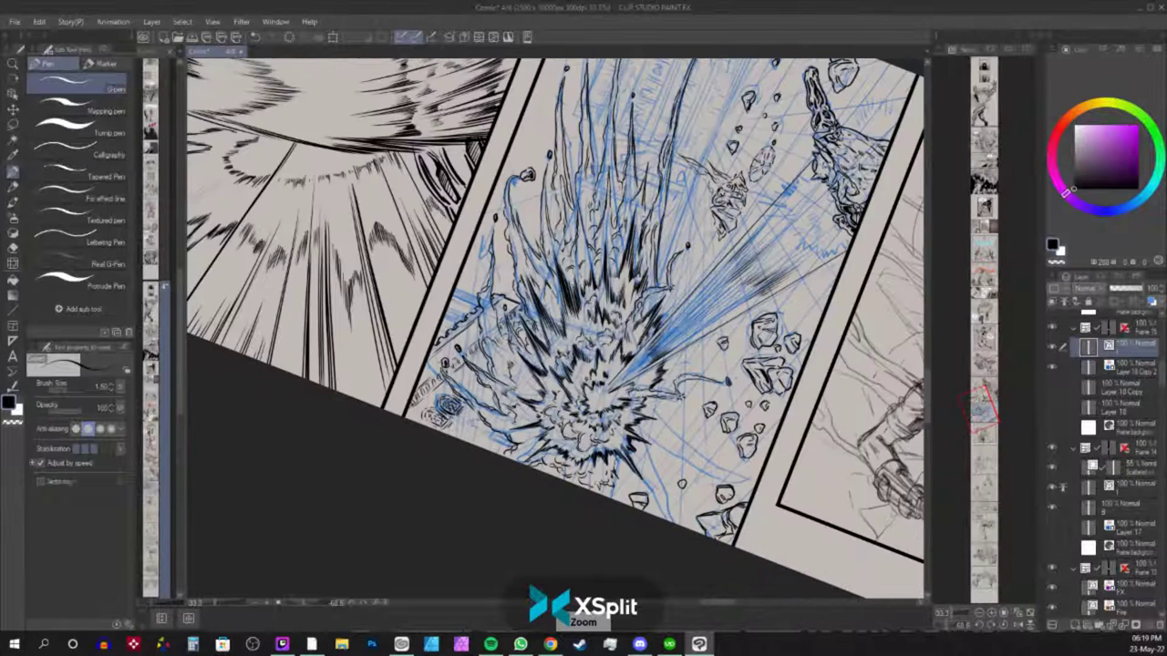
{"action": "left_click_drag", "start_coordinate": [473, 406], "coordinate": [362, 504]}
{"action": "left_click_drag", "start_coordinate": [715, 416], "coordinate": [713, 414]}
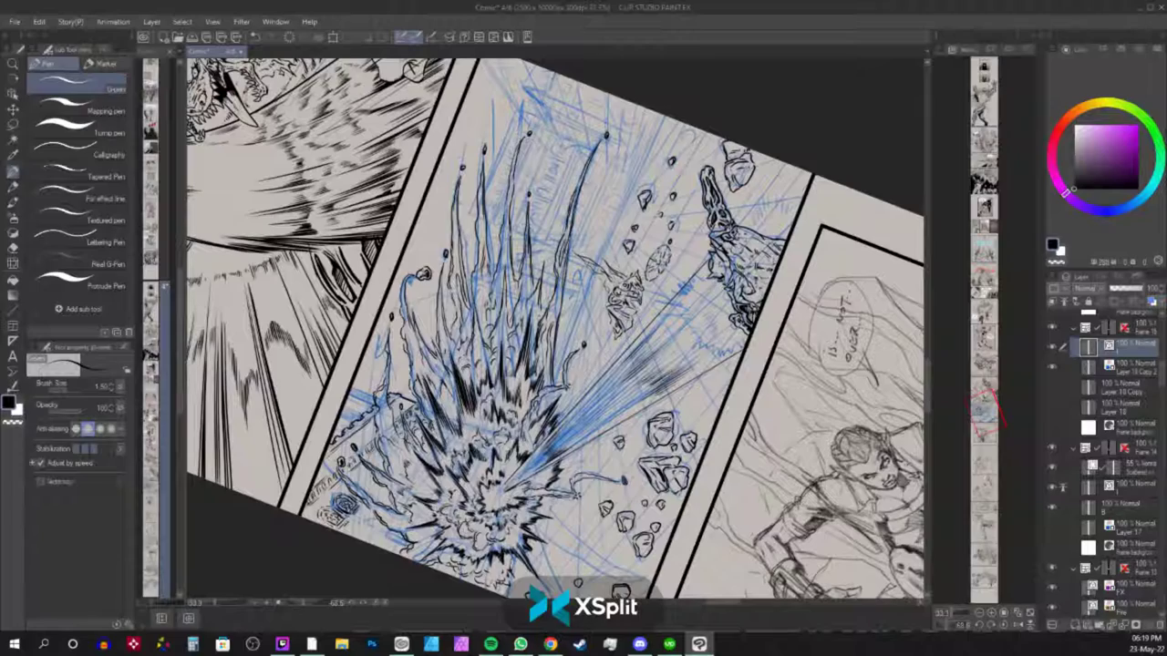
{"action": "scroll", "coordinate": [647, 373], "scroll_direction": "up", "scroll_amount": 2}
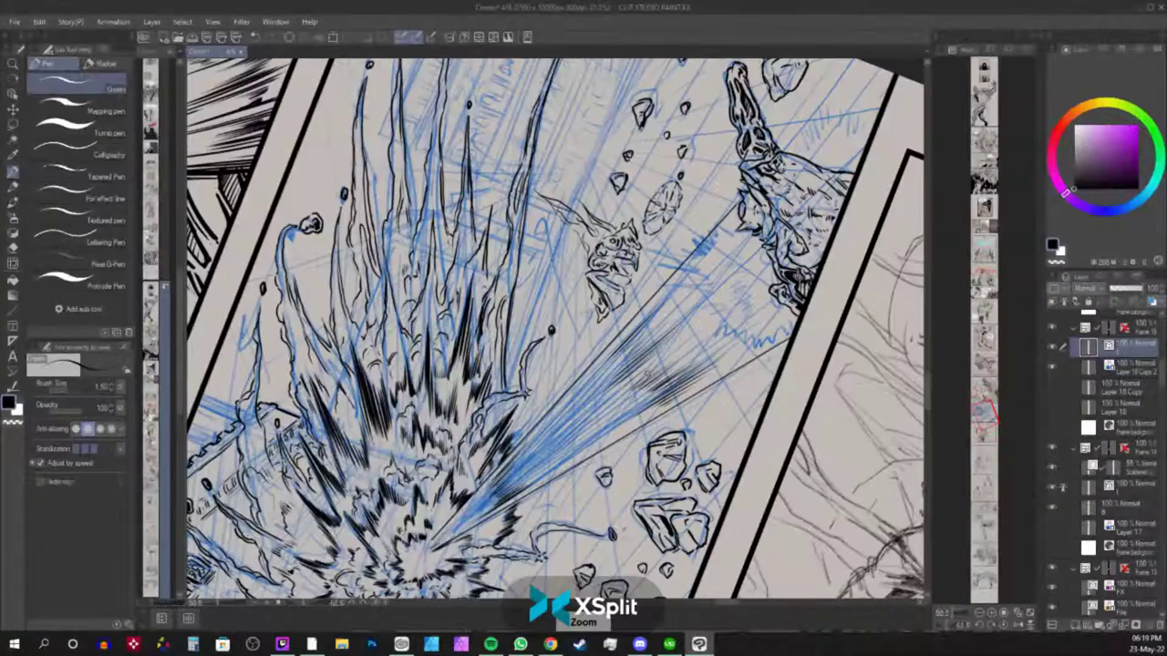
{"action": "left_click_drag", "start_coordinate": [648, 373], "coordinate": [1016, 69]}
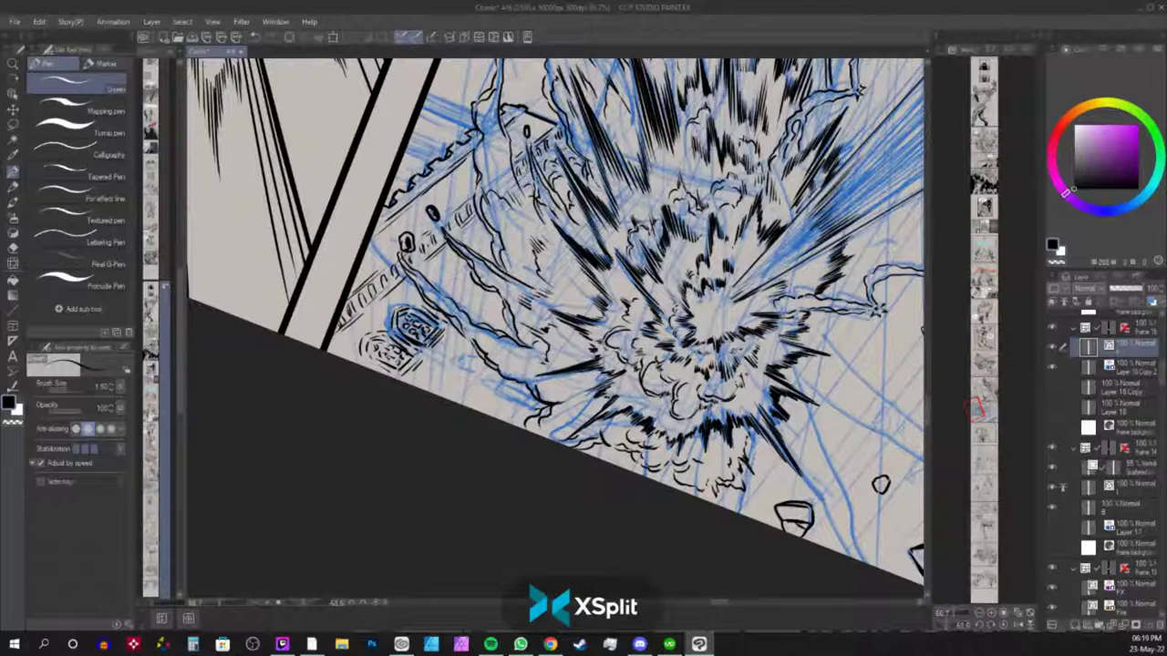
{"action": "left_click_drag", "start_coordinate": [447, 266], "coordinate": [479, 285]}
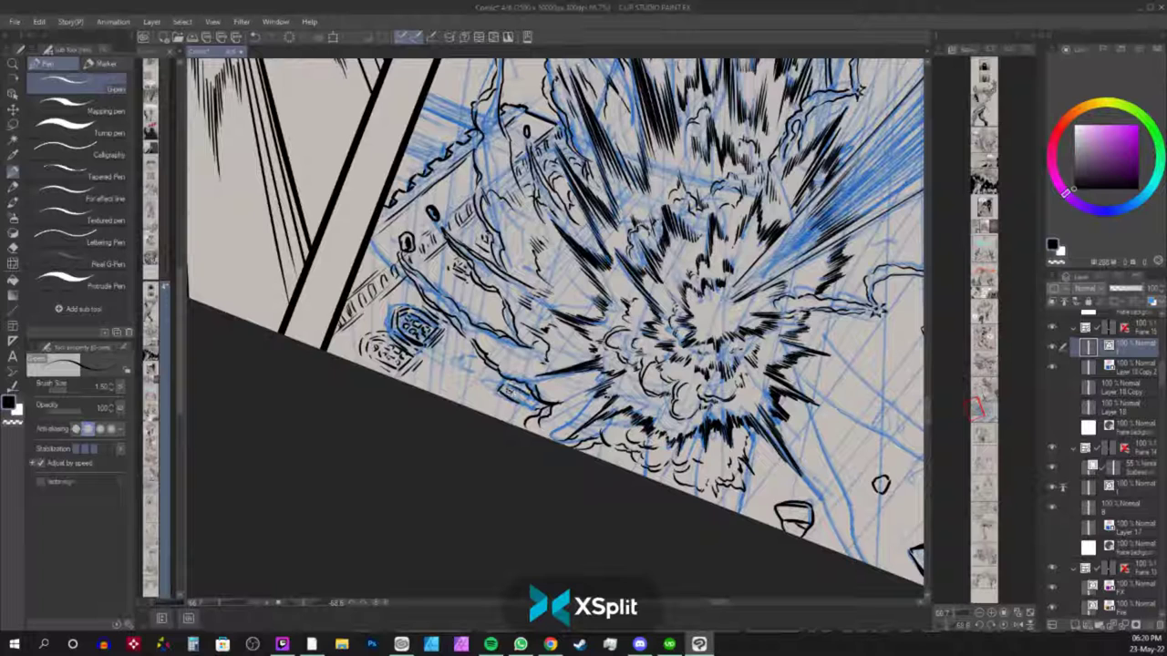
{"action": "mouse_move", "coordinate": [507, 386]}
{"action": "left_mouse_down"}
{"action": "mouse_move", "coordinate": [519, 398]}
{"action": "mouse_move", "coordinate": [495, 392]}
{"action": "mouse_move", "coordinate": [525, 413]}
{"action": "left_mouse_up"}
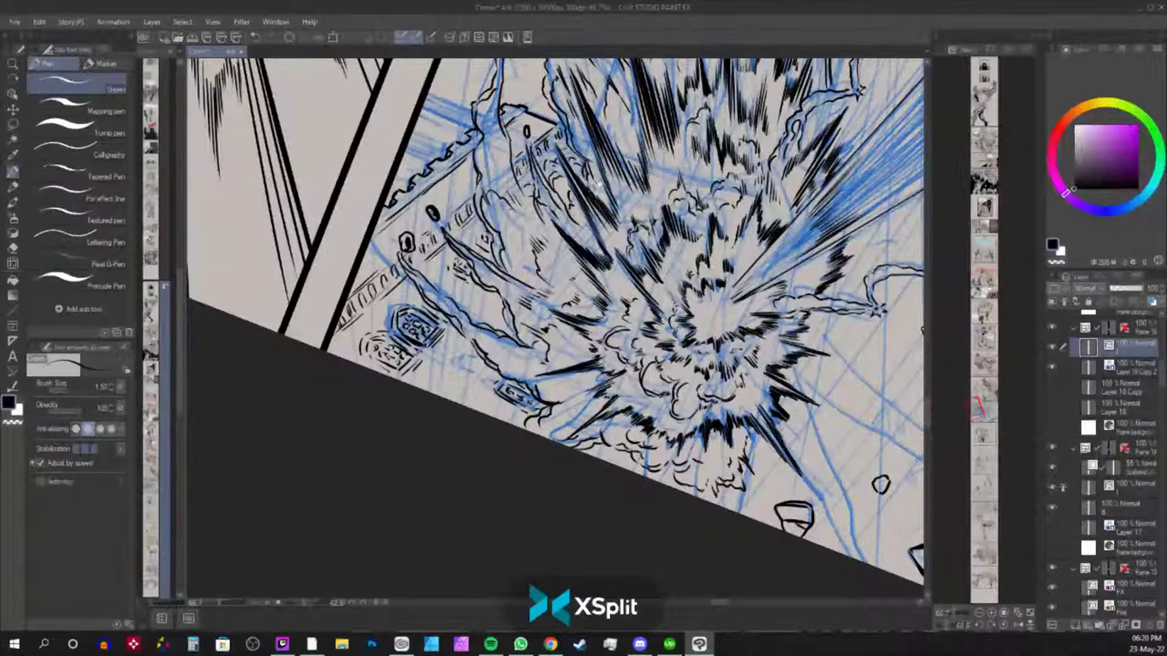
Ink cracks and broken masonry across the castle wall around the windows and through the arch band.
{"action": "left_click_drag", "start_coordinate": [595, 186], "coordinate": [573, 201]}
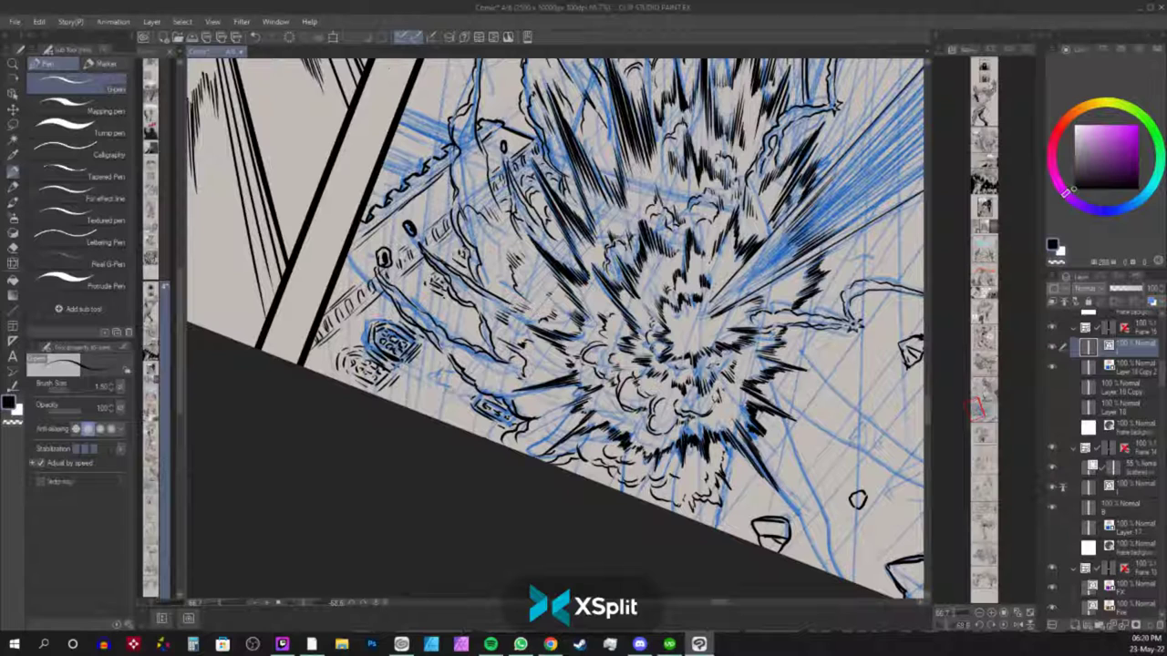
{"action": "mouse_move", "coordinate": [467, 385]}
{"action": "left_mouse_down"}
{"action": "mouse_move", "coordinate": [406, 390]}
{"action": "mouse_move", "coordinate": [441, 369]}
{"action": "mouse_move", "coordinate": [416, 392]}
{"action": "mouse_move", "coordinate": [430, 418]}
{"action": "left_mouse_up"}
{"action": "mouse_move", "coordinate": [459, 327]}
{"action": "left_mouse_down"}
{"action": "mouse_move", "coordinate": [441, 339]}
{"action": "mouse_move", "coordinate": [405, 283]}
{"action": "left_mouse_up"}
{"action": "left_click_drag", "start_coordinate": [430, 286], "coordinate": [423, 312]}
{"action": "mouse_move", "coordinate": [457, 305]}
{"action": "left_mouse_down"}
{"action": "mouse_move", "coordinate": [438, 331]}
{"action": "mouse_move", "coordinate": [456, 343]}
{"action": "mouse_move", "coordinate": [448, 325]}
{"action": "left_mouse_up"}
{"action": "mouse_move", "coordinate": [473, 308]}
{"action": "left_mouse_down"}
{"action": "mouse_move", "coordinate": [447, 323]}
{"action": "mouse_move", "coordinate": [398, 297]}
{"action": "left_mouse_up"}
{"action": "left_click_drag", "start_coordinate": [390, 301], "coordinate": [359, 317]}
{"action": "mouse_move", "coordinate": [364, 305]}
{"action": "left_mouse_down"}
{"action": "mouse_move", "coordinate": [350, 317]}
{"action": "mouse_move", "coordinate": [331, 297]}
{"action": "left_mouse_up"}
{"action": "mouse_move", "coordinate": [352, 257]}
{"action": "left_mouse_down"}
{"action": "mouse_move", "coordinate": [365, 268]}
{"action": "mouse_move", "coordinate": [346, 297]}
{"action": "mouse_move", "coordinate": [350, 319]}
{"action": "mouse_move", "coordinate": [331, 295]}
{"action": "left_mouse_up"}
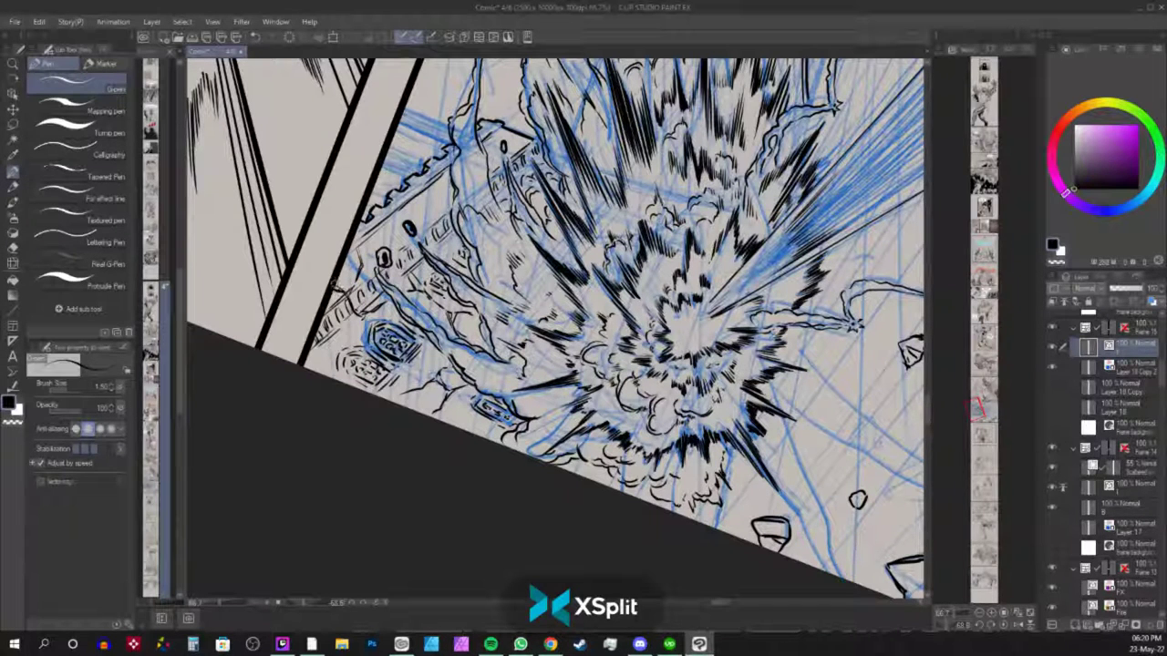
Ink branching cracks below the battlements and small details at the castle roof's far corner.
{"action": "mouse_move", "coordinate": [426, 191]}
{"action": "left_mouse_down"}
{"action": "mouse_move", "coordinate": [442, 217]}
{"action": "mouse_move", "coordinate": [425, 211]}
{"action": "left_mouse_up"}
{"action": "left_click_drag", "start_coordinate": [429, 197], "coordinate": [447, 243]}
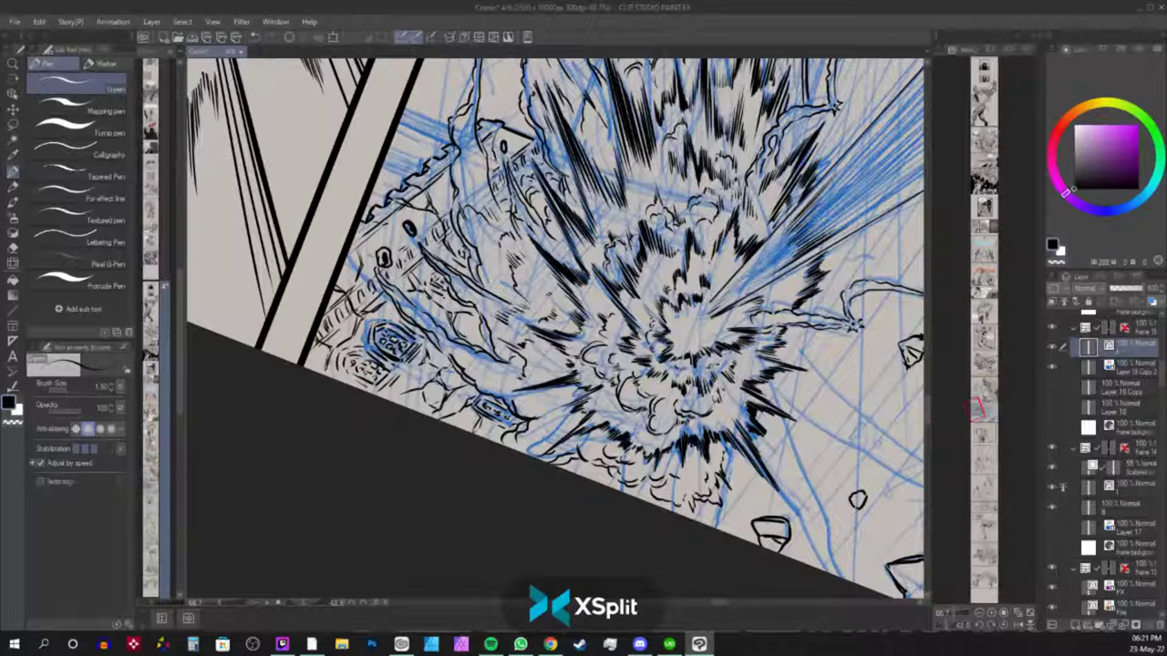
{"action": "mouse_move", "coordinate": [489, 159]}
{"action": "left_mouse_down"}
{"action": "mouse_move", "coordinate": [496, 131]}
{"action": "mouse_move", "coordinate": [513, 151]}
{"action": "left_mouse_up"}
Open the other comic page, examine the castle behind the hooded giants in the champion speech panel, and return to the explosion page.
{"action": "key", "text": "r"}
{"action": "left_click_drag", "start_coordinate": [758, 202], "coordinate": [788, 404]}
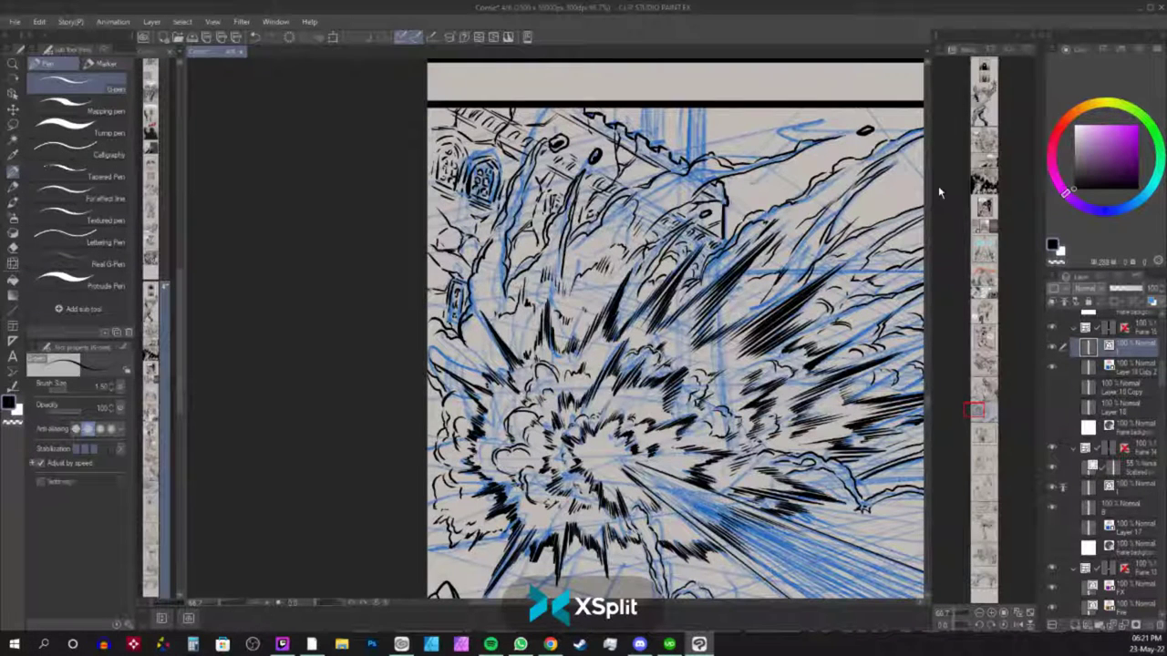
{"action": "left_click_drag", "start_coordinate": [177, 307], "coordinate": [175, 261]}
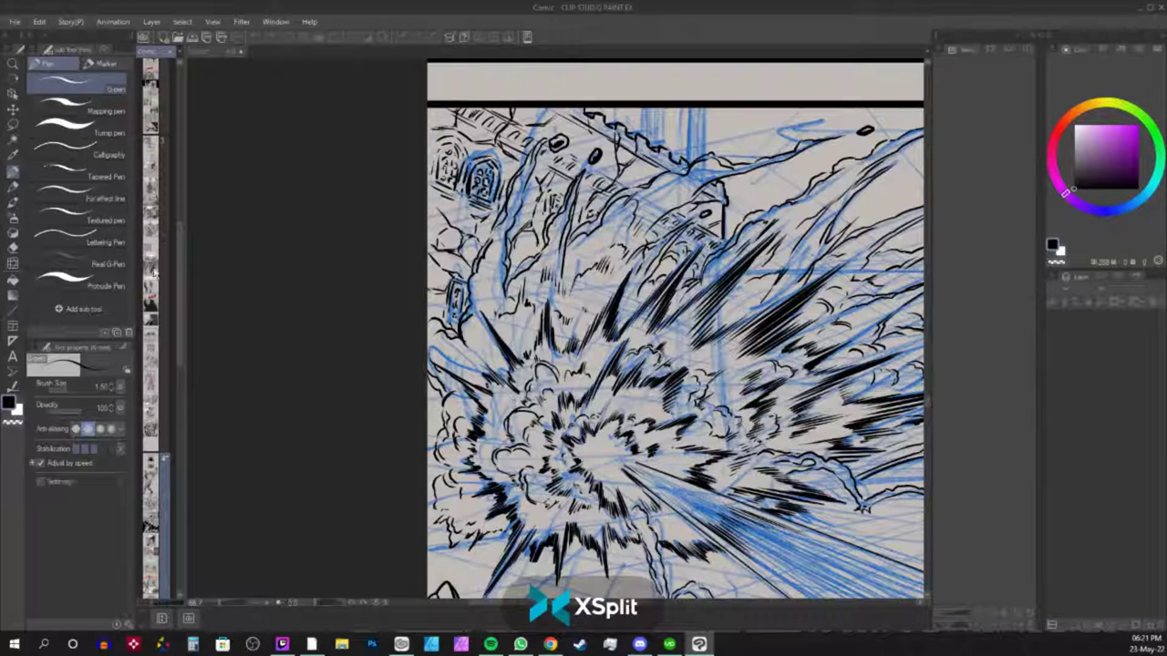
{"action": "double_click", "coordinate": [154, 272]}
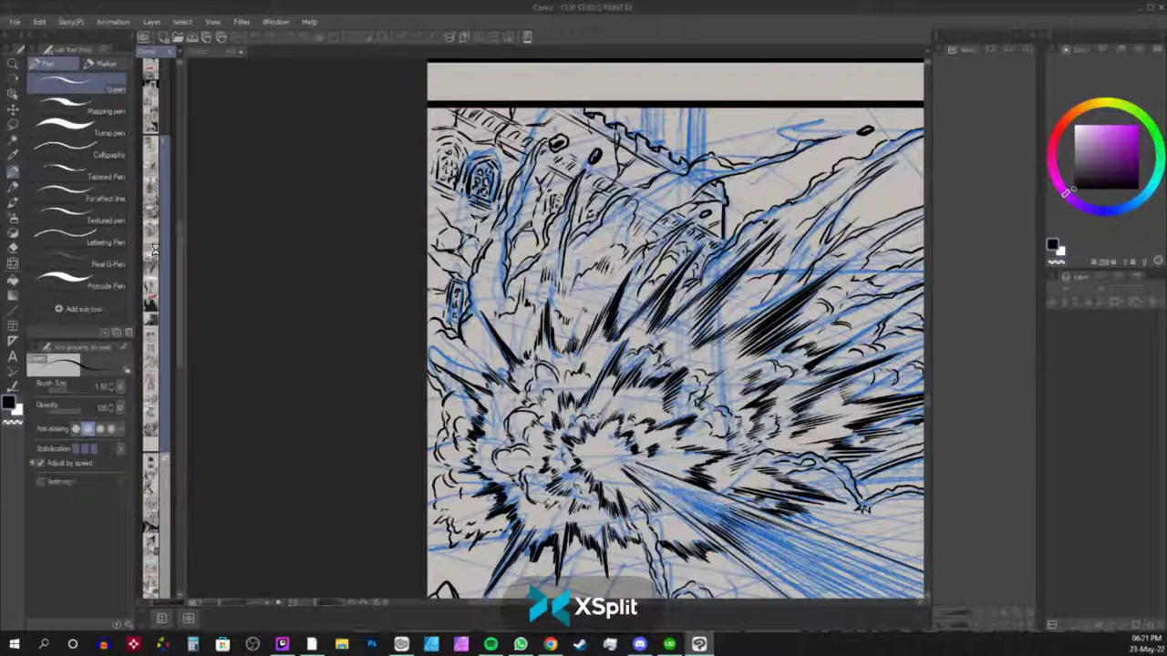
{"action": "double_click", "coordinate": [155, 250]}
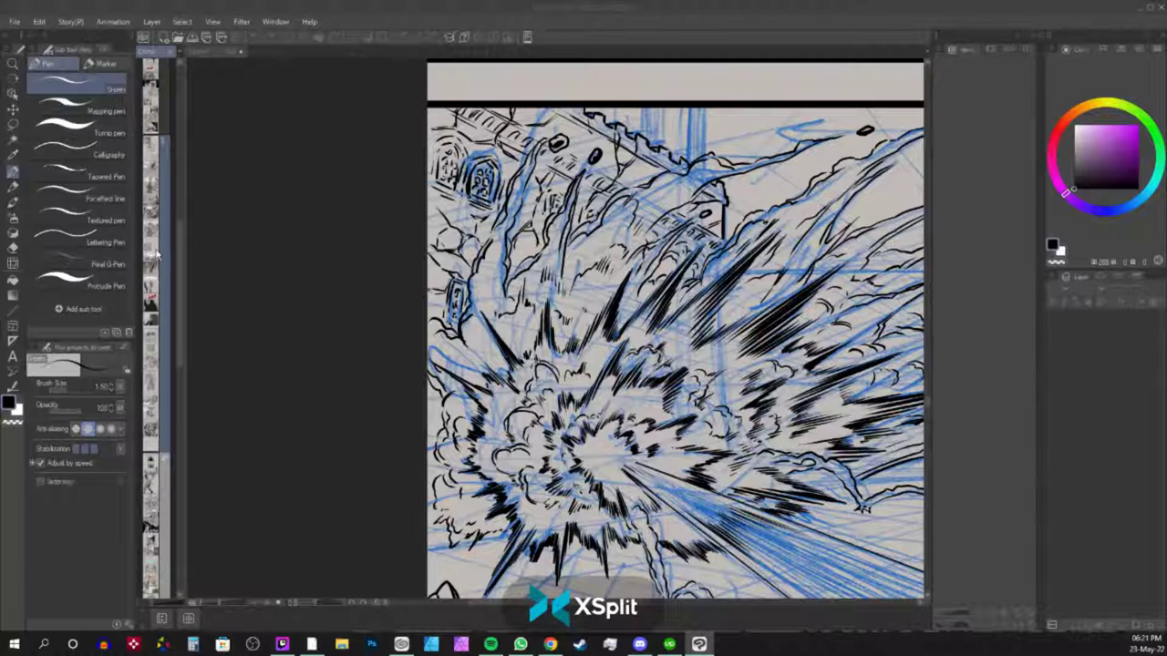
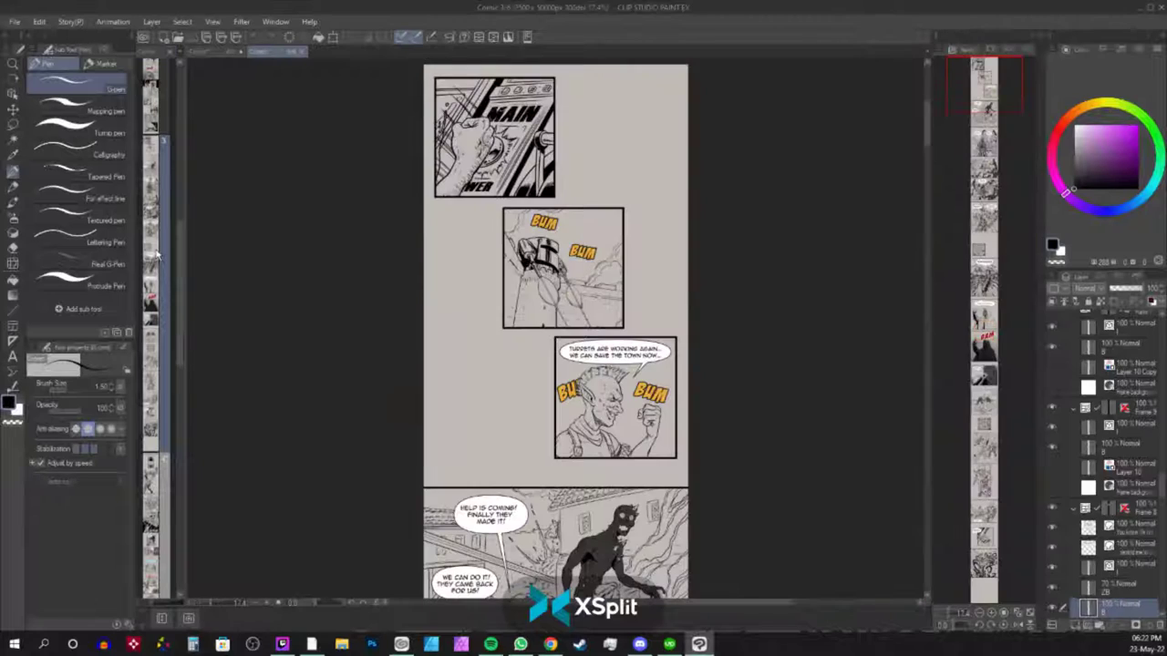
{"action": "left_click_drag", "start_coordinate": [996, 93], "coordinate": [982, 288]}
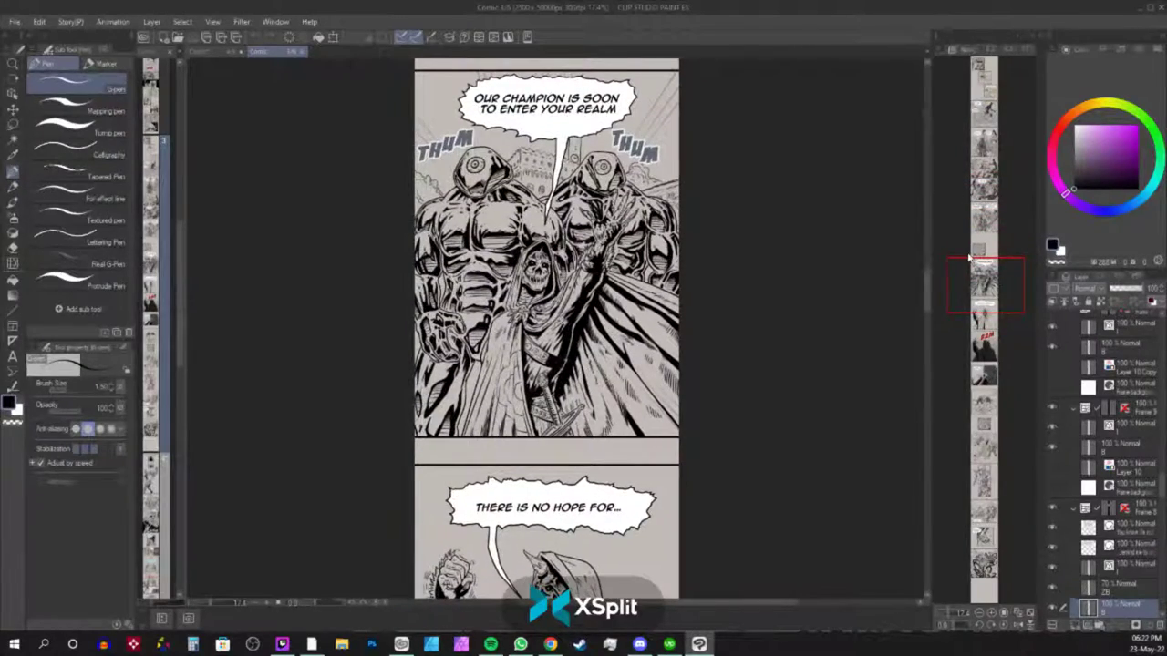
{"action": "scroll", "coordinate": [984, 264], "scroll_direction": "up", "scroll_amount": 5}
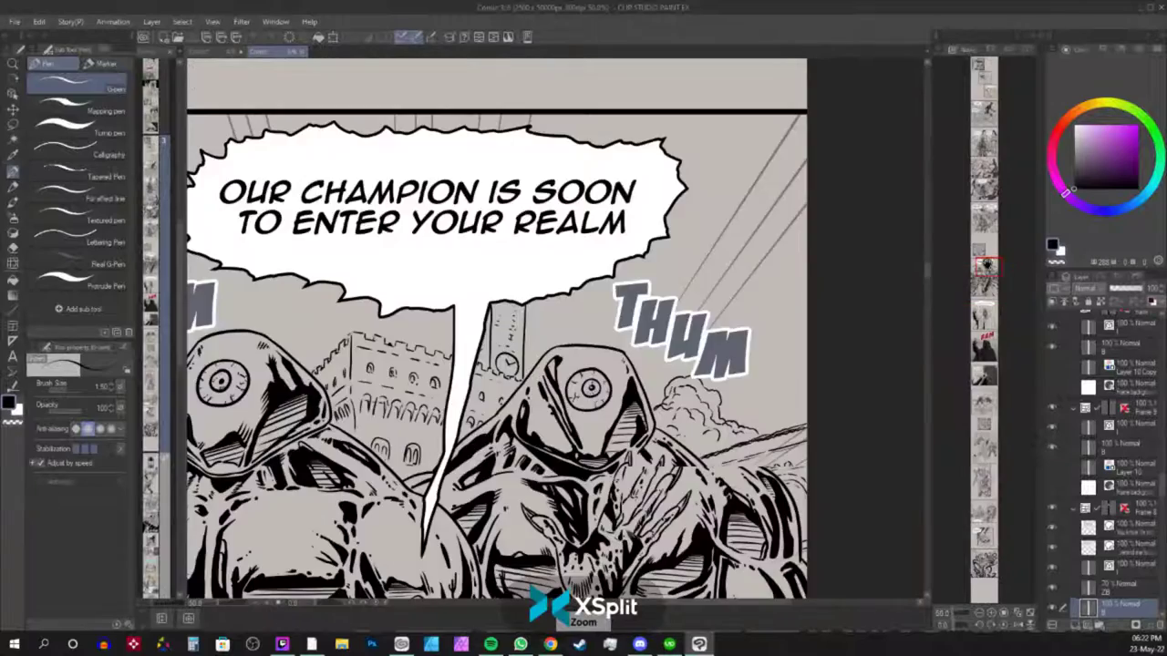
{"action": "left_click_drag", "start_coordinate": [986, 264], "coordinate": [985, 264]}
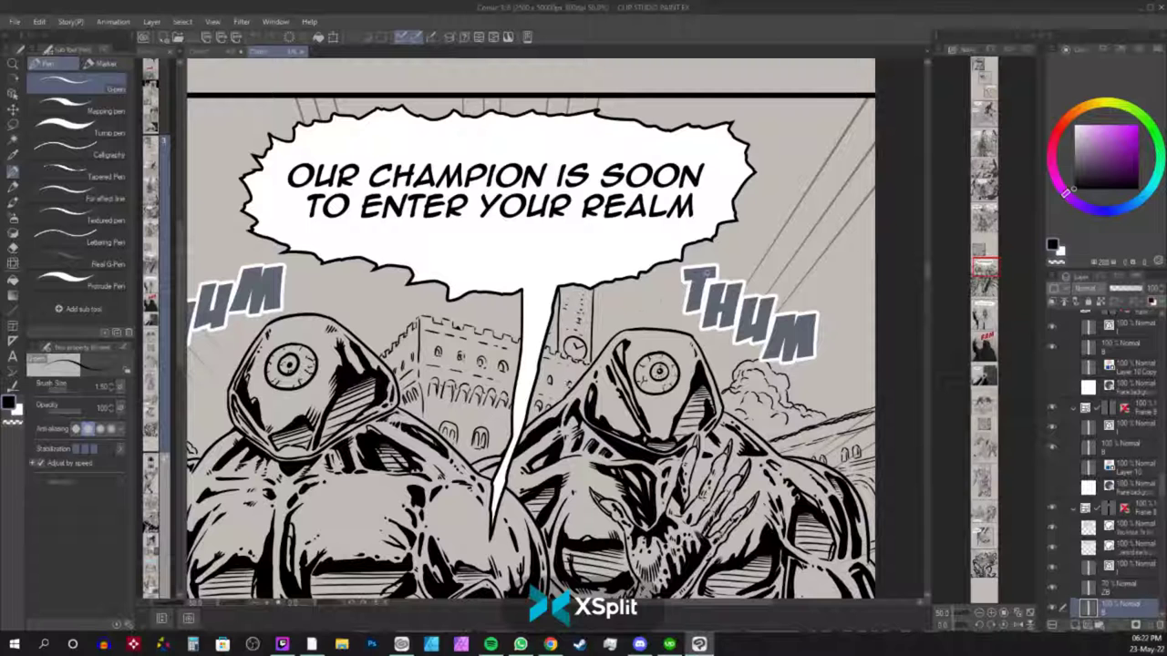
{"action": "left_click", "coordinate": [235, 51]}
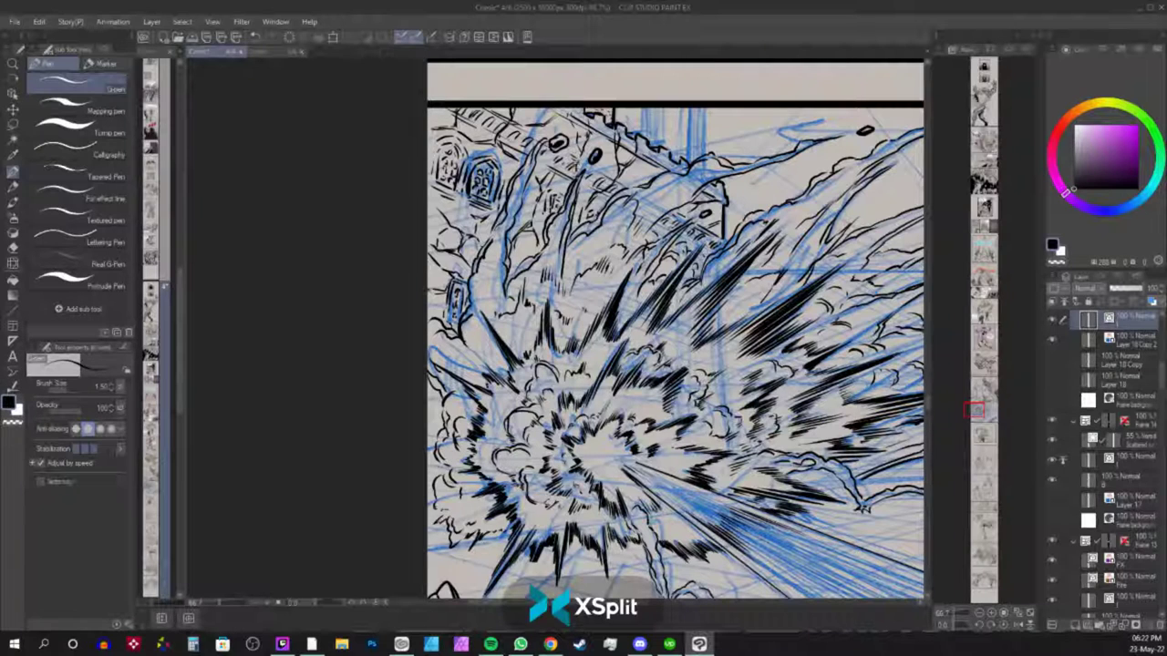
Hide the blue sketch layer to review the inked explosion panel, and show it again to examine the unfinished background.
{"action": "key", "text": "ctrl+minus"}
{"action": "key", "text": "ctrl+minus"}
{"action": "key", "text": "ctrl+minus"}
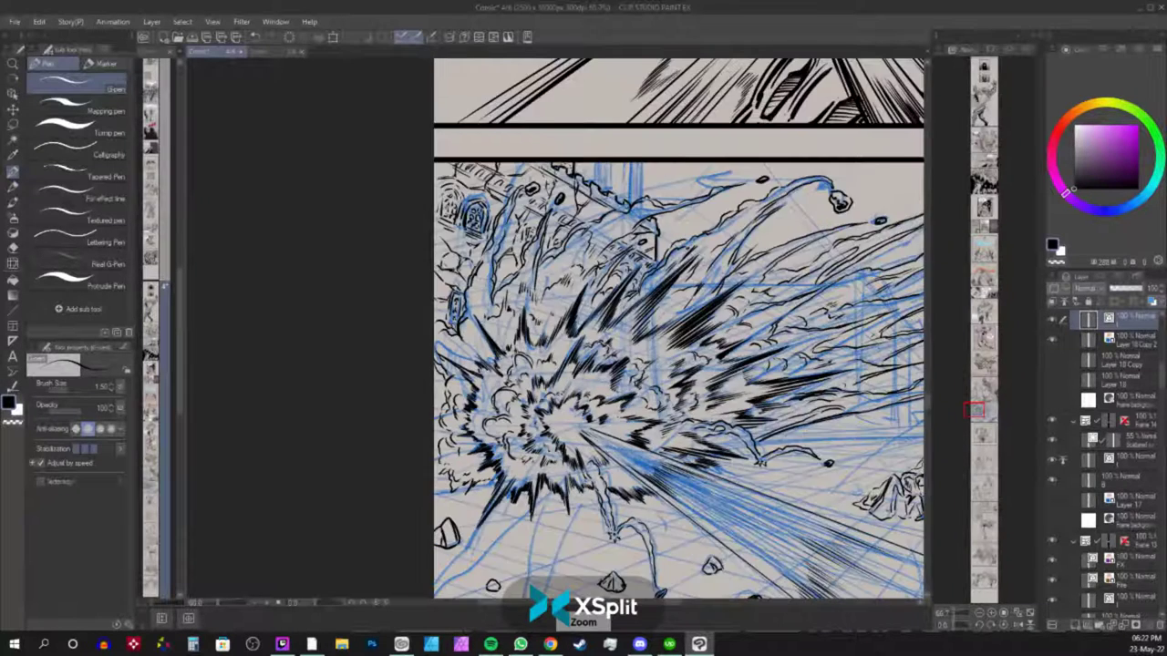
{"action": "key", "text": "ctrl+plus"}
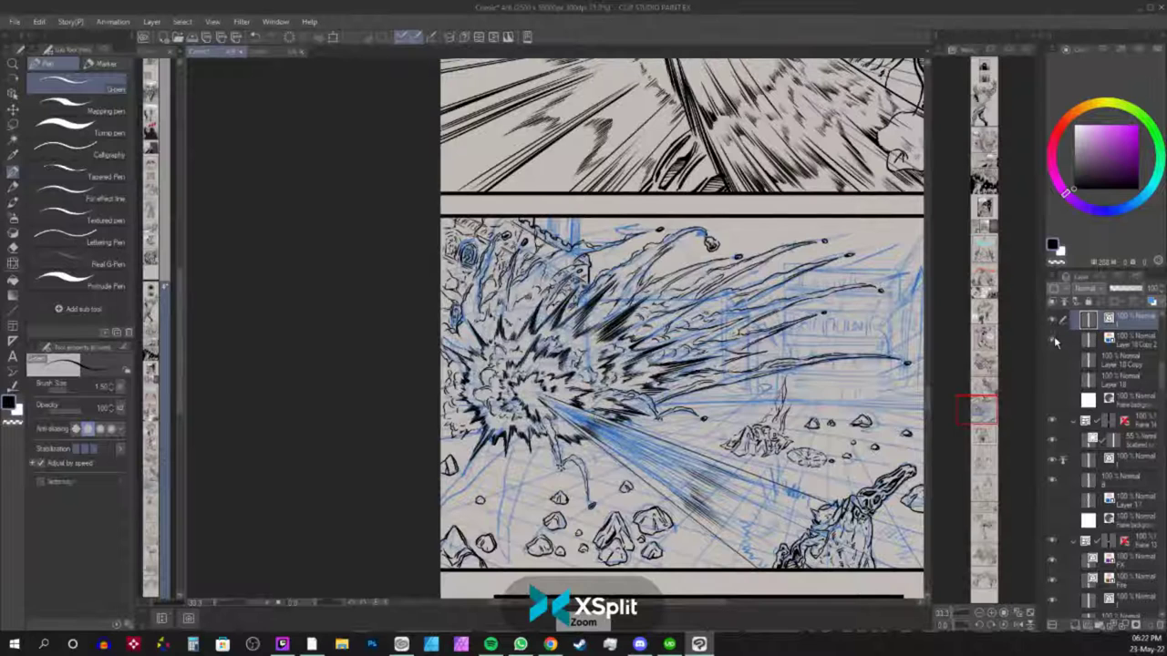
{"action": "left_click", "coordinate": [1053, 318]}
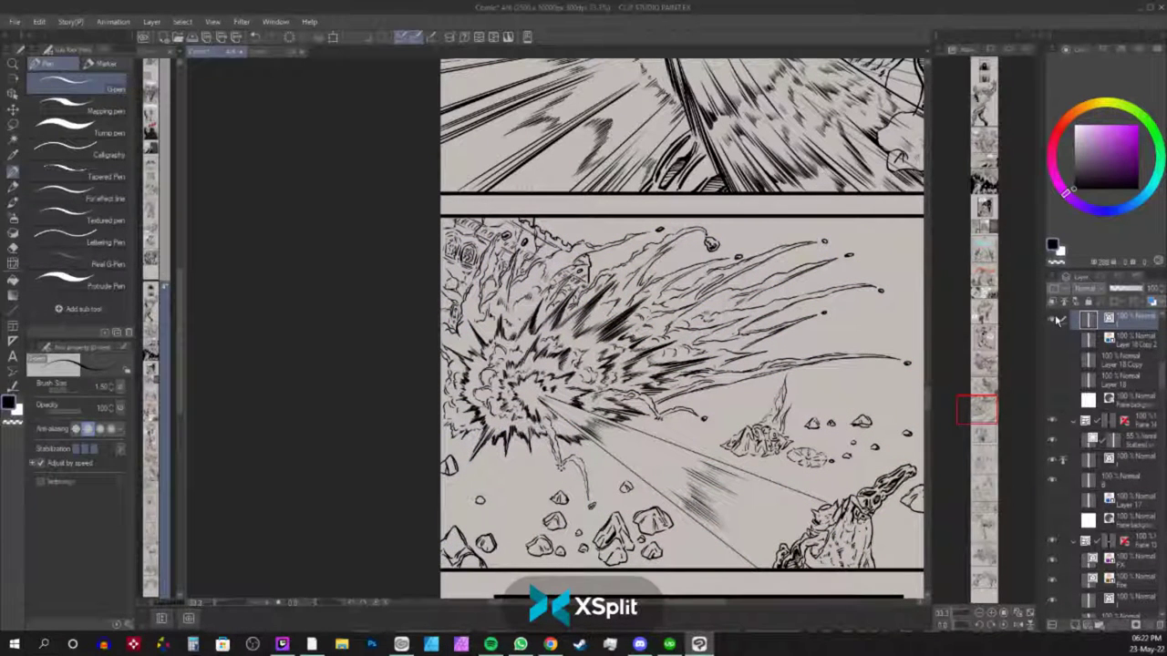
{"action": "left_click_drag", "start_coordinate": [859, 390], "coordinate": [740, 359]}
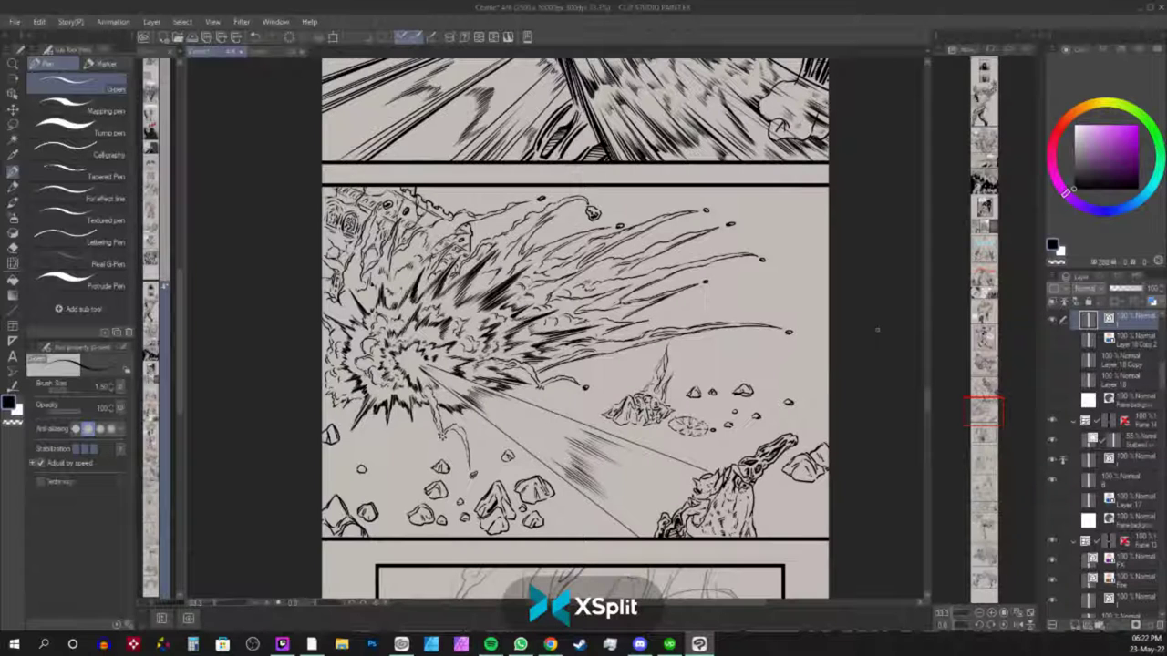
{"action": "left_click", "coordinate": [1053, 339]}
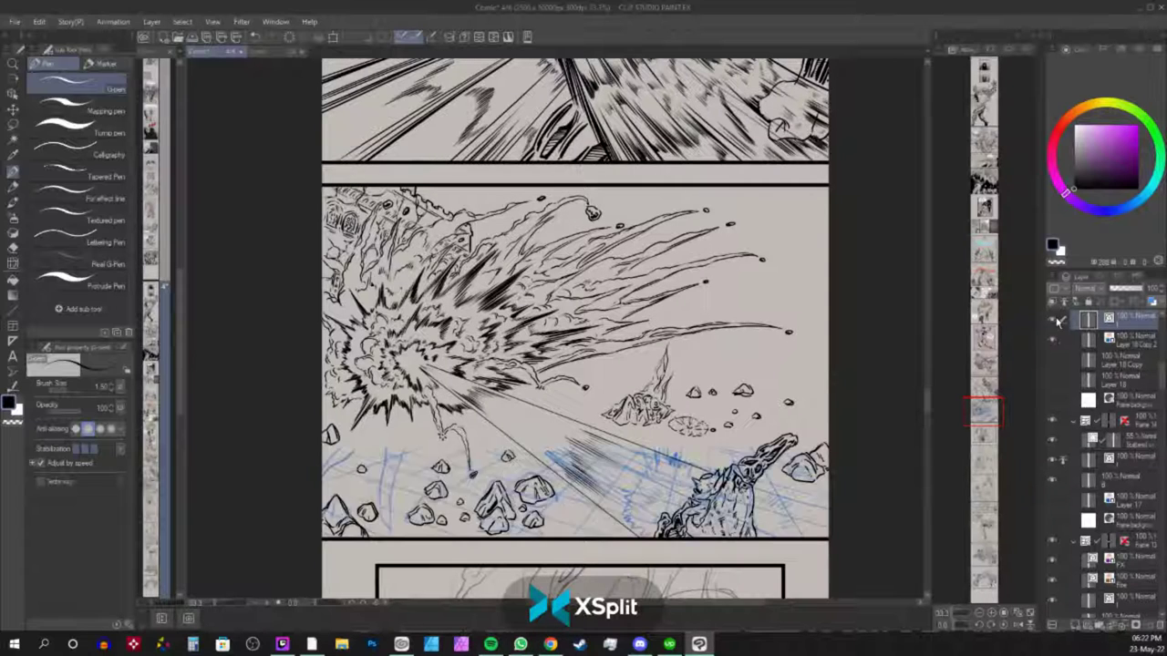
{"action": "key", "text": "ctrl+plus"}
{"action": "key", "text": "ctrl+plus"}
{"action": "key", "text": "ctrl+plus"}
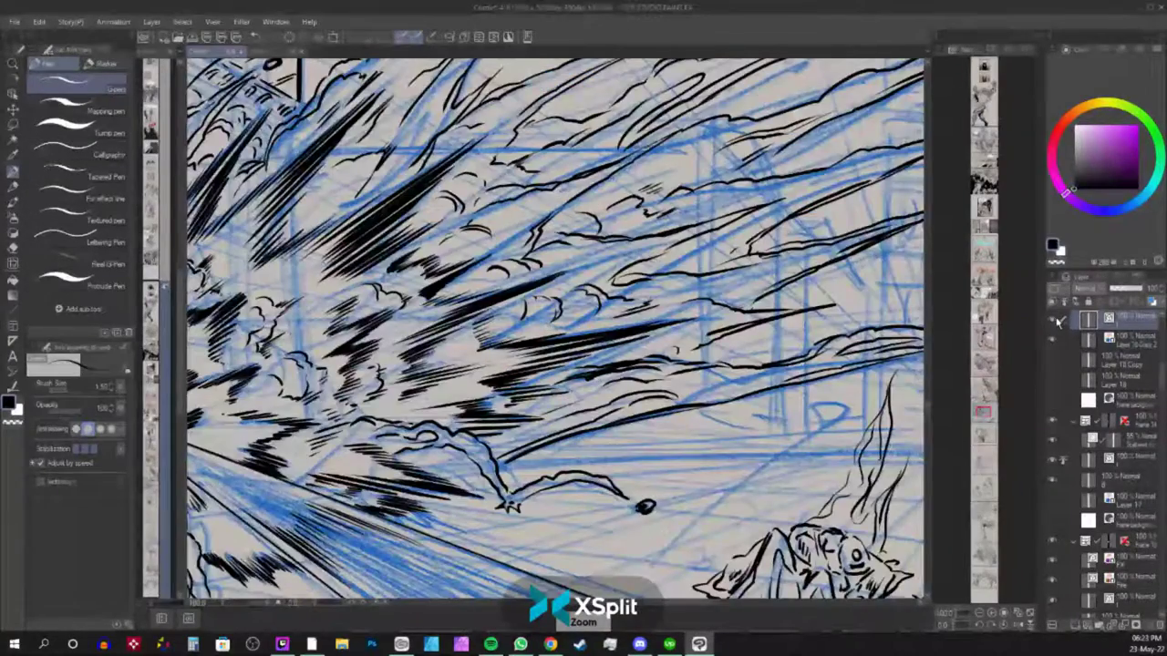
Ink wavy, billowing dust-cloud outlines along the ground between the explosion and the smoking wreck.
{"action": "left_click_drag", "start_coordinate": [869, 447], "coordinate": [598, 333]}
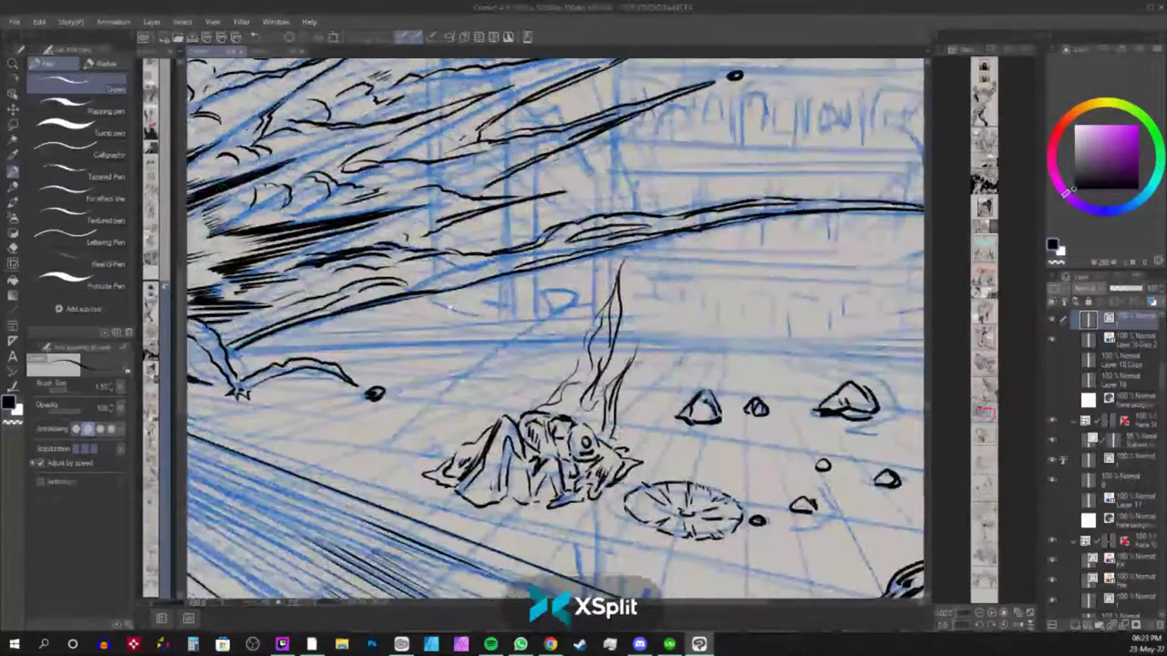
{"action": "mouse_move", "coordinate": [351, 314]}
{"action": "left_mouse_down"}
{"action": "mouse_move", "coordinate": [533, 331]}
{"action": "mouse_move", "coordinate": [591, 315]}
{"action": "mouse_move", "coordinate": [501, 321]}
{"action": "mouse_move", "coordinate": [418, 308]}
{"action": "left_mouse_up"}
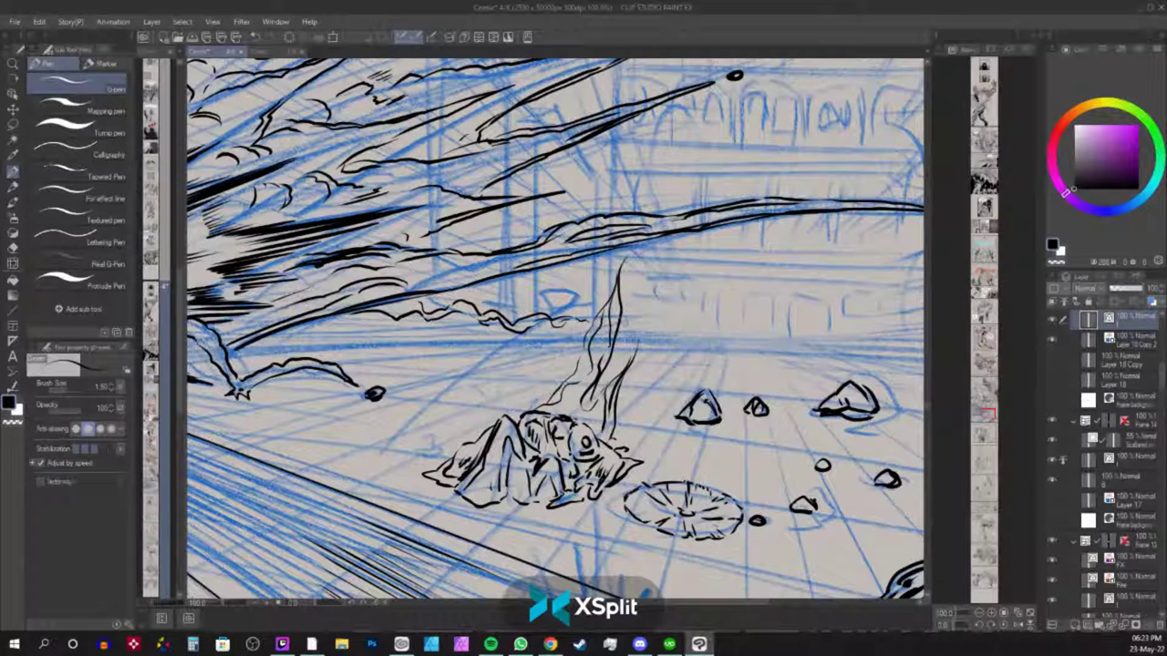
{"action": "mouse_move", "coordinate": [628, 321]}
{"action": "left_mouse_down"}
{"action": "mouse_move", "coordinate": [712, 340]}
{"action": "mouse_move", "coordinate": [489, 346]}
{"action": "left_mouse_up"}
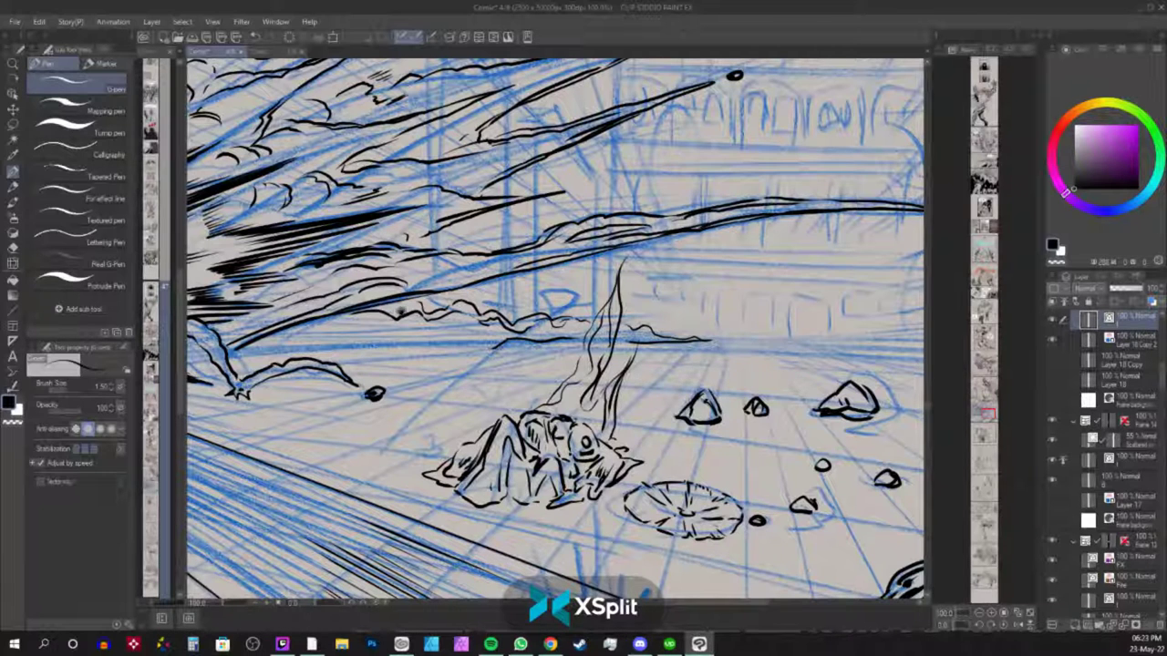
{"action": "left_click_drag", "start_coordinate": [400, 313], "coordinate": [427, 274]}
{"action": "left_click_drag", "start_coordinate": [346, 287], "coordinate": [456, 321]}
{"action": "mouse_move", "coordinate": [401, 293]}
{"action": "left_mouse_down"}
{"action": "mouse_move", "coordinate": [516, 330]}
{"action": "mouse_move", "coordinate": [516, 319]}
{"action": "left_mouse_up"}
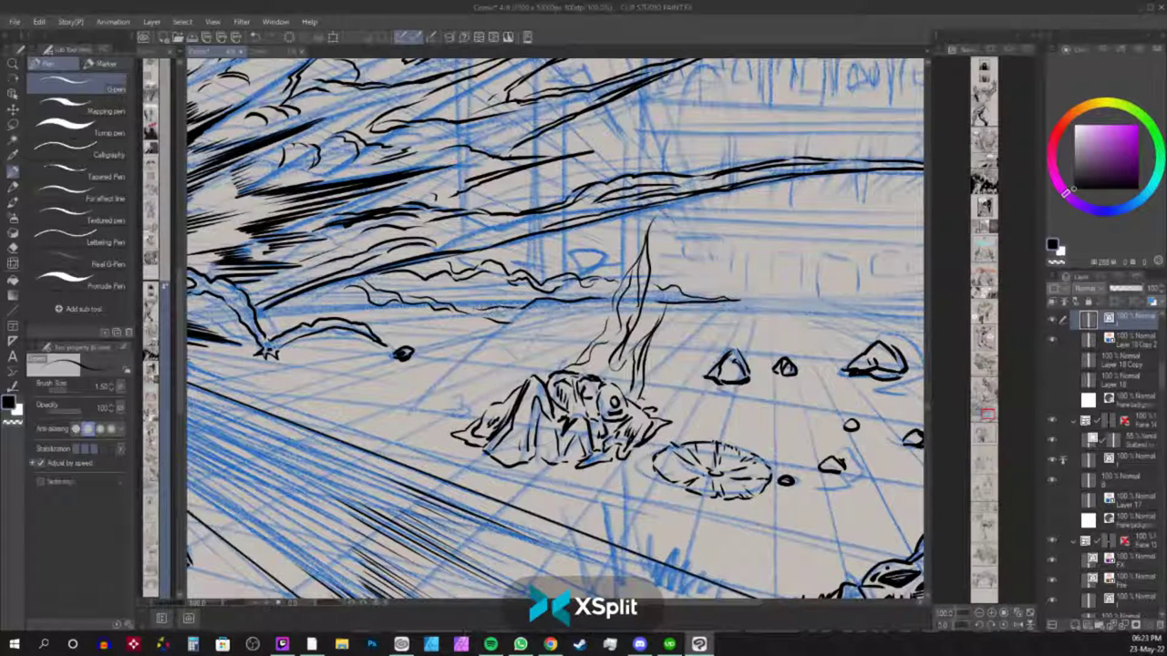
Draw the background's ground line from the end of the dust cloud to the panel border with the Curve tool.
{"action": "left_click_drag", "start_coordinate": [814, 314], "coordinate": [678, 301]}
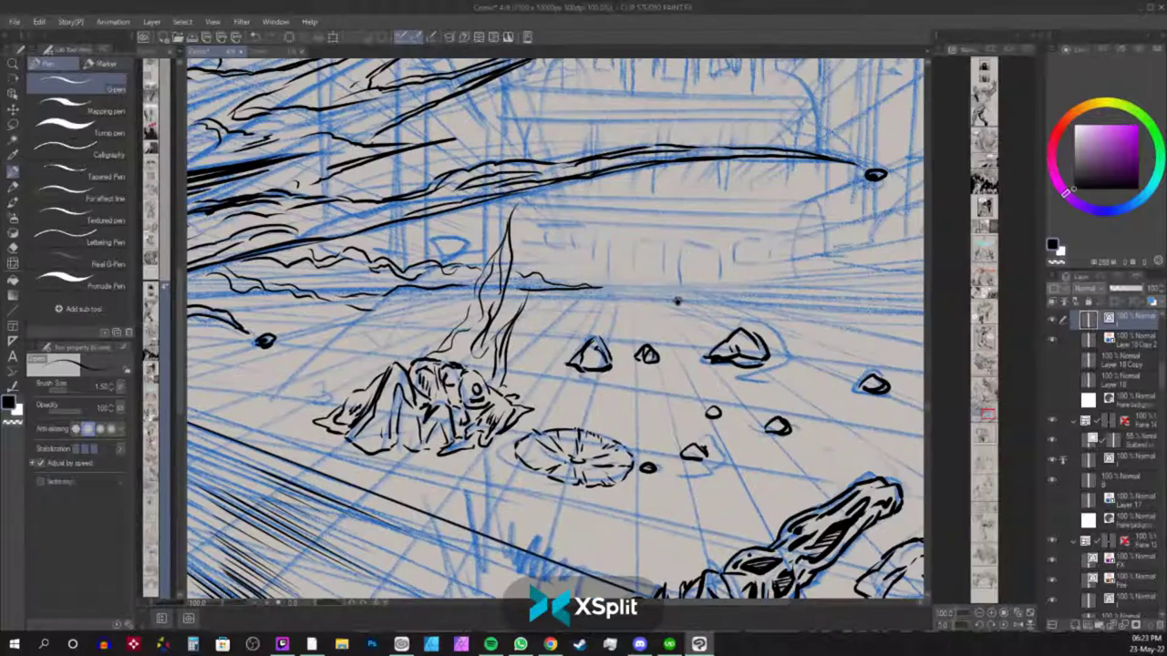
{"action": "left_click_drag", "start_coordinate": [856, 291], "coordinate": [795, 292]}
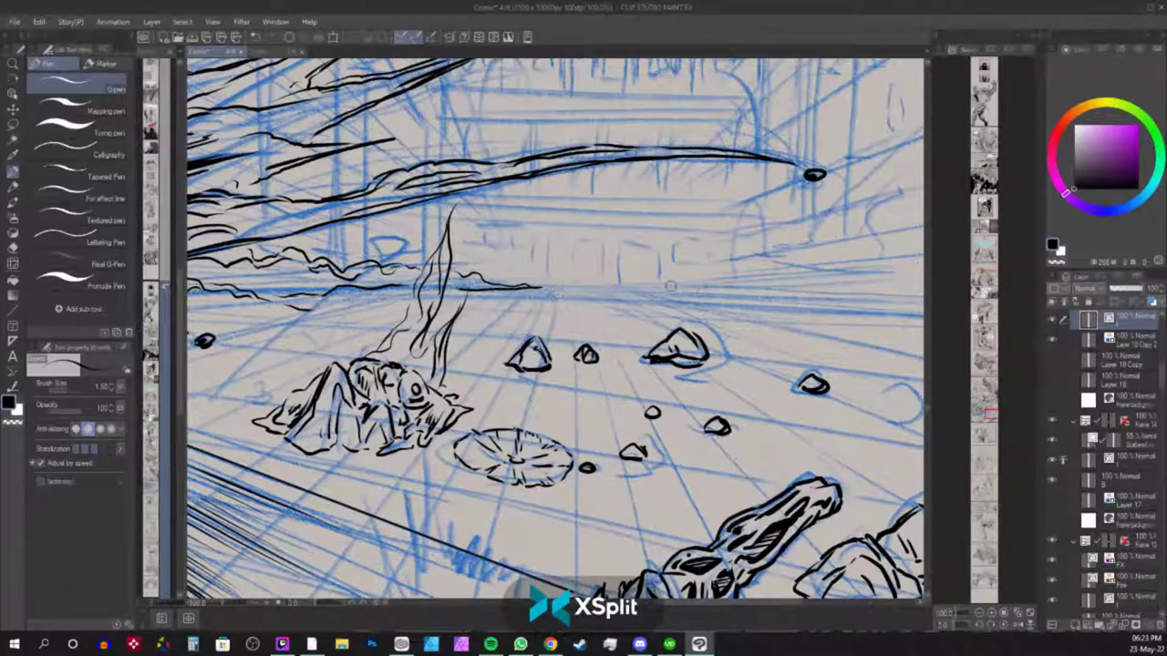
{"action": "left_click_drag", "start_coordinate": [779, 229], "coordinate": [656, 105]}
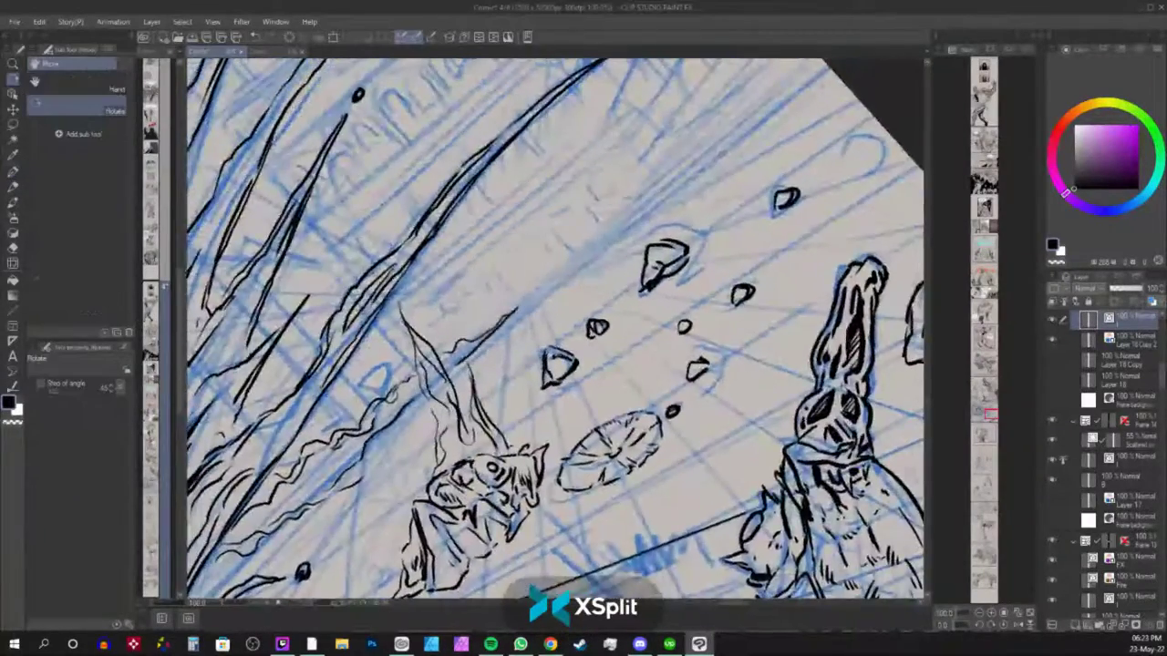
{"action": "left_click_drag", "start_coordinate": [703, 215], "coordinate": [589, 351]}
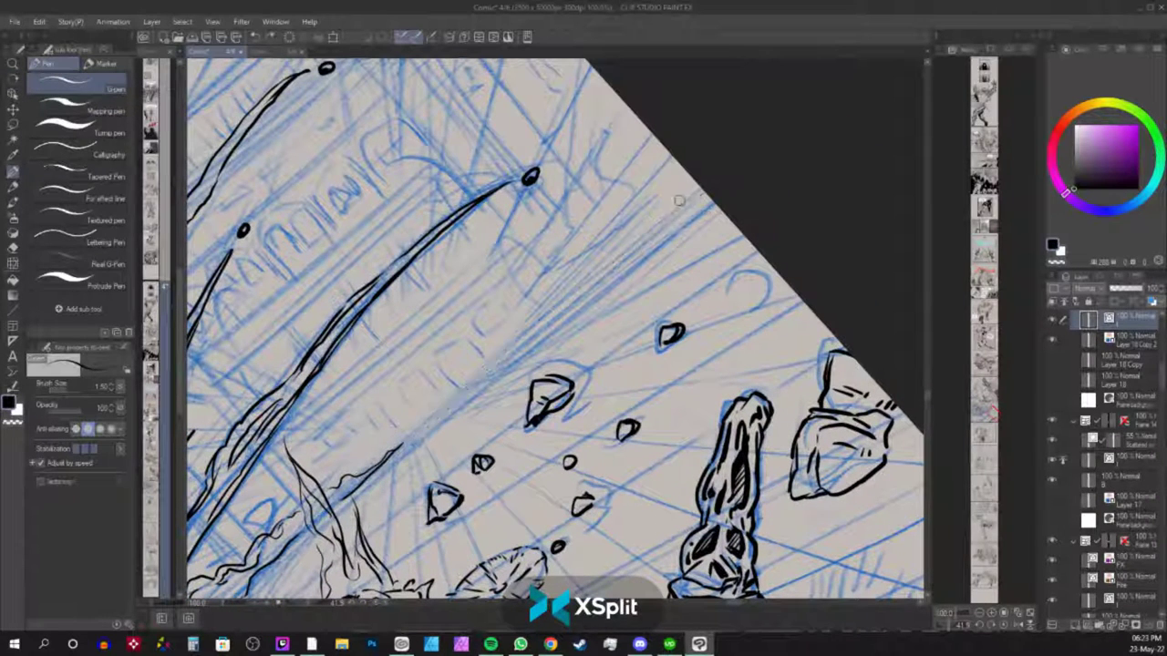
{"action": "left_click", "coordinate": [13, 310]}
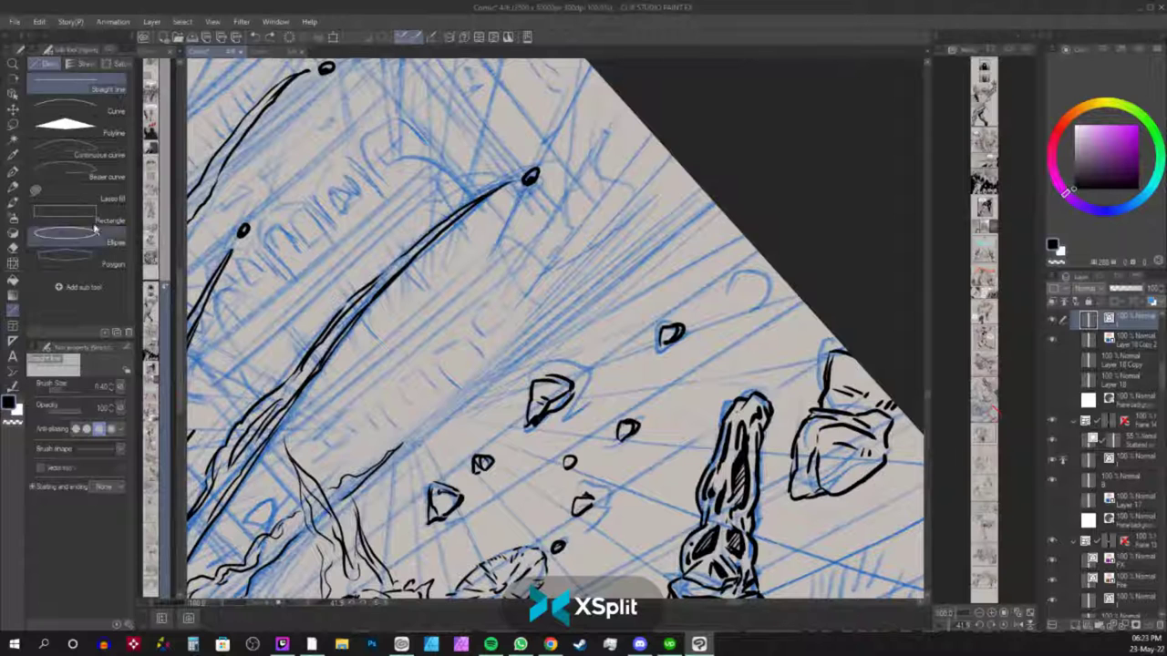
{"action": "left_click", "coordinate": [101, 111]}
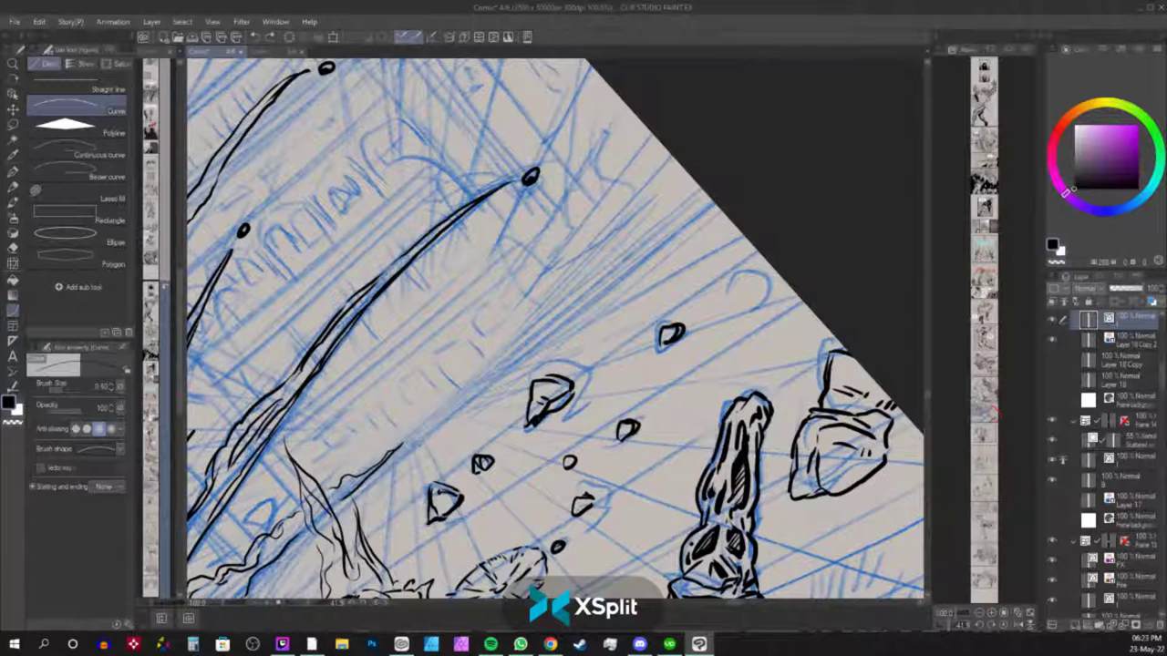
{"action": "left_click_drag", "start_coordinate": [701, 190], "coordinate": [403, 446]}
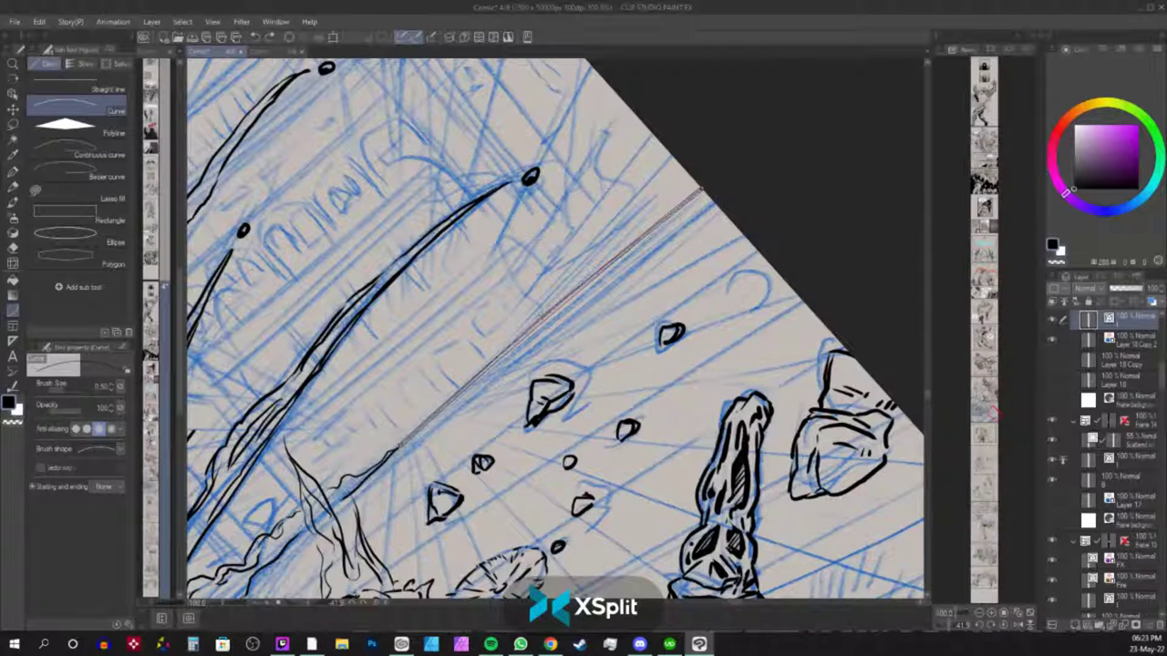
{"action": "left_click", "coordinate": [539, 318]}
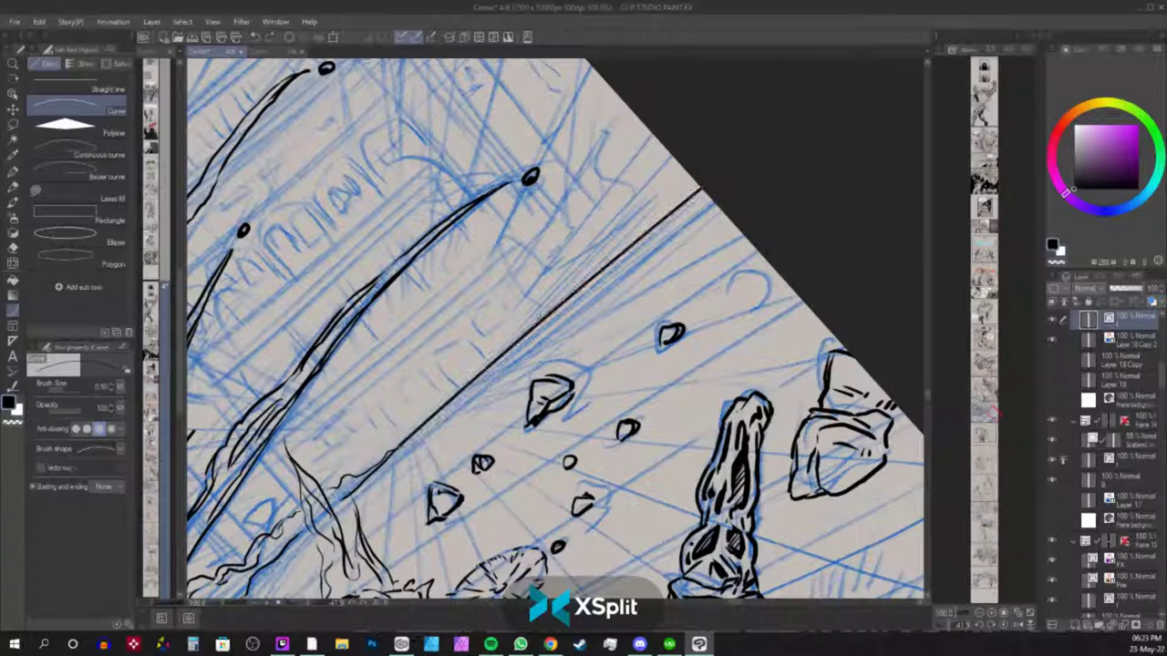
Ink more dust contours and inner folds with the G-pen, along the low cloud beside the smoking wreck.
{"action": "scroll", "coordinate": [681, 197], "scroll_direction": "down", "scroll_amount": 3}
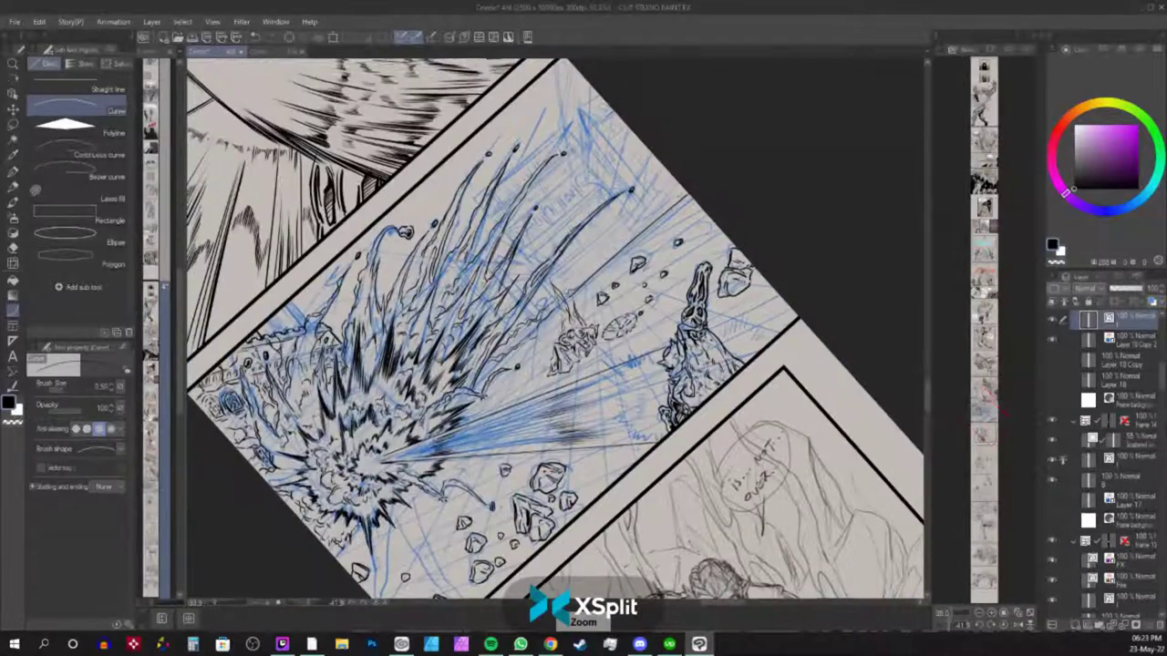
{"action": "scroll", "coordinate": [681, 196], "scroll_direction": "up", "scroll_amount": 3}
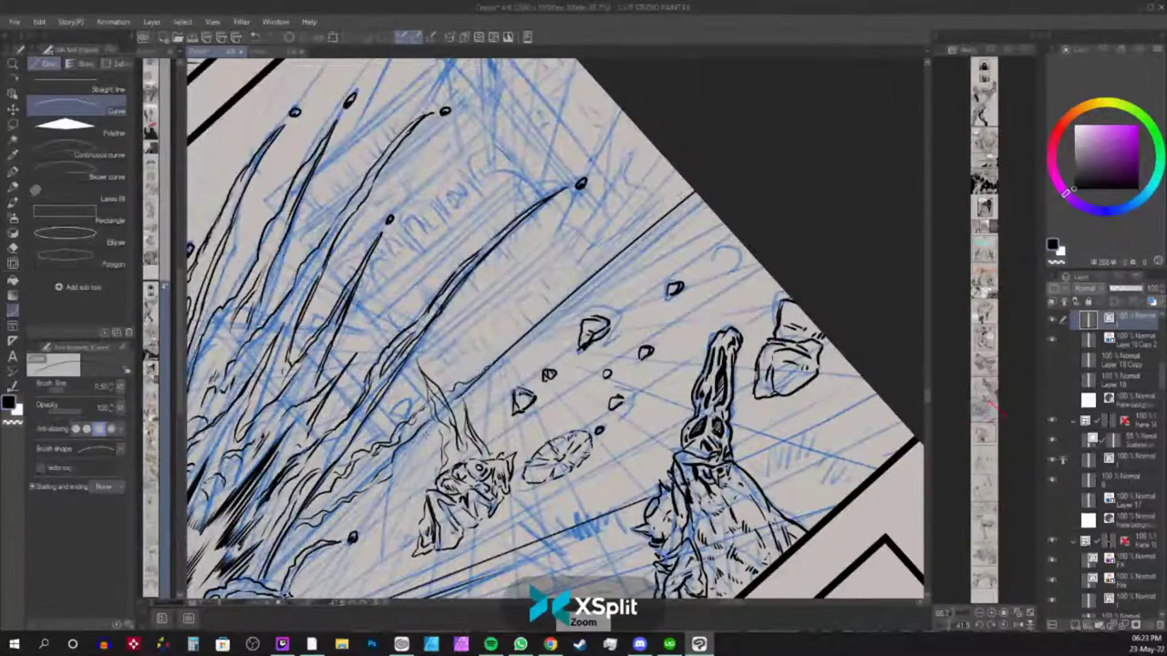
{"action": "scroll", "coordinate": [421, 434], "scroll_direction": "up", "scroll_amount": 3}
{"action": "key", "text": "p"}
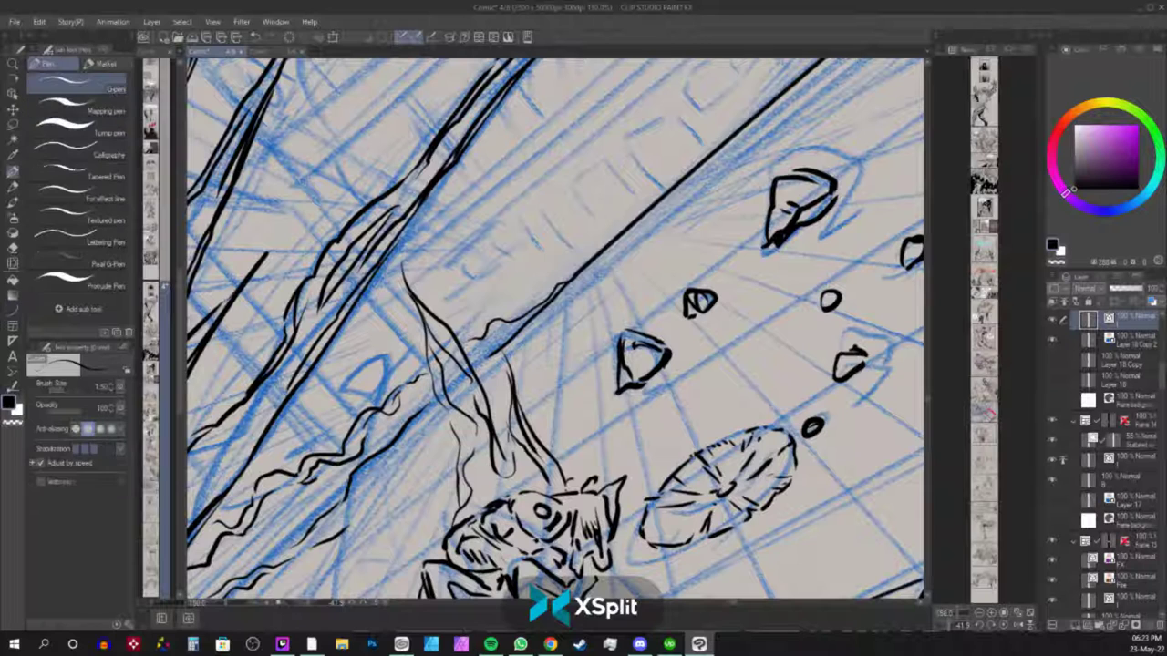
{"action": "left_click_drag", "start_coordinate": [434, 408], "coordinate": [423, 421]}
{"action": "left_click_drag", "start_coordinate": [328, 516], "coordinate": [411, 485]}
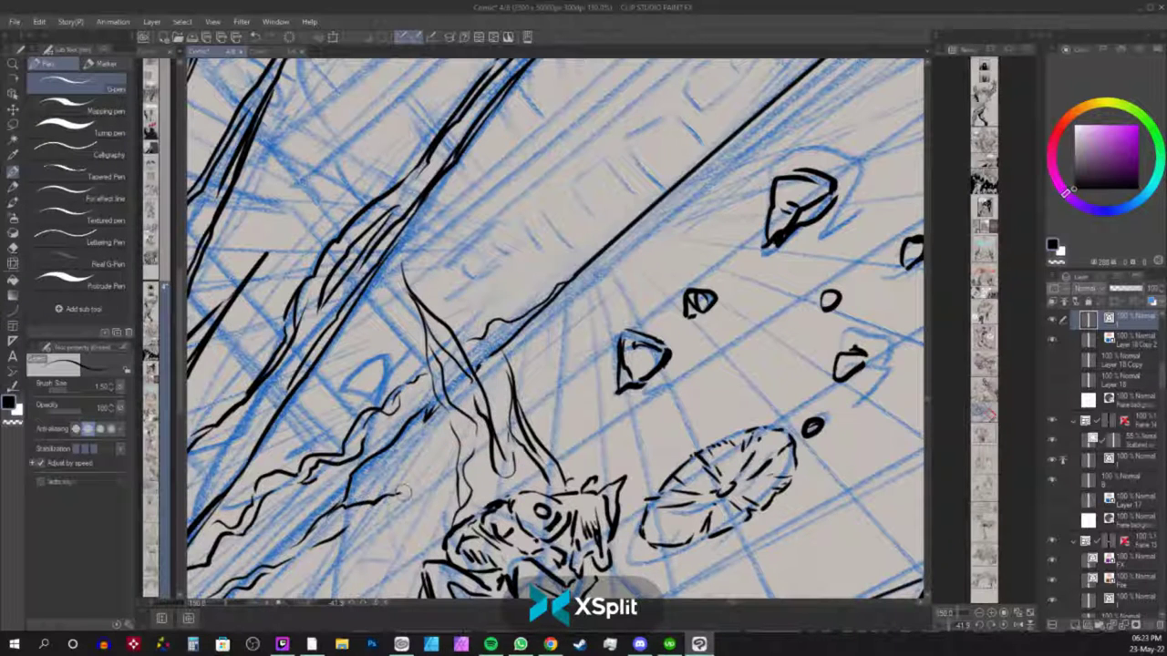
{"action": "left_click_drag", "start_coordinate": [605, 367], "coordinate": [774, 181]}
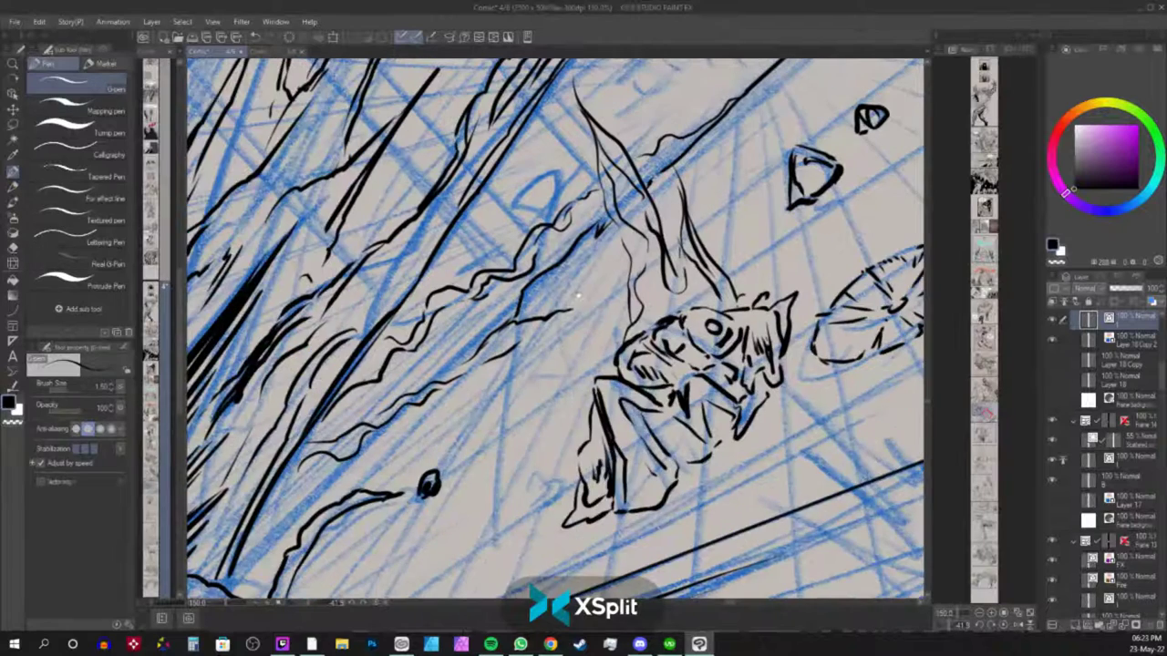
{"action": "mouse_move", "coordinate": [574, 309]}
{"action": "left_mouse_down"}
{"action": "mouse_move", "coordinate": [602, 301]}
{"action": "mouse_move", "coordinate": [460, 392]}
{"action": "mouse_move", "coordinate": [312, 513]}
{"action": "mouse_move", "coordinate": [305, 496]}
{"action": "mouse_move", "coordinate": [319, 497]}
{"action": "mouse_move", "coordinate": [258, 560]}
{"action": "left_mouse_up"}
{"action": "left_click_drag", "start_coordinate": [321, 511], "coordinate": [257, 583]}
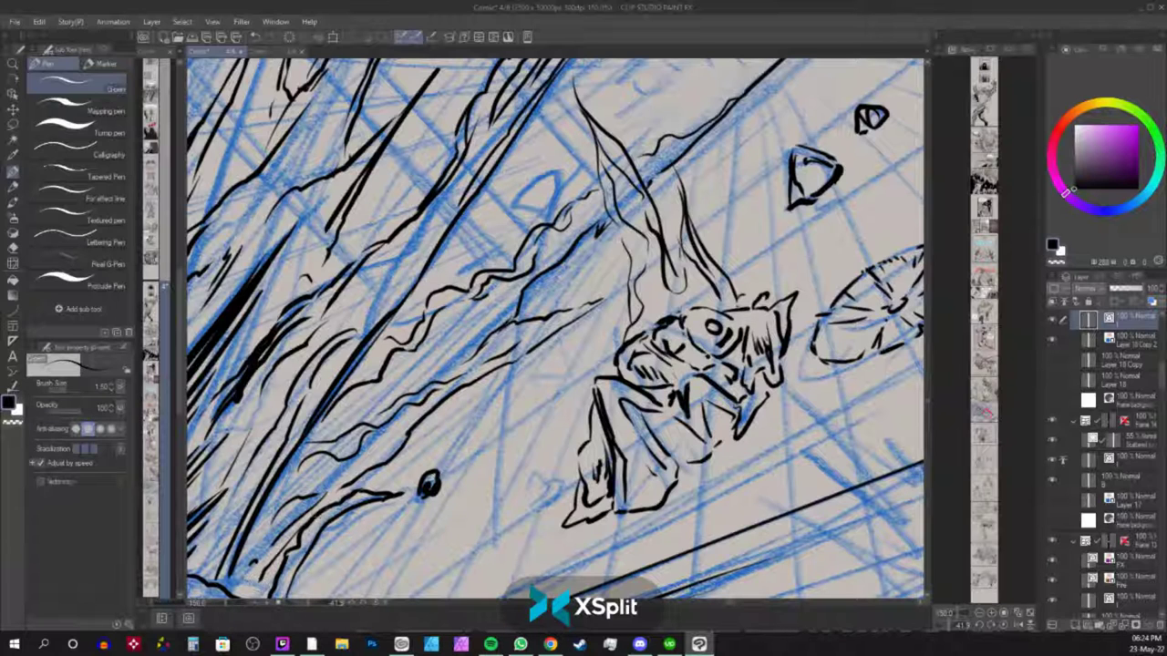
{"action": "left_click_drag", "start_coordinate": [293, 536], "coordinate": [363, 472]}
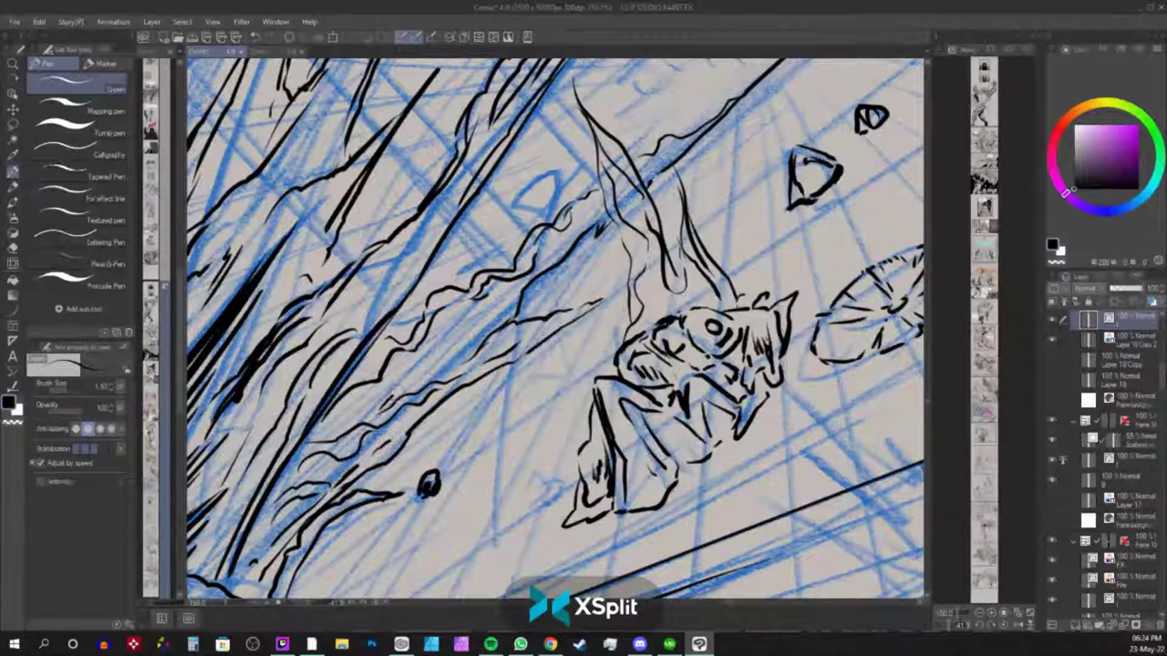
{"action": "left_click_drag", "start_coordinate": [446, 356], "coordinate": [459, 365]}
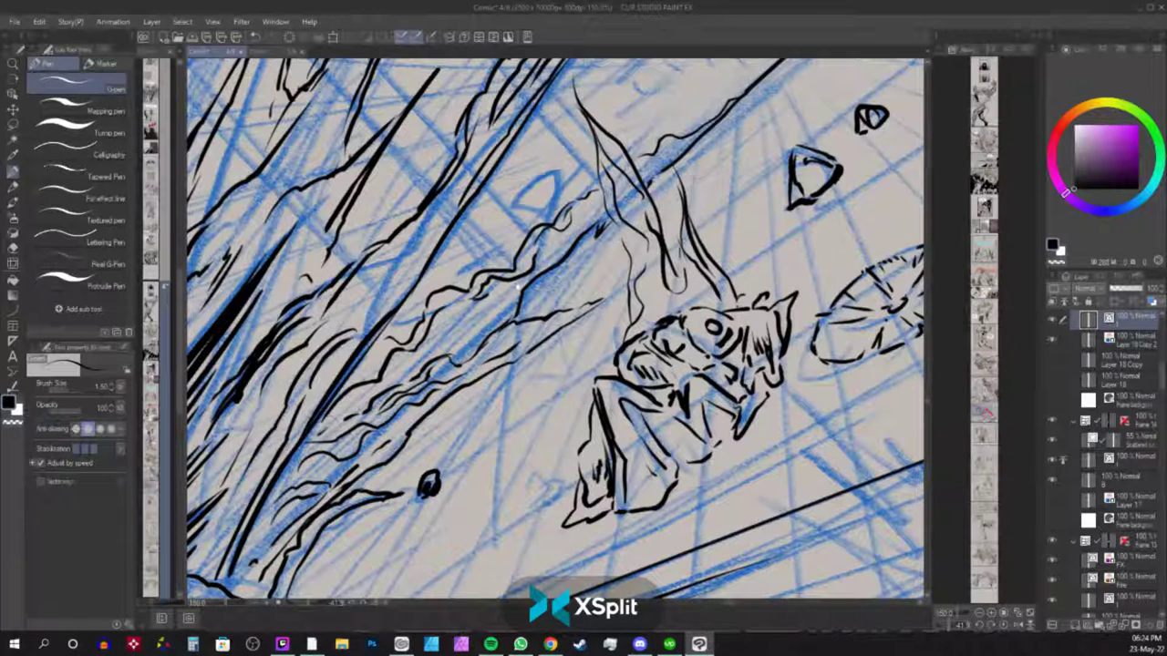
Turn the canvas back upright and examine the sketched arcaded building and tower behind the smoke trails.
{"action": "left_click_drag", "start_coordinate": [518, 287], "coordinate": [313, 486]}
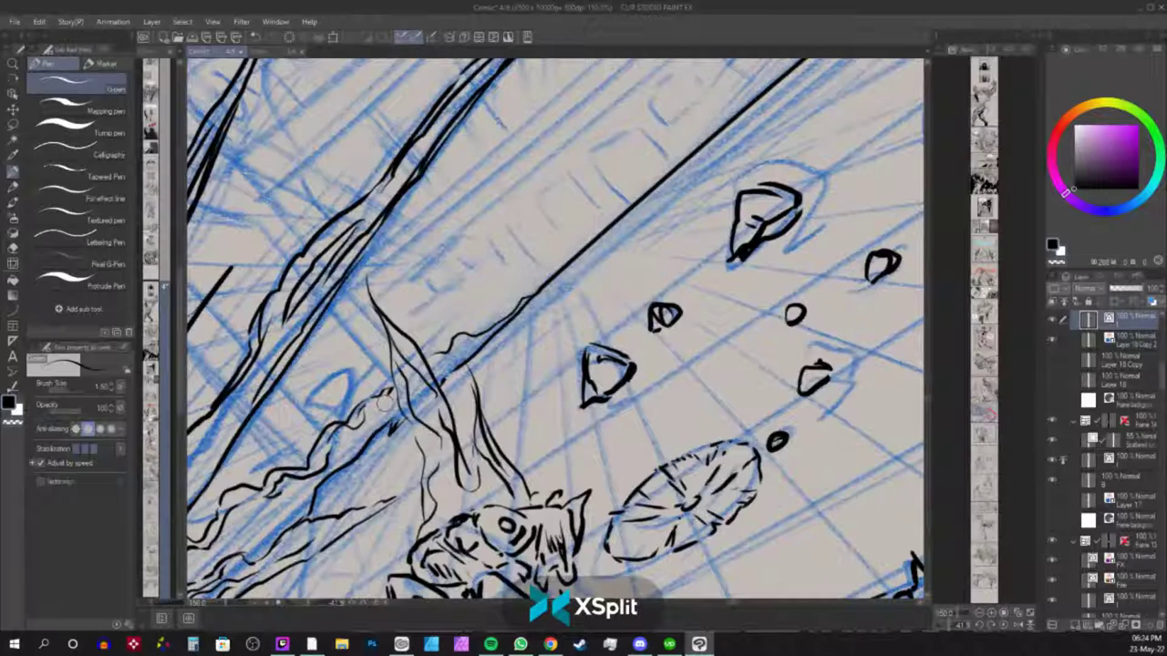
{"action": "left_click_drag", "start_coordinate": [581, 286], "coordinate": [438, 427]}
{"action": "left_click_drag", "start_coordinate": [544, 352], "coordinate": [409, 503]}
{"action": "left_click_drag", "start_coordinate": [516, 404], "coordinate": [484, 454]}
{"action": "mouse_move", "coordinate": [437, 377]}
{"action": "left_mouse_down"}
{"action": "mouse_move", "coordinate": [625, 364]}
{"action": "mouse_move", "coordinate": [654, 381]}
{"action": "left_mouse_up"}
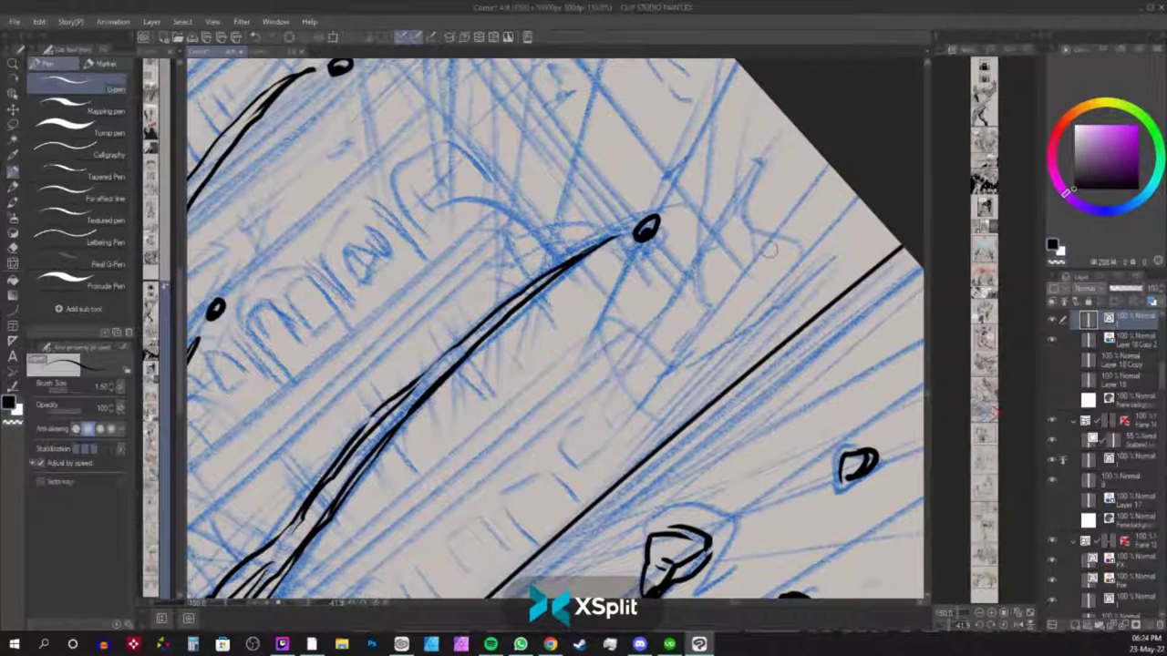
{"action": "key", "text": "shift+space"}
{"action": "left_click_drag", "start_coordinate": [793, 250], "coordinate": [827, 450]}
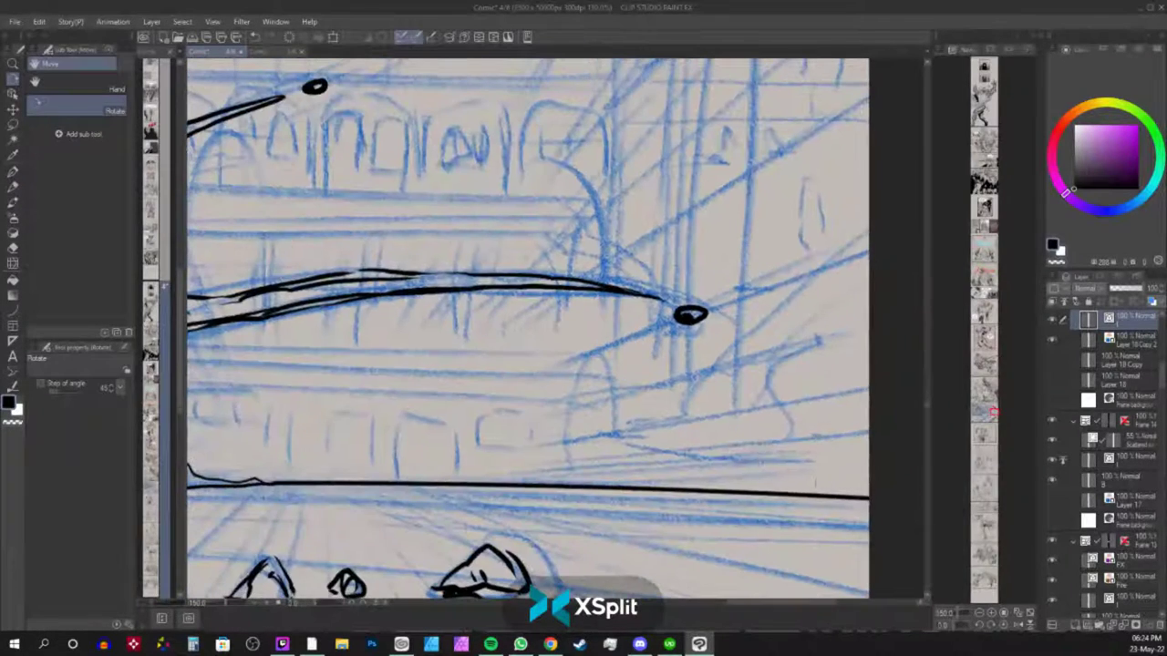
{"action": "mouse_move", "coordinate": [570, 326]}
{"action": "left_mouse_down"}
{"action": "mouse_move", "coordinate": [657, 350]}
{"action": "mouse_move", "coordinate": [745, 423]}
{"action": "left_mouse_up"}
{"action": "left_click_drag", "start_coordinate": [728, 350], "coordinate": [668, 460]}
{"action": "left_click_drag", "start_coordinate": [688, 400], "coordinate": [748, 408]}
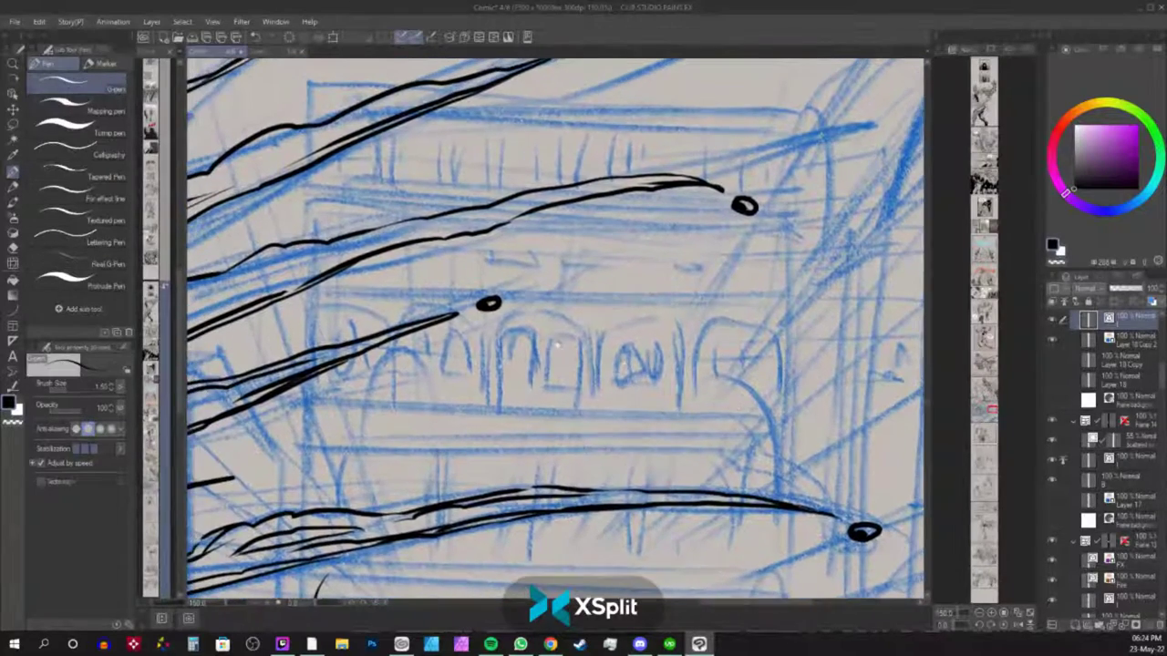
{"action": "left_click_drag", "start_coordinate": [579, 342], "coordinate": [801, 225]}
{"action": "mouse_move", "coordinate": [453, 320]}
{"action": "left_mouse_down"}
{"action": "mouse_move", "coordinate": [510, 313]}
{"action": "mouse_move", "coordinate": [551, 325]}
{"action": "left_mouse_up"}
{"action": "left_click_drag", "start_coordinate": [518, 197], "coordinate": [668, 270]}
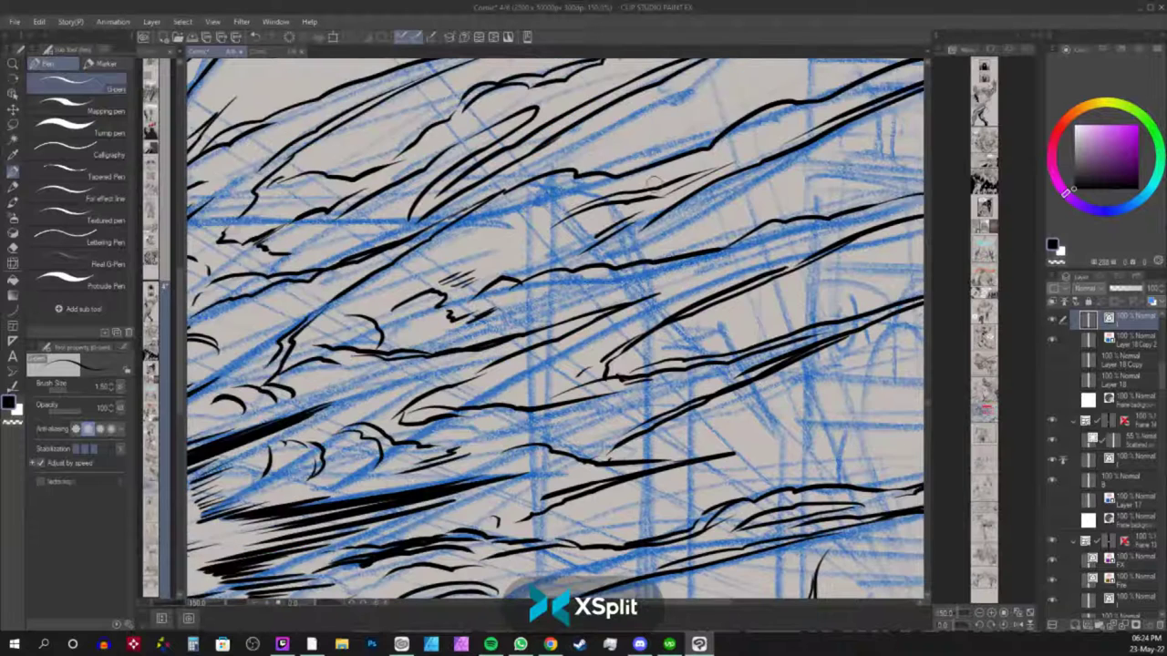
Ink short broken edges between the smoke trails and the ruined tower's first upright wall line down to the dust.
{"action": "mouse_move", "coordinate": [652, 183]}
{"action": "left_mouse_down"}
{"action": "mouse_move", "coordinate": [693, 209]}
{"action": "mouse_move", "coordinate": [697, 259]}
{"action": "mouse_move", "coordinate": [652, 288]}
{"action": "left_mouse_up"}
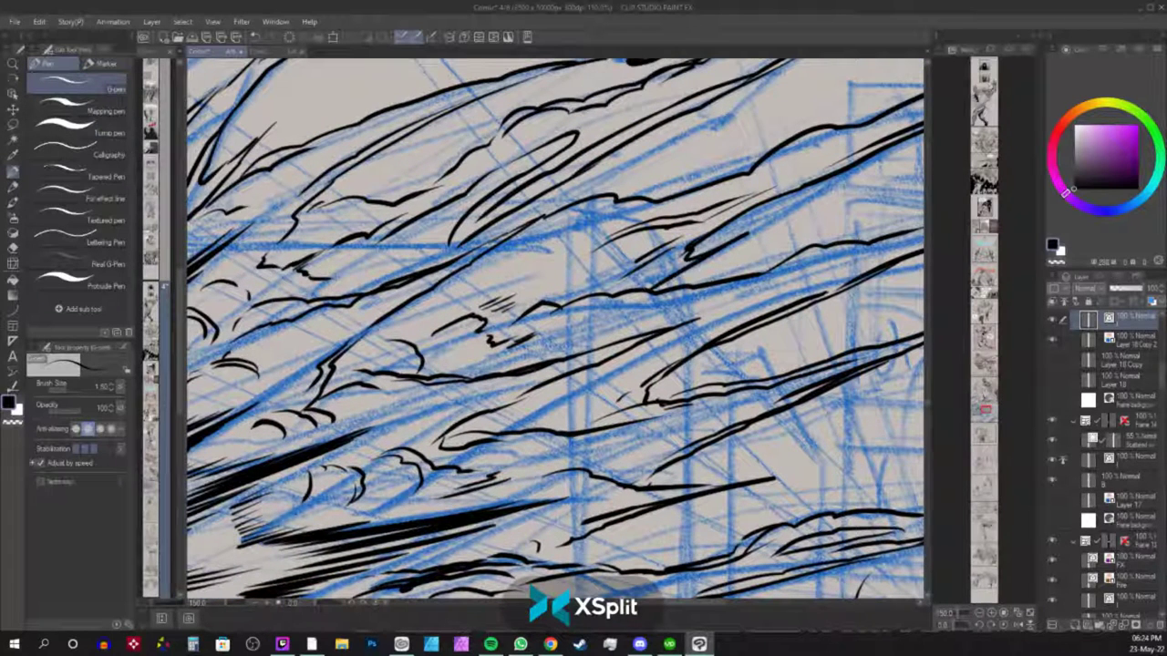
{"action": "scroll", "coordinate": [677, 232], "scroll_direction": "down", "scroll_amount": 2}
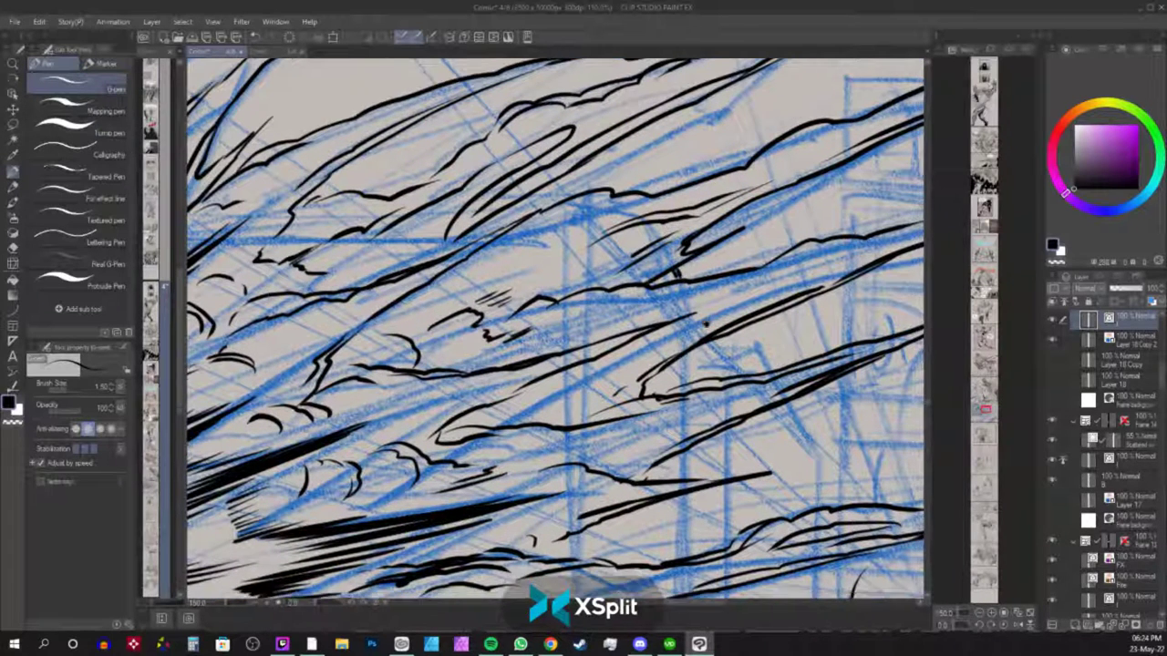
{"action": "scroll", "coordinate": [683, 260], "scroll_direction": "right", "scroll_amount": 1}
{"action": "scroll", "coordinate": [683, 259], "scroll_direction": "down", "scroll_amount": 1}
{"action": "scroll", "coordinate": [683, 260], "scroll_direction": "right", "scroll_amount": 1}
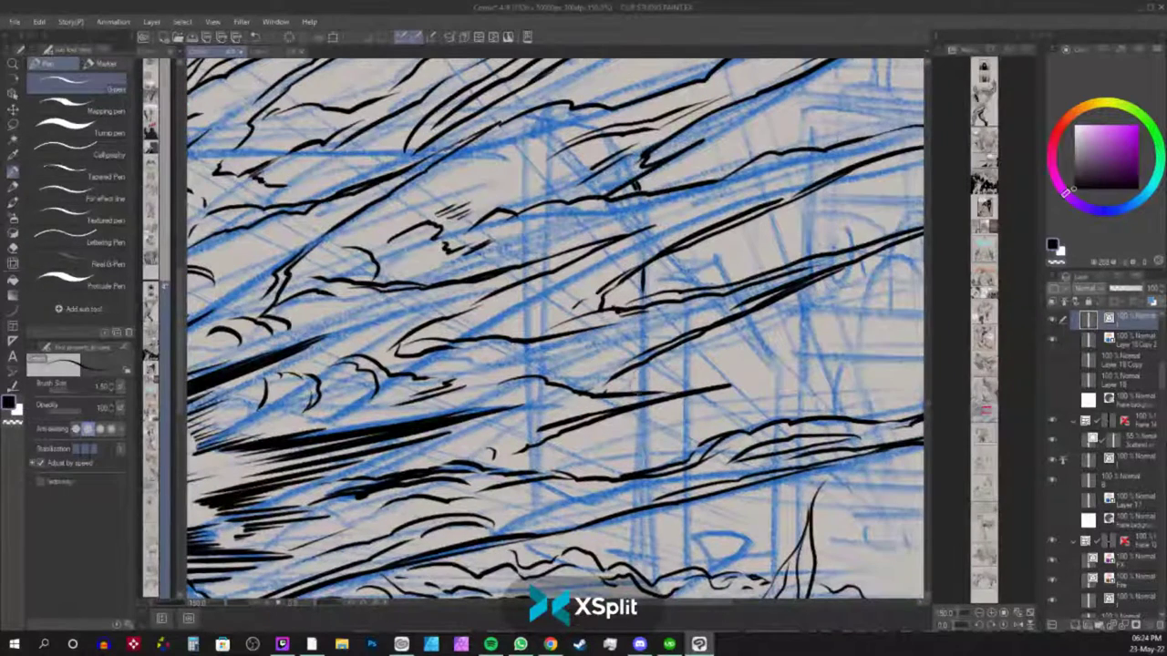
{"action": "left_click_drag", "start_coordinate": [642, 360], "coordinate": [641, 461]}
{"action": "left_click_drag", "start_coordinate": [640, 414], "coordinate": [641, 469]}
{"action": "left_click_drag", "start_coordinate": [644, 516], "coordinate": [639, 560]}
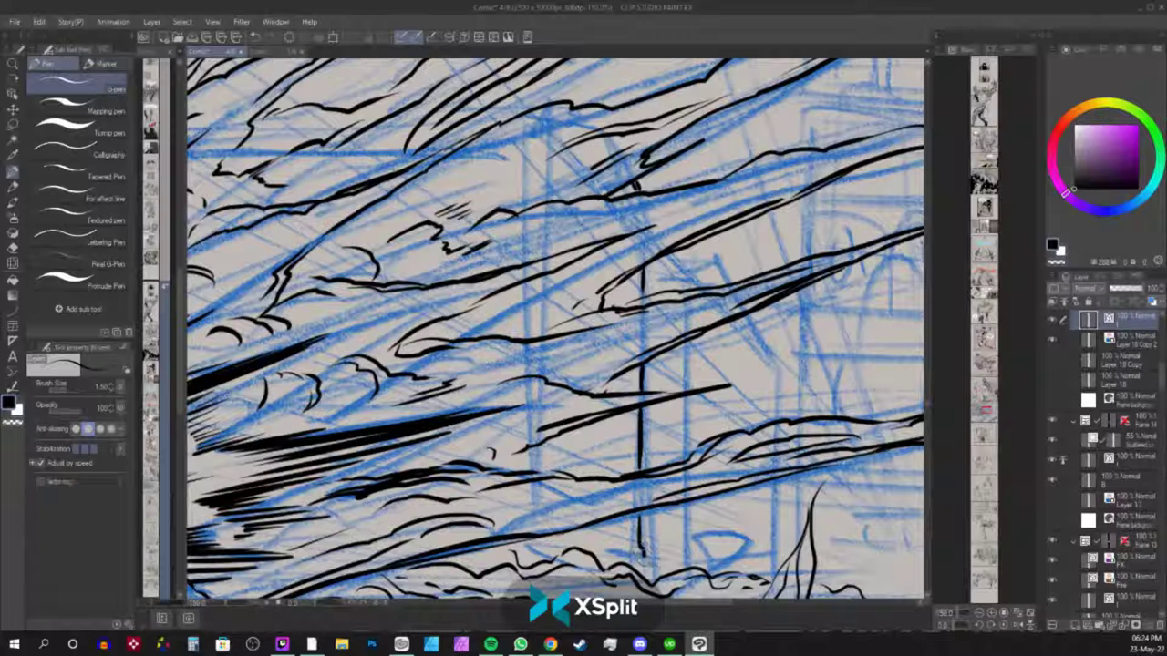
Ink a small jagged fragment beside the ruined tower and a second upright wall line parallel to the first.
{"action": "left_click_drag", "start_coordinate": [536, 443], "coordinate": [531, 474]}
{"action": "left_click_drag", "start_coordinate": [538, 547], "coordinate": [536, 562]}
{"action": "left_click_drag", "start_coordinate": [518, 449], "coordinate": [507, 472]}
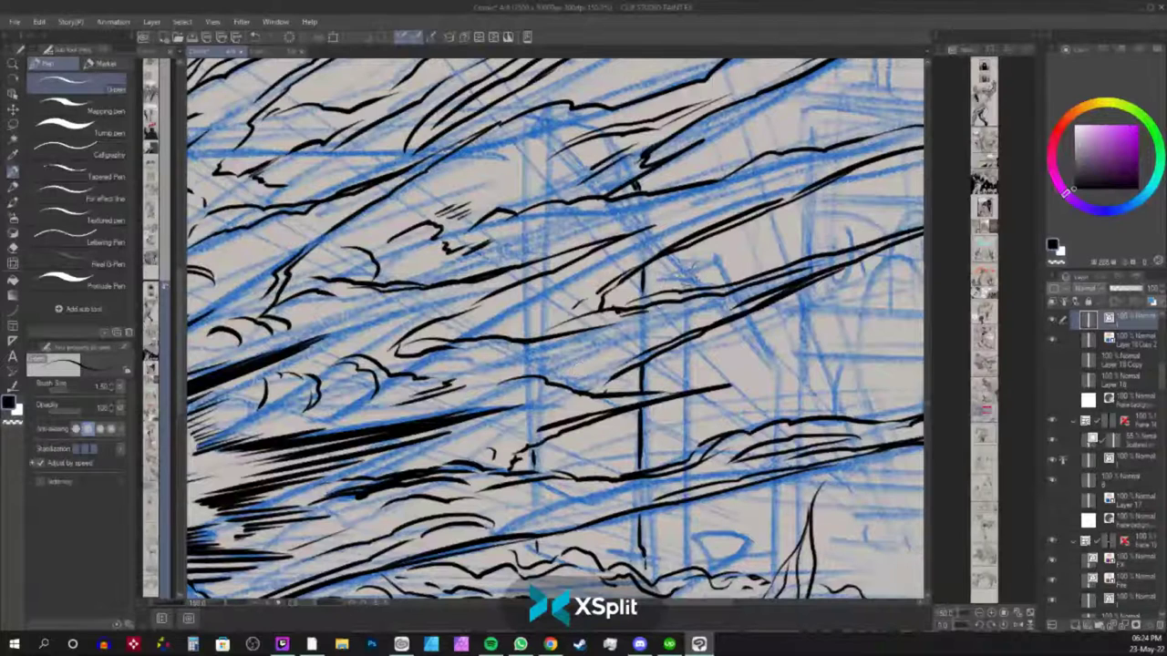
{"action": "left_click_drag", "start_coordinate": [688, 279], "coordinate": [682, 551]}
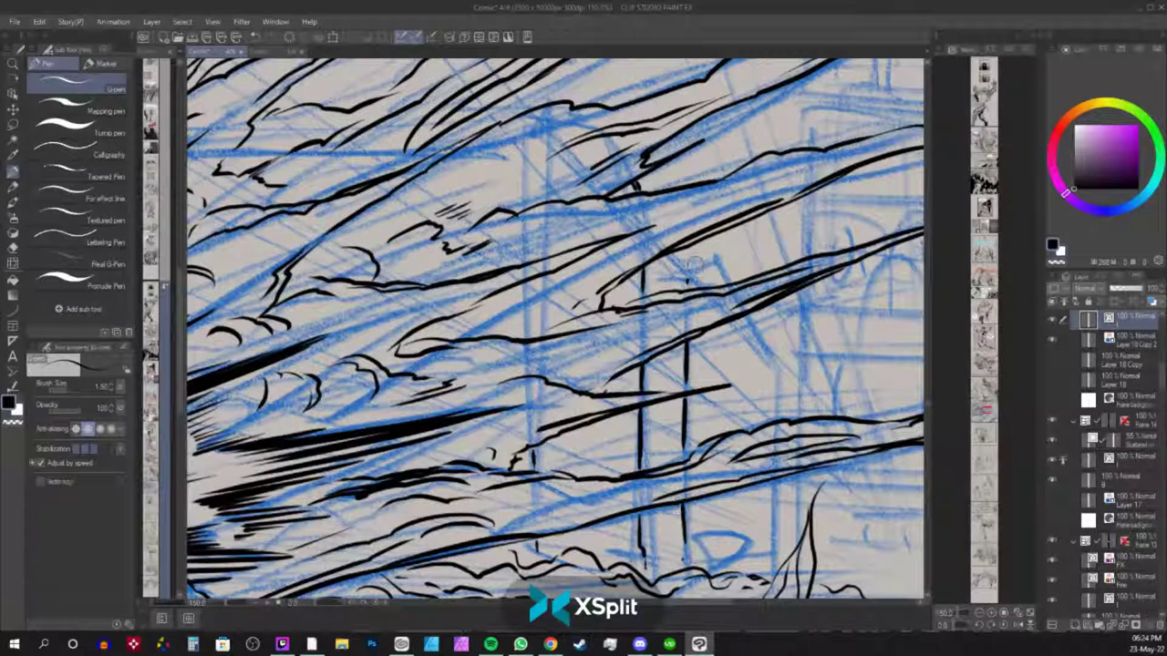
Ink the tower's crumbling top with chipped masonry along its slanted broken edge, and its far wall line down to the ground.
{"action": "mouse_move", "coordinate": [709, 263]}
{"action": "left_mouse_down"}
{"action": "mouse_move", "coordinate": [679, 275]}
{"action": "mouse_move", "coordinate": [660, 261]}
{"action": "mouse_move", "coordinate": [698, 272]}
{"action": "mouse_move", "coordinate": [711, 260]}
{"action": "mouse_move", "coordinate": [667, 281]}
{"action": "mouse_move", "coordinate": [733, 246]}
{"action": "mouse_move", "coordinate": [711, 239]}
{"action": "left_mouse_up"}
{"action": "mouse_move", "coordinate": [711, 275]}
{"action": "left_mouse_down"}
{"action": "mouse_move", "coordinate": [721, 264]}
{"action": "mouse_move", "coordinate": [742, 279]}
{"action": "mouse_move", "coordinate": [772, 345]}
{"action": "left_mouse_up"}
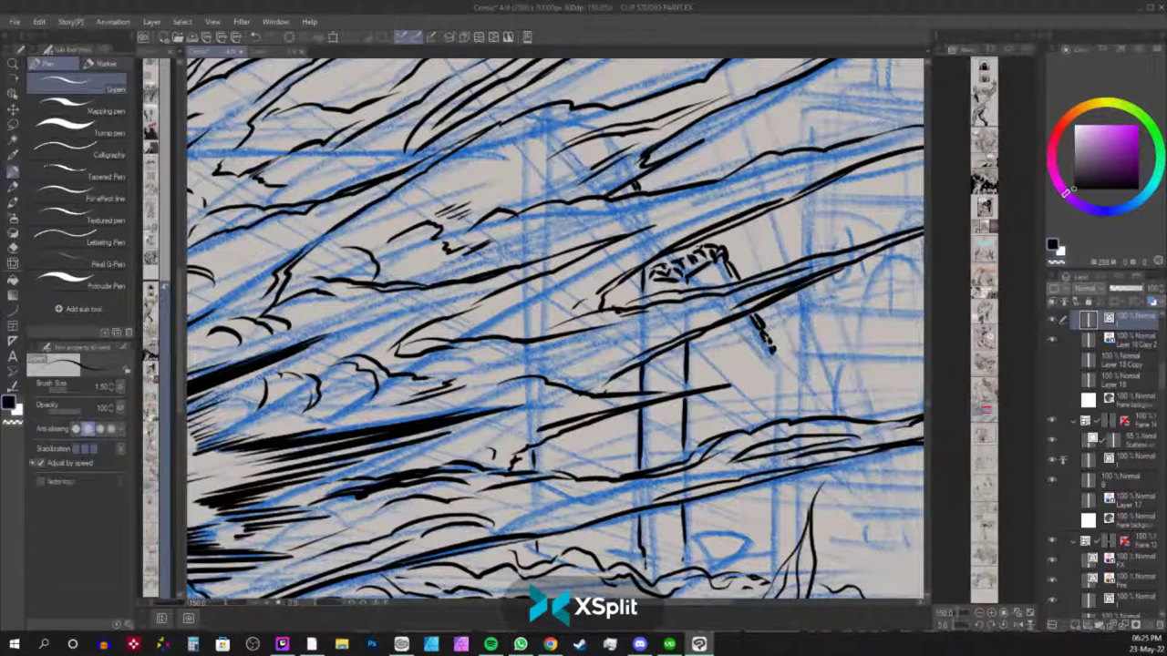
{"action": "left_click_drag", "start_coordinate": [653, 292], "coordinate": [687, 284]}
{"action": "mouse_move", "coordinate": [734, 330]}
{"action": "left_mouse_down"}
{"action": "mouse_move", "coordinate": [761, 357]}
{"action": "mouse_move", "coordinate": [705, 278]}
{"action": "mouse_move", "coordinate": [714, 354]}
{"action": "left_mouse_up"}
{"action": "left_click_drag", "start_coordinate": [714, 432], "coordinate": [712, 471]}
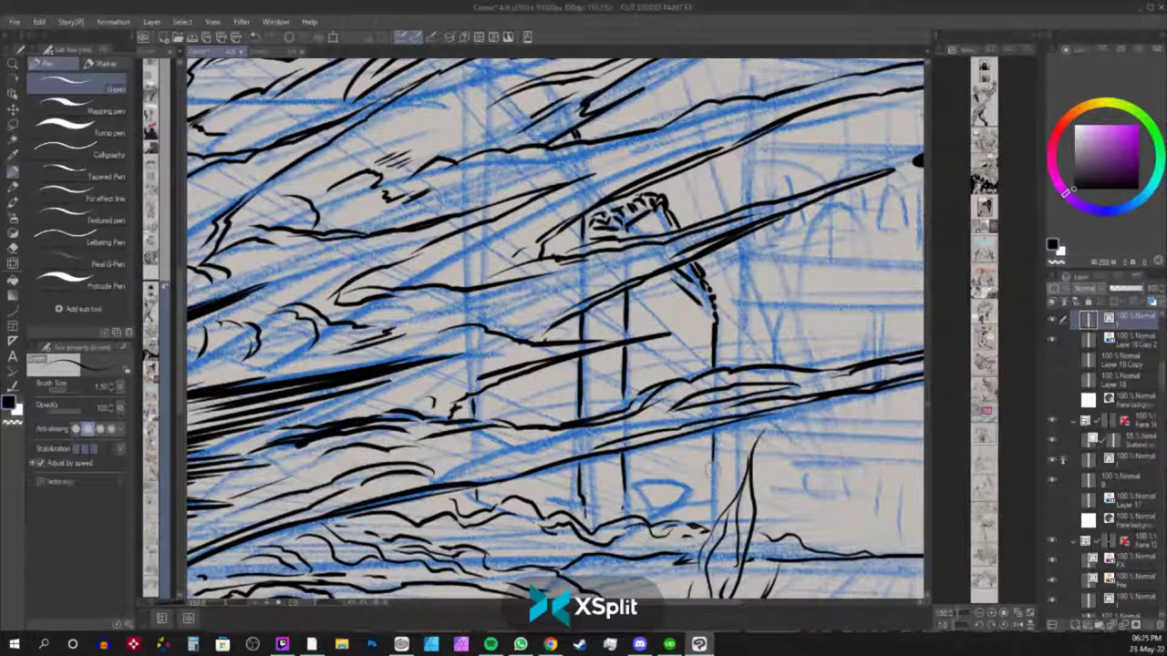
{"action": "left_click_drag", "start_coordinate": [624, 286], "coordinate": [532, 321]}
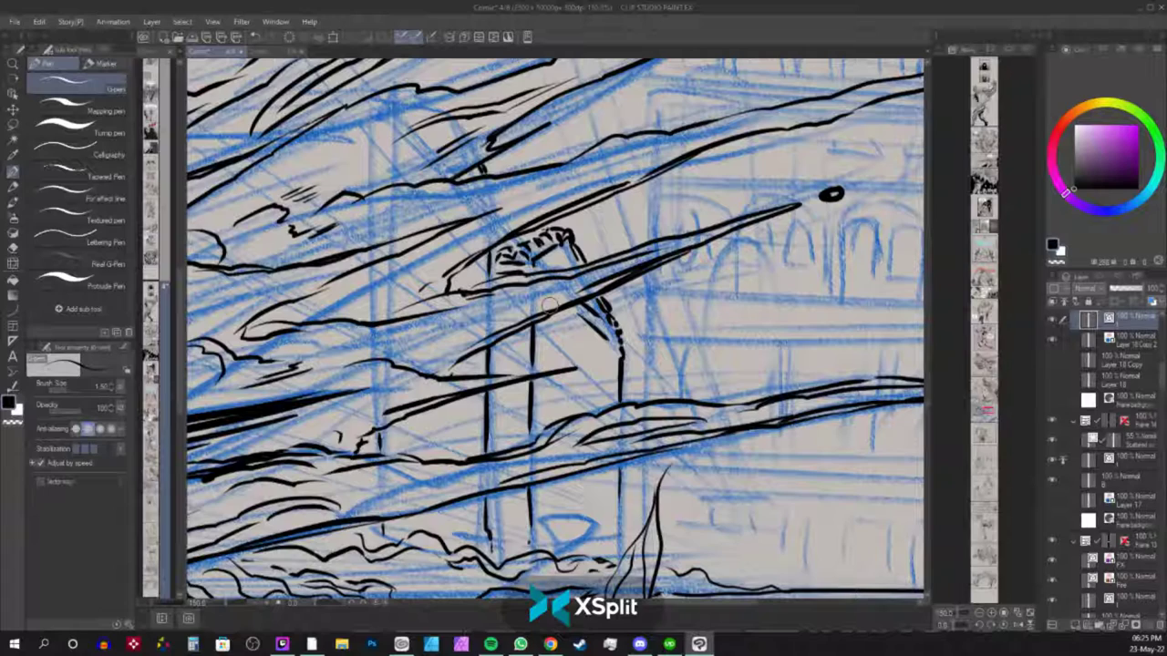
{"action": "mouse_move", "coordinate": [681, 191]}
{"action": "left_mouse_down"}
{"action": "mouse_move", "coordinate": [658, 286]}
{"action": "mouse_move", "coordinate": [525, 213]}
{"action": "mouse_move", "coordinate": [478, 89]}
{"action": "left_mouse_up"}
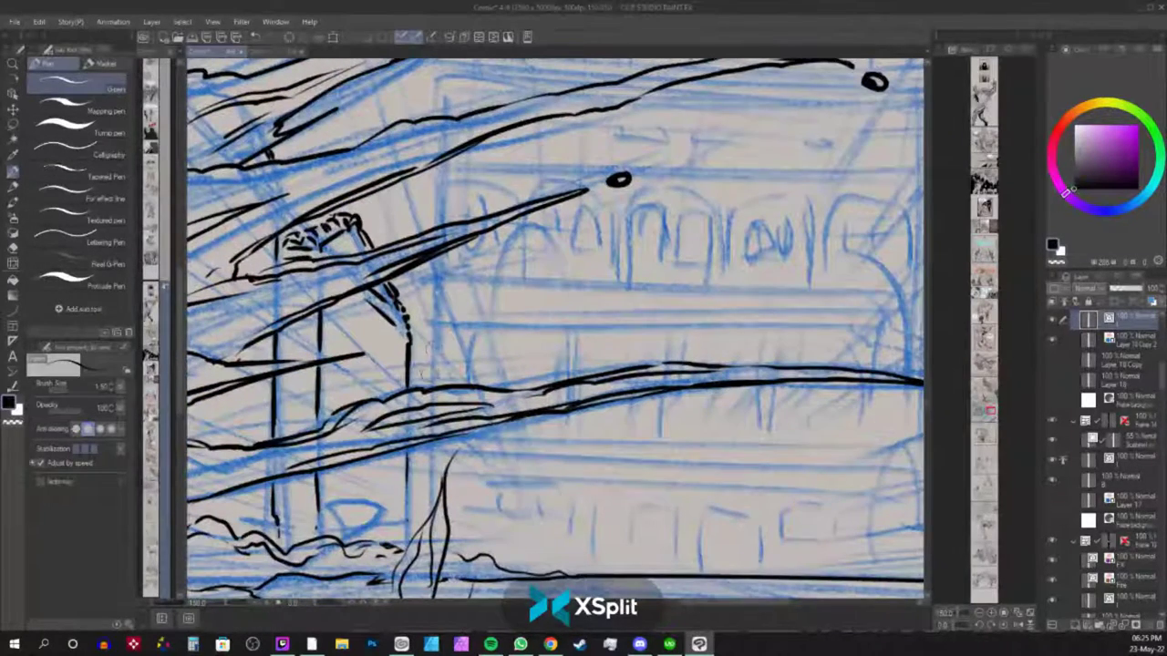
Ink the arcaded building's near wall edge as broken upright lines between the smoke trails.
{"action": "left_click_drag", "start_coordinate": [432, 333], "coordinate": [432, 386]}
{"action": "left_click_drag", "start_coordinate": [431, 285], "coordinate": [432, 339]}
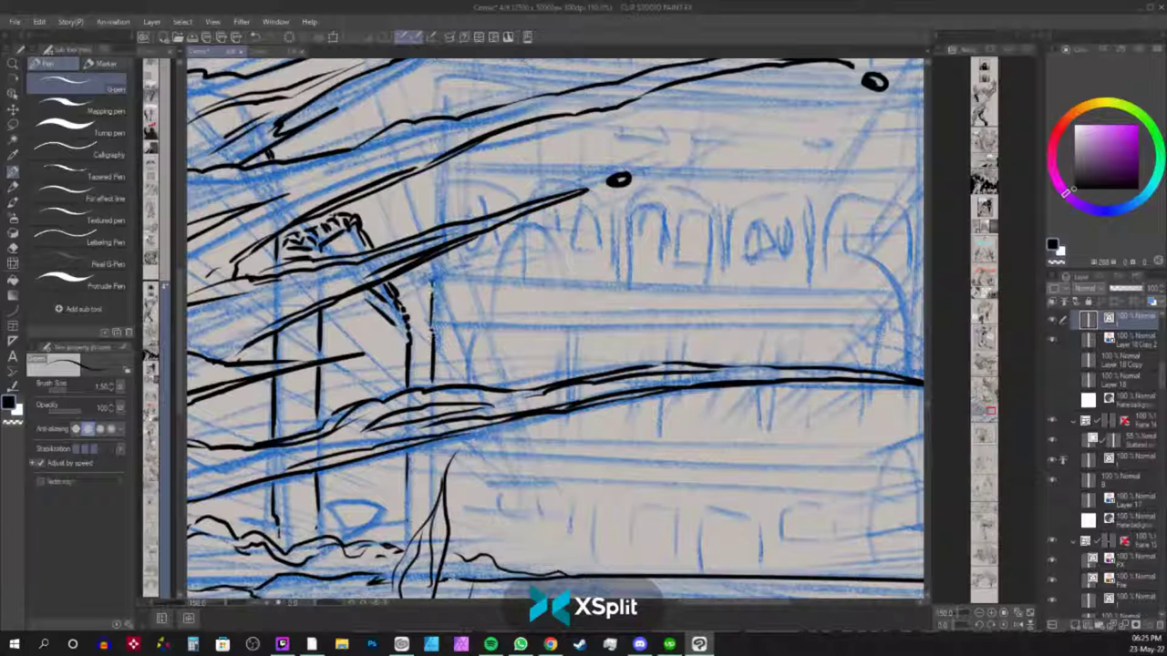
{"action": "left_click_drag", "start_coordinate": [432, 279], "coordinate": [433, 379]}
{"action": "left_click_drag", "start_coordinate": [427, 450], "coordinate": [427, 465]}
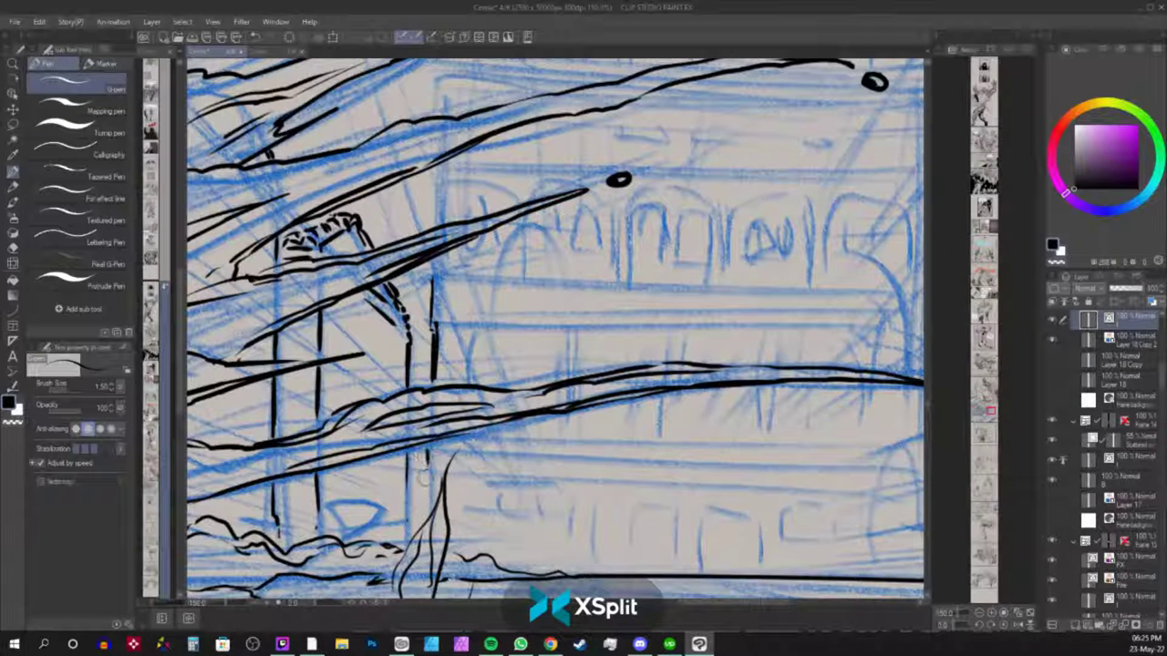
{"action": "scroll", "coordinate": [424, 477], "scroll_direction": "up", "scroll_amount": 3}
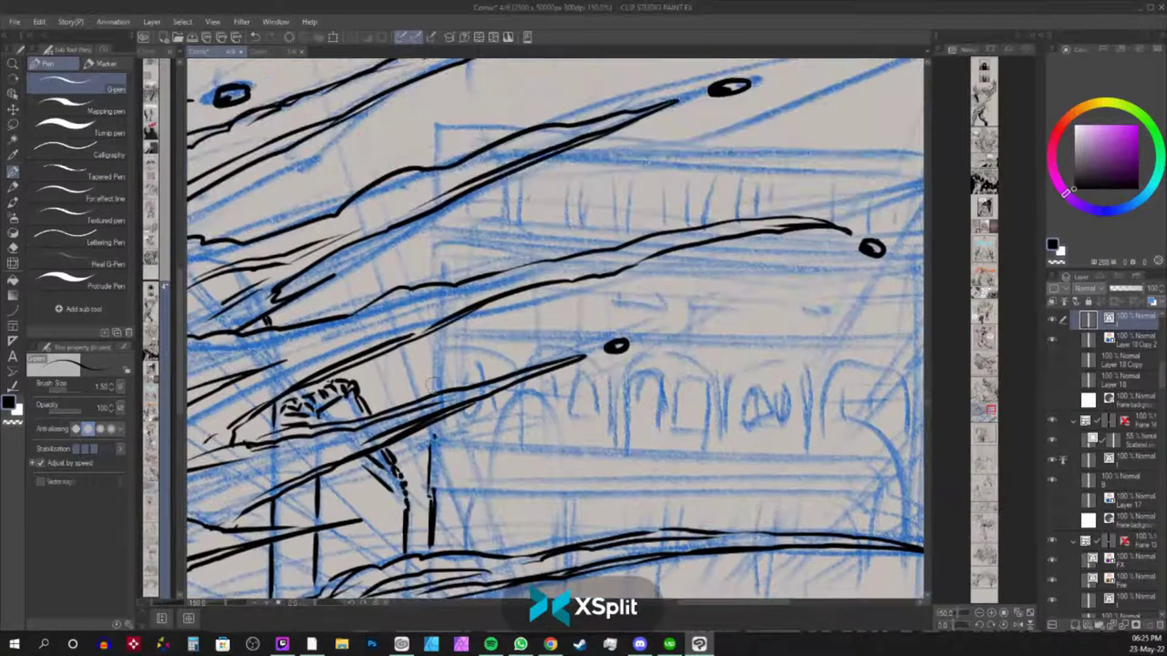
{"action": "left_click_drag", "start_coordinate": [433, 401], "coordinate": [437, 339]}
{"action": "left_click_drag", "start_coordinate": [431, 391], "coordinate": [436, 338]}
{"action": "mouse_move", "coordinate": [434, 282]}
{"action": "left_mouse_down"}
{"action": "mouse_move", "coordinate": [435, 243]}
{"action": "mouse_move", "coordinate": [438, 256]}
{"action": "left_mouse_up"}
{"action": "left_click_drag", "start_coordinate": [431, 336], "coordinate": [429, 393]}
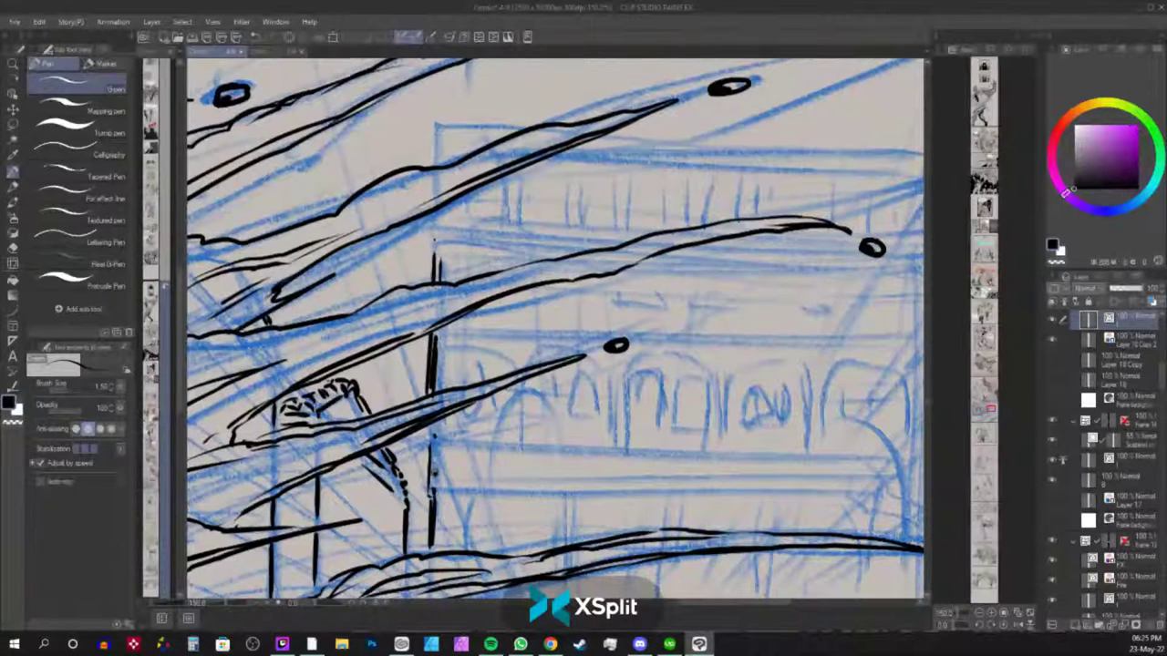
Thicken the arcaded building's near wall edge with extra strokes and extend it up to the roof corner.
{"action": "left_click_drag", "start_coordinate": [434, 472], "coordinate": [433, 415]}
{"action": "left_click_drag", "start_coordinate": [428, 374], "coordinate": [422, 484]}
{"action": "left_click_drag", "start_coordinate": [433, 384], "coordinate": [434, 425]}
{"action": "mouse_move", "coordinate": [433, 451]}
{"action": "left_mouse_down"}
{"action": "mouse_move", "coordinate": [432, 419]}
{"action": "mouse_move", "coordinate": [430, 503]}
{"action": "left_mouse_up"}
{"action": "scroll", "coordinate": [429, 437], "scroll_direction": "down", "scroll_amount": 4}
{"action": "scroll", "coordinate": [429, 456], "scroll_direction": "up", "scroll_amount": 10}
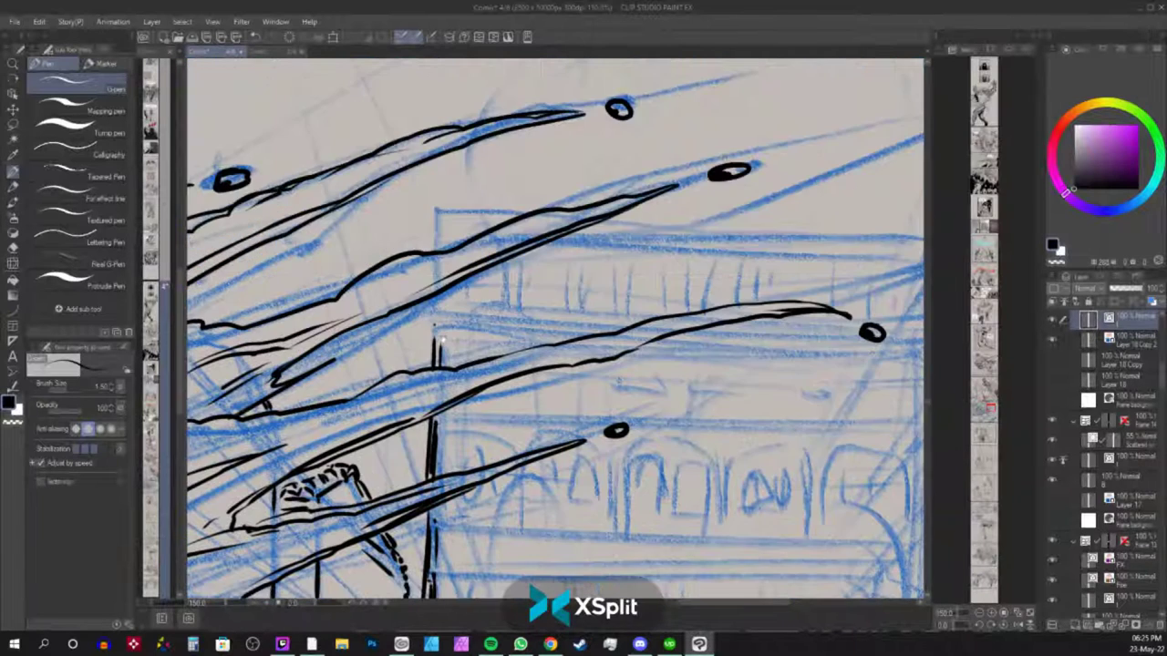
{"action": "left_click_drag", "start_coordinate": [438, 337], "coordinate": [437, 301]}
{"action": "left_click_drag", "start_coordinate": [441, 215], "coordinate": [439, 253]}
Ink the arcaded building's flat roof line from the near corner to the far end, with a broken parallel line beneath it.
{"action": "left_click_drag", "start_coordinate": [519, 206], "coordinate": [424, 152]}
{"action": "left_click_drag", "start_coordinate": [518, 157], "coordinate": [831, 168]}
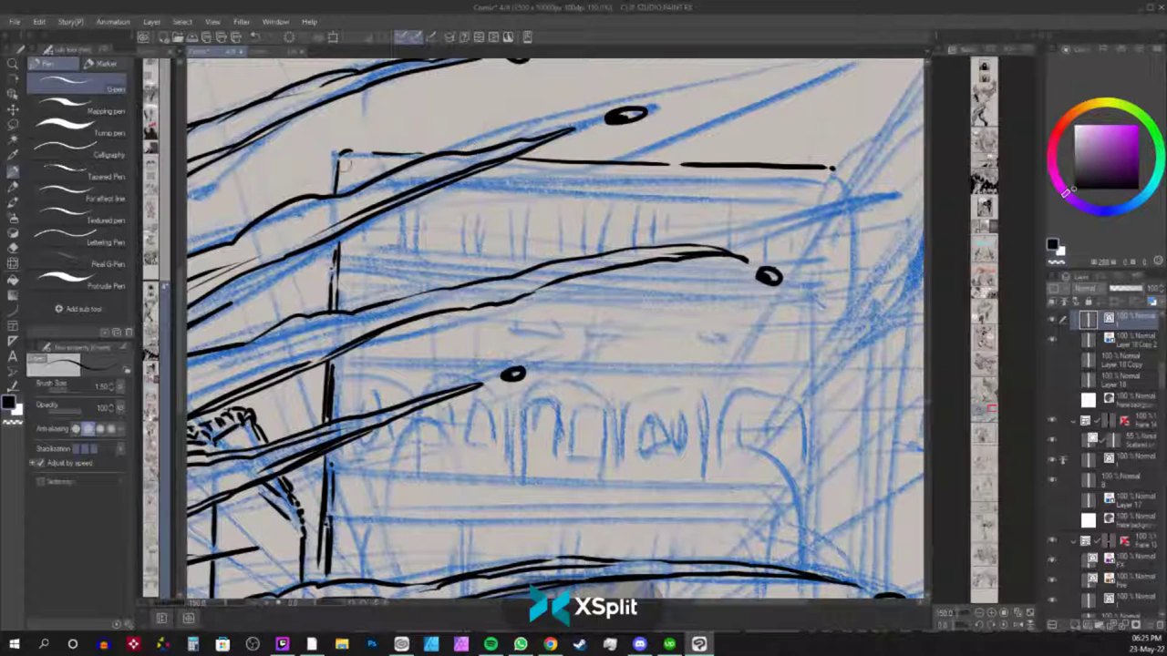
{"action": "left_click_drag", "start_coordinate": [344, 162], "coordinate": [378, 162]}
{"action": "left_click_drag", "start_coordinate": [497, 169], "coordinate": [833, 171]}
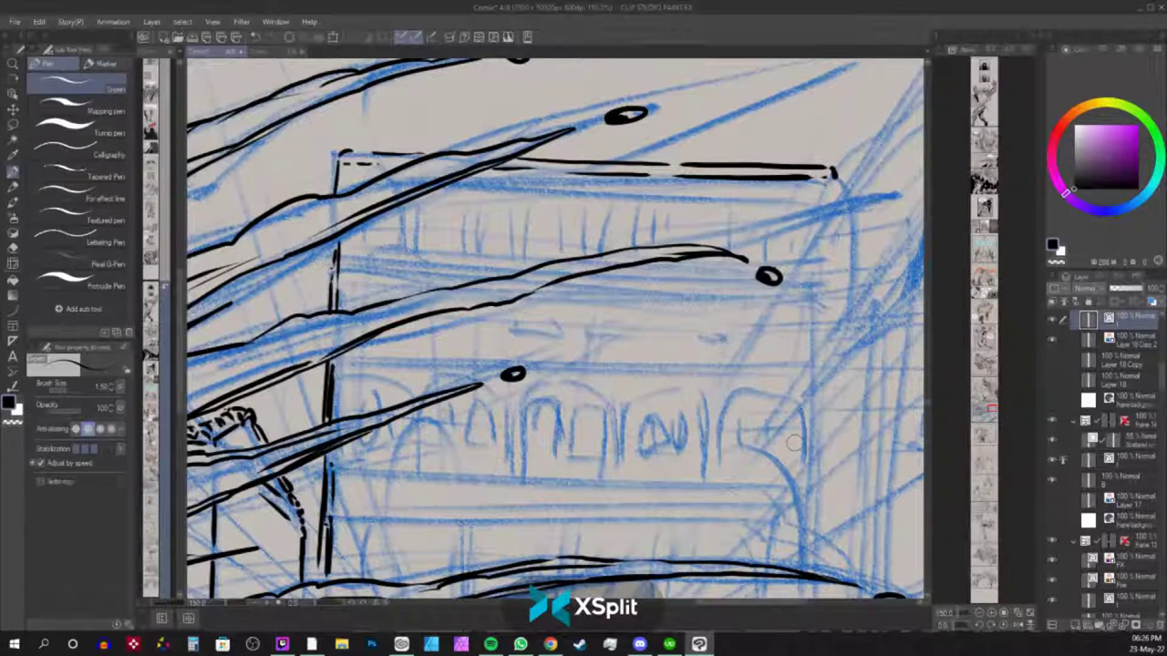
Show the grid over the canvas as a guide for the building's straight lines.
{"action": "scroll", "coordinate": [794, 442], "scroll_direction": "down", "scroll_amount": 3}
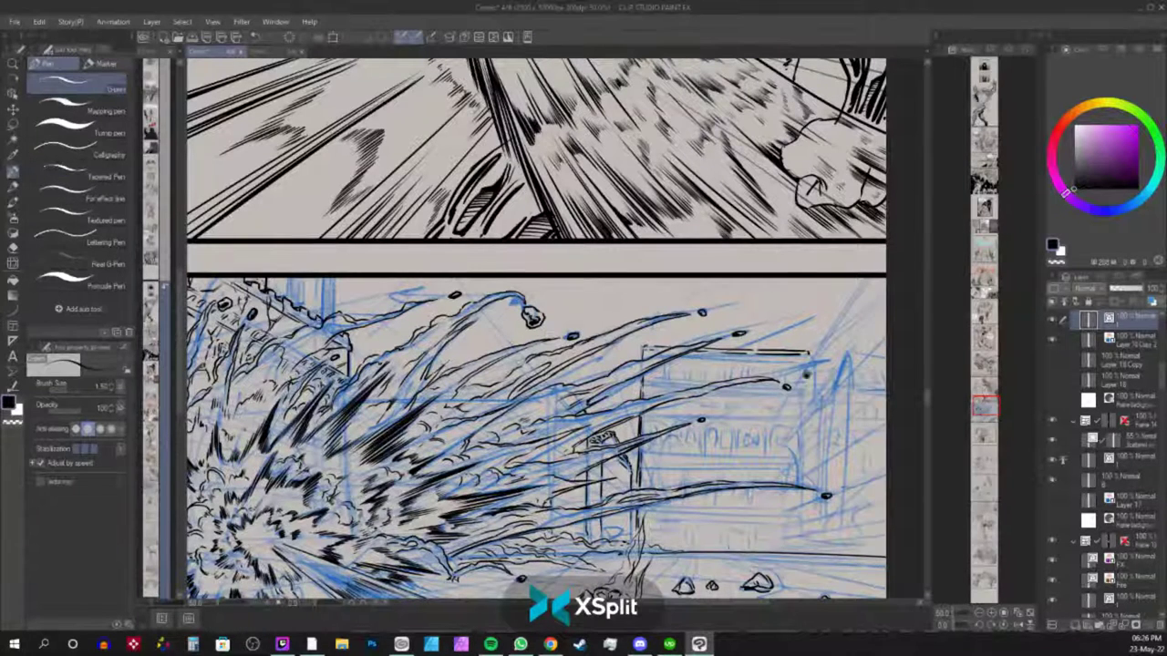
{"action": "left_click_drag", "start_coordinate": [806, 375], "coordinate": [678, 316]}
{"action": "scroll", "coordinate": [690, 278], "scroll_direction": "up", "scroll_amount": 1}
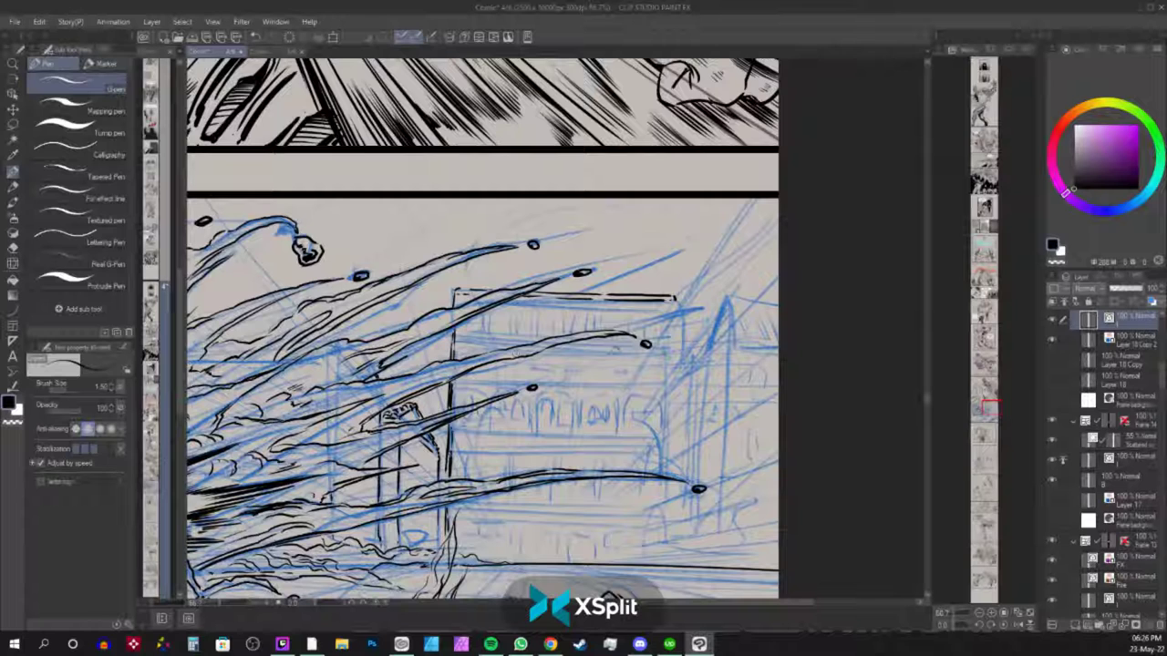
{"action": "left_click", "coordinate": [213, 22]}
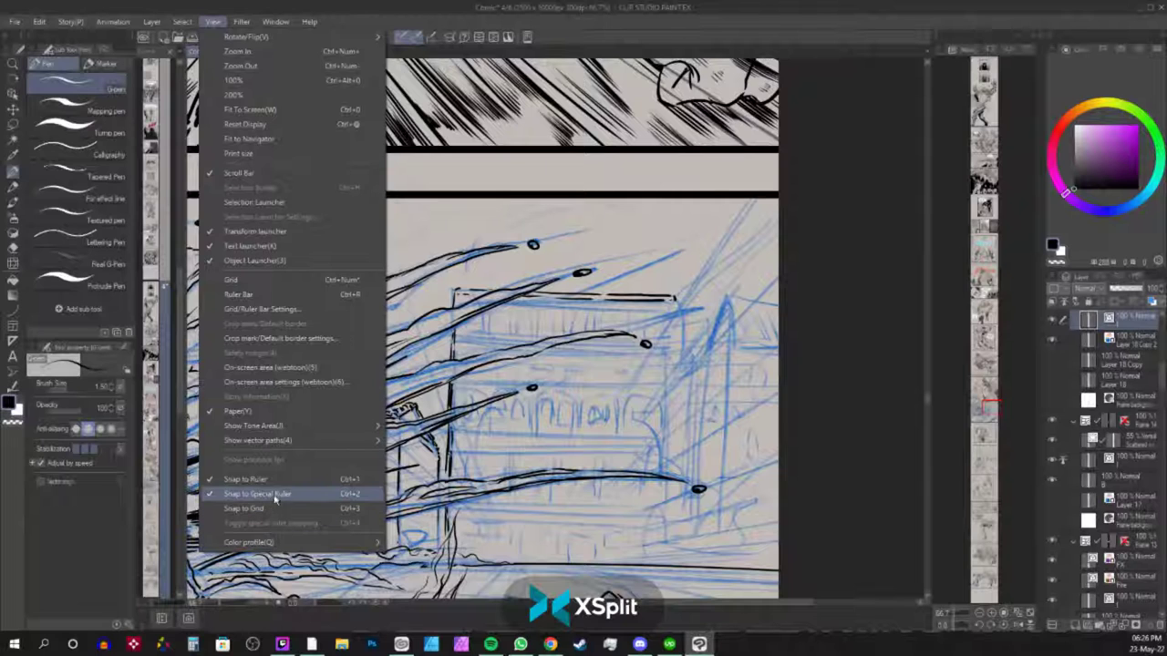
{"action": "left_click", "coordinate": [295, 280]}
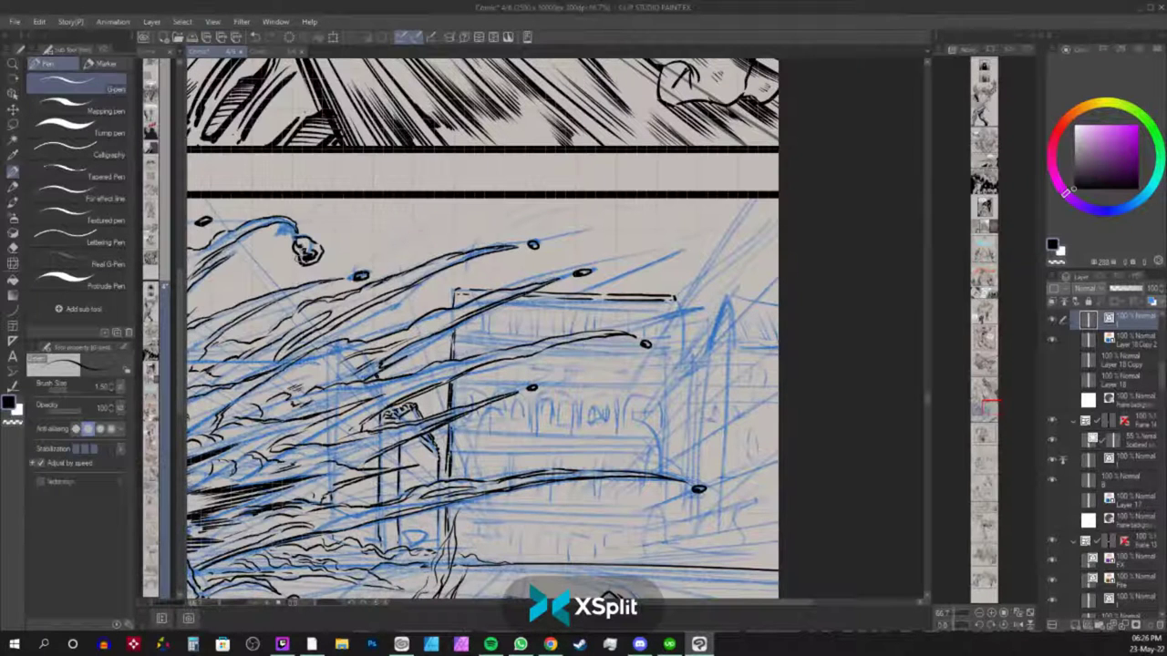
Reinforce the roof band's edges along the grid and fill the band with short horizontal masonry dashes.
{"action": "scroll", "coordinate": [297, 262], "scroll_direction": "up", "scroll_amount": 2}
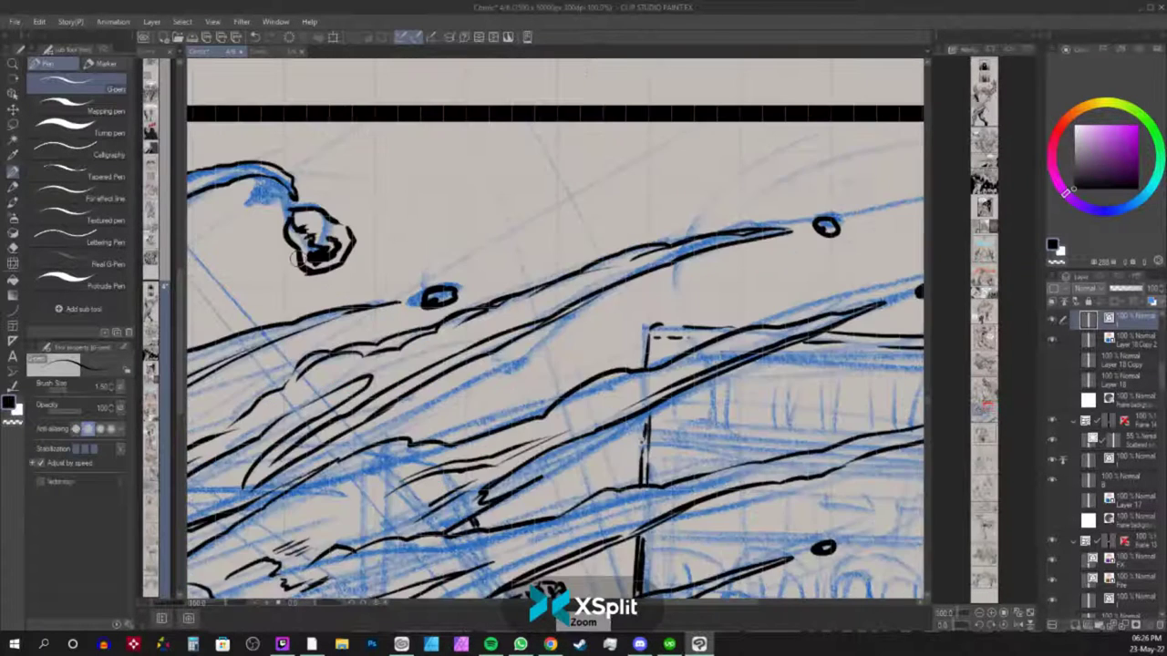
{"action": "left_click_drag", "start_coordinate": [815, 248], "coordinate": [409, 228]}
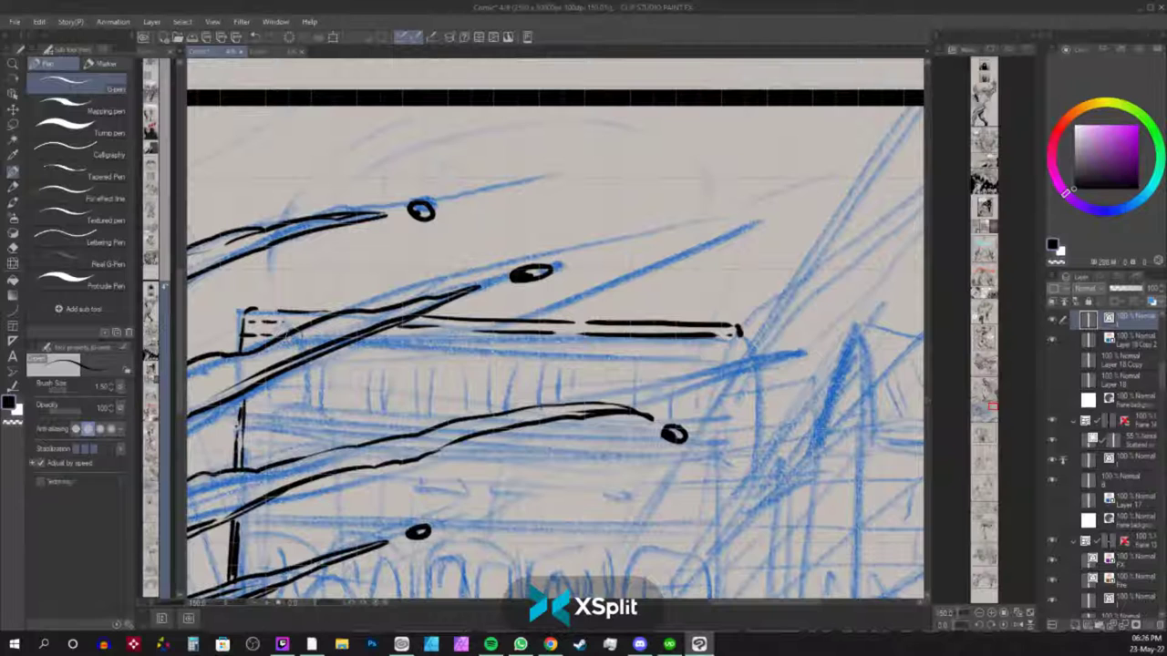
{"action": "left_click_drag", "start_coordinate": [389, 334], "coordinate": [596, 346]}
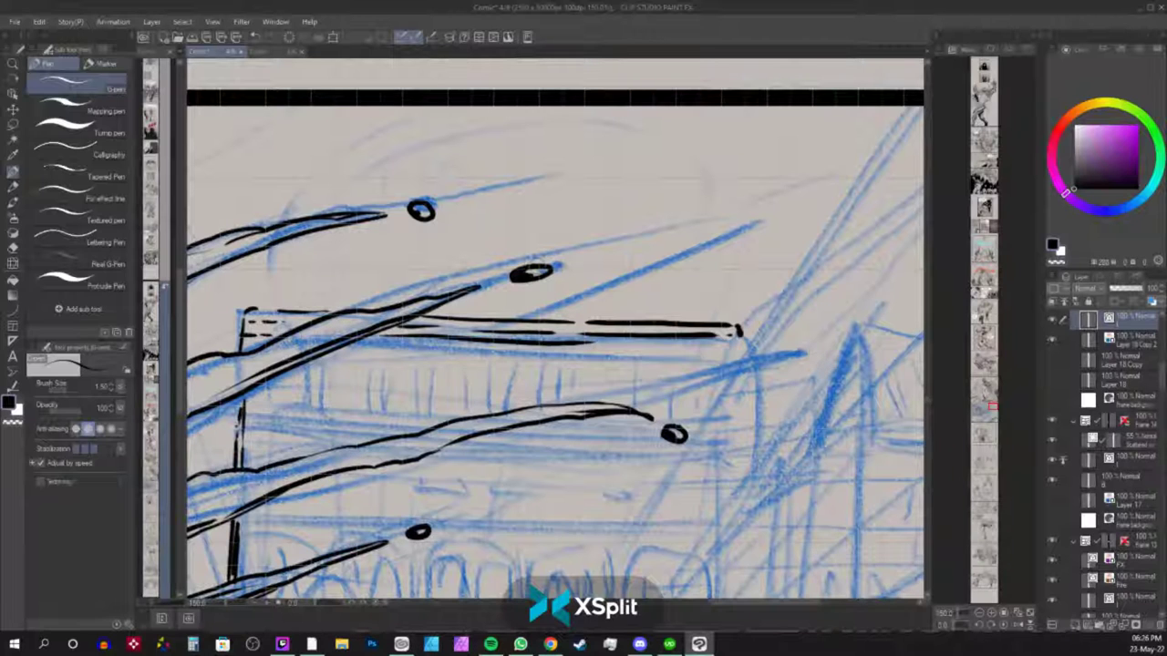
{"action": "key", "text": "ctrl+z"}
{"action": "left_click_drag", "start_coordinate": [412, 335], "coordinate": [567, 336]}
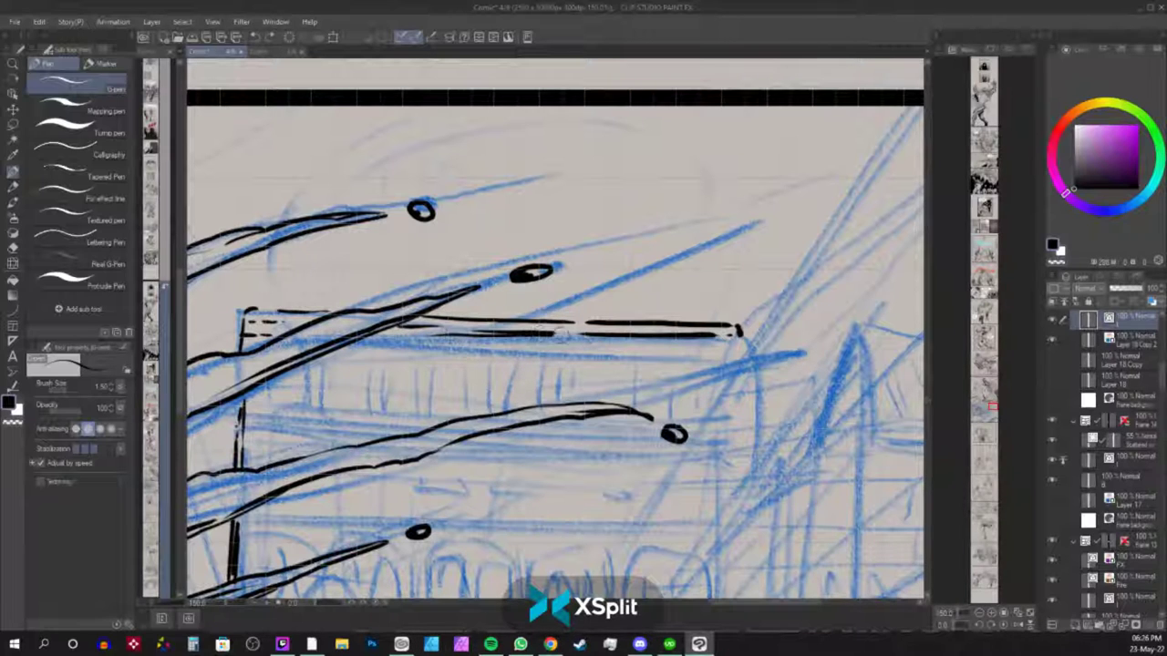
{"action": "mouse_move", "coordinate": [372, 336]}
{"action": "left_mouse_down"}
{"action": "mouse_move", "coordinate": [416, 339]}
{"action": "mouse_move", "coordinate": [467, 315]}
{"action": "mouse_move", "coordinate": [725, 315]}
{"action": "mouse_move", "coordinate": [746, 321]}
{"action": "mouse_move", "coordinate": [743, 337]}
{"action": "left_mouse_up"}
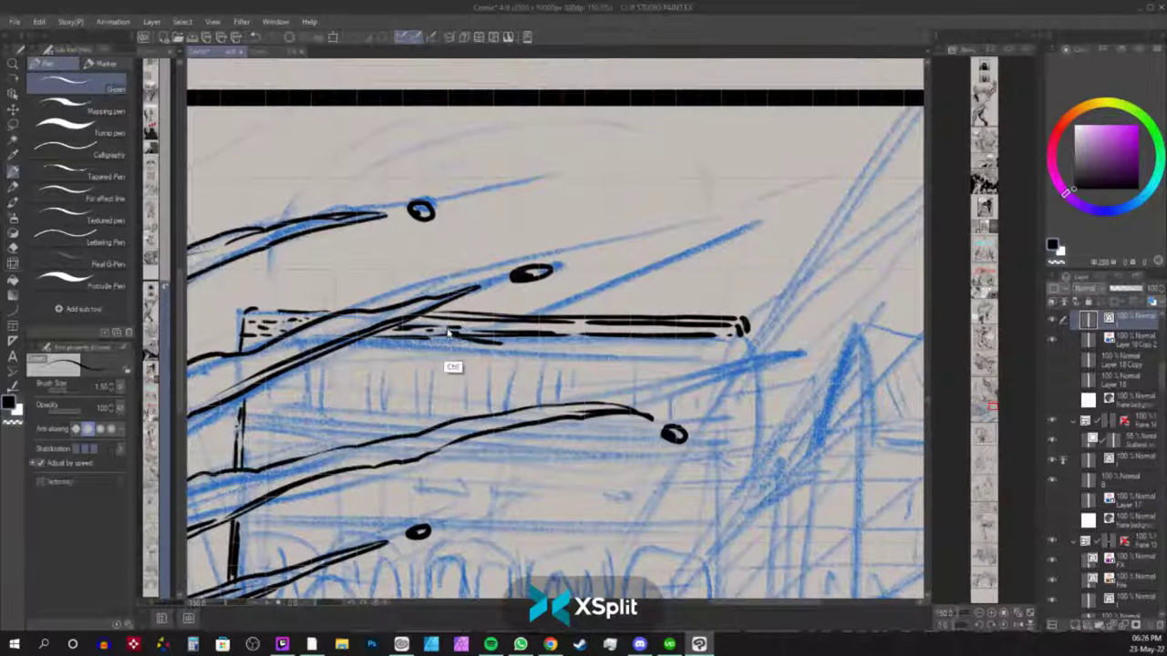
{"action": "left_click_drag", "start_coordinate": [512, 337], "coordinate": [676, 330]}
{"action": "left_click_drag", "start_coordinate": [467, 330], "coordinate": [554, 329]}
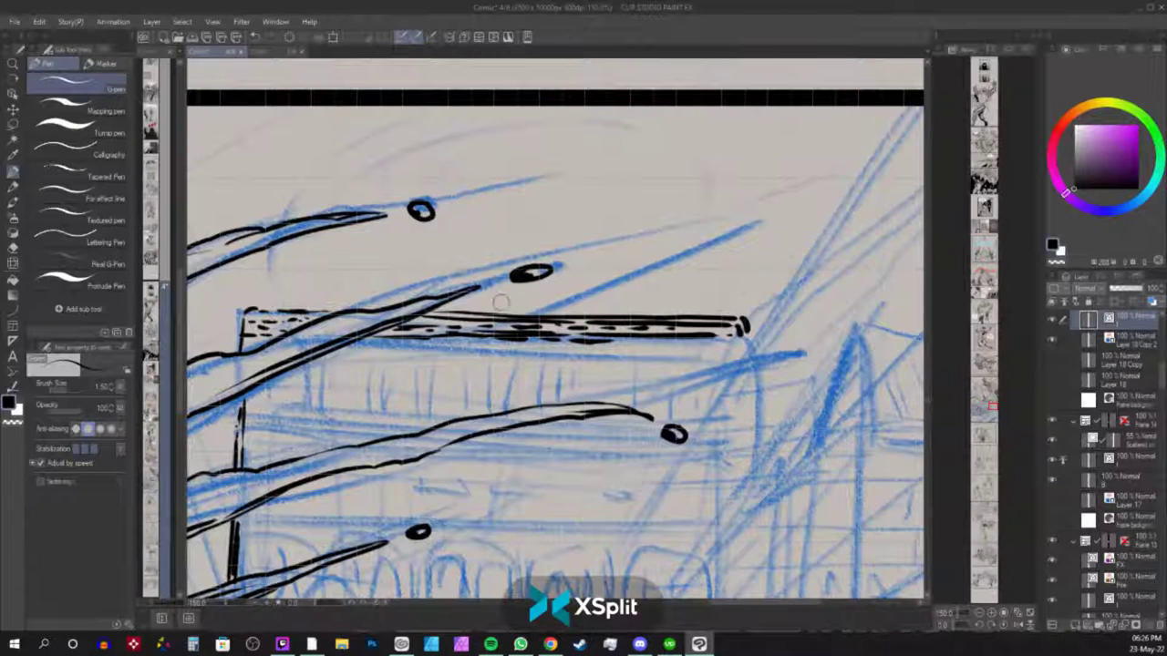
Ink the building's far wall as a thin upright line from beneath the roof band downward, plus a short stroke beside it.
{"action": "mouse_move", "coordinate": [755, 315]}
{"action": "left_mouse_down"}
{"action": "mouse_move", "coordinate": [708, 275]}
{"action": "mouse_move", "coordinate": [603, 134]}
{"action": "left_mouse_up"}
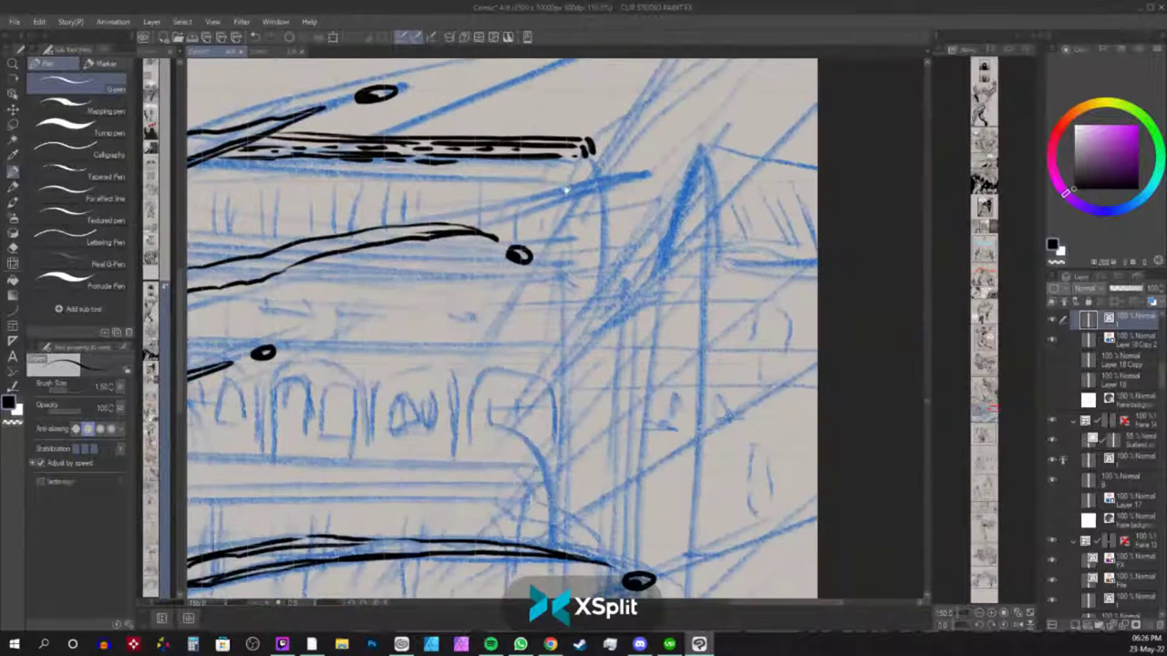
{"action": "left_click_drag", "start_coordinate": [588, 187], "coordinate": [589, 221]}
{"action": "left_click_drag", "start_coordinate": [591, 317], "coordinate": [577, 236]}
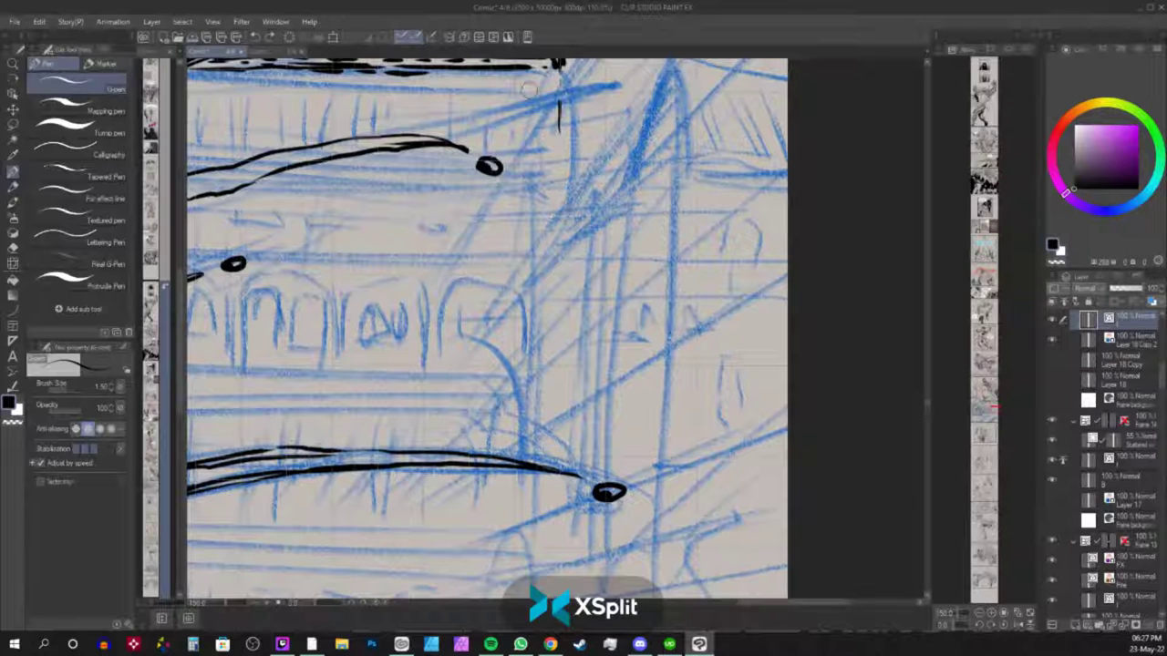
{"action": "left_click_drag", "start_coordinate": [538, 70], "coordinate": [536, 547]}
Lasso and erase the roof band's end and stray stroke that overhang the far wall line, then deselect.
{"action": "left_click_drag", "start_coordinate": [600, 185], "coordinate": [587, 377]}
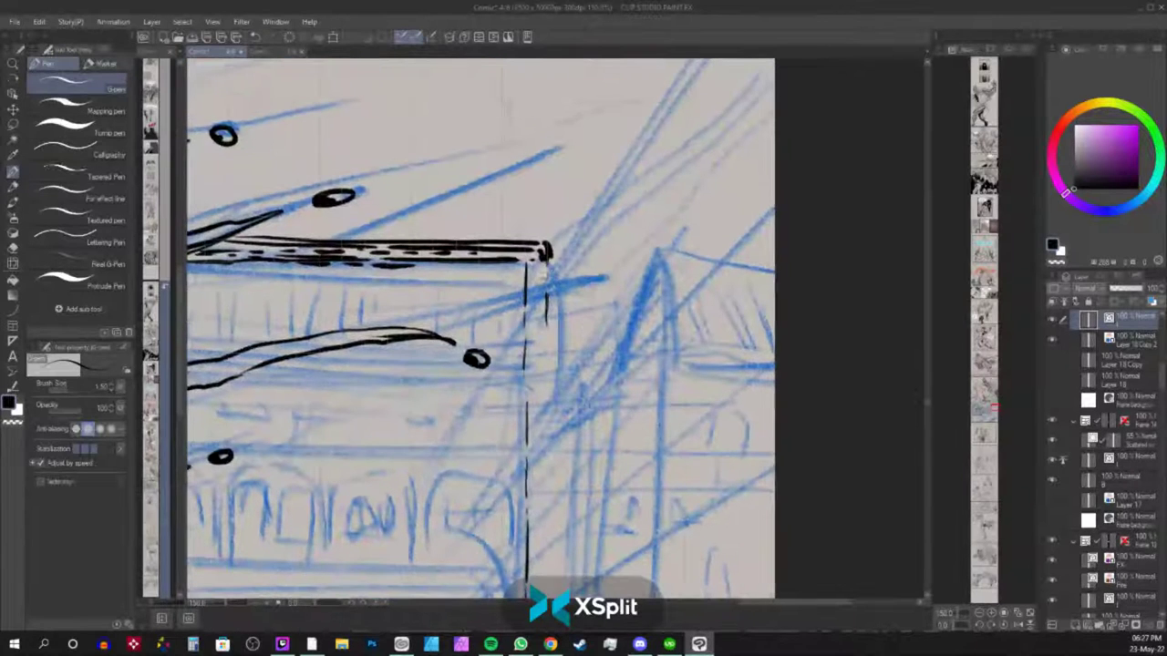
{"action": "key", "text": "m"}
{"action": "mouse_move", "coordinate": [531, 201]}
{"action": "left_mouse_down"}
{"action": "mouse_move", "coordinate": [529, 274]}
{"action": "mouse_move", "coordinate": [564, 165]}
{"action": "left_mouse_up"}
{"action": "key", "text": "p"}
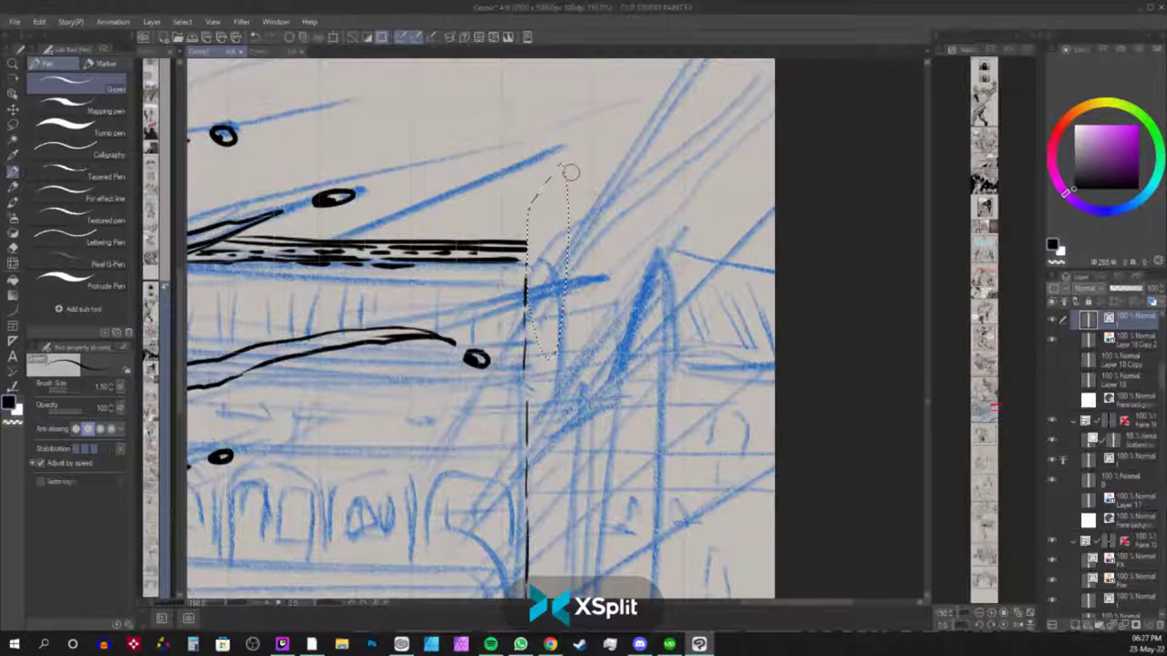
{"action": "key", "text": "ctrl+d"}
{"action": "key", "text": "p"}
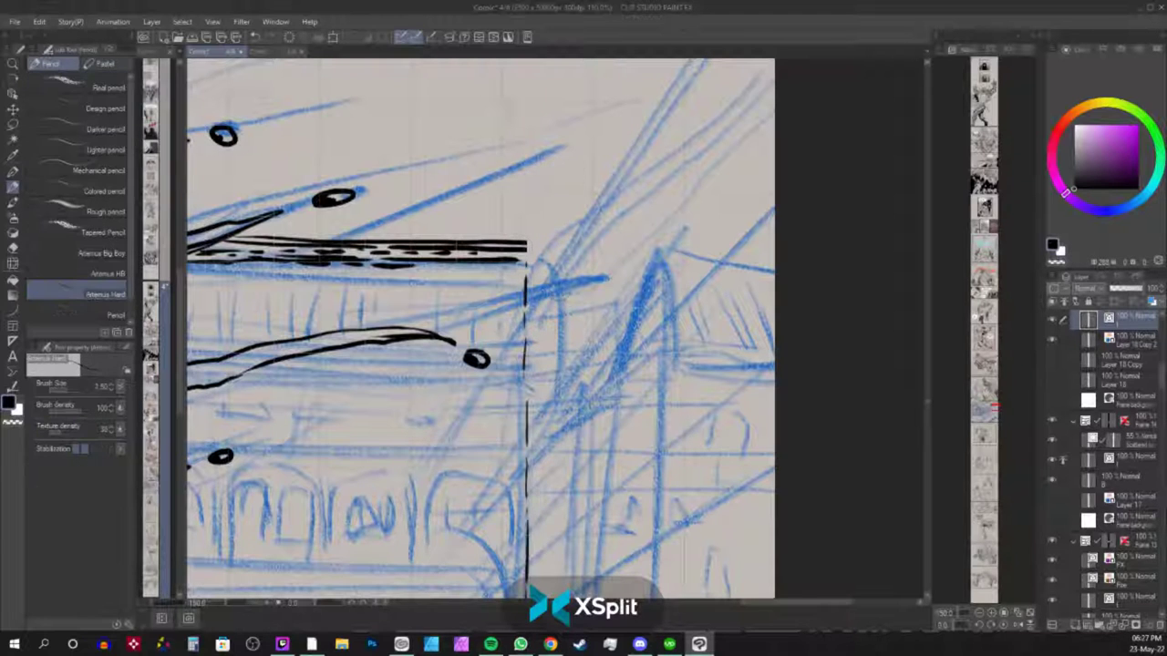
{"action": "key", "text": "p"}
Close the roof band's trimmed end and continue the dashes along its underside to the far wall.
{"action": "mouse_move", "coordinate": [527, 246]}
{"action": "left_mouse_down"}
{"action": "mouse_move", "coordinate": [528, 264]}
{"action": "mouse_move", "coordinate": [500, 292]}
{"action": "mouse_move", "coordinate": [803, 283]}
{"action": "left_mouse_up"}
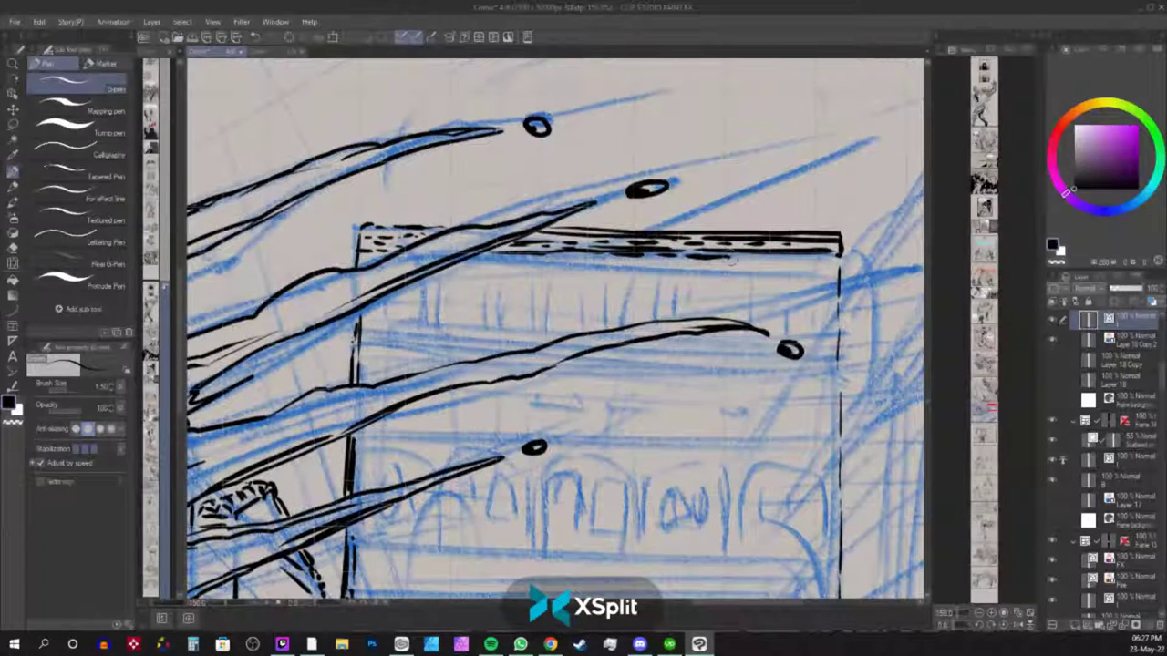
{"action": "left_click_drag", "start_coordinate": [736, 258], "coordinate": [806, 257]}
{"action": "left_click_drag", "start_coordinate": [813, 257], "coordinate": [828, 256]}
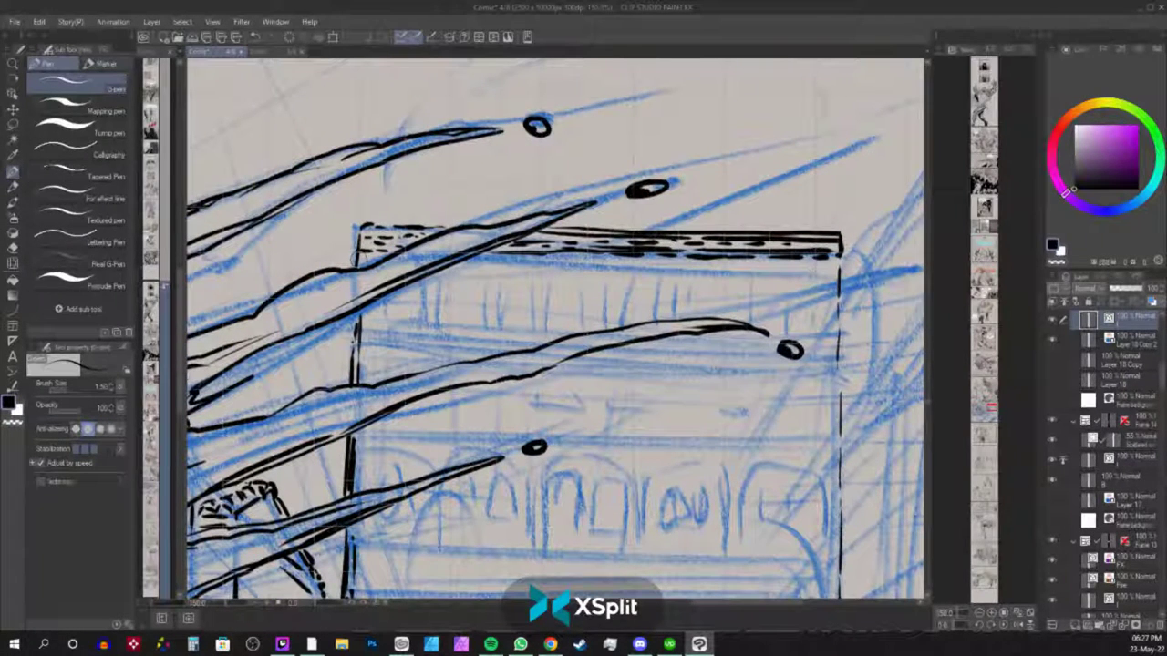
Ink a second broken cornice line under the roof band from the smoke trail to the far wall, redoing uneven strokes.
{"action": "left_click_drag", "start_coordinate": [365, 258], "coordinate": [602, 259]}
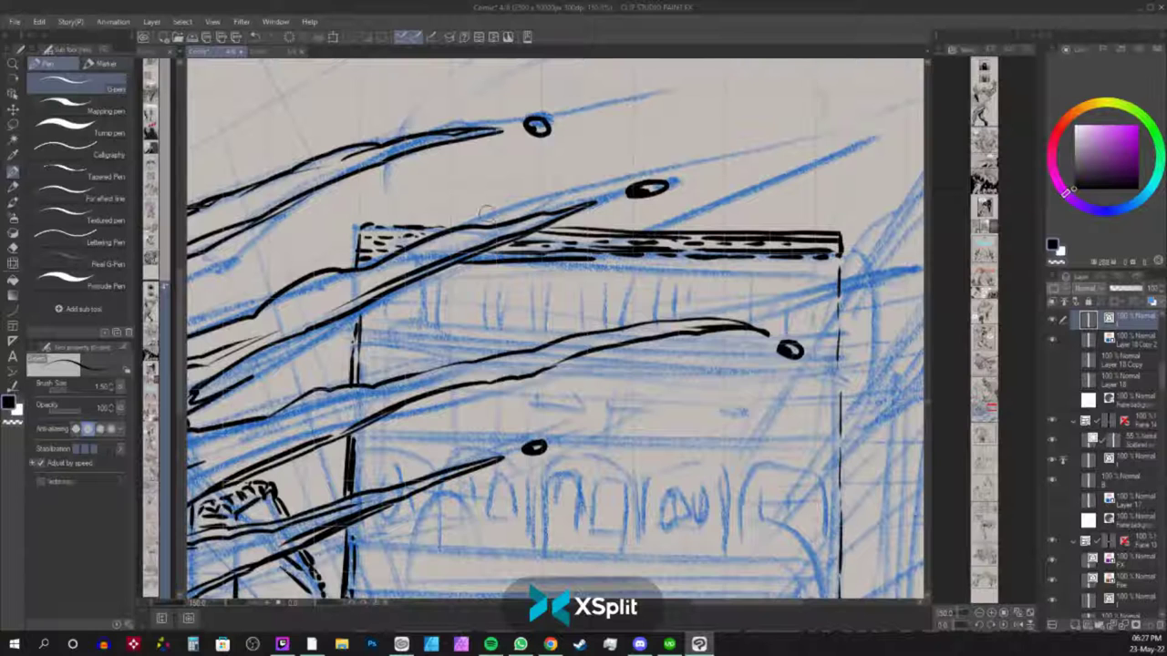
{"action": "key", "text": "ctrl+z"}
{"action": "left_click_drag", "start_coordinate": [456, 264], "coordinate": [716, 266]}
{"action": "key", "text": "ctrl+z"}
{"action": "left_click_drag", "start_coordinate": [561, 265], "coordinate": [580, 267]}
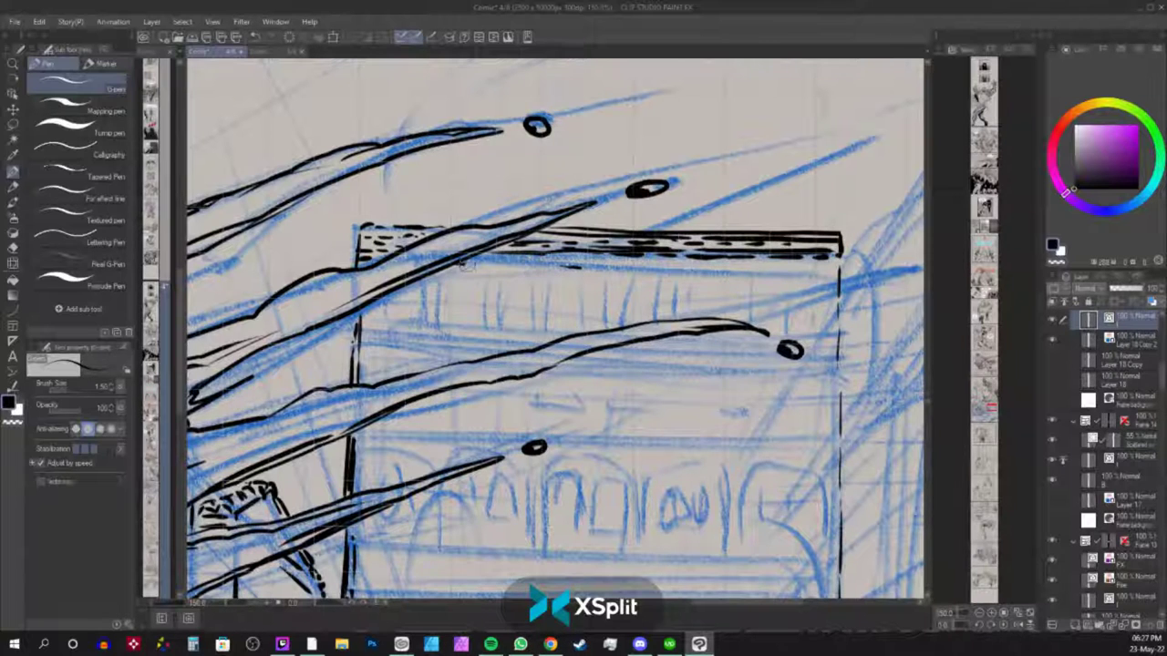
{"action": "left_click_drag", "start_coordinate": [464, 264], "coordinate": [545, 270]}
{"action": "key", "text": "ctrl+z"}
{"action": "left_click_drag", "start_coordinate": [448, 262], "coordinate": [664, 267]}
{"action": "key", "text": "ctrl+z"}
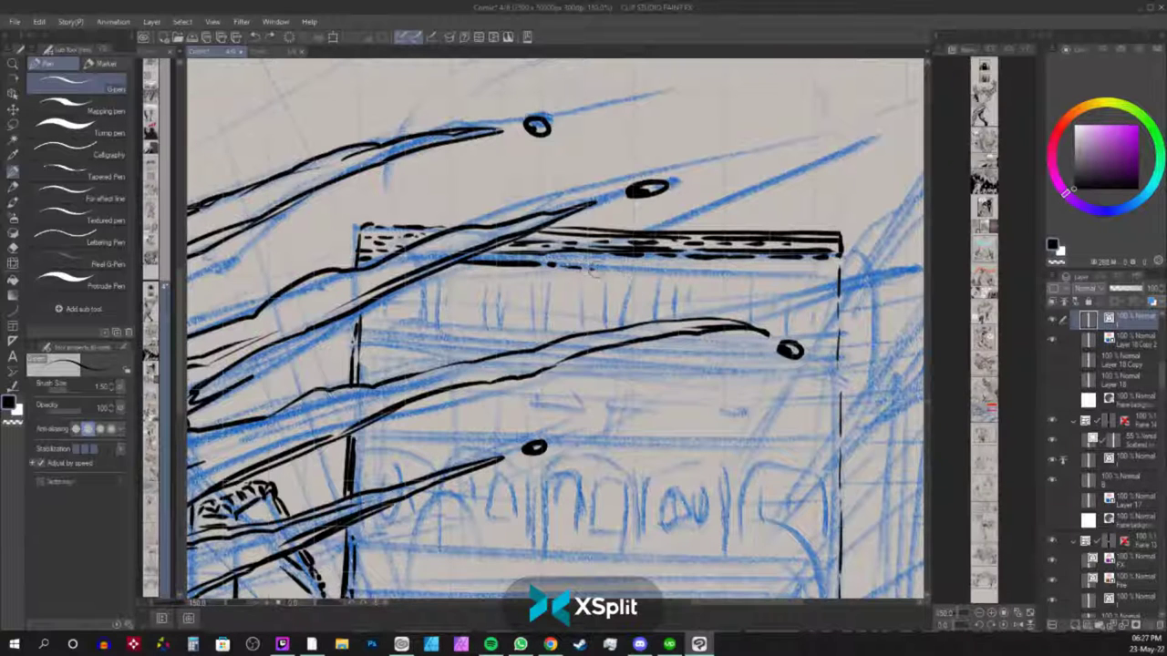
{"action": "left_click_drag", "start_coordinate": [588, 269], "coordinate": [664, 274]}
{"action": "key", "text": "ctrl+z"}
{"action": "mouse_move", "coordinate": [584, 264]}
{"action": "left_mouse_down"}
{"action": "mouse_move", "coordinate": [821, 266]}
{"action": "mouse_move", "coordinate": [838, 250]}
{"action": "left_mouse_up"}
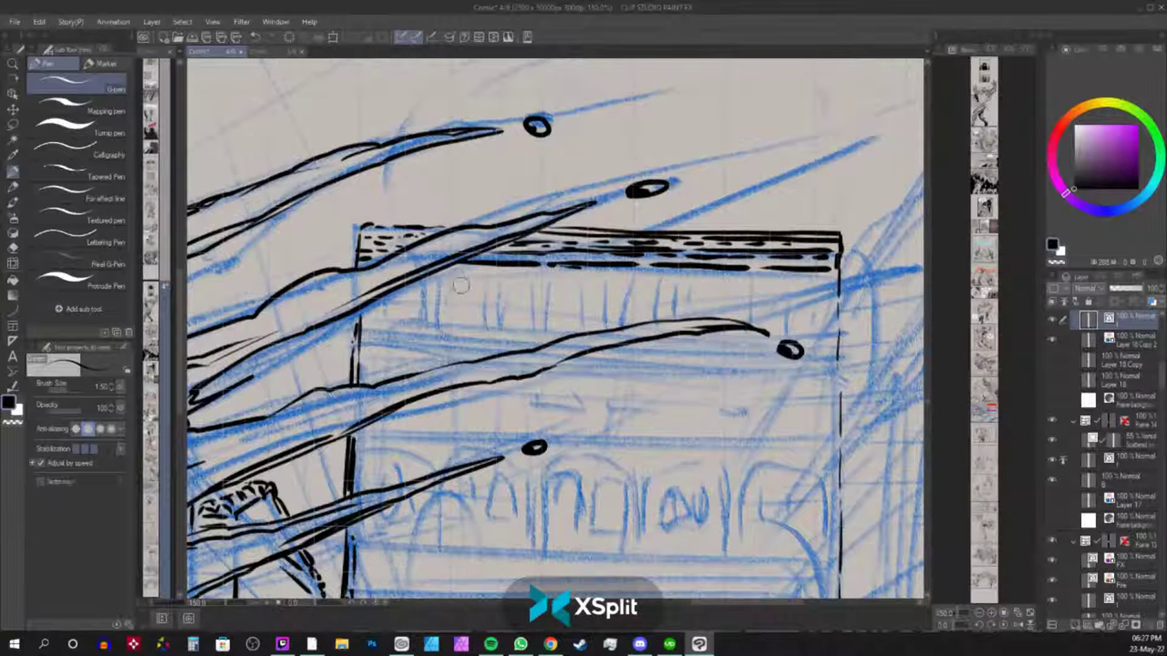
Ink a row of arched windows beneath the cornice across the whole facade, with inner edges for depth.
{"action": "mouse_move", "coordinate": [420, 292]}
{"action": "left_mouse_down"}
{"action": "mouse_move", "coordinate": [449, 305]}
{"action": "mouse_move", "coordinate": [446, 283]}
{"action": "mouse_move", "coordinate": [475, 281]}
{"action": "mouse_move", "coordinate": [479, 309]}
{"action": "mouse_move", "coordinate": [503, 286]}
{"action": "mouse_move", "coordinate": [539, 283]}
{"action": "mouse_move", "coordinate": [542, 321]}
{"action": "mouse_move", "coordinate": [500, 325]}
{"action": "left_mouse_up"}
{"action": "mouse_move", "coordinate": [552, 284]}
{"action": "left_mouse_down"}
{"action": "mouse_move", "coordinate": [551, 324]}
{"action": "mouse_move", "coordinate": [597, 282]}
{"action": "mouse_move", "coordinate": [602, 326]}
{"action": "mouse_move", "coordinate": [621, 325]}
{"action": "mouse_move", "coordinate": [640, 277]}
{"action": "mouse_move", "coordinate": [663, 284]}
{"action": "mouse_move", "coordinate": [664, 321]}
{"action": "mouse_move", "coordinate": [682, 314]}
{"action": "mouse_move", "coordinate": [686, 283]}
{"action": "mouse_move", "coordinate": [725, 290]}
{"action": "mouse_move", "coordinate": [726, 319]}
{"action": "mouse_move", "coordinate": [737, 321]}
{"action": "mouse_move", "coordinate": [776, 286]}
{"action": "mouse_move", "coordinate": [782, 324]}
{"action": "mouse_move", "coordinate": [795, 325]}
{"action": "mouse_move", "coordinate": [810, 281]}
{"action": "mouse_move", "coordinate": [831, 301]}
{"action": "mouse_move", "coordinate": [829, 332]}
{"action": "left_mouse_up"}
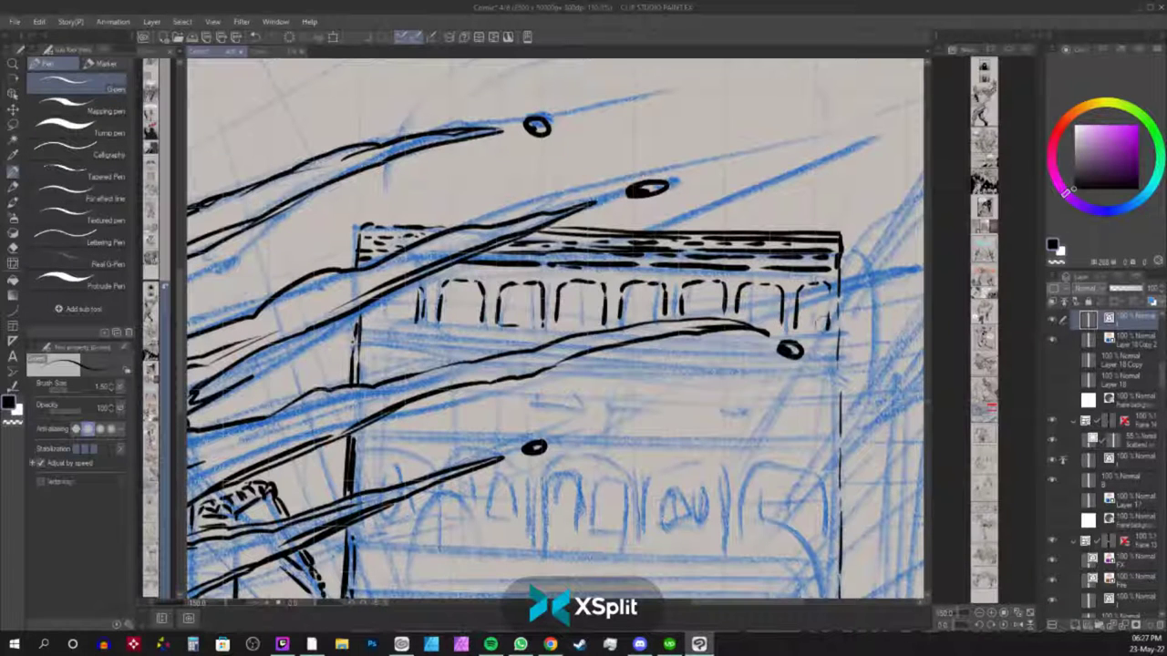
{"action": "mouse_move", "coordinate": [376, 305]}
{"action": "left_mouse_down"}
{"action": "mouse_move", "coordinate": [373, 324]}
{"action": "mouse_move", "coordinate": [425, 322]}
{"action": "left_mouse_up"}
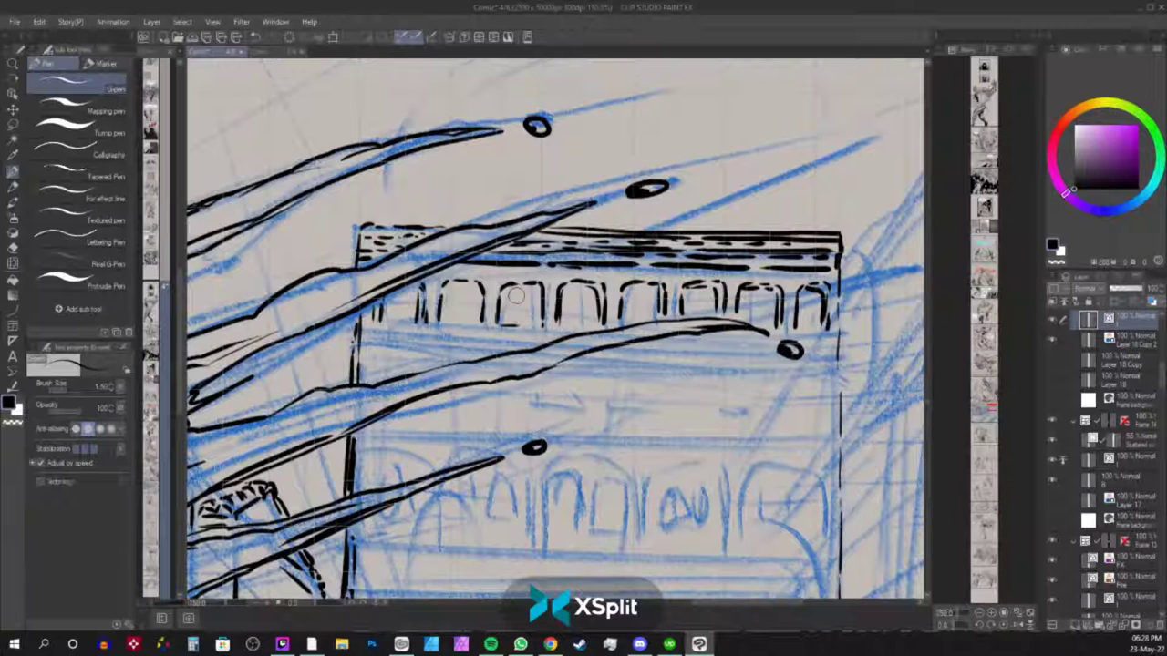
Rotate the canvas and ink broken ledge lines below the arched windows, on both sides of the smoke trail.
{"action": "key", "text": "shift+space"}
{"action": "left_click_drag", "start_coordinate": [825, 333], "coordinate": [768, 162]}
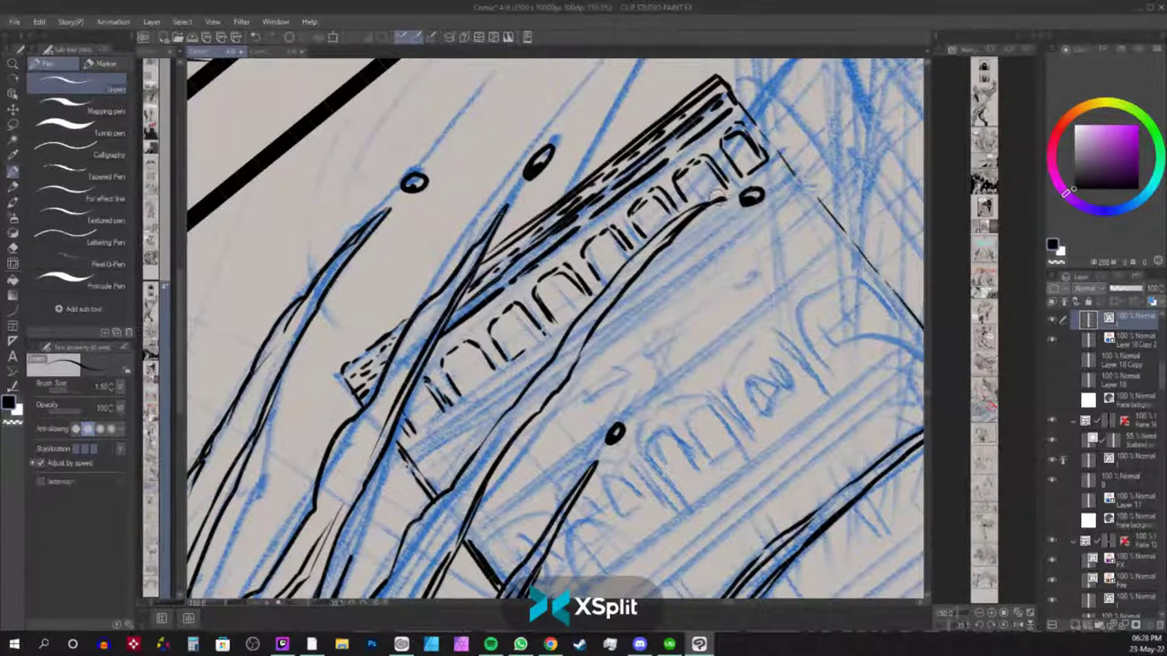
{"action": "mouse_move", "coordinate": [781, 167]}
{"action": "left_mouse_down"}
{"action": "mouse_move", "coordinate": [765, 180]}
{"action": "mouse_move", "coordinate": [763, 209]}
{"action": "mouse_move", "coordinate": [614, 335]}
{"action": "left_mouse_up"}
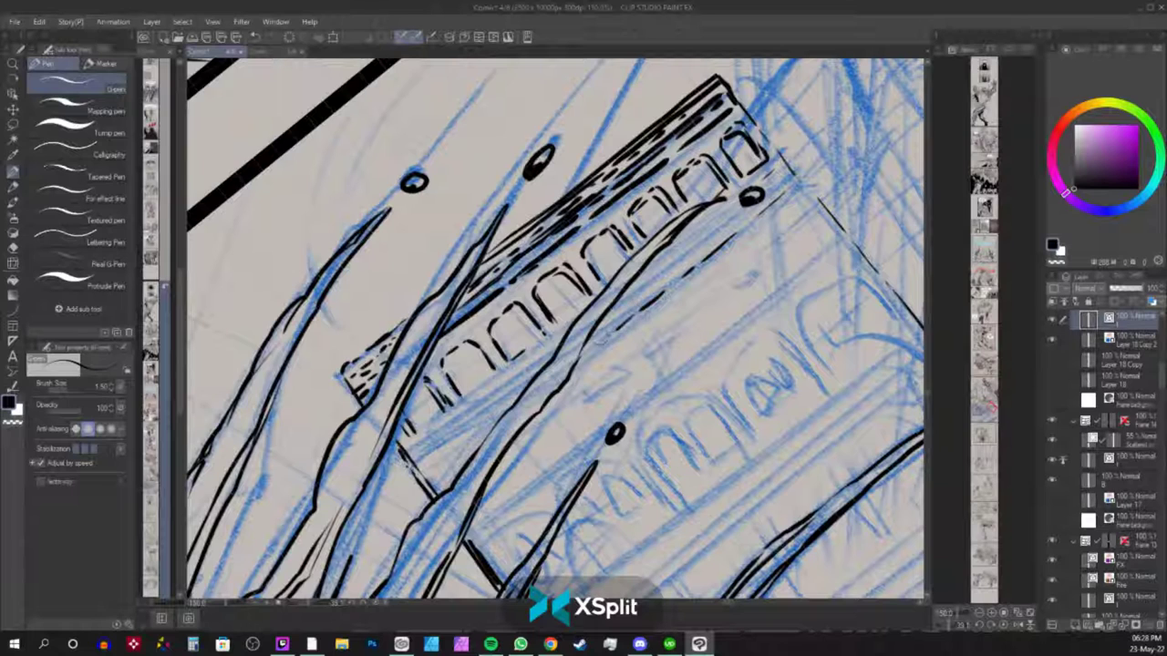
{"action": "left_click_drag", "start_coordinate": [506, 407], "coordinate": [427, 469]}
{"action": "mouse_move", "coordinate": [510, 381]}
{"action": "left_mouse_down"}
{"action": "mouse_move", "coordinate": [547, 346]}
{"action": "mouse_move", "coordinate": [421, 441]}
{"action": "left_mouse_up"}
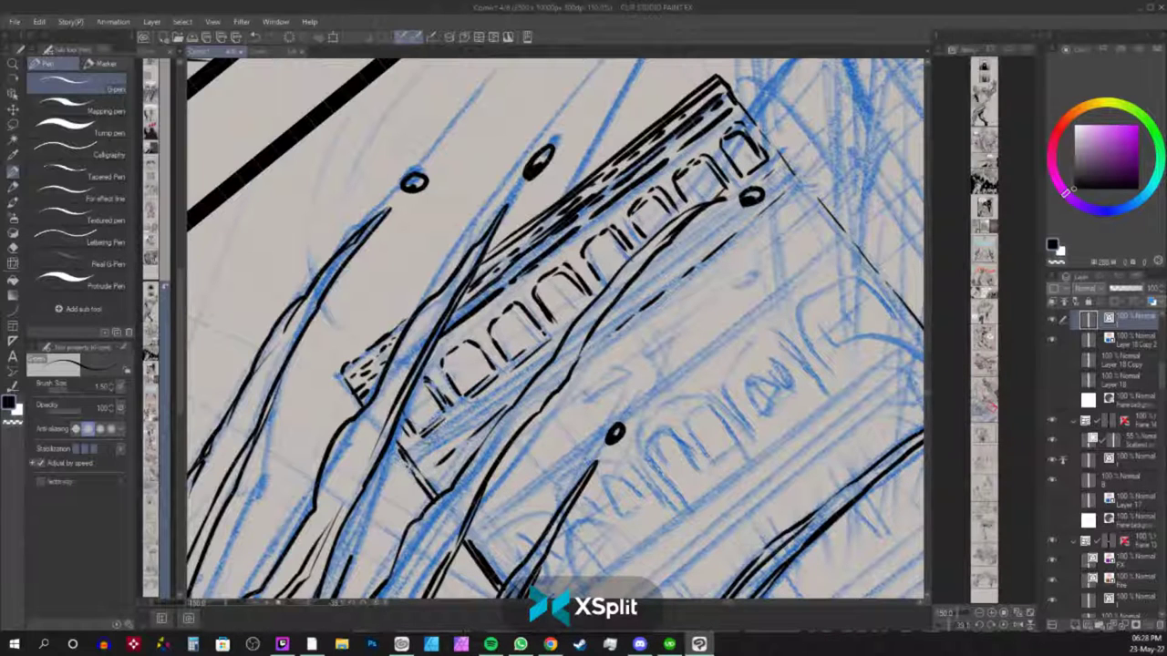
{"action": "left_click_drag", "start_coordinate": [495, 399], "coordinate": [428, 460]}
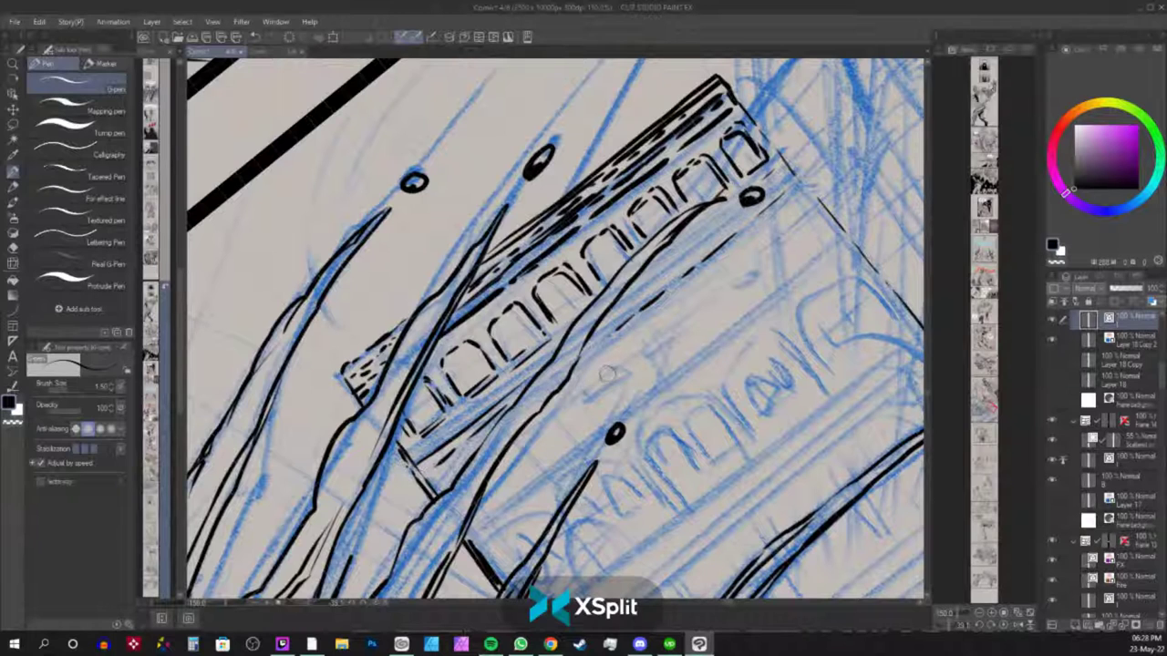
Ink a row of small rectangular windows beneath the broken ledge line, from the far wall to the smoke trail.
{"action": "left_click_drag", "start_coordinate": [615, 377], "coordinate": [595, 387]}
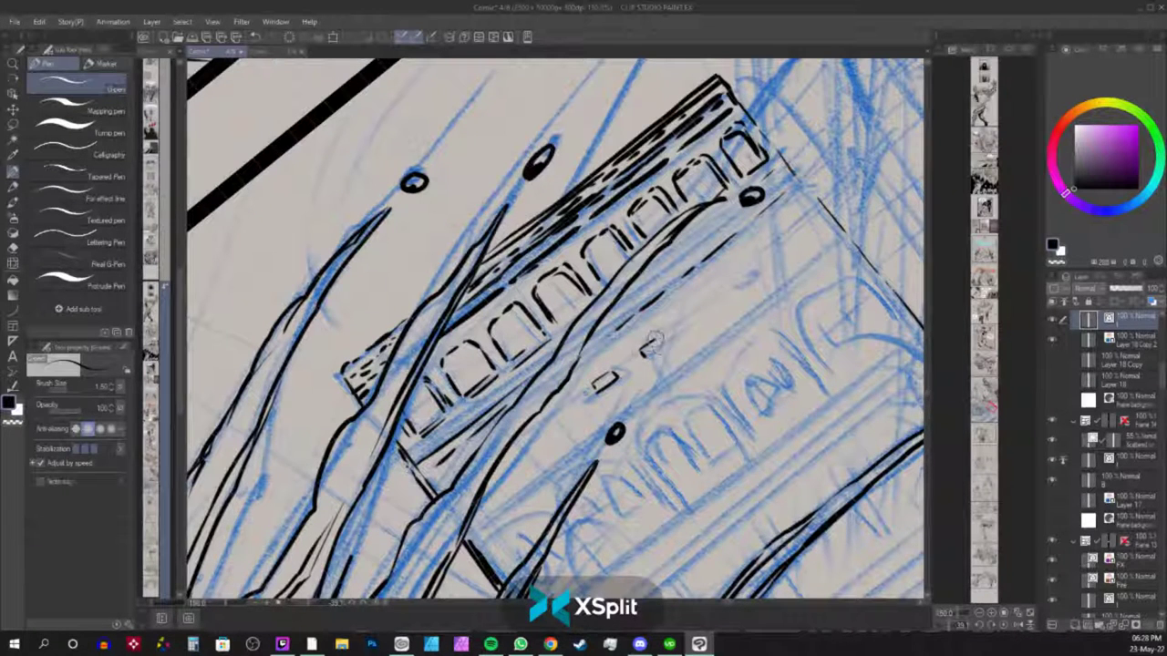
{"action": "left_click_drag", "start_coordinate": [660, 344], "coordinate": [643, 353]}
{"action": "left_click_drag", "start_coordinate": [734, 283], "coordinate": [715, 296]}
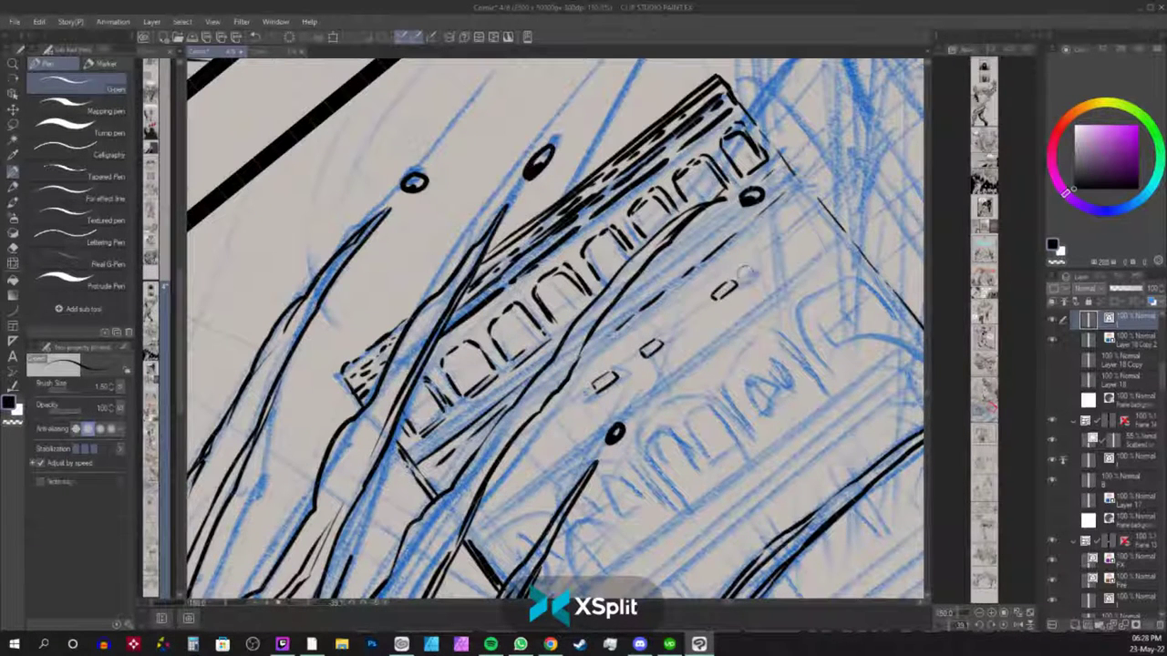
{"action": "left_click_drag", "start_coordinate": [779, 245], "coordinate": [759, 259]}
{"action": "left_click_drag", "start_coordinate": [567, 406], "coordinate": [516, 447]}
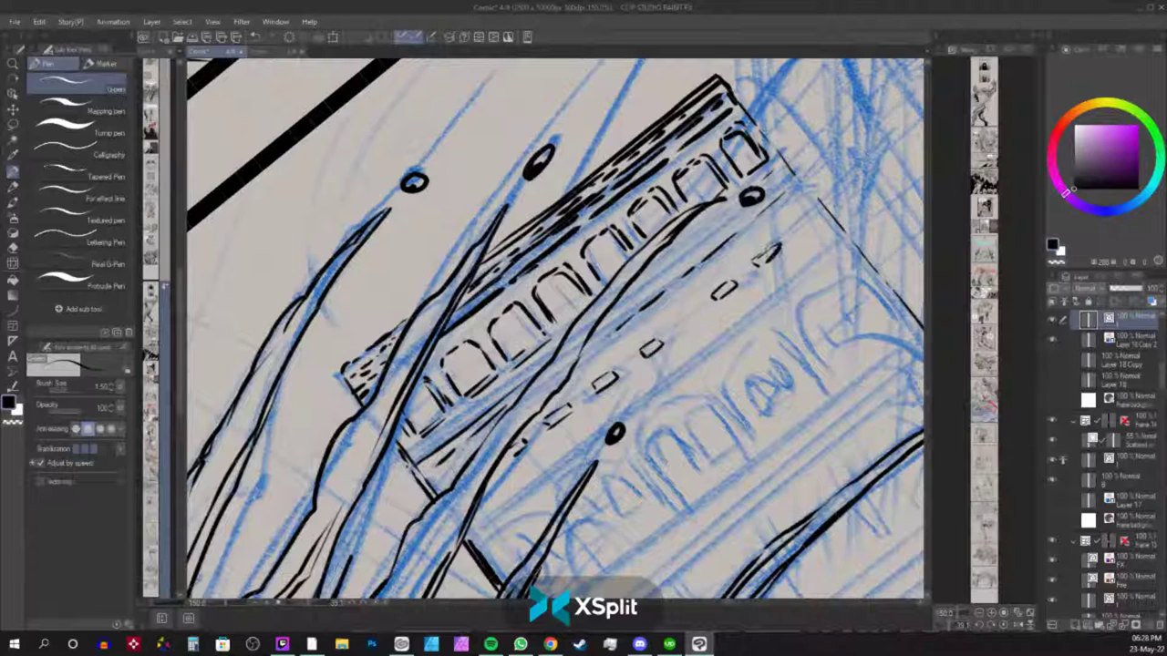
{"action": "mouse_move", "coordinate": [831, 211]}
{"action": "left_mouse_down"}
{"action": "mouse_move", "coordinate": [516, 439]}
{"action": "mouse_move", "coordinate": [504, 461]}
{"action": "left_mouse_up"}
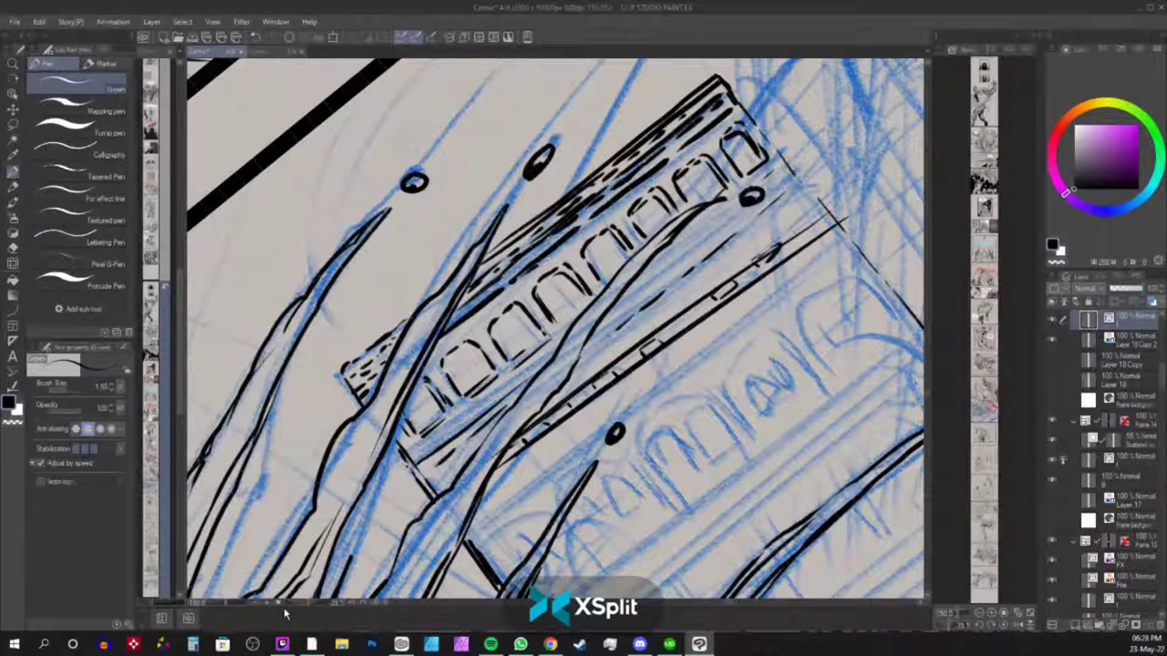
{"action": "key", "text": "ctrl+z"}
{"action": "key", "text": "ctrl+z"}
Ink two broken ledge lines below the small rectangular windows, running from the far wall to the smoke trail.
{"action": "left_click_drag", "start_coordinate": [739, 358], "coordinate": [608, 286]}
{"action": "left_click_drag", "start_coordinate": [715, 162], "coordinate": [493, 344]}
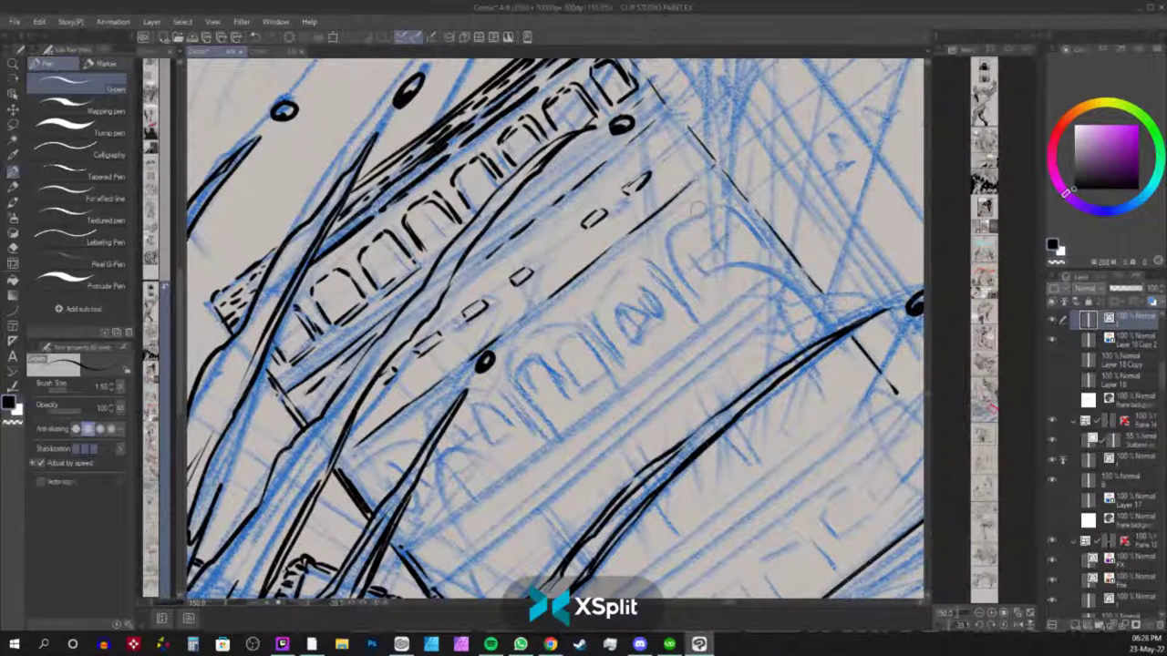
{"action": "left_click_drag", "start_coordinate": [708, 194], "coordinate": [383, 444]}
Ink the tops and sides of the large arched windows from the far wall toward the middle of the facade.
{"action": "mouse_move", "coordinate": [703, 208]}
{"action": "left_mouse_down"}
{"action": "mouse_move", "coordinate": [664, 242]}
{"action": "mouse_move", "coordinate": [666, 257]}
{"action": "left_mouse_up"}
{"action": "left_click_drag", "start_coordinate": [627, 264], "coordinate": [512, 364]}
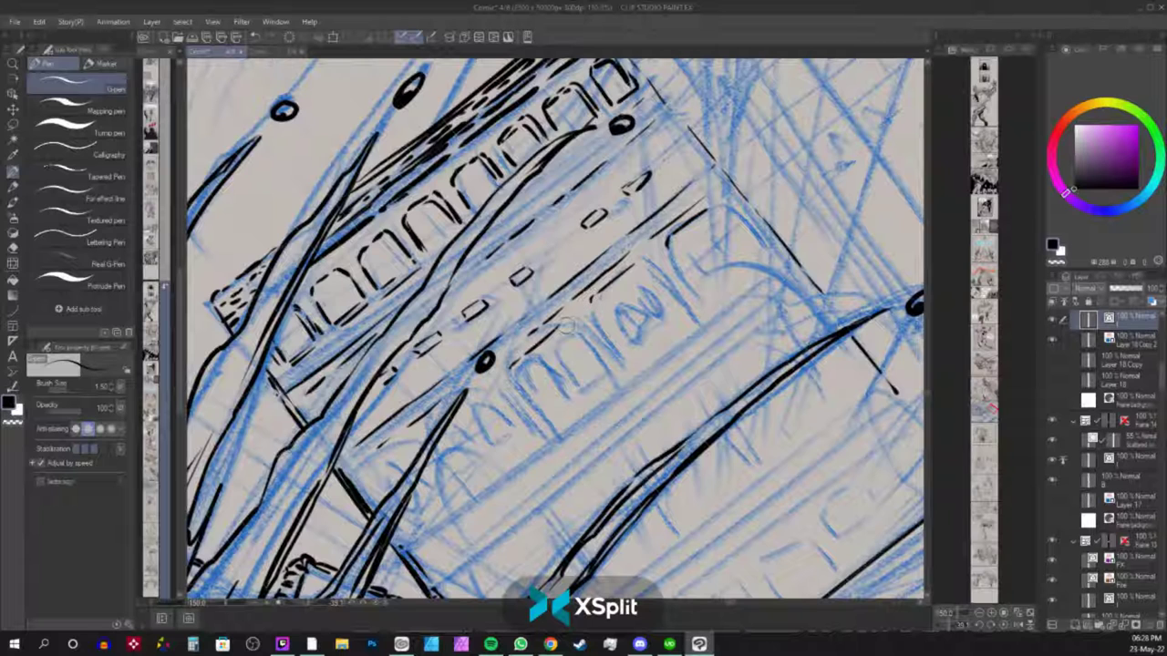
{"action": "mouse_move", "coordinate": [567, 325]}
{"action": "left_mouse_down"}
{"action": "mouse_move", "coordinate": [587, 322]}
{"action": "mouse_move", "coordinate": [624, 375]}
{"action": "left_mouse_up"}
{"action": "left_click_drag", "start_coordinate": [591, 304], "coordinate": [640, 379]}
{"action": "left_click_drag", "start_coordinate": [642, 260], "coordinate": [684, 312]}
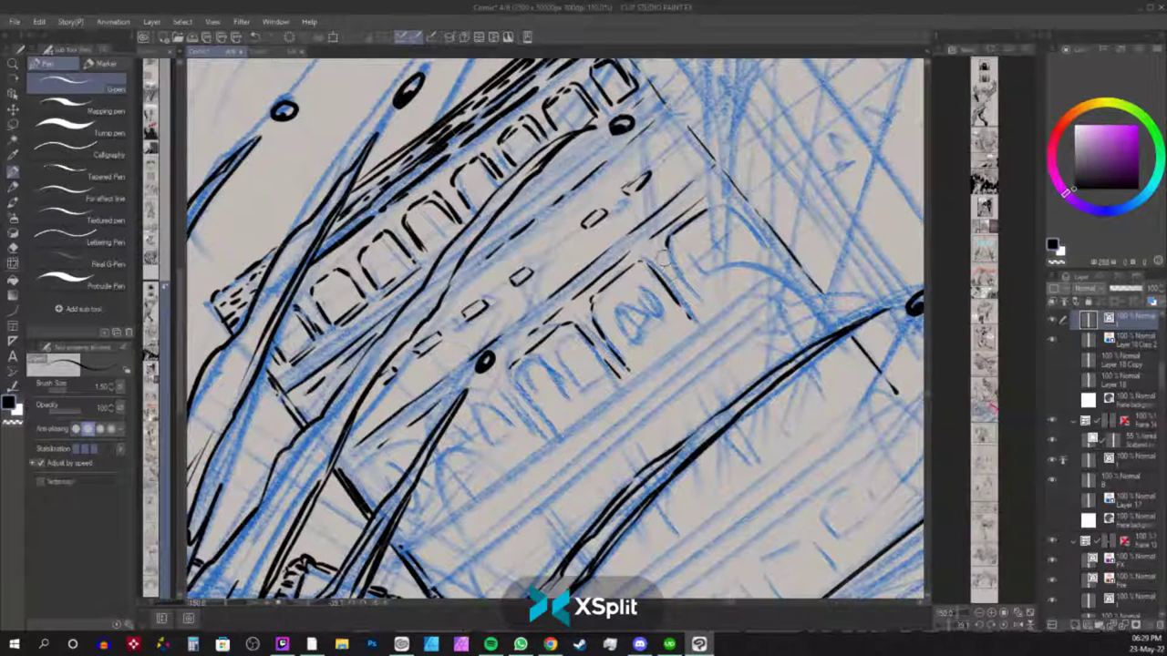
{"action": "left_click_drag", "start_coordinate": [663, 259], "coordinate": [709, 321]}
{"action": "left_click_drag", "start_coordinate": [716, 205], "coordinate": [766, 262]}
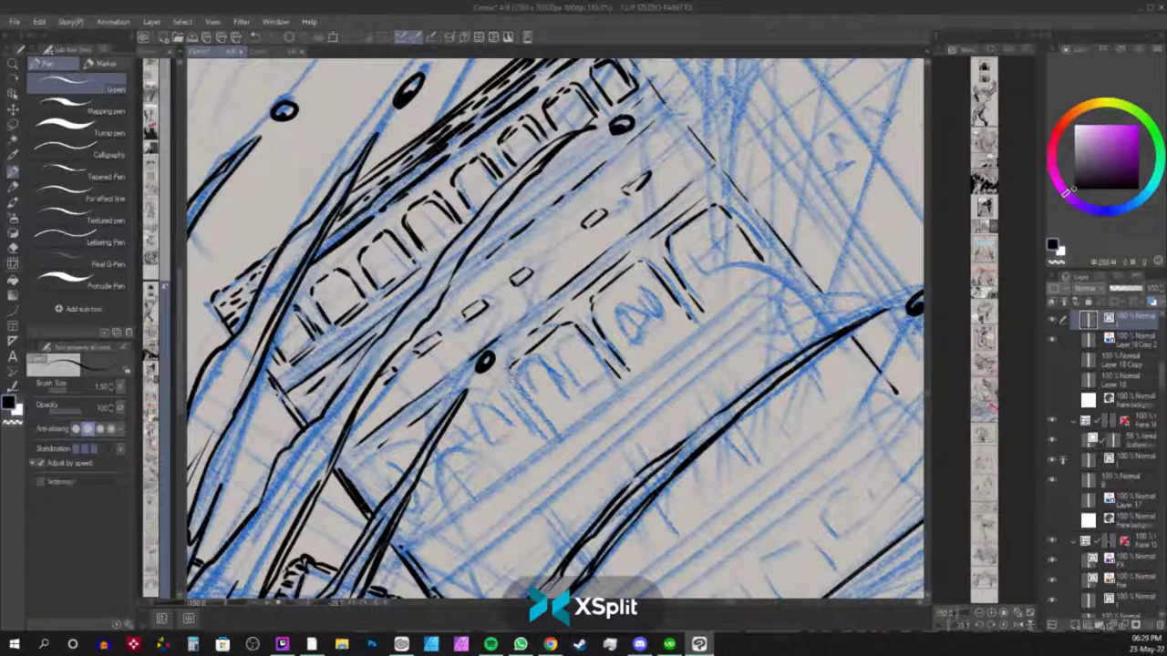
Ink the remaining large arches around the smoke trail and close the whole row with sill lines along the bottom.
{"action": "left_click_drag", "start_coordinate": [551, 329], "coordinate": [573, 332]}
{"action": "left_click_drag", "start_coordinate": [501, 398], "coordinate": [544, 445]}
{"action": "mouse_move", "coordinate": [498, 394]}
{"action": "left_mouse_down"}
{"action": "mouse_move", "coordinate": [431, 421]}
{"action": "mouse_move", "coordinate": [436, 413]}
{"action": "mouse_move", "coordinate": [477, 499]}
{"action": "left_mouse_up"}
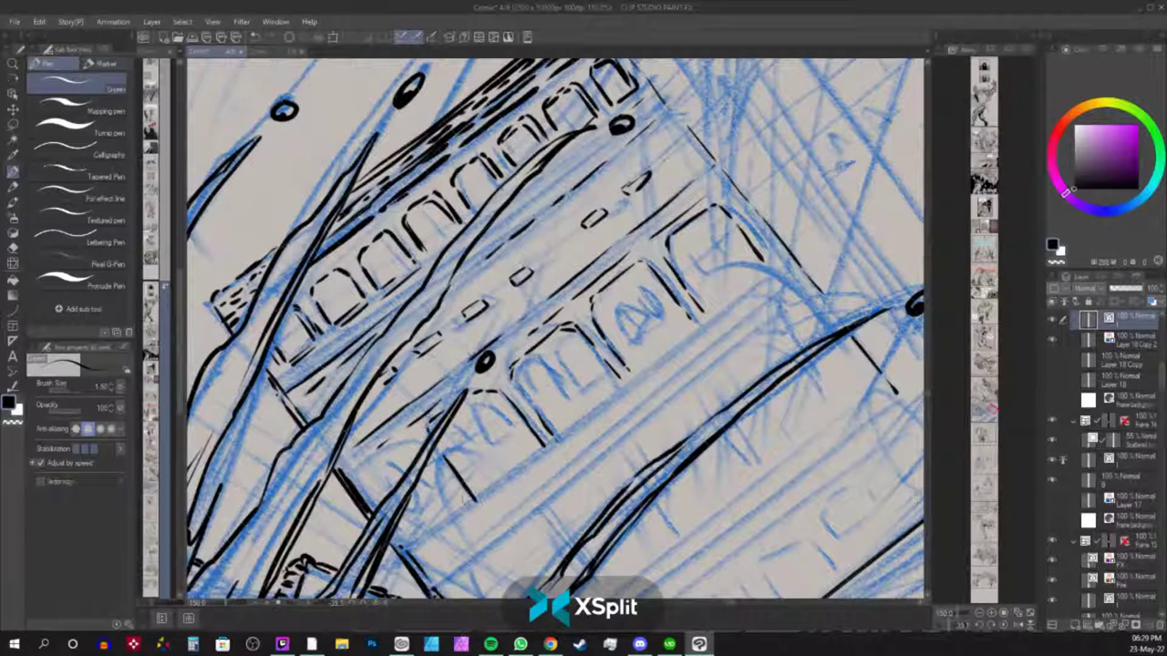
{"action": "left_click_drag", "start_coordinate": [435, 454], "coordinate": [458, 493]}
{"action": "mouse_move", "coordinate": [406, 446]}
{"action": "left_mouse_down"}
{"action": "mouse_move", "coordinate": [376, 454]}
{"action": "mouse_move", "coordinate": [372, 492]}
{"action": "left_mouse_up"}
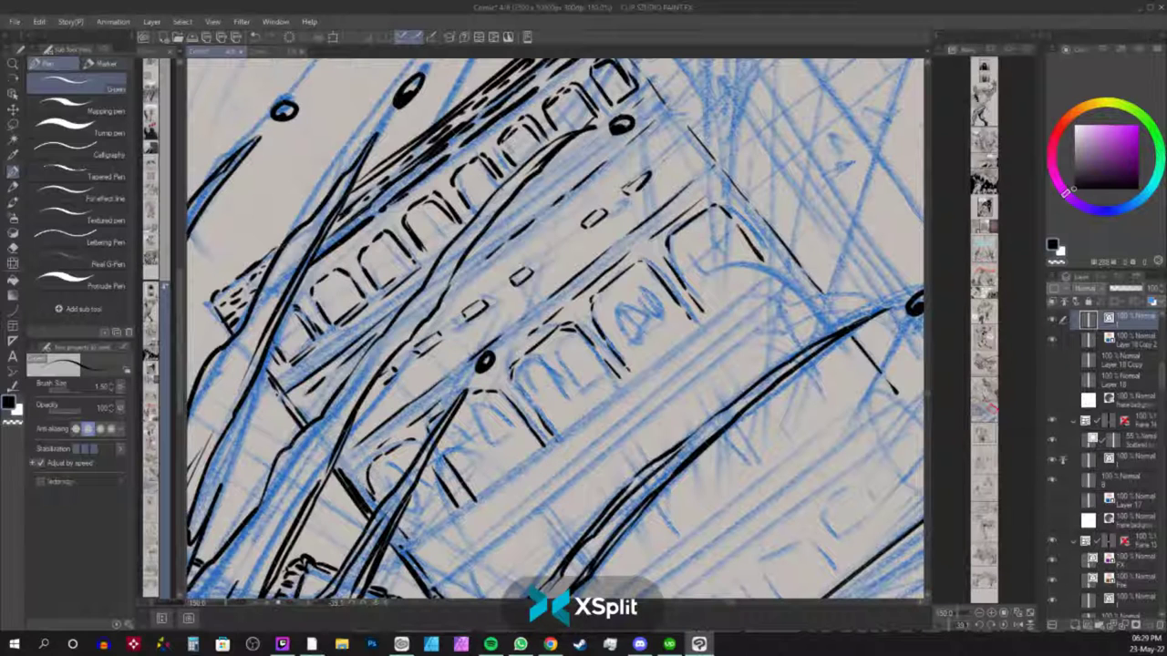
{"action": "mouse_move", "coordinate": [413, 538]}
{"action": "left_mouse_down"}
{"action": "mouse_move", "coordinate": [562, 436]}
{"action": "mouse_move", "coordinate": [759, 271]}
{"action": "left_mouse_up"}
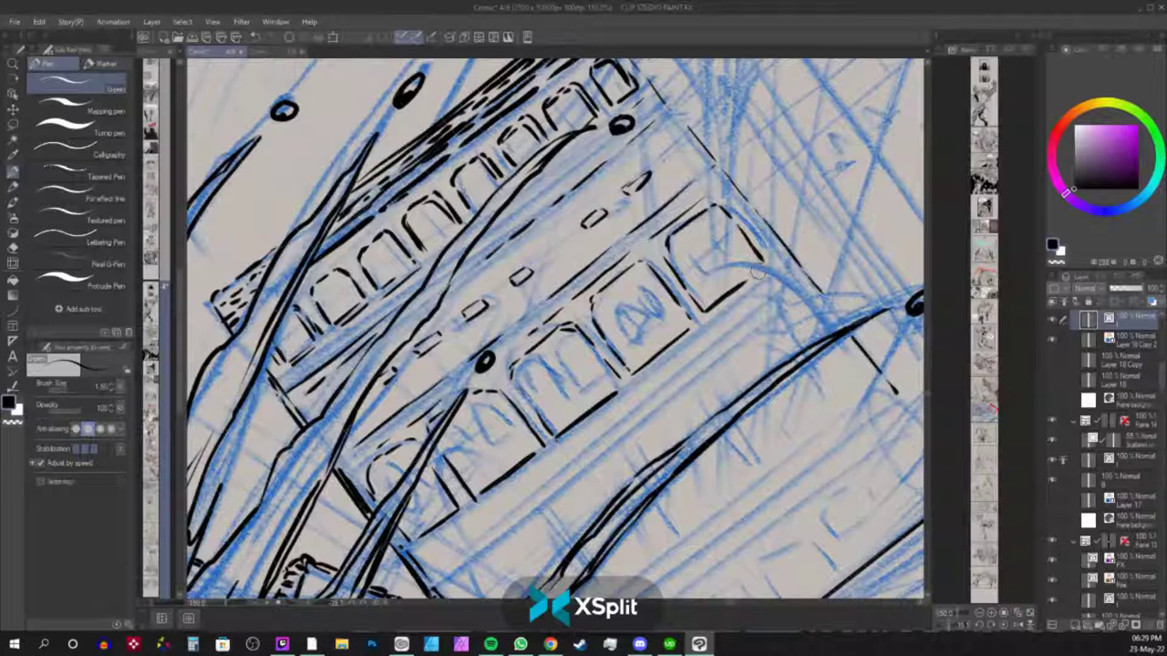
Ink a band of parallel ledge lines beneath the large arched windows across the facade, redoing the first stroke.
{"action": "left_click_drag", "start_coordinate": [753, 317], "coordinate": [719, 234]}
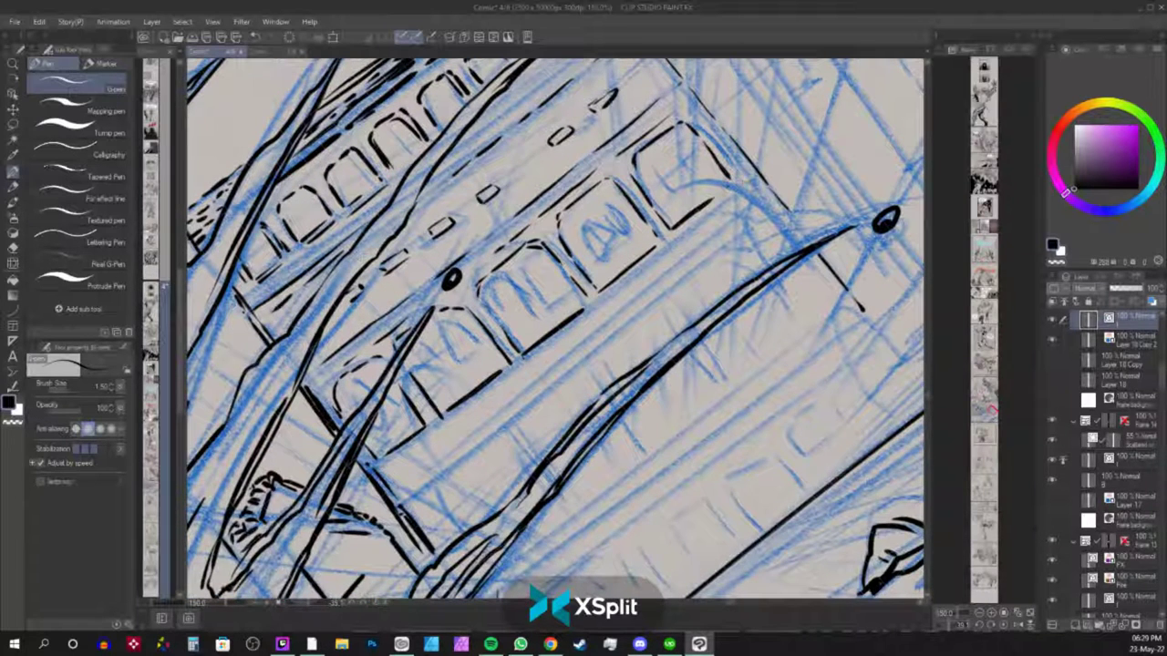
{"action": "left_click_drag", "start_coordinate": [747, 187], "coordinate": [394, 476]}
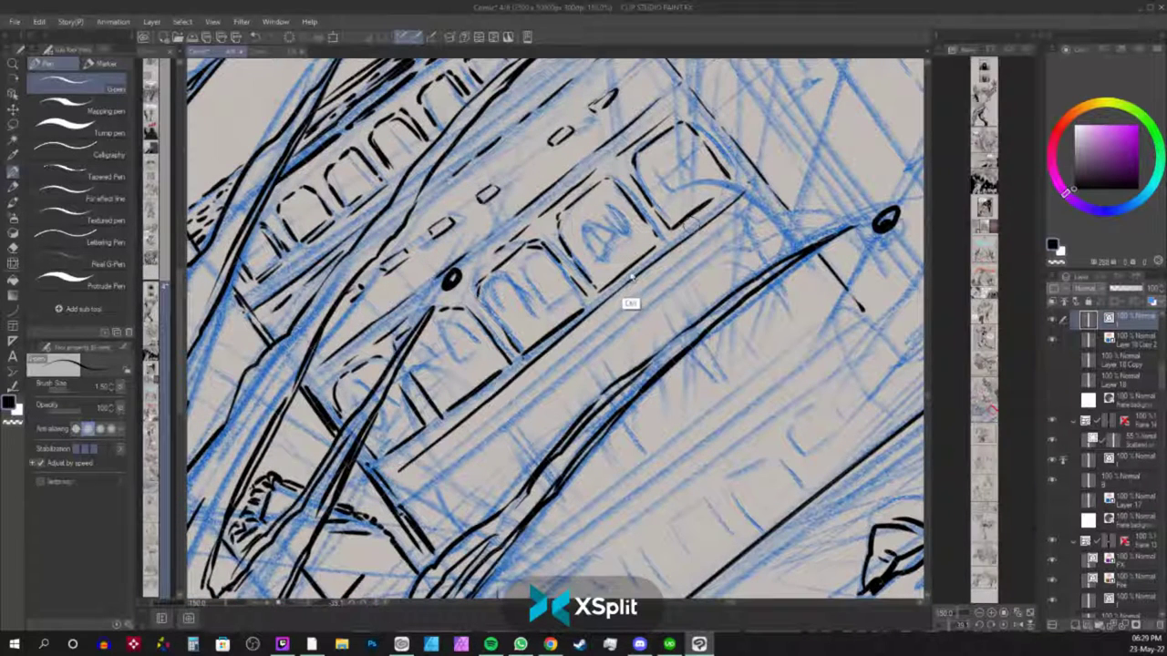
{"action": "key", "text": "ctrl+z"}
{"action": "left_click_drag", "start_coordinate": [629, 280], "coordinate": [389, 467]}
{"action": "mouse_move", "coordinate": [764, 208]}
{"action": "left_mouse_down"}
{"action": "mouse_move", "coordinate": [400, 495]}
{"action": "mouse_move", "coordinate": [396, 483]}
{"action": "mouse_move", "coordinate": [730, 225]}
{"action": "mouse_move", "coordinate": [410, 476]}
{"action": "left_mouse_up"}
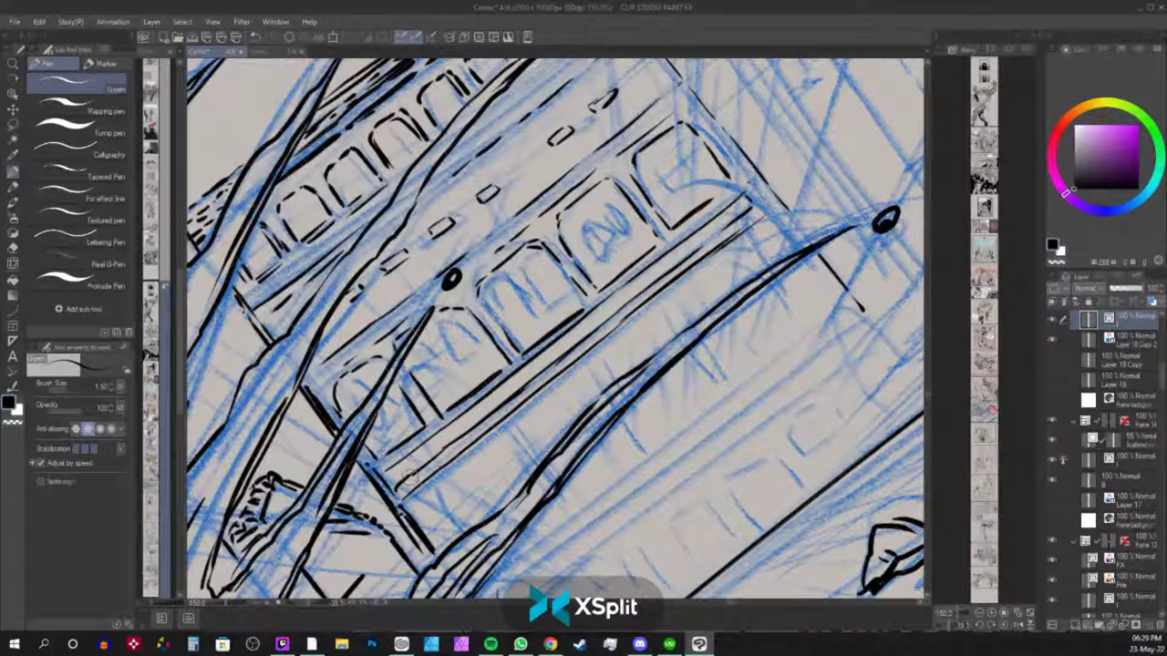
{"action": "left_click_drag", "start_coordinate": [470, 445], "coordinate": [759, 225]}
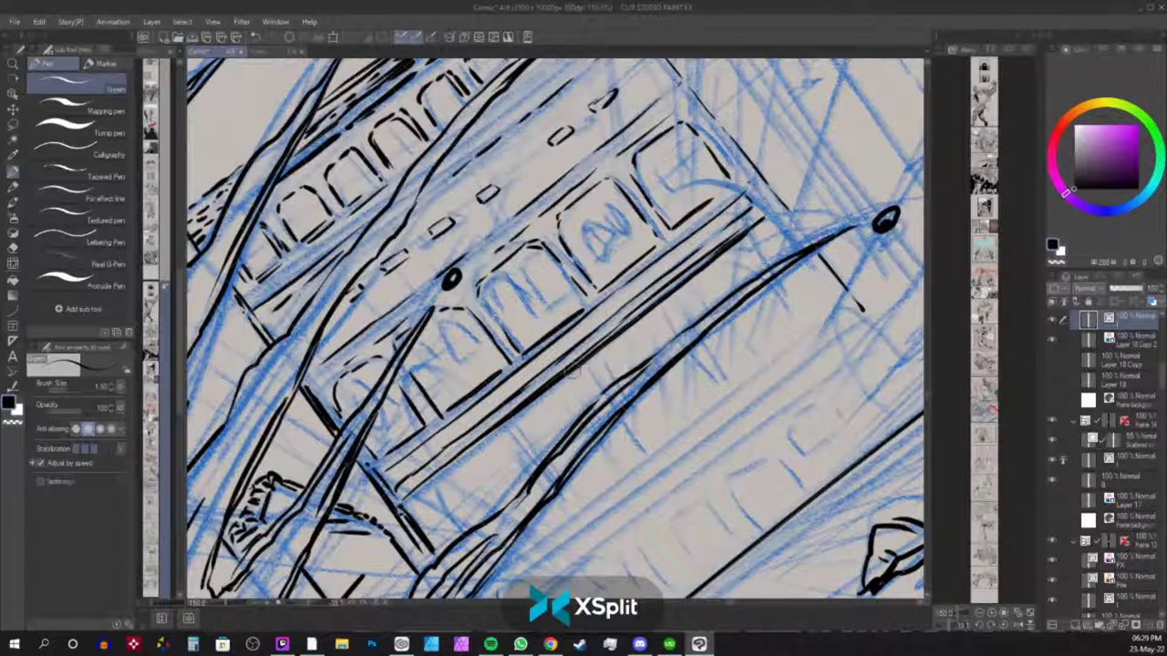
Ink the stepped underside of the ledge, with notches marking where each pillar meets it.
{"action": "left_click_drag", "start_coordinate": [581, 376], "coordinate": [522, 426]}
{"action": "left_click_drag", "start_coordinate": [577, 381], "coordinate": [761, 236]}
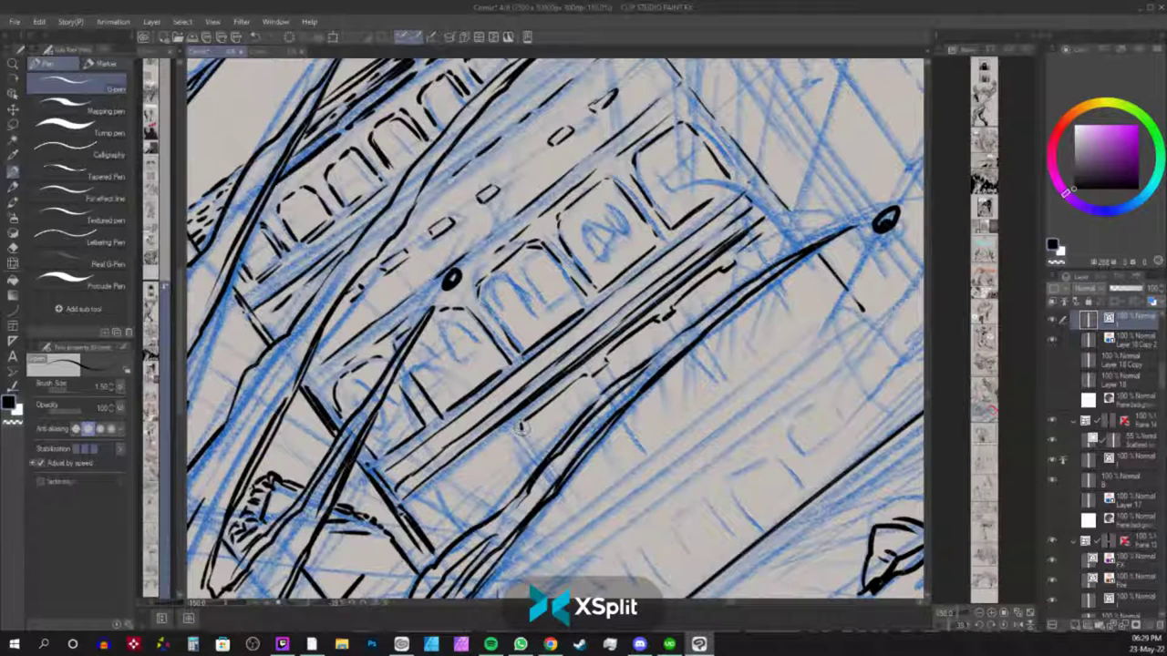
{"action": "left_click_drag", "start_coordinate": [414, 504], "coordinate": [458, 477]}
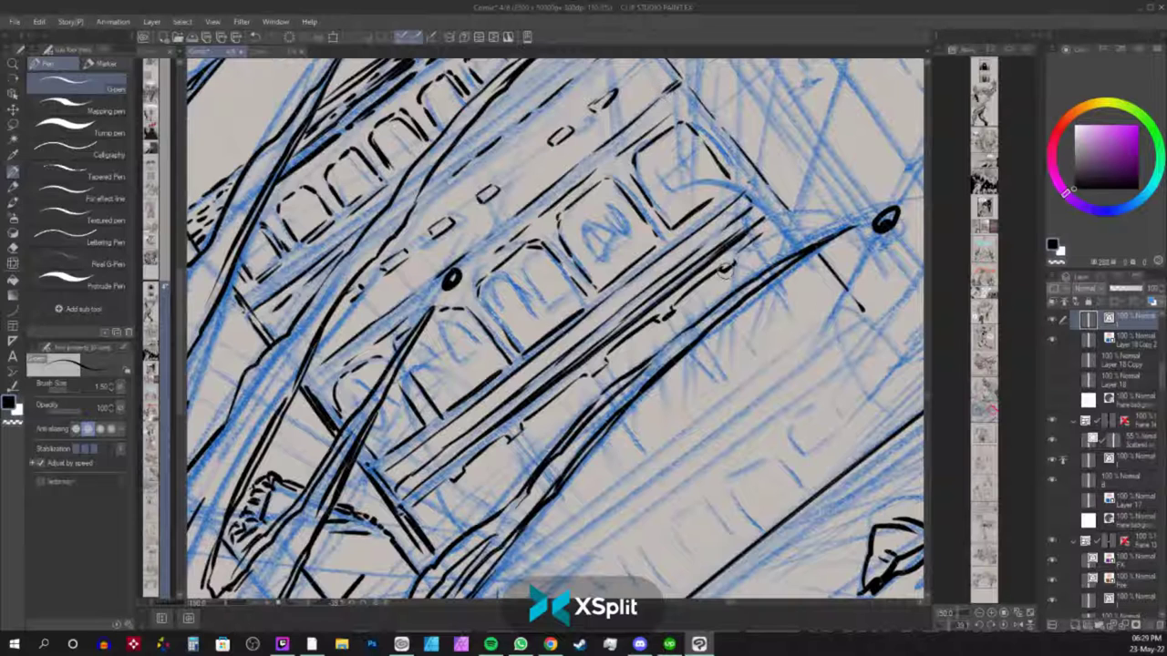
Ink the pillar capitals and upper shafts beneath the ledge, stopping at the smoke trail.
{"action": "left_click_drag", "start_coordinate": [725, 269], "coordinate": [735, 274]}
{"action": "left_click_drag", "start_coordinate": [664, 327], "coordinate": [676, 329]}
{"action": "left_click_drag", "start_coordinate": [601, 367], "coordinate": [604, 384]}
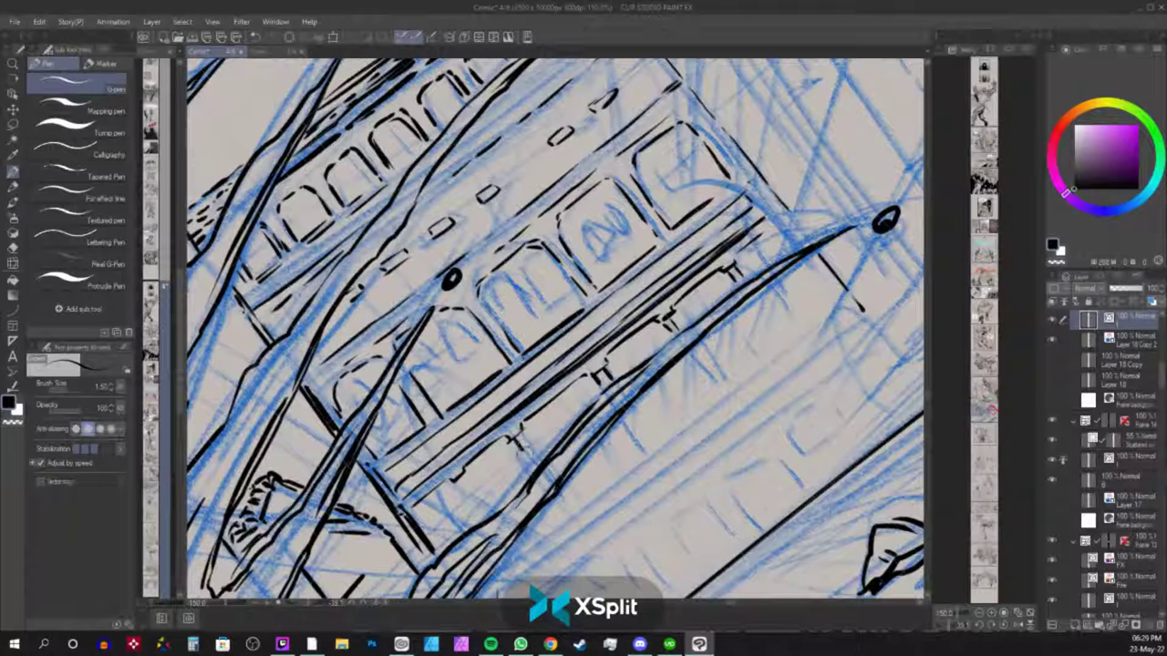
{"action": "left_click_drag", "start_coordinate": [518, 440], "coordinate": [526, 463]}
{"action": "left_click_drag", "start_coordinate": [446, 487], "coordinate": [478, 511]}
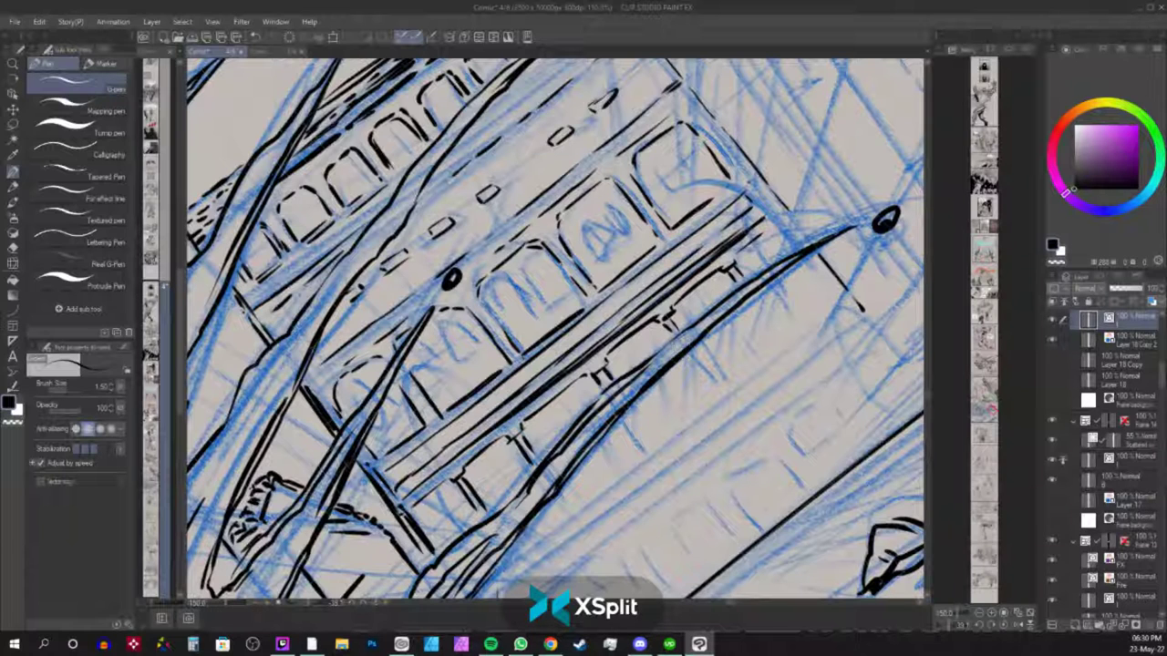
Continue the pillar shafts and bases below the smoke trail, then ink the end pillar and the colonnade's base line.
{"action": "left_click_drag", "start_coordinate": [623, 409], "coordinate": [653, 456]}
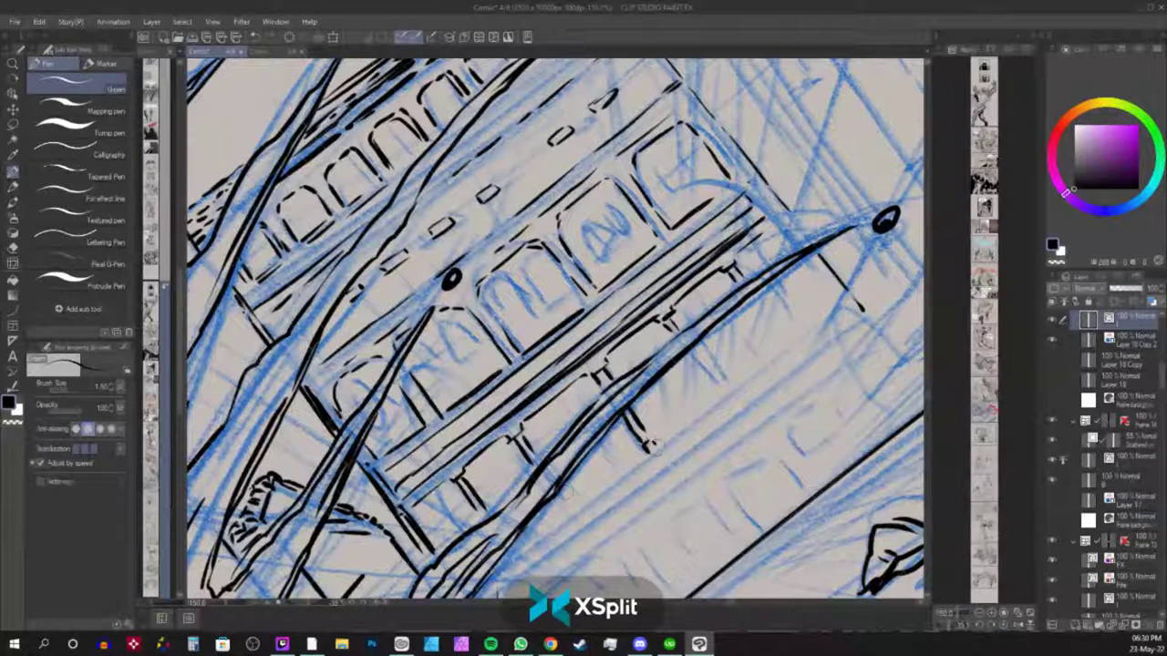
{"action": "left_click_drag", "start_coordinate": [558, 489], "coordinate": [571, 510]}
{"action": "left_click_drag", "start_coordinate": [684, 345], "coordinate": [733, 390]}
{"action": "left_click_drag", "start_coordinate": [750, 288], "coordinate": [781, 332]}
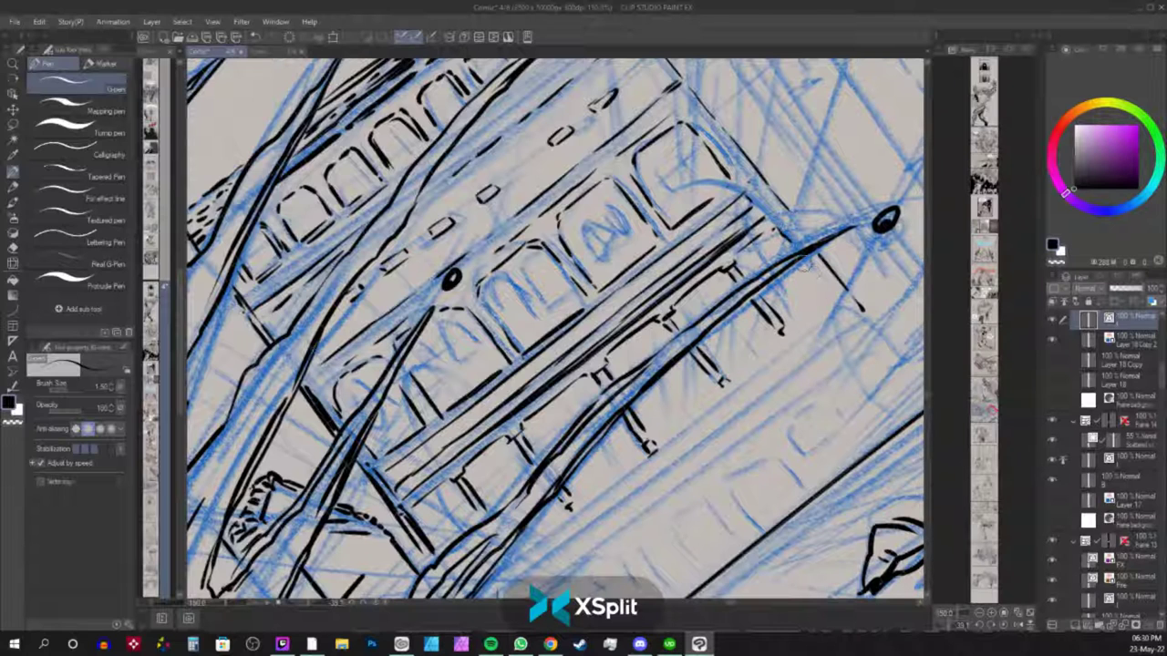
{"action": "mouse_move", "coordinate": [802, 260]}
{"action": "left_mouse_down"}
{"action": "mouse_move", "coordinate": [839, 316]}
{"action": "mouse_move", "coordinate": [750, 376]}
{"action": "left_mouse_up"}
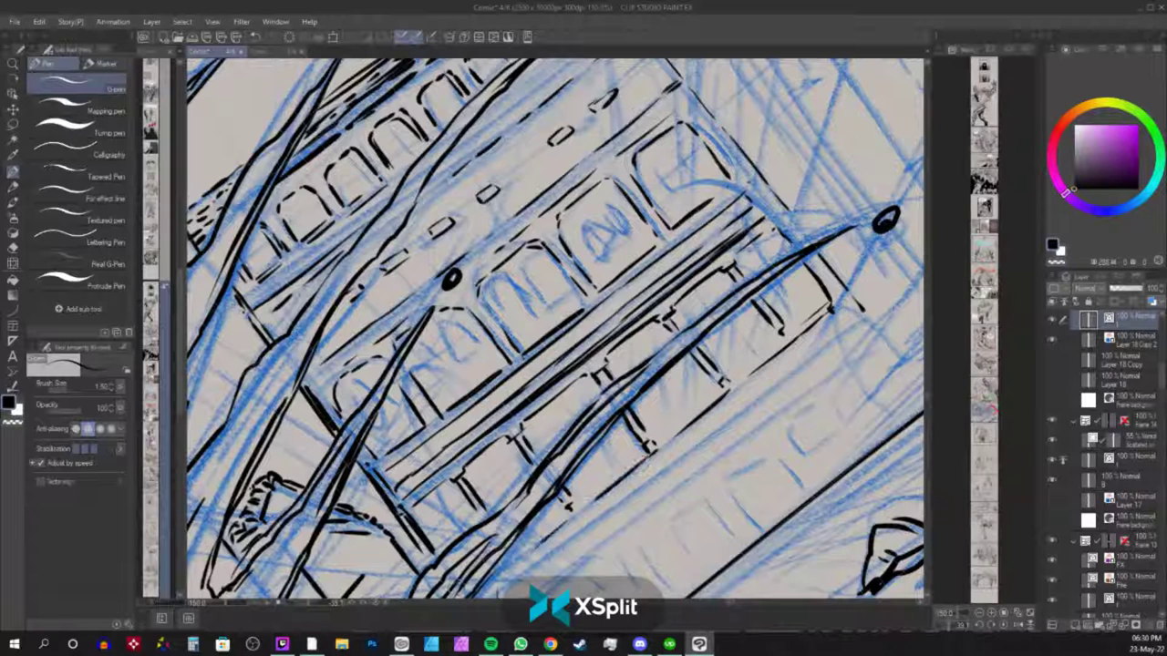
Ink a long ledge line under the colonnade and begin the first ground-floor window near the smoke.
{"action": "scroll", "coordinate": [456, 587], "scroll_direction": "down", "scroll_amount": 4}
{"action": "scroll", "coordinate": [456, 587], "scroll_direction": "up", "scroll_amount": 2}
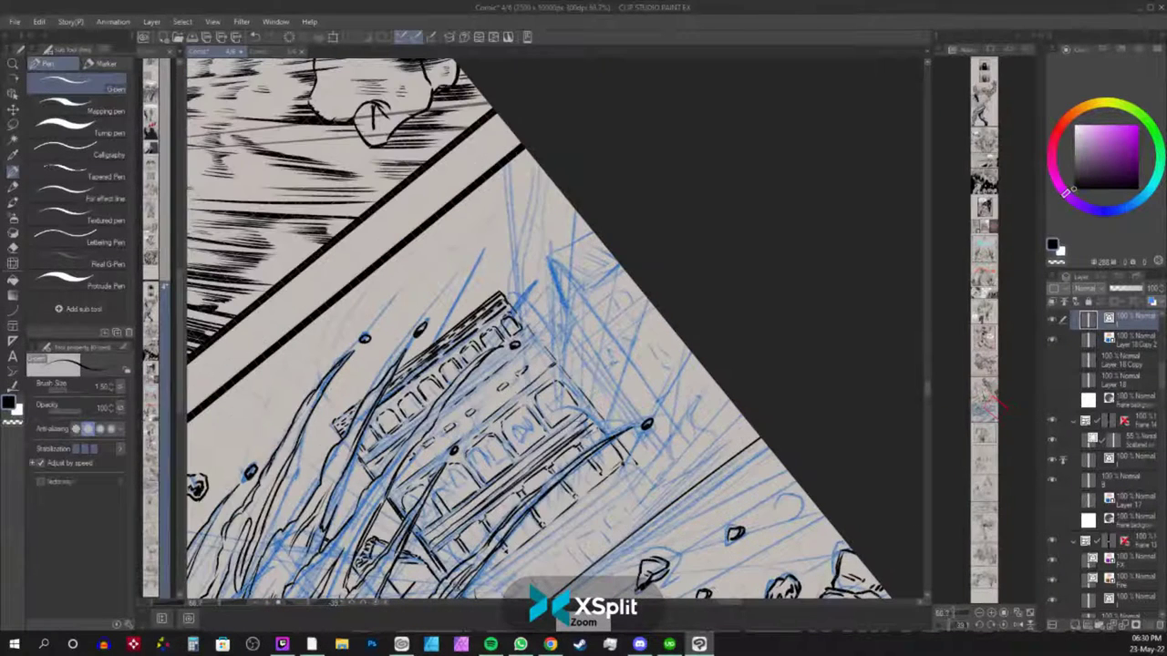
{"action": "scroll", "coordinate": [702, 372], "scroll_direction": "up", "scroll_amount": 2}
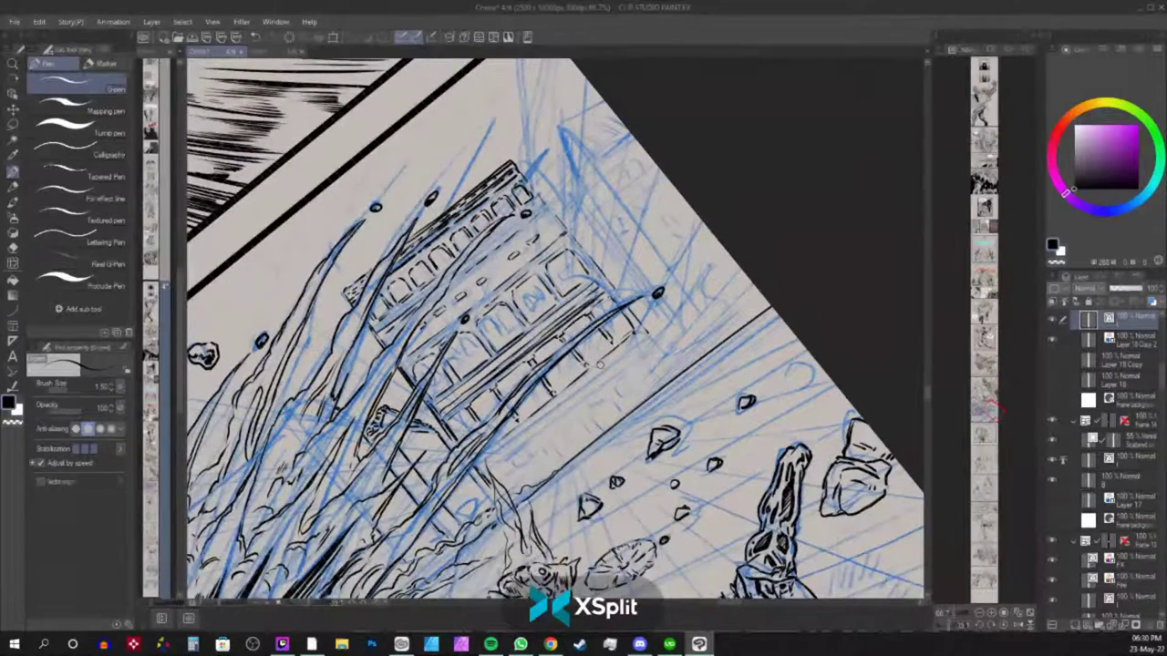
{"action": "scroll", "coordinate": [599, 365], "scroll_direction": "up", "scroll_amount": 1}
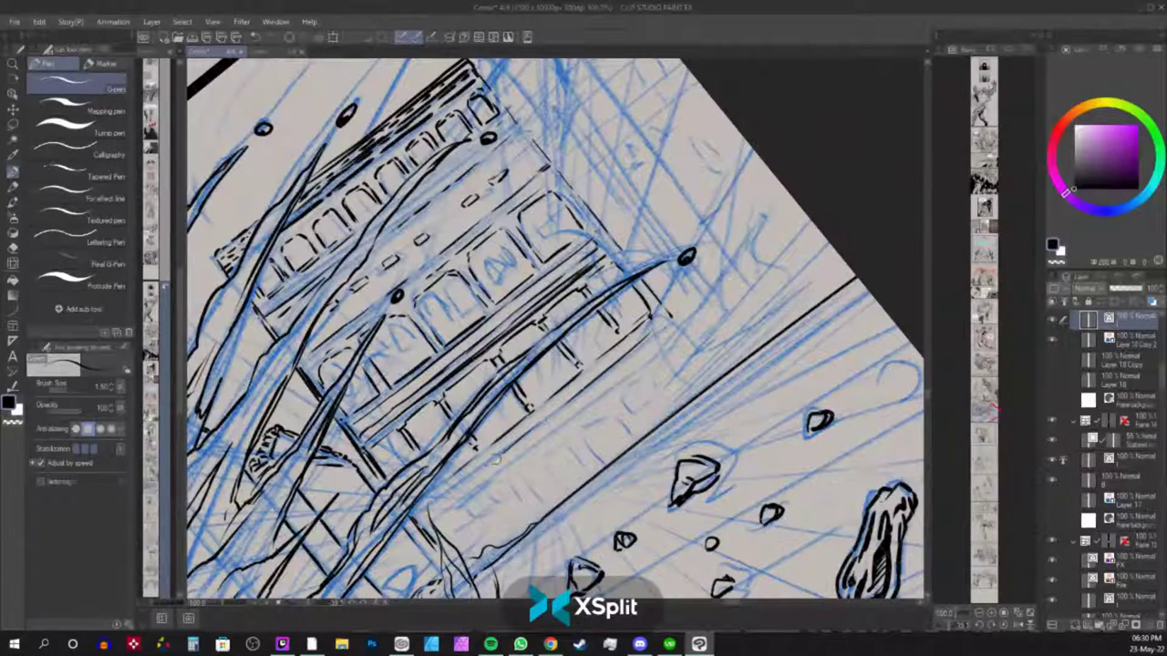
{"action": "mouse_move", "coordinate": [640, 361]}
{"action": "left_mouse_down"}
{"action": "mouse_move", "coordinate": [443, 516]}
{"action": "mouse_move", "coordinate": [499, 511]}
{"action": "left_mouse_up"}
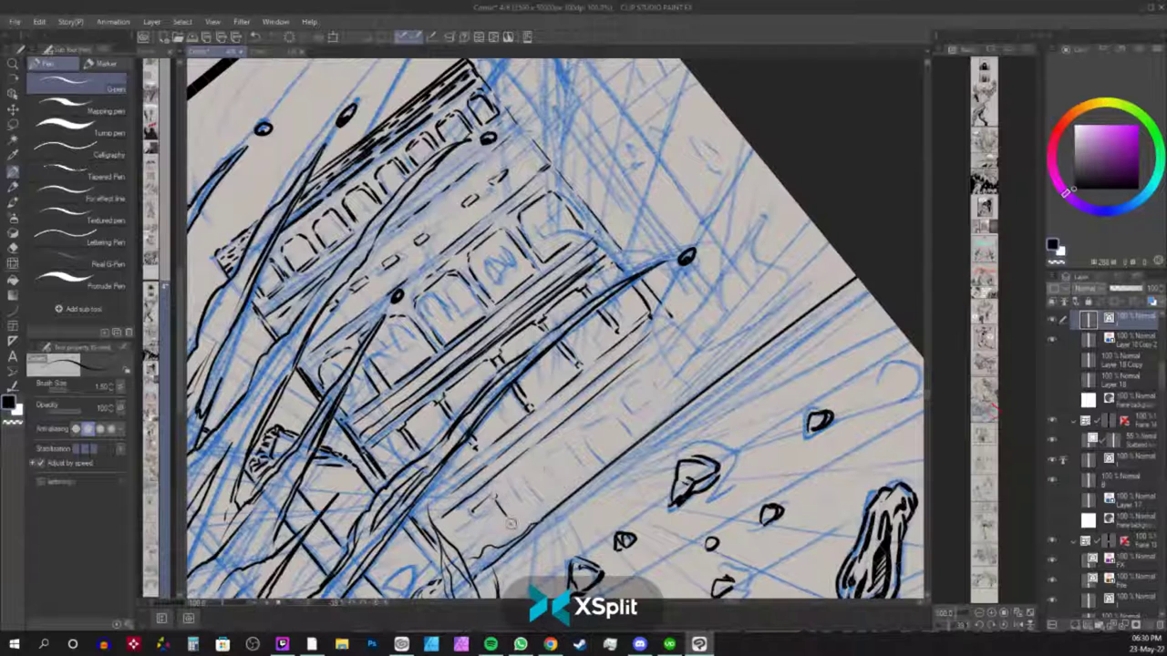
Ink the ground-floor windows and doorway, extend the far wall to the ground and frame the row with broken lines.
{"action": "mouse_move", "coordinate": [537, 464]}
{"action": "left_mouse_down"}
{"action": "mouse_move", "coordinate": [543, 498]}
{"action": "mouse_move", "coordinate": [587, 456]}
{"action": "left_mouse_up"}
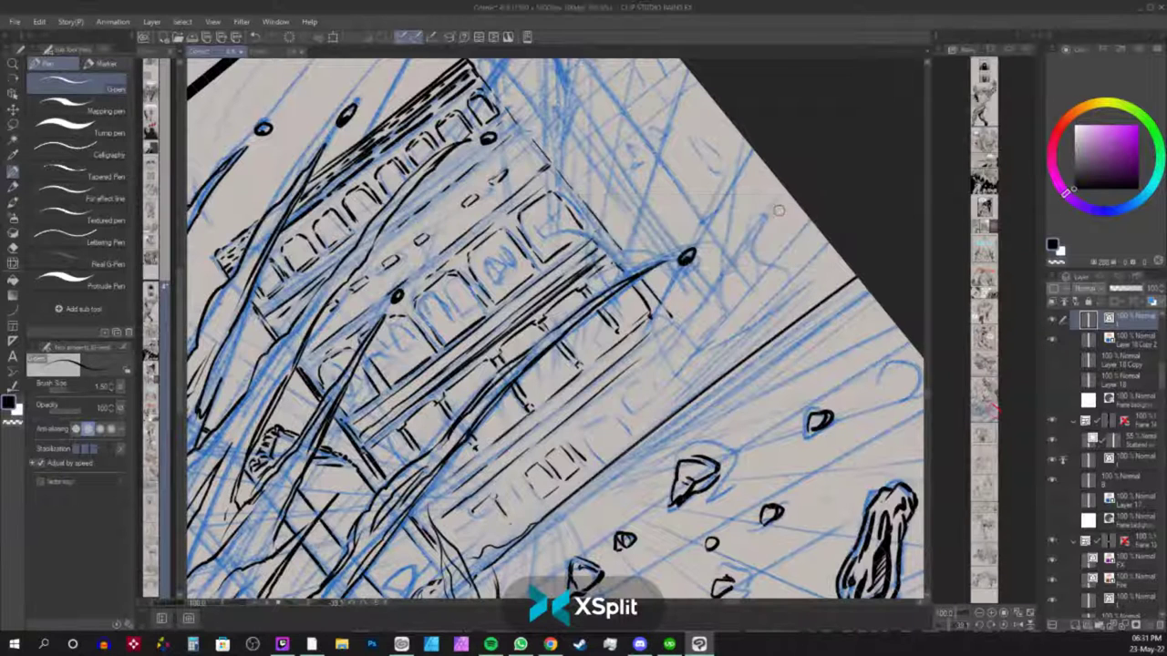
{"action": "mouse_move", "coordinate": [585, 429]}
{"action": "left_mouse_down"}
{"action": "mouse_move", "coordinate": [601, 419]}
{"action": "mouse_move", "coordinate": [599, 454]}
{"action": "mouse_move", "coordinate": [631, 438]}
{"action": "mouse_move", "coordinate": [609, 456]}
{"action": "left_mouse_up"}
{"action": "left_click_drag", "start_coordinate": [621, 402], "coordinate": [664, 398]}
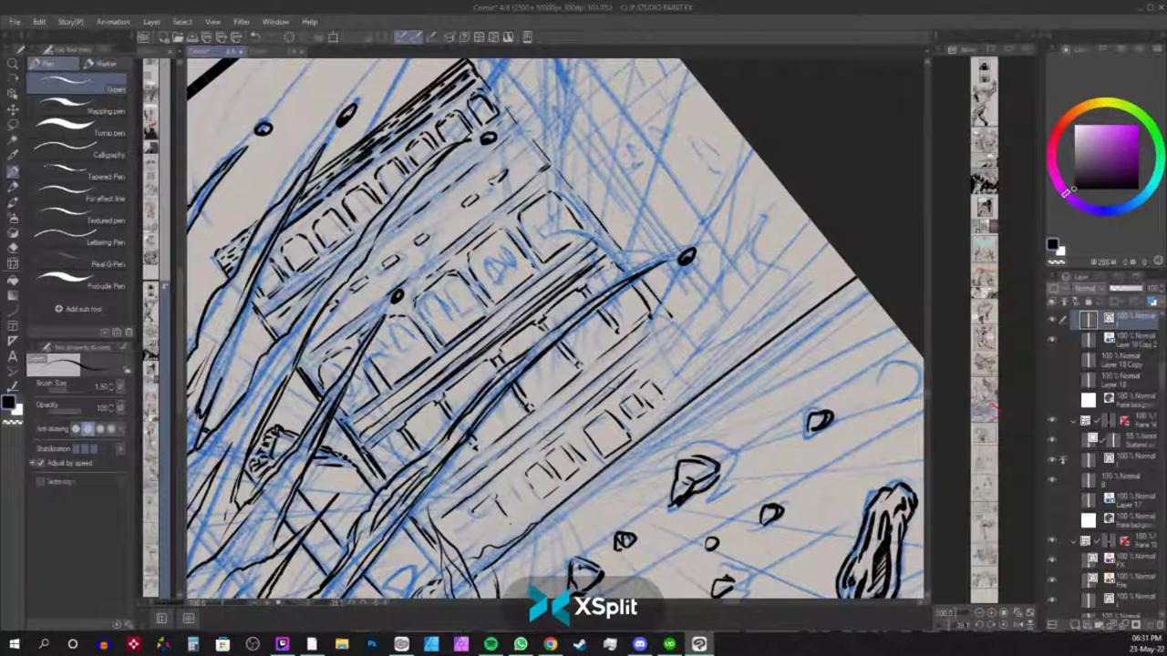
{"action": "mouse_move", "coordinate": [680, 332]}
{"action": "left_mouse_down"}
{"action": "mouse_move", "coordinate": [716, 374]}
{"action": "mouse_move", "coordinate": [684, 390]}
{"action": "left_mouse_up"}
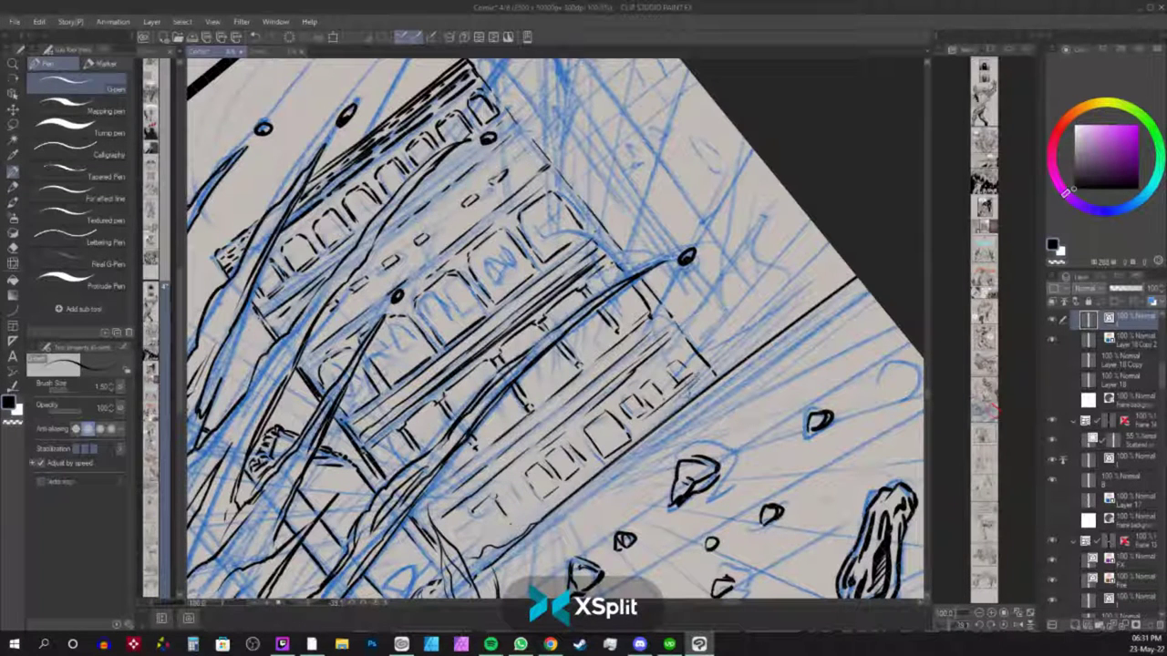
{"action": "mouse_move", "coordinate": [580, 477]}
{"action": "left_mouse_down"}
{"action": "mouse_move", "coordinate": [504, 525]}
{"action": "mouse_move", "coordinate": [490, 498]}
{"action": "mouse_move", "coordinate": [451, 528]}
{"action": "mouse_move", "coordinate": [496, 528]}
{"action": "mouse_move", "coordinate": [468, 516]}
{"action": "mouse_move", "coordinate": [468, 529]}
{"action": "mouse_move", "coordinate": [454, 527]}
{"action": "mouse_move", "coordinate": [485, 494]}
{"action": "left_mouse_up"}
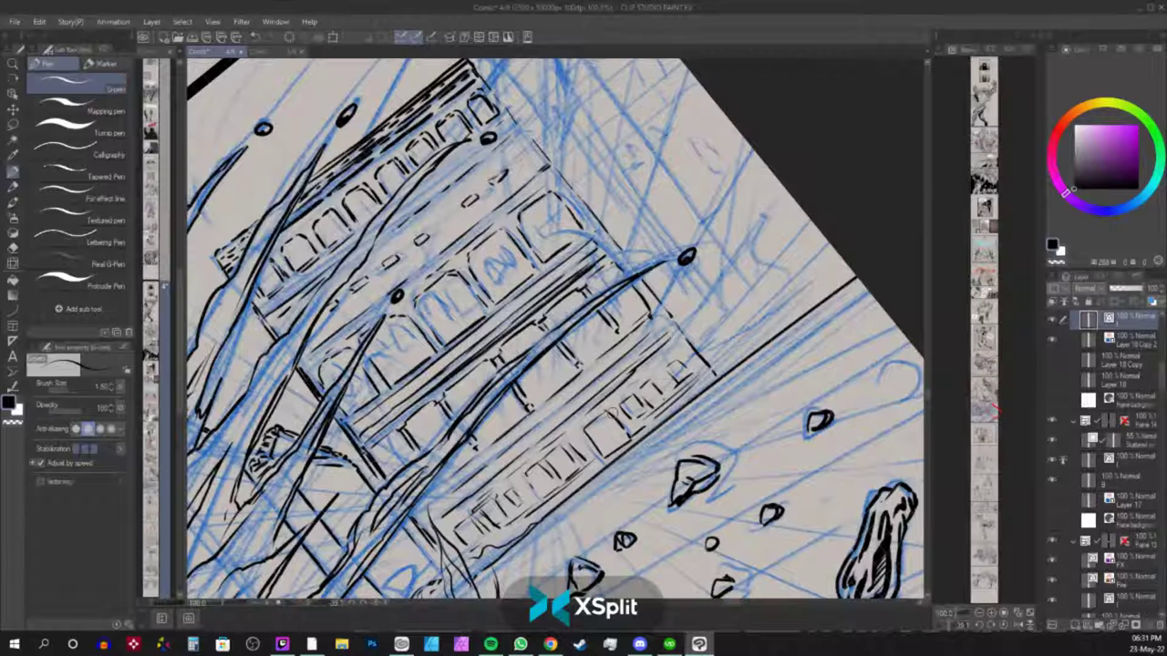
Add inner panes to the large and upper arched windows and extra broken lines along the facade's ledges.
{"action": "left_click_drag", "start_coordinate": [617, 343], "coordinate": [575, 371]}
{"action": "mouse_move", "coordinate": [488, 260]}
{"action": "left_mouse_down"}
{"action": "mouse_move", "coordinate": [482, 282]}
{"action": "mouse_move", "coordinate": [547, 228]}
{"action": "mouse_move", "coordinate": [572, 228]}
{"action": "left_mouse_up"}
{"action": "mouse_move", "coordinate": [456, 291]}
{"action": "left_mouse_down"}
{"action": "mouse_move", "coordinate": [449, 300]}
{"action": "mouse_move", "coordinate": [460, 315]}
{"action": "mouse_move", "coordinate": [442, 301]}
{"action": "mouse_move", "coordinate": [436, 329]}
{"action": "mouse_move", "coordinate": [452, 332]}
{"action": "mouse_move", "coordinate": [392, 347]}
{"action": "mouse_move", "coordinate": [391, 372]}
{"action": "mouse_move", "coordinate": [345, 401]}
{"action": "mouse_move", "coordinate": [330, 376]}
{"action": "left_mouse_up"}
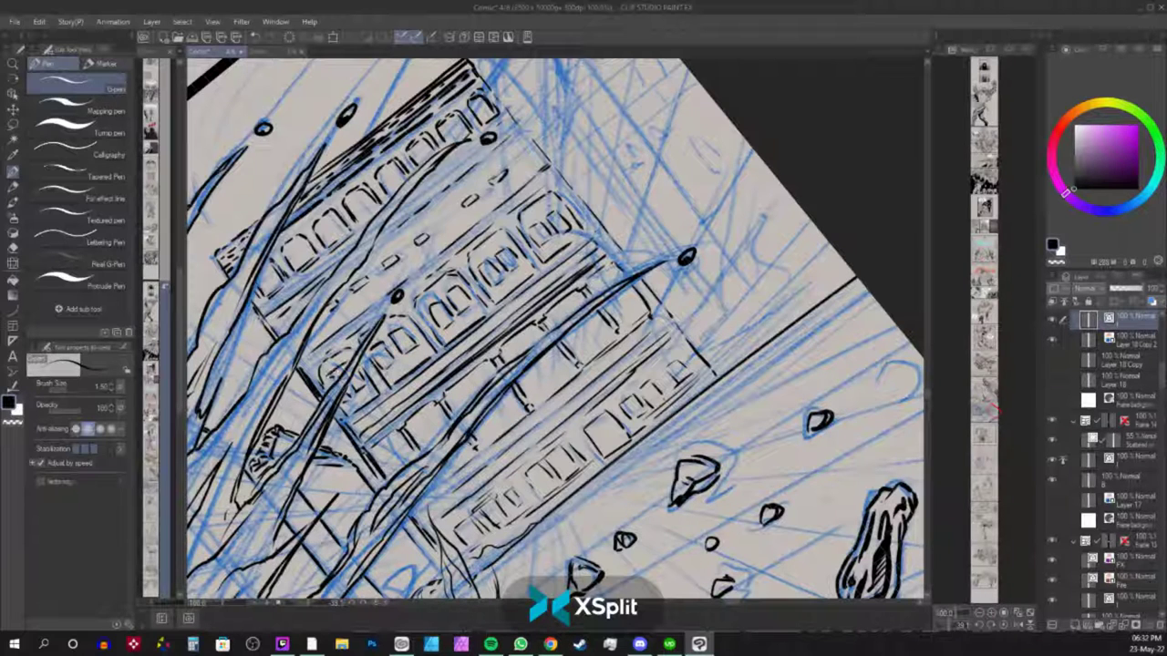
{"action": "mouse_move", "coordinate": [507, 152]}
{"action": "left_mouse_down"}
{"action": "mouse_move", "coordinate": [363, 266]}
{"action": "mouse_move", "coordinate": [396, 219]}
{"action": "left_mouse_up"}
{"action": "left_click_drag", "start_coordinate": [476, 176], "coordinate": [520, 141]}
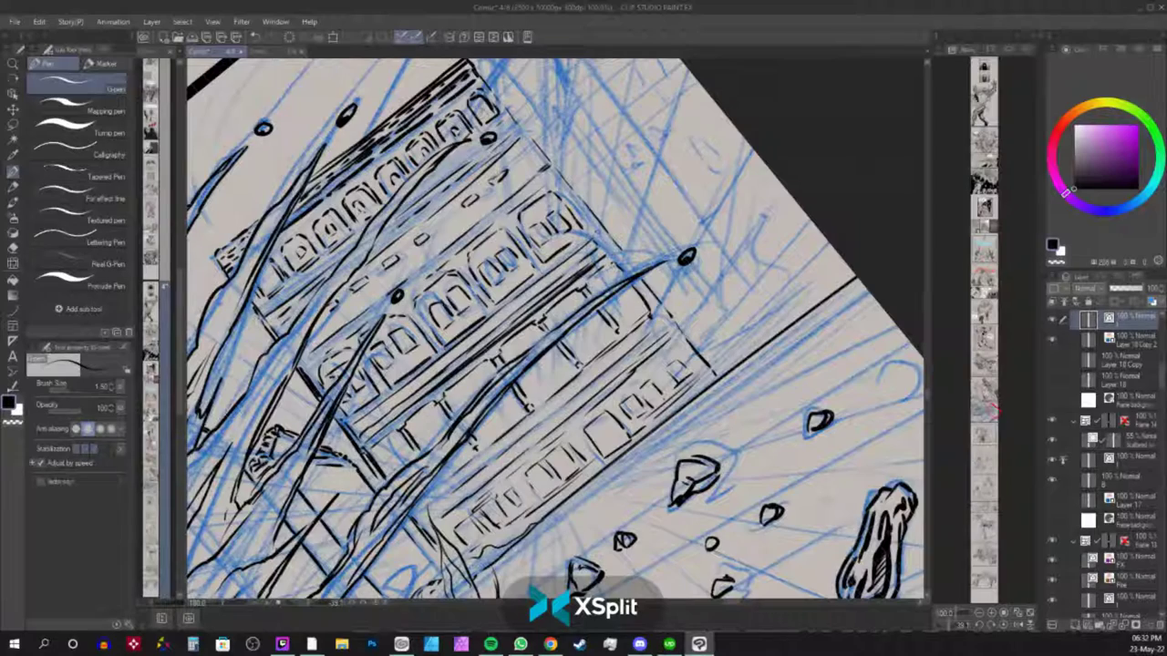
Return the canvas upright and ink small dark windows on the ruined tower beside the arcaded building.
{"action": "key", "text": "r"}
{"action": "left_click_drag", "start_coordinate": [794, 227], "coordinate": [805, 401]}
{"action": "key", "text": "p"}
{"action": "scroll", "coordinate": [795, 361], "scroll_direction": "down", "scroll_amount": 5}
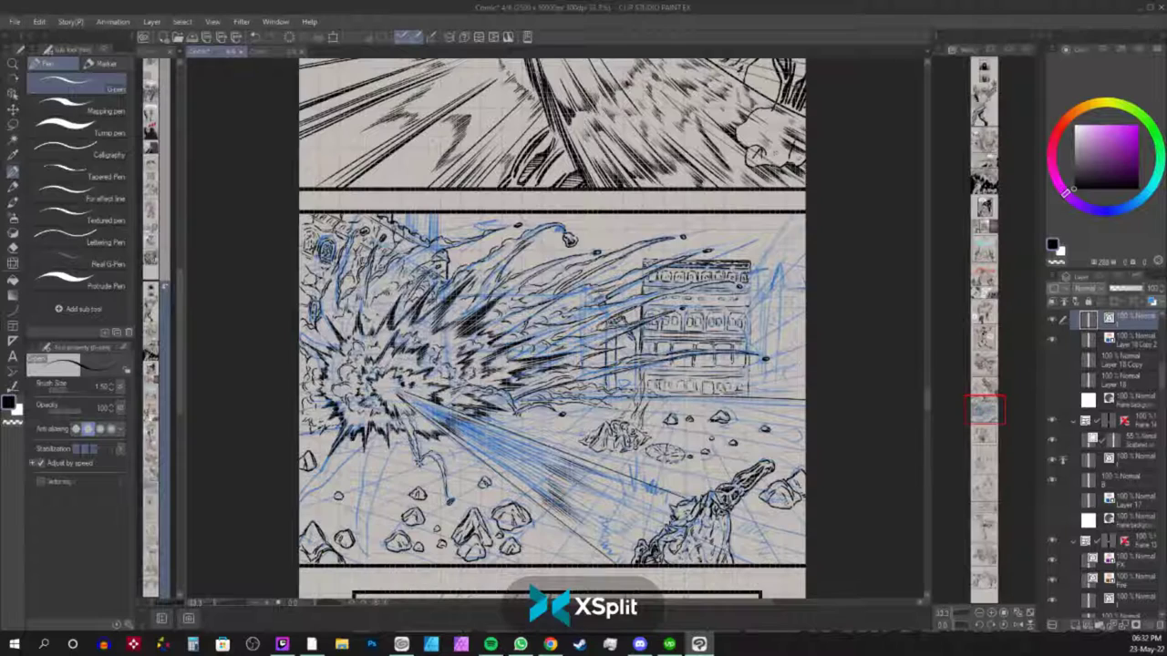
{"action": "scroll", "coordinate": [712, 343], "scroll_direction": "up", "scroll_amount": 3}
{"action": "scroll", "coordinate": [713, 347], "scroll_direction": "up", "scroll_amount": 3}
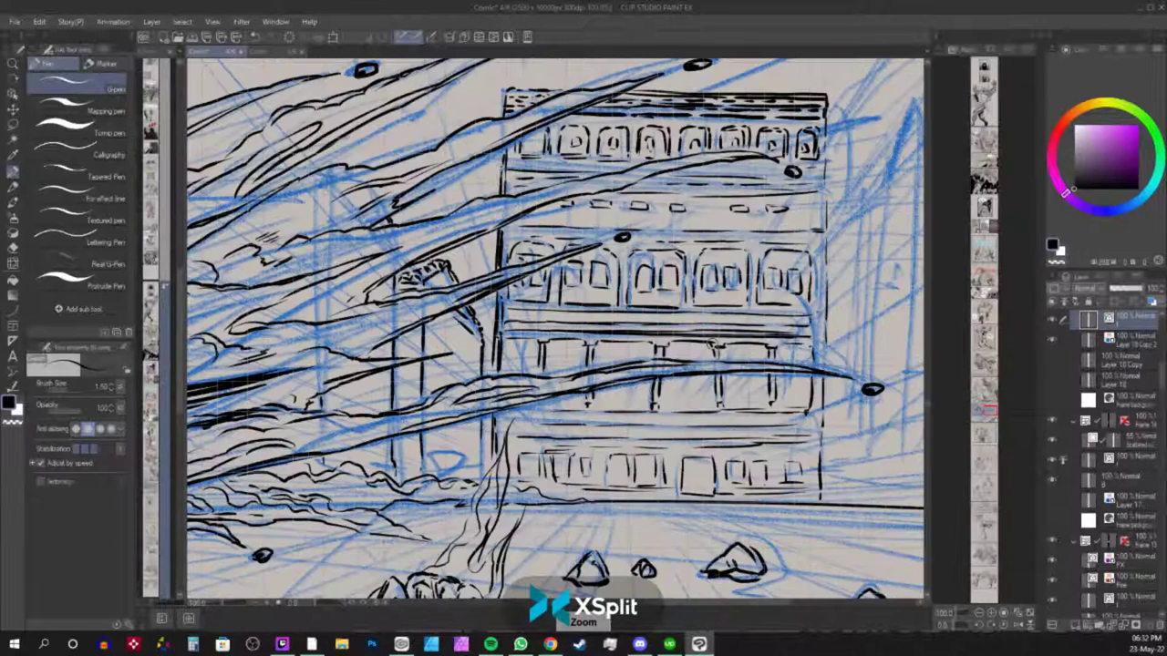
{"action": "left_click_drag", "start_coordinate": [446, 327], "coordinate": [473, 362]}
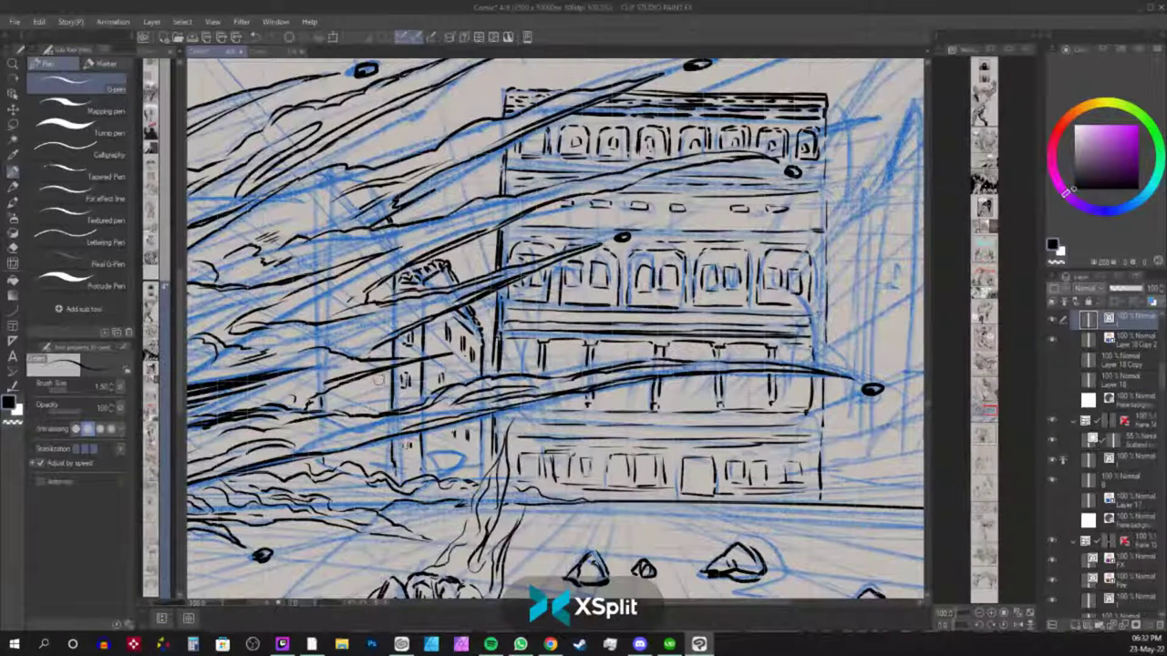
Add a few short ink strokes beside the ruined tower's left wall, among the smoke trails.
{"action": "left_click_drag", "start_coordinate": [379, 380], "coordinate": [378, 401]}
{"action": "mouse_move", "coordinate": [375, 384]}
{"action": "left_mouse_down"}
{"action": "mouse_move", "coordinate": [374, 409]}
{"action": "mouse_move", "coordinate": [366, 398]}
{"action": "left_mouse_up"}
{"action": "mouse_move", "coordinate": [362, 382]}
{"action": "left_mouse_down"}
{"action": "mouse_move", "coordinate": [361, 402]}
{"action": "mouse_move", "coordinate": [348, 400]}
{"action": "left_mouse_up"}
Ink the narrow building at the panel's right edge with its pointed gable, tiled roof and two long vertical wall lines toward the ground.
{"action": "mouse_move", "coordinate": [816, 371]}
{"action": "left_mouse_down"}
{"action": "mouse_move", "coordinate": [479, 357]}
{"action": "mouse_move", "coordinate": [450, 372]}
{"action": "left_mouse_up"}
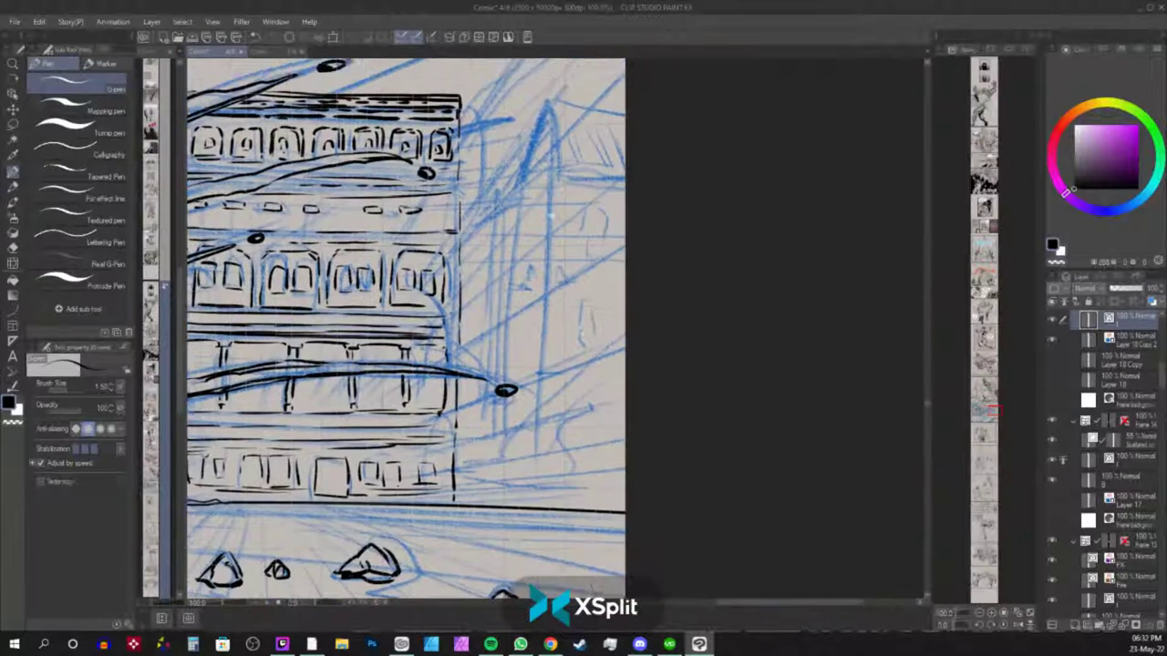
{"action": "mouse_move", "coordinate": [520, 186]}
{"action": "left_mouse_down"}
{"action": "mouse_move", "coordinate": [540, 110]}
{"action": "mouse_move", "coordinate": [551, 105]}
{"action": "mouse_move", "coordinate": [561, 178]}
{"action": "mouse_move", "coordinate": [572, 166]}
{"action": "mouse_move", "coordinate": [613, 166]}
{"action": "mouse_move", "coordinate": [572, 164]}
{"action": "mouse_move", "coordinate": [587, 164]}
{"action": "mouse_move", "coordinate": [556, 110]}
{"action": "mouse_move", "coordinate": [624, 113]}
{"action": "mouse_move", "coordinate": [584, 155]}
{"action": "mouse_move", "coordinate": [598, 123]}
{"action": "mouse_move", "coordinate": [609, 169]}
{"action": "mouse_move", "coordinate": [618, 128]}
{"action": "mouse_move", "coordinate": [623, 166]}
{"action": "mouse_move", "coordinate": [584, 142]}
{"action": "mouse_move", "coordinate": [591, 128]}
{"action": "left_mouse_up"}
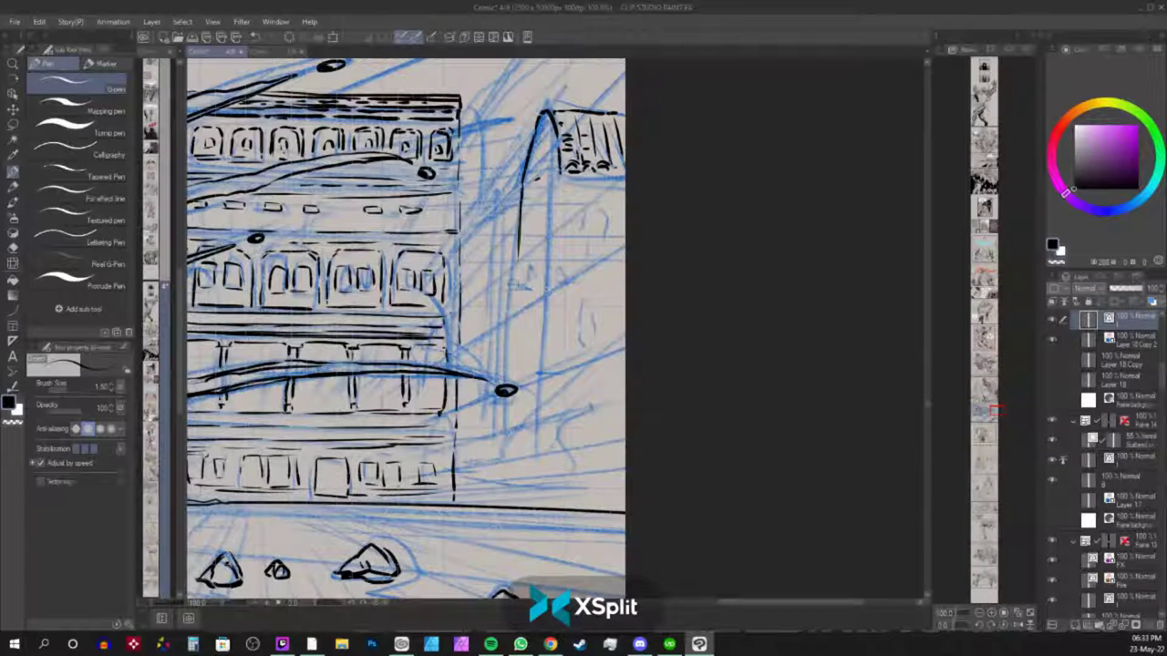
{"action": "left_click_drag", "start_coordinate": [525, 185], "coordinate": [513, 335]}
{"action": "key", "text": "ctrl+z"}
{"action": "left_click_drag", "start_coordinate": [560, 178], "coordinate": [565, 354]}
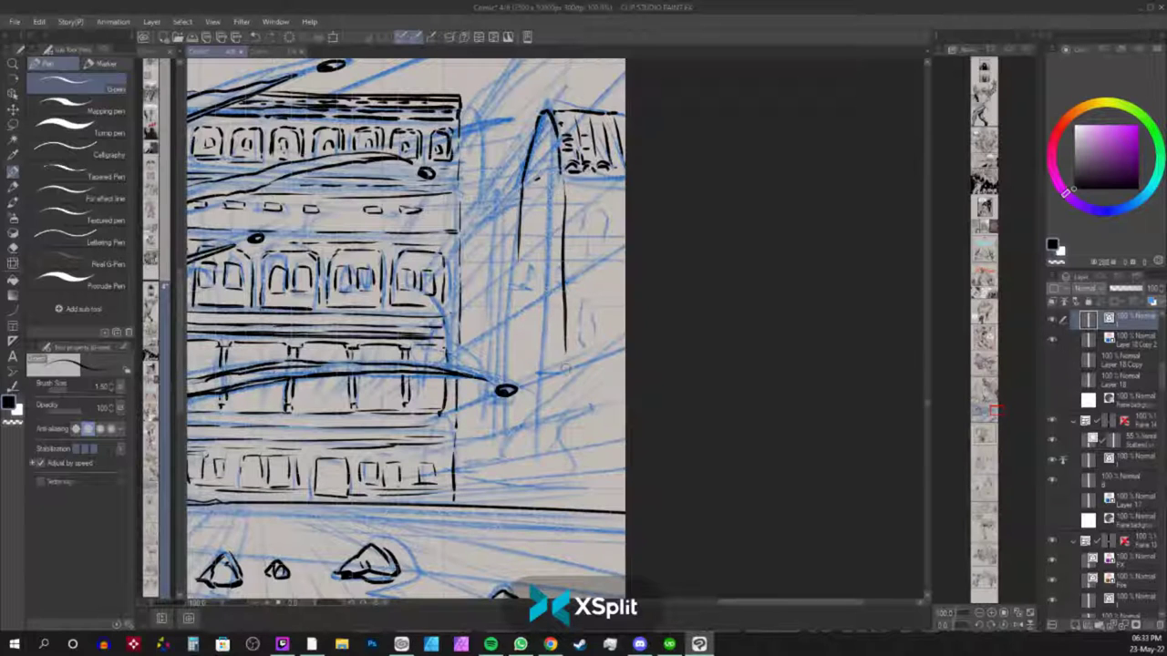
{"action": "key", "text": "ctrl+z"}
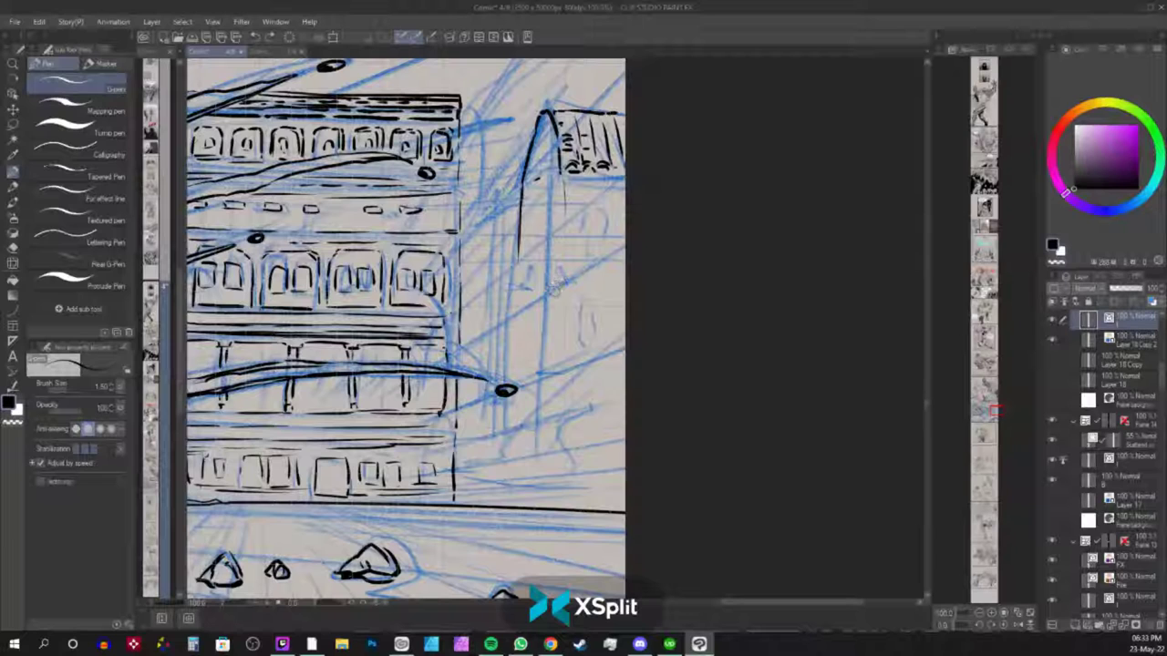
{"action": "left_click_drag", "start_coordinate": [560, 175], "coordinate": [565, 318]}
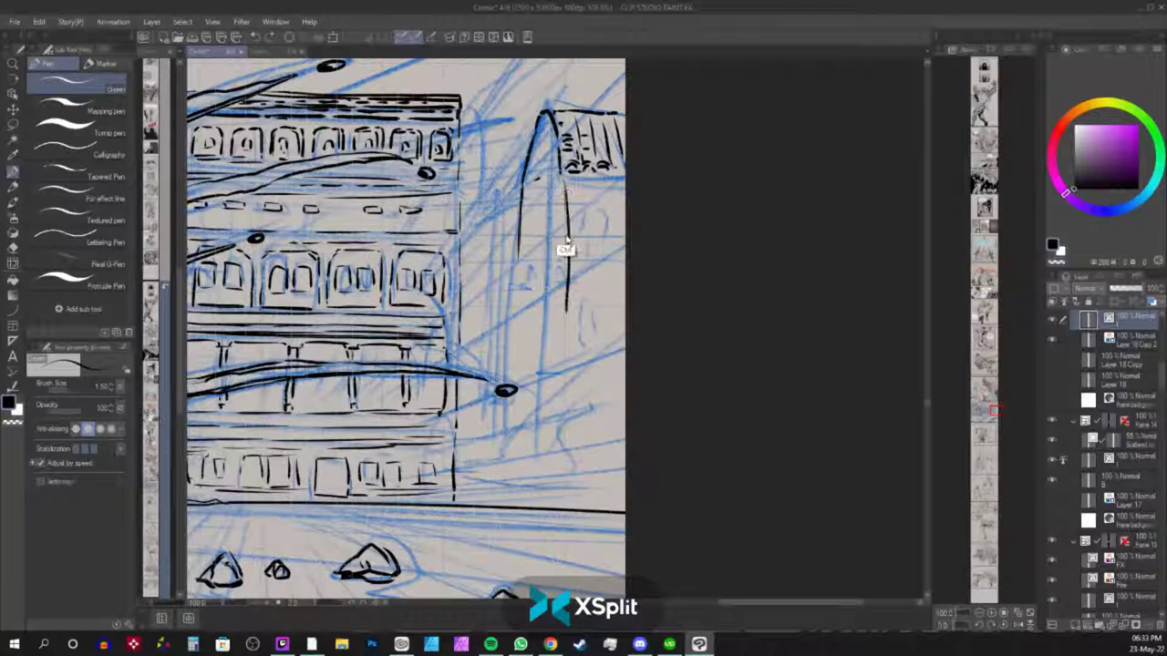
{"action": "key", "text": "ctrl+z"}
{"action": "left_click_drag", "start_coordinate": [560, 177], "coordinate": [569, 483]}
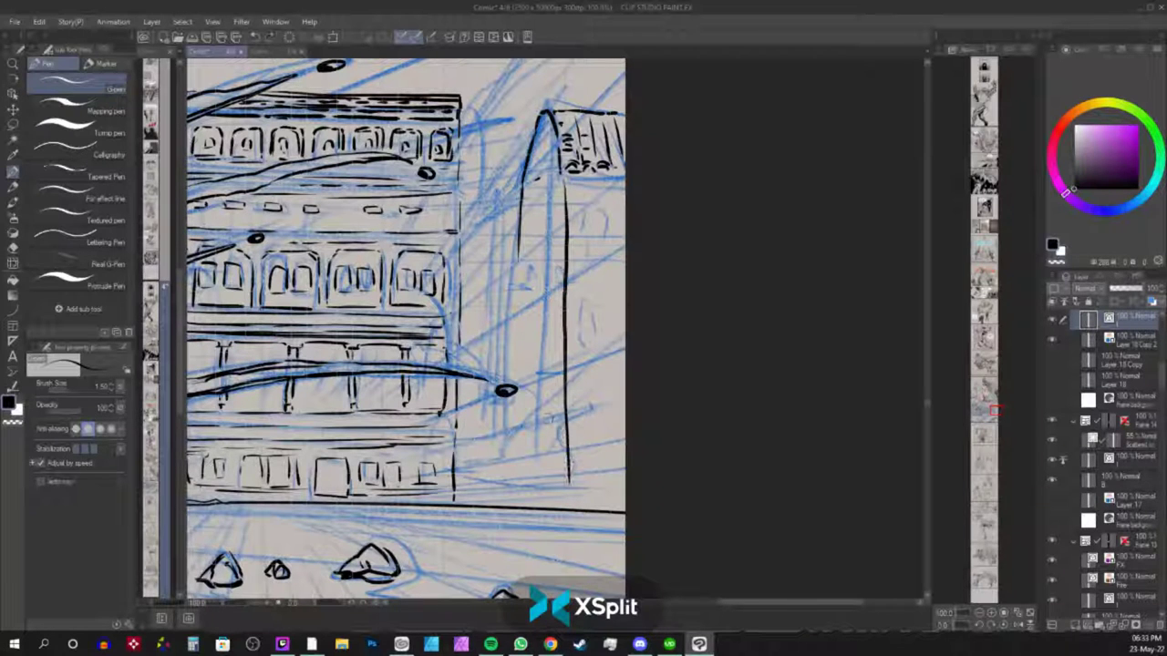
{"action": "left_click_drag", "start_coordinate": [520, 257], "coordinate": [520, 498]}
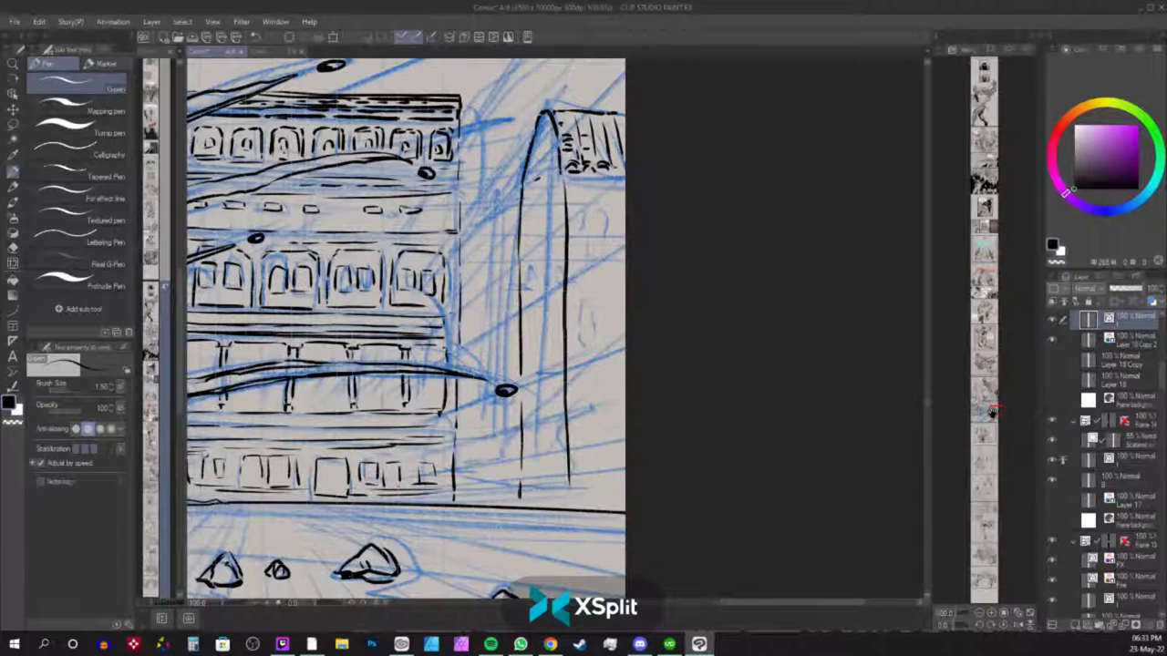
Hide the canvas grid and the blue sketch layer, Layer 18 Copy 2, so only the inked line art shows.
{"action": "scroll", "coordinate": [881, 295], "scroll_direction": "up", "scroll_amount": 3}
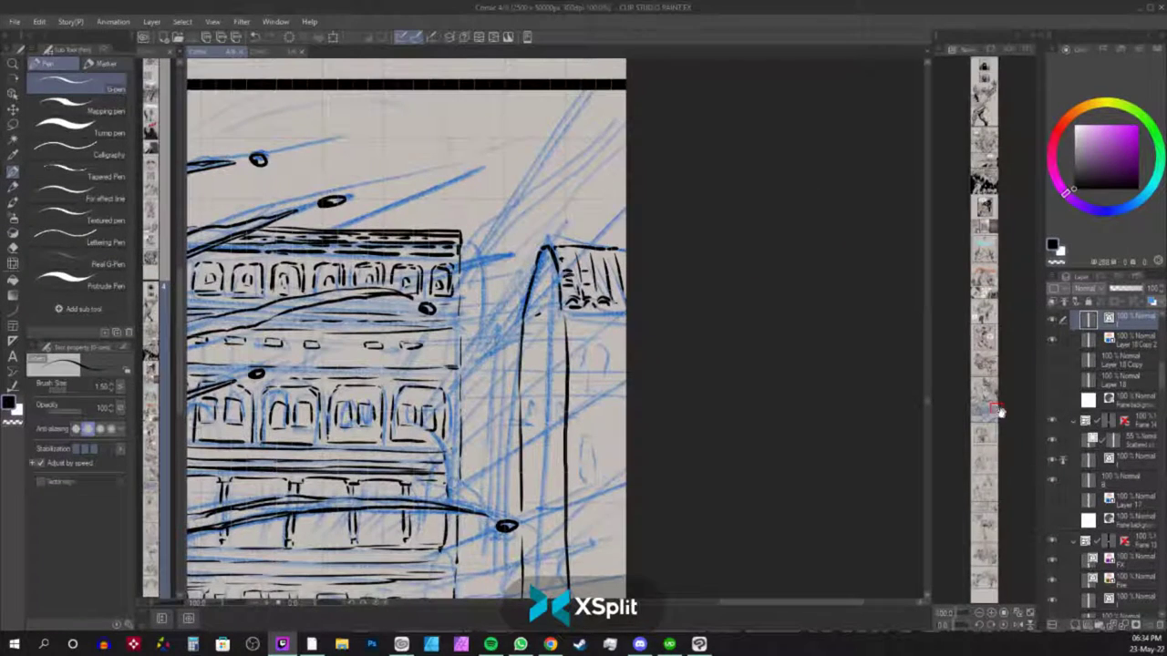
{"action": "double_click", "coordinate": [994, 410]}
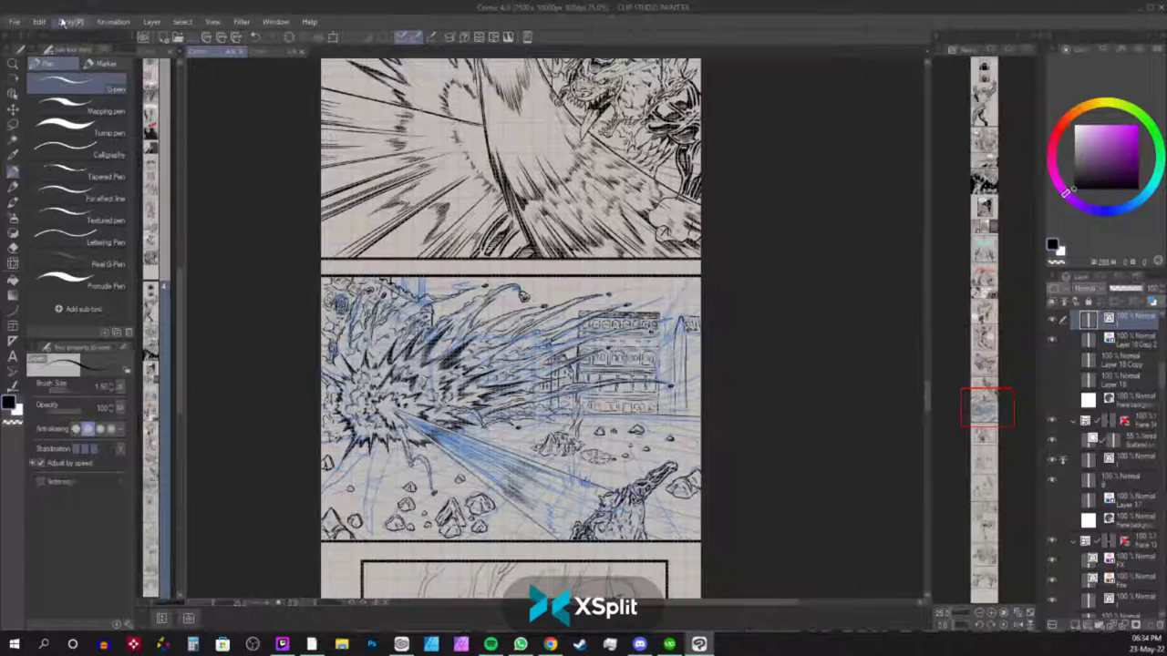
{"action": "left_click", "coordinate": [213, 21]}
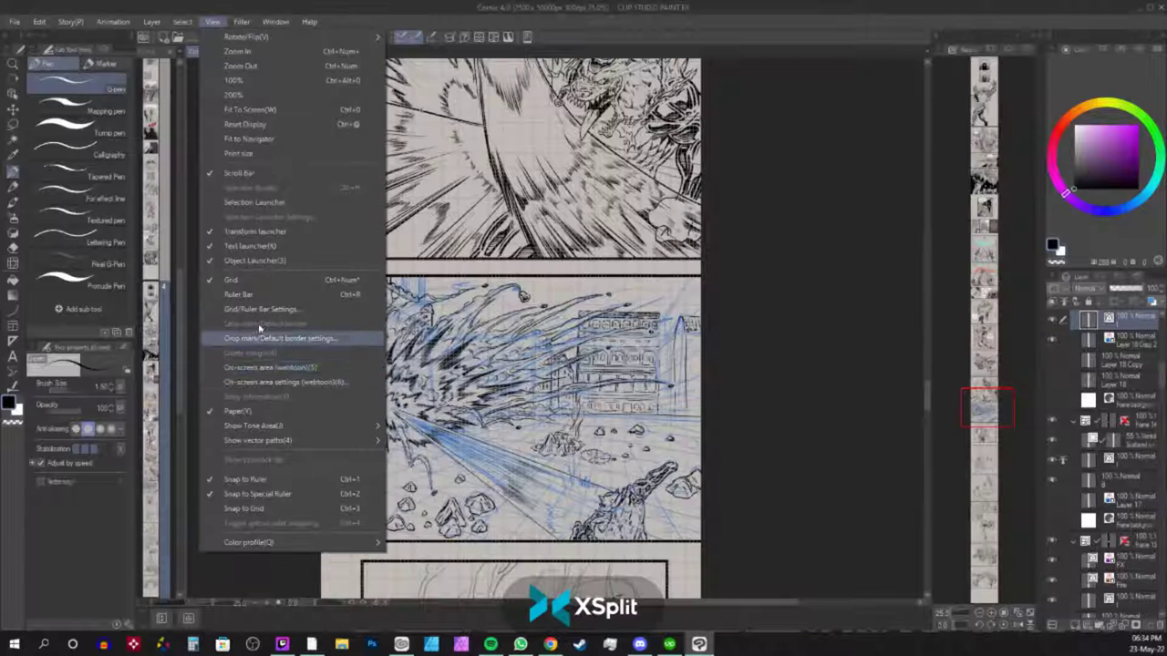
{"action": "left_click", "coordinate": [247, 282]}
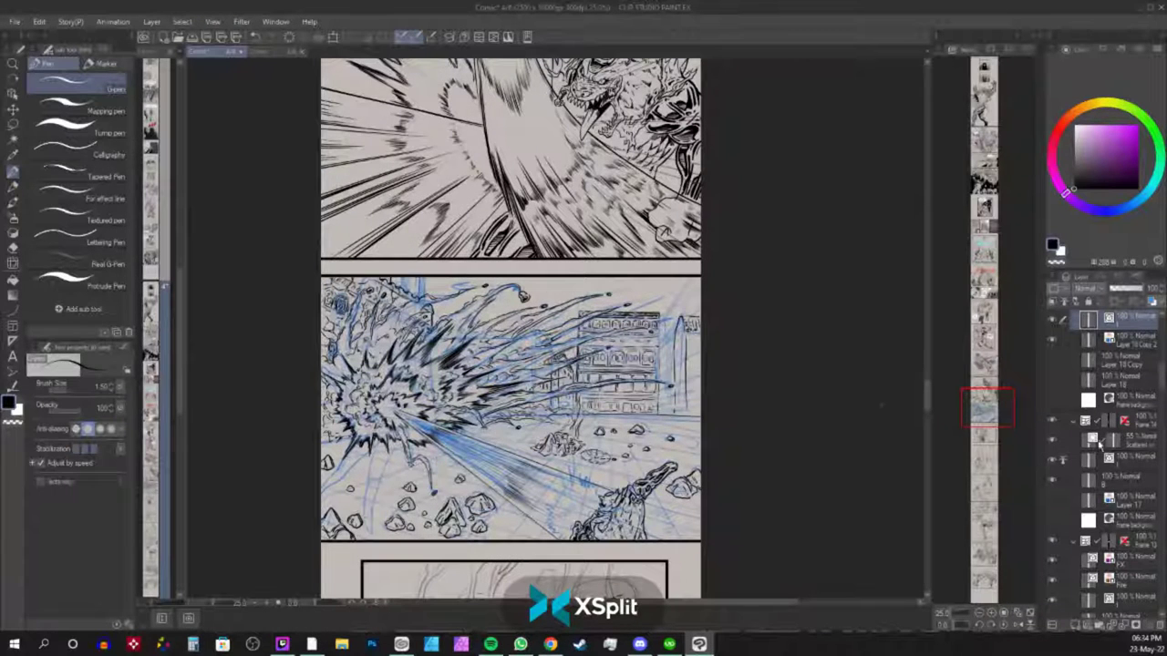
{"action": "left_click", "coordinate": [1054, 342]}
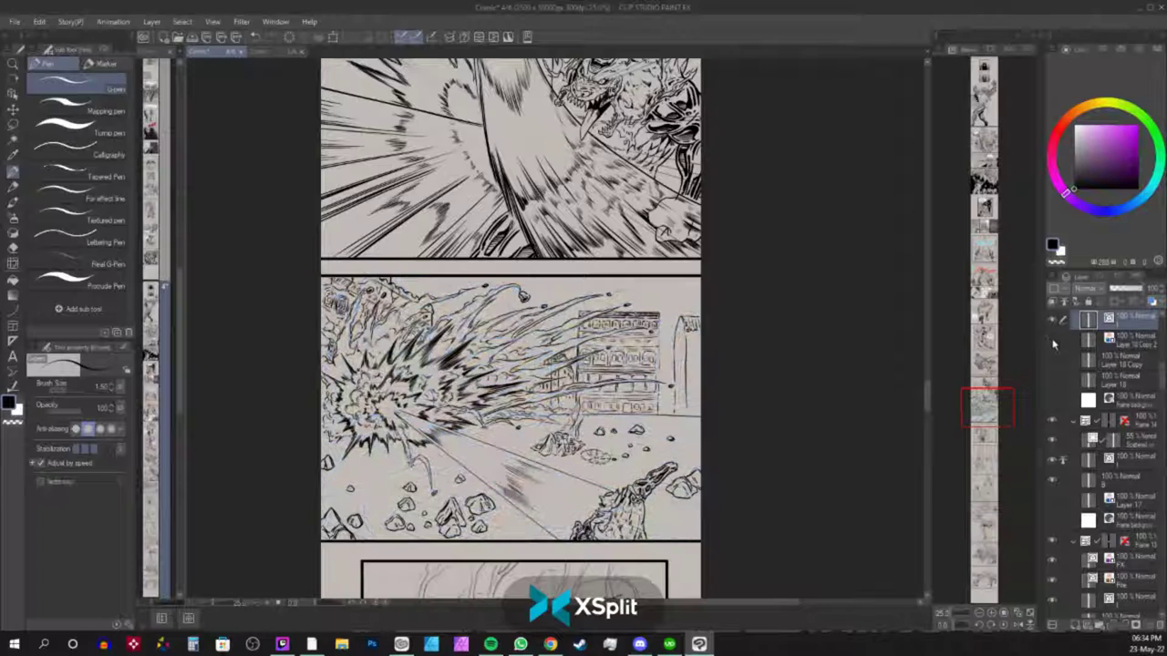
Check the whole inked explosion panel and save the comic file.
{"action": "key", "text": "ctrl+plus"}
{"action": "mouse_move", "coordinate": [975, 409]}
{"action": "left_mouse_down"}
{"action": "mouse_move", "coordinate": [975, 427]}
{"action": "mouse_move", "coordinate": [974, 417]}
{"action": "left_mouse_up"}
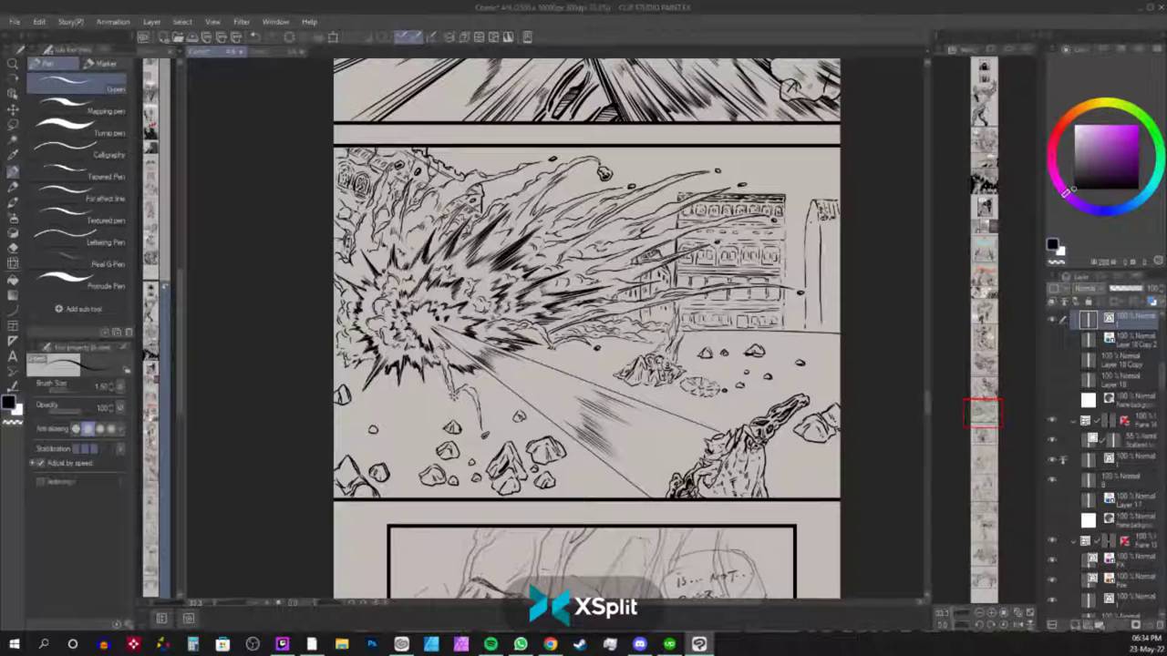
{"action": "key", "text": "ctrl+s"}
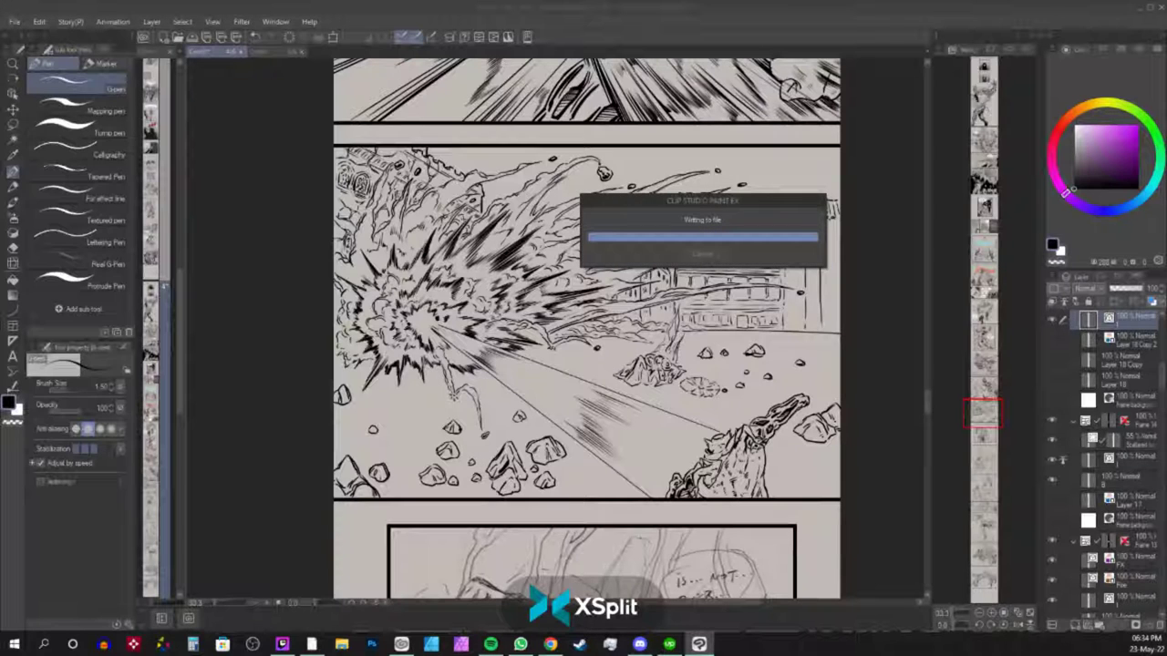